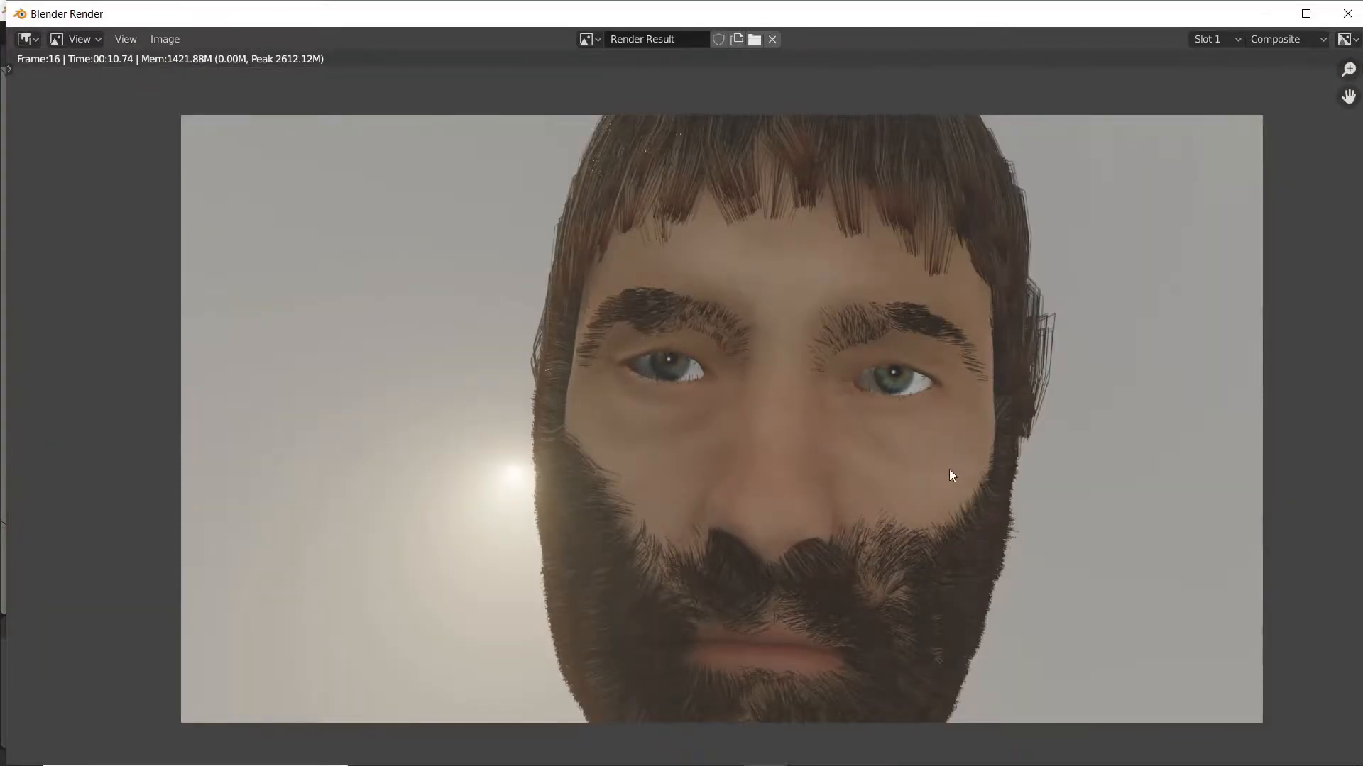
Step: Close the render result and inspect the bearded head from another angle
key(Escape)
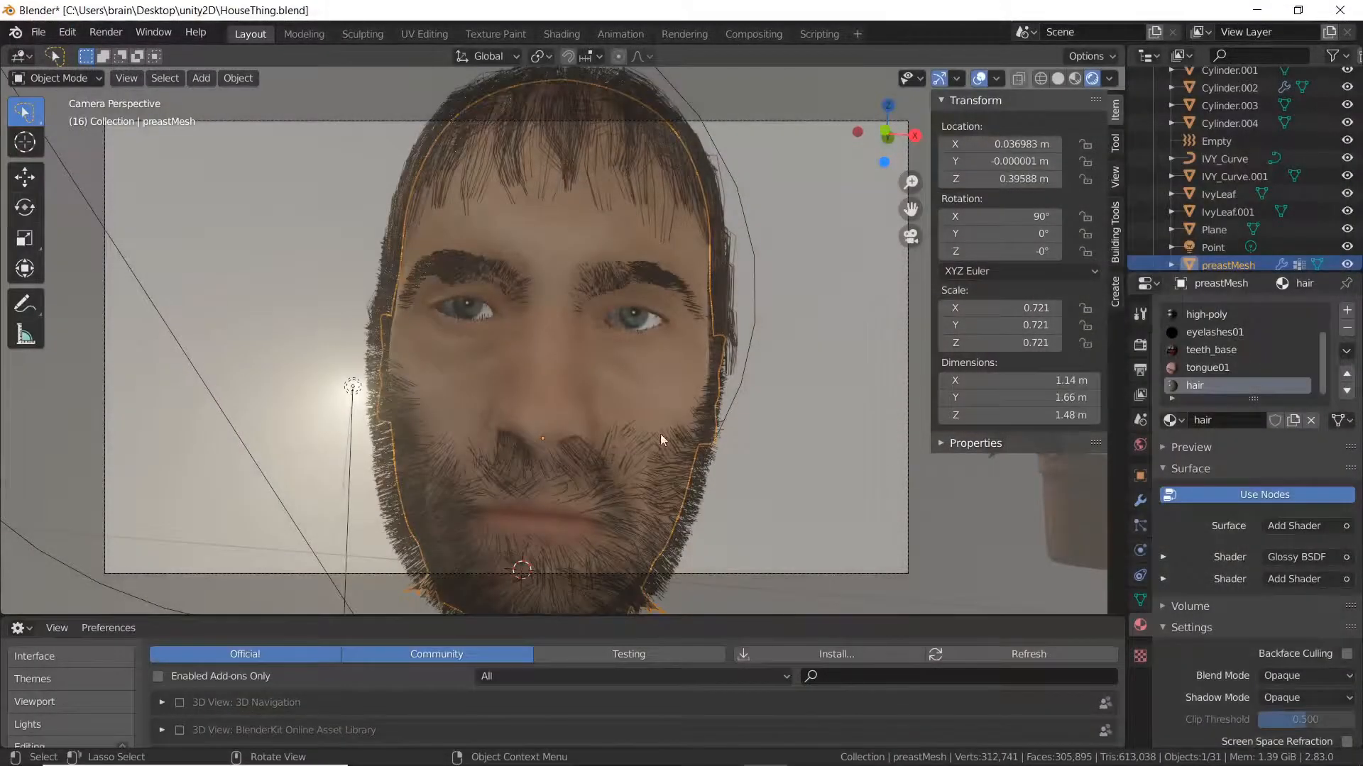
key(alt)
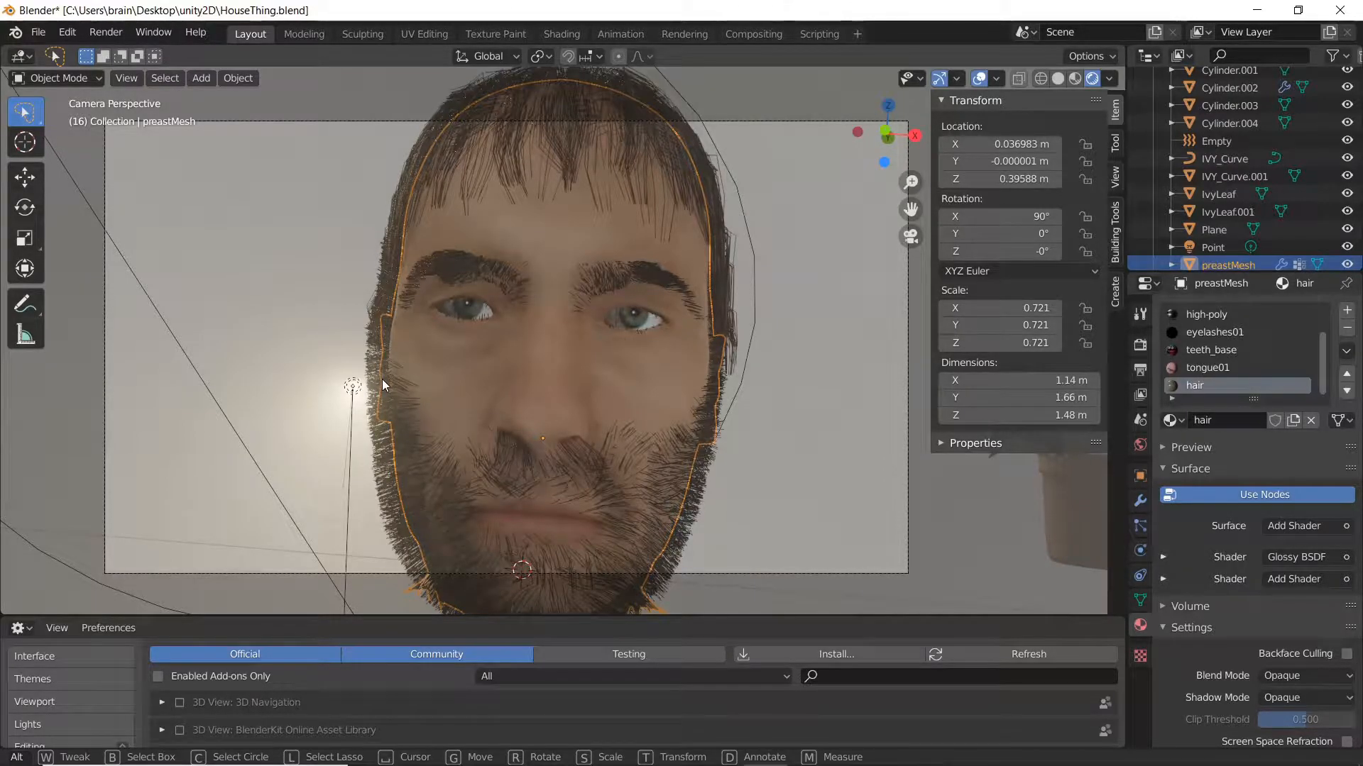
middle_drag(406, 411, 482, 387)
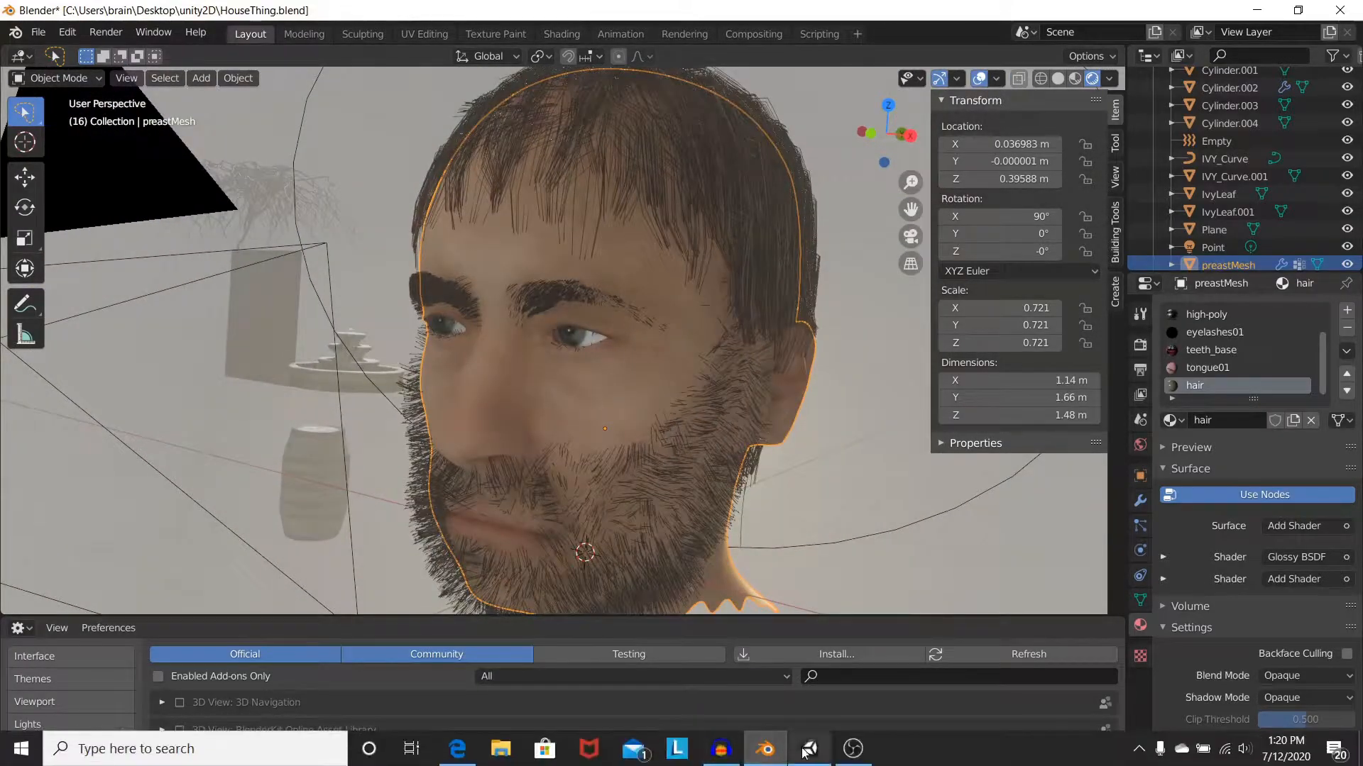
Step: Switch to the Unity project, frame the Witch (1) object in the scene and examine it from the front
click(809, 751)
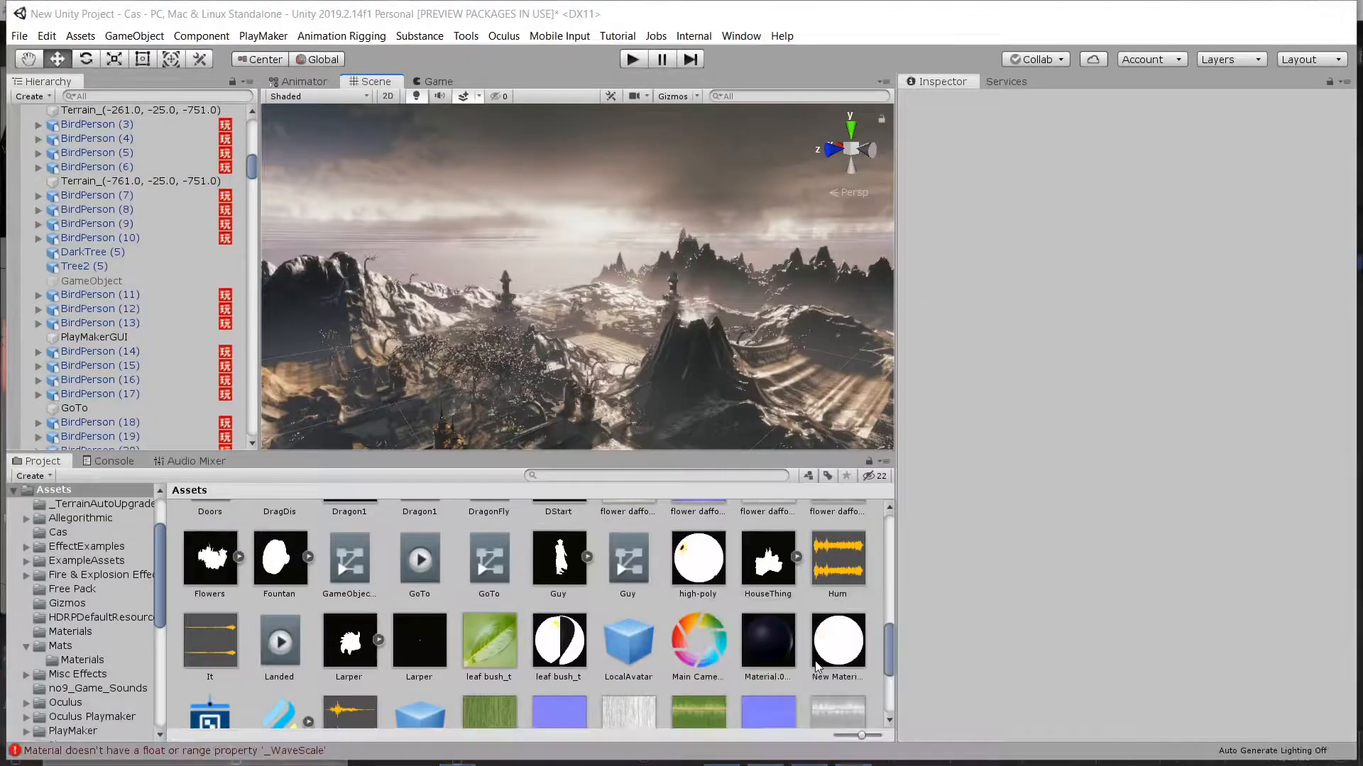
middle_drag(426, 360, 512, 315)
scroll(158, 198, up, 10)
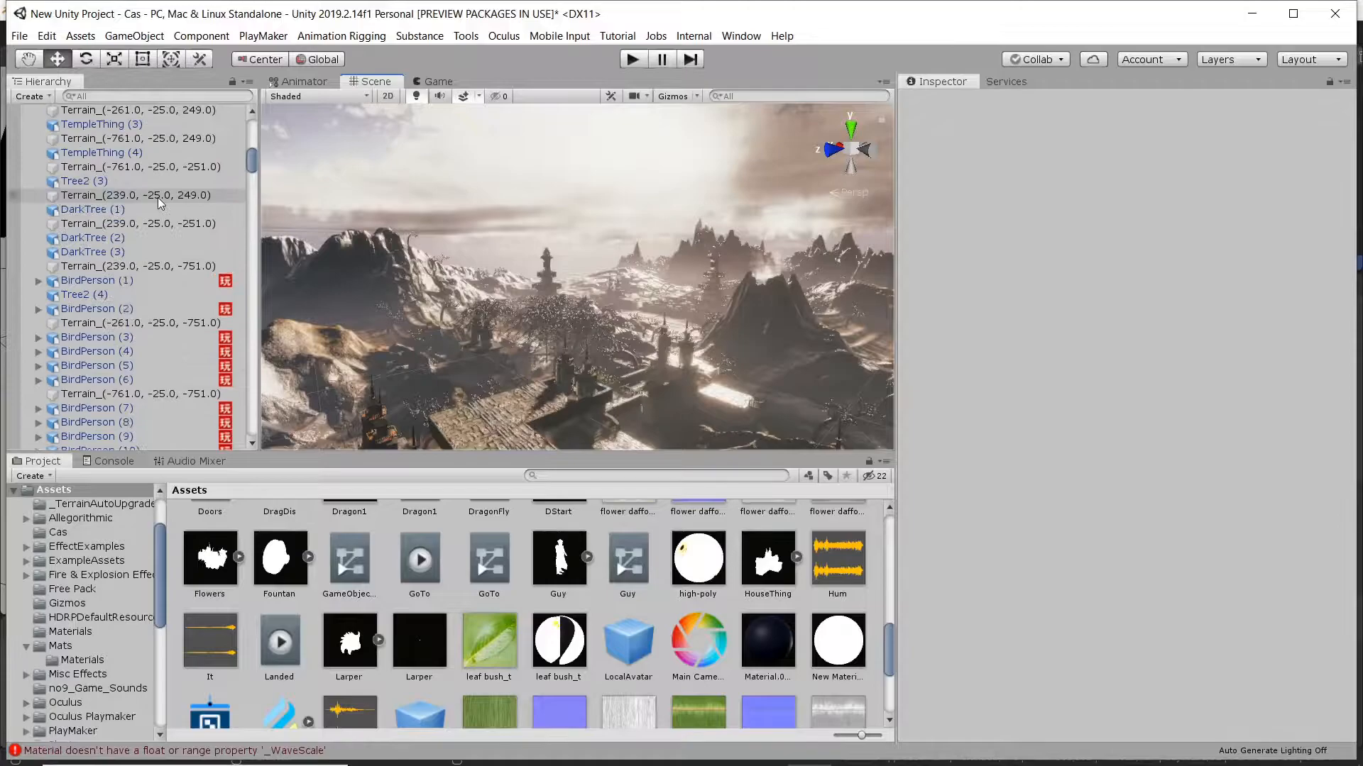
scroll(156, 194, up, 8)
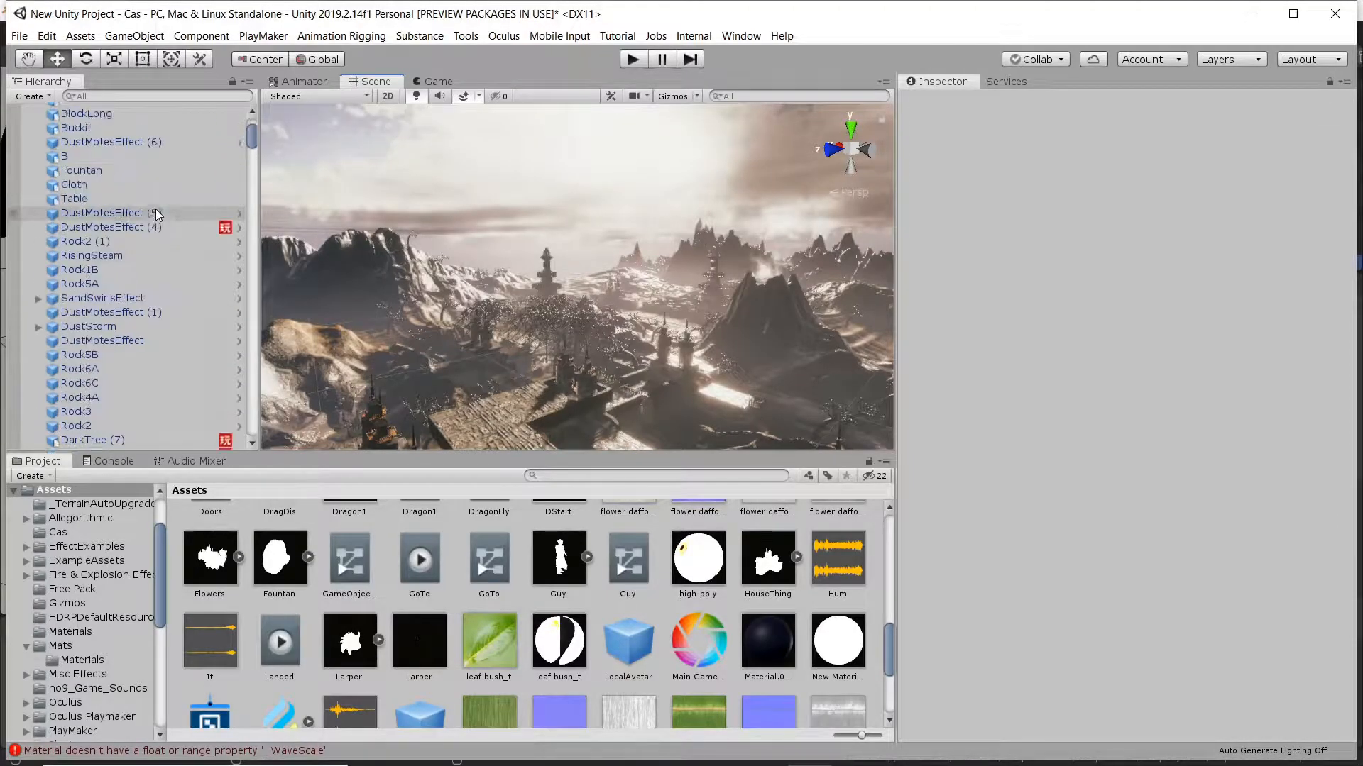
click(122, 140)
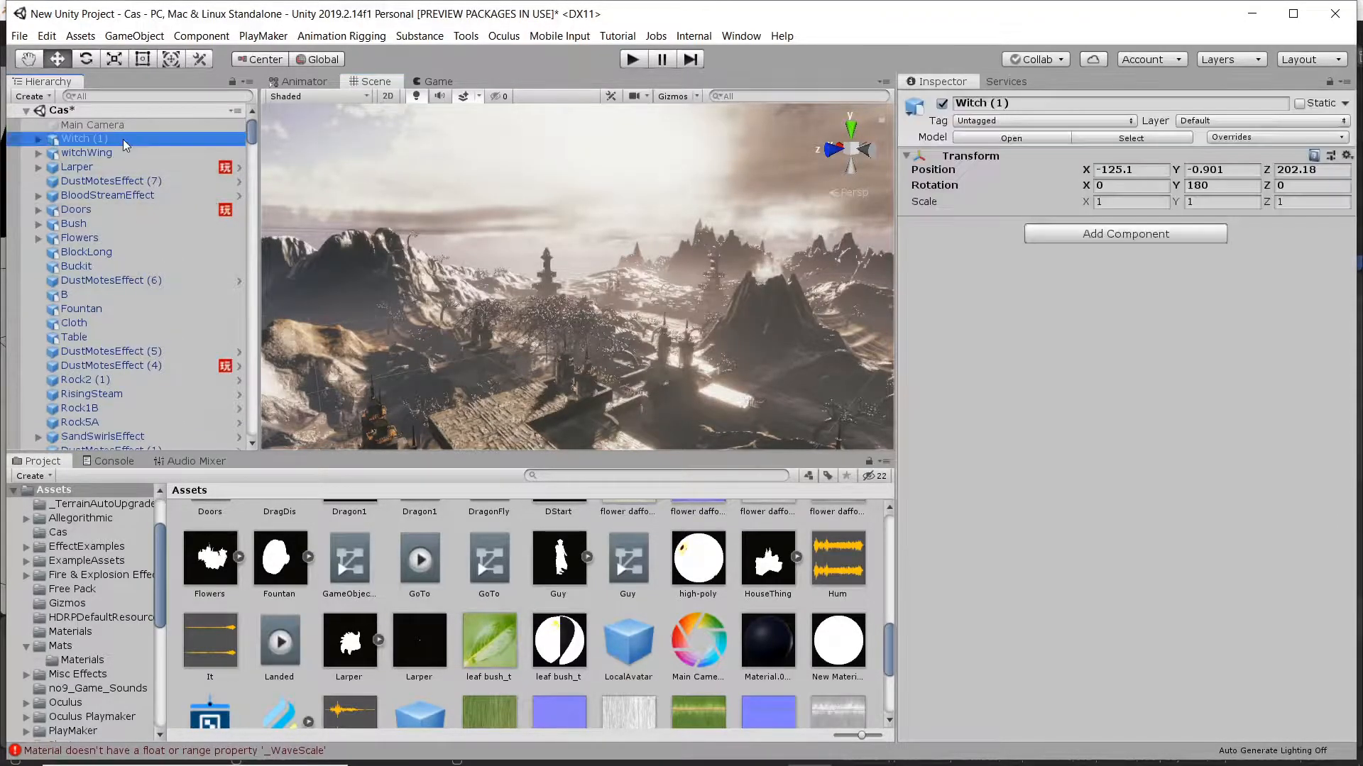
key(f)
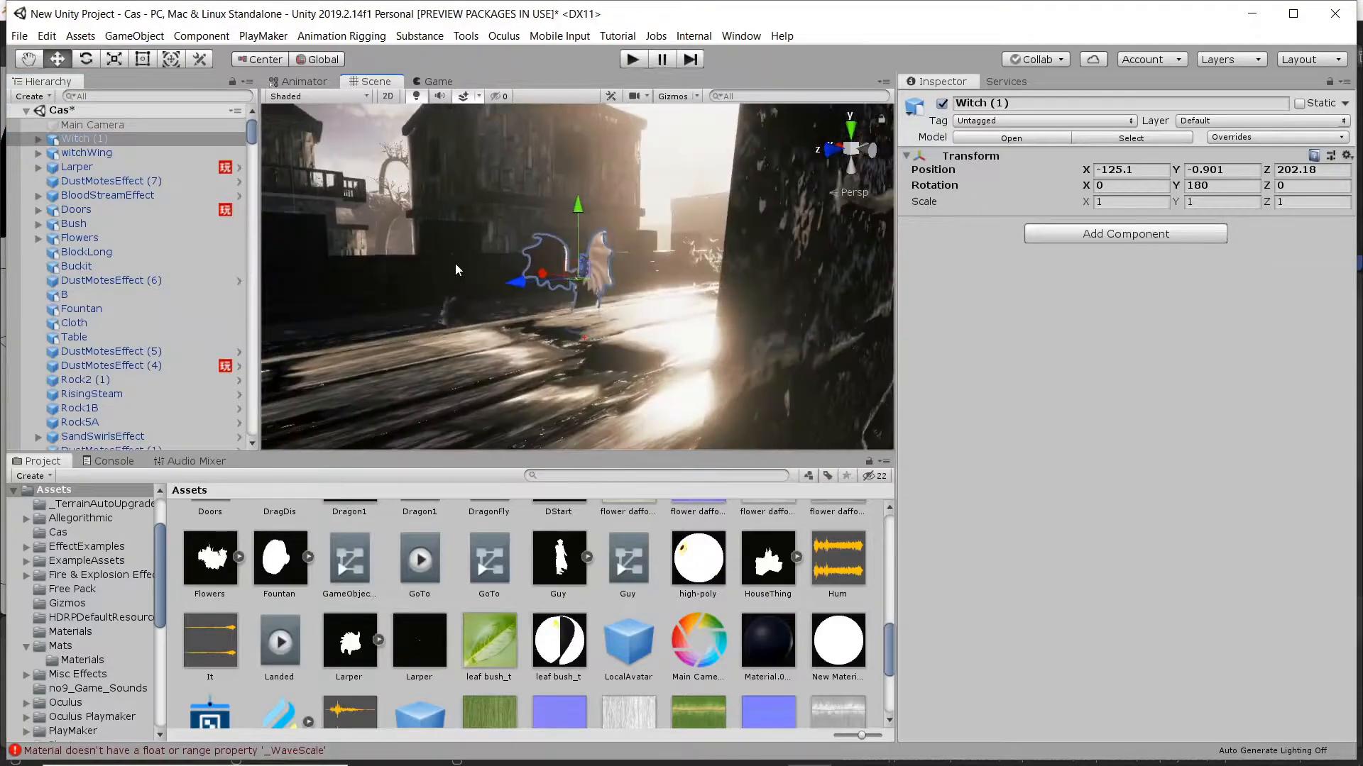
scroll(577, 286, up, 6)
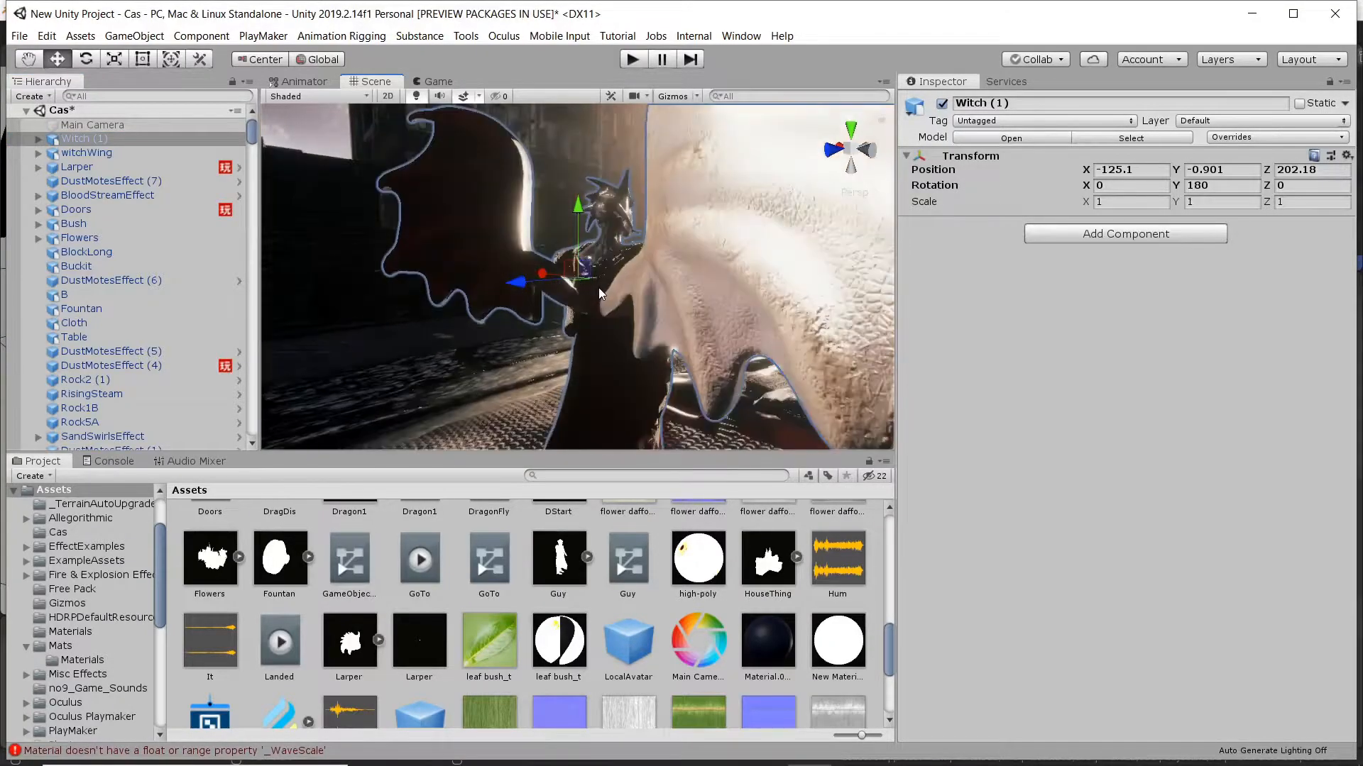
middle_drag(708, 297, 648, 301)
alt+drag(648, 301, 445, 278)
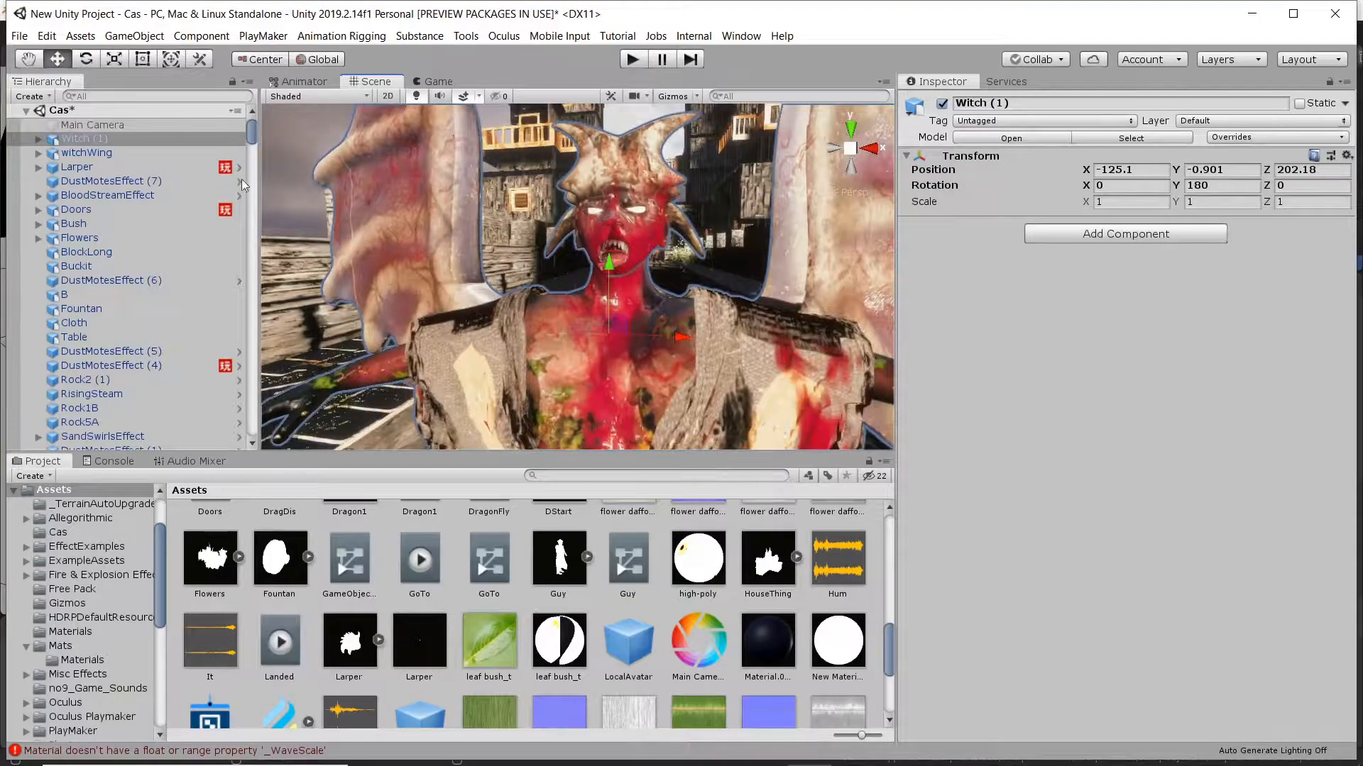
Step: Select the Main Camera and examine the witch's face, torso and wings from several angles
click(114, 125)
alt+right_drag(440, 295, 499, 292)
middle_drag(499, 293, 454, 252)
scroll(454, 252, down, 2)
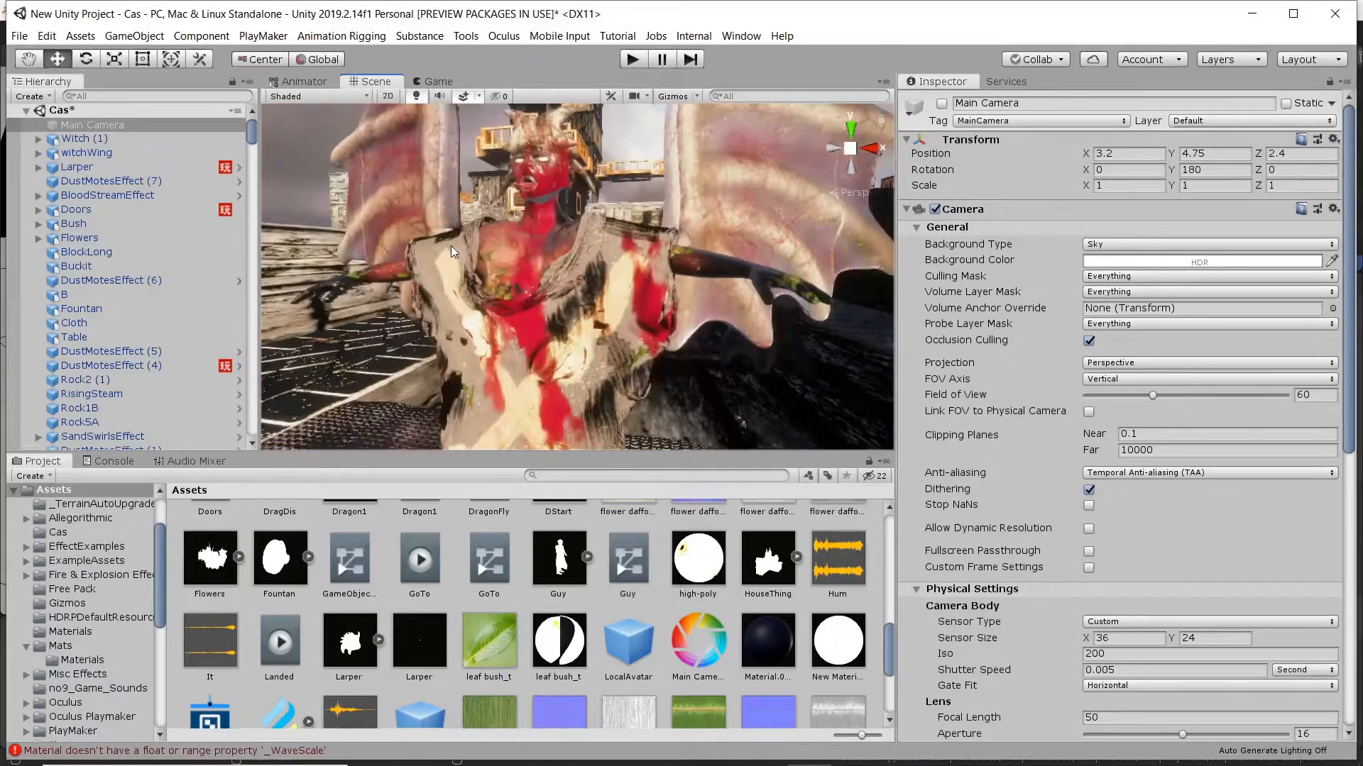
right_drag(387, 289, 495, 285)
middle_drag(298, 248, 499, 334)
scroll(485, 336, up, 3)
right_drag(423, 319, 590, 315)
middle_drag(347, 288, 461, 306)
scroll(525, 298, down, 3)
scroll(554, 307, down, 3)
scroll(567, 318, up, 3)
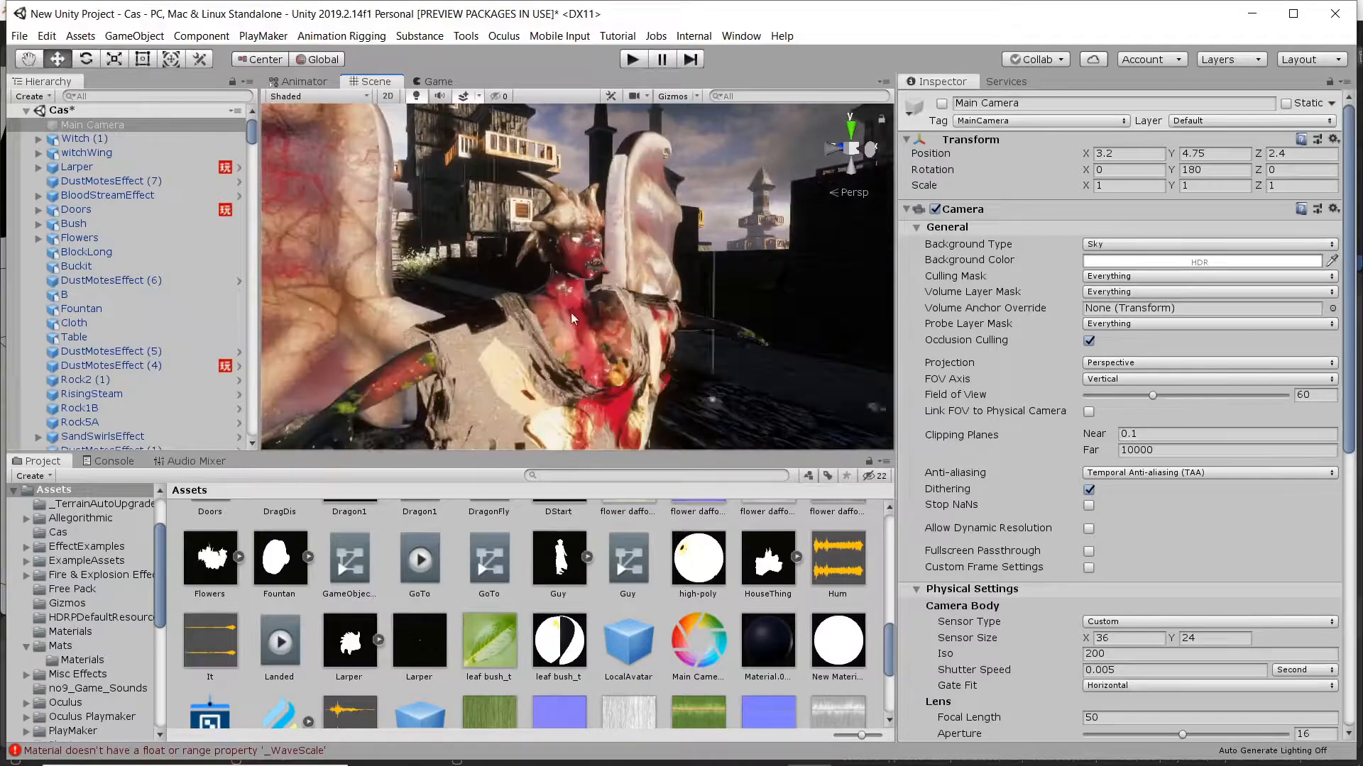
scroll(581, 314, up, 3)
scroll(597, 328, down, 2)
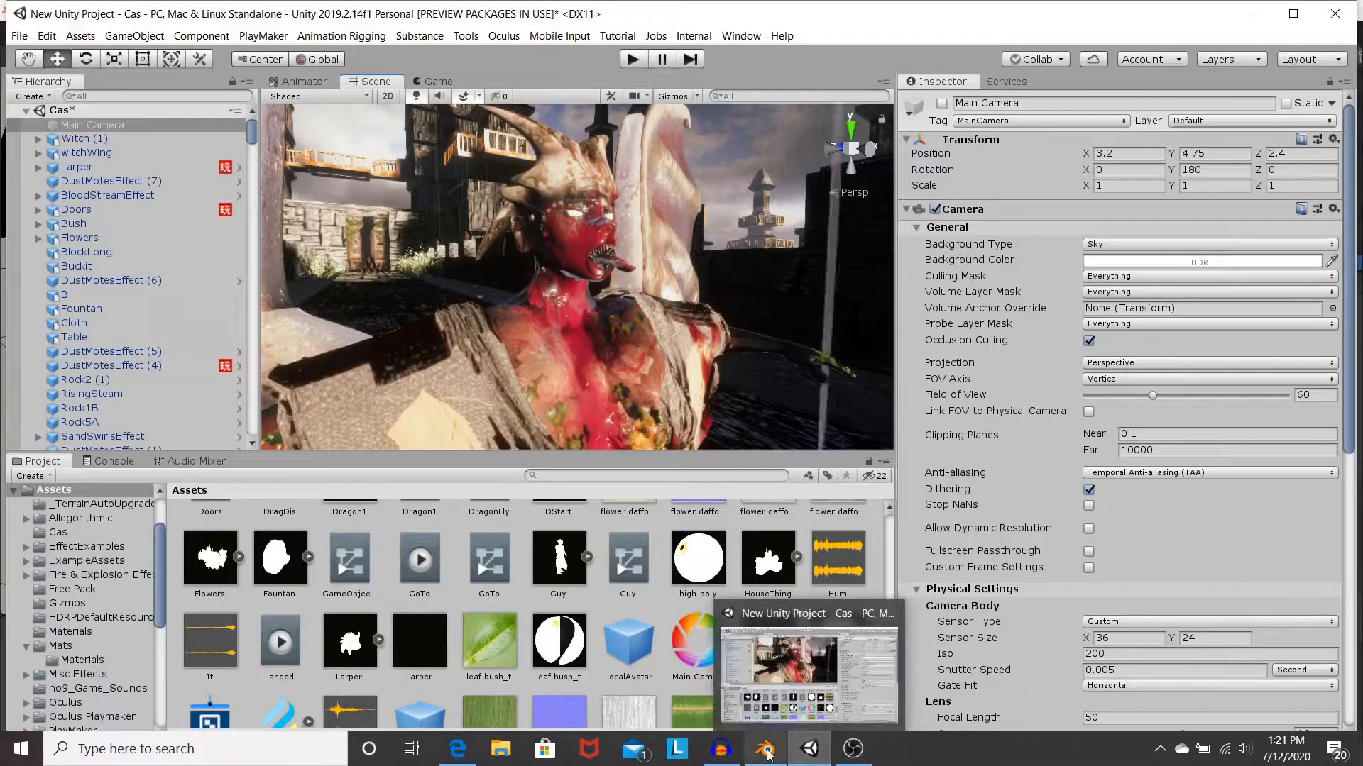
Step: Switch back to Blender and inspect the head's hair and beard from several angles
mouse_move(769, 756)
click(762, 654)
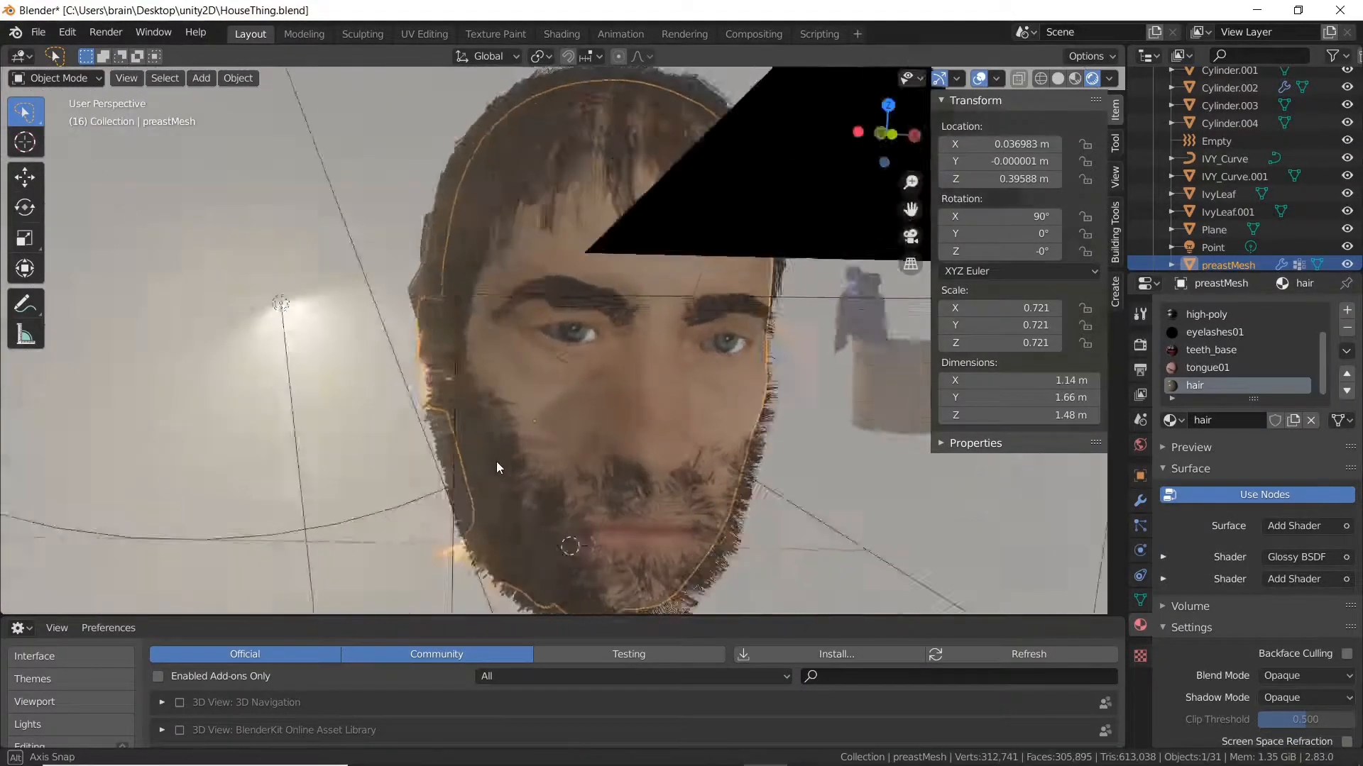
middle_drag(496, 461, 534, 454)
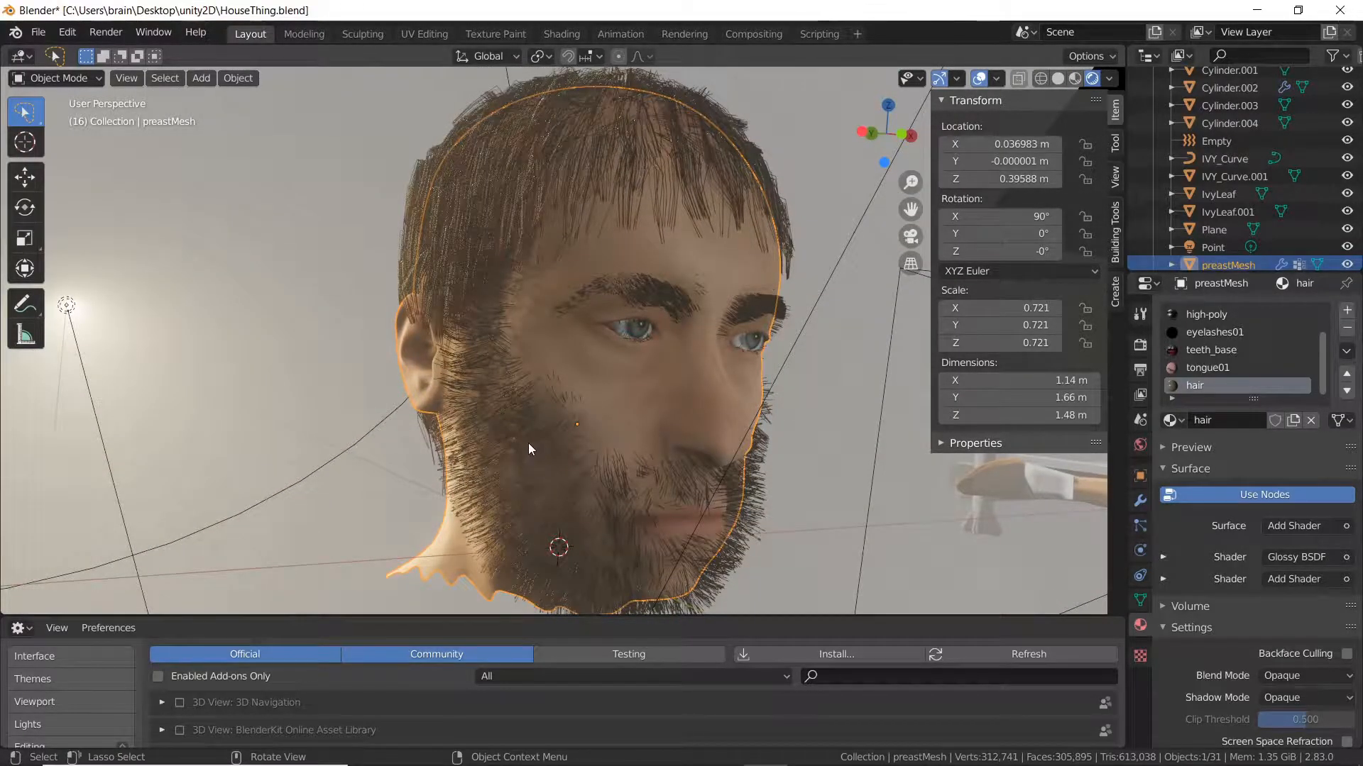
mouse_move(631, 393)
middle_down()
mouse_move(477, 401)
mouse_move(632, 410)
middle_up()
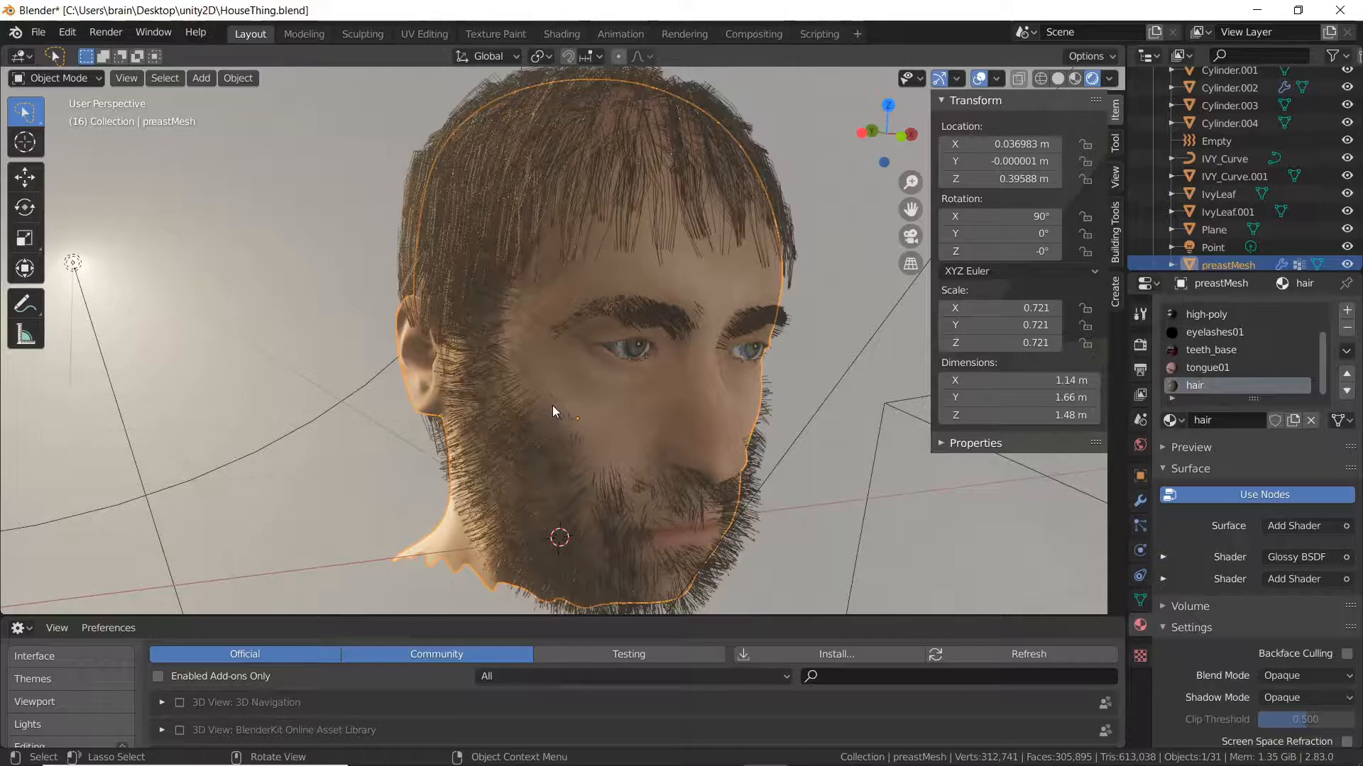
middle_drag(586, 401, 579, 449)
middle_drag(619, 346, 593, 288)
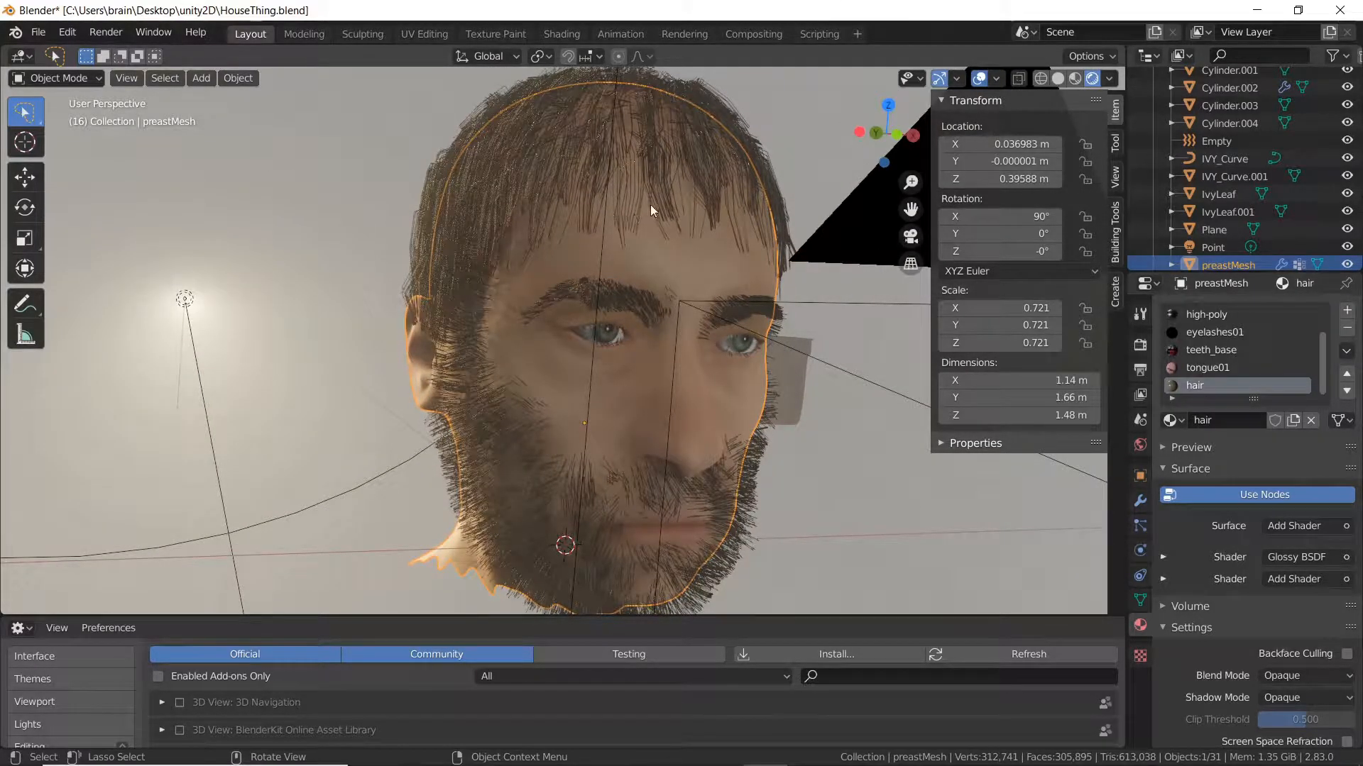
Step: Start a new General file without saving the HouseThing changes and delete the default cube
click(42, 33)
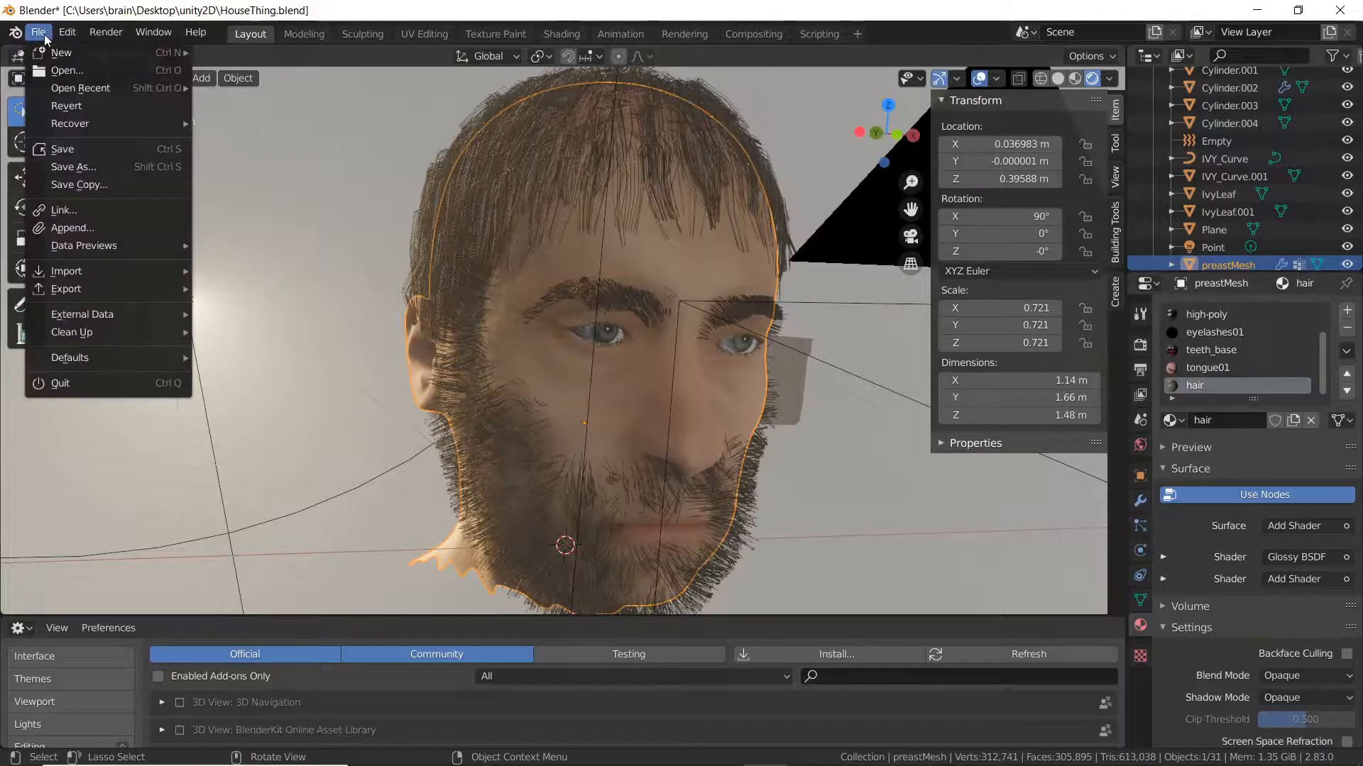
mouse_move(117, 52)
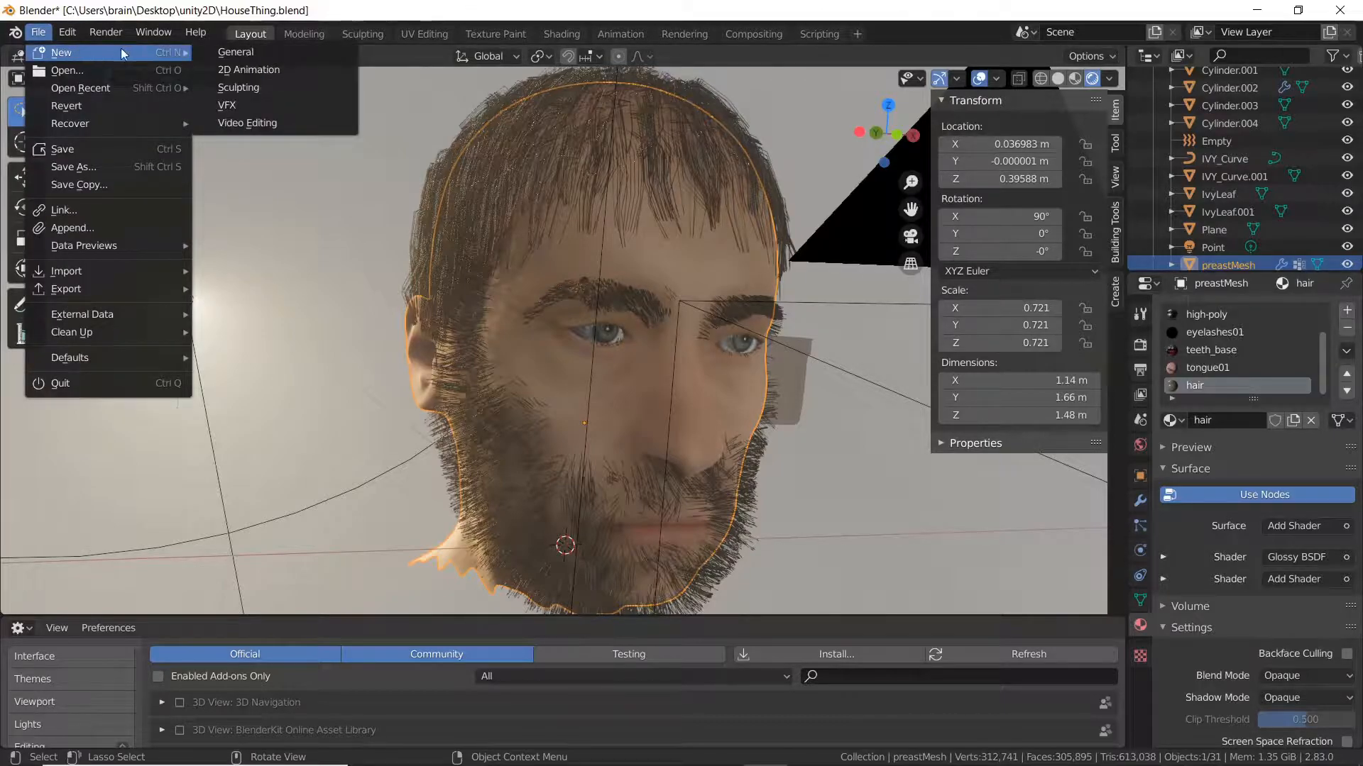
click(263, 57)
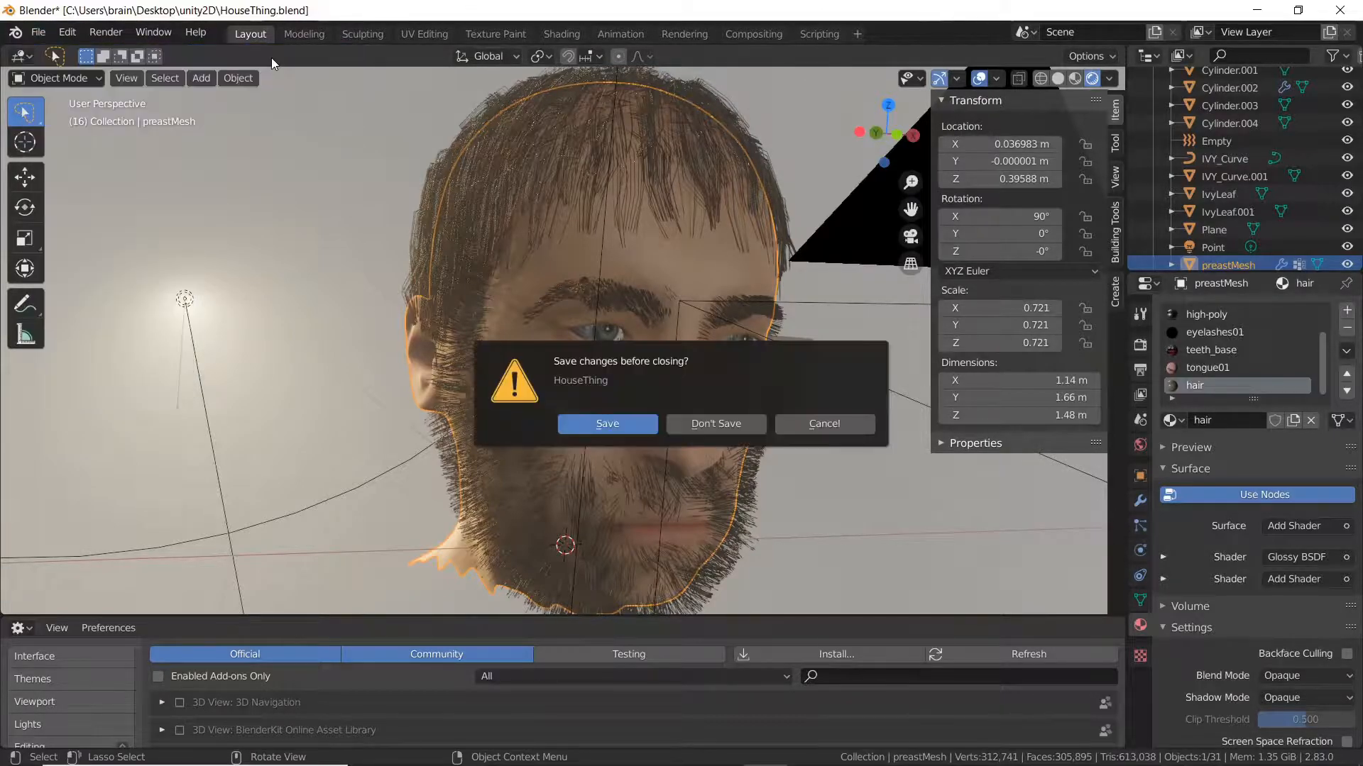
click(713, 422)
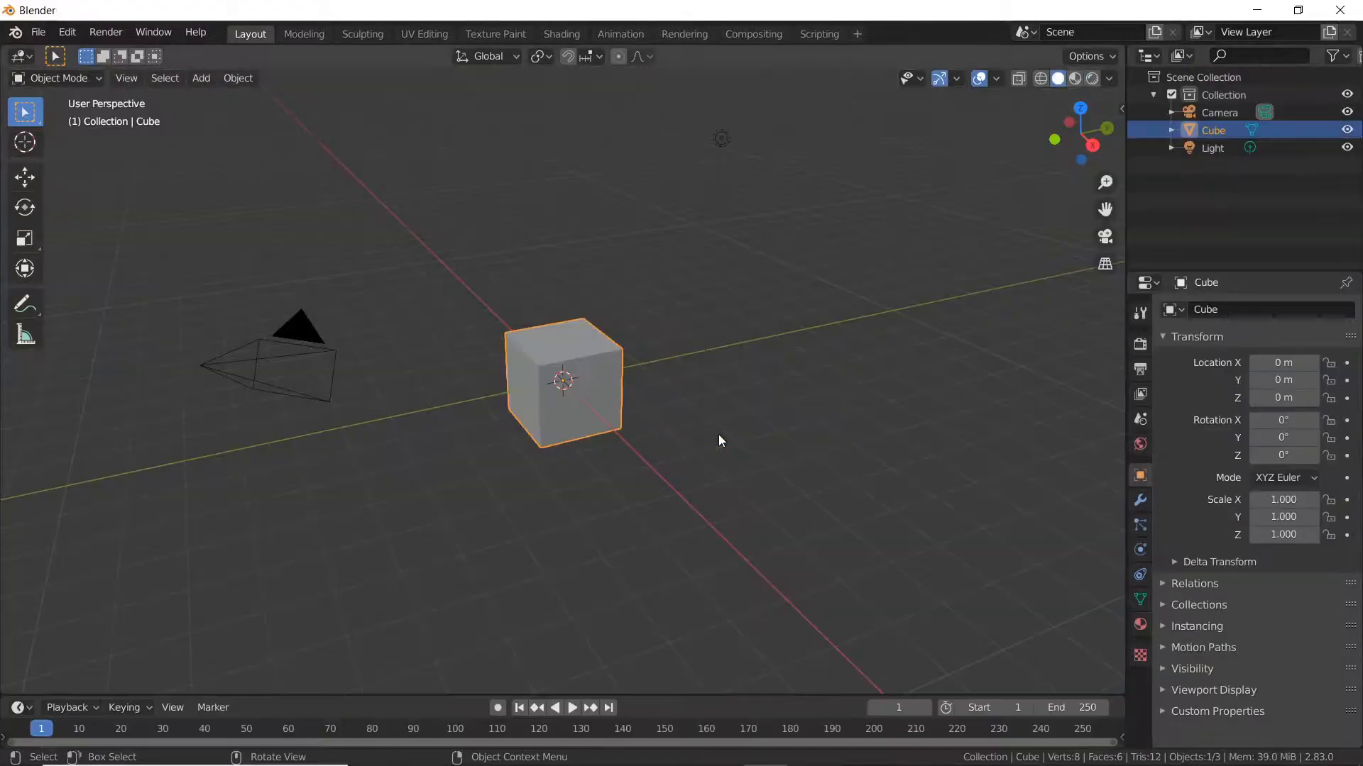
key(x)
click(657, 423)
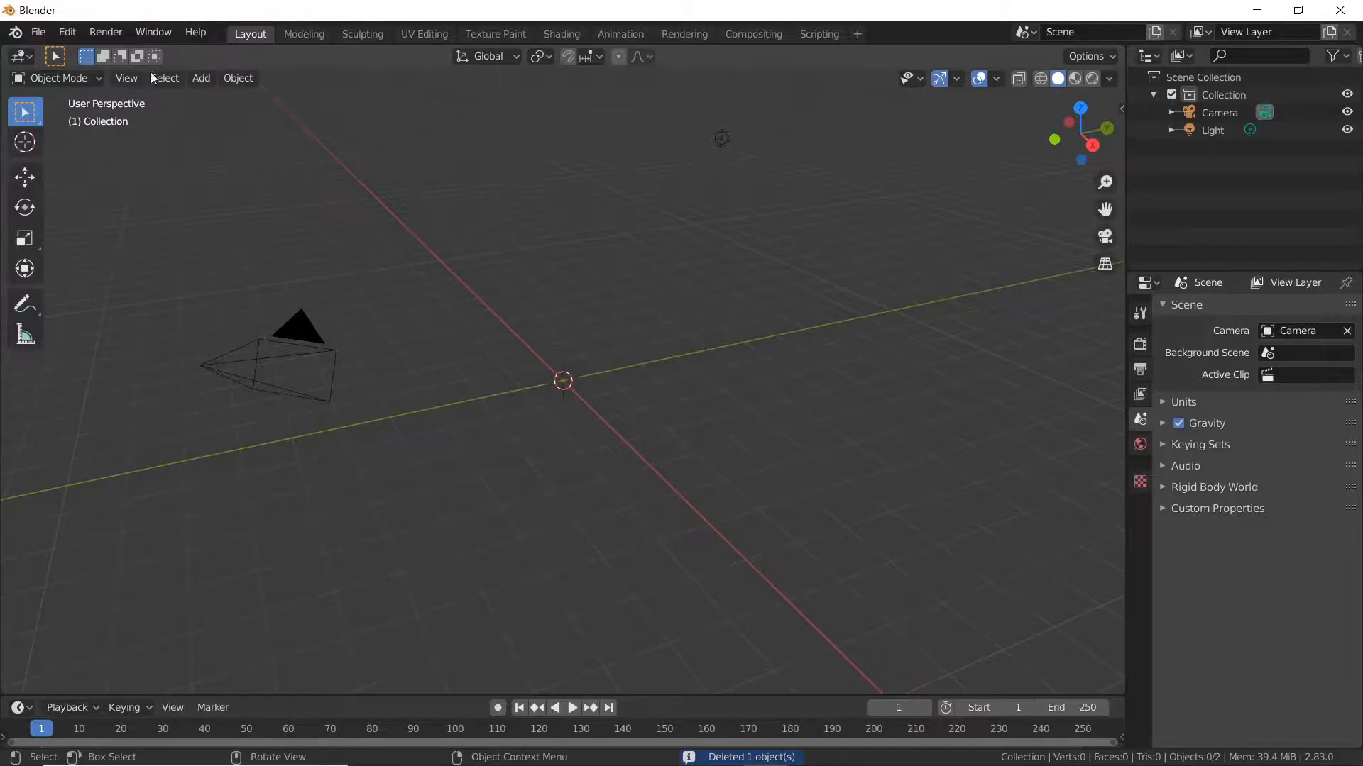
Step: Import Preast.fbx as FBX from the Assets folder of New Unity Project inside Desktop\unity2D
click(38, 32)
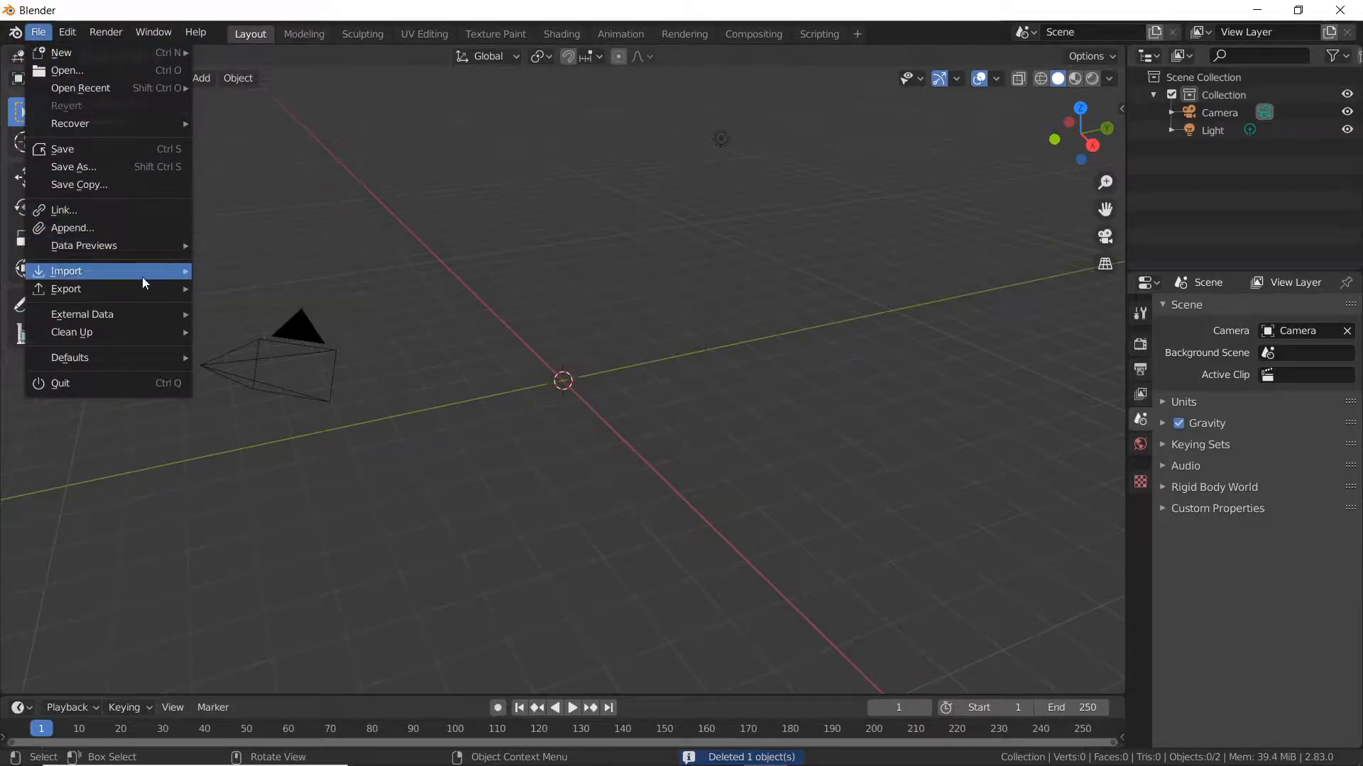
mouse_move(144, 284)
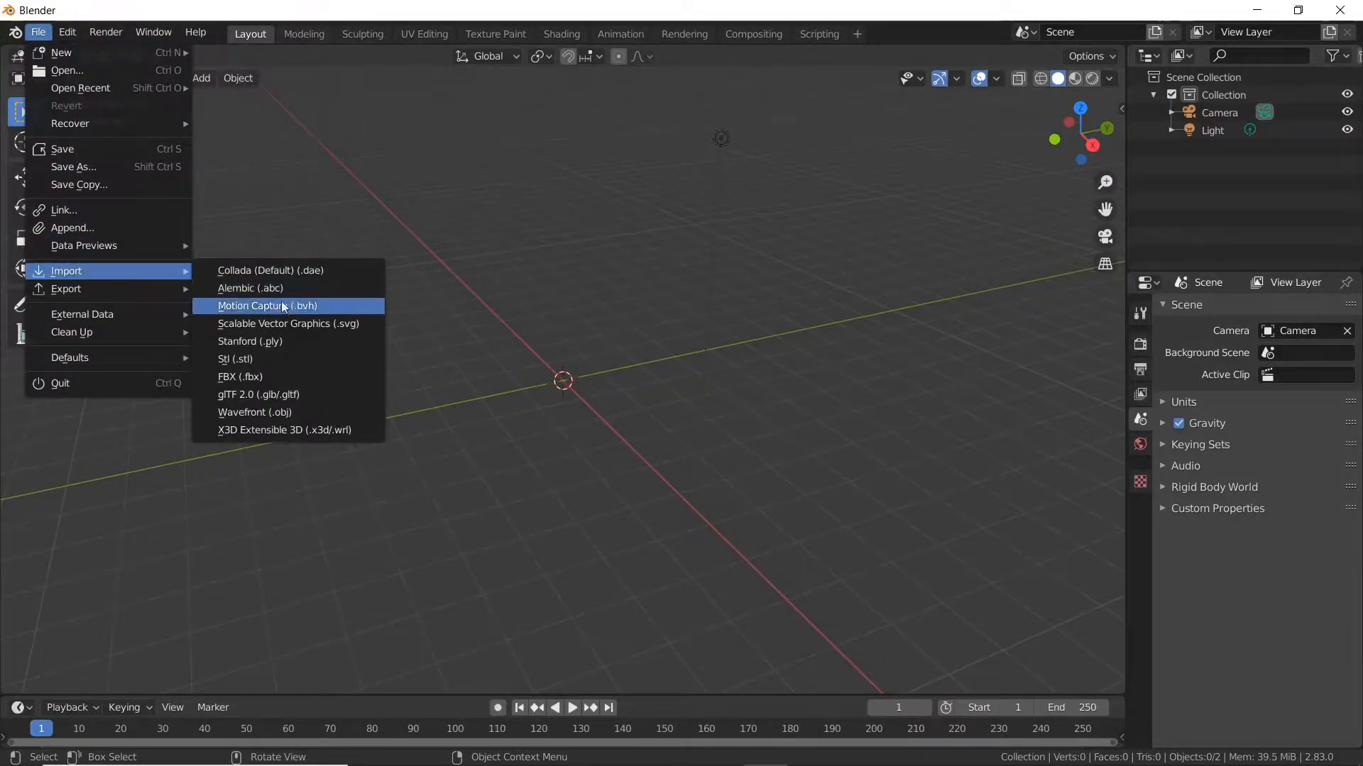
click(299, 383)
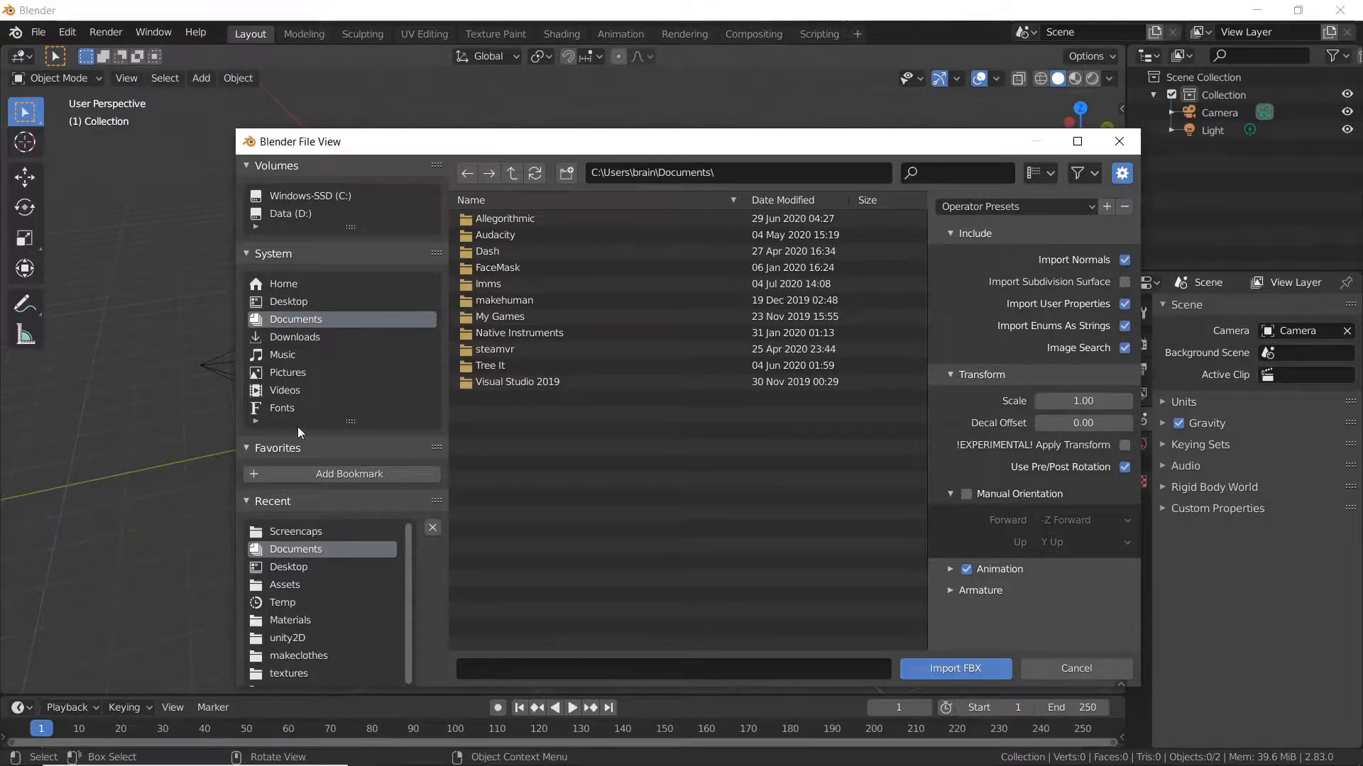
click(293, 299)
double_click(512, 365)
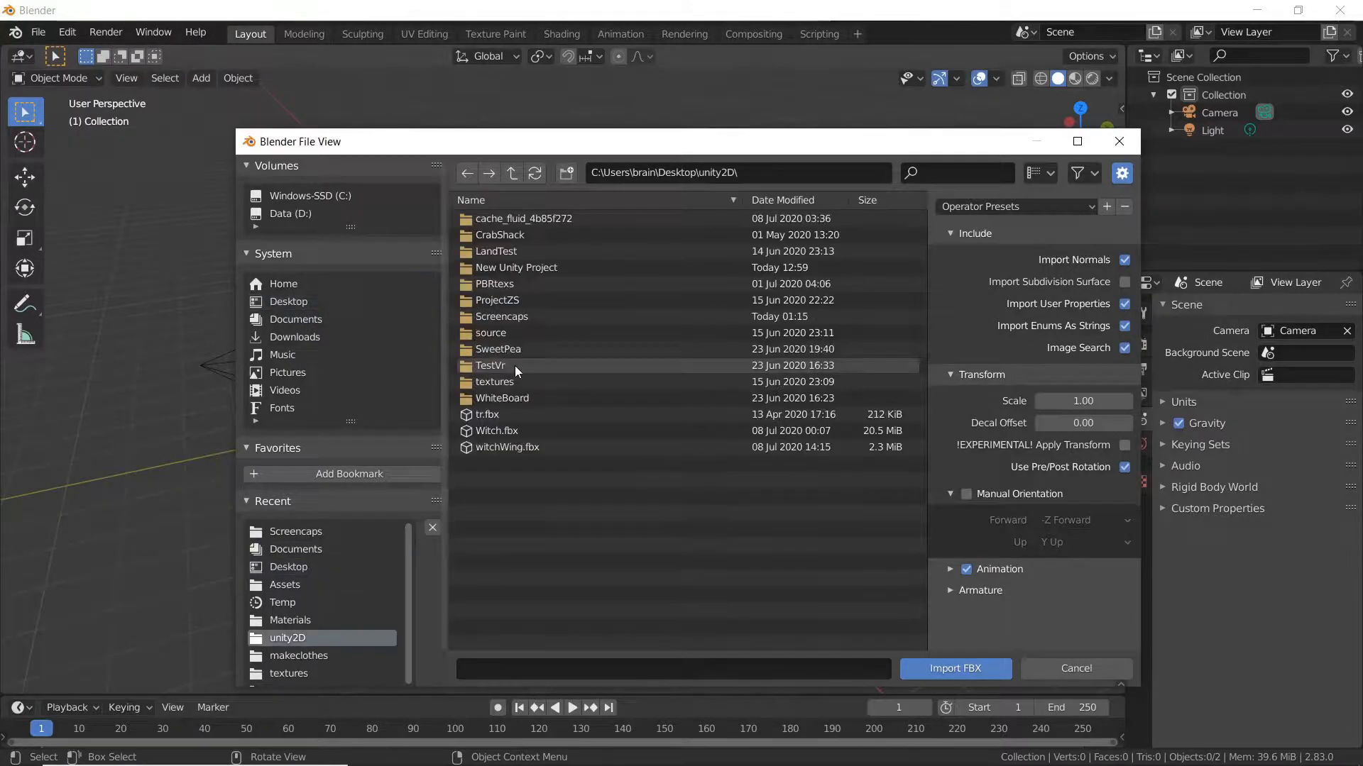
double_click(533, 266)
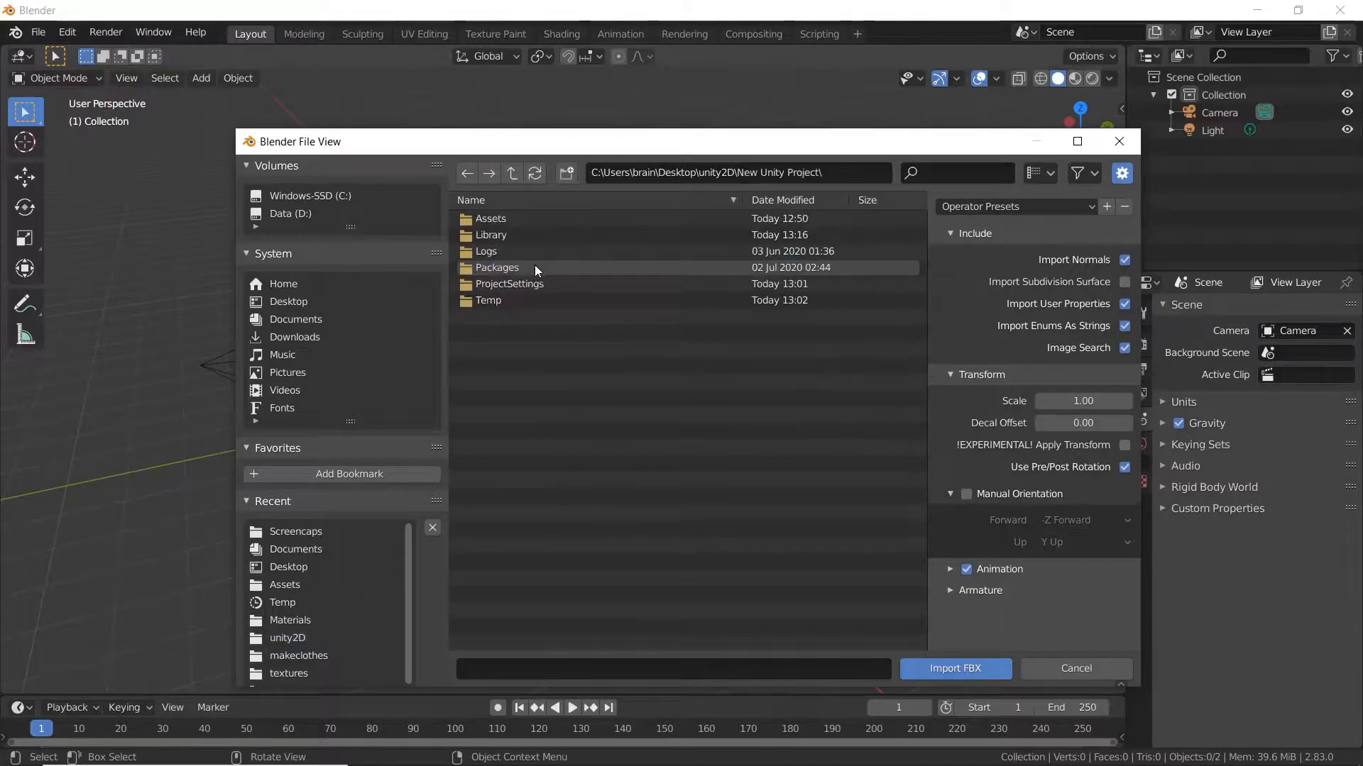
double_click(519, 221)
scroll(619, 466, down, 10)
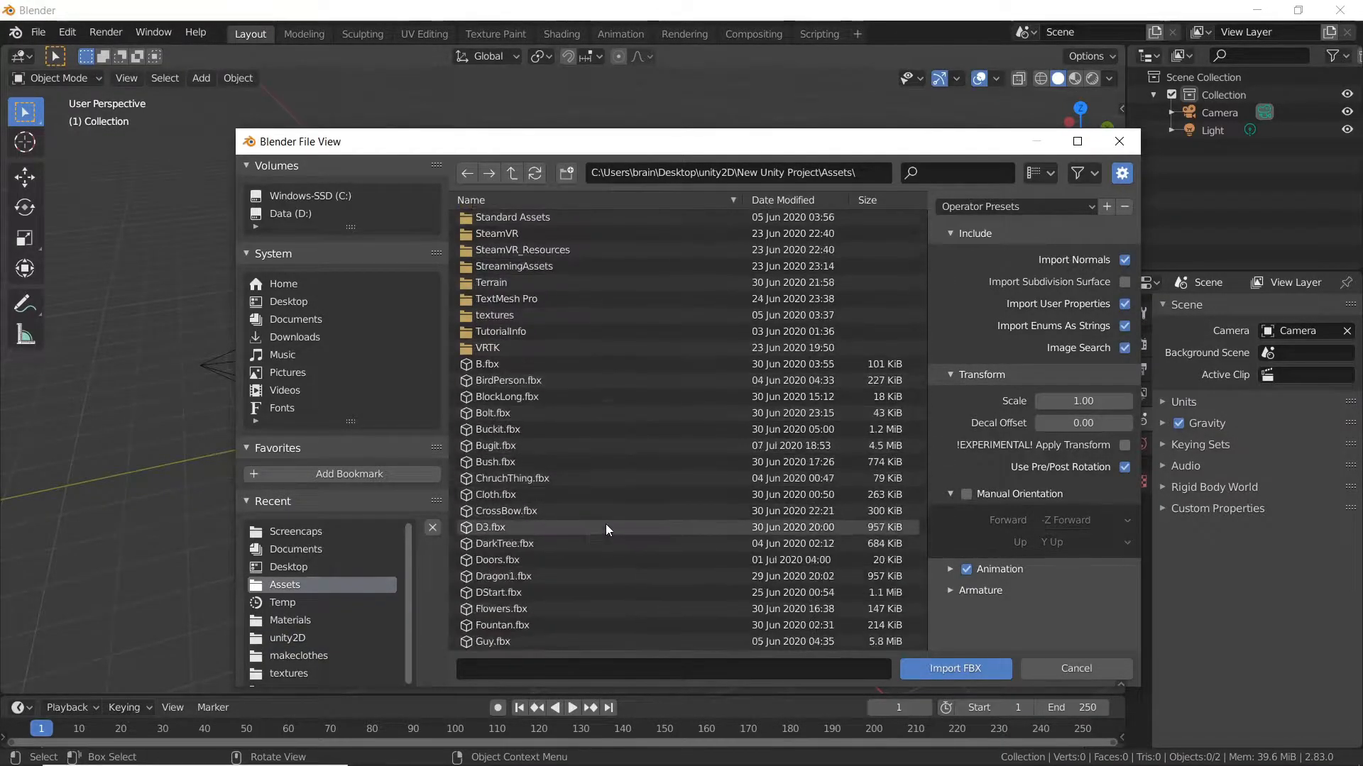
scroll(592, 518, down, 2)
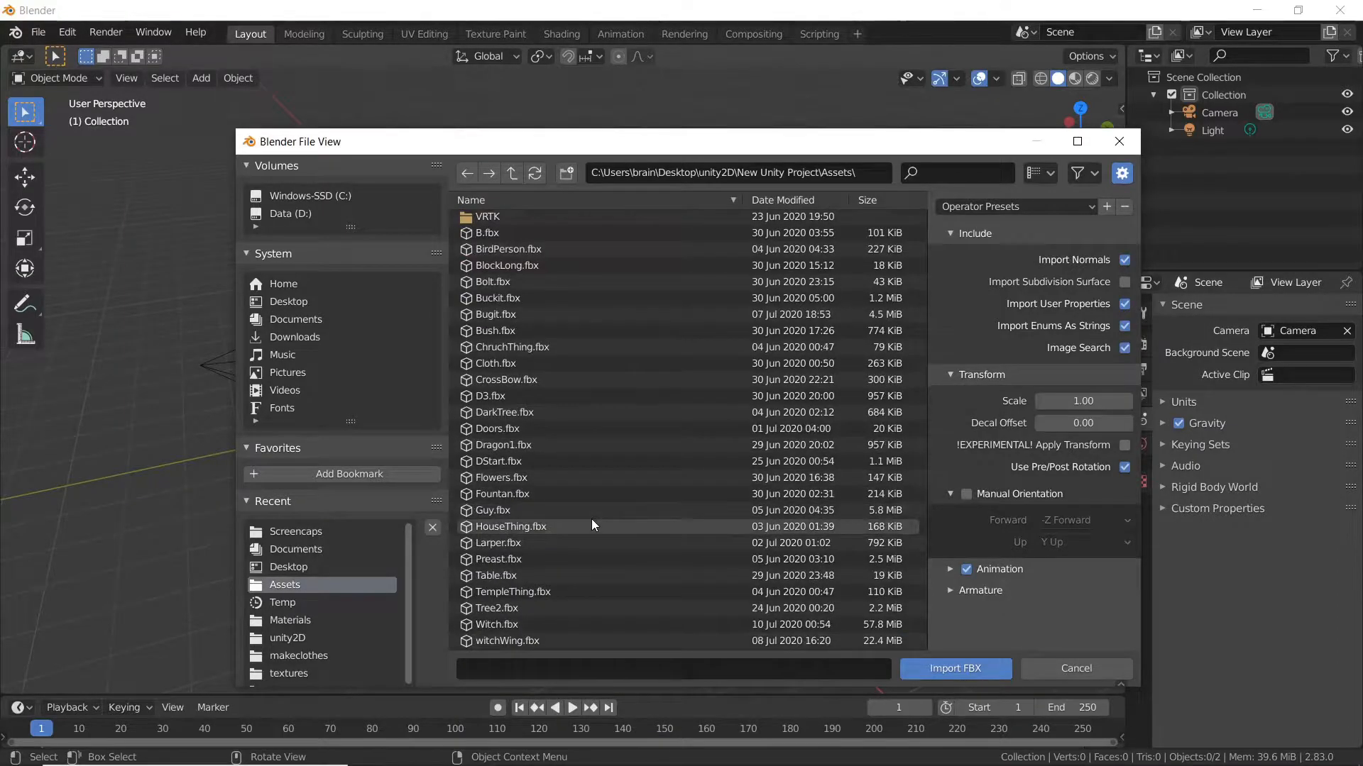
click(528, 561)
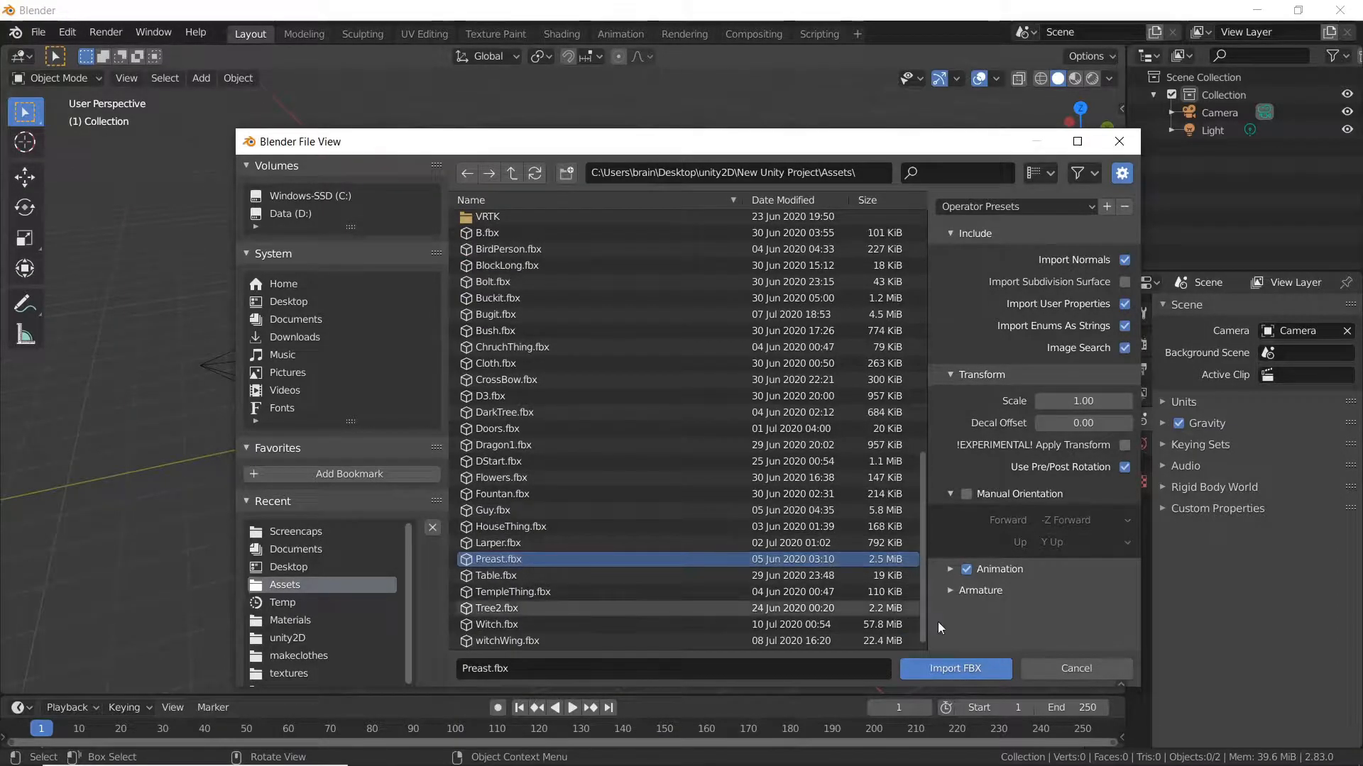
click(956, 667)
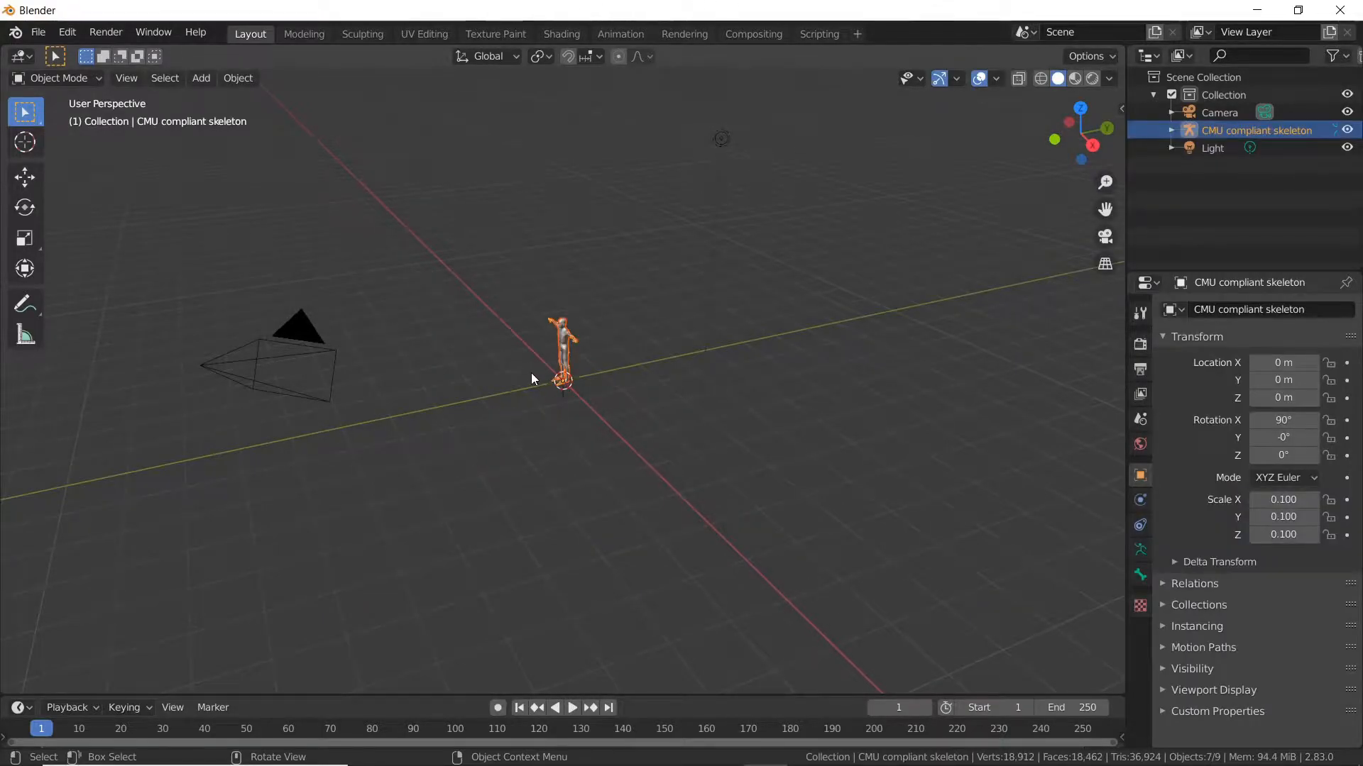
Step: Frame the imported character from the front and set the viewport shading to Wireframe
key(KP_Decimal)
middle_drag(534, 378, 487, 381)
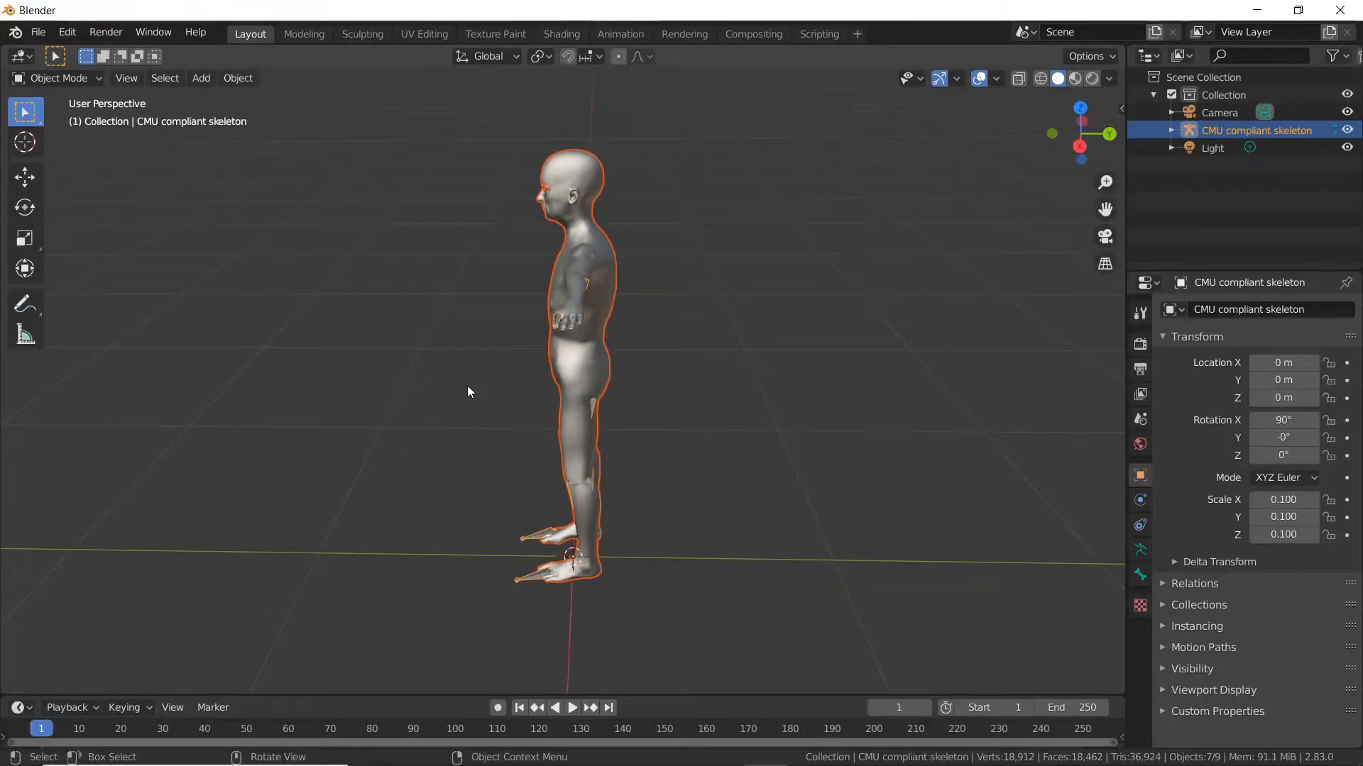
key(z)
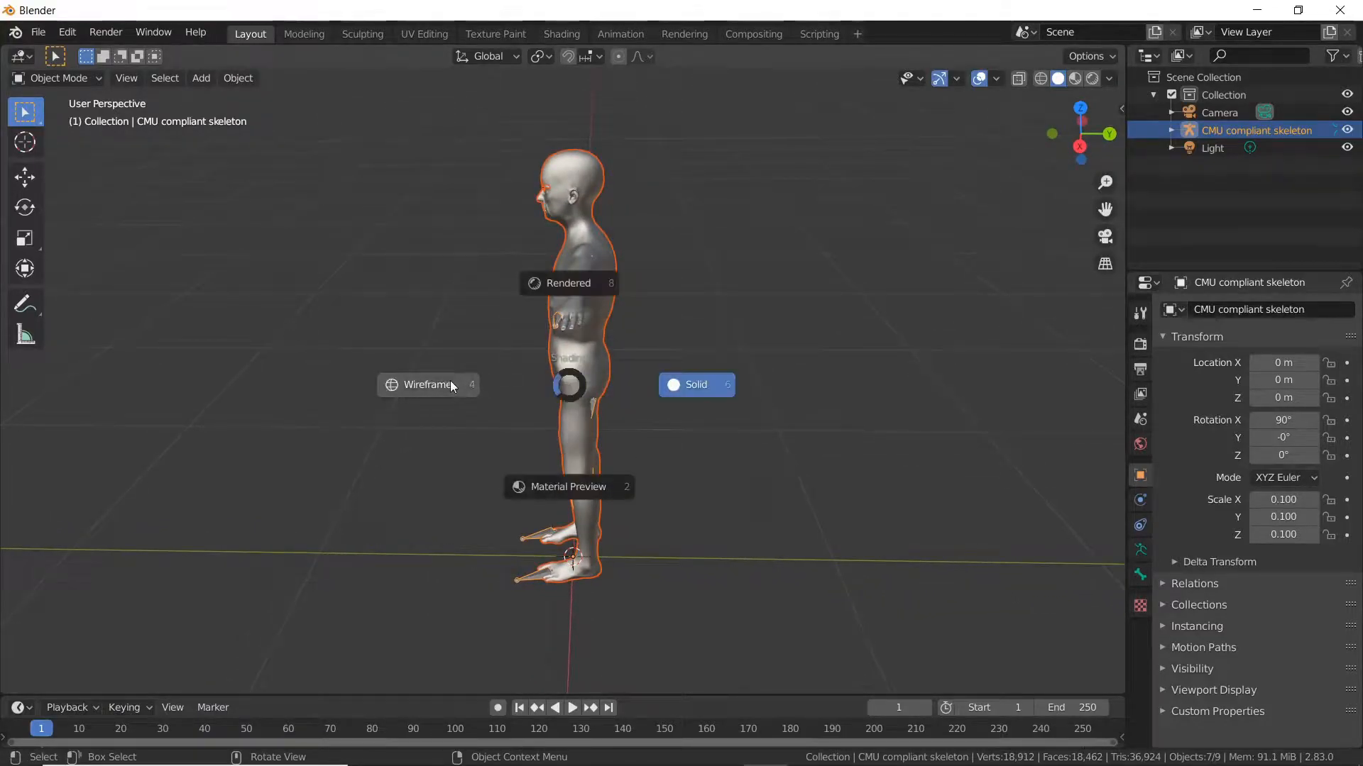
click(453, 386)
middle_drag(467, 404, 561, 394)
scroll(573, 355, up, 5)
scroll(573, 315, down, 4)
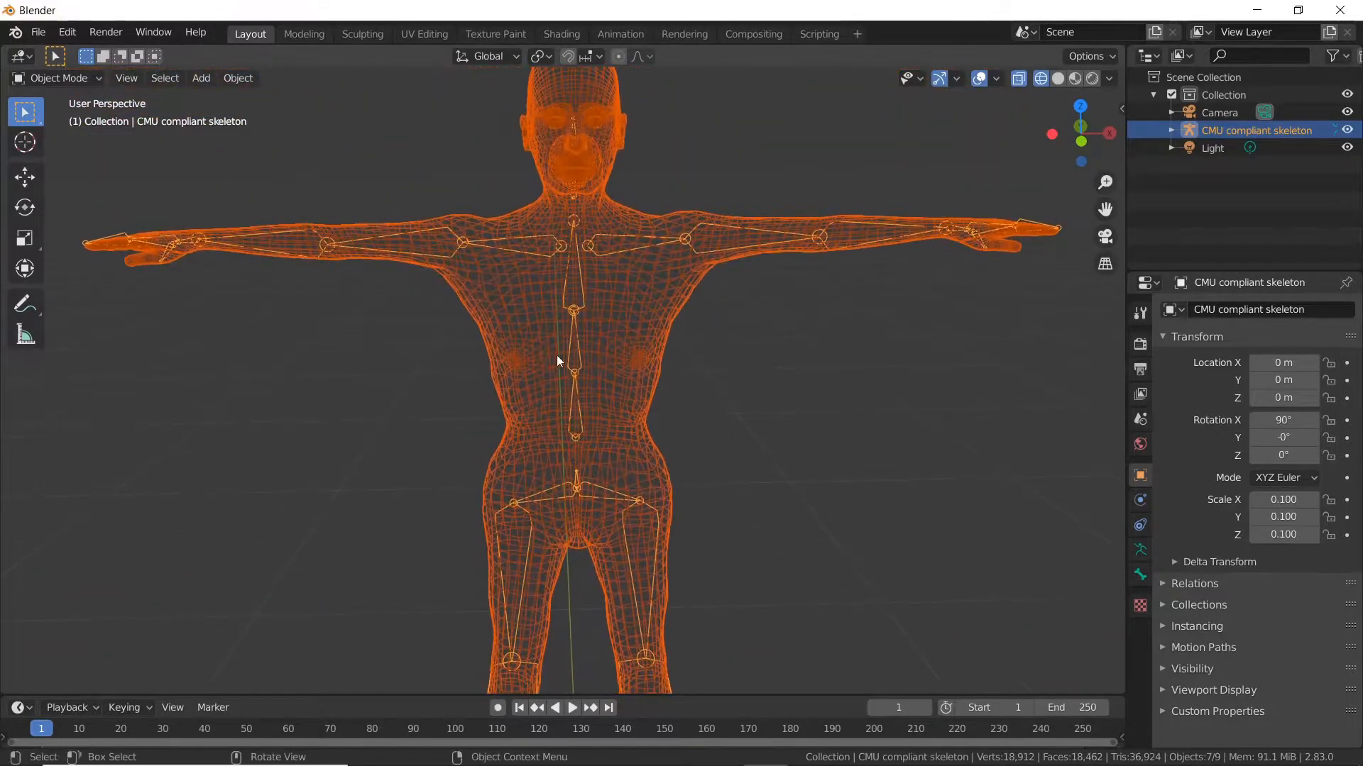
Step: Select only the character's skeleton armature and view it at an angle
click(576, 313)
click(576, 313)
shift+middle_drag(577, 313, 575, 407)
middle_drag(579, 475, 526, 527)
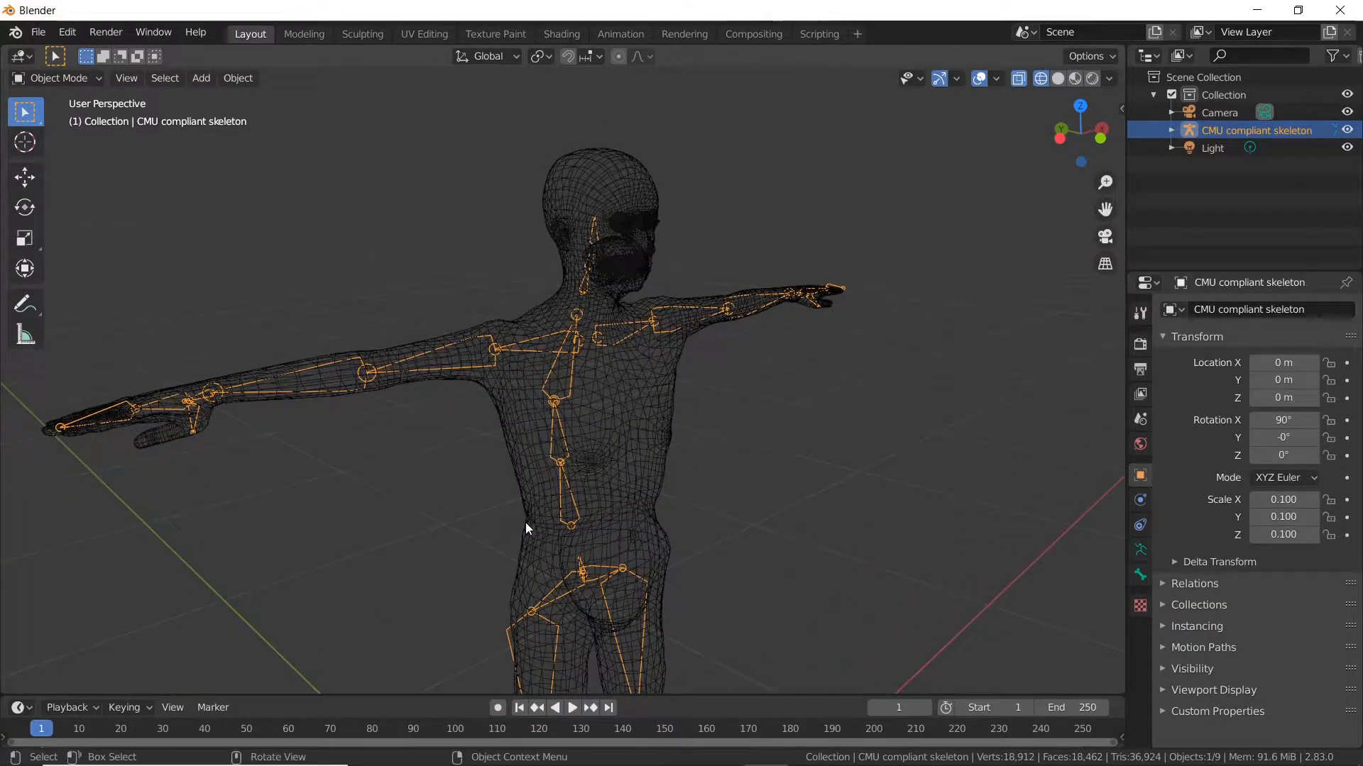
Step: Select all of the character's meshes, including the eye and mouth parts, and keep the skeleton armature out of the selection
click(669, 411)
key(b)
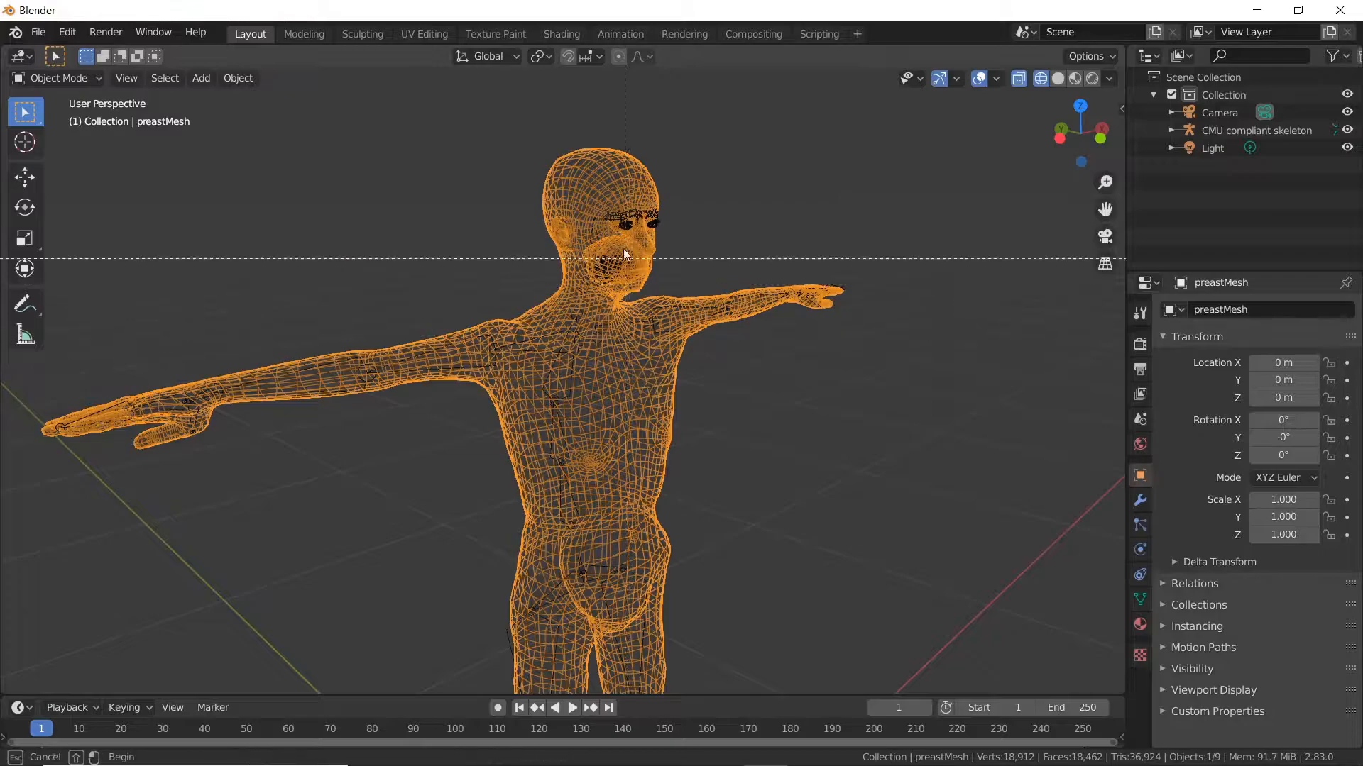
drag(609, 196, 688, 286)
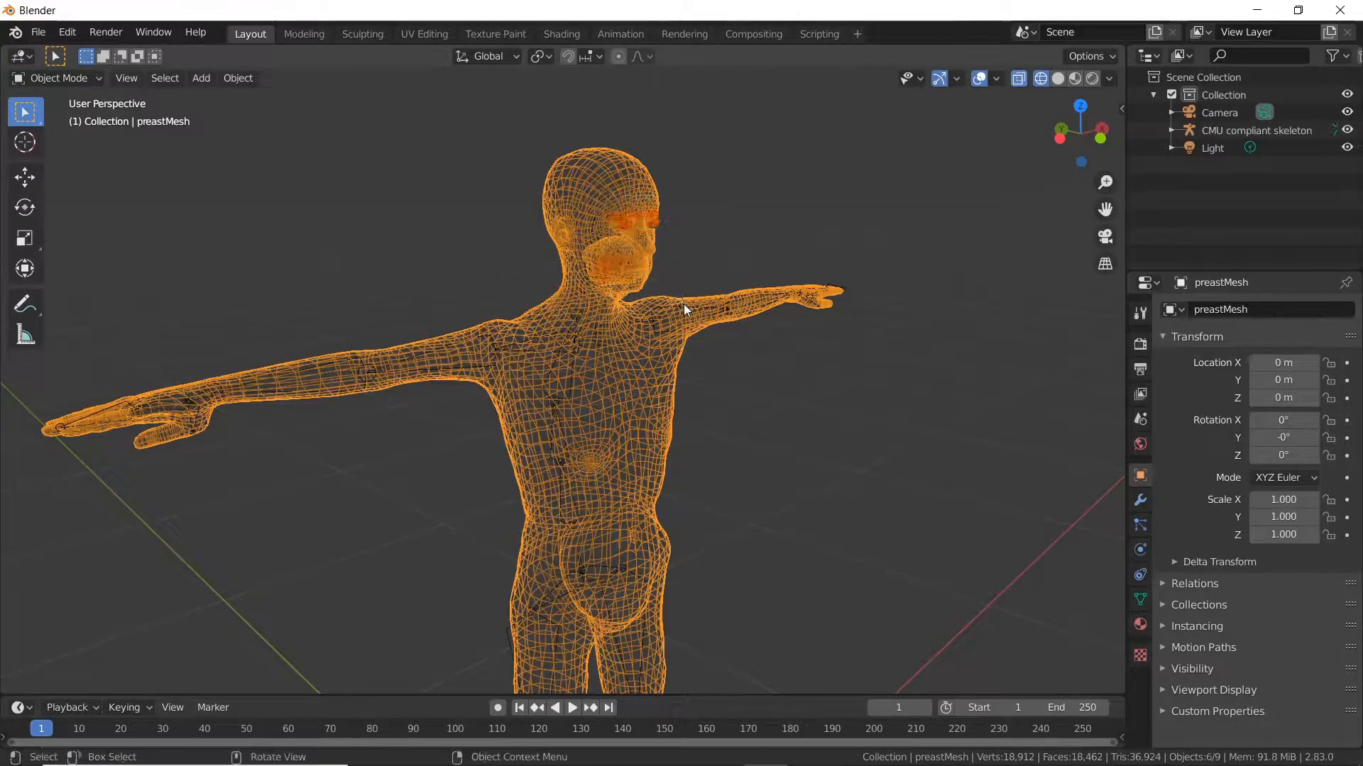
click(557, 399)
click(555, 400)
click(555, 398)
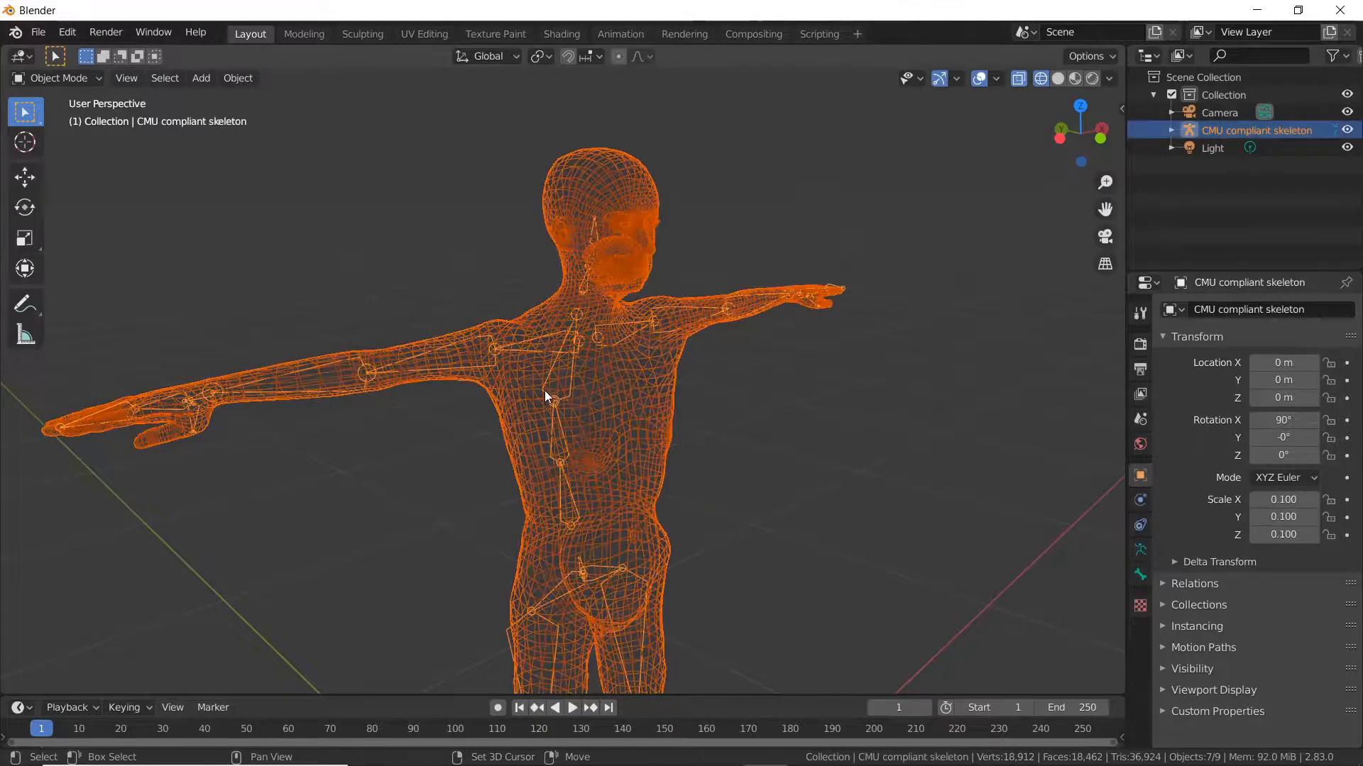
scroll(555, 402, up, 10)
shift+click(486, 396)
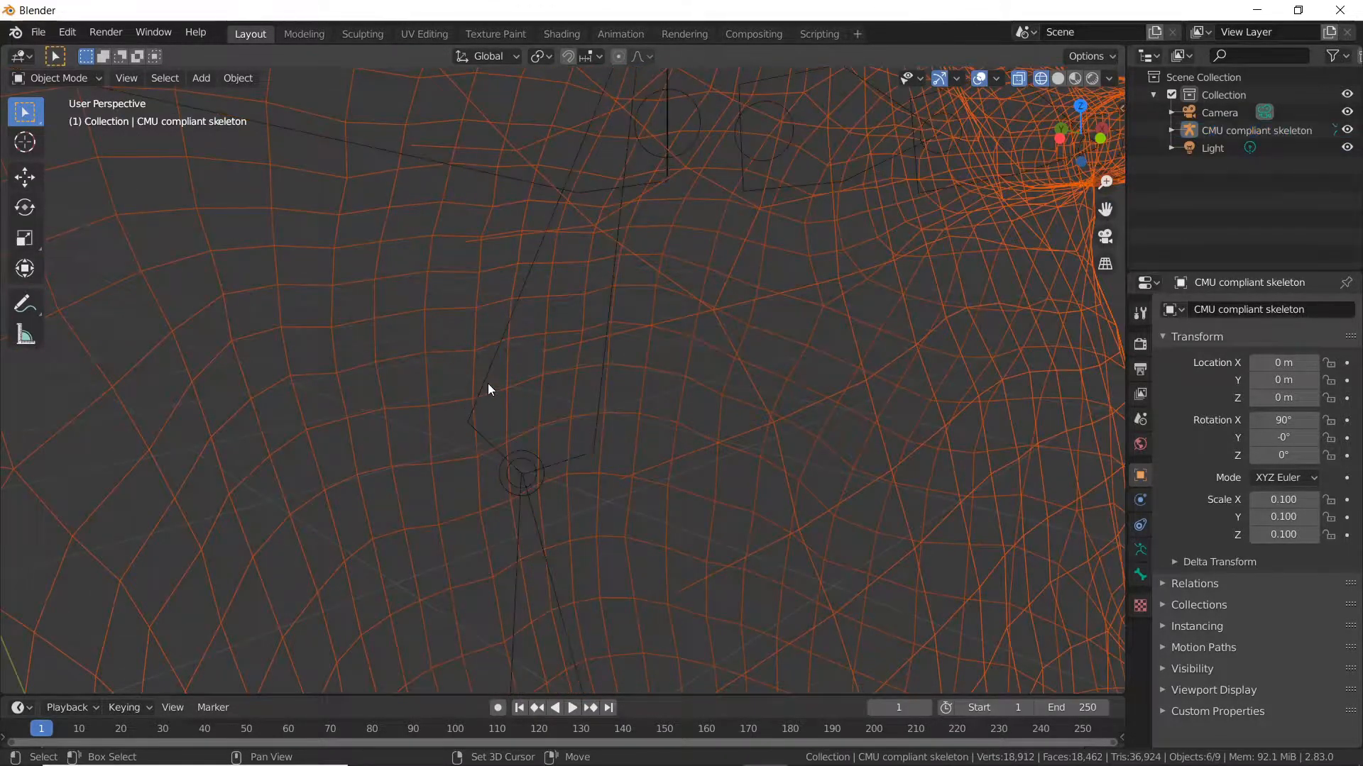
scroll(529, 395, down, 10)
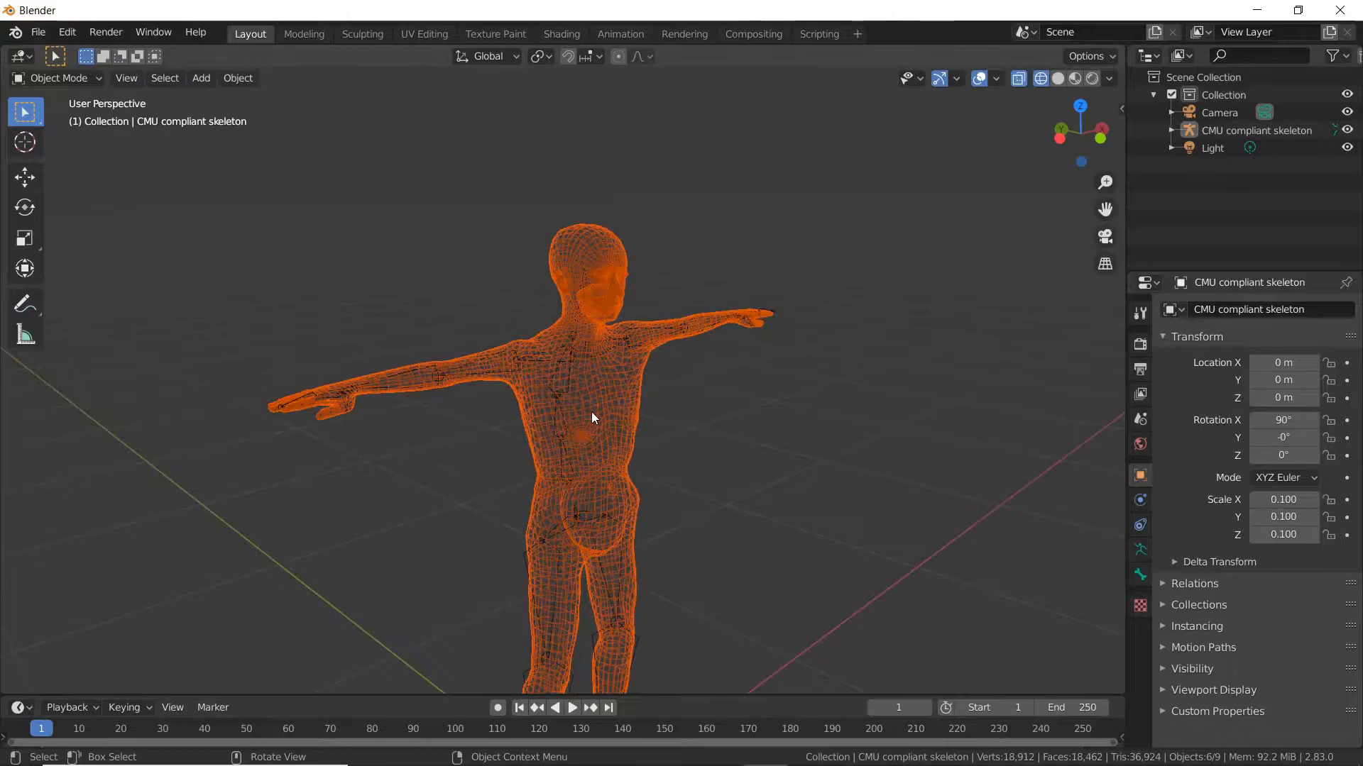
key(g)
key(Escape)
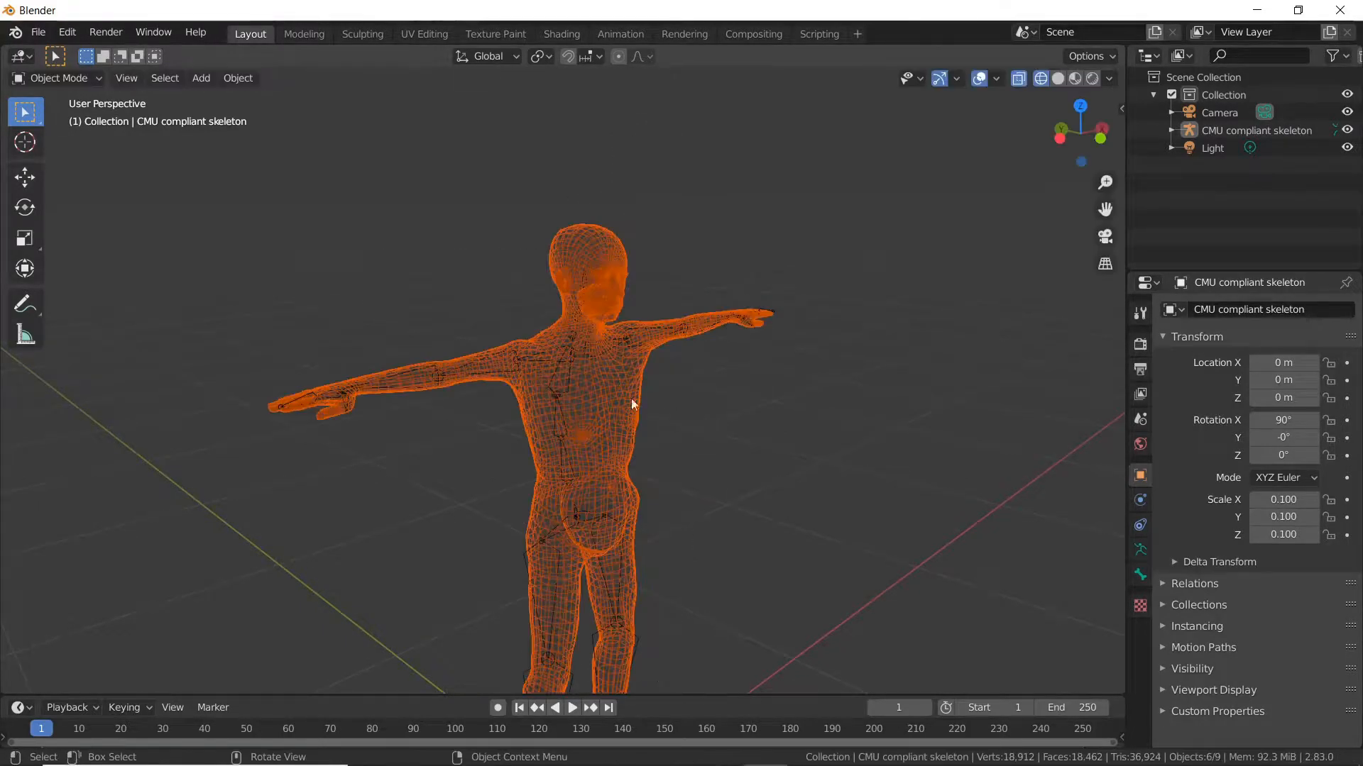
Step: Unparent the selected meshes from the skeleton using Clear and Keep Transformation, followed by Clear Parent
right_click(647, 410)
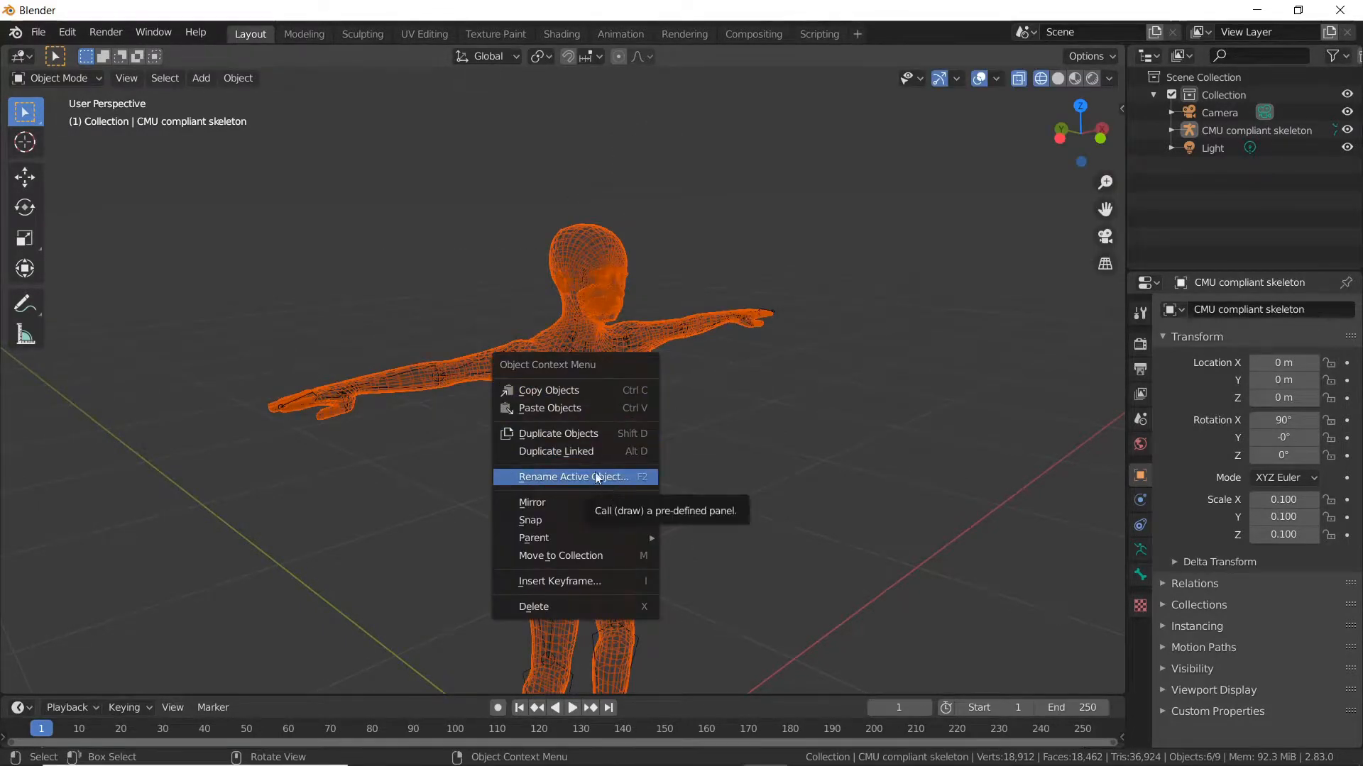
mouse_move(605, 537)
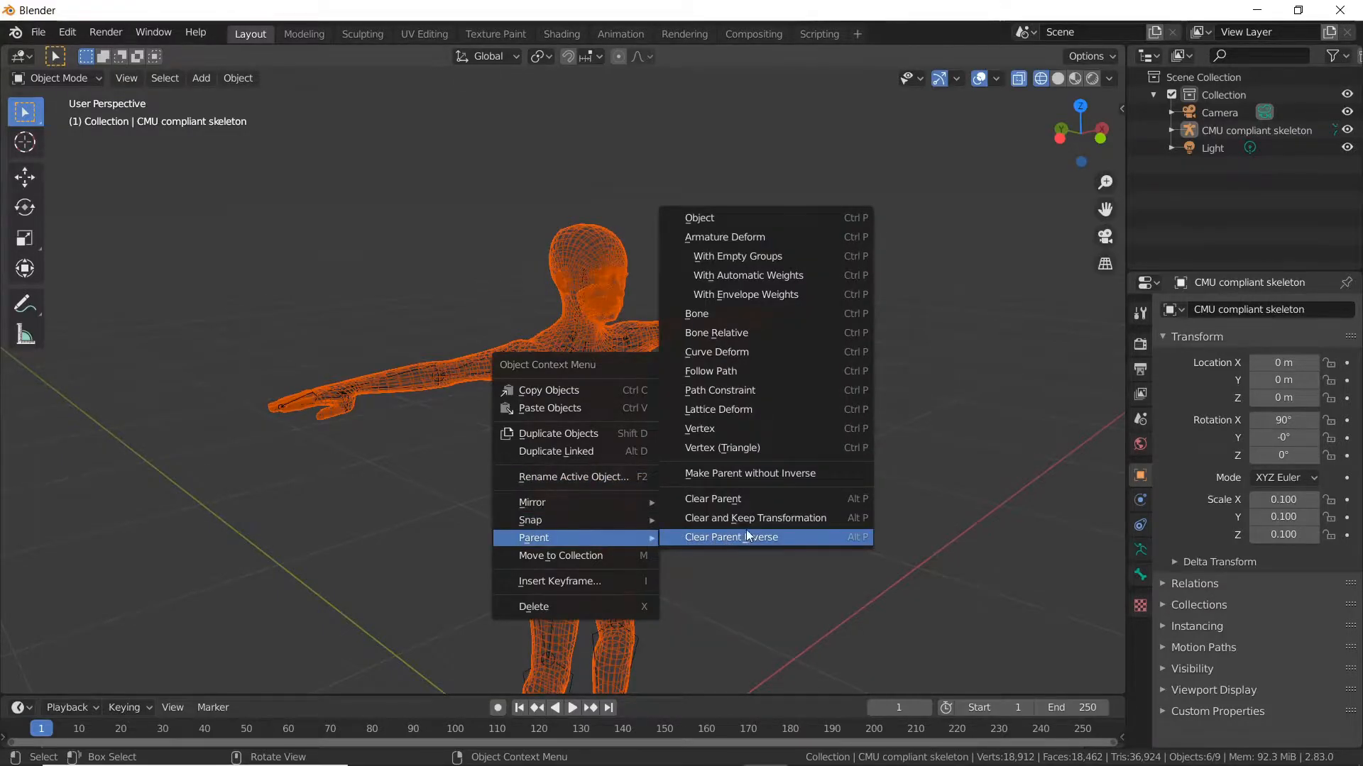
click(813, 519)
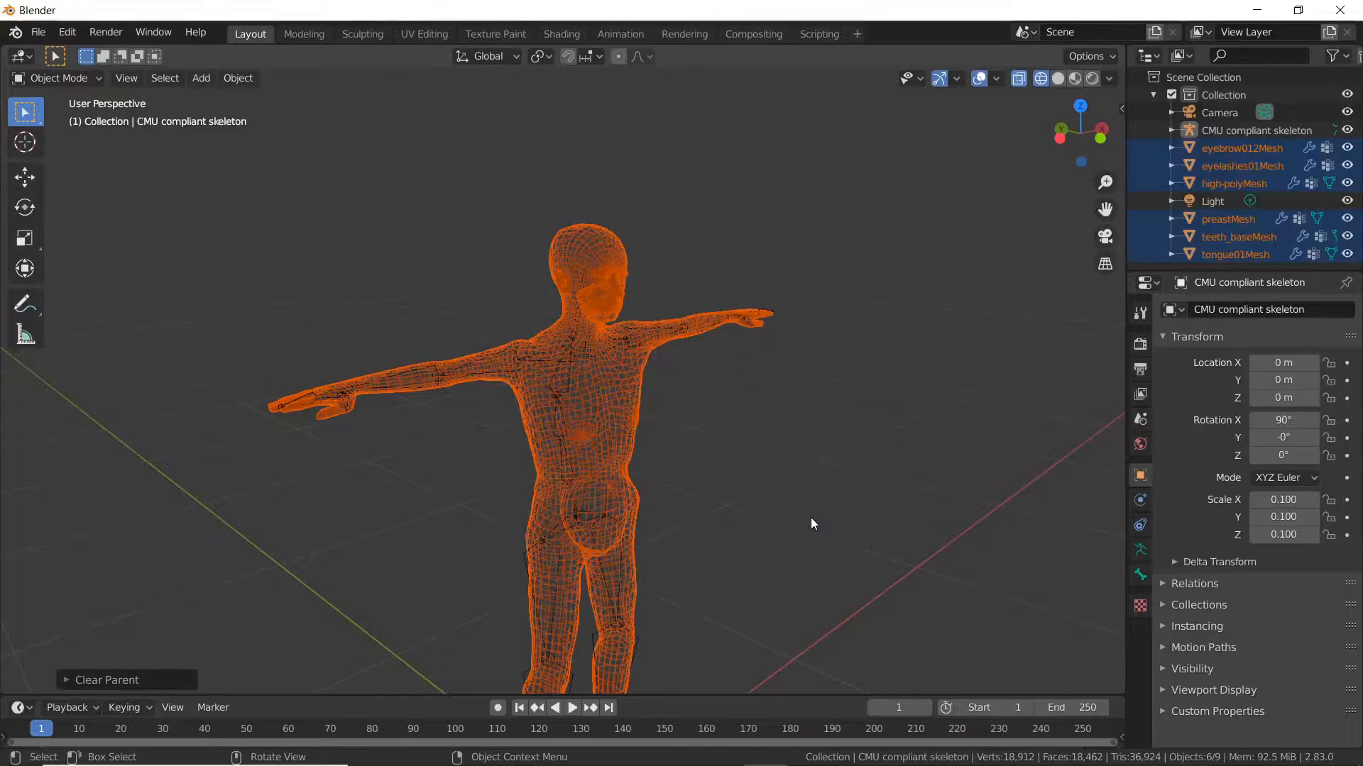
right_click(710, 443)
mouse_move(710, 443)
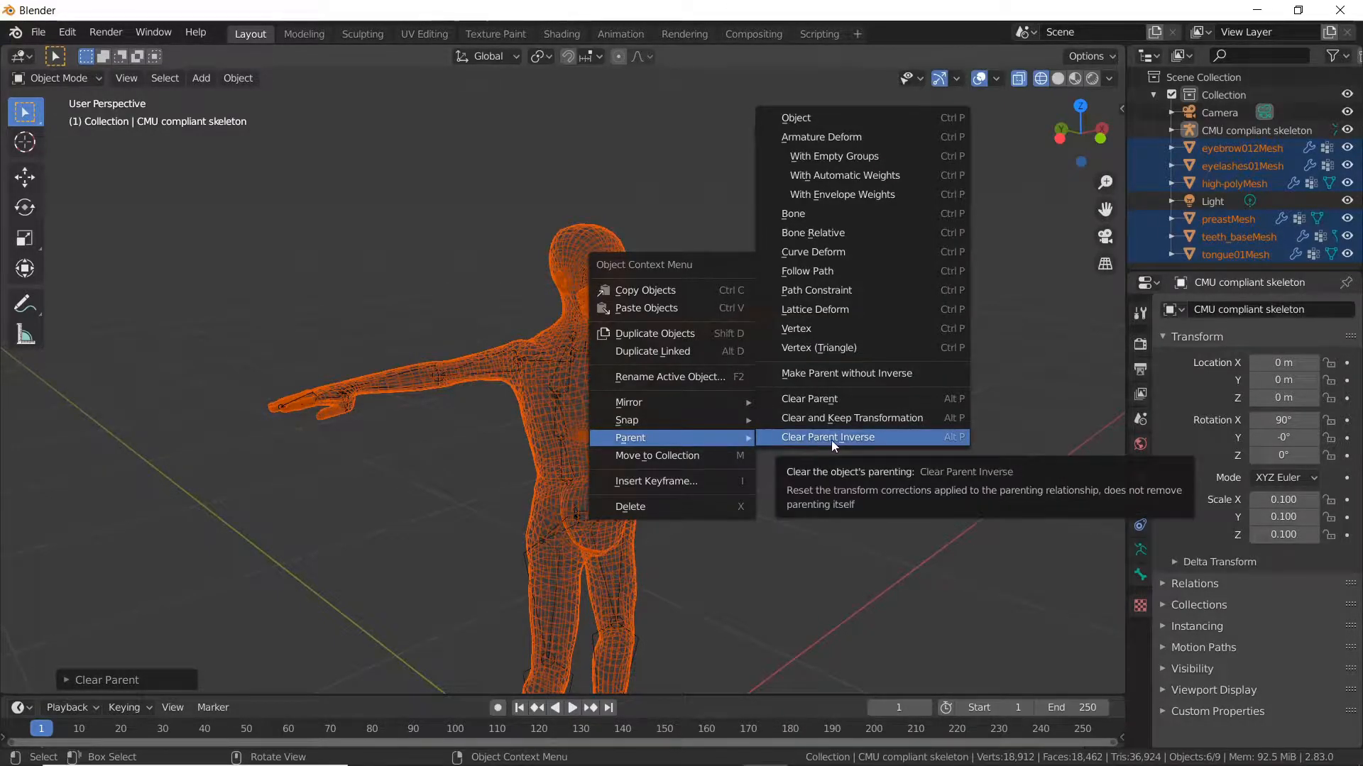
click(840, 400)
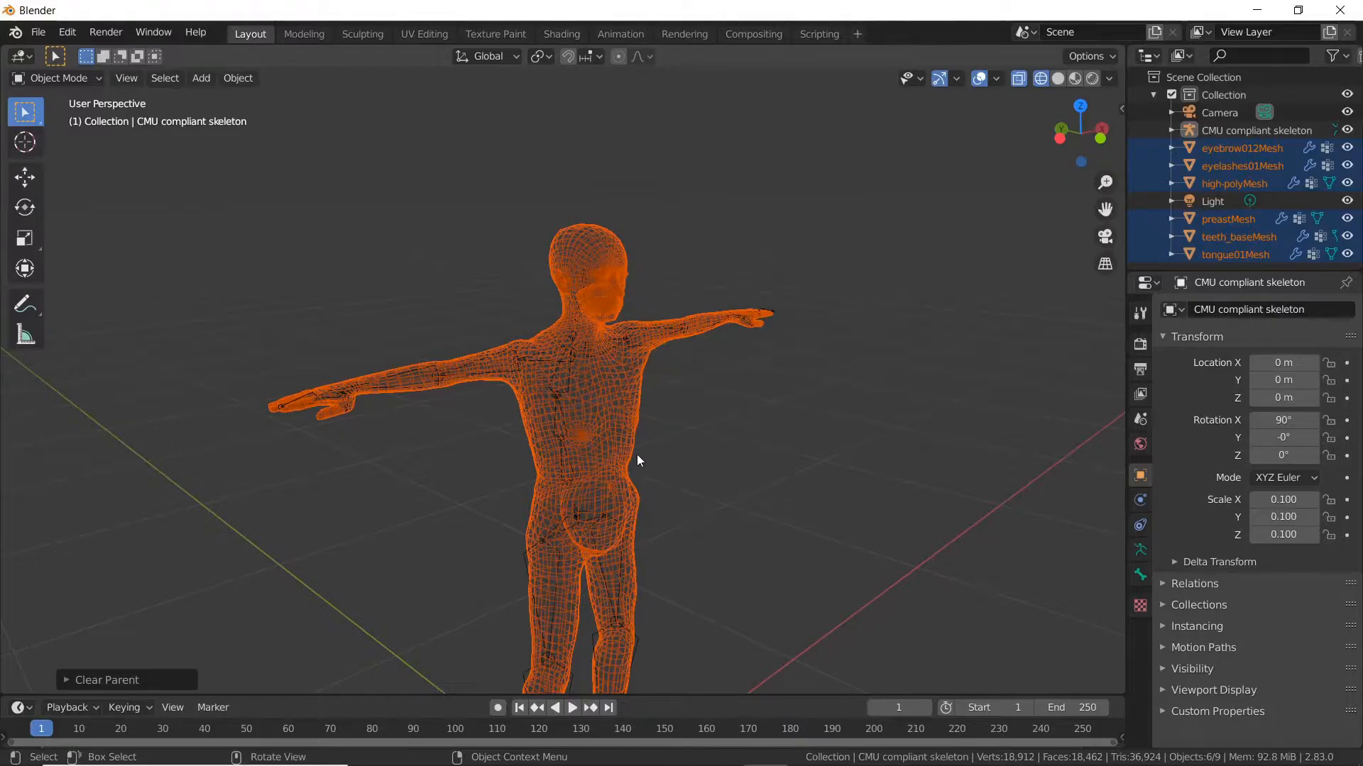
key(g)
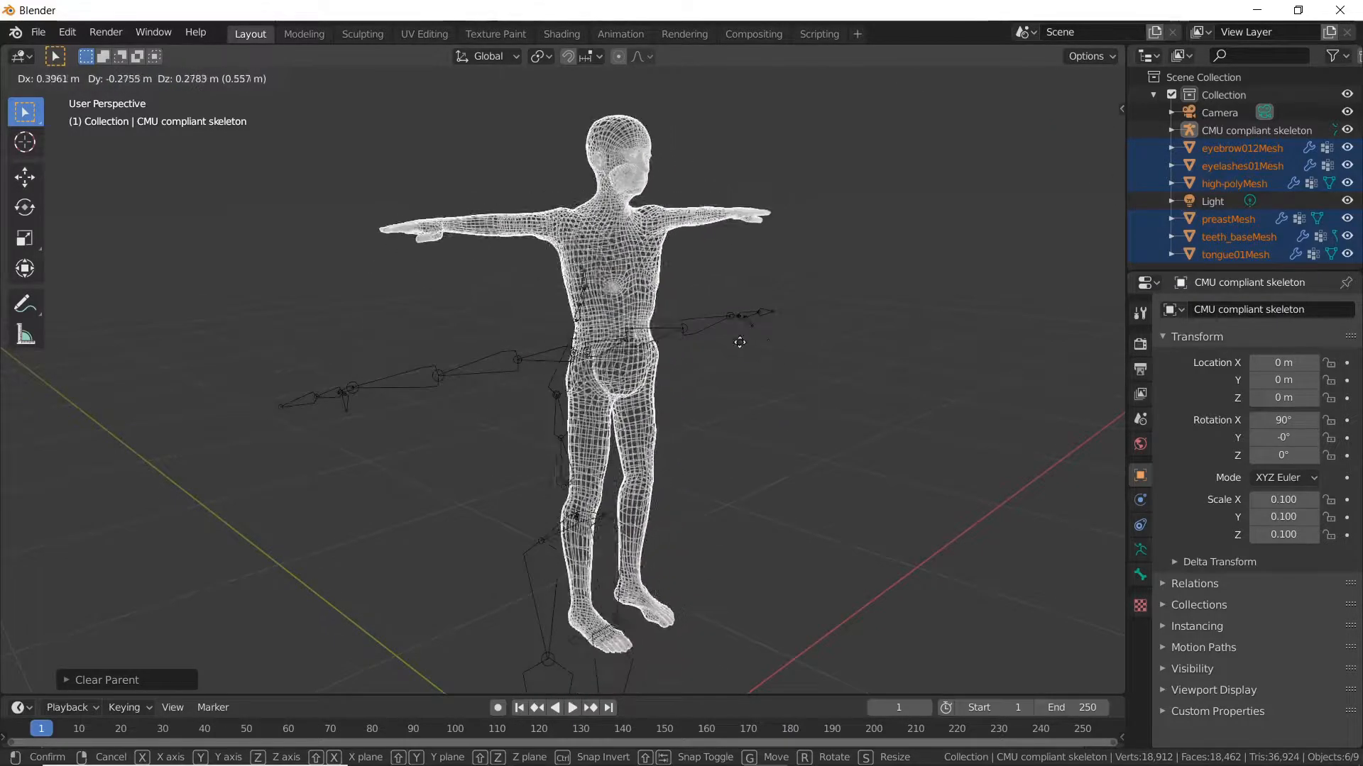
right_click(589, 419)
Step: Select the skeleton armature inside the body and delete it
click(548, 363)
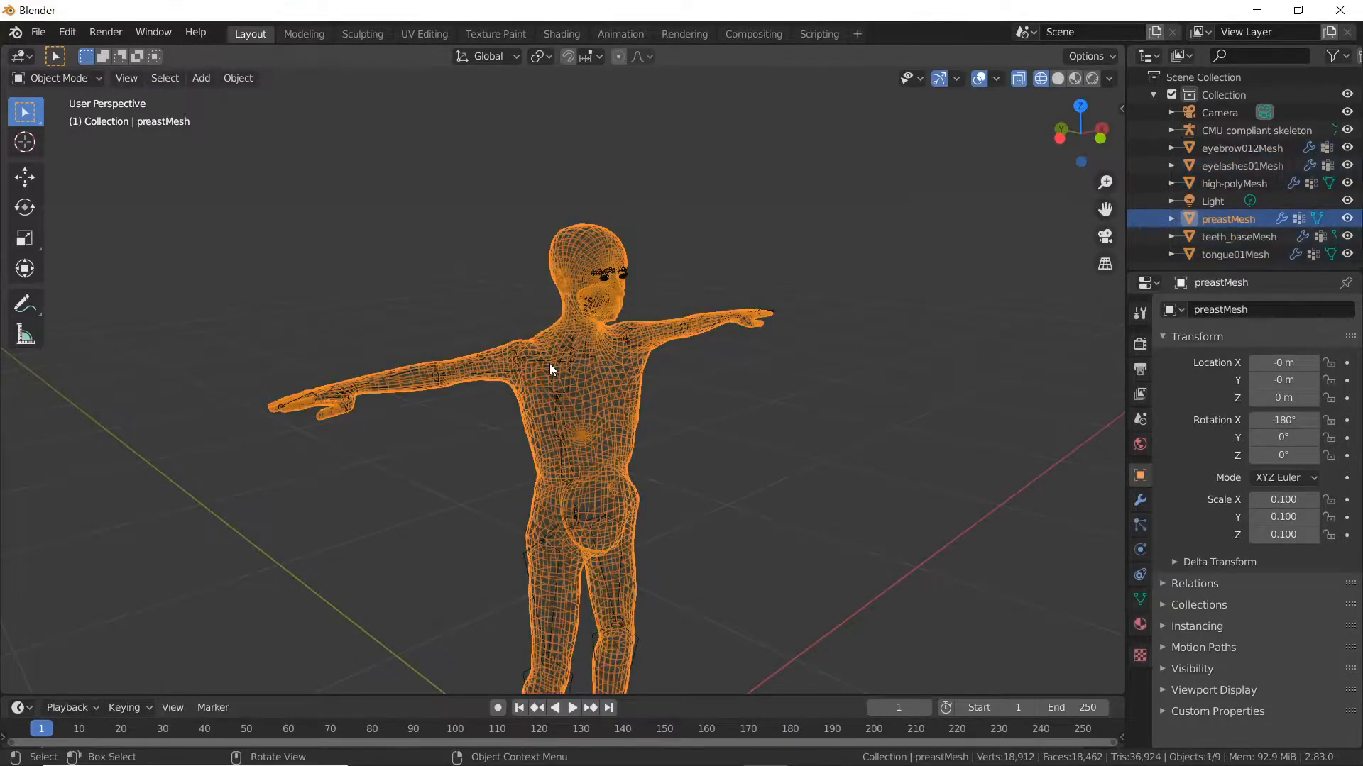
click(550, 368)
middle_drag(710, 465, 519, 473)
key(Delete)
mouse_move(555, 485)
middle_down()
mouse_move(554, 501)
mouse_move(548, 488)
middle_up()
Step: Select all the lying character's meshes and rotate them 90° in the right side view so the character stands upright
click(486, 486)
scroll(531, 513, up, 4)
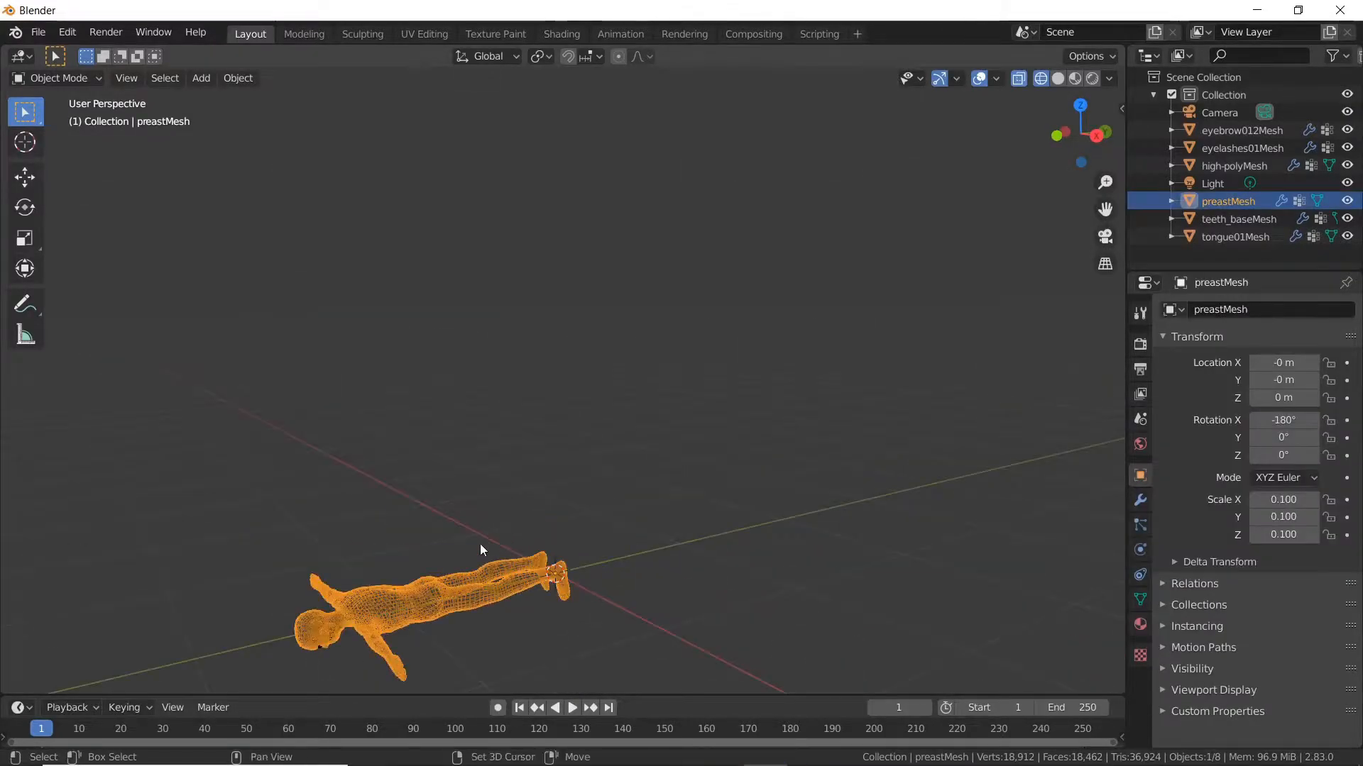
shift+middle_drag(480, 544, 568, 424)
drag(406, 466, 479, 514)
key(b)
drag(414, 445, 554, 537)
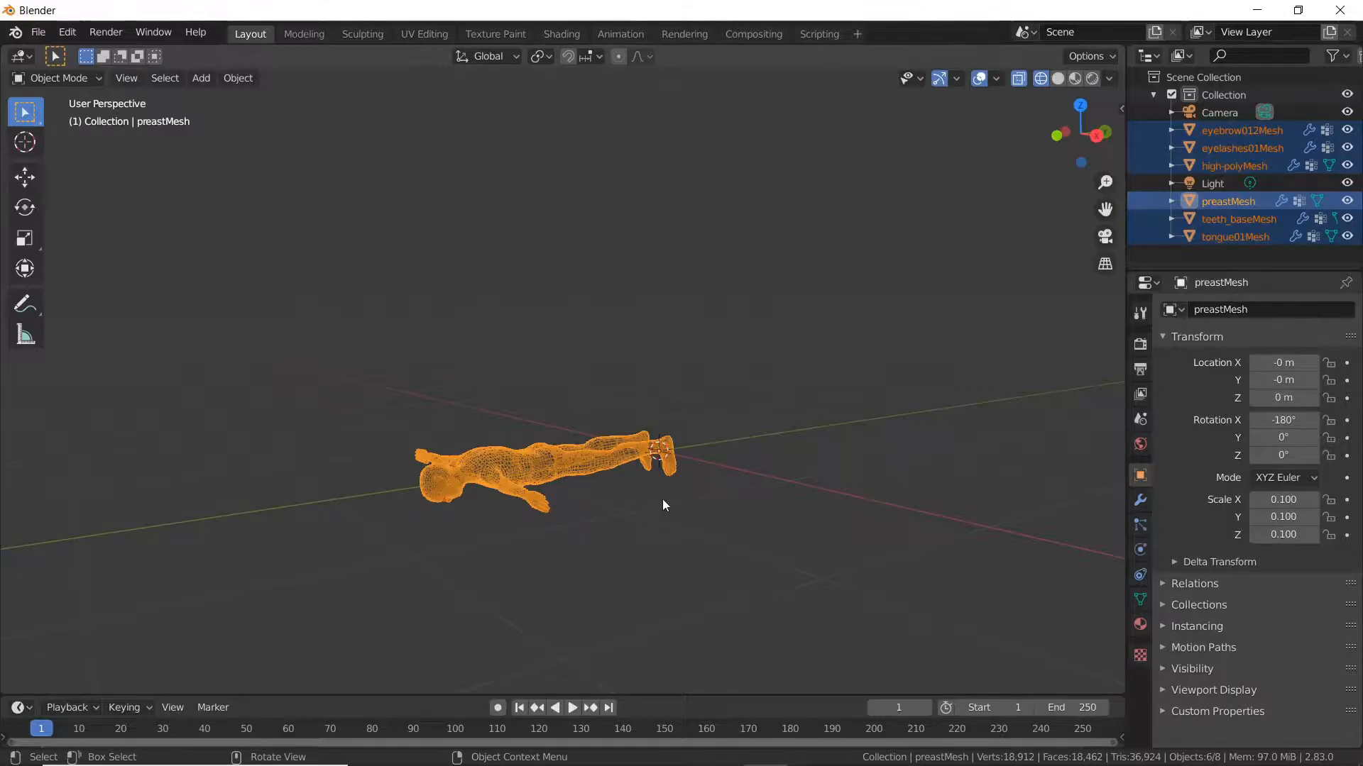
key(KP_3)
scroll(662, 500, up, 2)
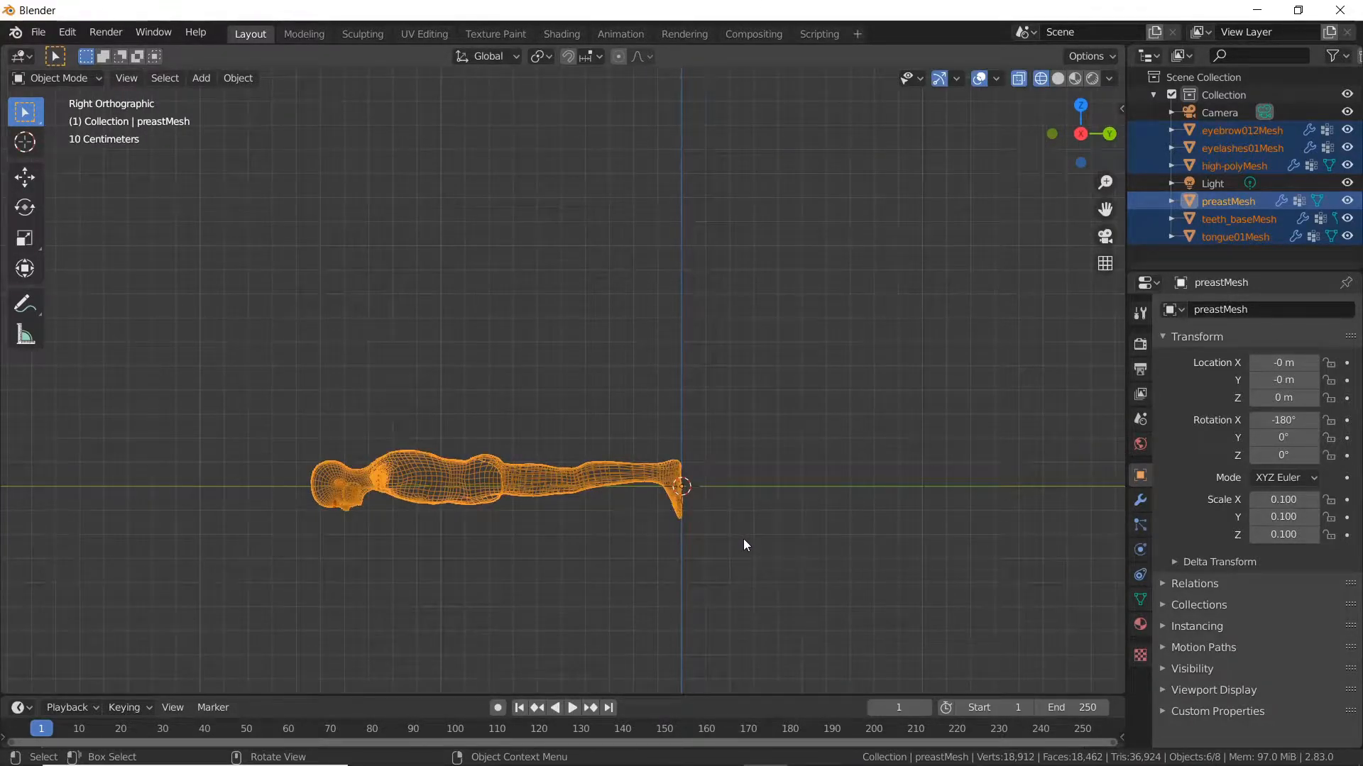
key(r)
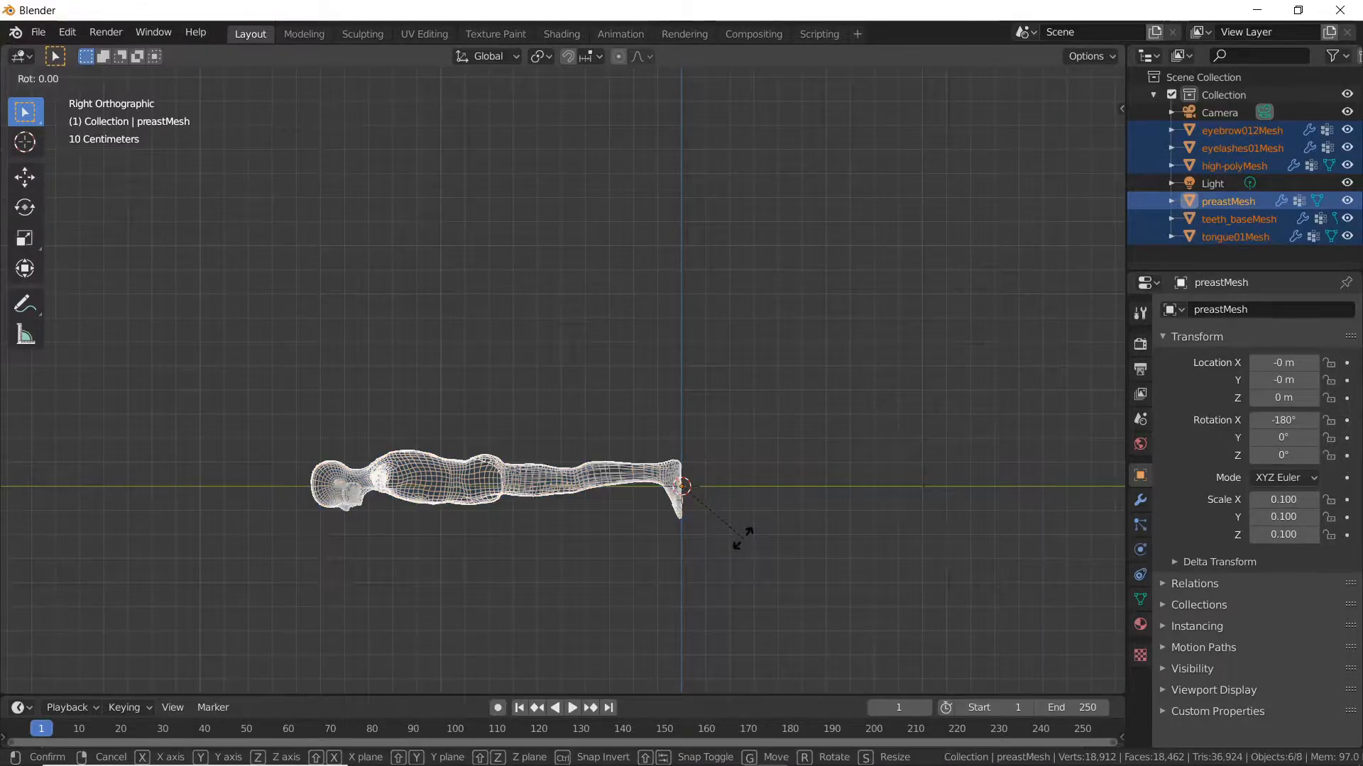
text(90)
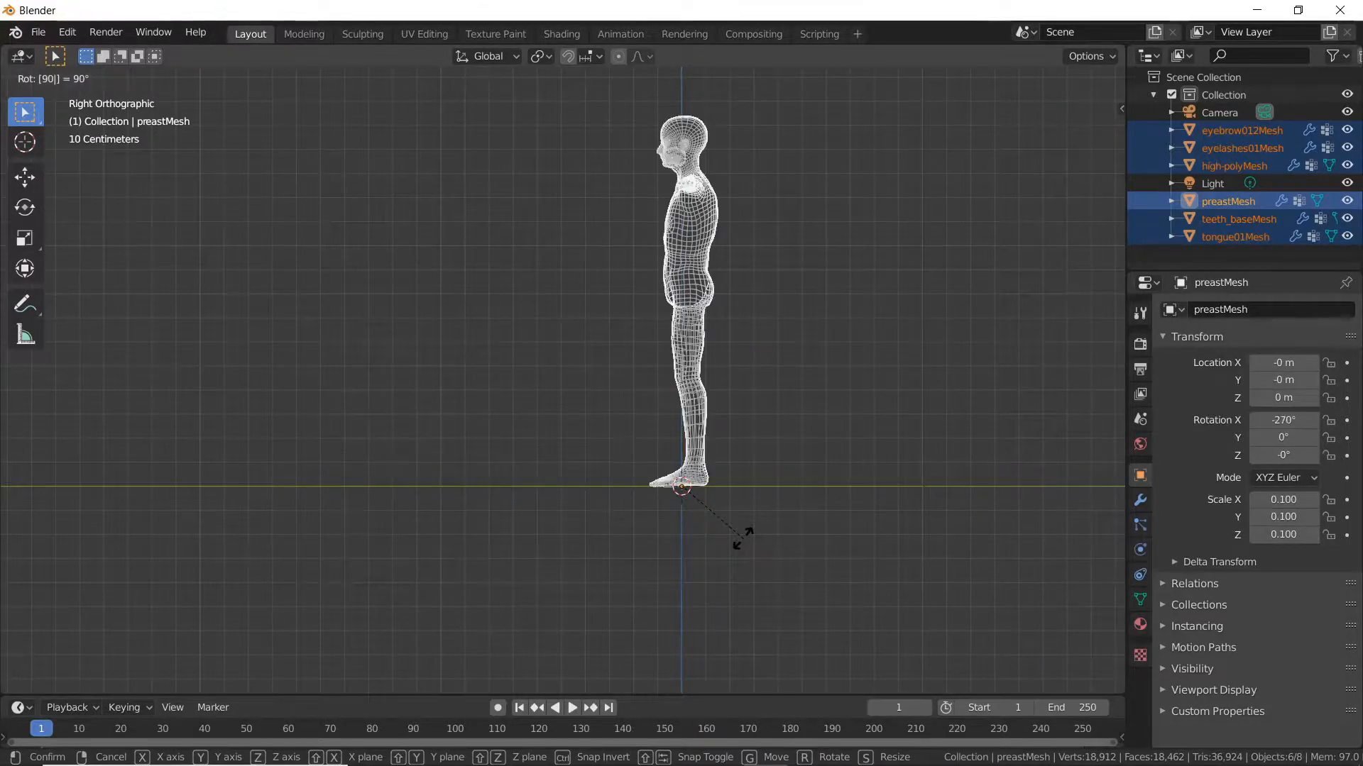
key(Return)
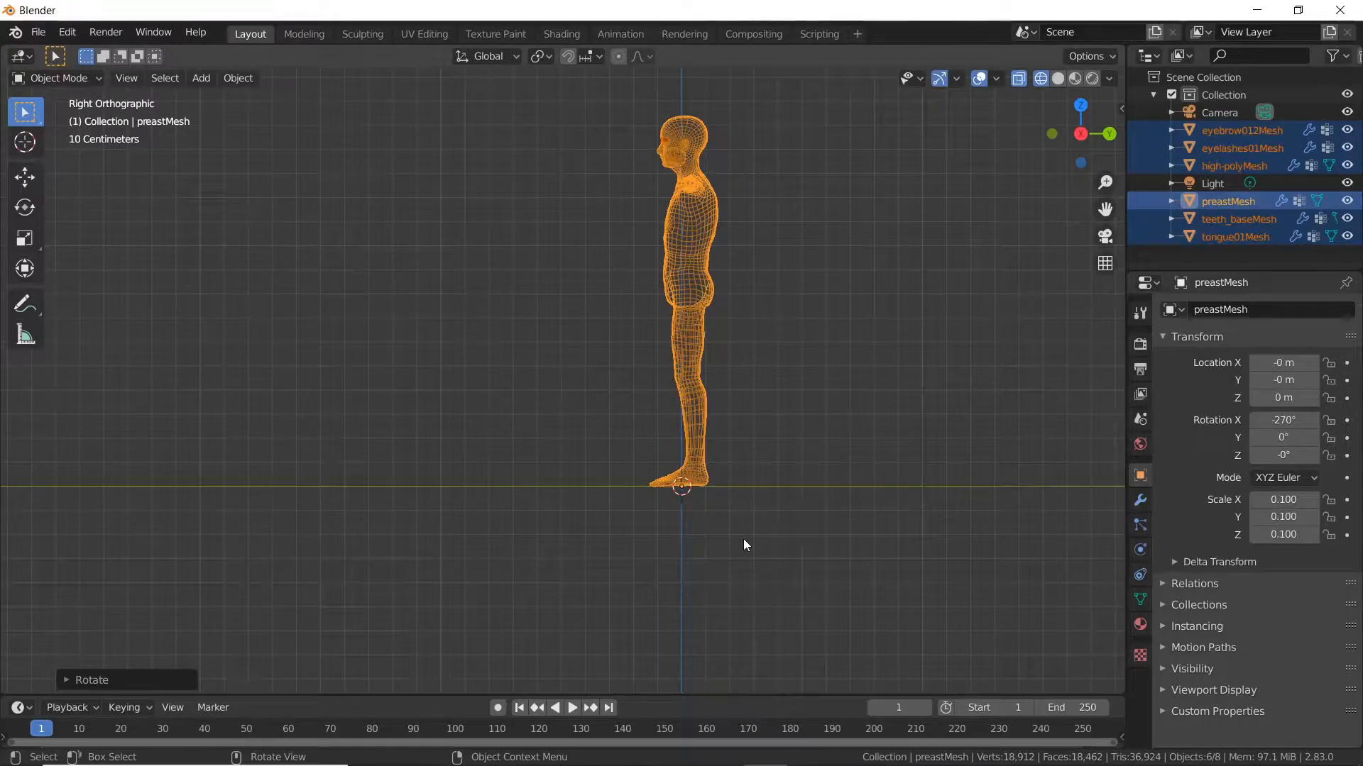
Step: Enter Edit Mode on preastMesh in front view and box-select only the vertices from the feet up to the shoulders and arms
key(KP_1)
scroll(623, 291, up, 4)
scroll(623, 285, down, 3)
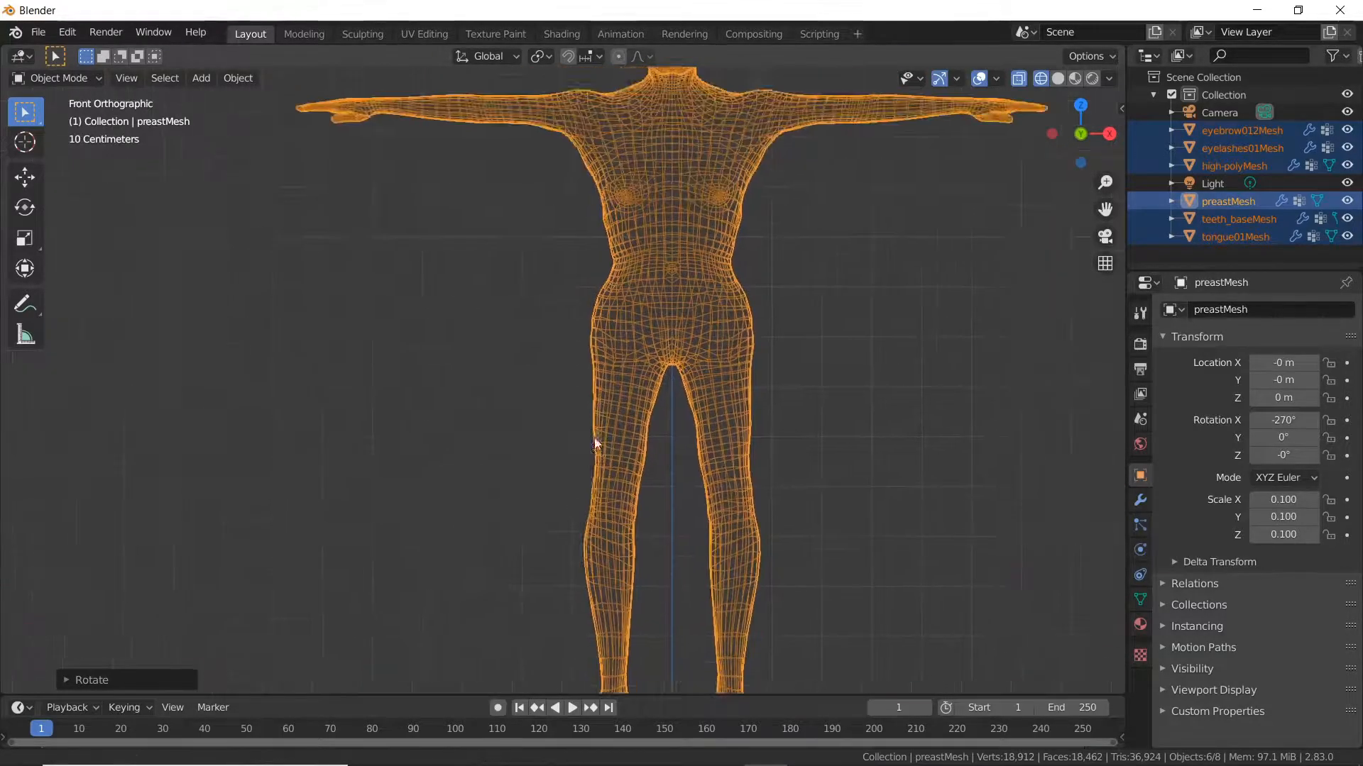
click(615, 399)
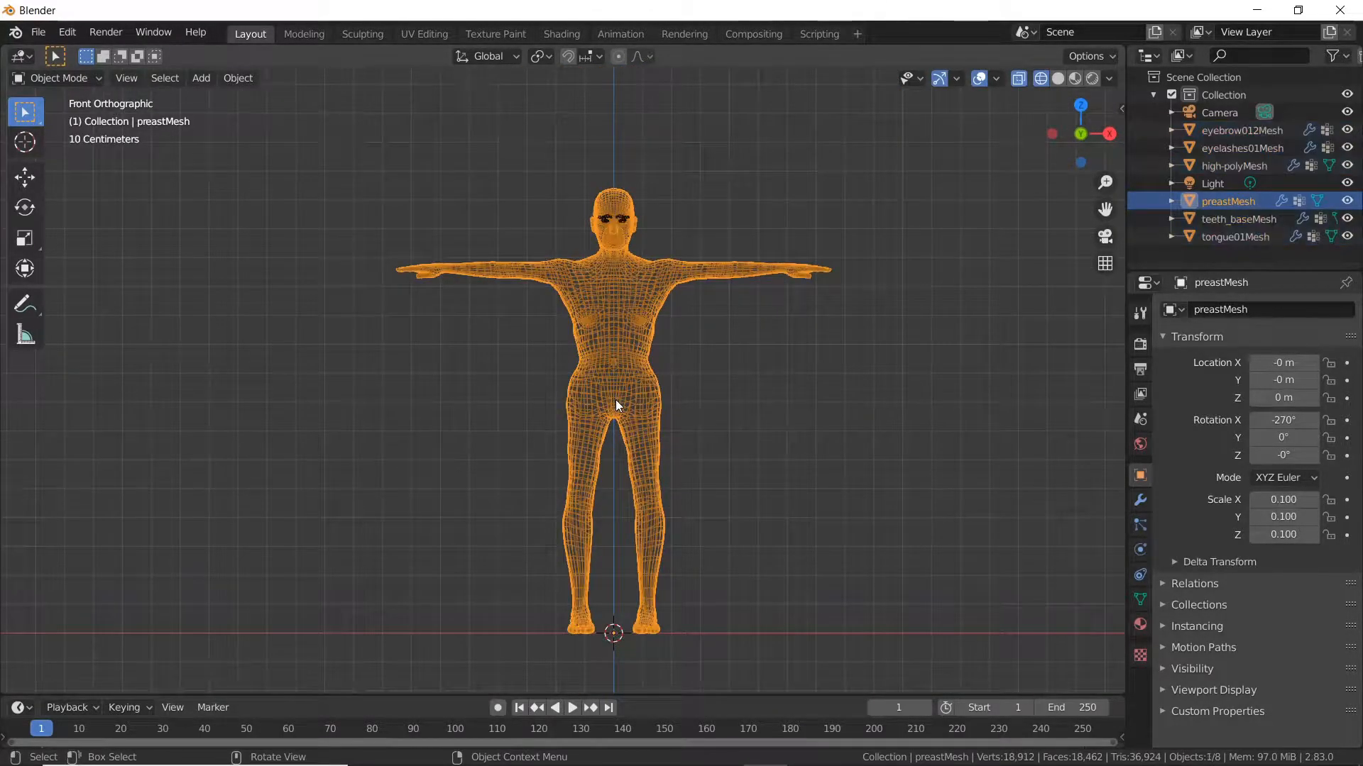
key(Tab)
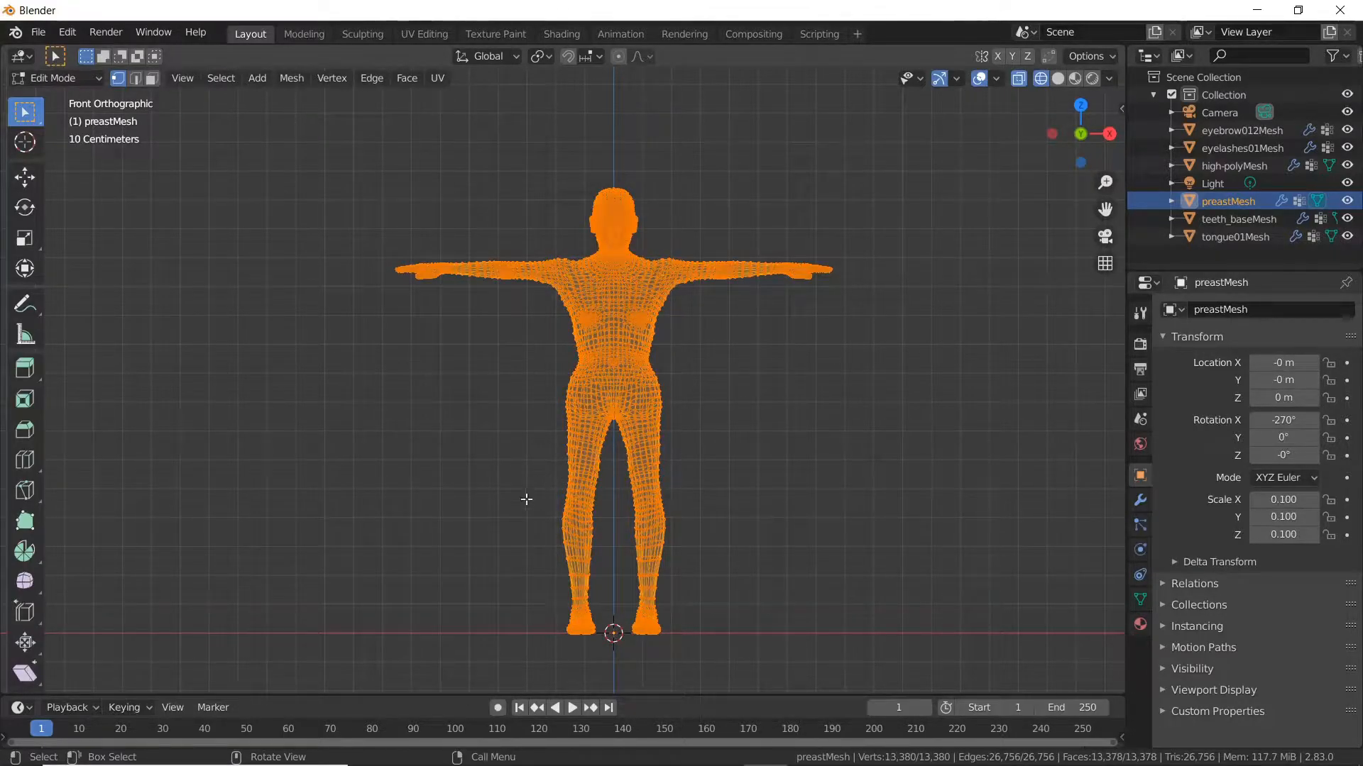
key(alt+a)
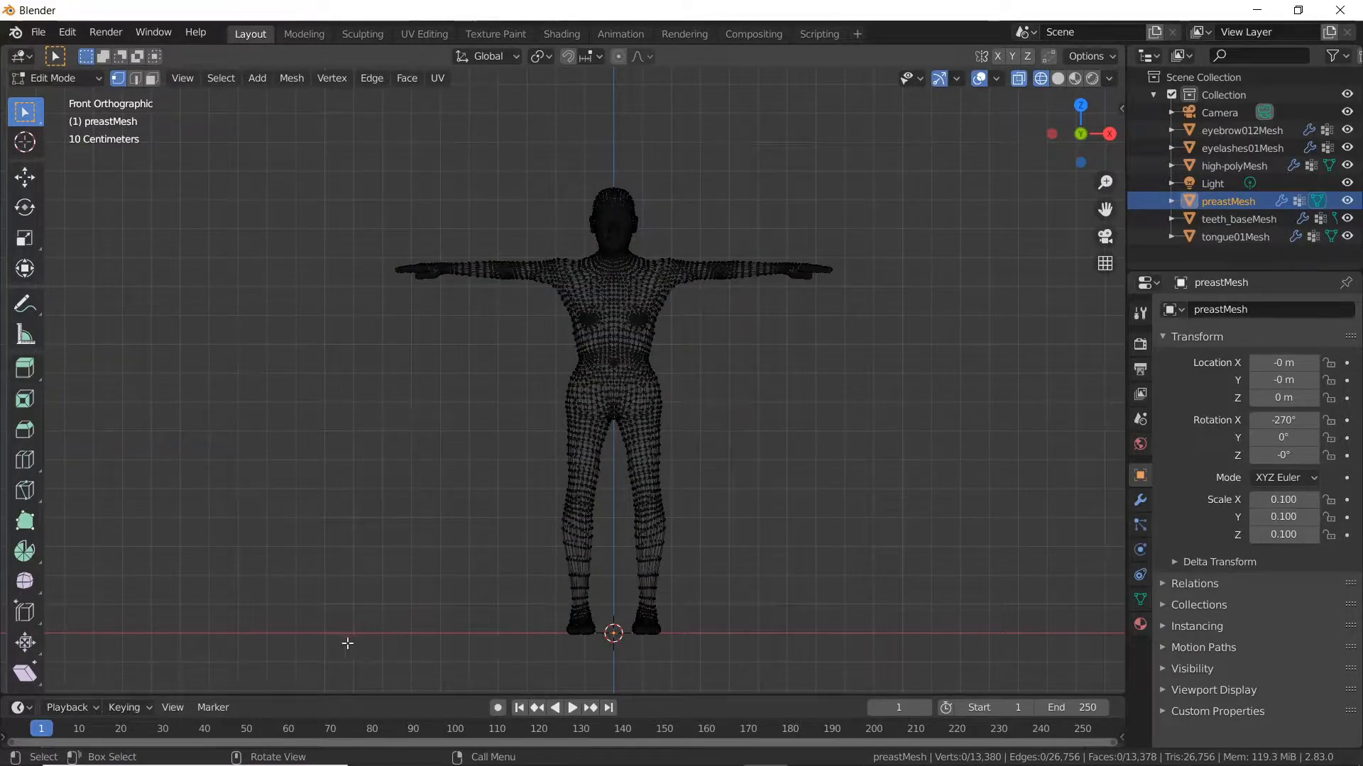
key(b)
drag(268, 661, 944, 261)
middle_drag(821, 274, 688, 359)
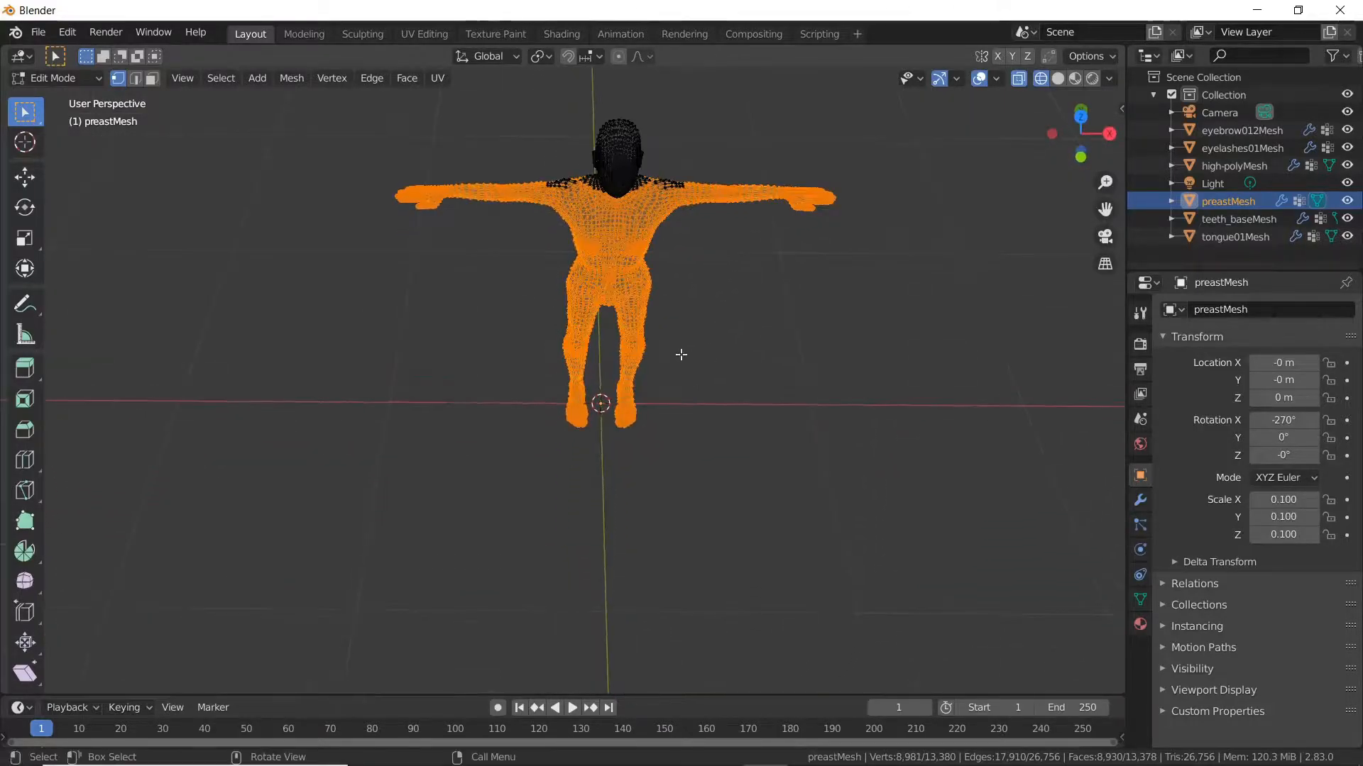
Step: Add the unselected vertices on top of both shoulders to the body selection with Circle Select
scroll(617, 298, up, 5)
shift+middle_drag(617, 299, 534, 478)
scroll(479, 446, up, 2)
key(c)
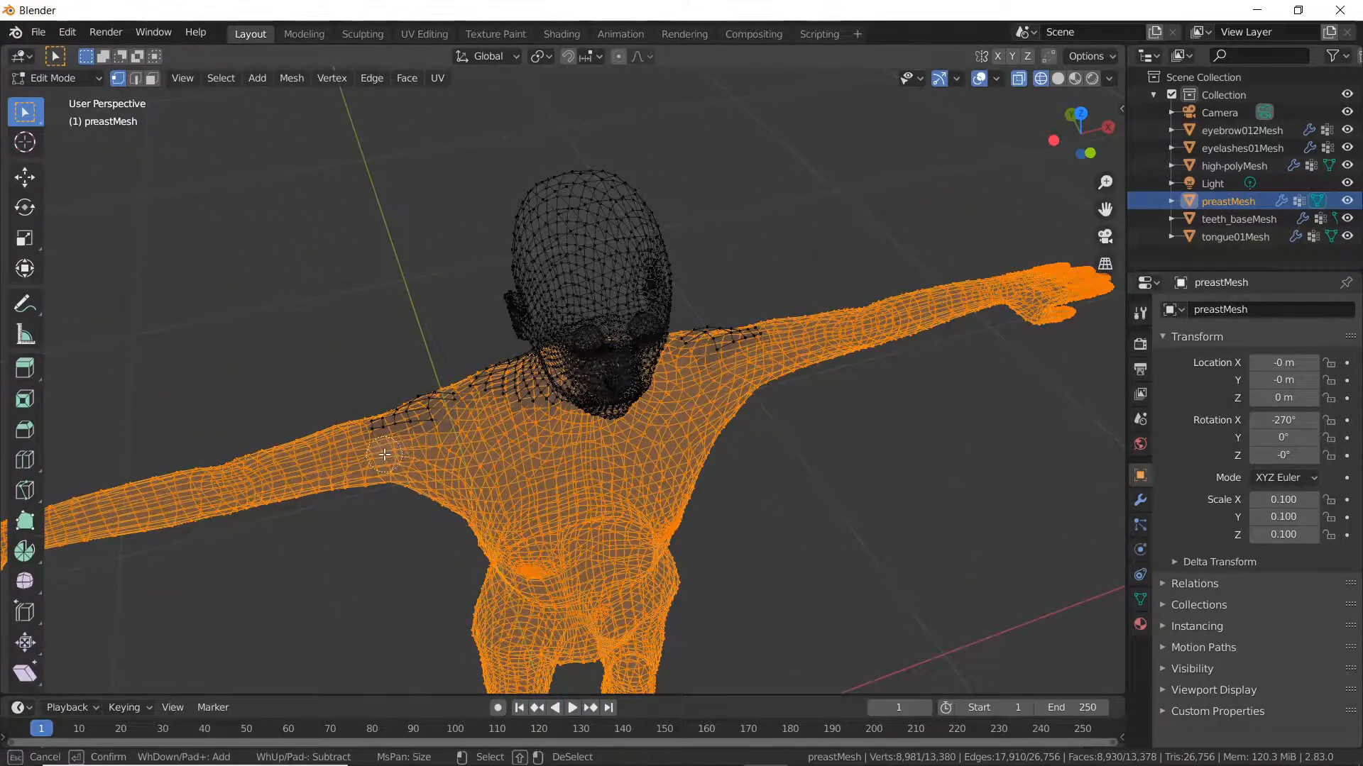
mouse_move(394, 448)
mouse_down()
mouse_move(374, 405)
mouse_move(433, 394)
mouse_move(426, 405)
mouse_up()
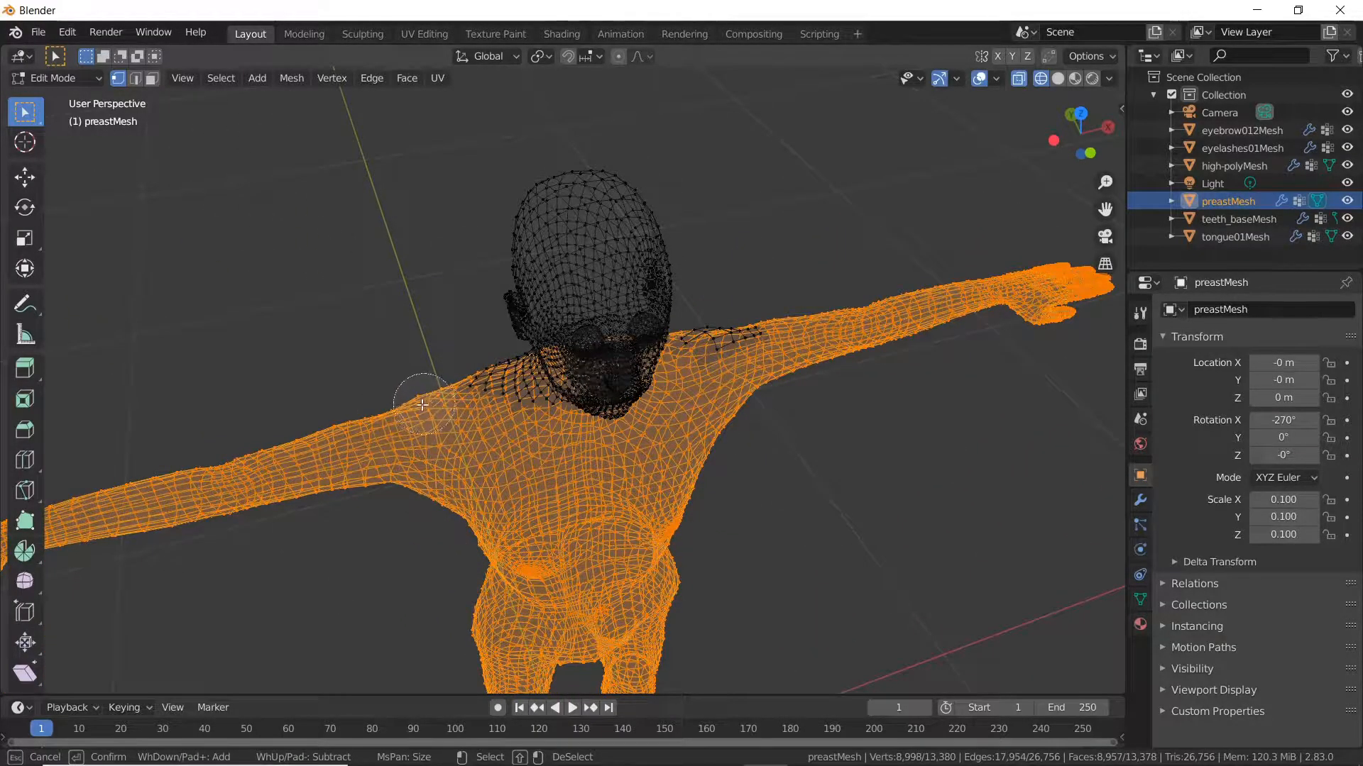
mouse_move(746, 384)
mouse_down()
mouse_move(742, 333)
mouse_move(706, 323)
mouse_move(738, 338)
mouse_up()
right_click(738, 339)
Step: Deselect the vertices around the base of the neck with Circle Select, working on both the front and the back
mouse_move(870, 447)
middle_down()
mouse_move(440, 465)
mouse_move(284, 429)
mouse_move(388, 435)
middle_up()
key(c)
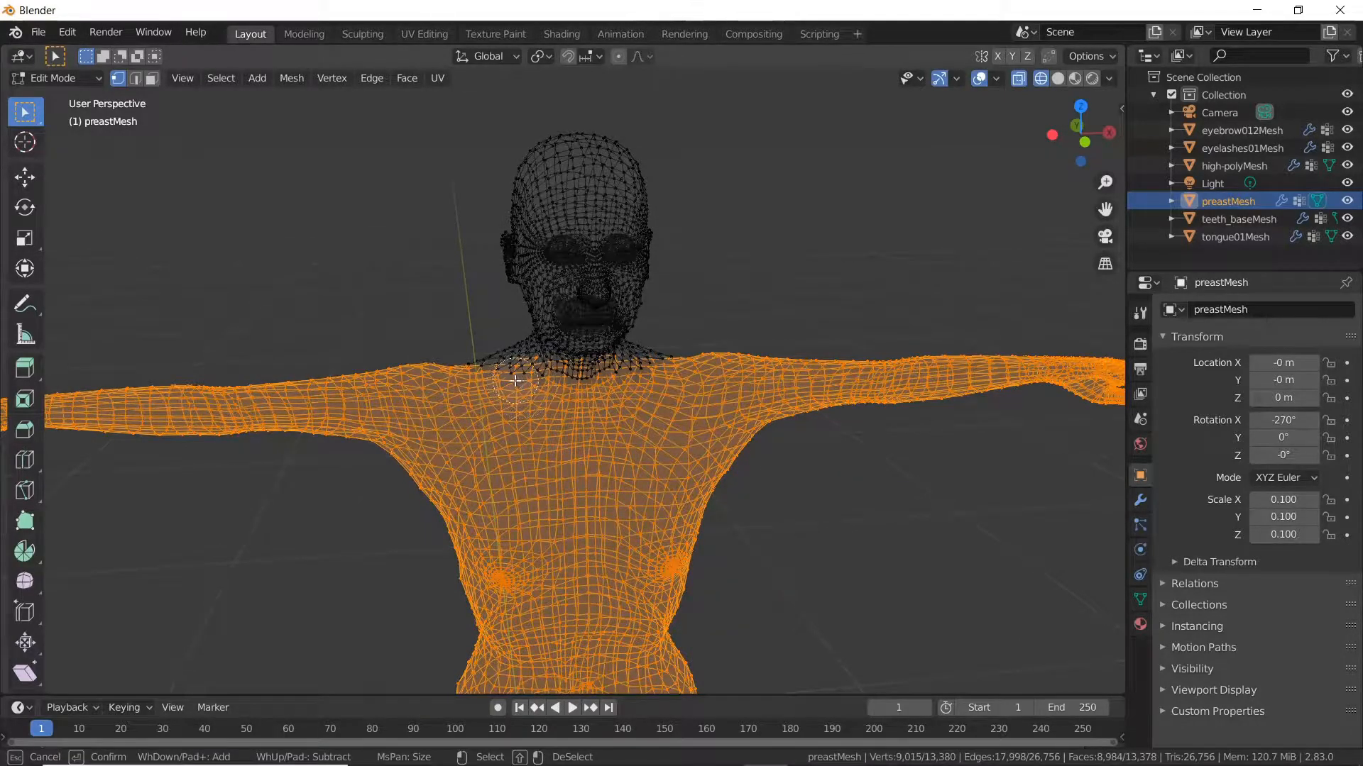
mouse_move(504, 372)
shift+mouse_down()
mouse_move(611, 363)
mouse_move(647, 341)
mouse_move(600, 368)
mouse_move(507, 354)
shift+mouse_up()
key(Escape)
middle_drag(468, 334, 681, 397)
key(c)
mouse_move(635, 439)
shift+mouse_down()
mouse_move(651, 419)
mouse_move(661, 460)
mouse_move(649, 411)
mouse_move(651, 474)
mouse_move(550, 419)
mouse_move(469, 414)
shift+mouse_up()
key(Escape)
Step: Delete the selected body vertices, keeping only the head and neck, and return to Object Mode
middle_drag(815, 517, 497, 507)
scroll(629, 420, down, 3)
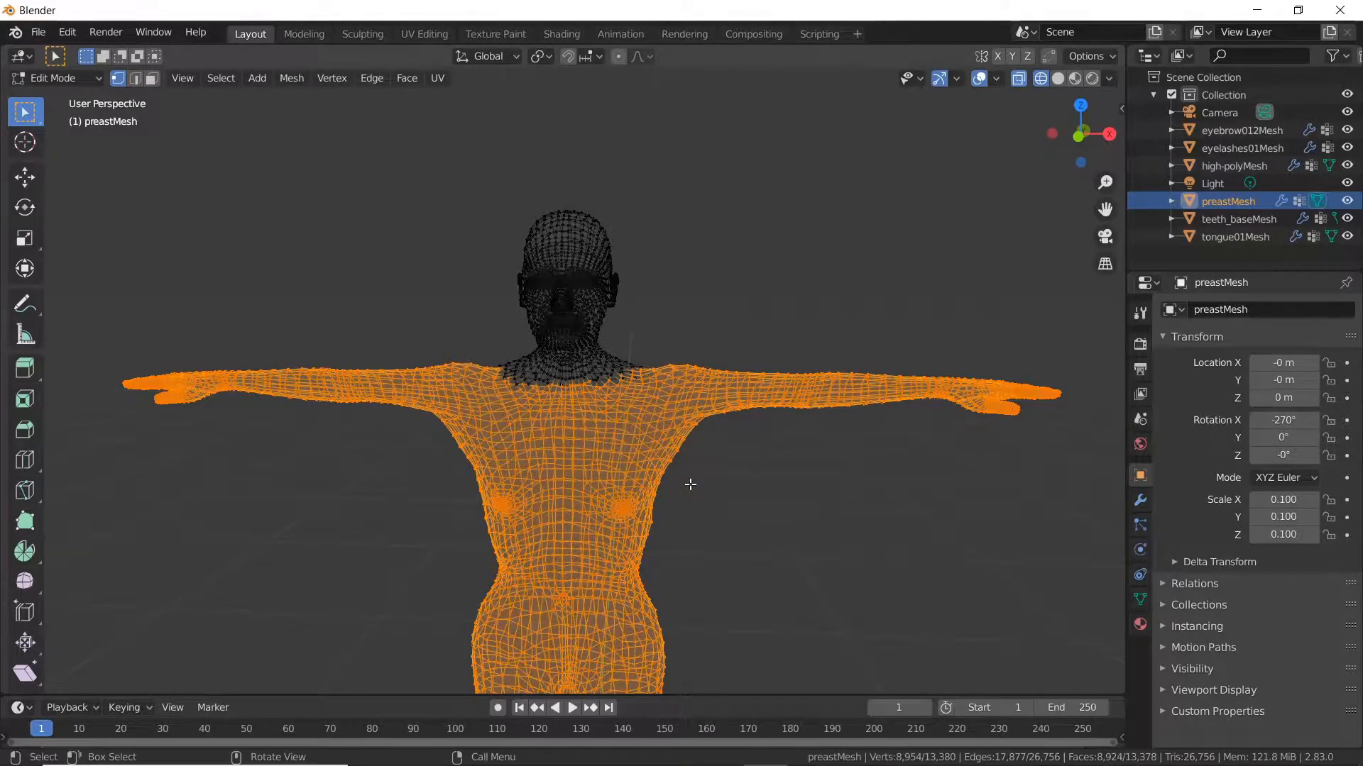
key(x)
click(690, 484)
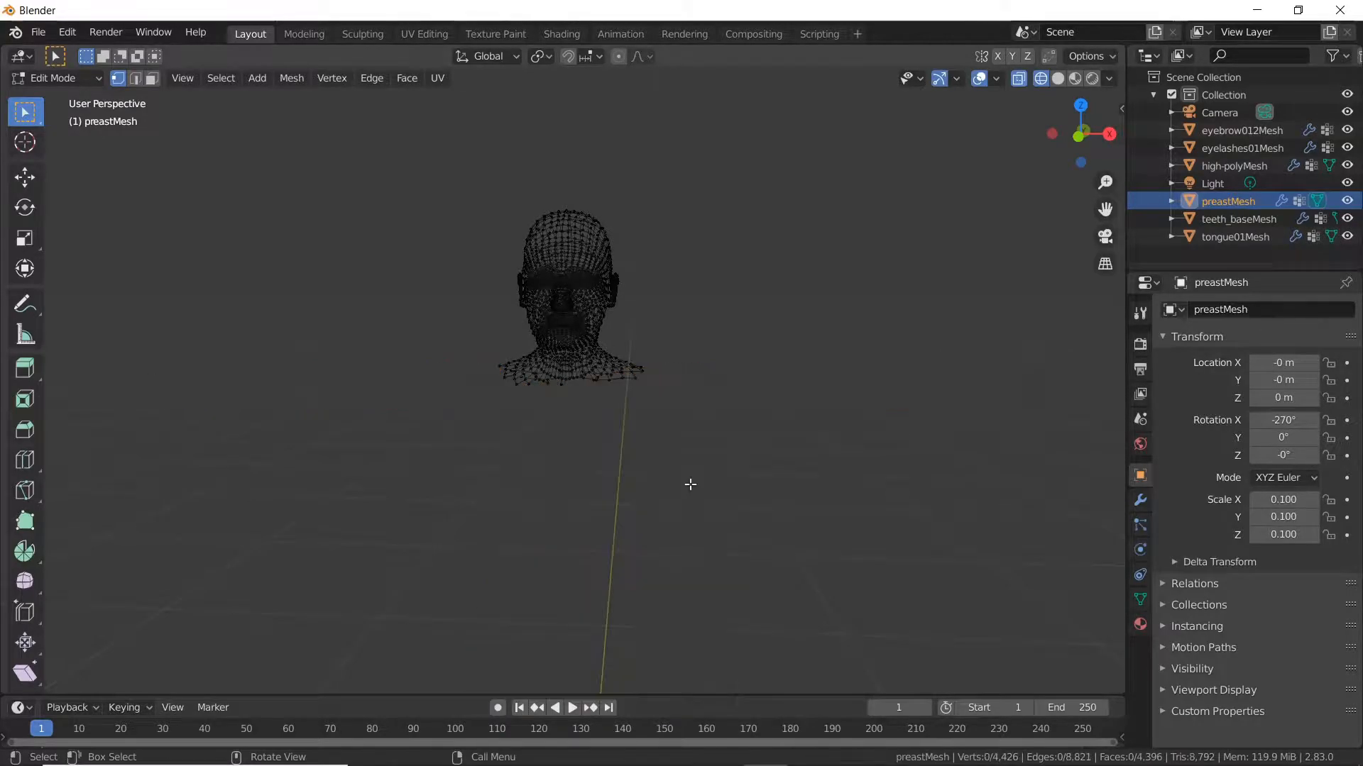
key(Tab)
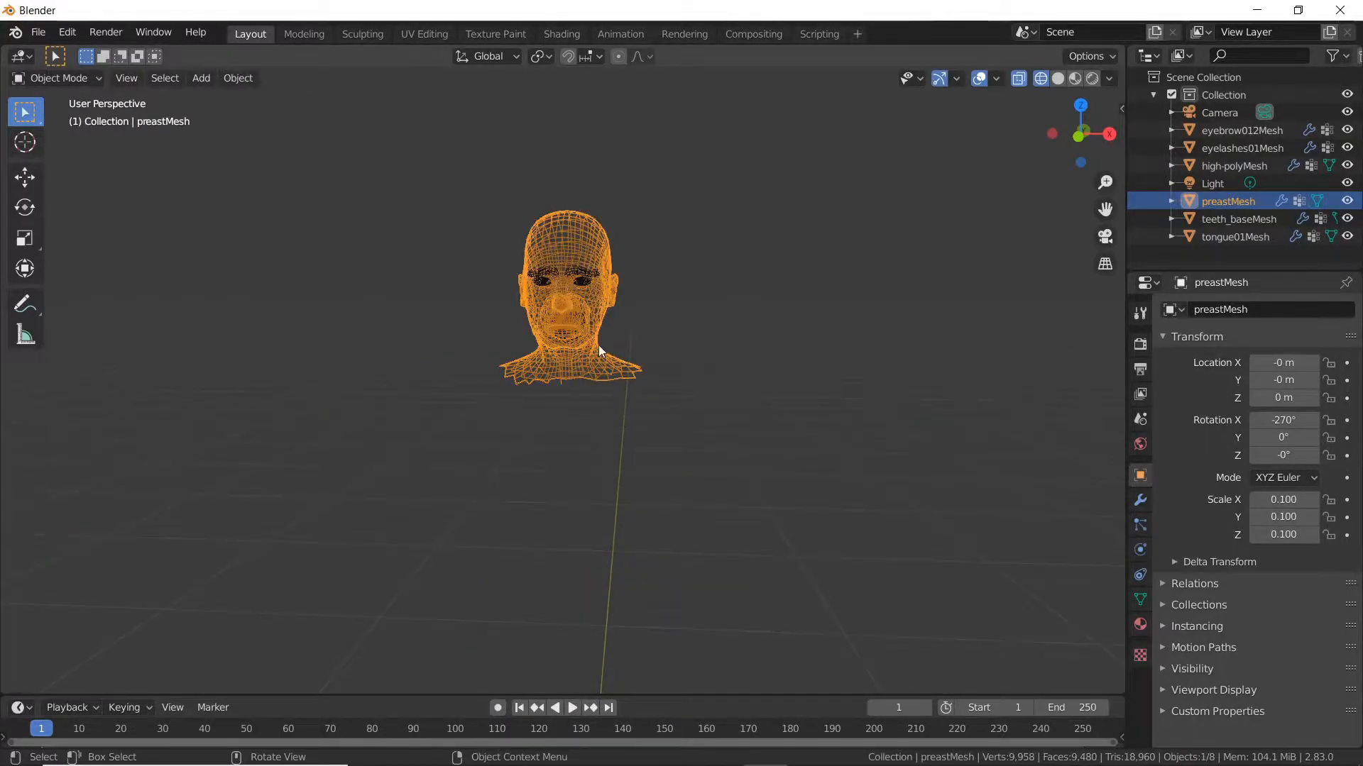
Step: Set the viewport shading to Solid and view the head up close
key(z)
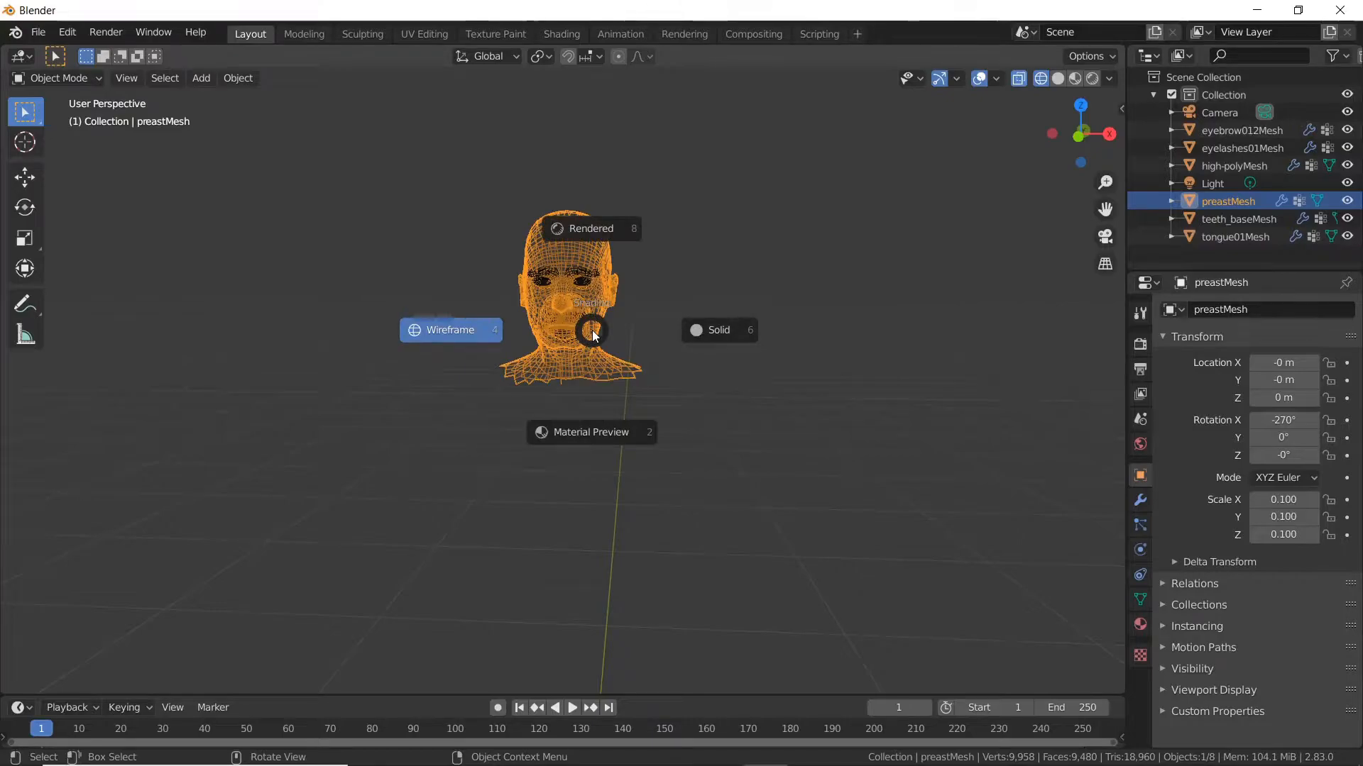
click(726, 337)
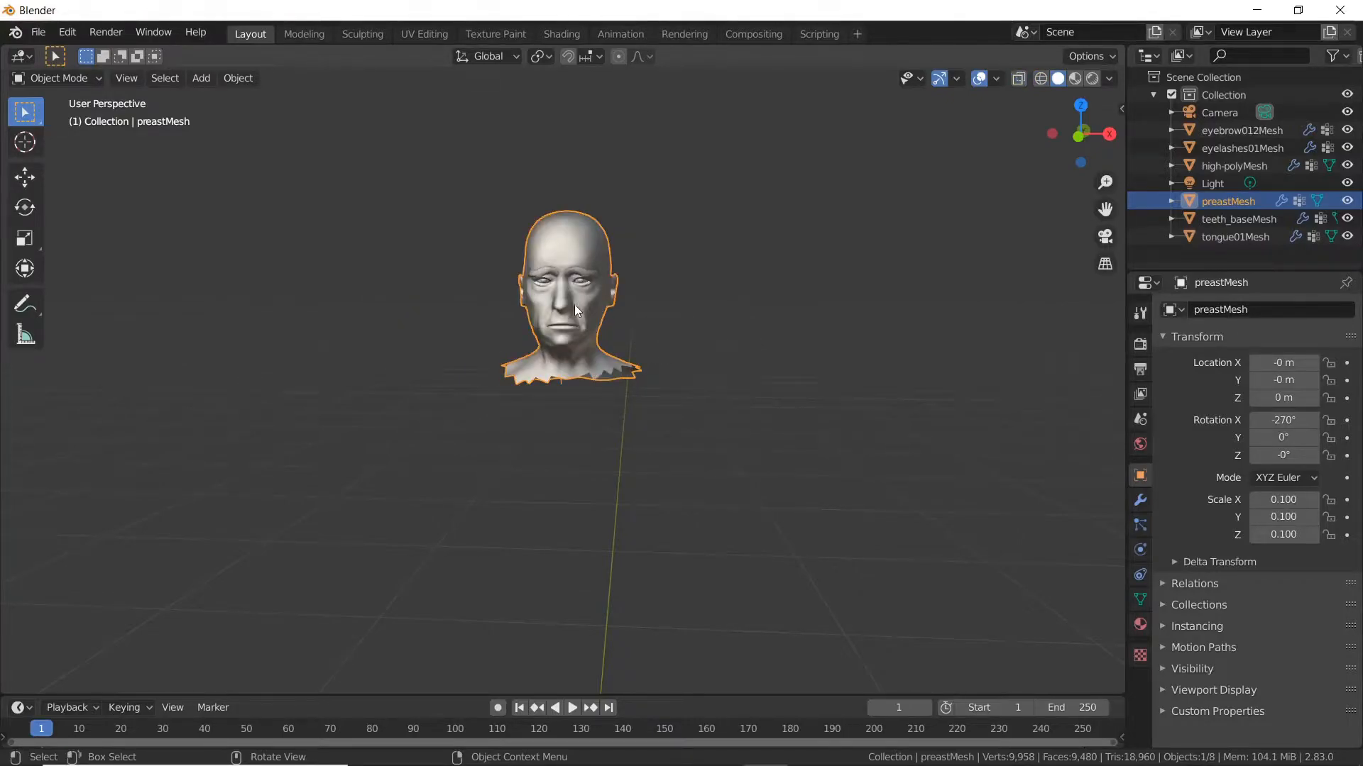
scroll(569, 304, up, 4)
shift+middle_drag(551, 232, 572, 443)
scroll(575, 441, up, 3)
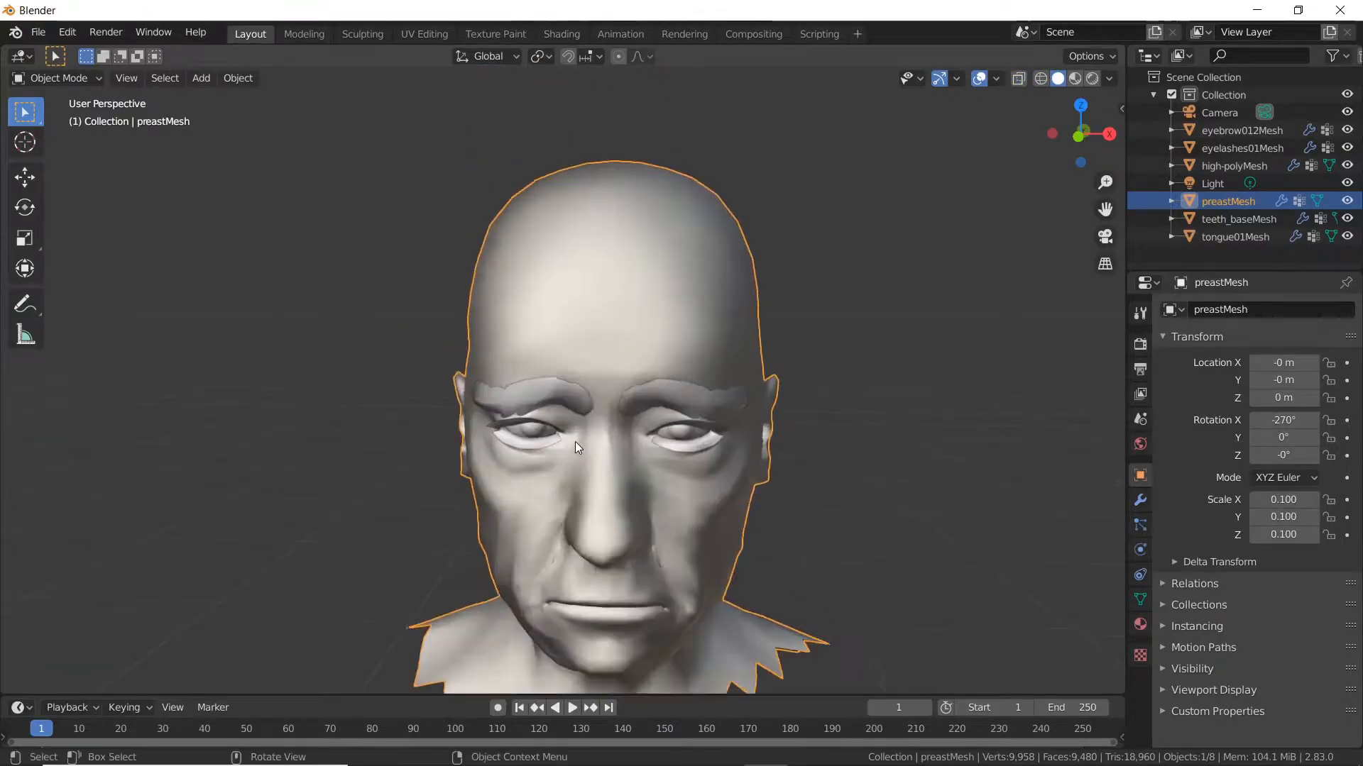
Step: Select the eyebrow mesh on the face and delete it
middle_drag(569, 519, 619, 505)
scroll(657, 444, down, 2)
scroll(649, 454, up, 4)
middle_drag(649, 455, 594, 407)
click(599, 416)
shift+middle_drag(611, 453, 581, 402)
key(Delete)
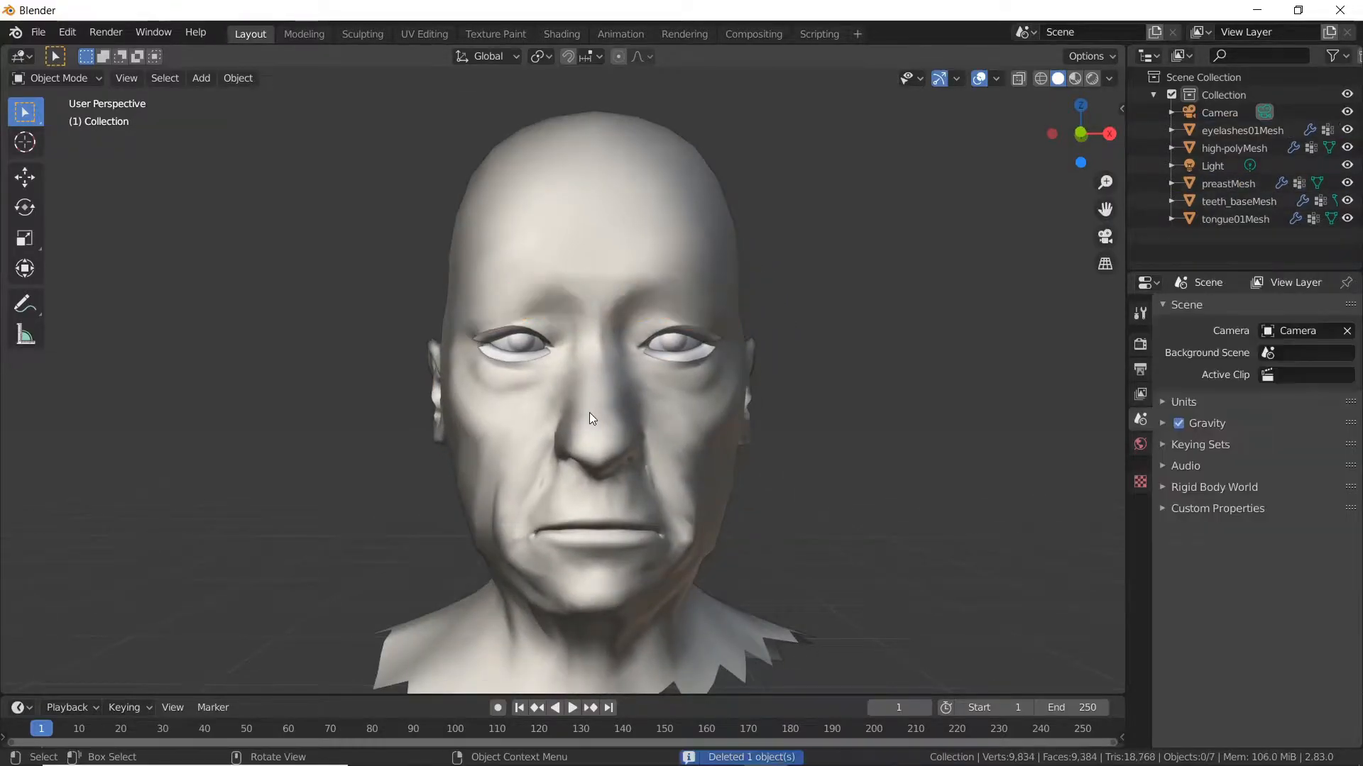
Step: Select the eyelashes mesh around the eyes and delete it
click(511, 352)
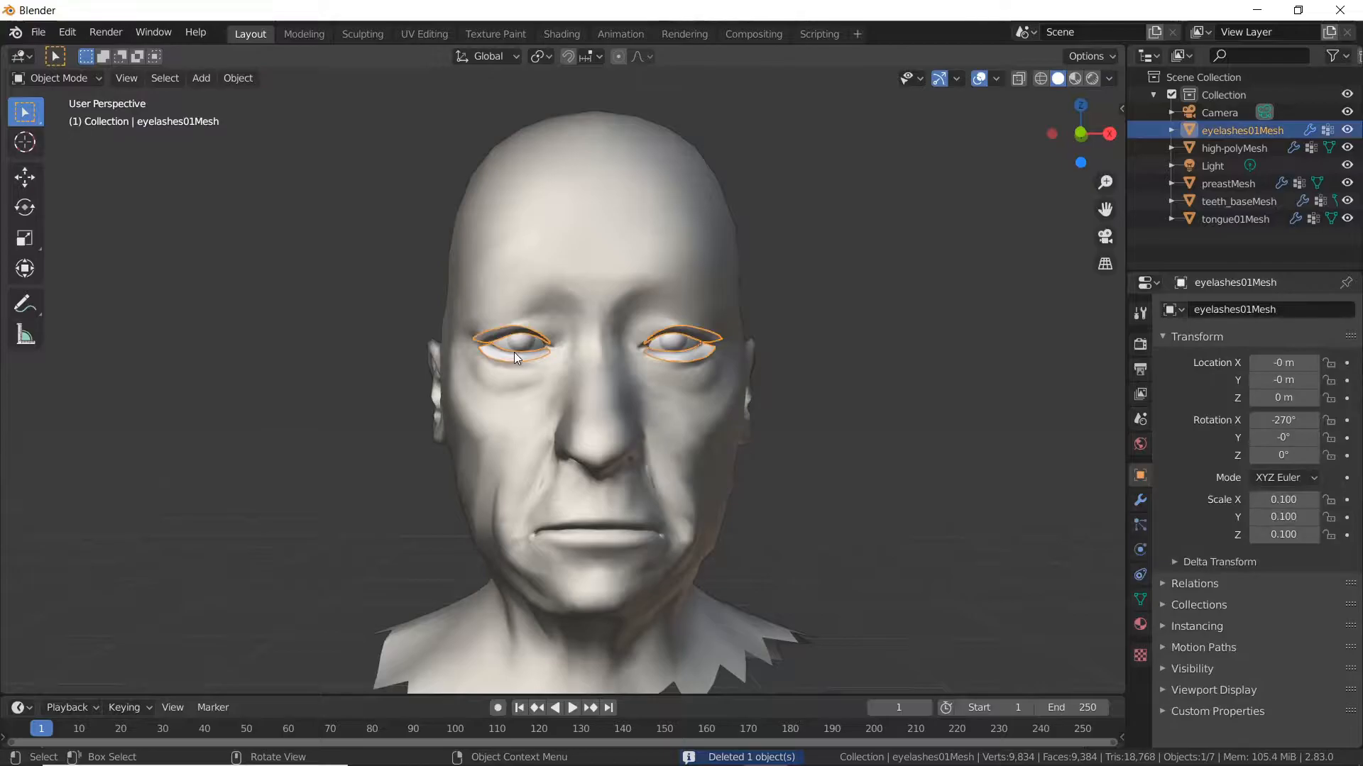
key(Delete)
middle_drag(507, 425, 657, 419)
scroll(605, 433, up, 2)
scroll(667, 397, down, 4)
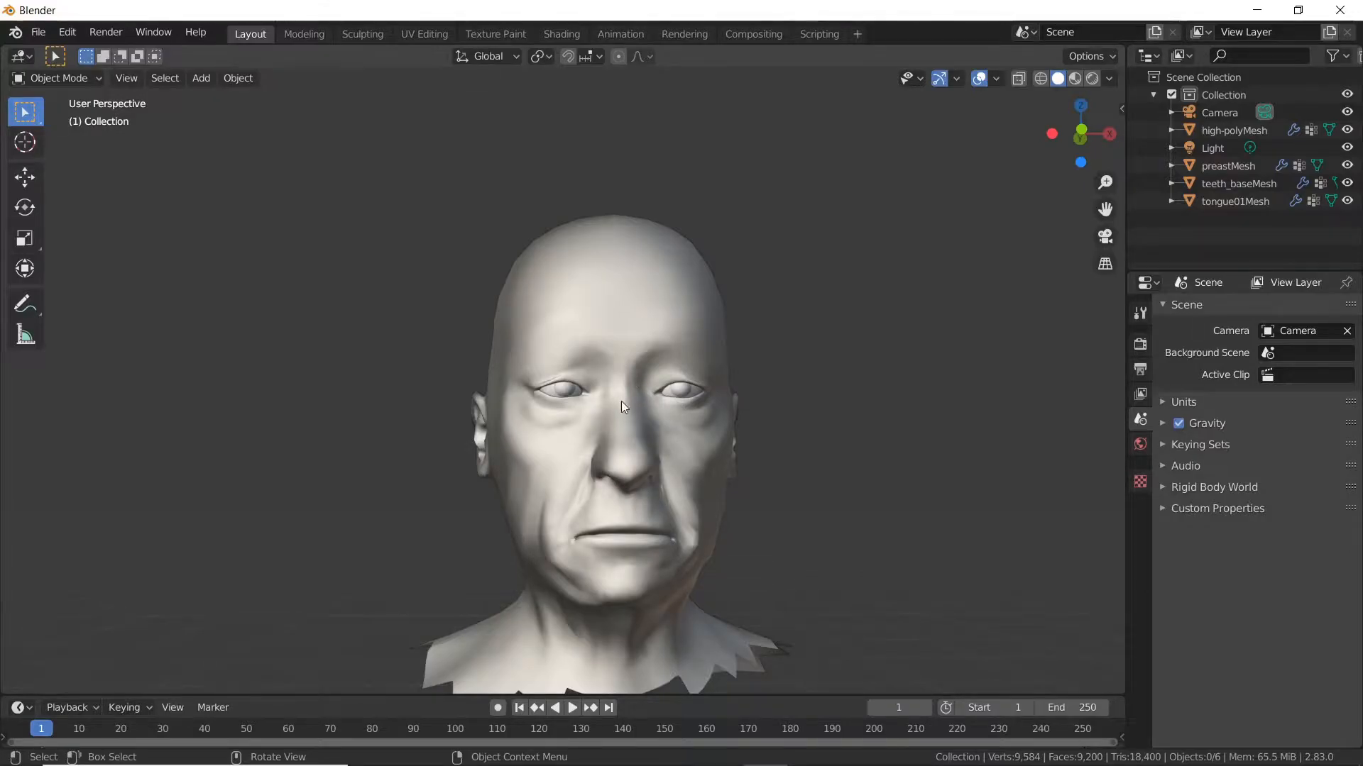
shift+middle_drag(620, 415, 639, 341)
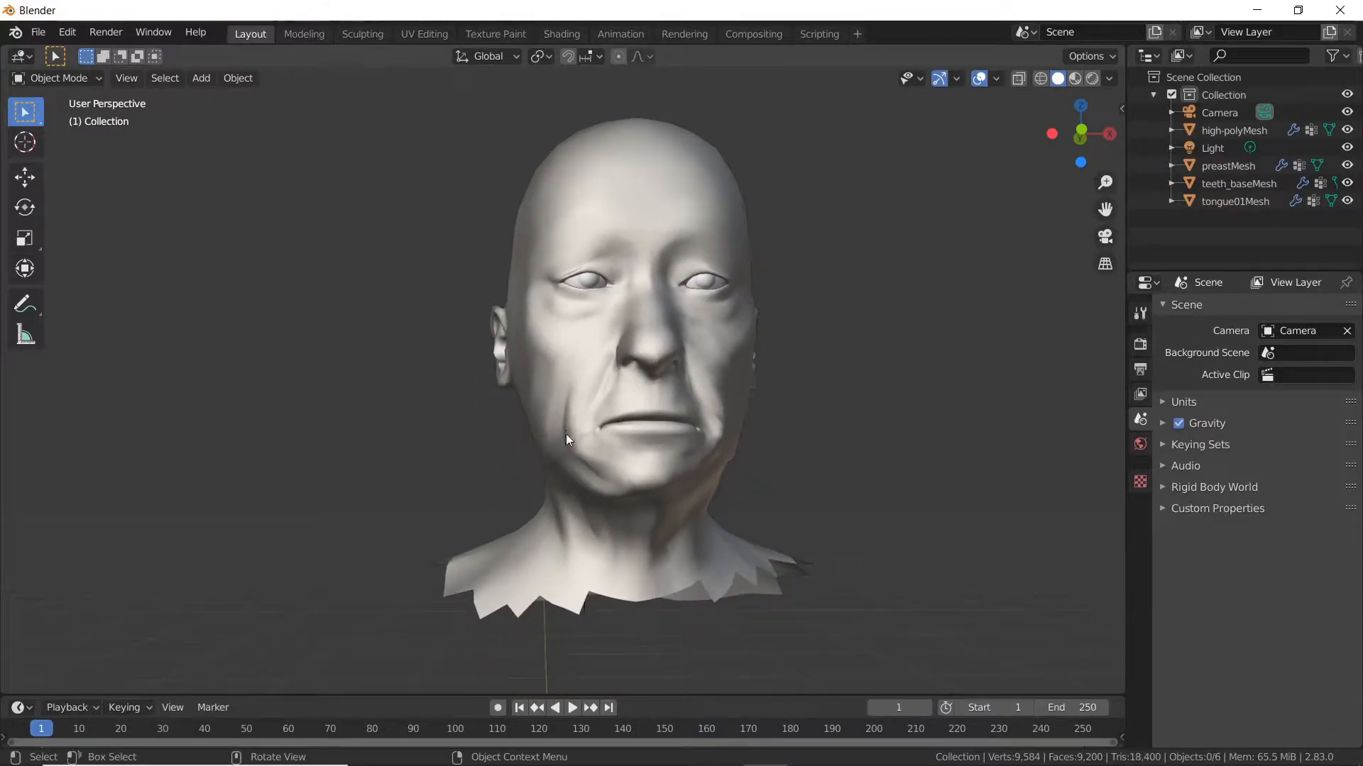
middle_drag(552, 307, 600, 288)
Step: Select the head mesh, frame it in the view and enter Edit Mode
click(636, 363)
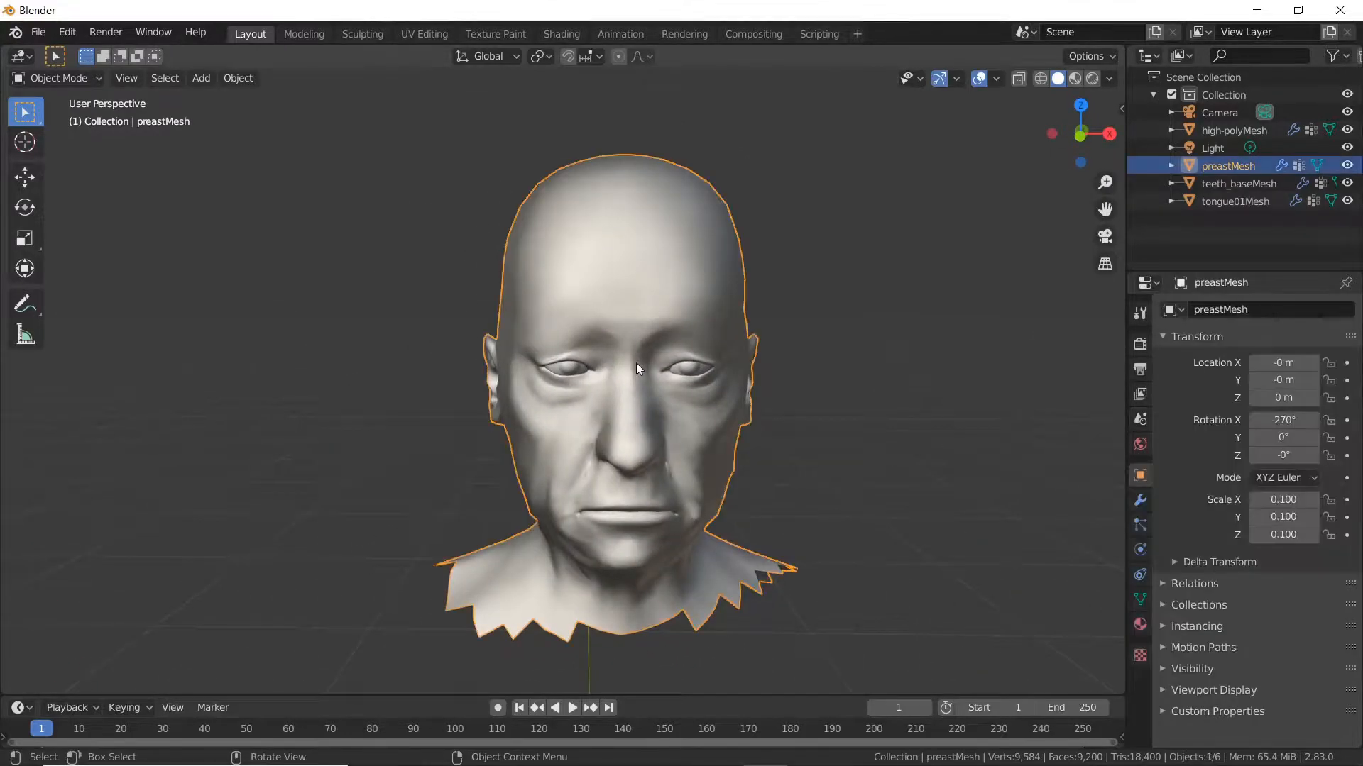
key(KP_Decimal)
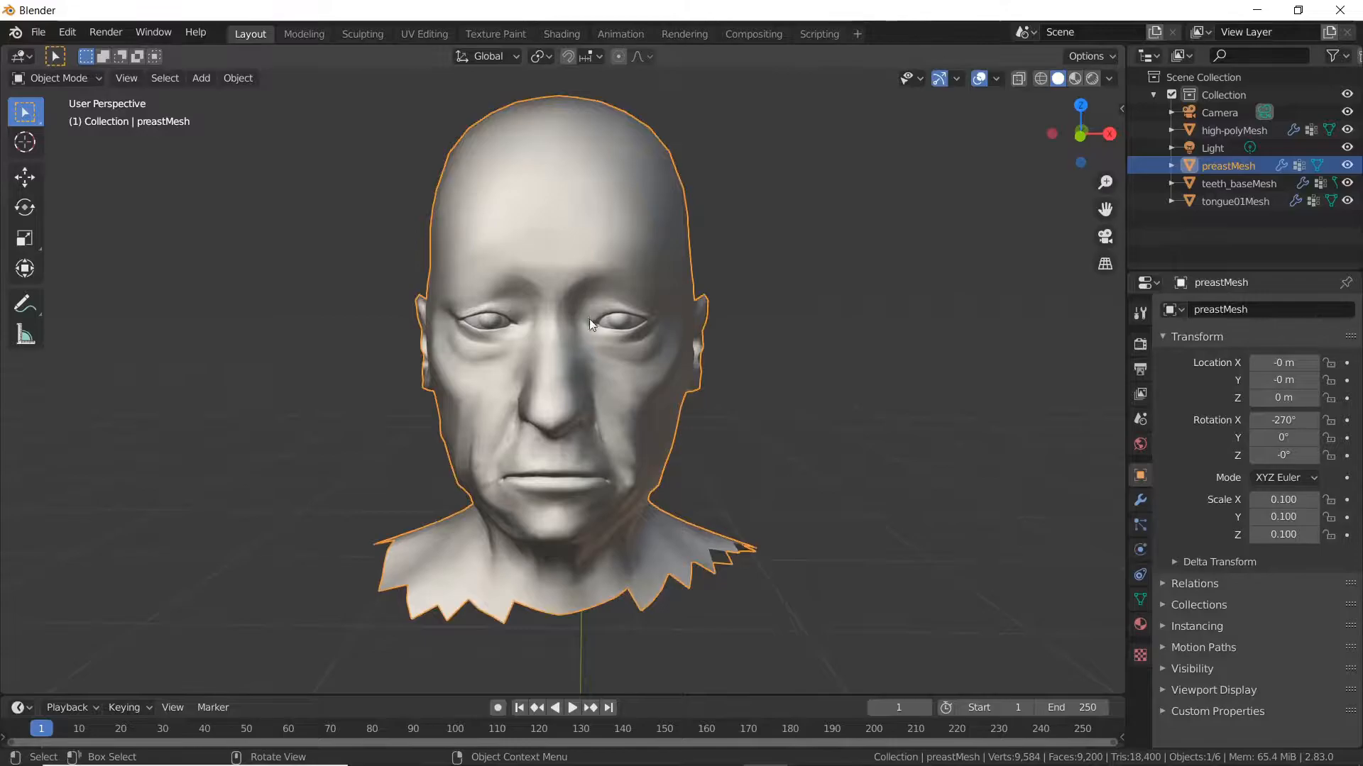
key(Tab)
middle_drag(633, 355, 635, 381)
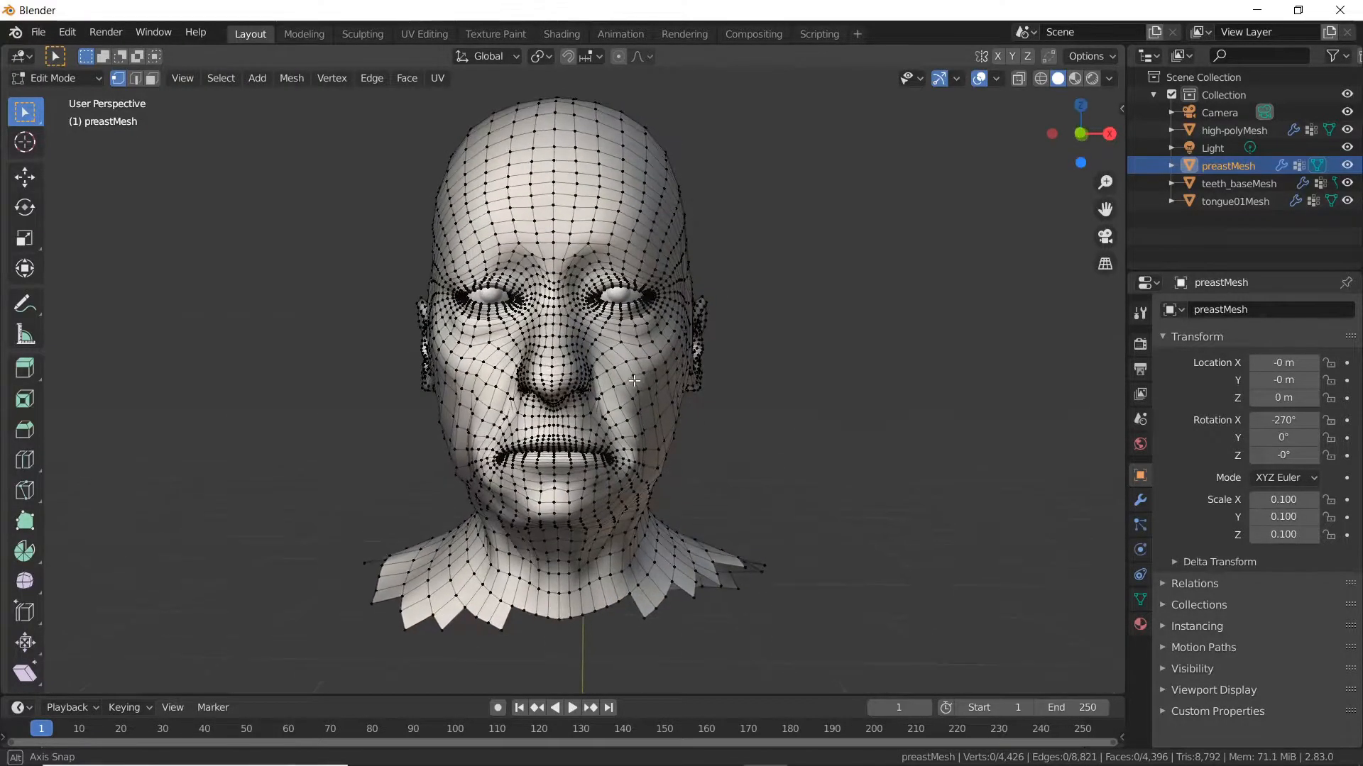
Step: Add a new vertex group to the head mesh and name it Beard
click(1138, 601)
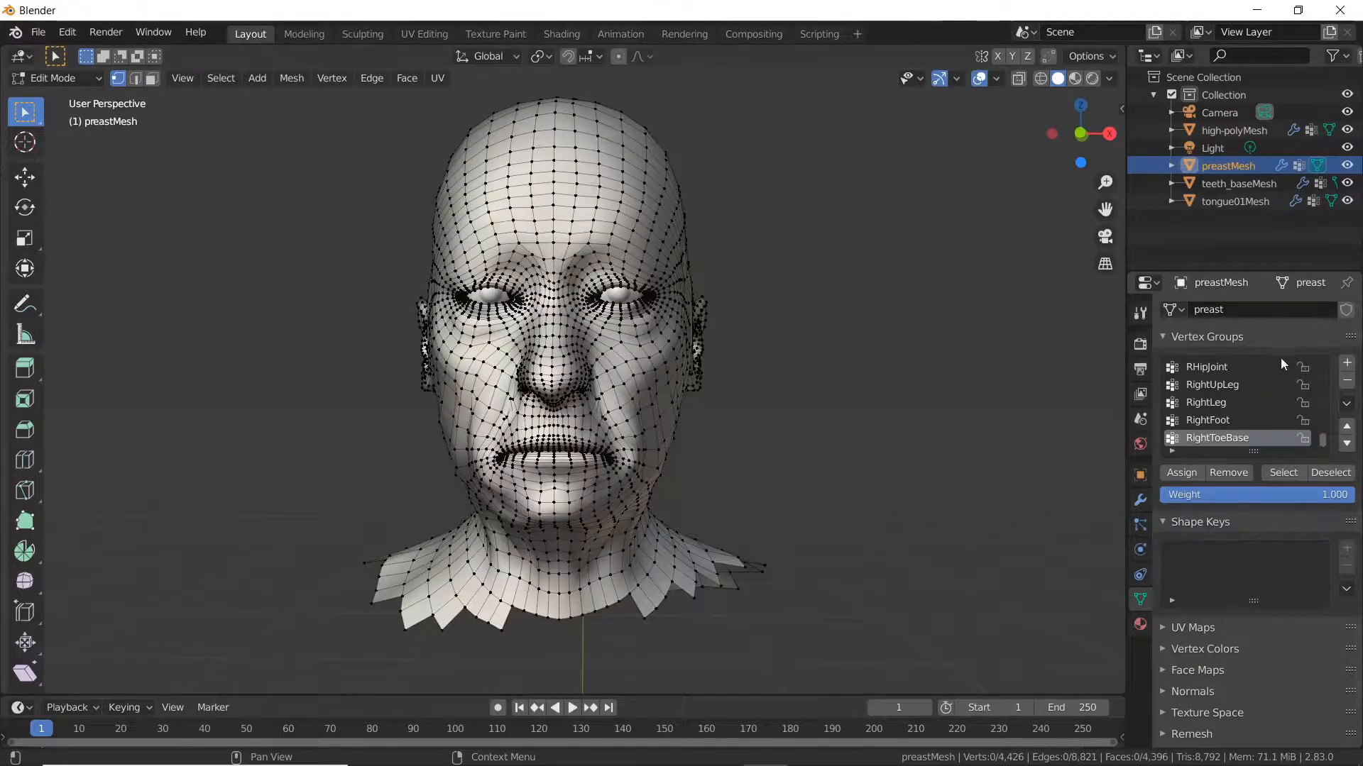
click(1347, 364)
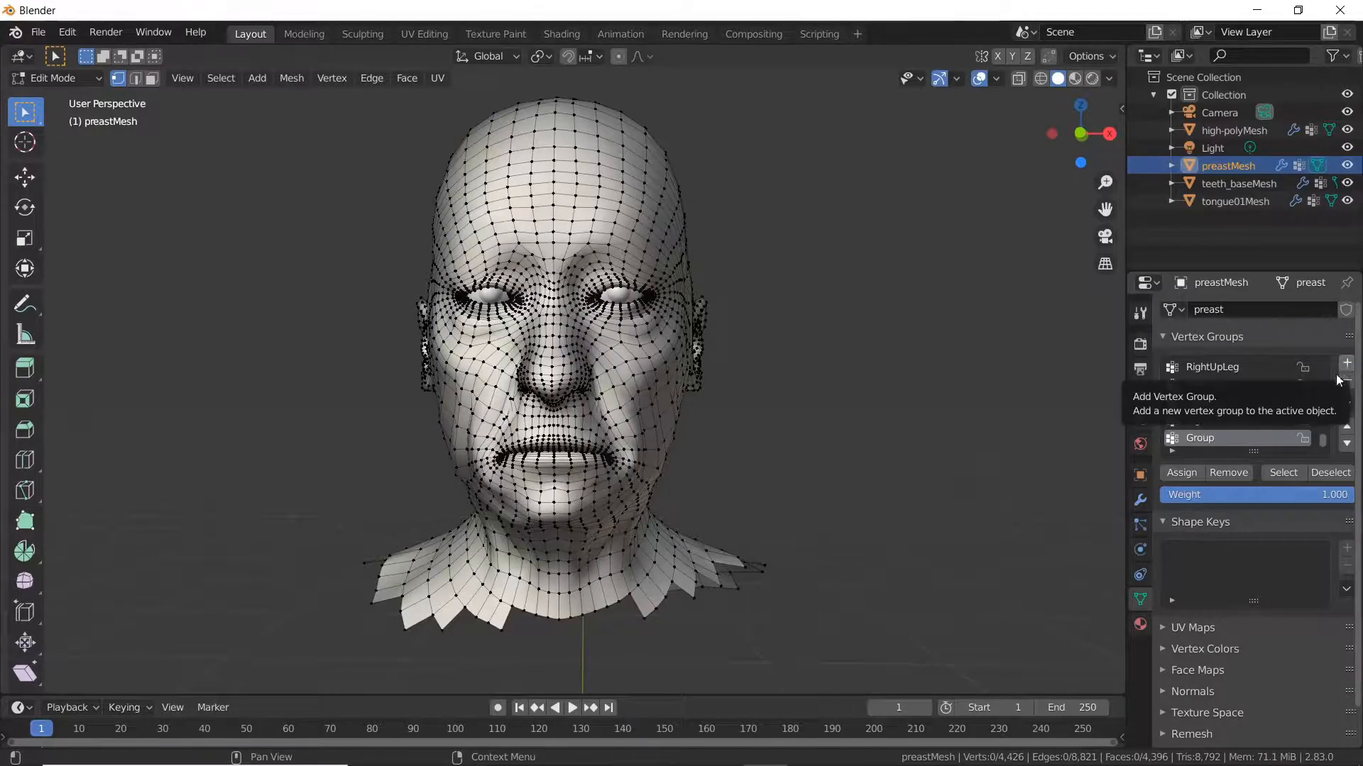
double_click(1212, 438)
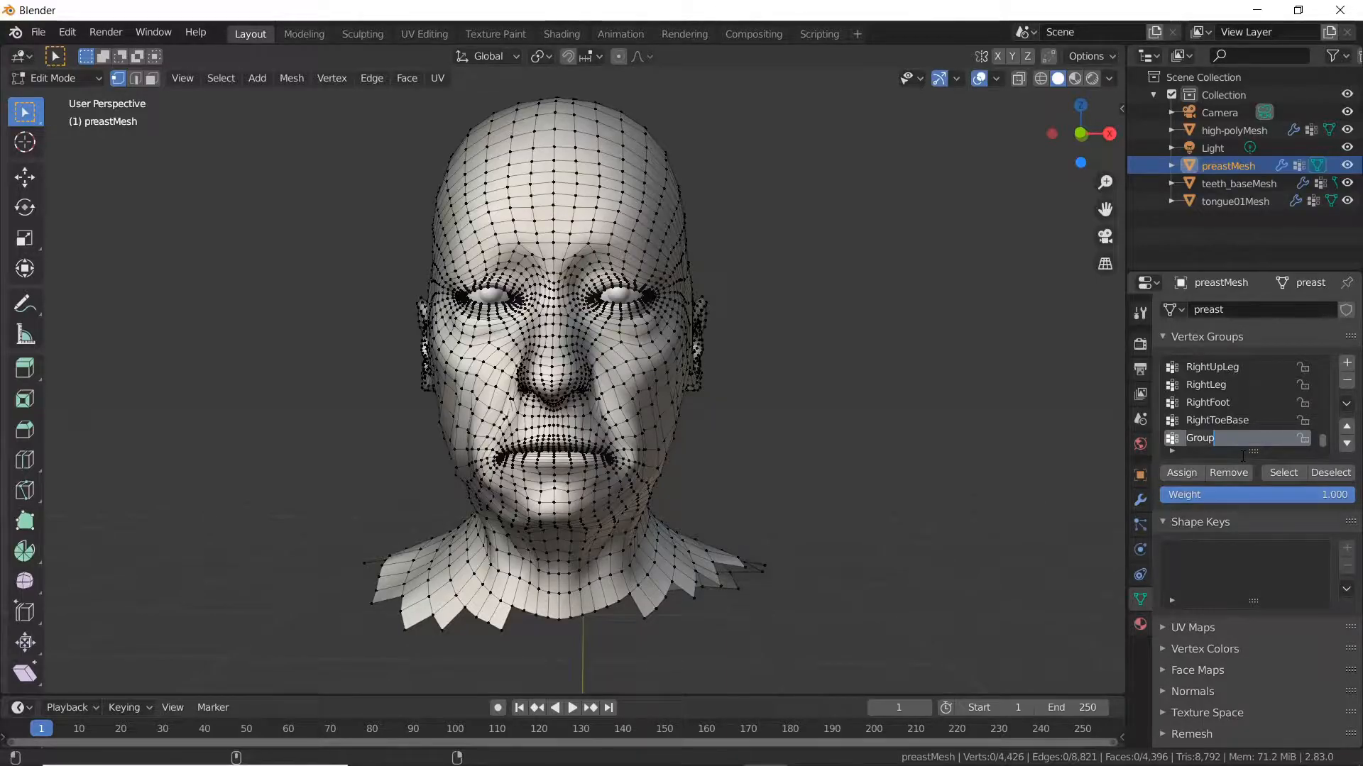
text(Beard)
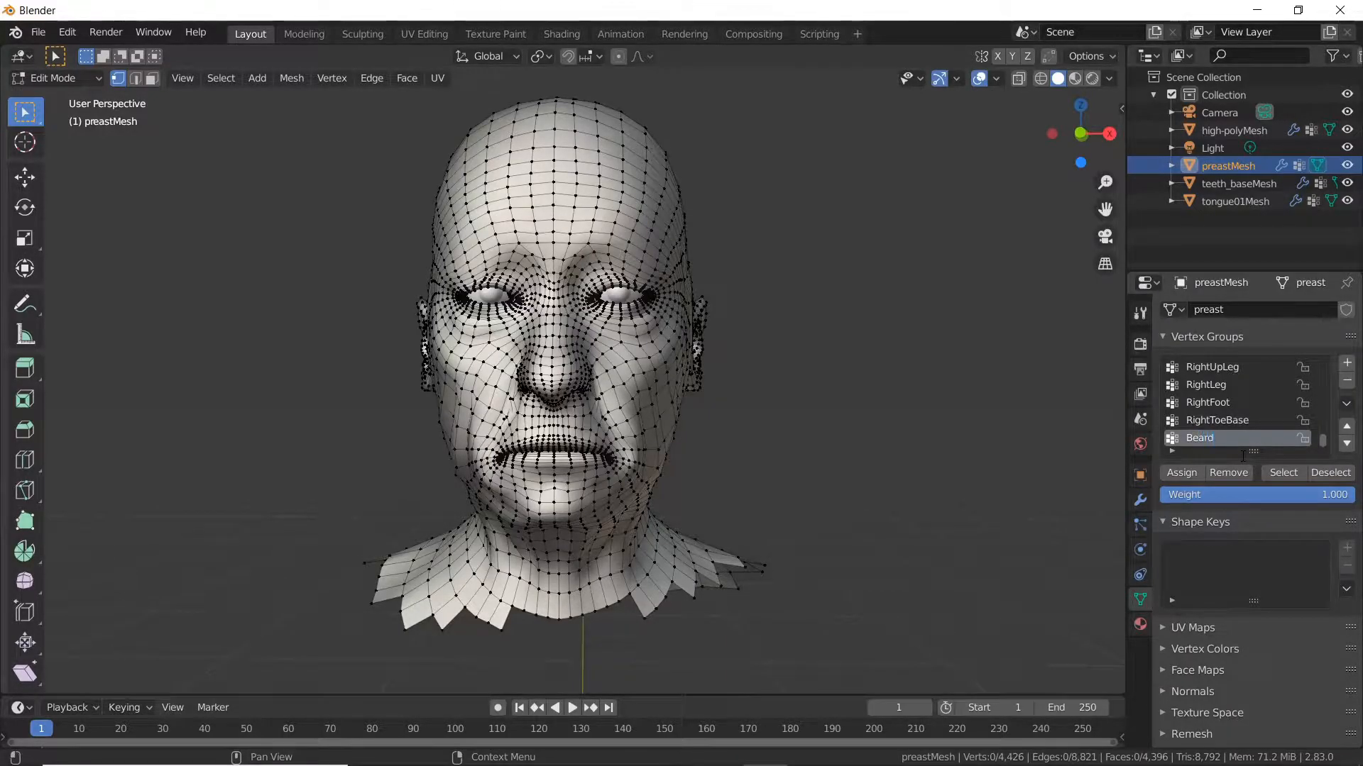
key(Return)
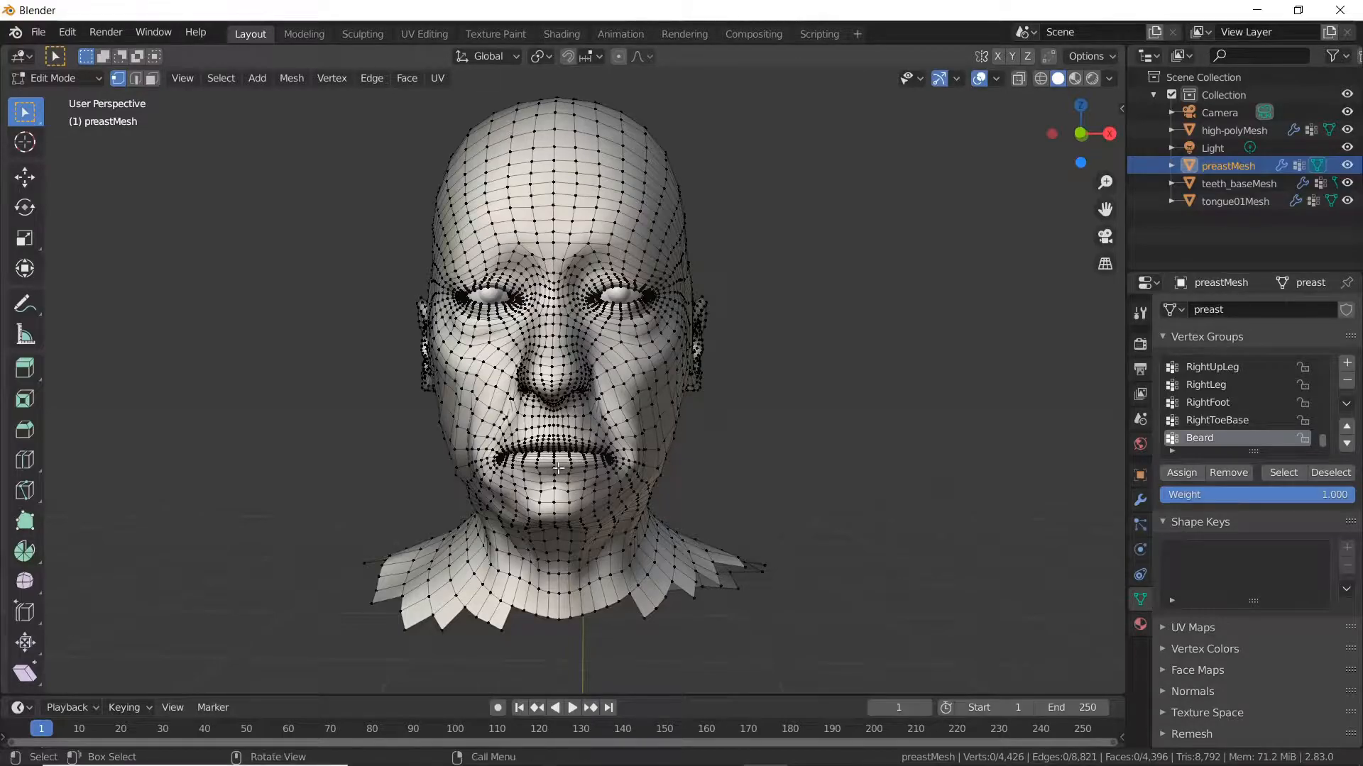
Step: Circle-select the moustache, chin and mouth-corner vertices on the character's left side of the face
scroll(563, 452, up, 4)
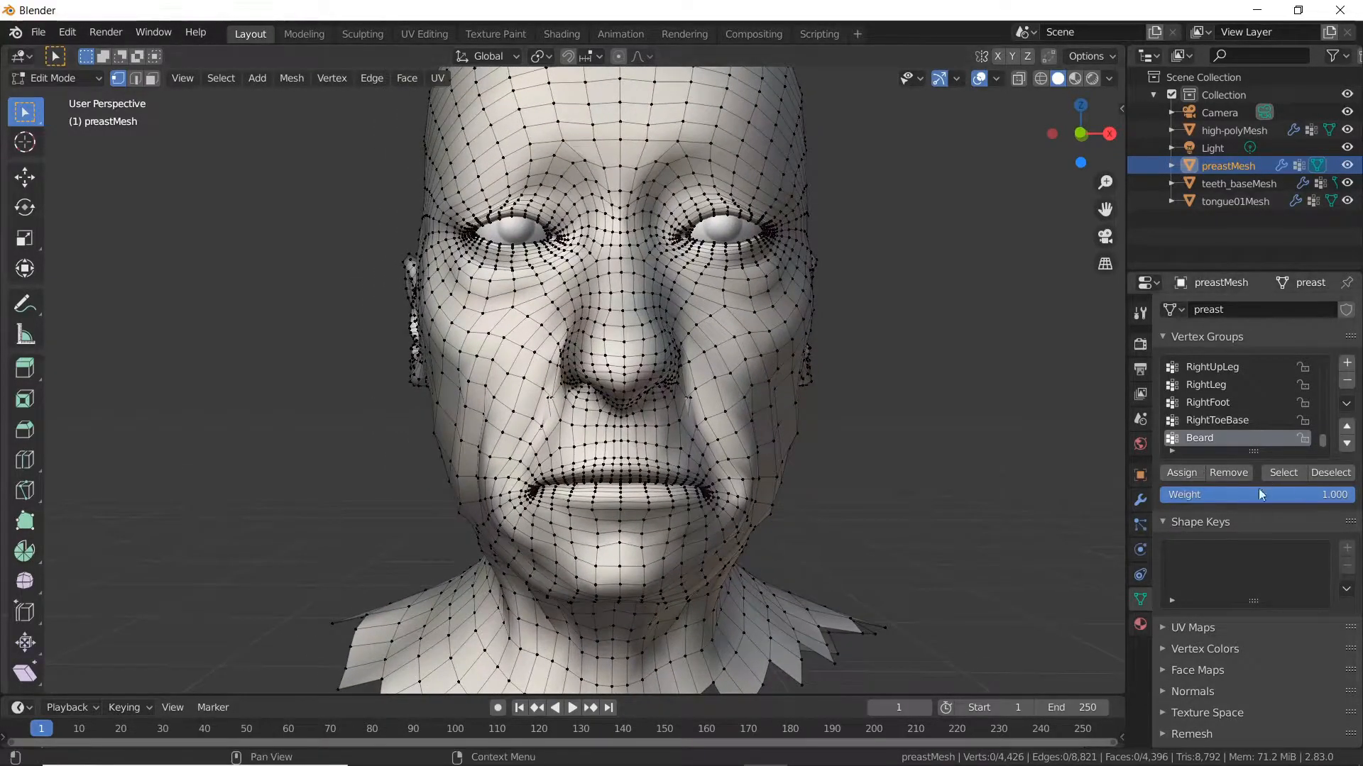
scroll(652, 438, down, 2)
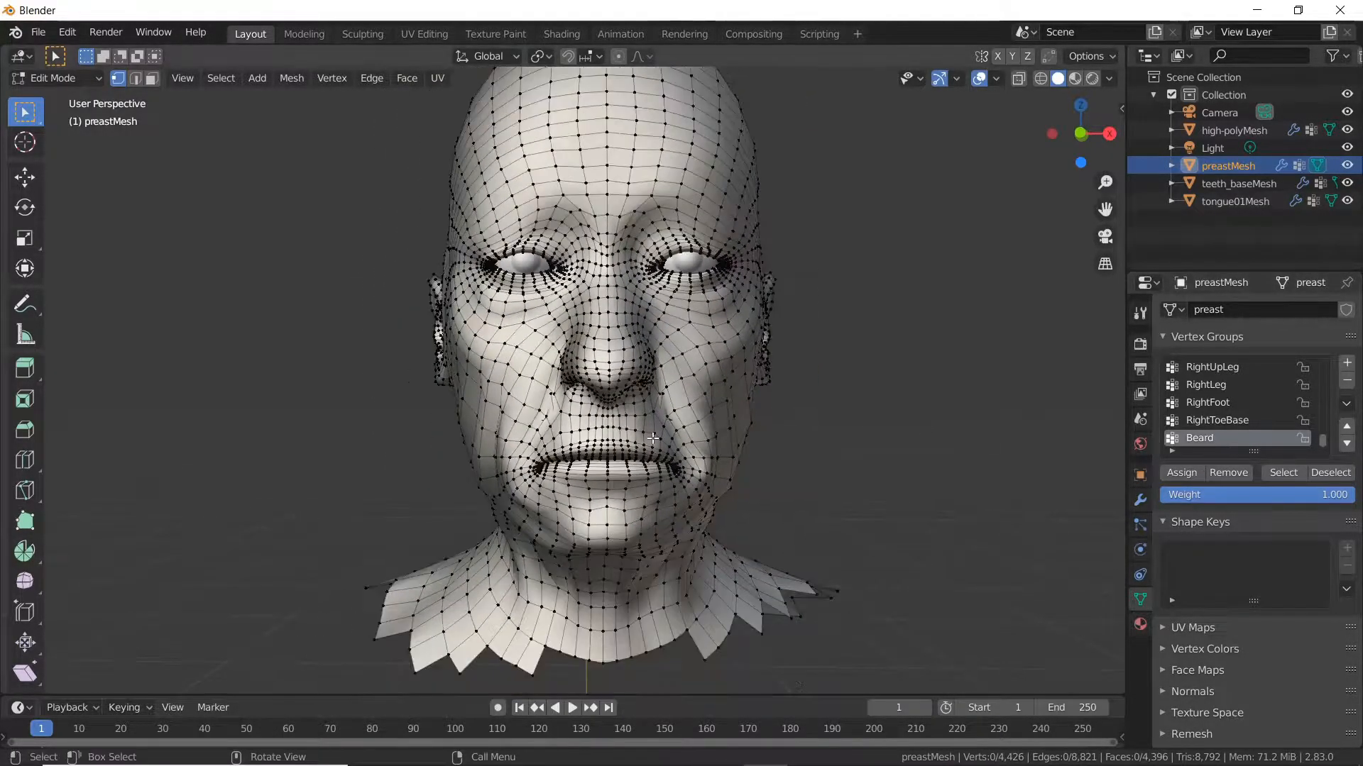
scroll(556, 514, up, 2)
scroll(611, 521, up, 2)
middle_drag(623, 525, 709, 482)
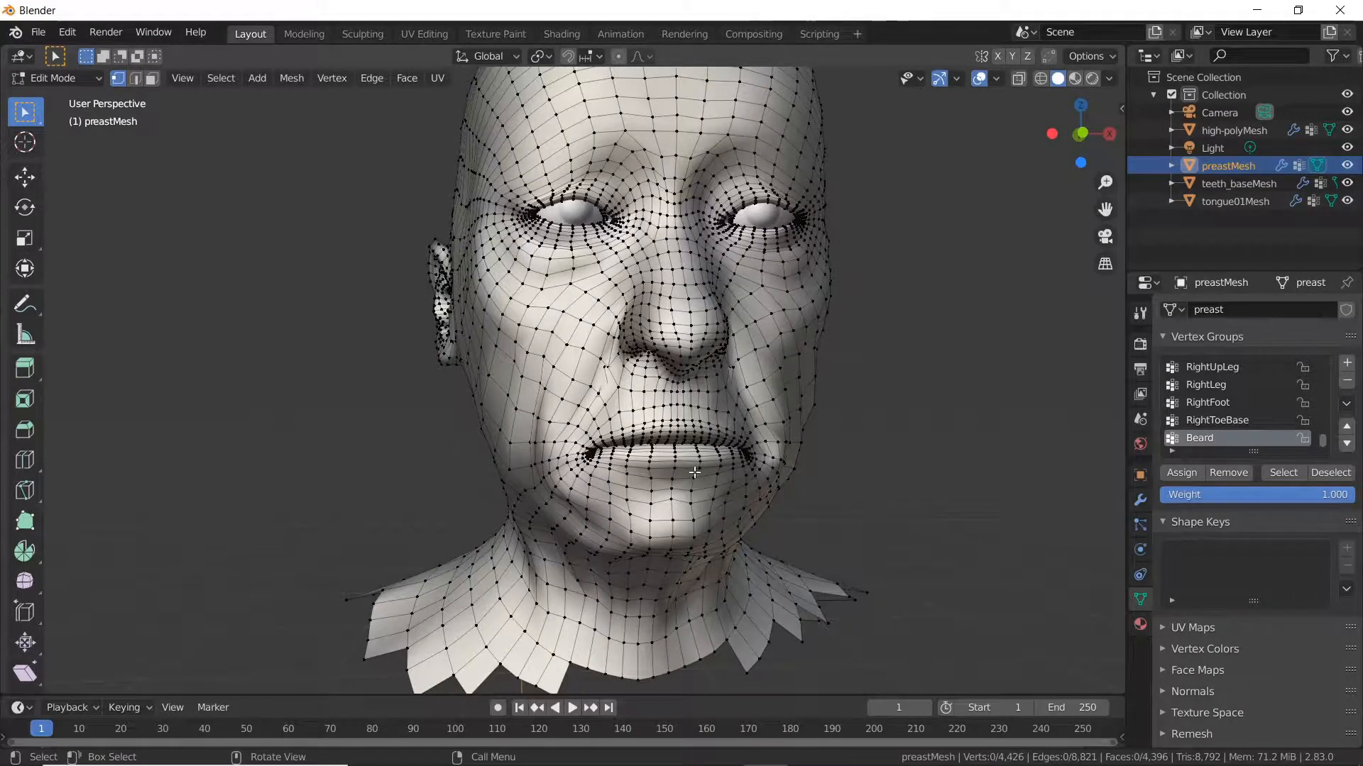
middle_drag(716, 463, 598, 506)
key(c)
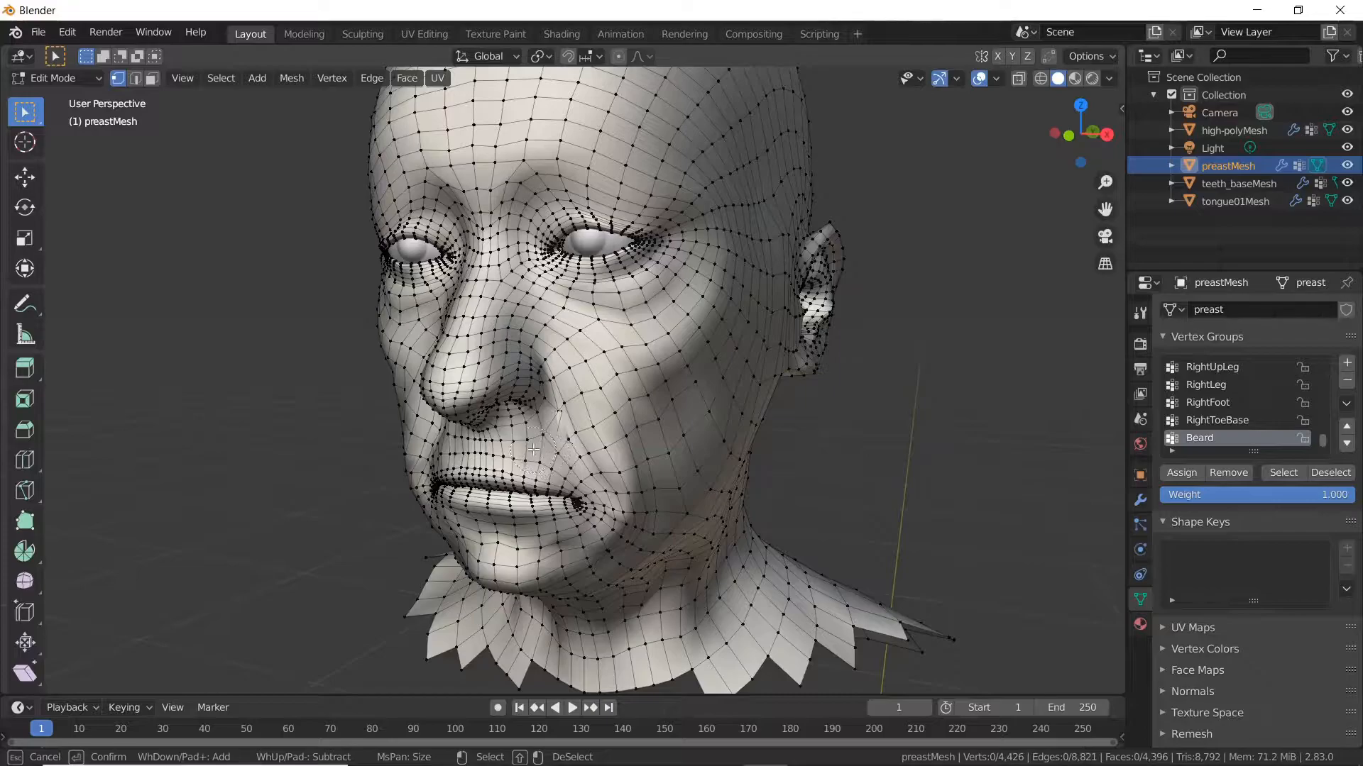
mouse_move(520, 453)
mouse_down()
mouse_move(619, 494)
mouse_move(618, 531)
mouse_move(570, 557)
mouse_move(476, 562)
mouse_up()
mouse_move(563, 559)
mouse_down()
mouse_move(609, 548)
mouse_move(631, 521)
mouse_up()
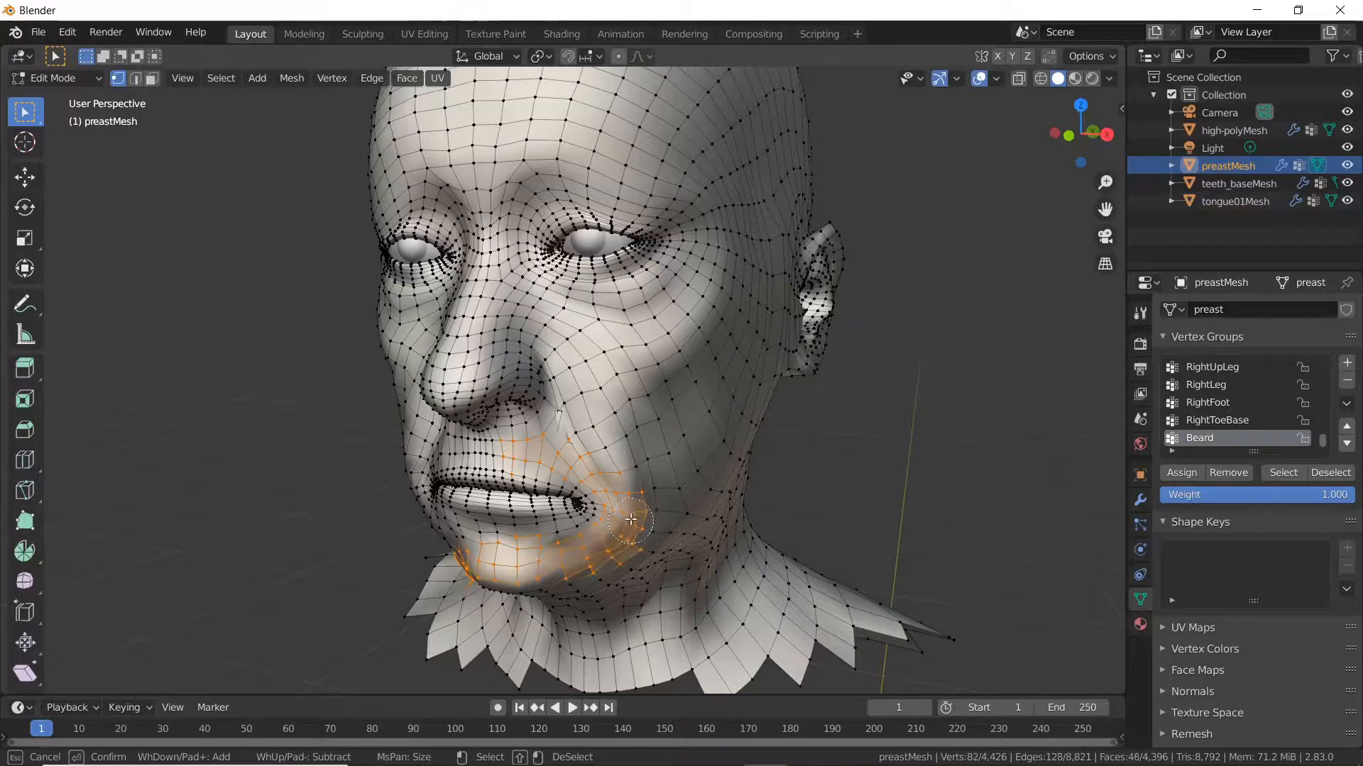
right_click(585, 538)
Step: Add the beard vertices on the character's right side with Circle Select, and deselect any caught on the lips
middle_drag(585, 538, 654, 513)
key(c)
mouse_move(701, 522)
mouse_down()
mouse_move(642, 515)
mouse_move(624, 474)
mouse_move(661, 426)
mouse_up()
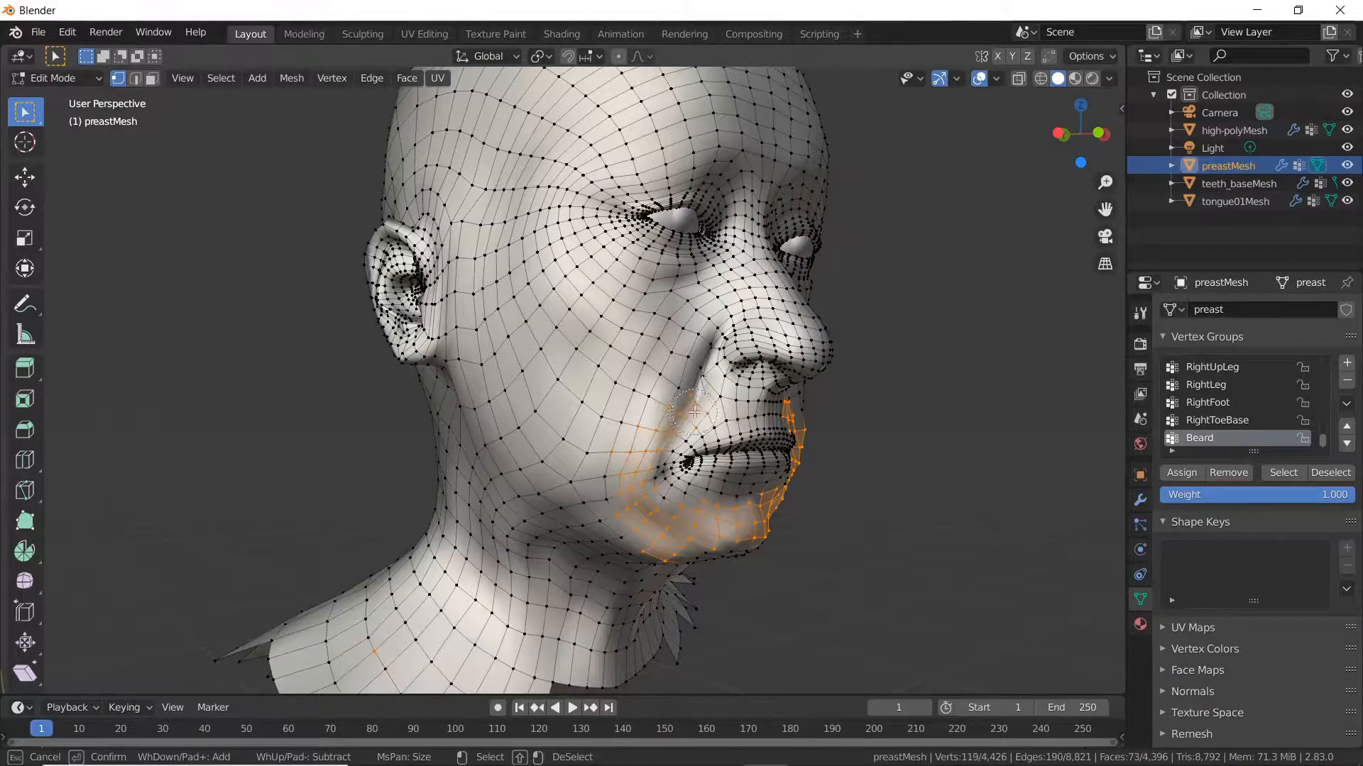
shift+drag(778, 435, 739, 446)
key(Escape)
Step: Fill the gaps in the beard selection below the lower lip, from one mouth corner to the other
middle_drag(827, 426, 713, 445)
scroll(713, 445, up, 5)
scroll(712, 445, down, 6)
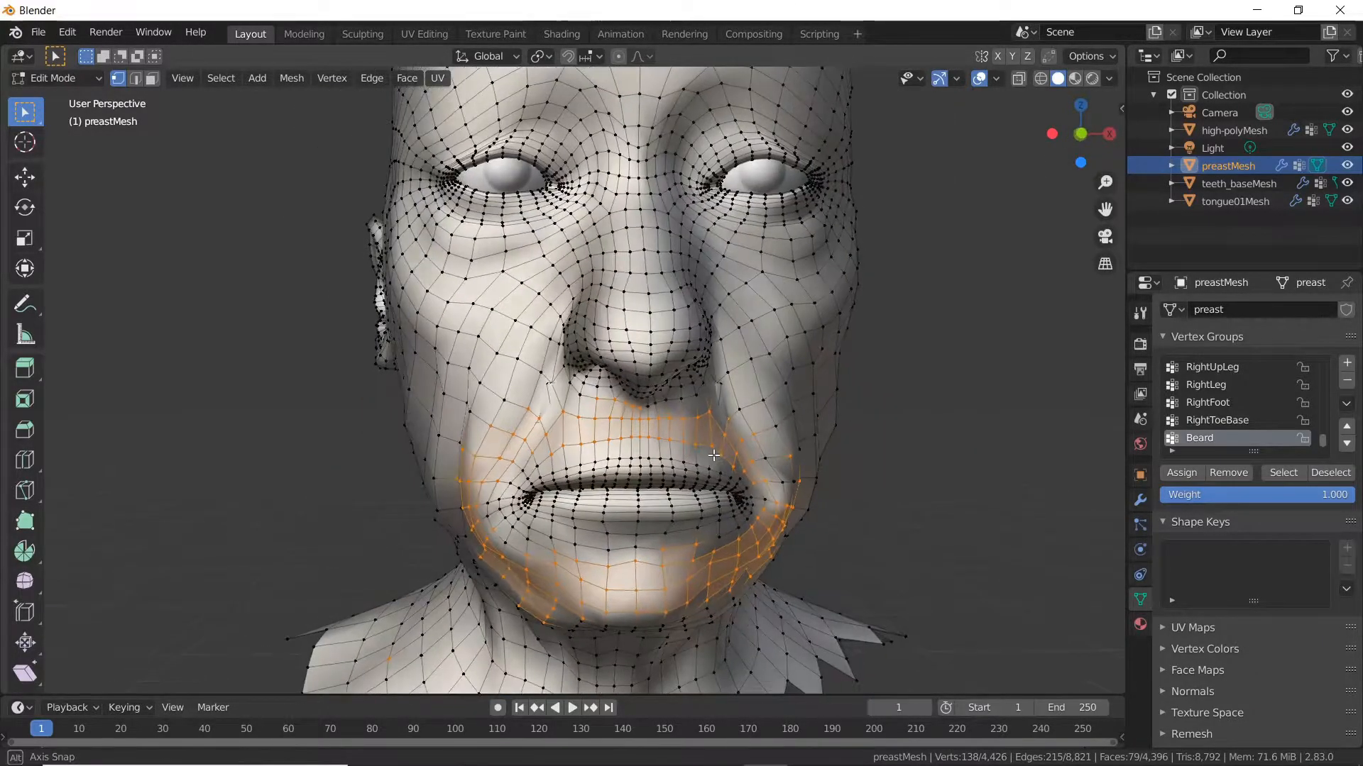
key(c)
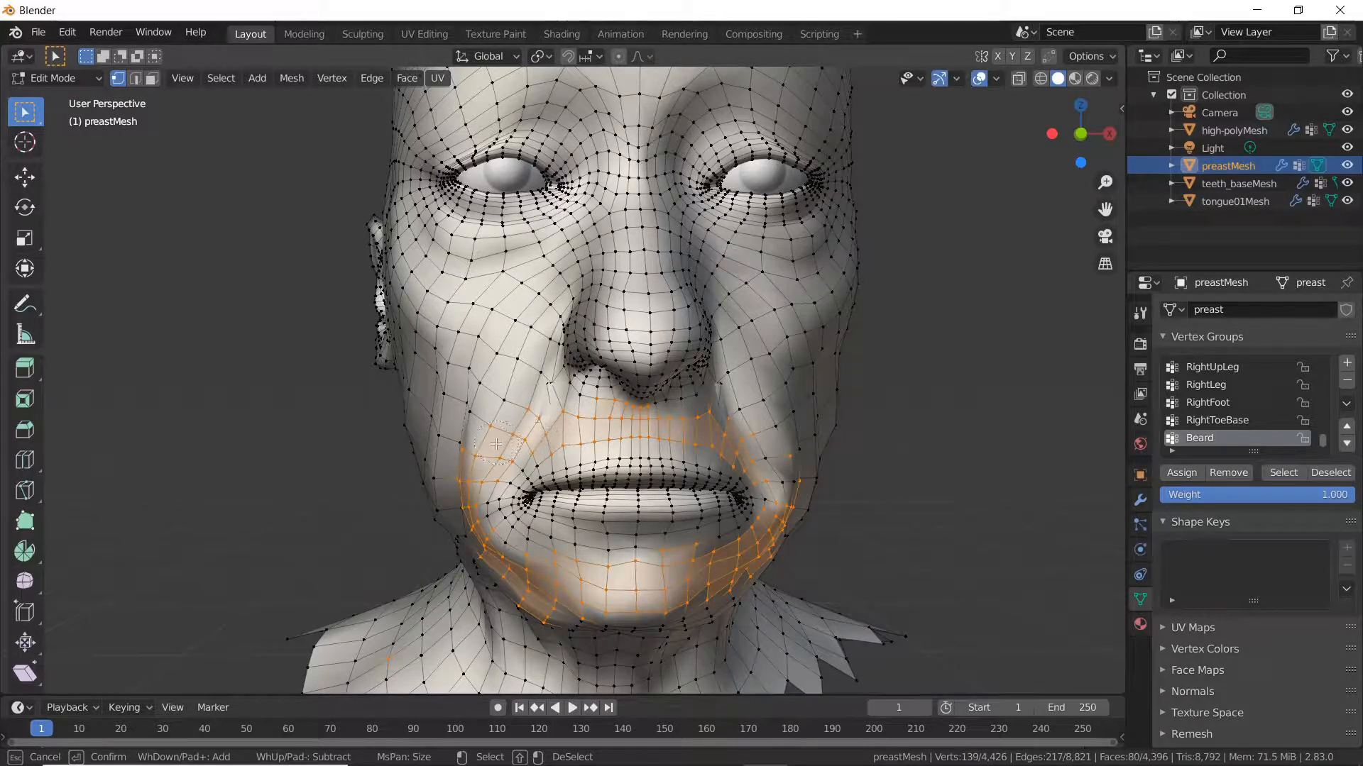
mouse_move(492, 527)
mouse_down()
mouse_move(528, 561)
mouse_move(604, 564)
mouse_move(760, 531)
mouse_up()
right_click(760, 531)
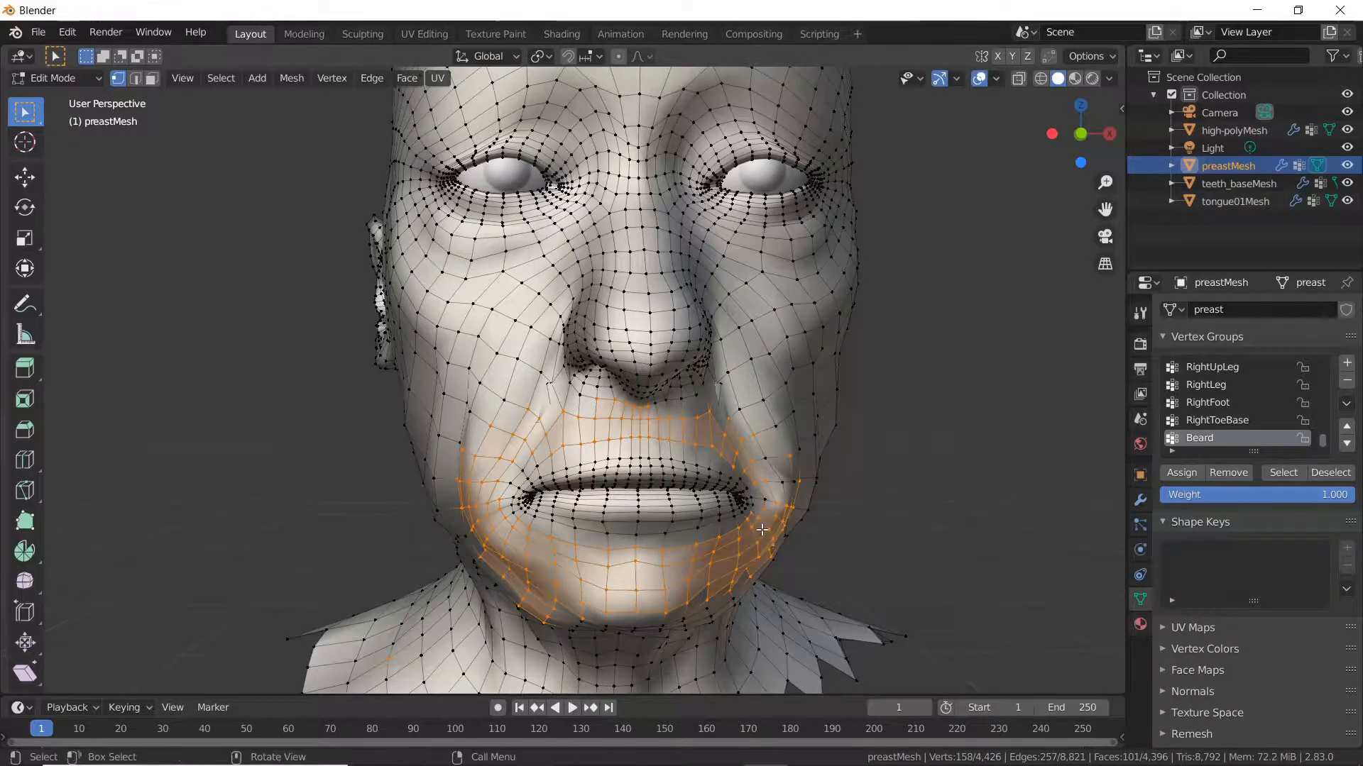
Step: Add the missed vertices beside the left mouth corner and along the smile line to the beard selection
middle_drag(750, 532, 572, 566)
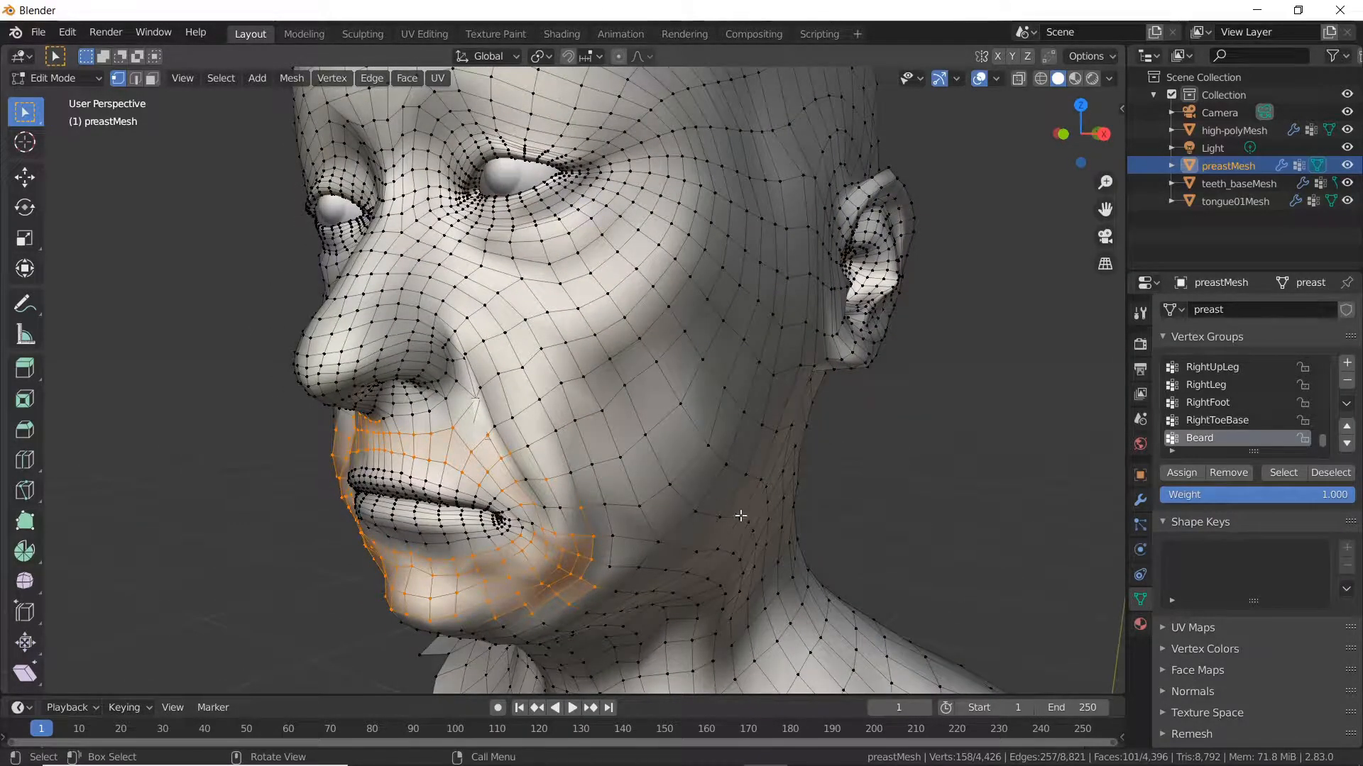
key(c)
click(571, 527)
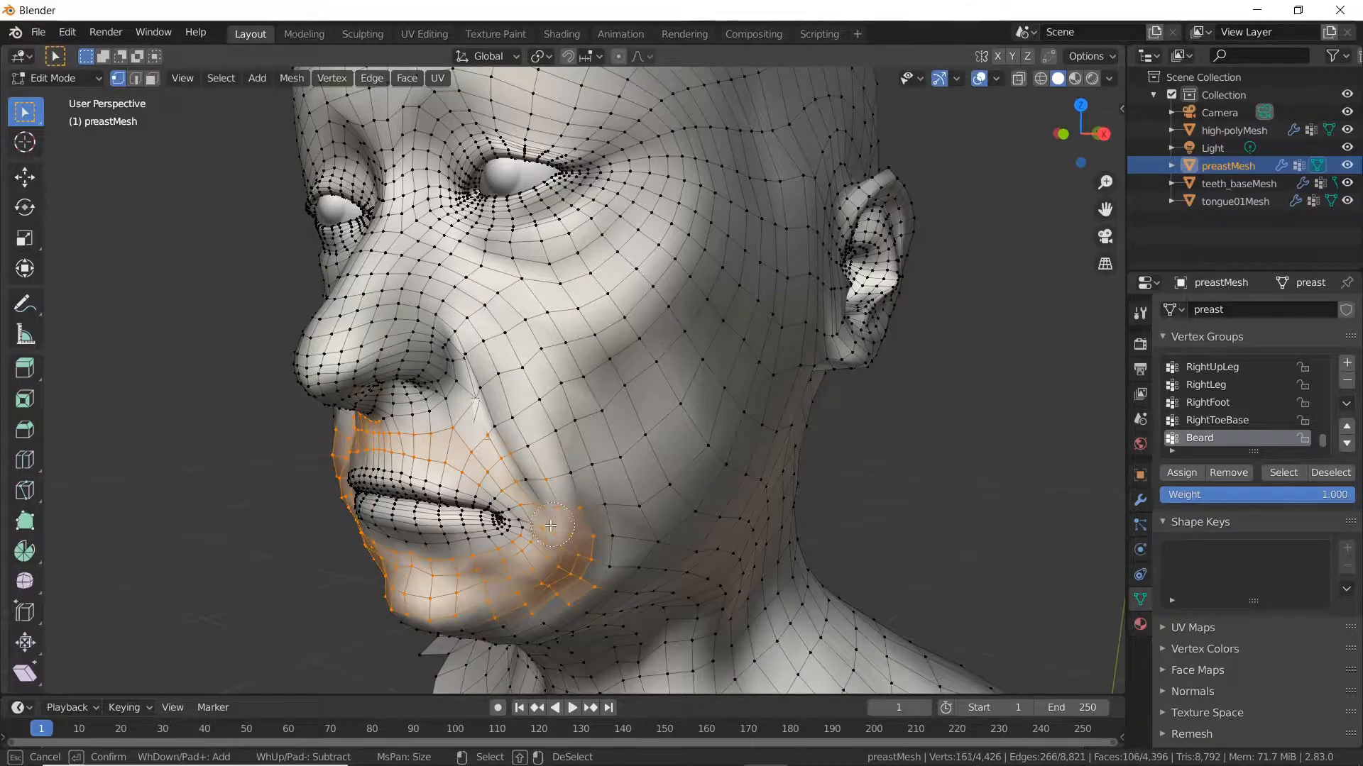
drag(514, 467, 471, 440)
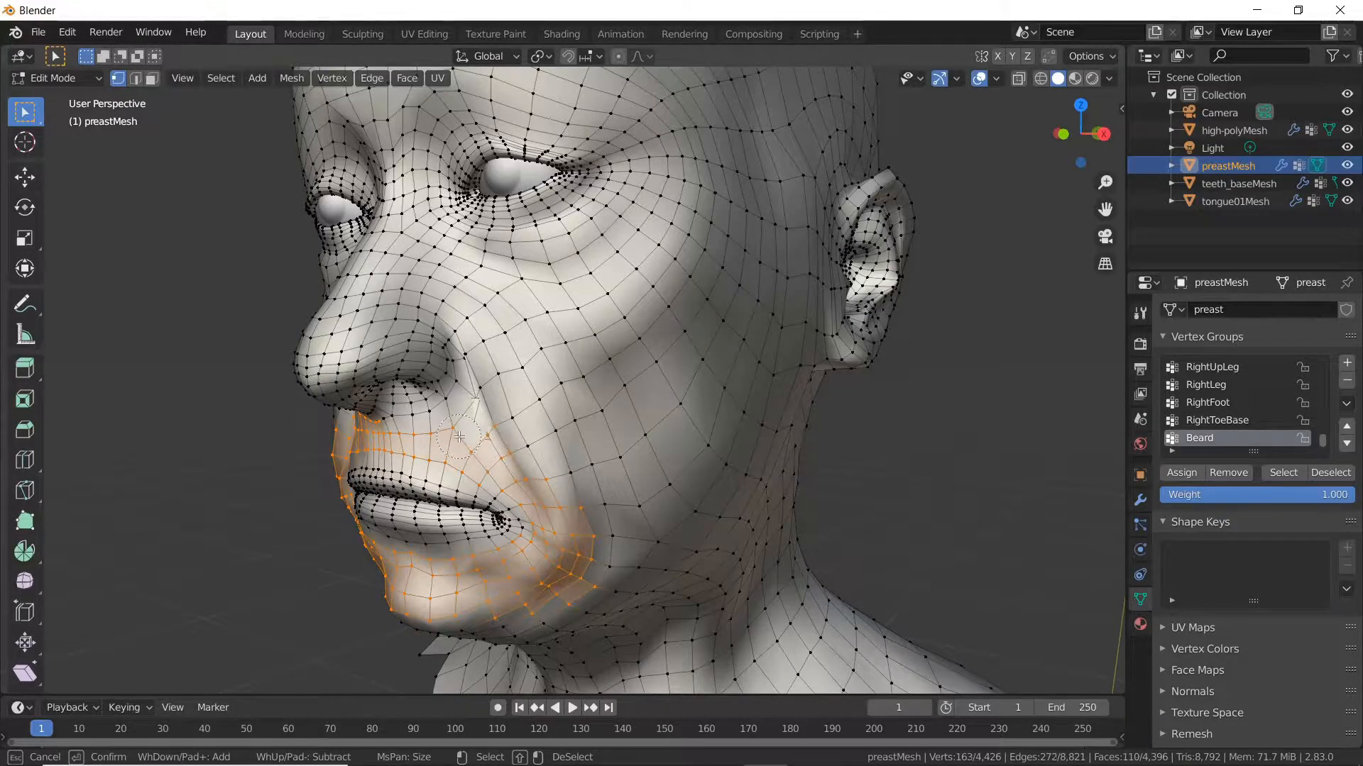
key(Escape)
Step: Extend the beard selection across the underside of the chin with Circle Select
middle_drag(504, 535, 792, 598)
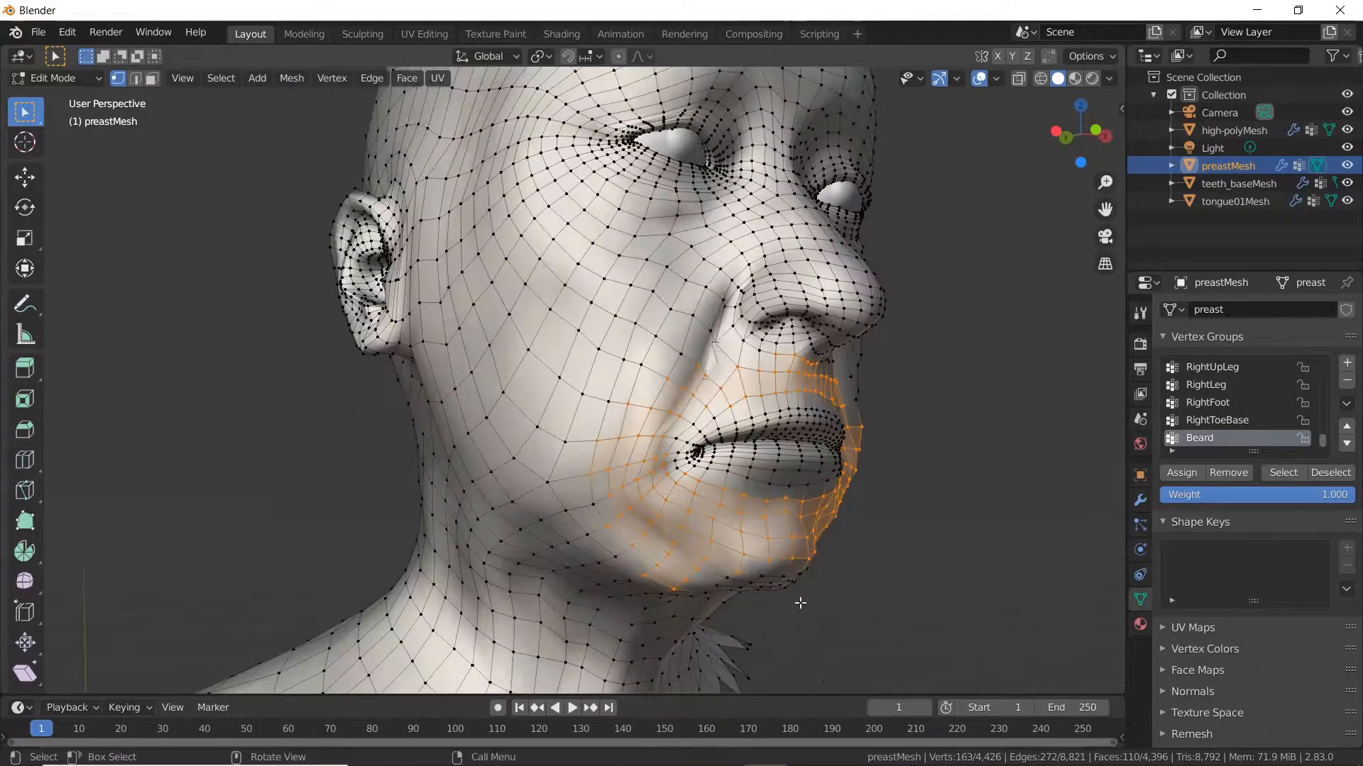
middle_drag(956, 431, 603, 496)
key(c)
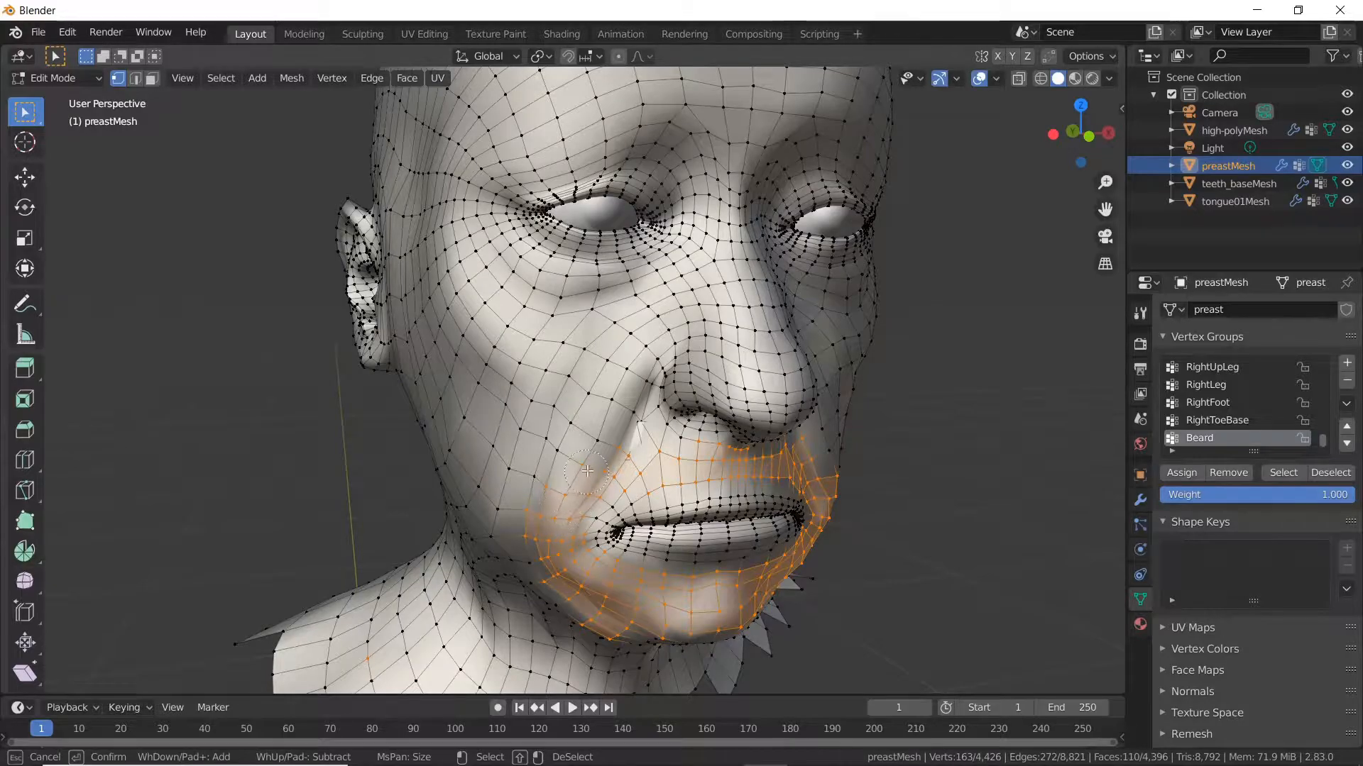
middle_drag(624, 445, 570, 324)
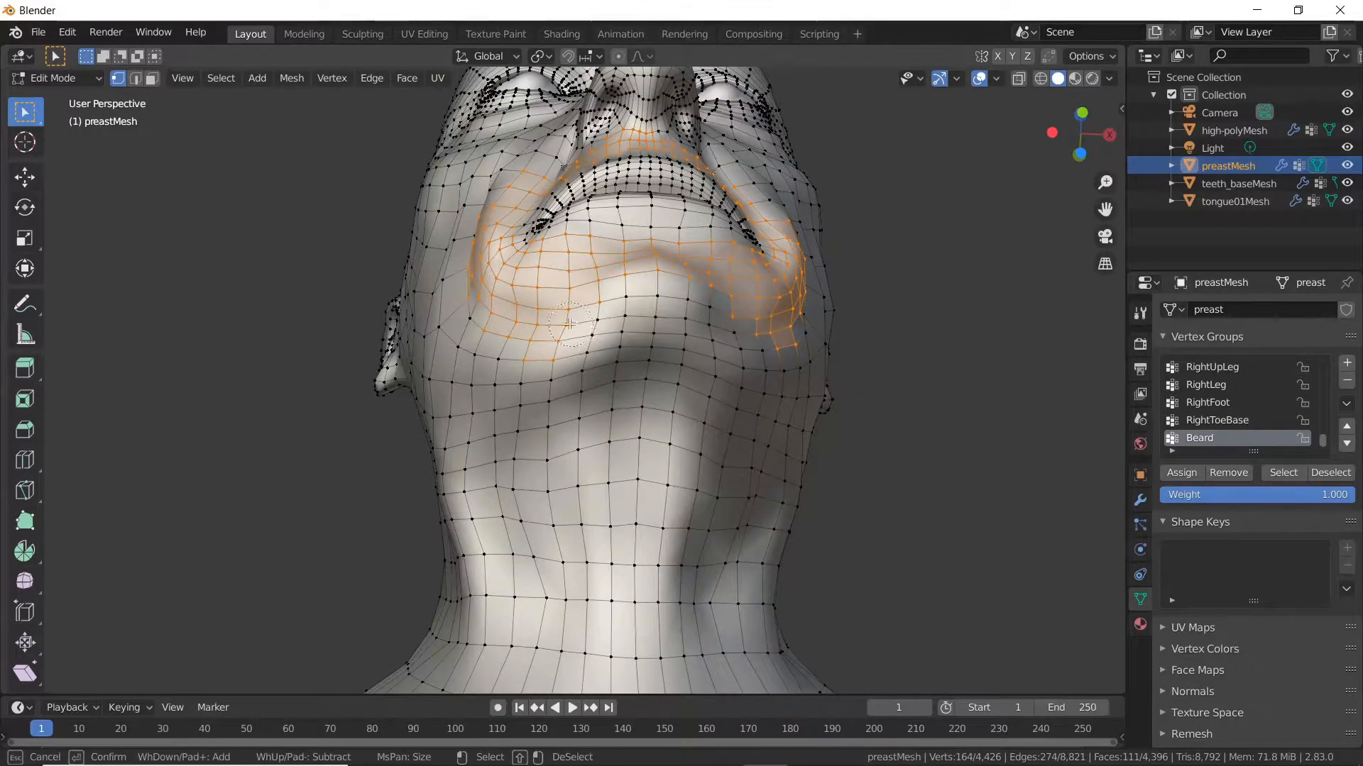
mouse_move(601, 312)
mouse_down()
mouse_move(724, 312)
mouse_move(737, 325)
mouse_move(655, 307)
mouse_move(760, 335)
mouse_up()
key(Escape)
Step: Assign the selected beard vertices to the Beard vertex group with weight 1.000
middle_drag(863, 317, 721, 432)
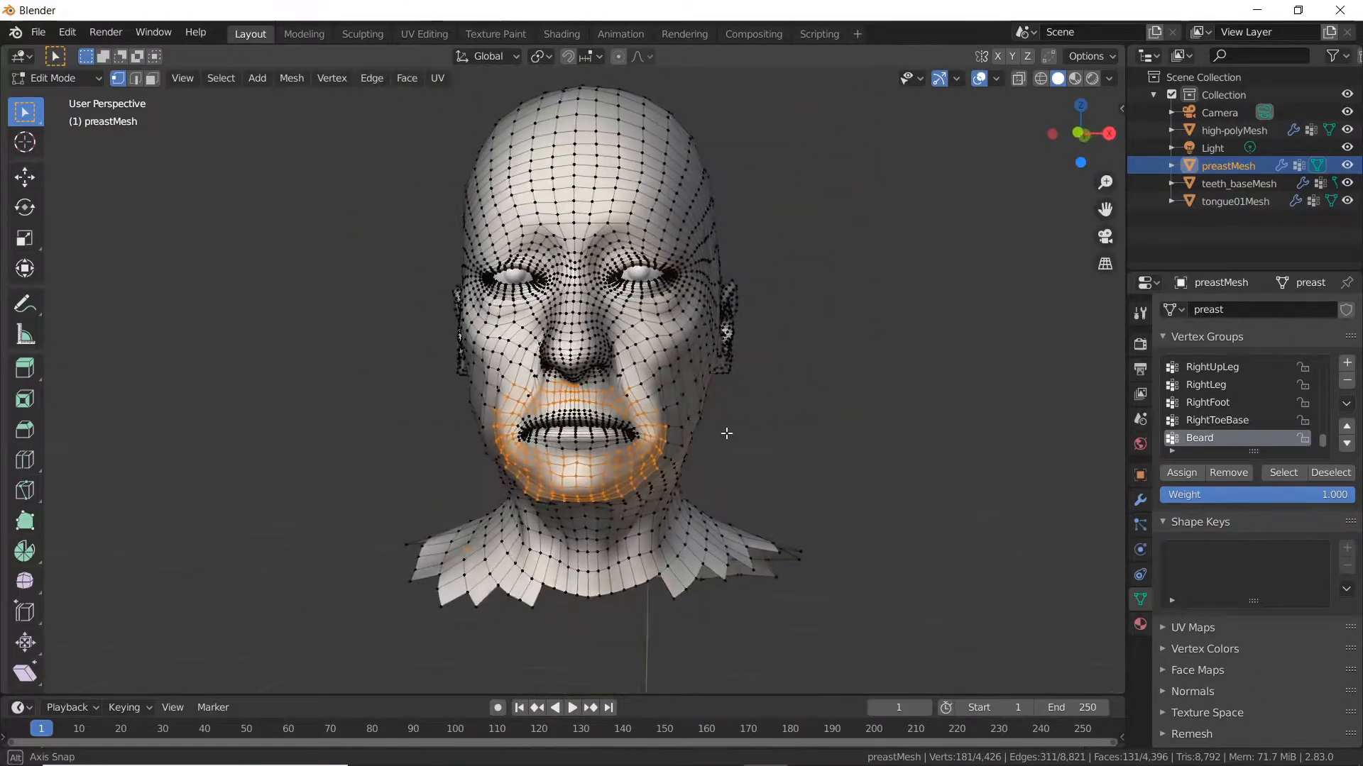
scroll(675, 431, up, 2)
scroll(671, 432, up, 1)
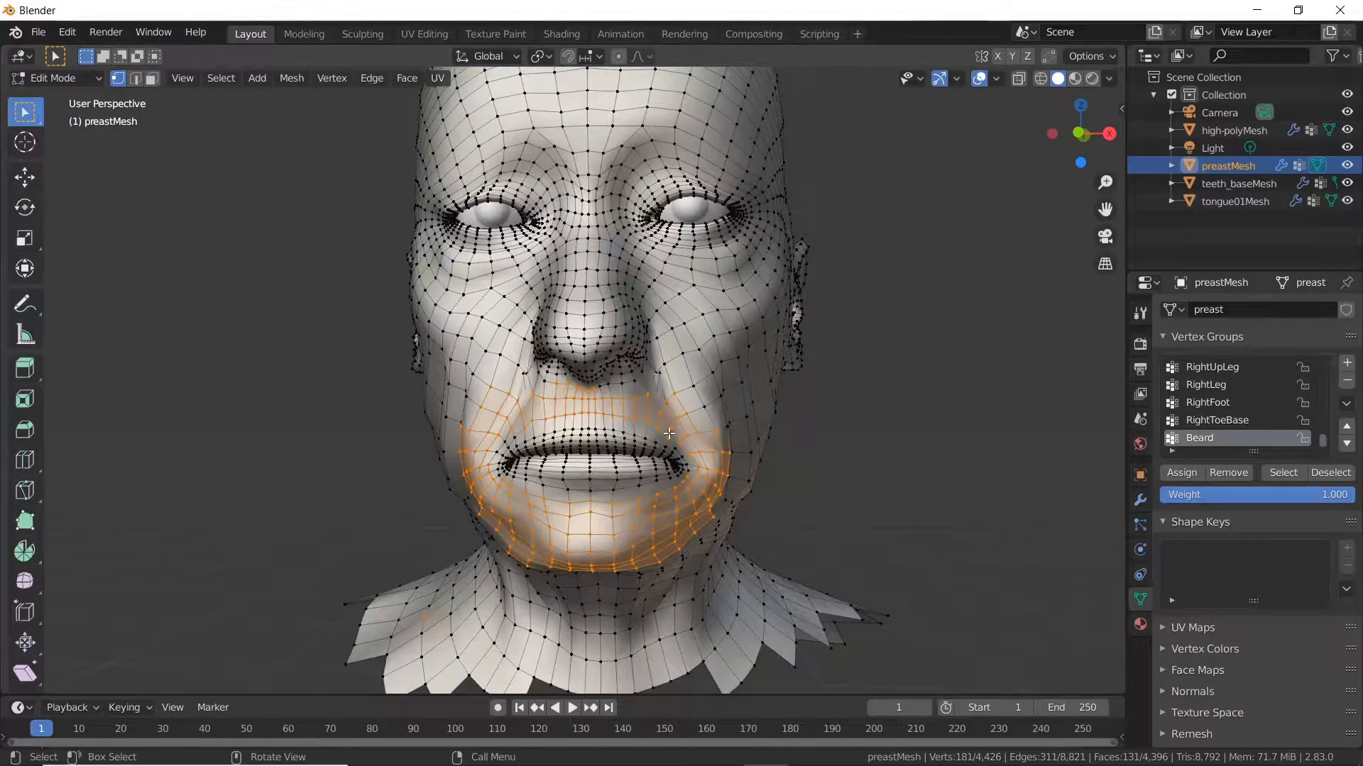
scroll(669, 434, down, 1)
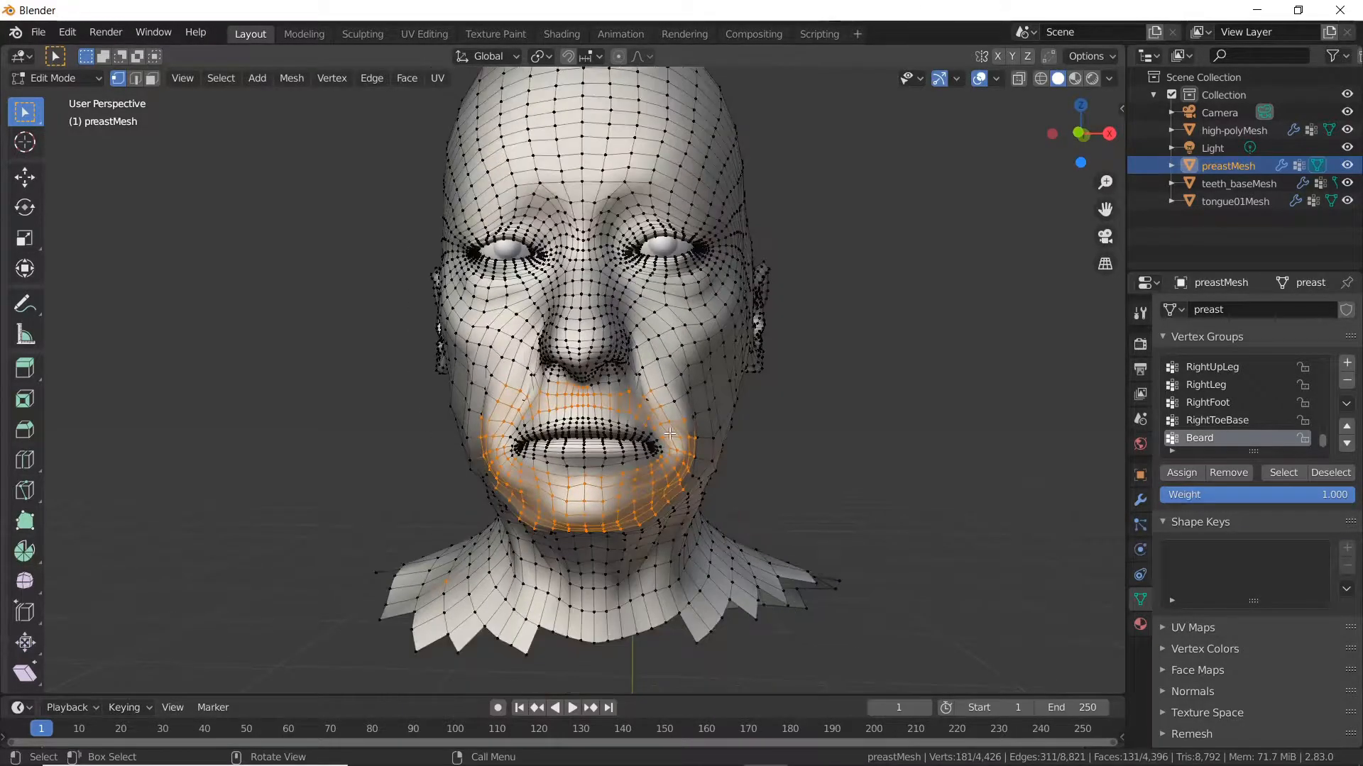
click(1182, 475)
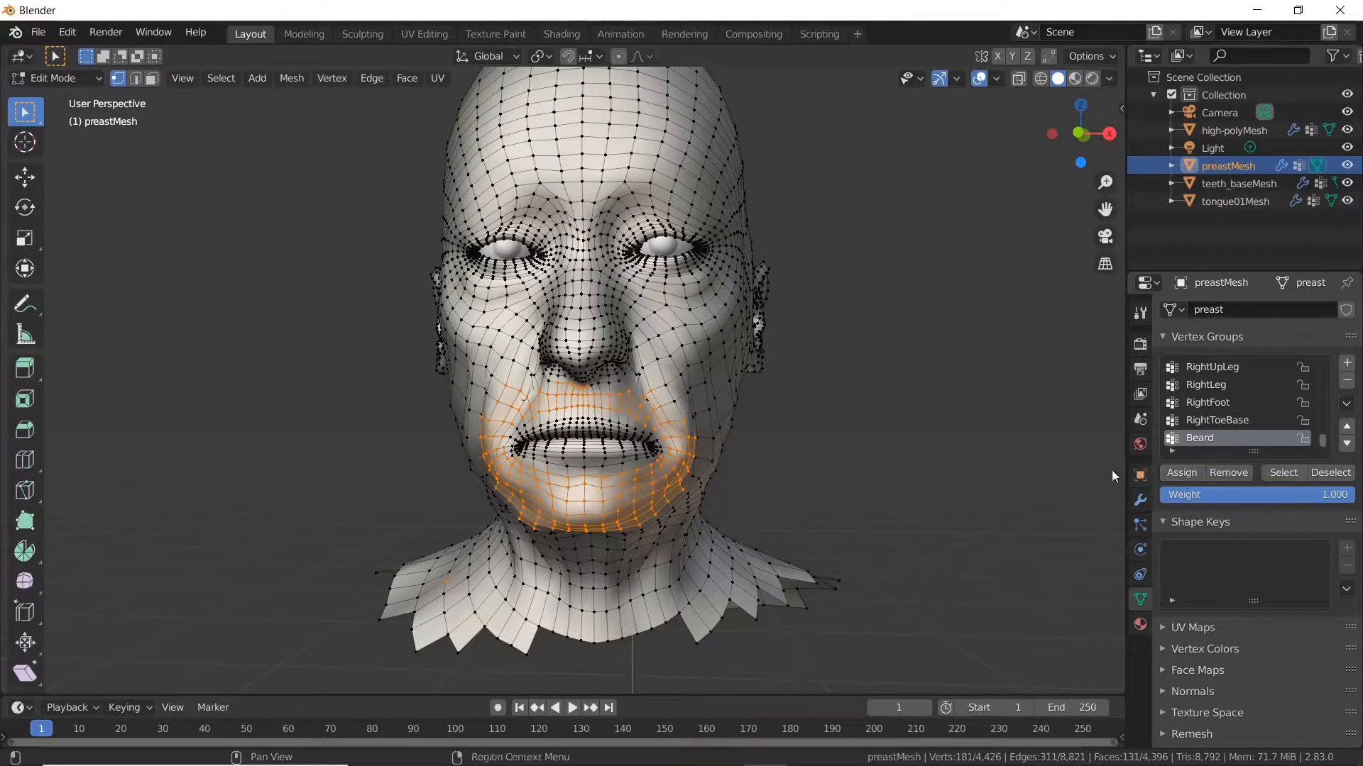
Step: Check the Beard group by clearing the selection, reselecting the group's vertices and deselecting everything again
key(alt+a)
middle_drag(725, 446, 721, 488)
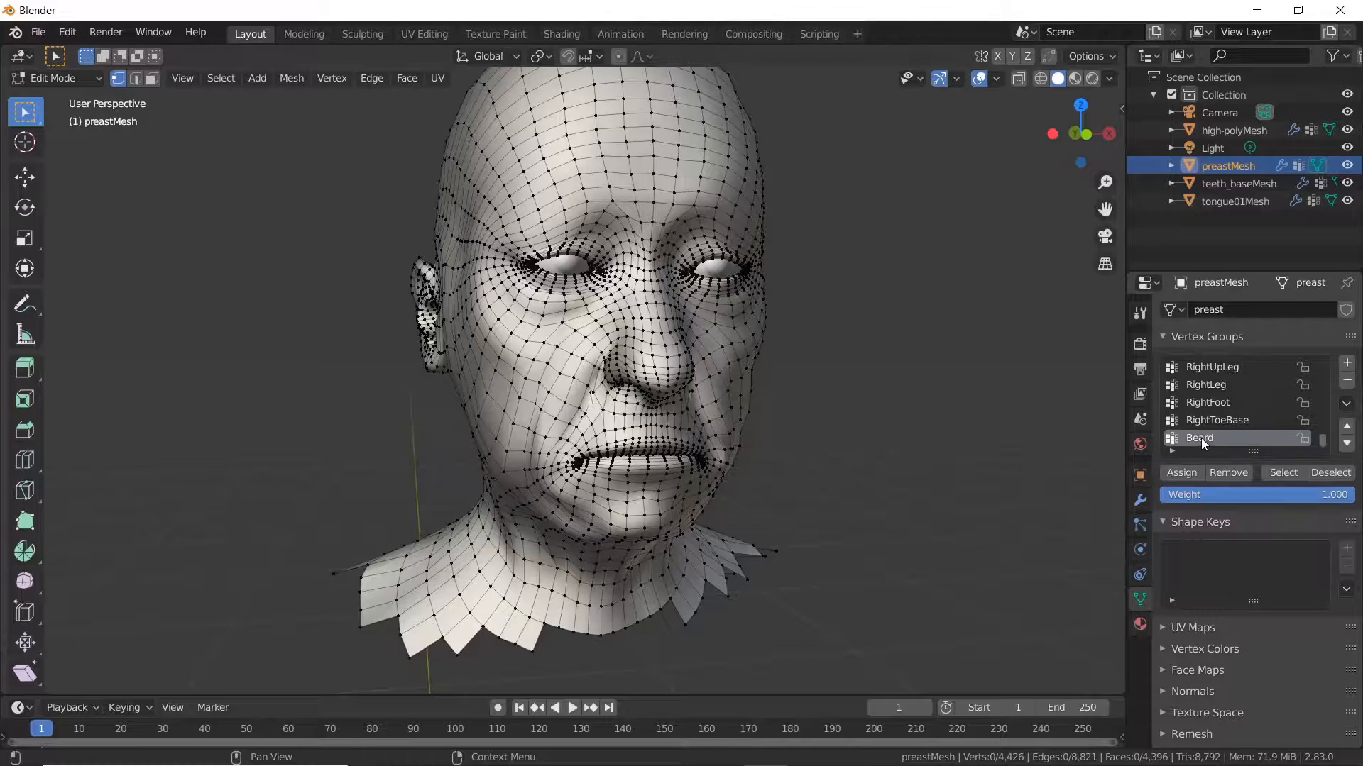
click(1278, 473)
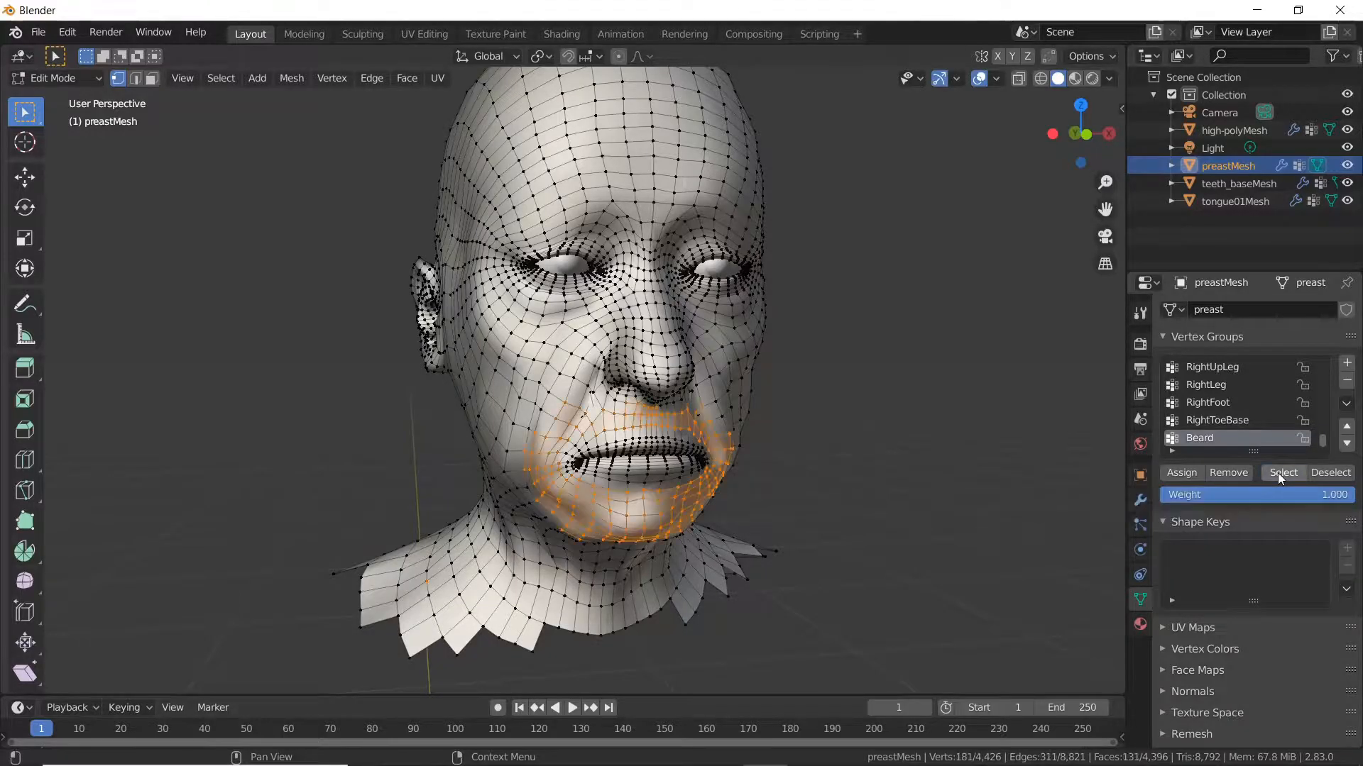
middle_drag(573, 433, 738, 499)
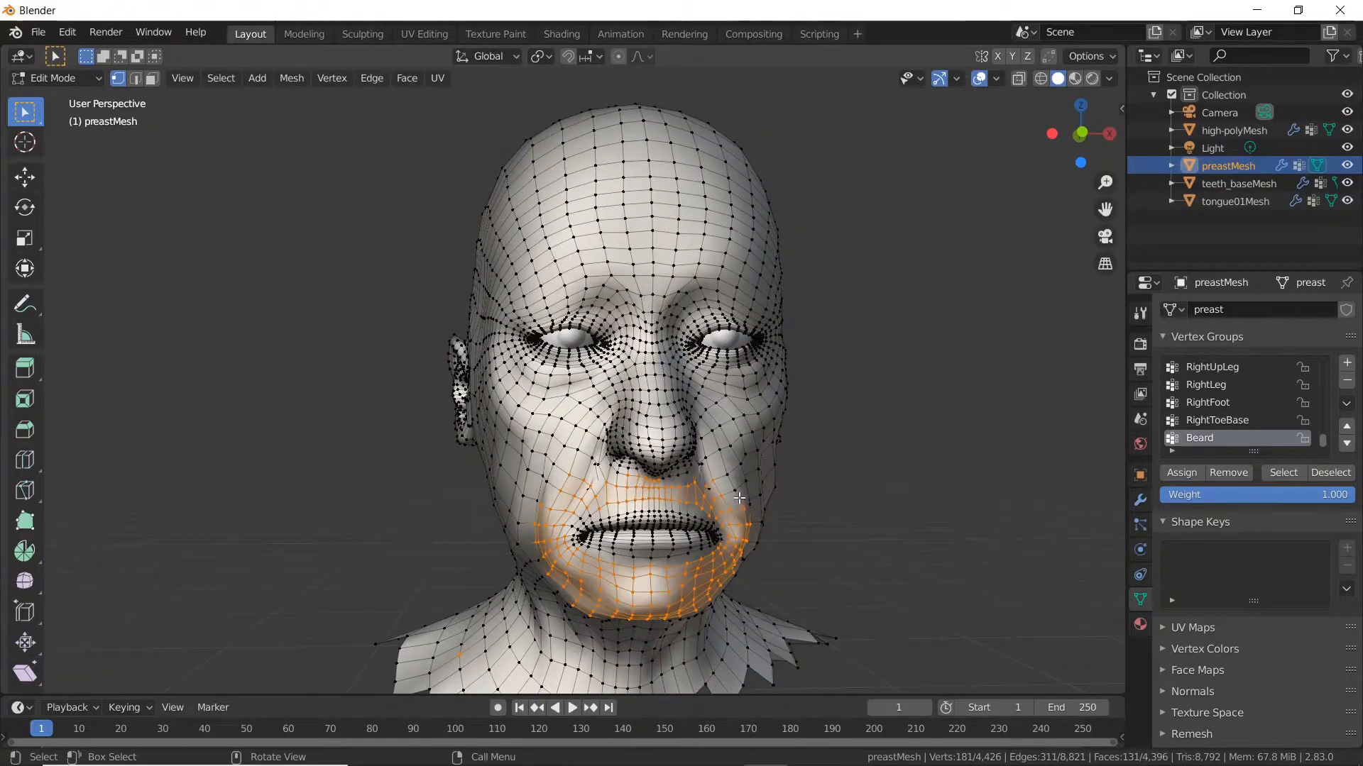
key(alt+a)
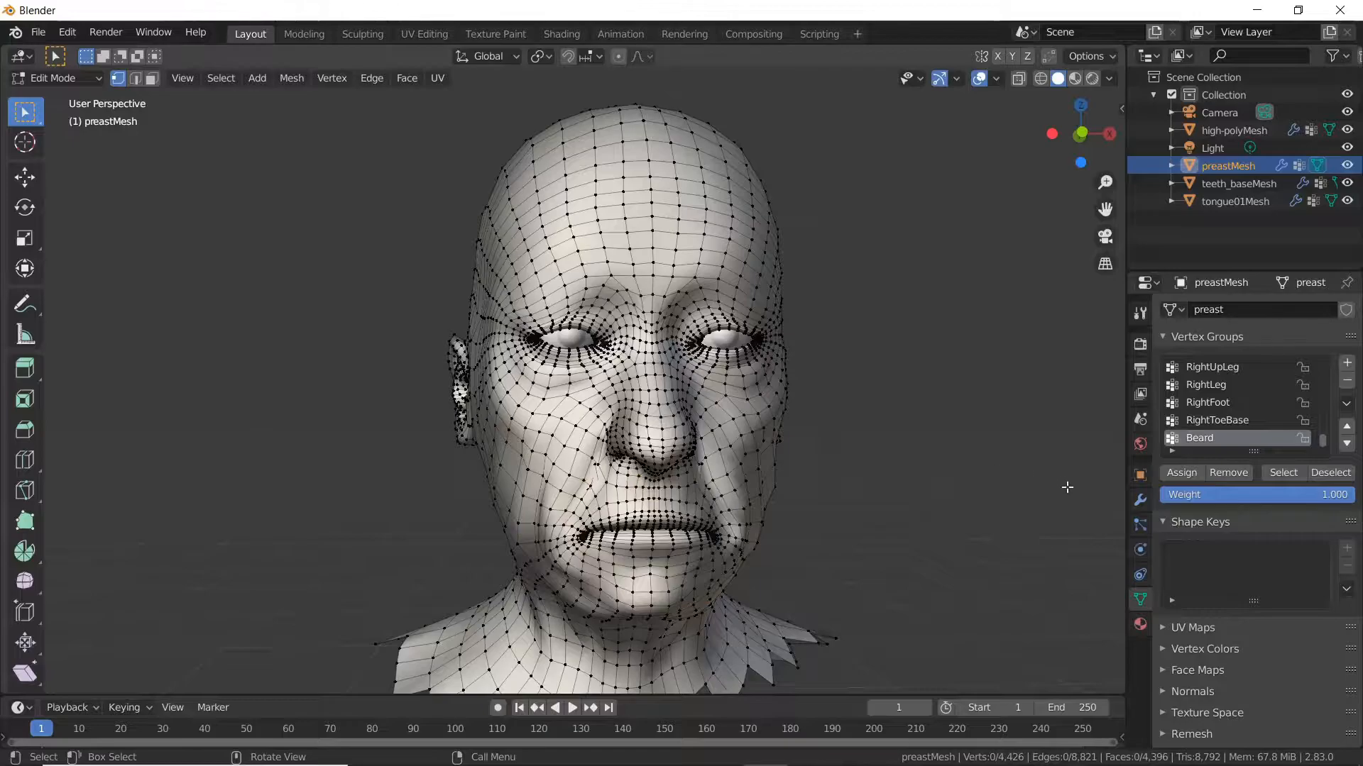
Step: Add a new vertex group to the head mesh and name it Brow
click(1346, 364)
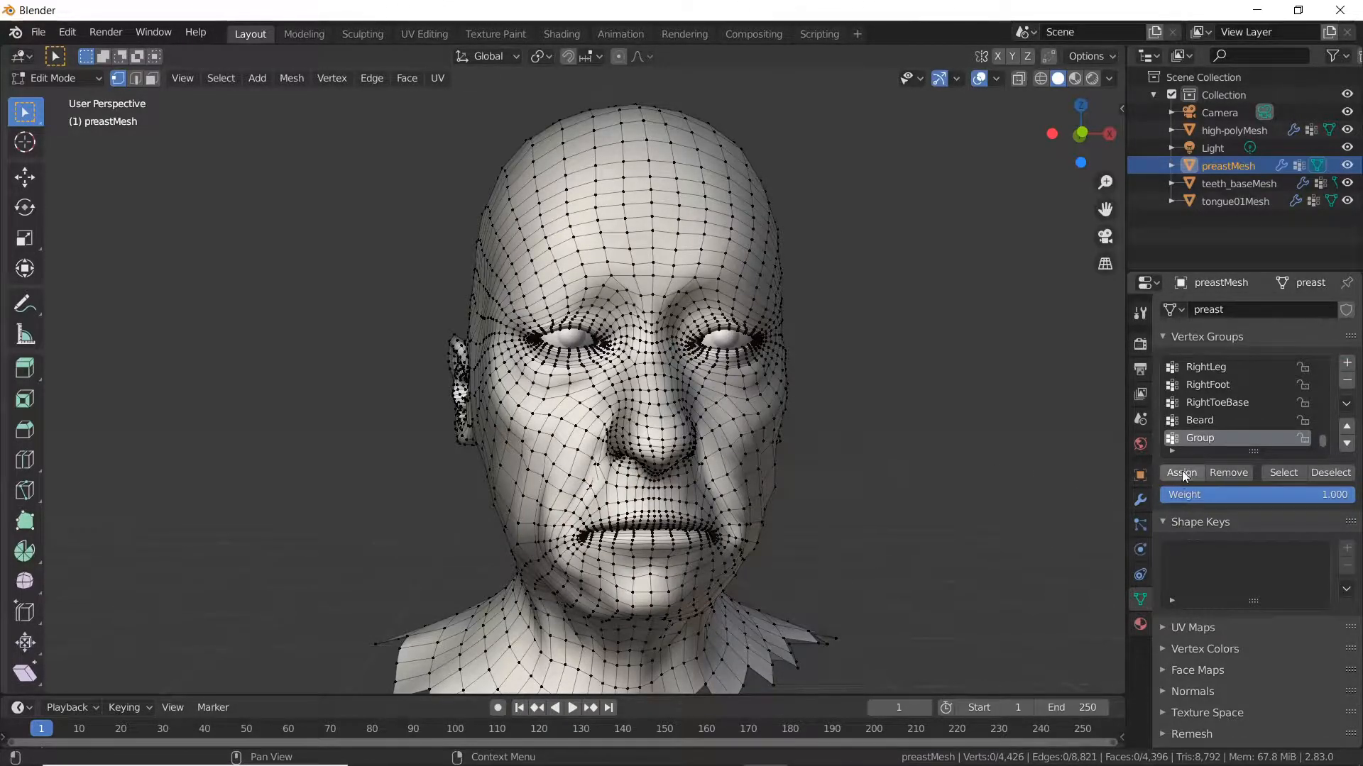
double_click(1210, 438)
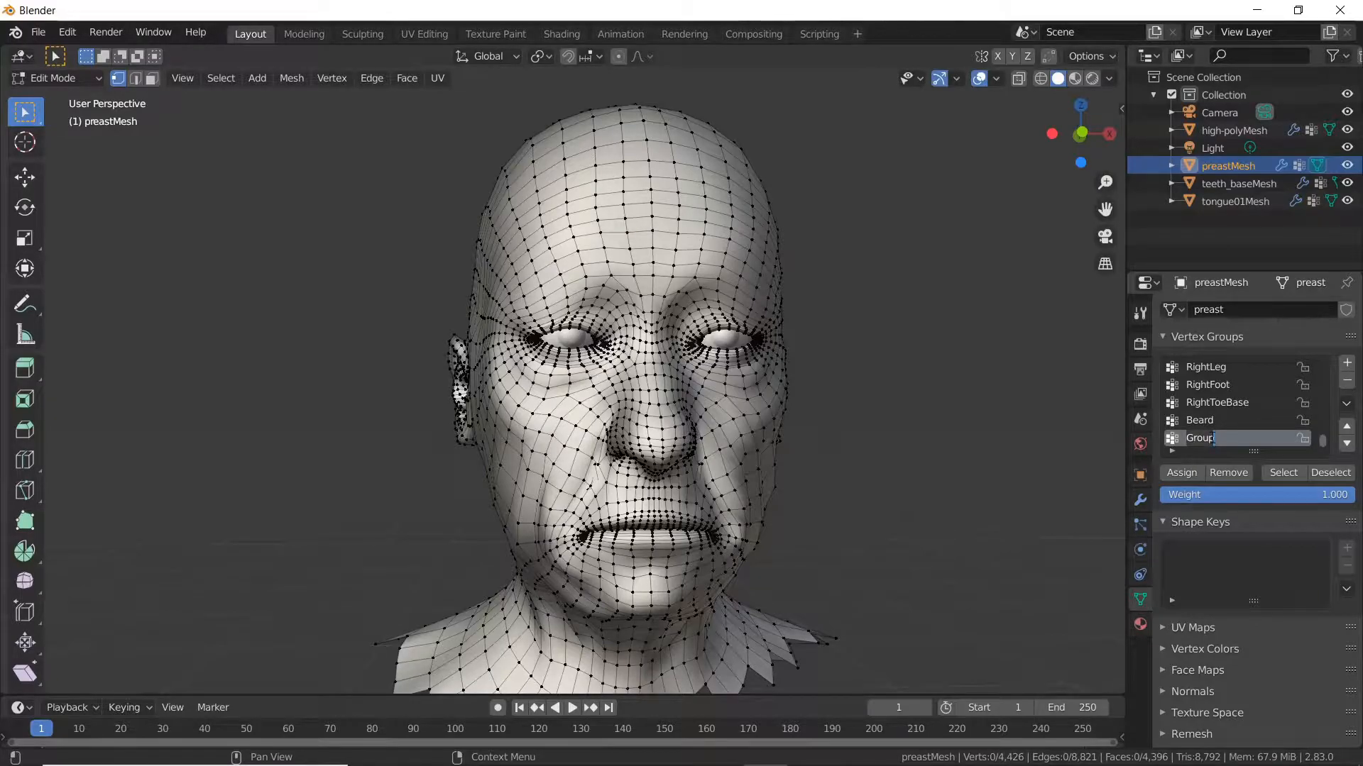
text(Brow)
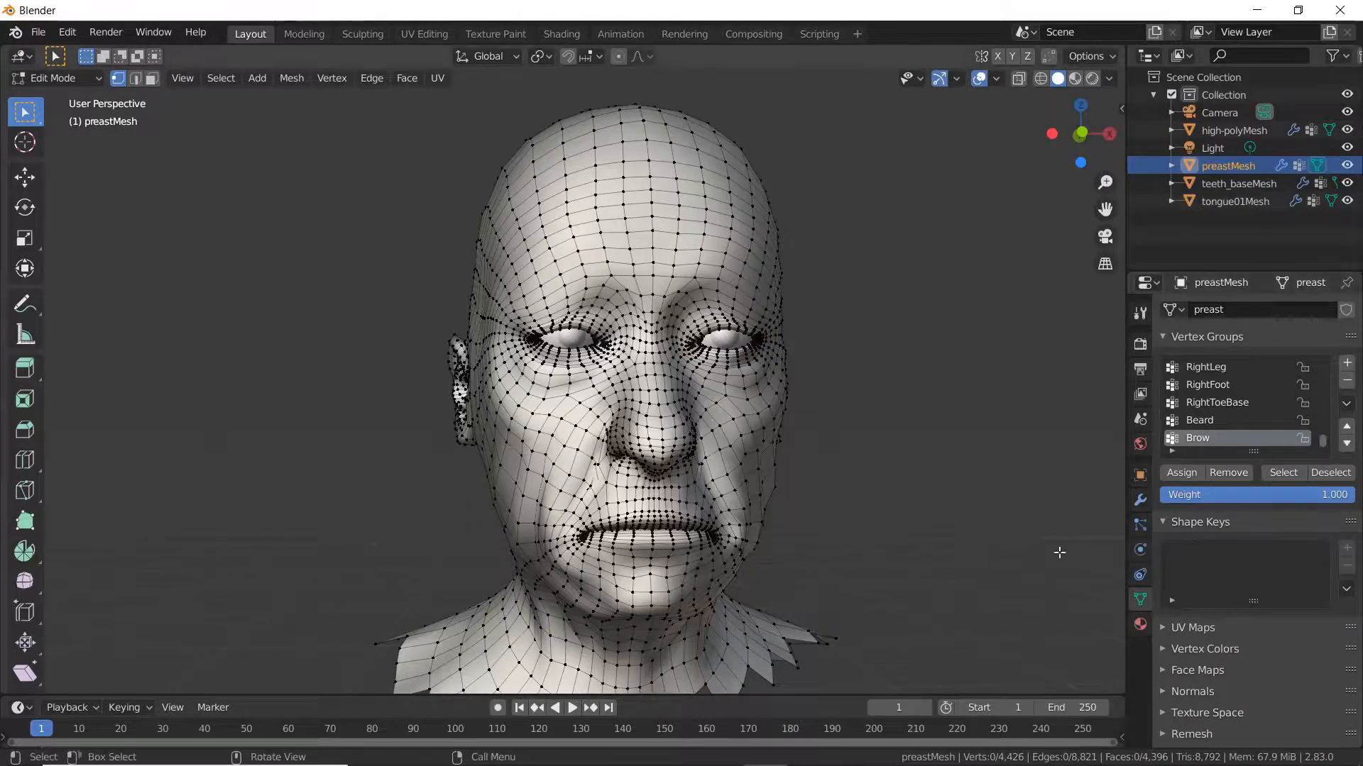
Step: Select the eyebrow vertices above the head's right eye, from the inner brow out to the temple, with Circle Select
scroll(612, 320, up, 4)
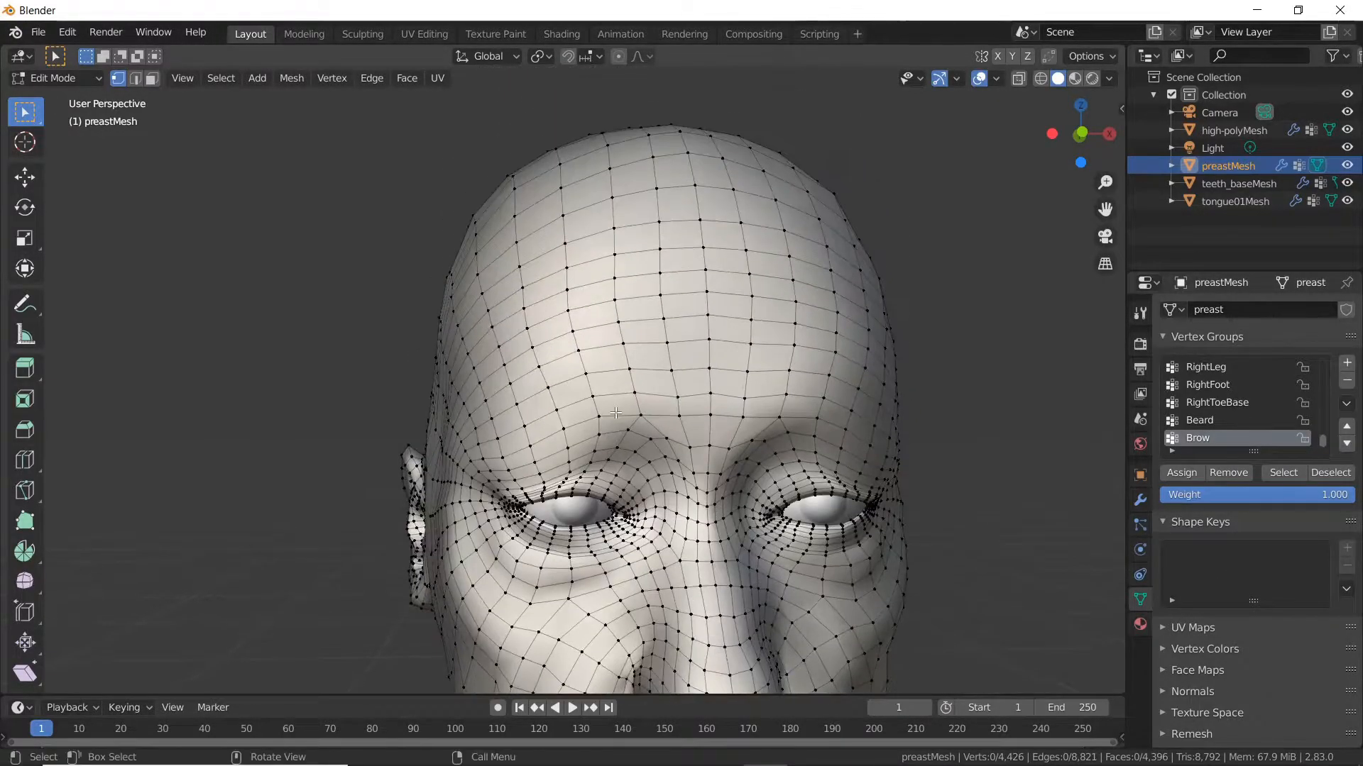
middle_drag(657, 467, 635, 441)
key(c)
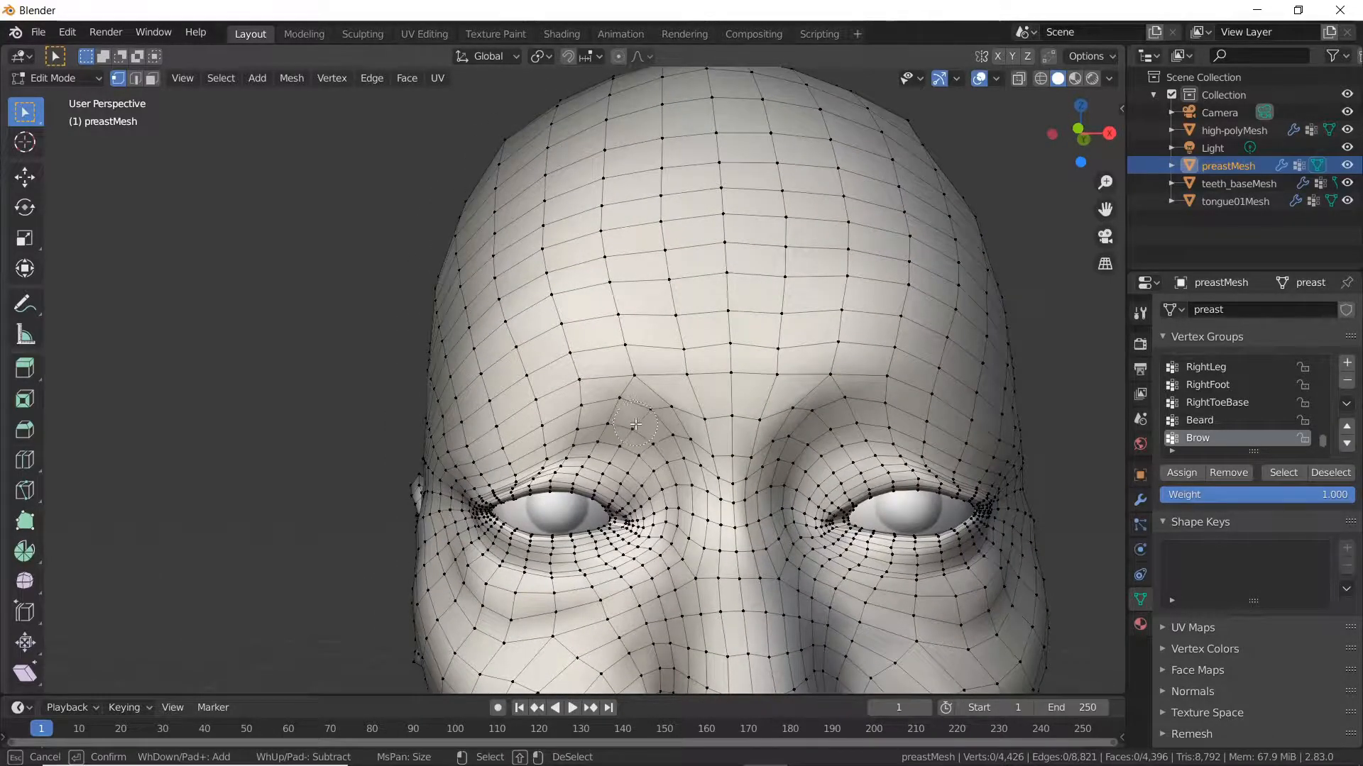
drag(588, 414, 545, 430)
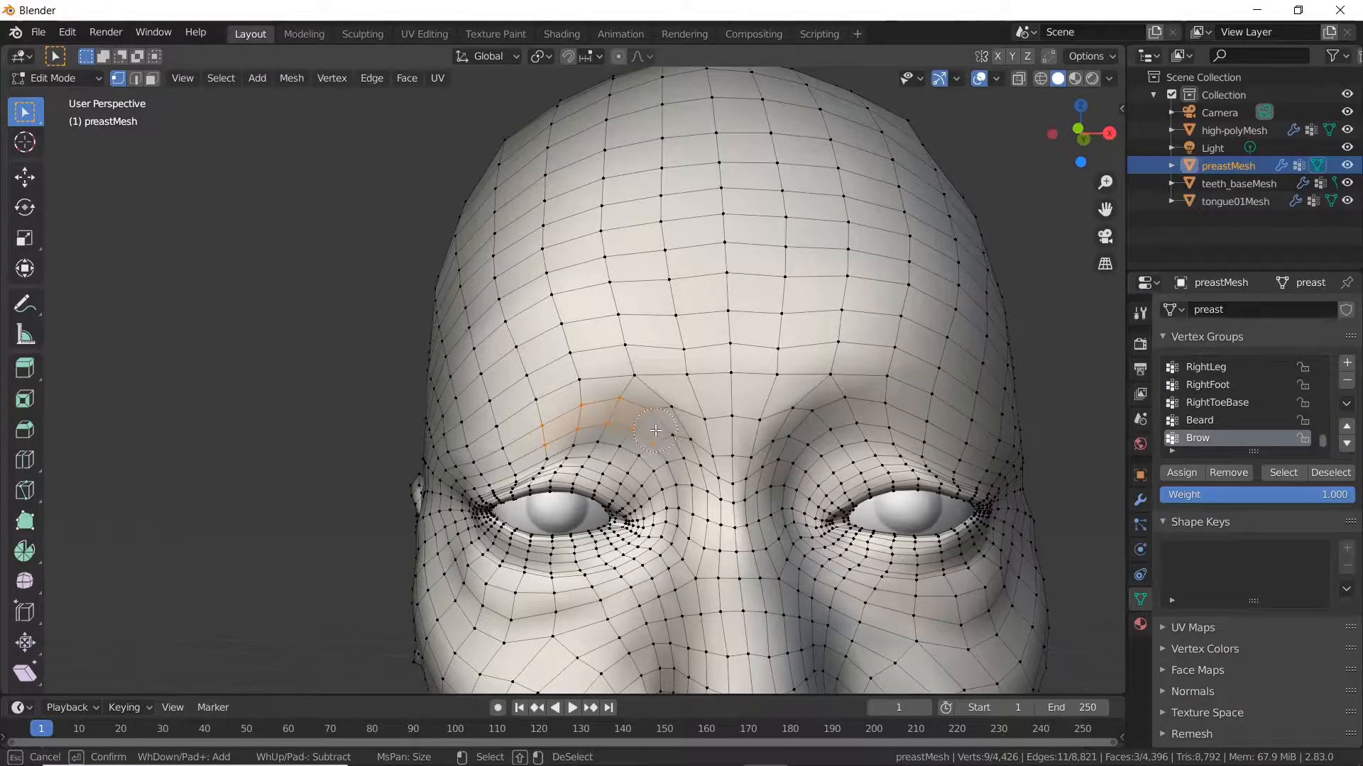
drag(491, 439, 458, 467)
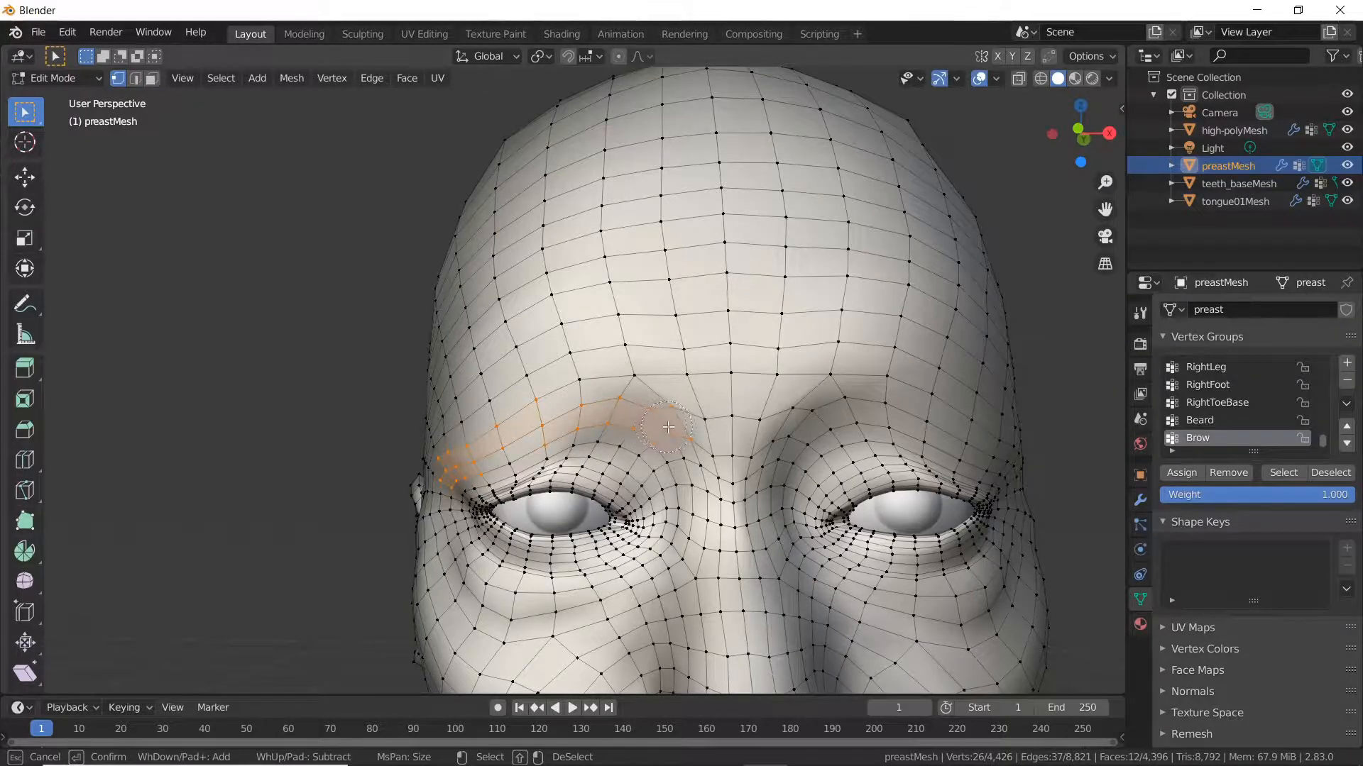
right_click(709, 440)
Step: Add the eyebrow vertices above the head's left eye to the selection with Circle Select
middle_drag(708, 440, 780, 472)
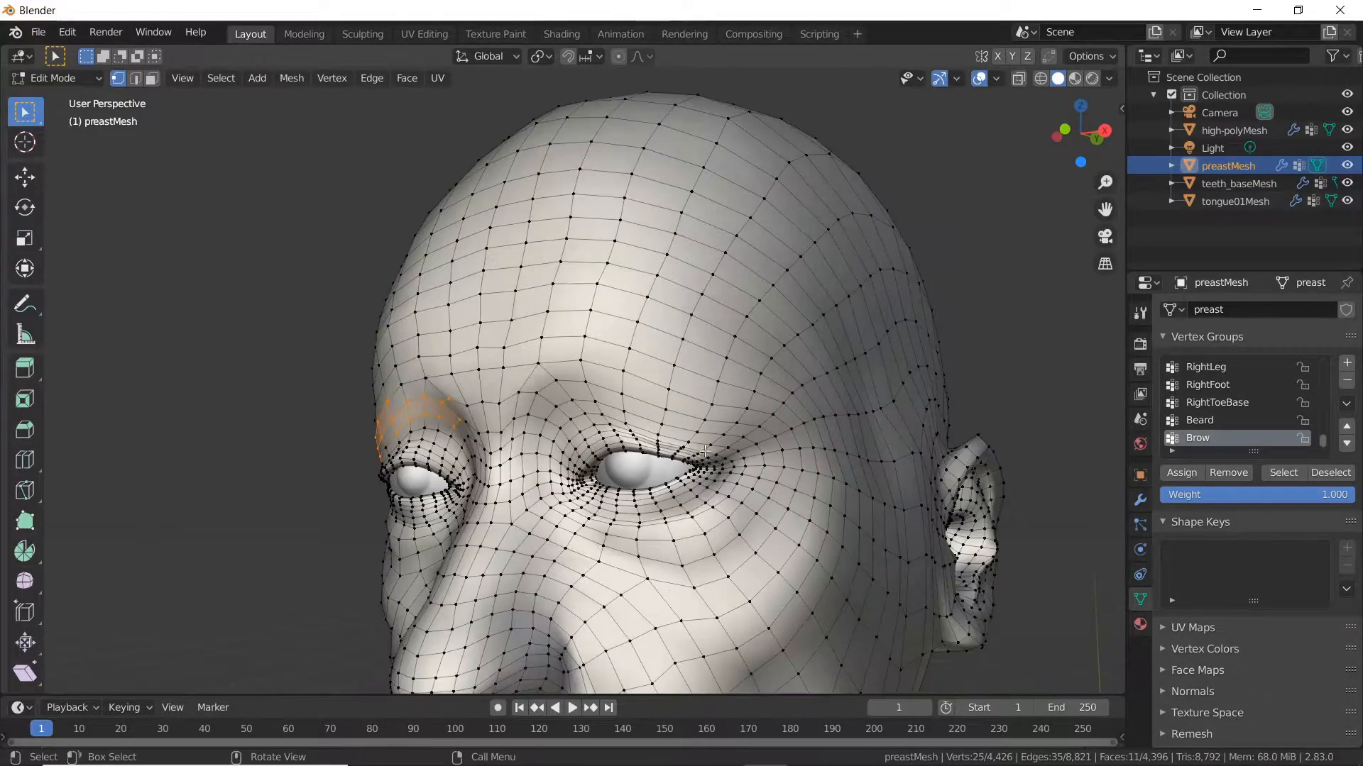
key(c)
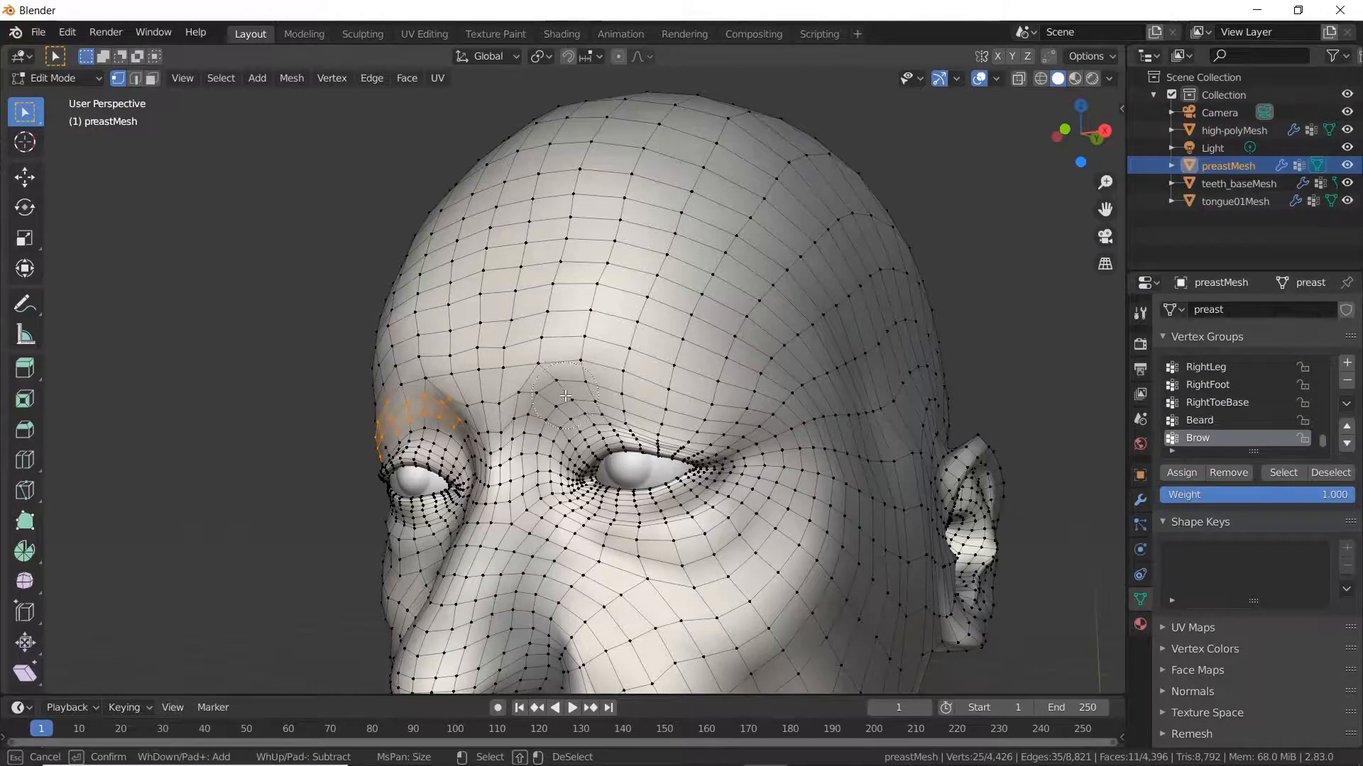
drag(631, 391, 731, 418)
key(Escape)
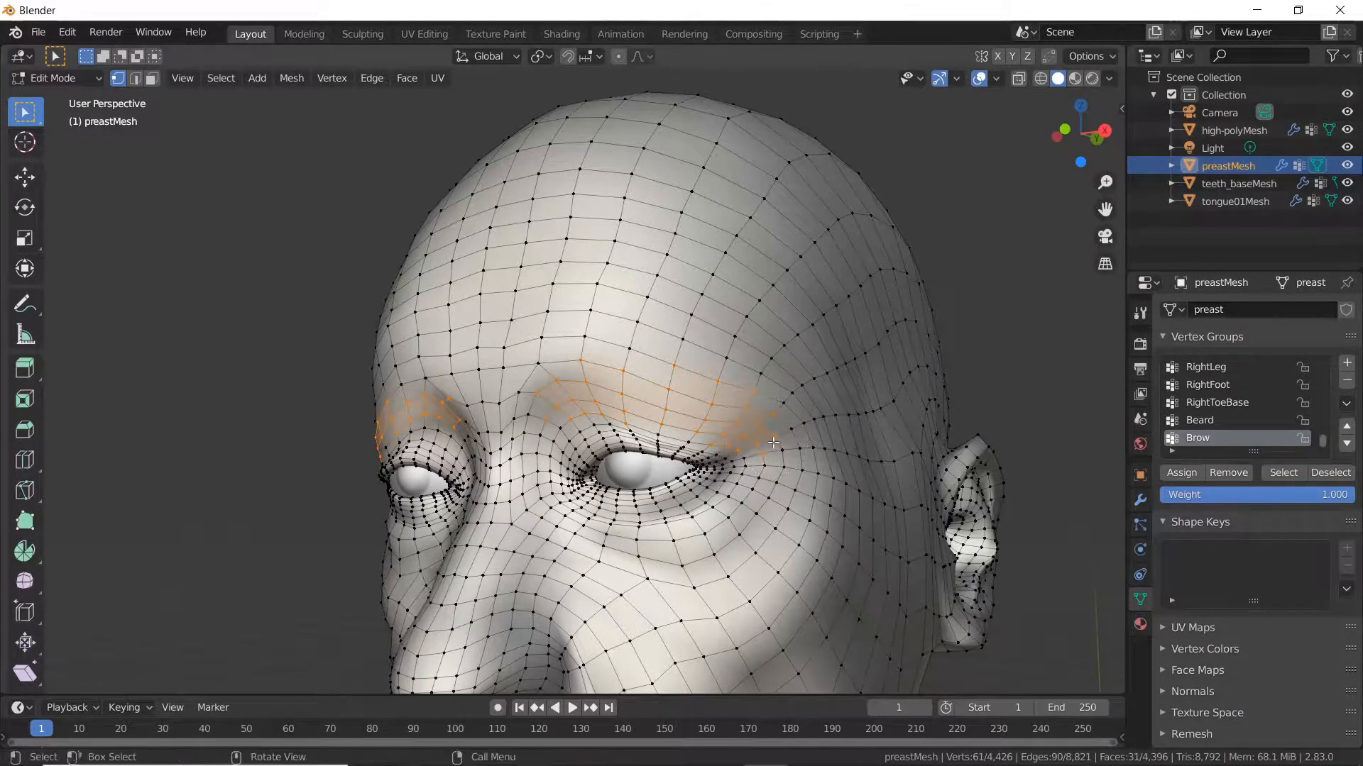
Step: Remove the stray vertices around the outer end of the left eyebrow from the selection
right_click(772, 447)
key(Escape)
key(c)
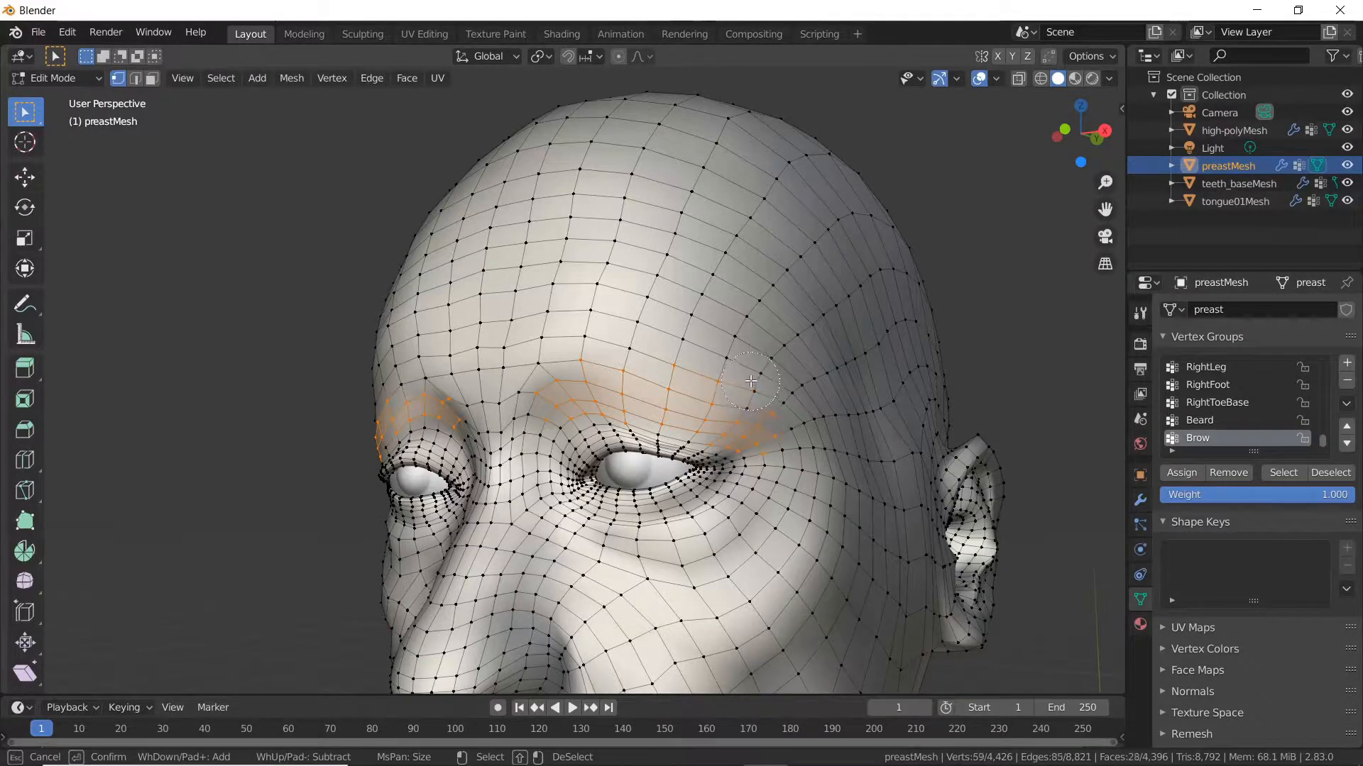
shift+click(719, 365)
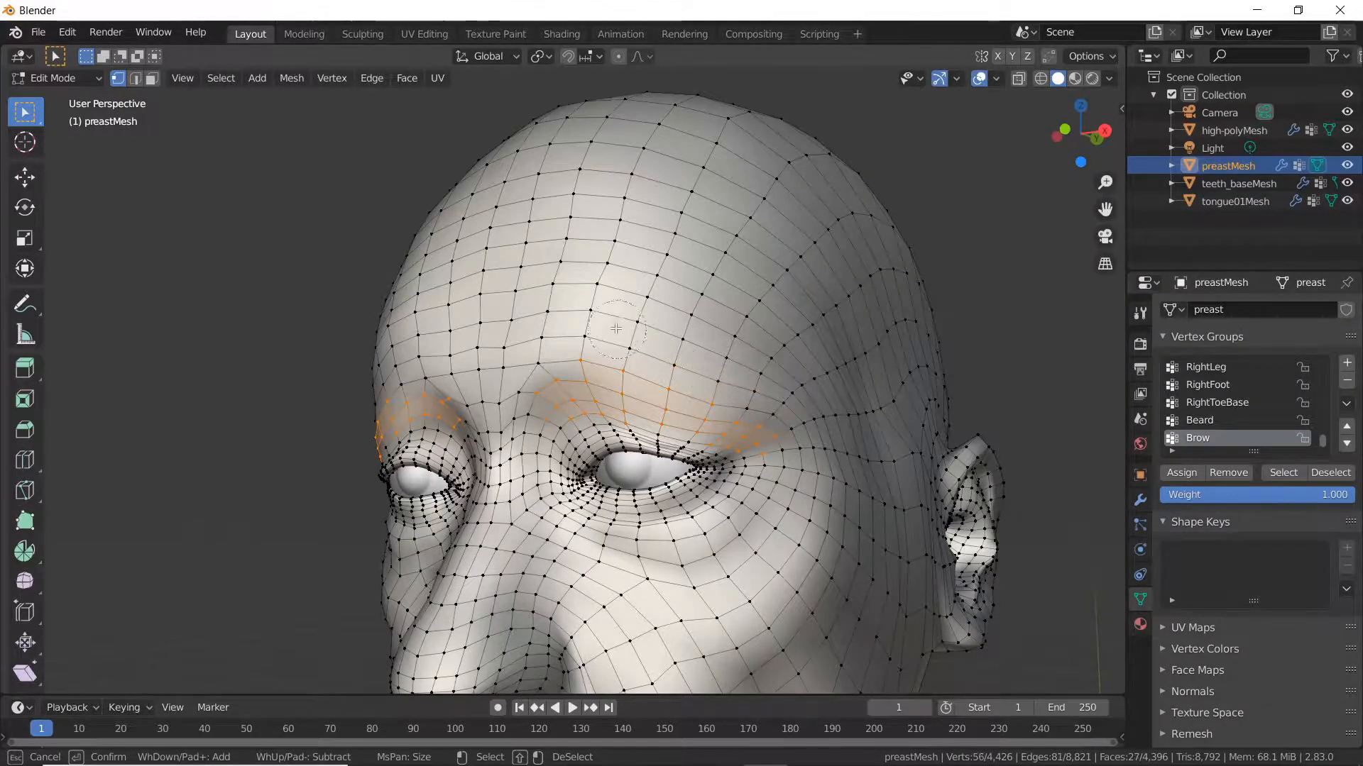
key(Escape)
Step: Assign both selected eyebrows to the Brow vertex group with weight 1.000 and clear the selection
middle_drag(560, 317, 602, 406)
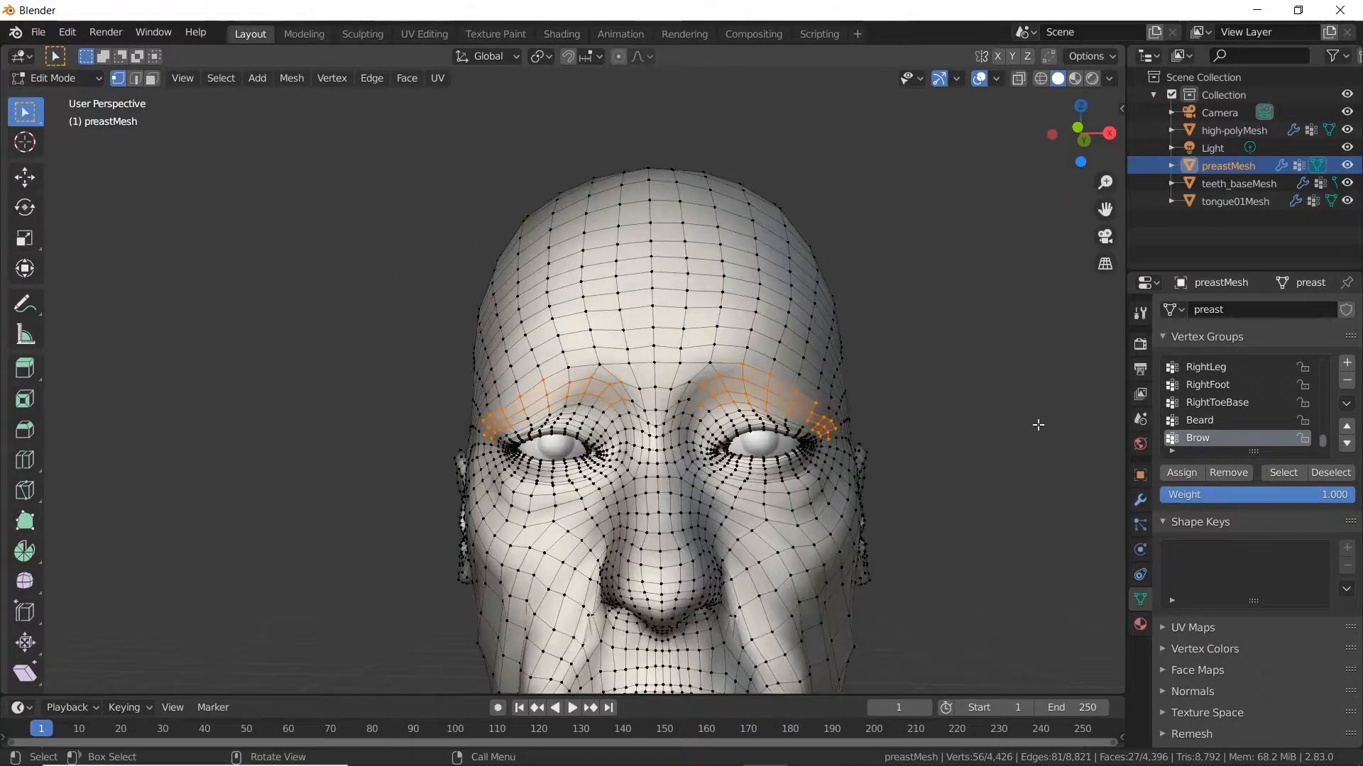
click(1181, 473)
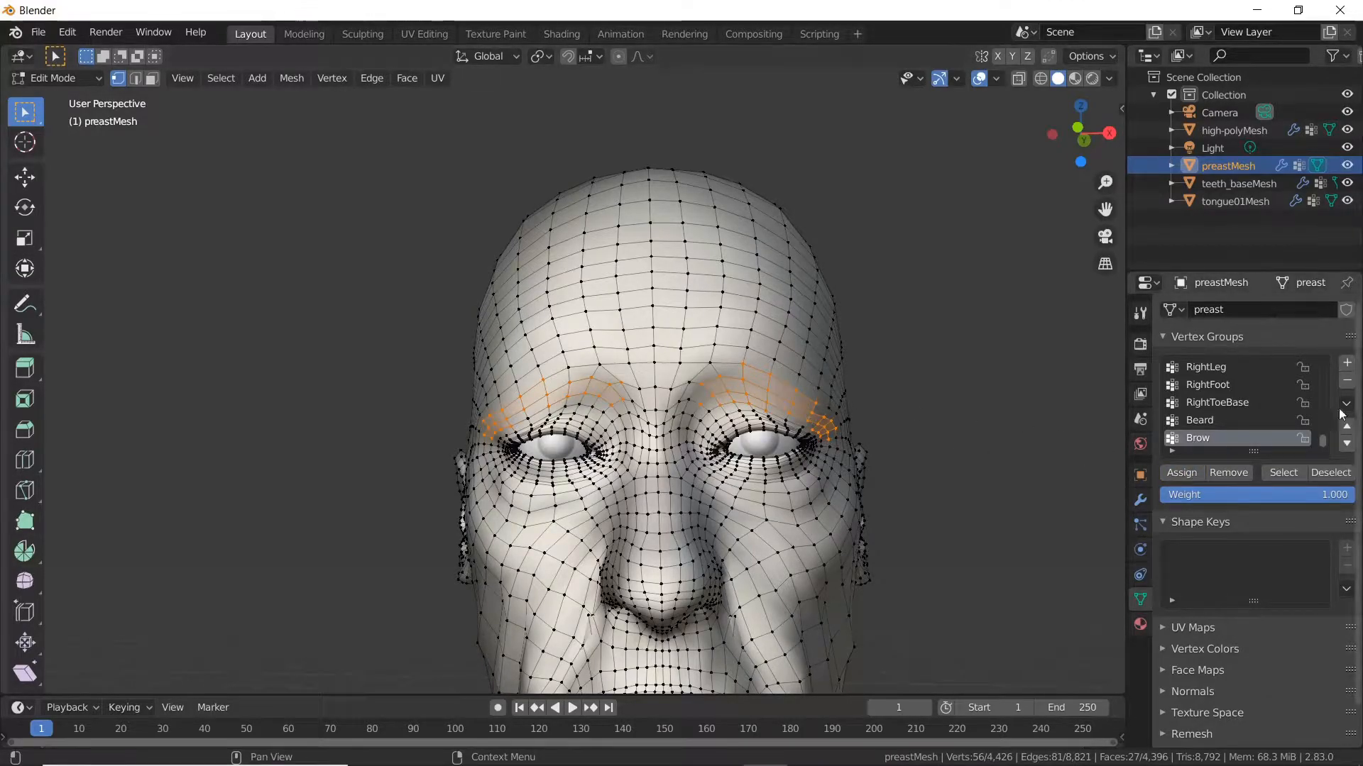
click(911, 377)
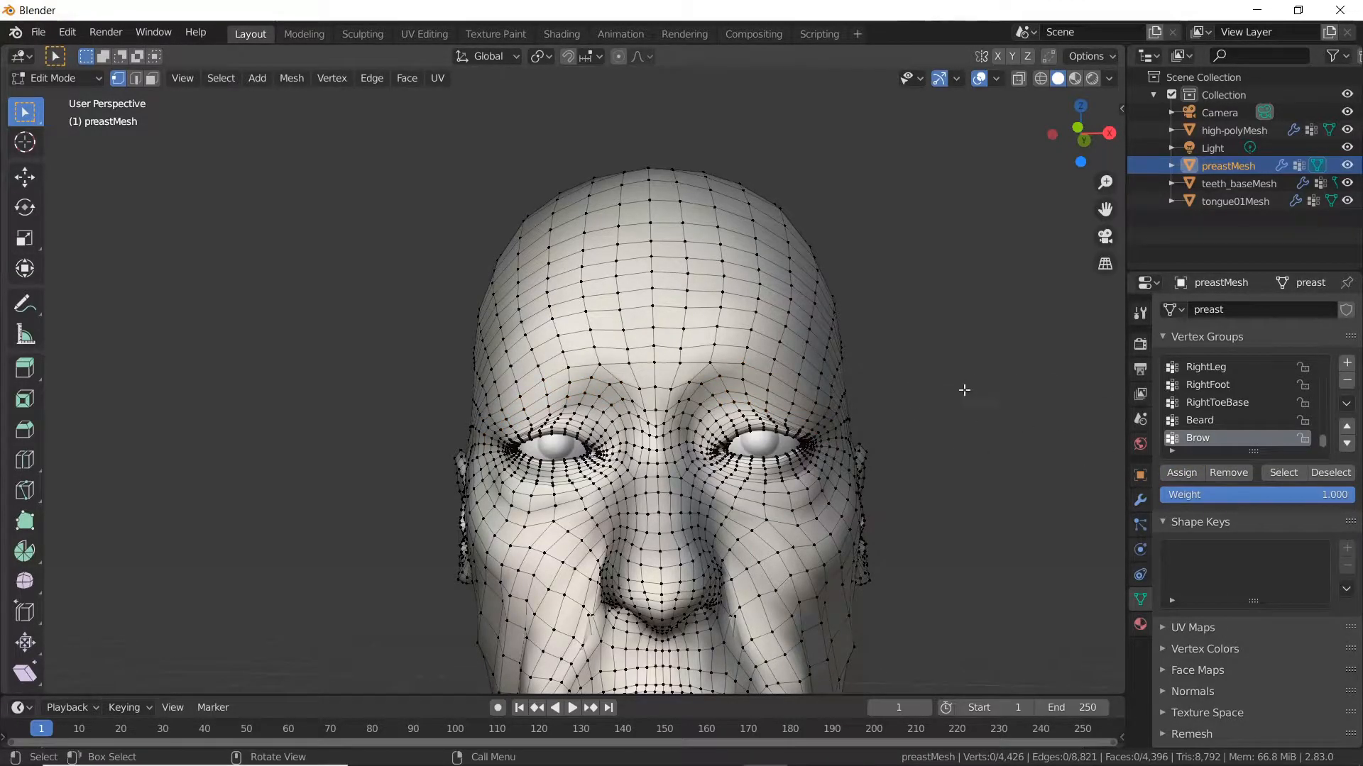
Step: Add another vertex group to the head mesh and name it Hair
click(1346, 364)
double_click(1196, 437)
text(Hair)
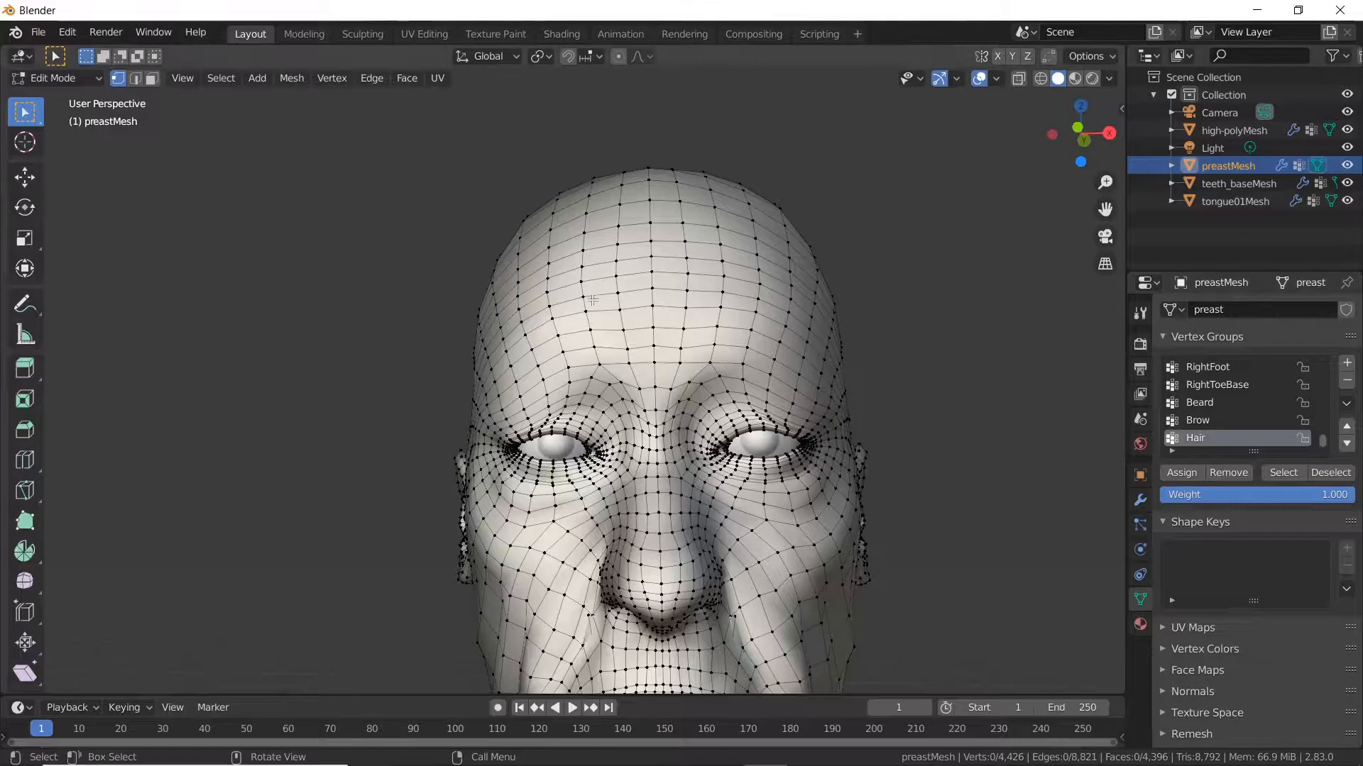
Step: Box-select the whole top of the skull above the brows in front wireframe view, then return to solid shading
middle_drag(593, 300, 842, 317)
key(KP_1)
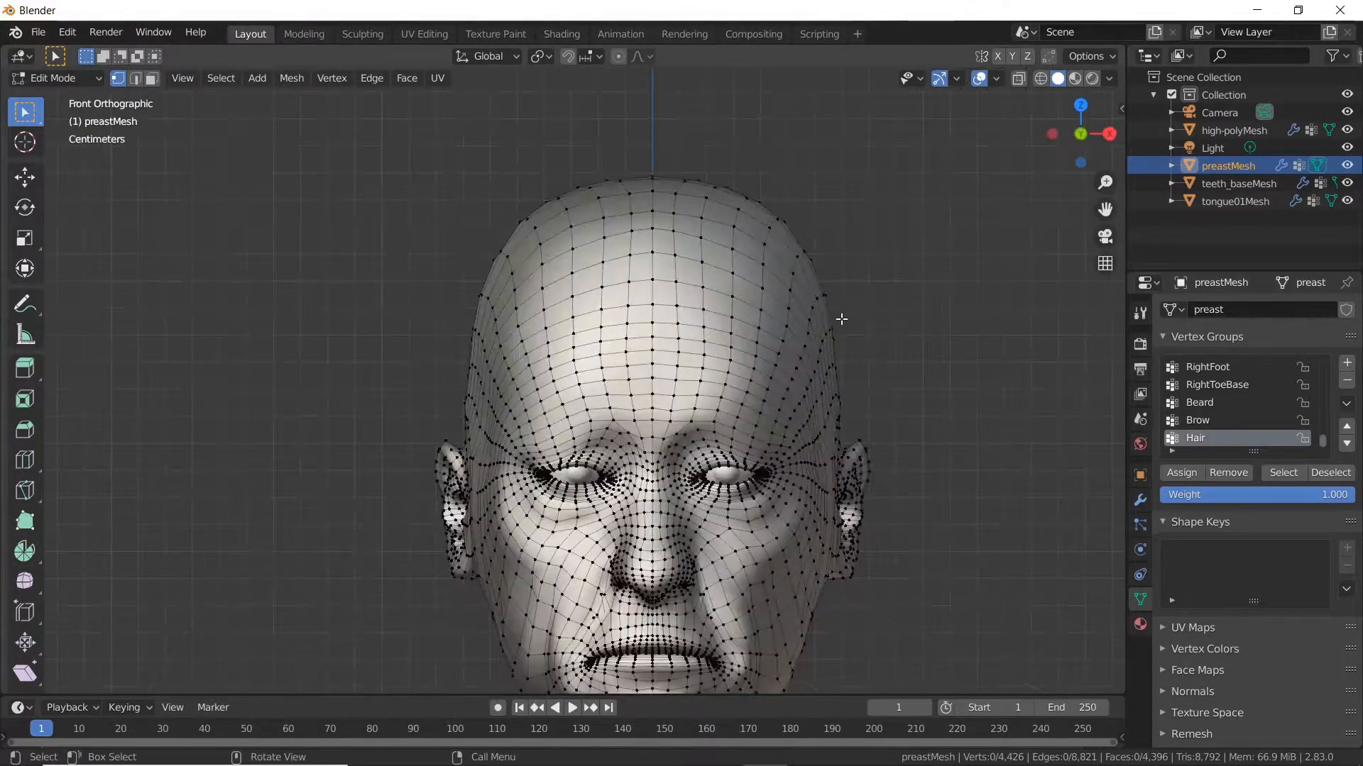
shift+middle_drag(800, 262, 829, 330)
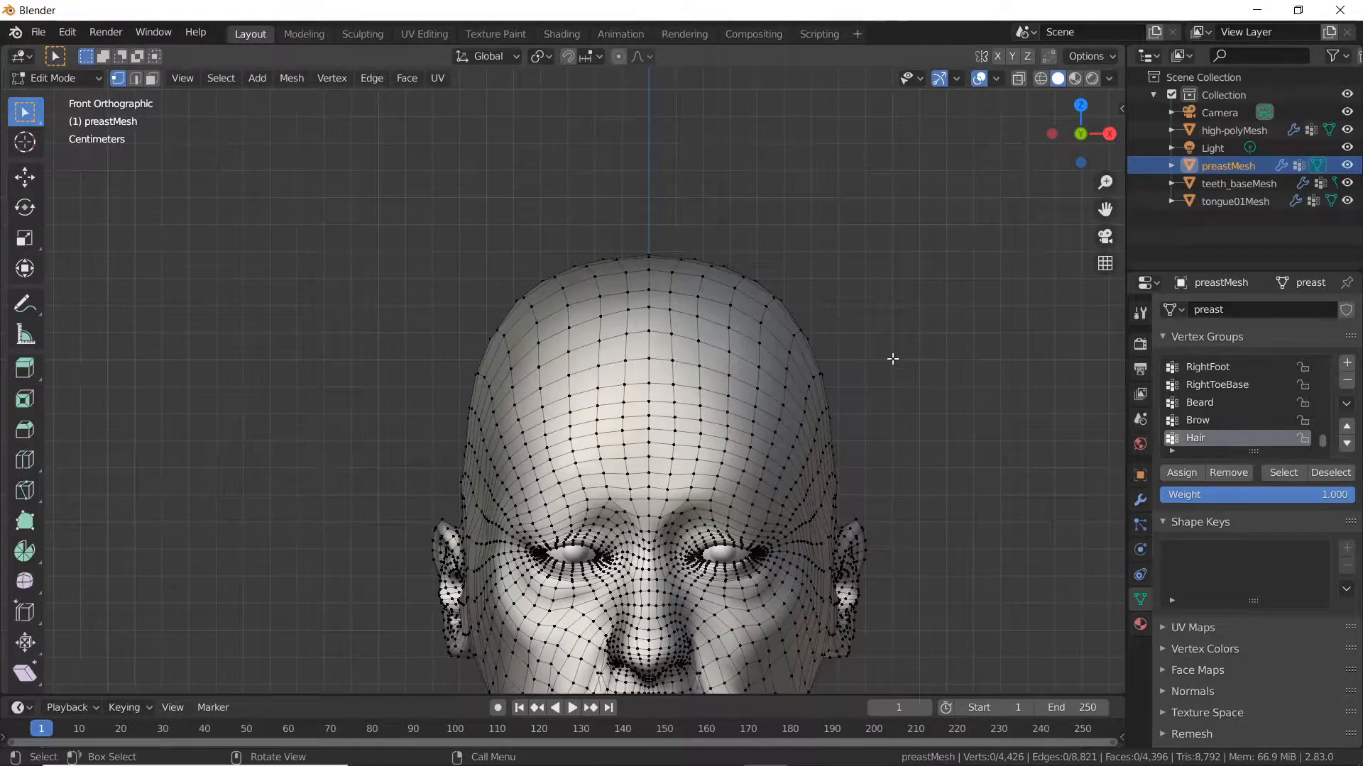
key(z)
click(785, 358)
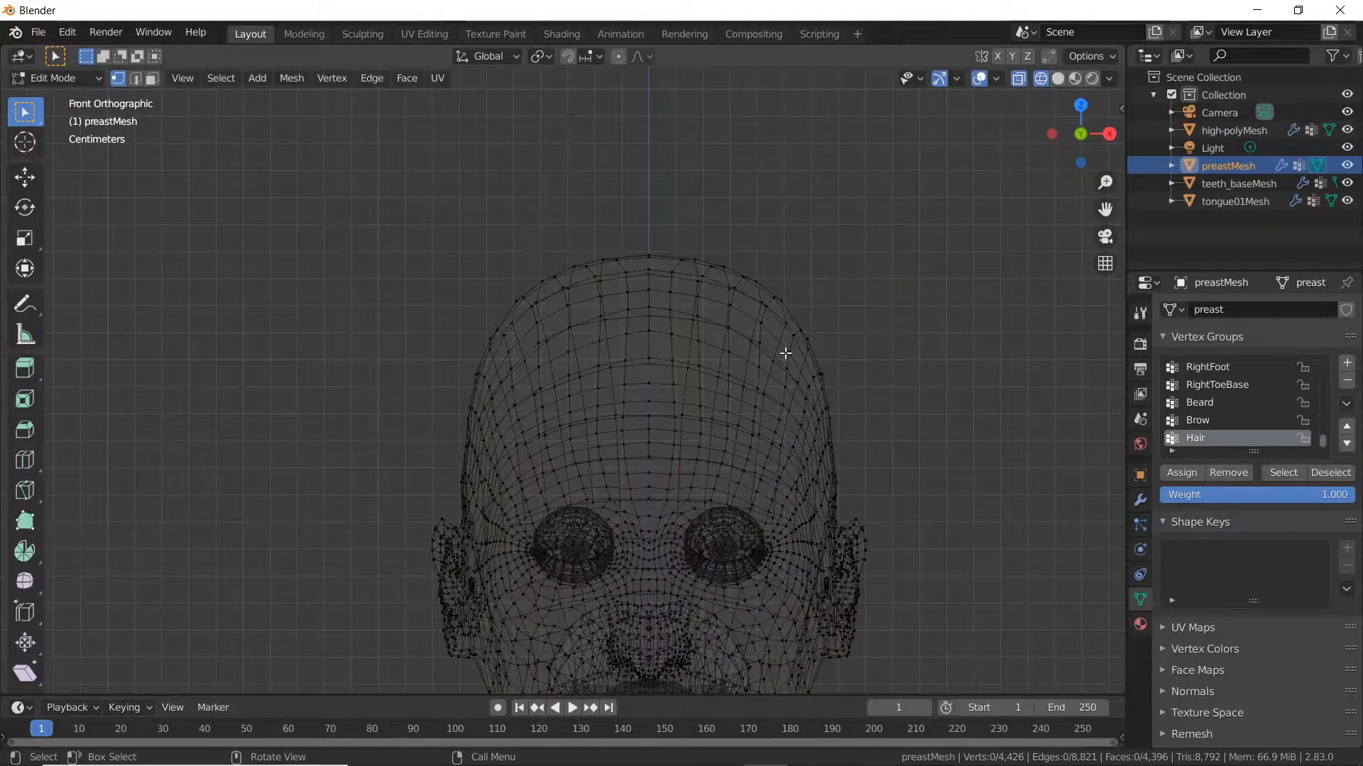
key(b)
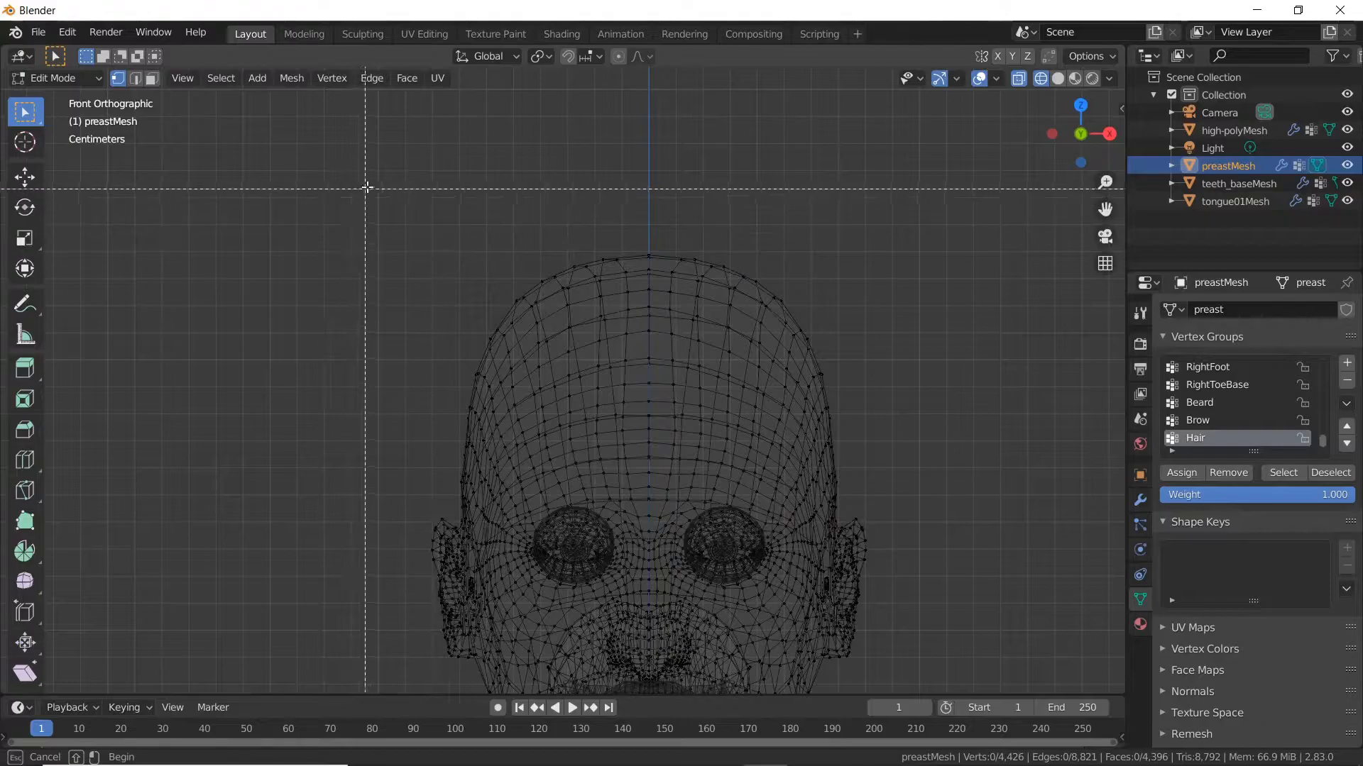
drag(382, 183, 972, 494)
mouse_move(592, 398)
middle_down()
mouse_move(849, 398)
mouse_move(891, 383)
mouse_move(805, 378)
mouse_move(660, 399)
middle_up()
key(z)
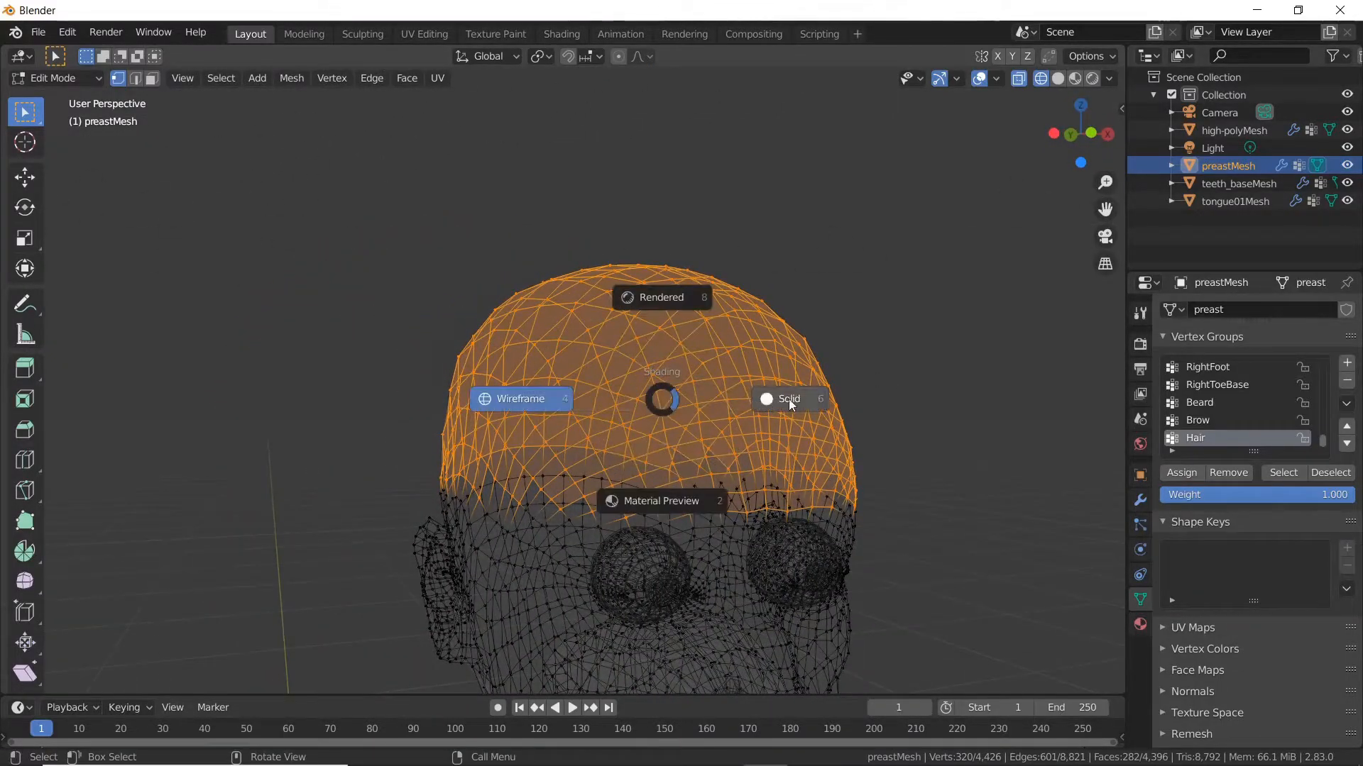
click(811, 399)
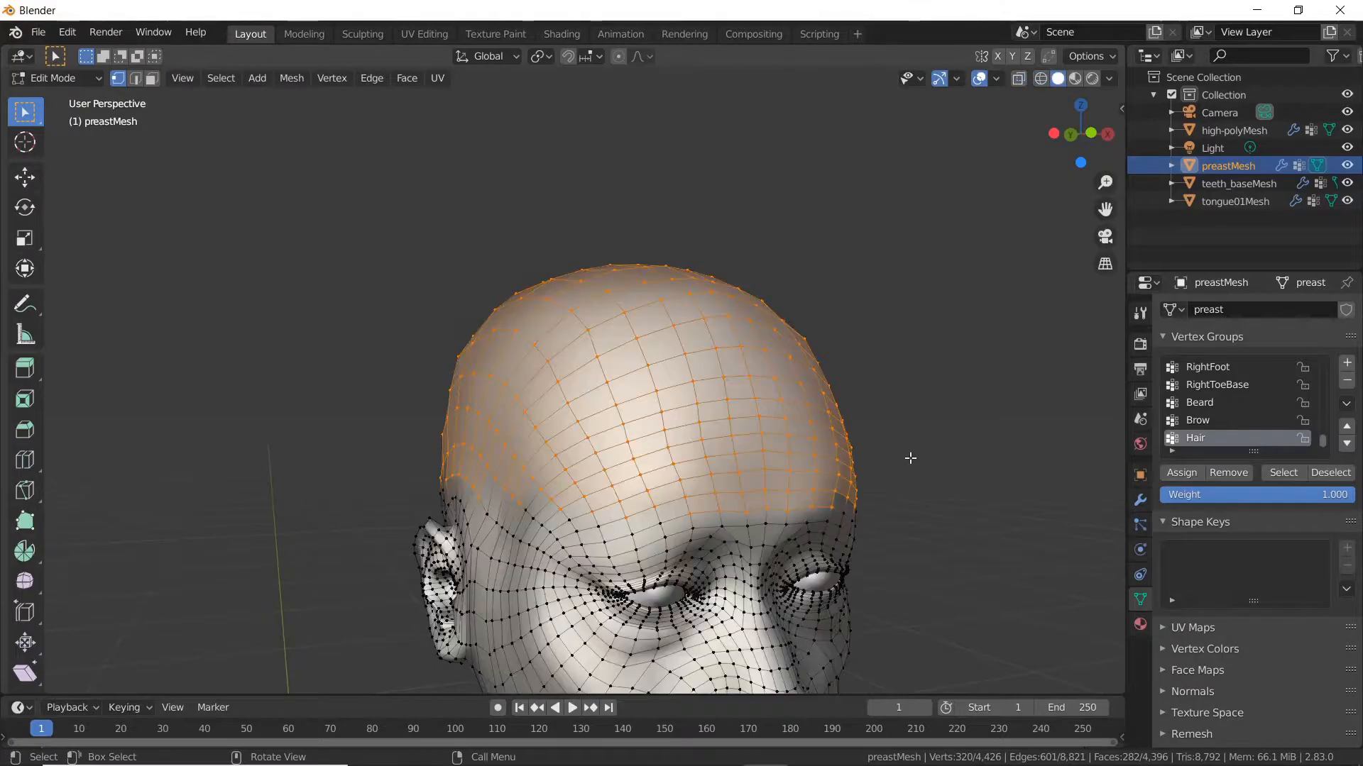
Step: Deselect the lower forehead vertices with Circle Select to shape the front hairline
key(c)
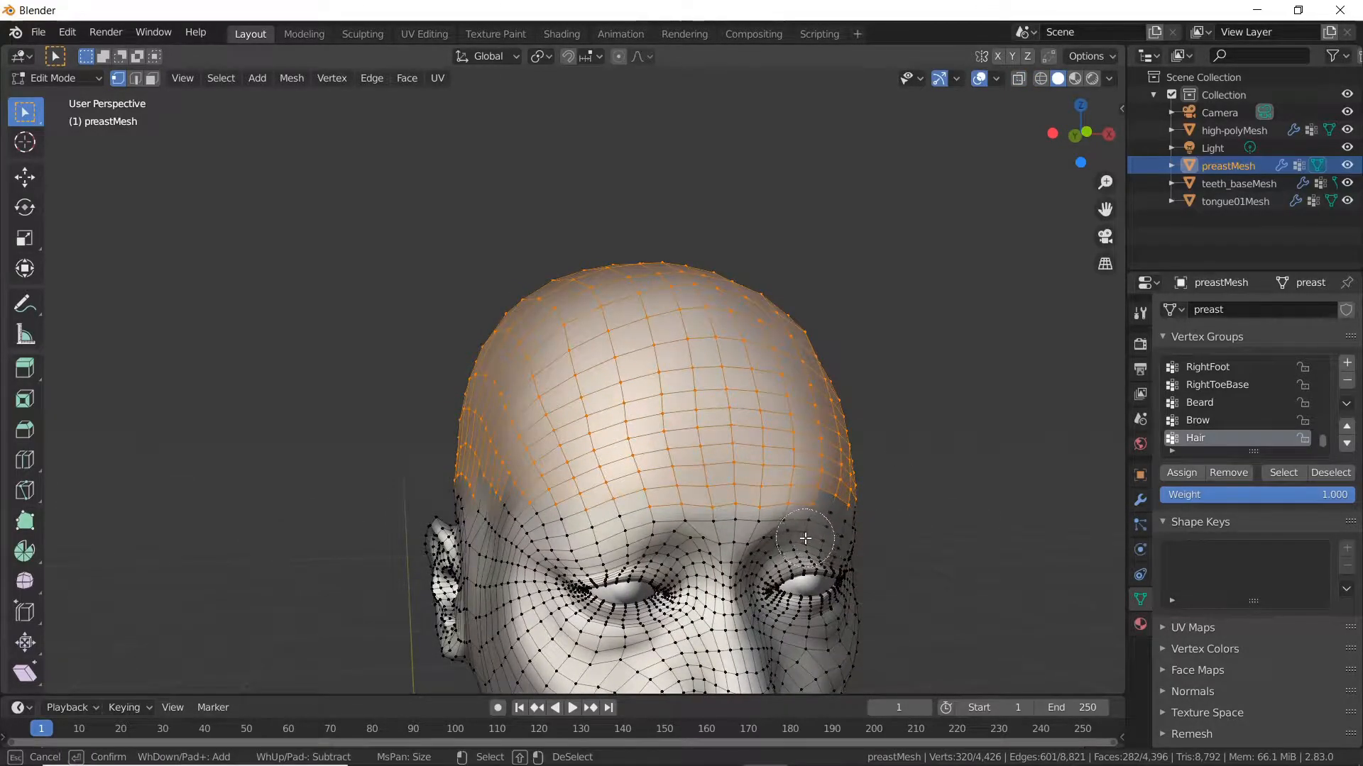
middle_drag(808, 518, 763, 487)
middle_drag(594, 497, 578, 531)
middle_drag(758, 468, 849, 511)
key(Escape)
Step: Extend the scalp selection down the back of the head and around its side with Circle Select
middle_drag(955, 541, 556, 528)
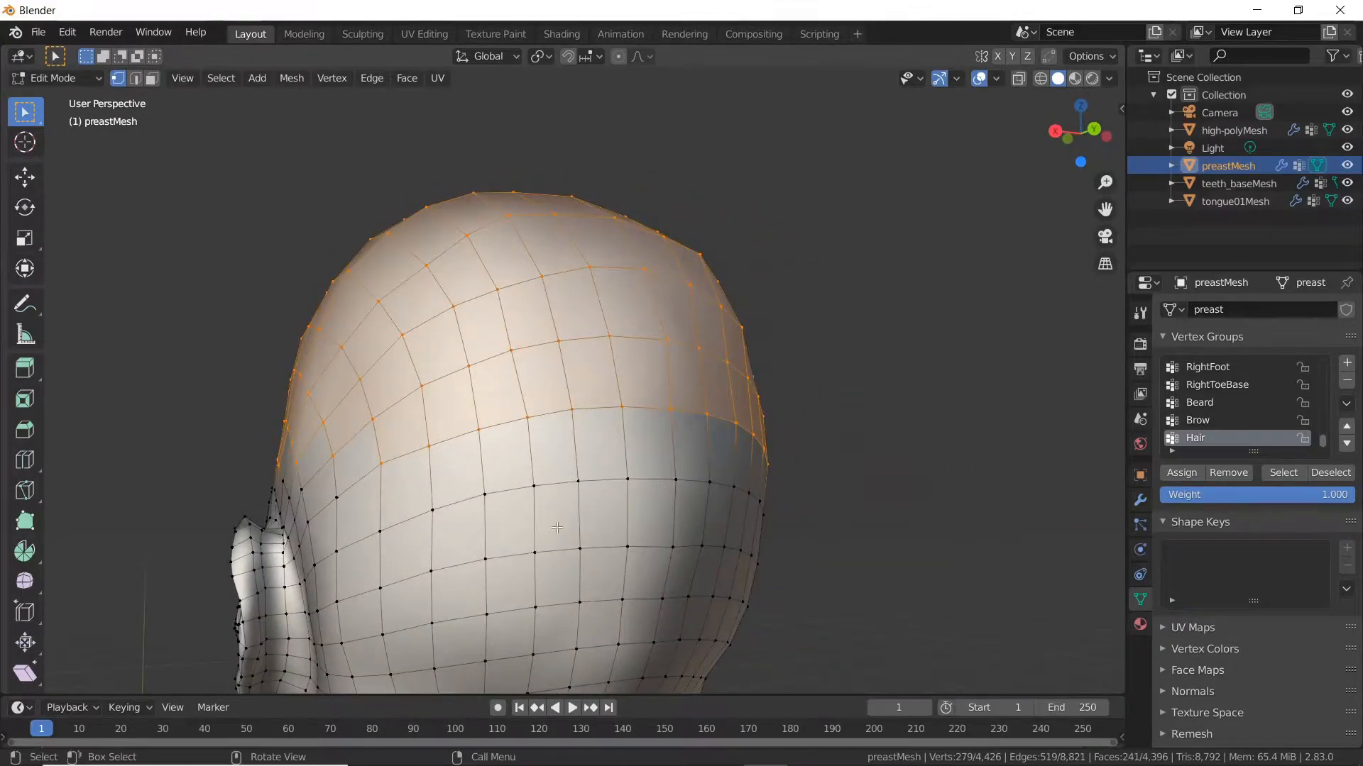
key(c)
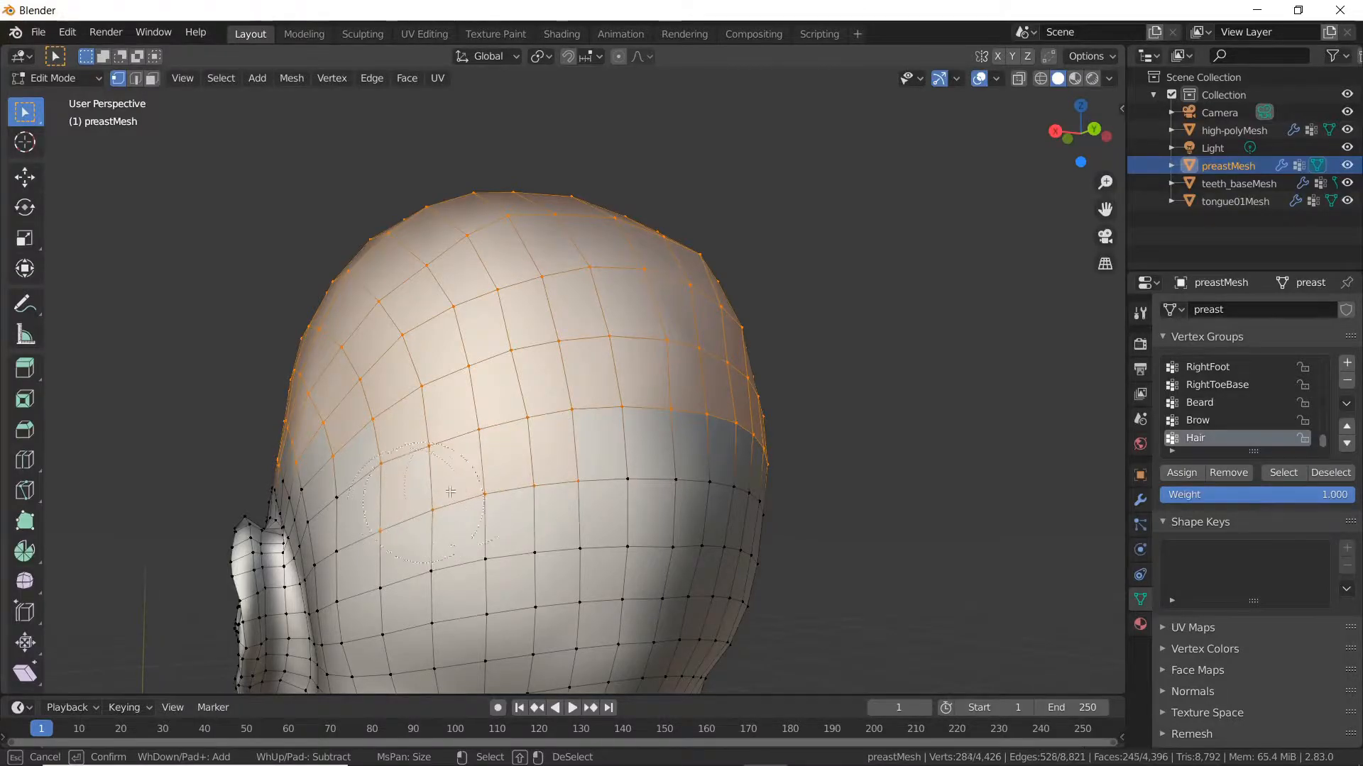
drag(622, 453, 730, 442)
key(Escape)
middle_drag(837, 502, 383, 545)
key(c)
mouse_move(354, 510)
mouse_down()
mouse_move(514, 529)
mouse_move(514, 560)
mouse_move(484, 553)
mouse_move(522, 575)
mouse_move(433, 582)
mouse_move(227, 543)
mouse_up()
key(Escape)
Step: Fill in the remaining back and side areas of the scalp selection with Circle Select
middle_drag(809, 539, 967, 520)
key(c)
mouse_move(787, 525)
mouse_down()
mouse_move(802, 511)
mouse_move(752, 514)
mouse_move(773, 543)
mouse_move(629, 497)
mouse_up()
drag(498, 426, 458, 416)
mouse_move(513, 460)
mouse_down()
mouse_move(699, 621)
mouse_move(621, 585)
mouse_up()
mouse_move(534, 600)
mouse_down()
mouse_move(625, 653)
mouse_move(821, 593)
mouse_up()
key(Escape)
mouse_move(958, 556)
middle_down()
mouse_move(838, 523)
mouse_move(848, 531)
middle_up()
key(c)
mouse_move(432, 551)
mouse_down()
mouse_move(582, 550)
mouse_move(432, 520)
mouse_up()
key(Escape)
Step: Assign the selected scalp vertices to the Hair vertex group with weight 1.000 and return to Object Mode
middle_drag(693, 456, 958, 466)
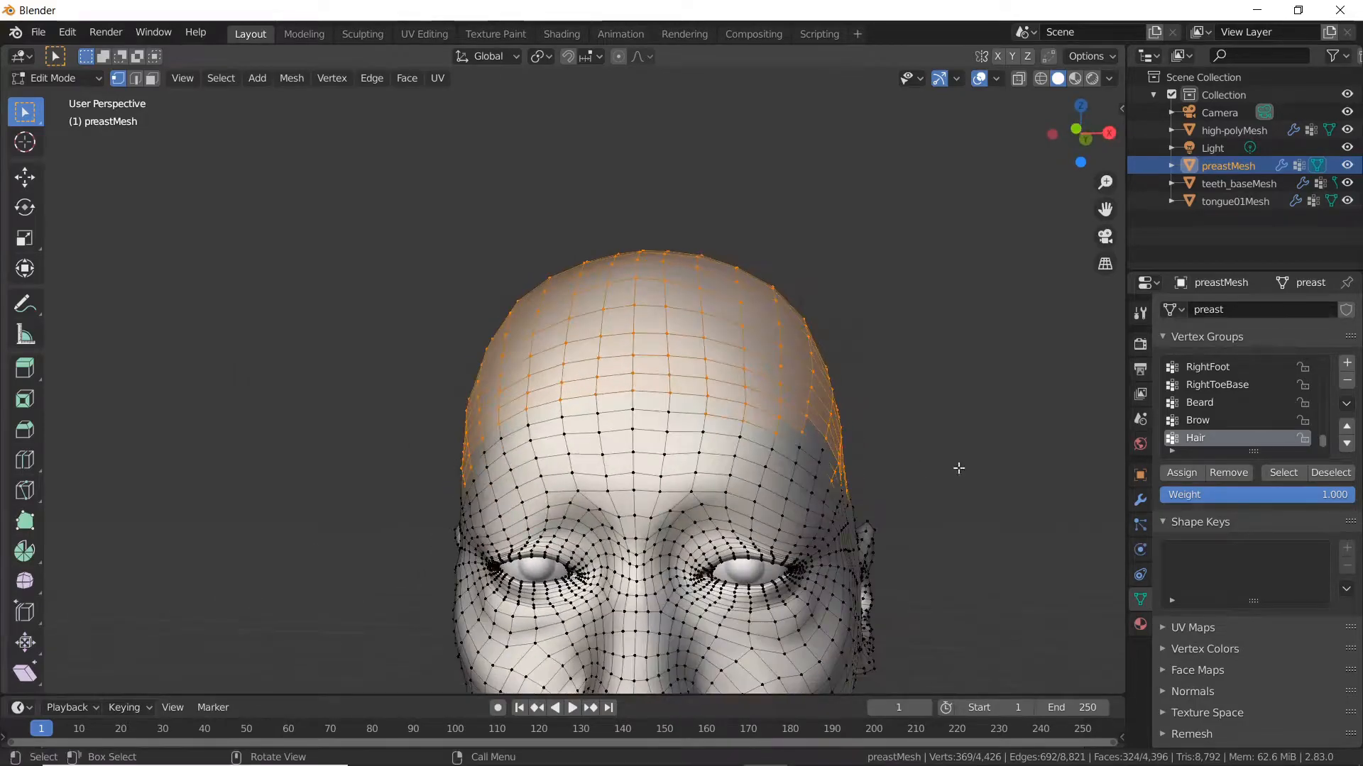
click(1185, 474)
key(Tab)
Step: Add a particle system to preastMesh and set its type to Hair
middle_drag(715, 517, 615, 412)
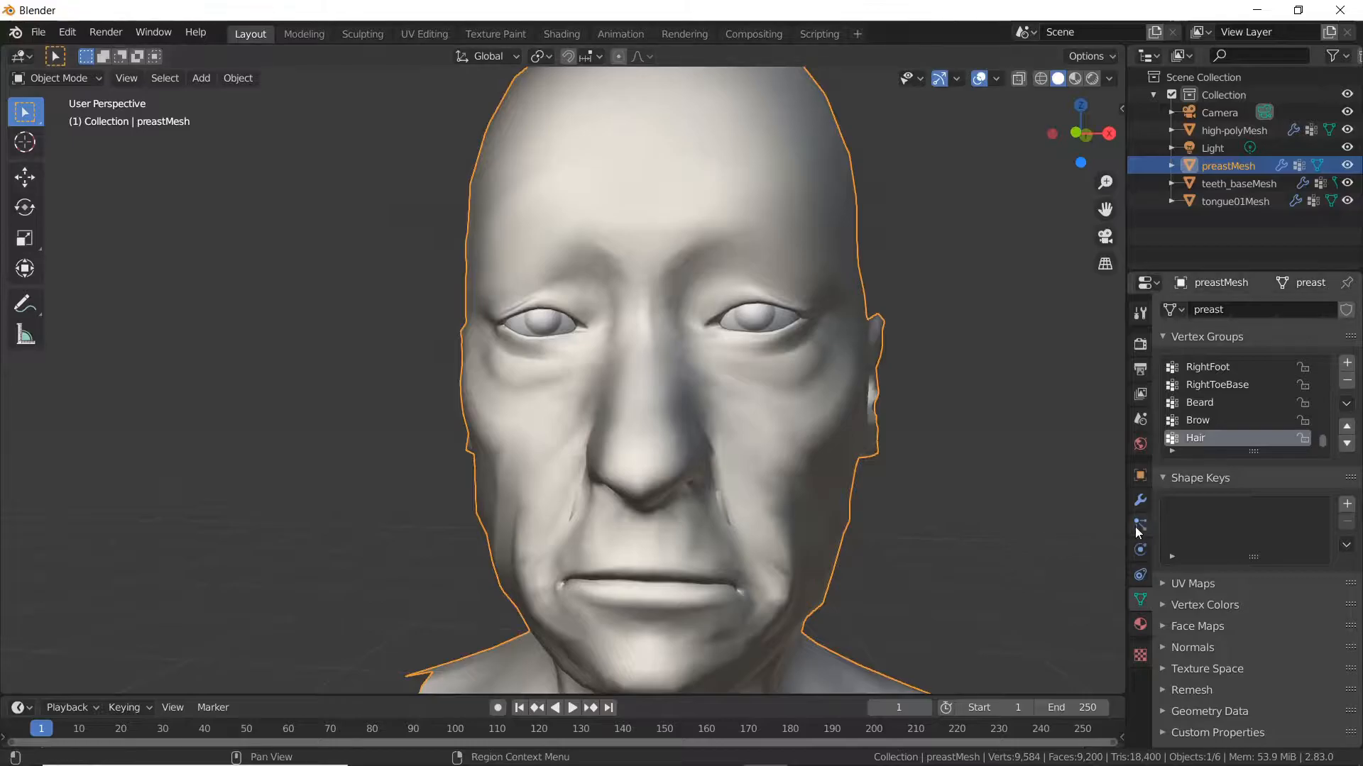
scroll(806, 335, down, 1)
shift+middle_drag(810, 335, 747, 355)
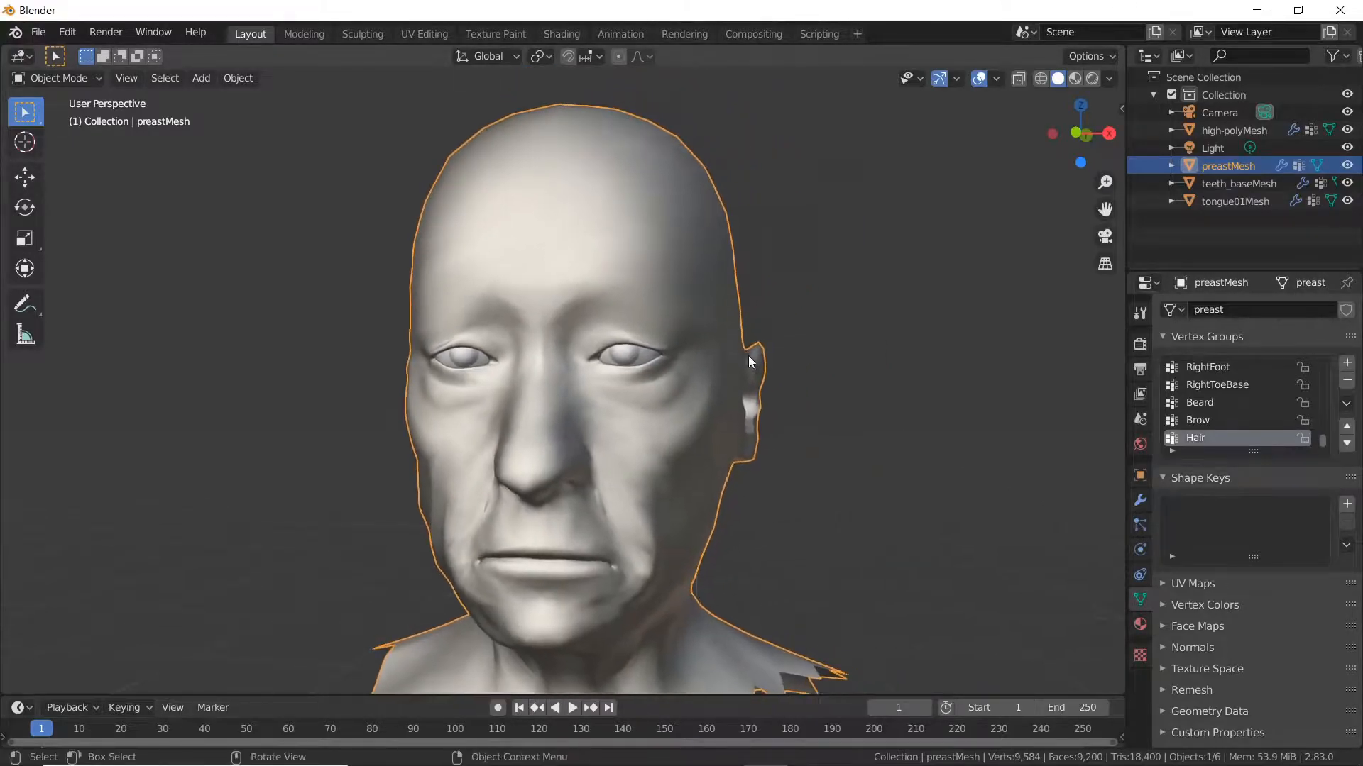
click(1139, 524)
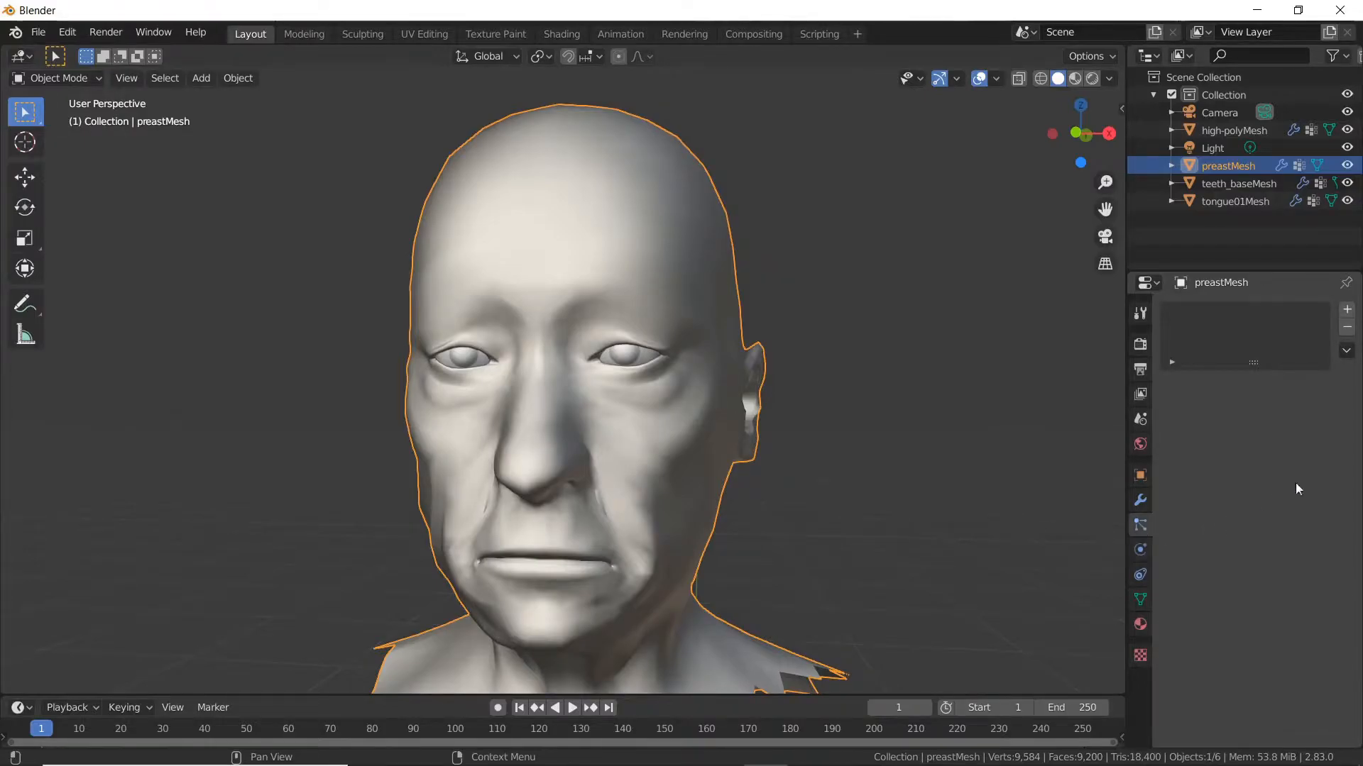
click(1347, 310)
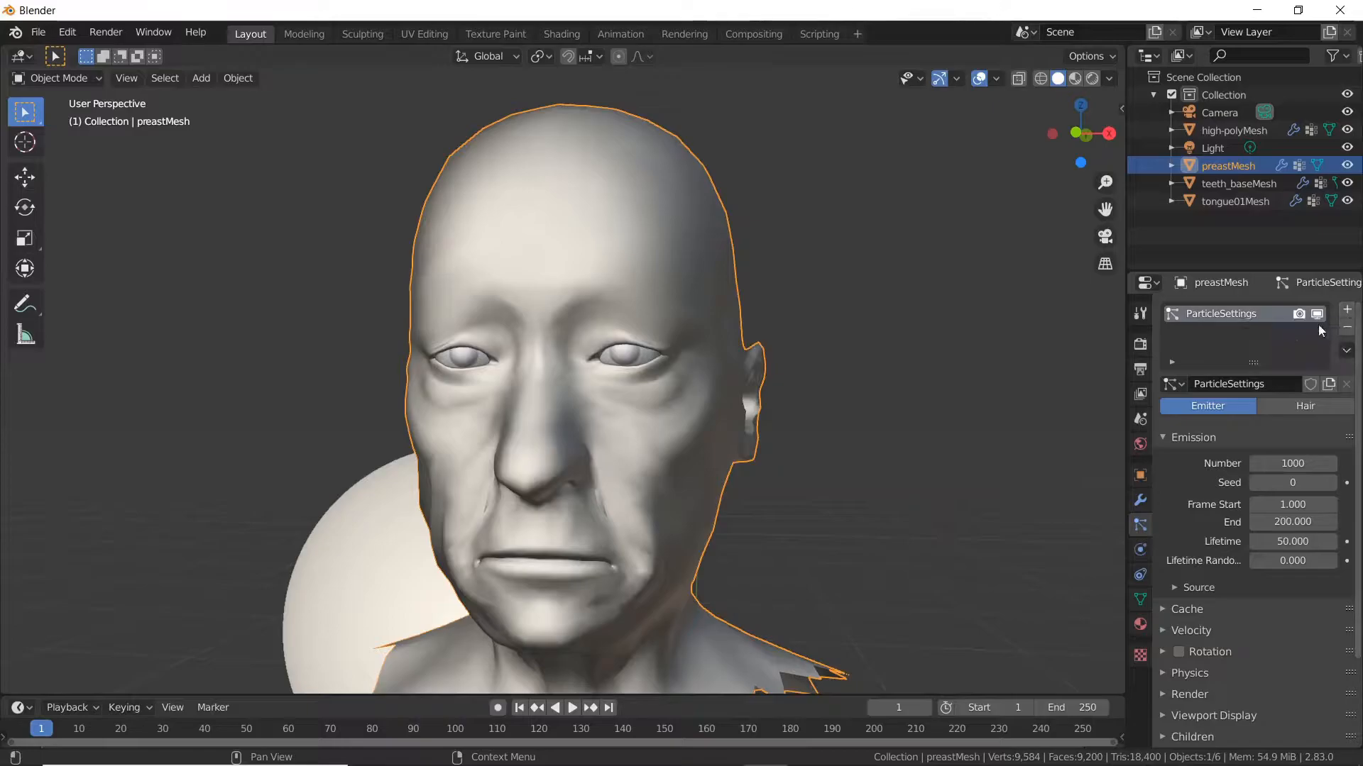
click(1301, 406)
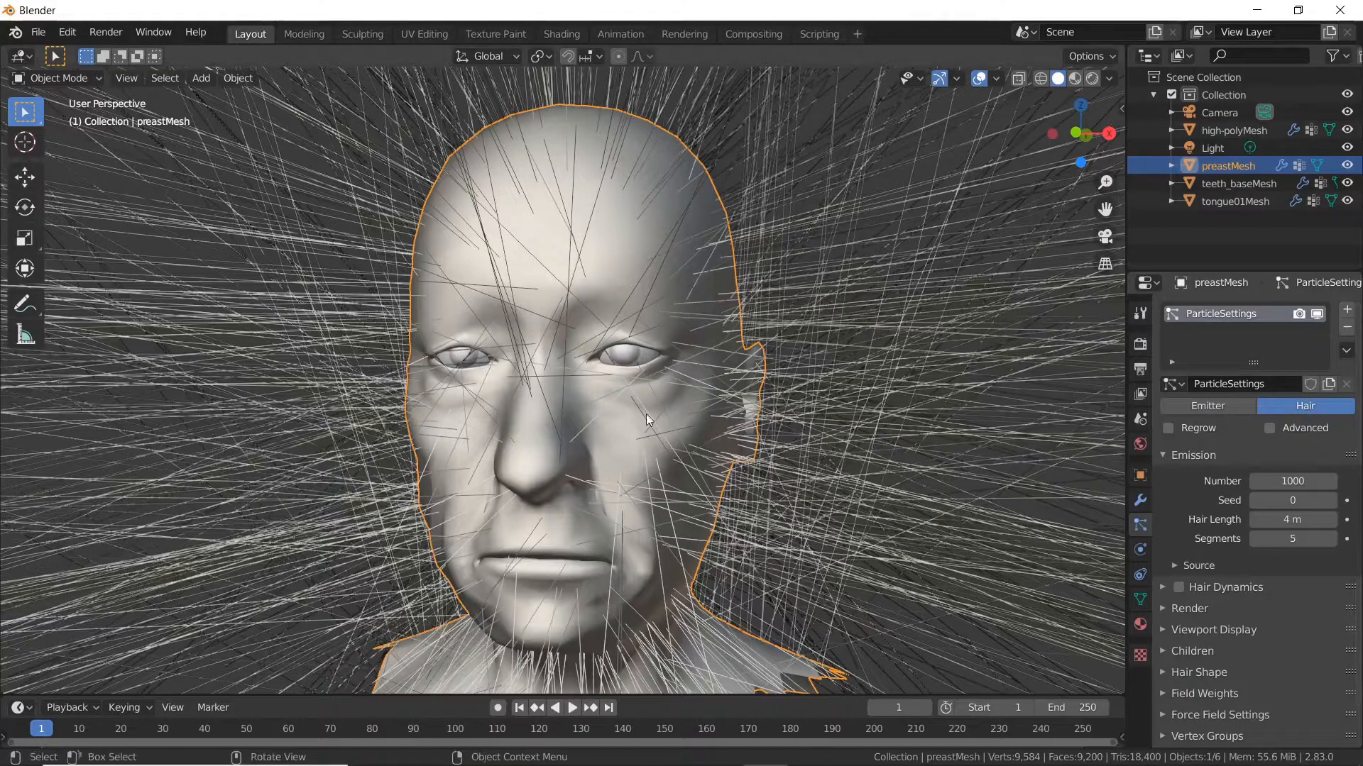
Step: Set the particle system's density vertex group to Hair and check the hair placement around the head
scroll(1198, 544, down, 2)
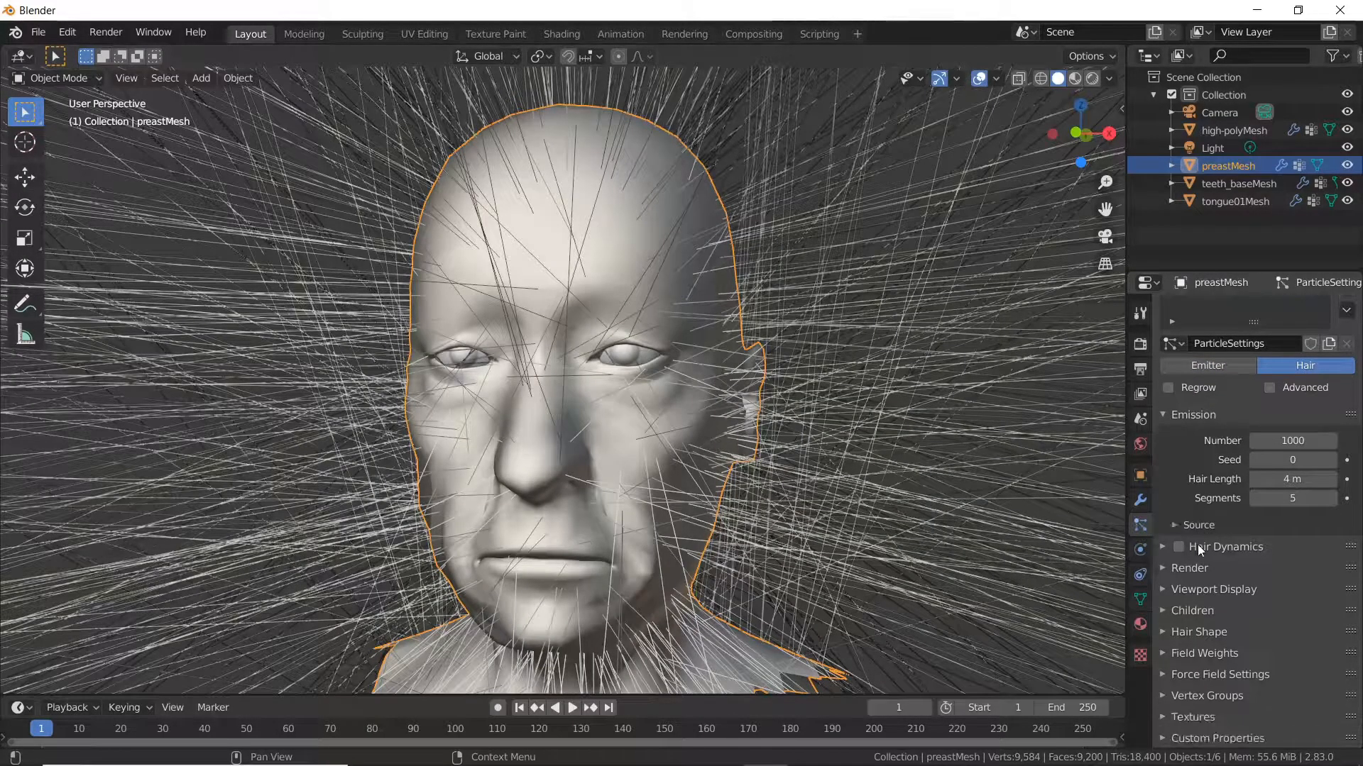
click(1165, 696)
scroll(1221, 681, down, 4)
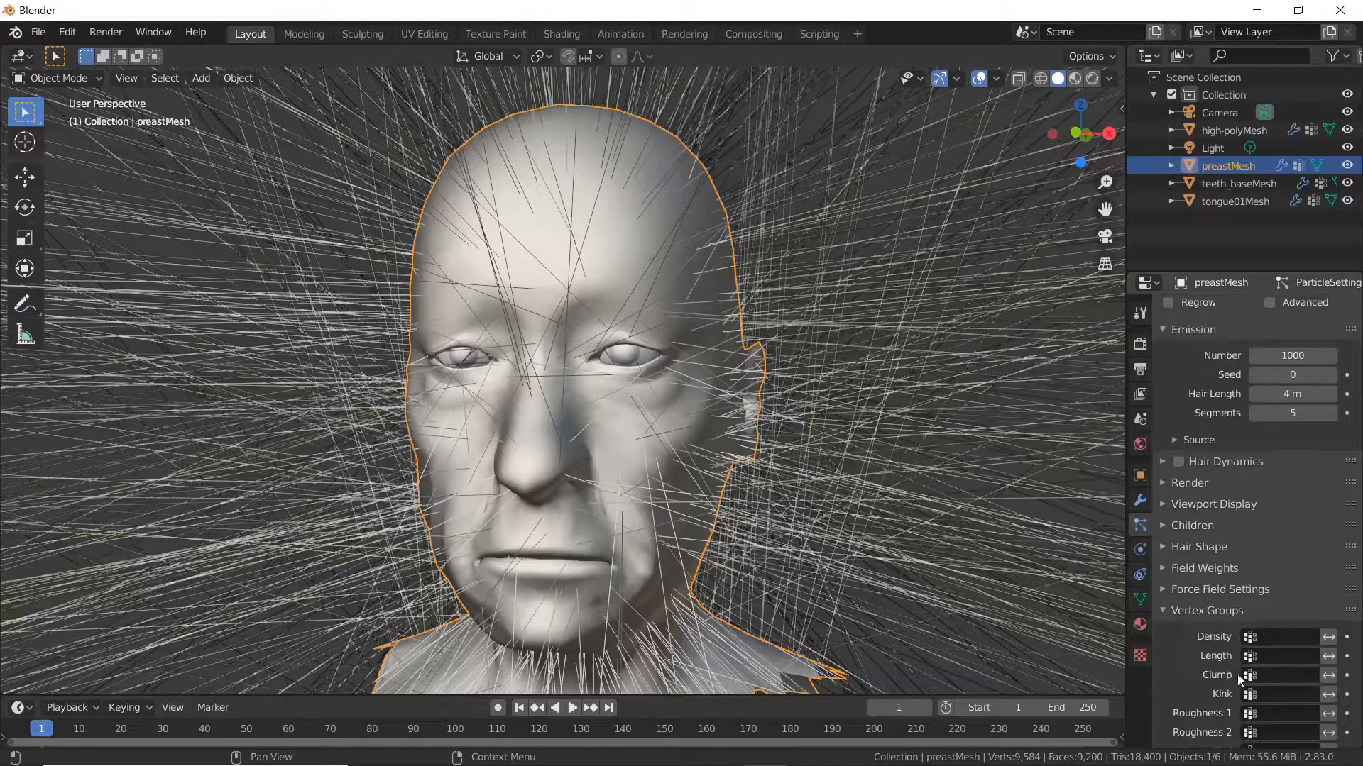
click(1275, 637)
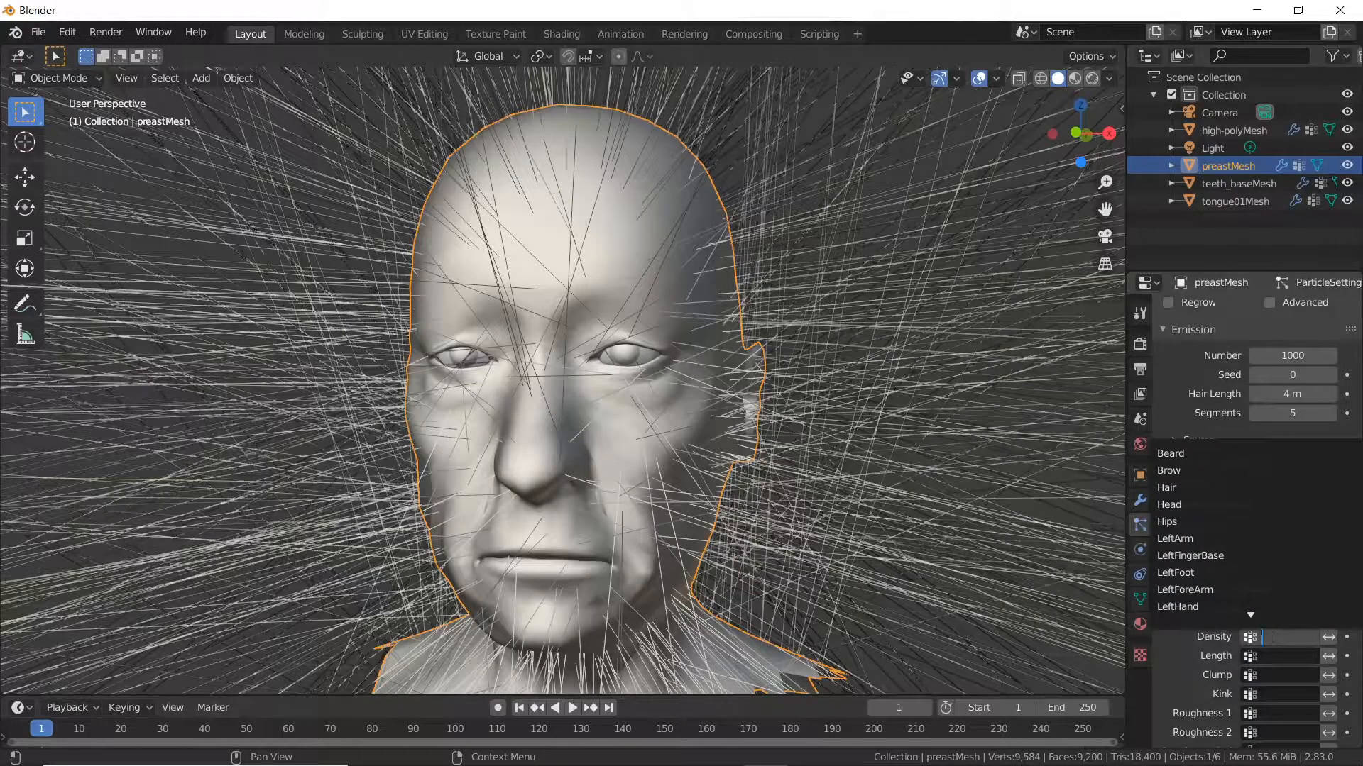
click(1198, 489)
middle_drag(389, 444, 698, 380)
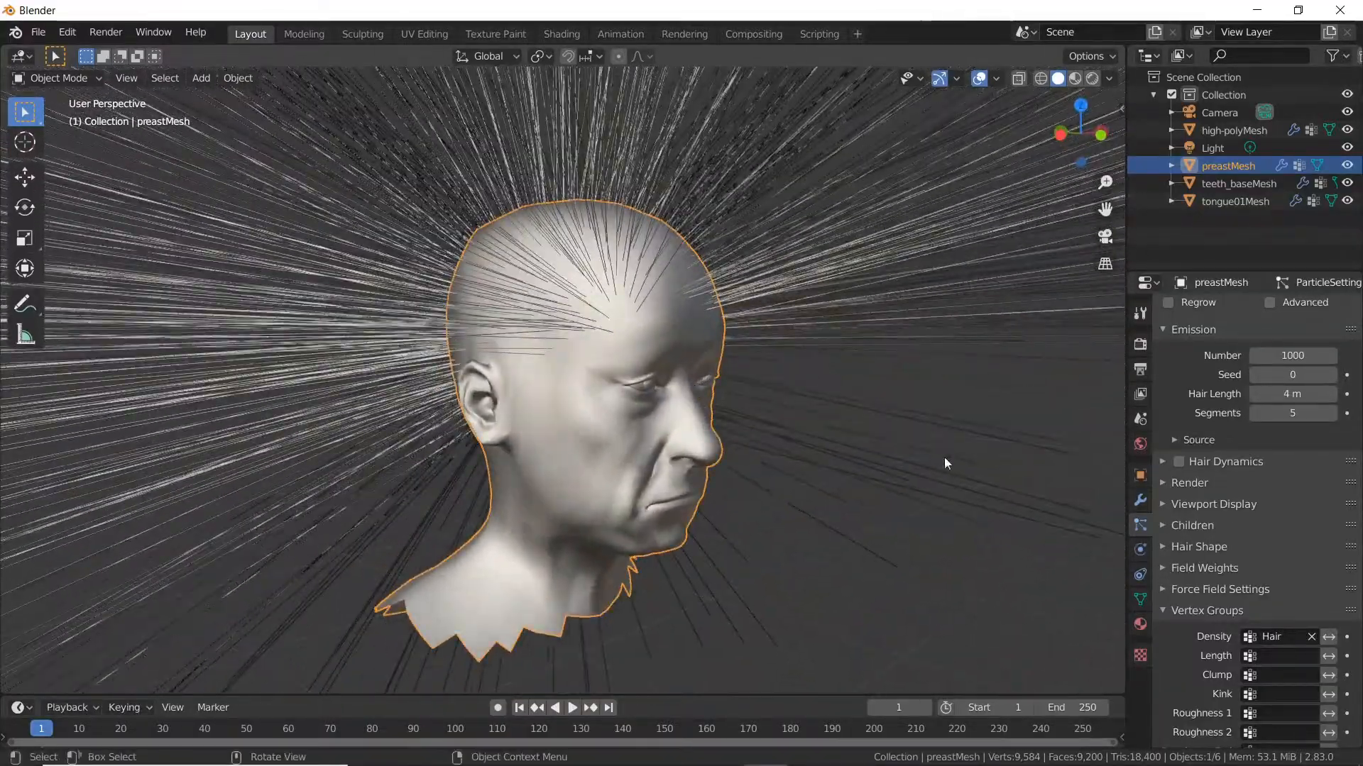
Step: Try hair lengths of 0.3 m and 0.1 m on the scalp particle system
scroll(1234, 495, up, 5)
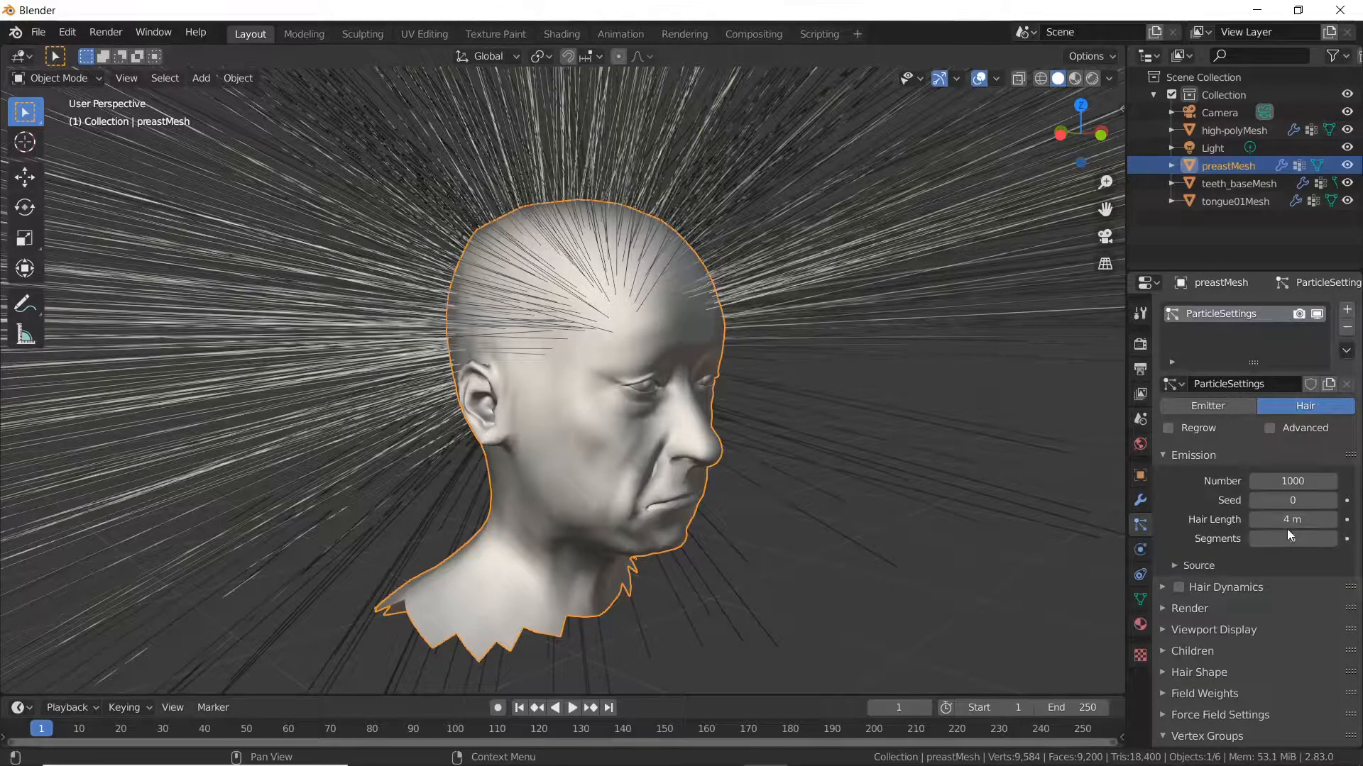
click(1290, 520)
text(0.3)
key(Return)
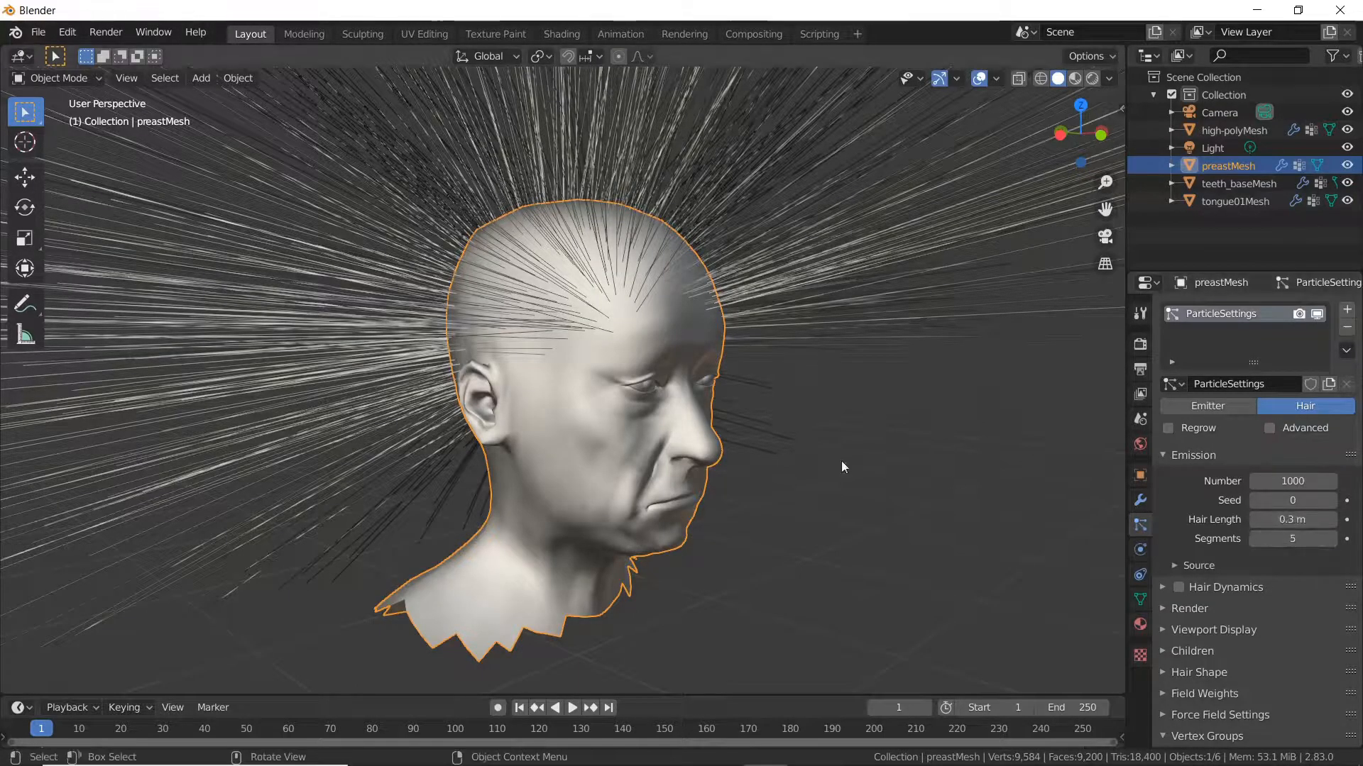
scroll(701, 437, down, 3)
scroll(701, 437, up, 3)
click(1282, 520)
text(0.)
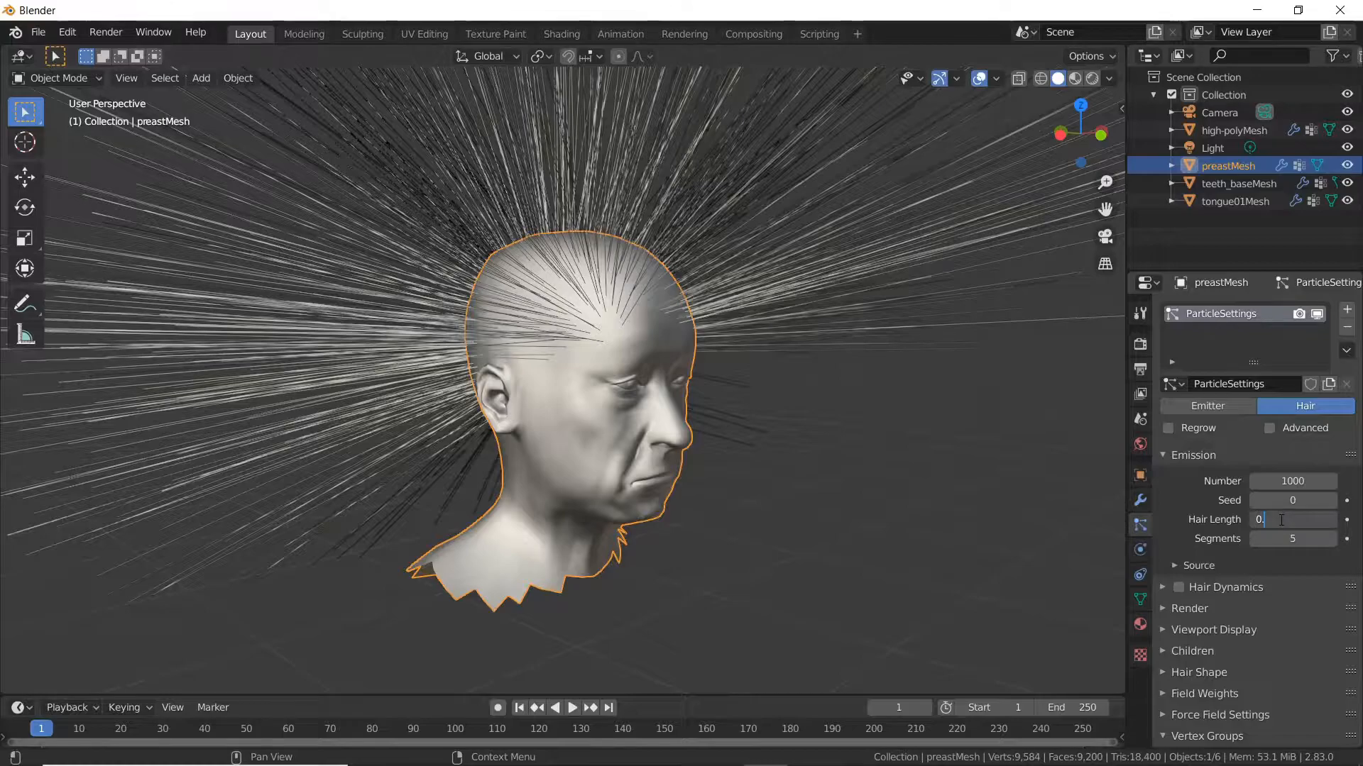
text(1)
key(Return)
Step: Set the scalp particle system's hair length to 0.02 m and check the hair from both sides of the head
middle_drag(921, 436, 611, 462)
click(1296, 520)
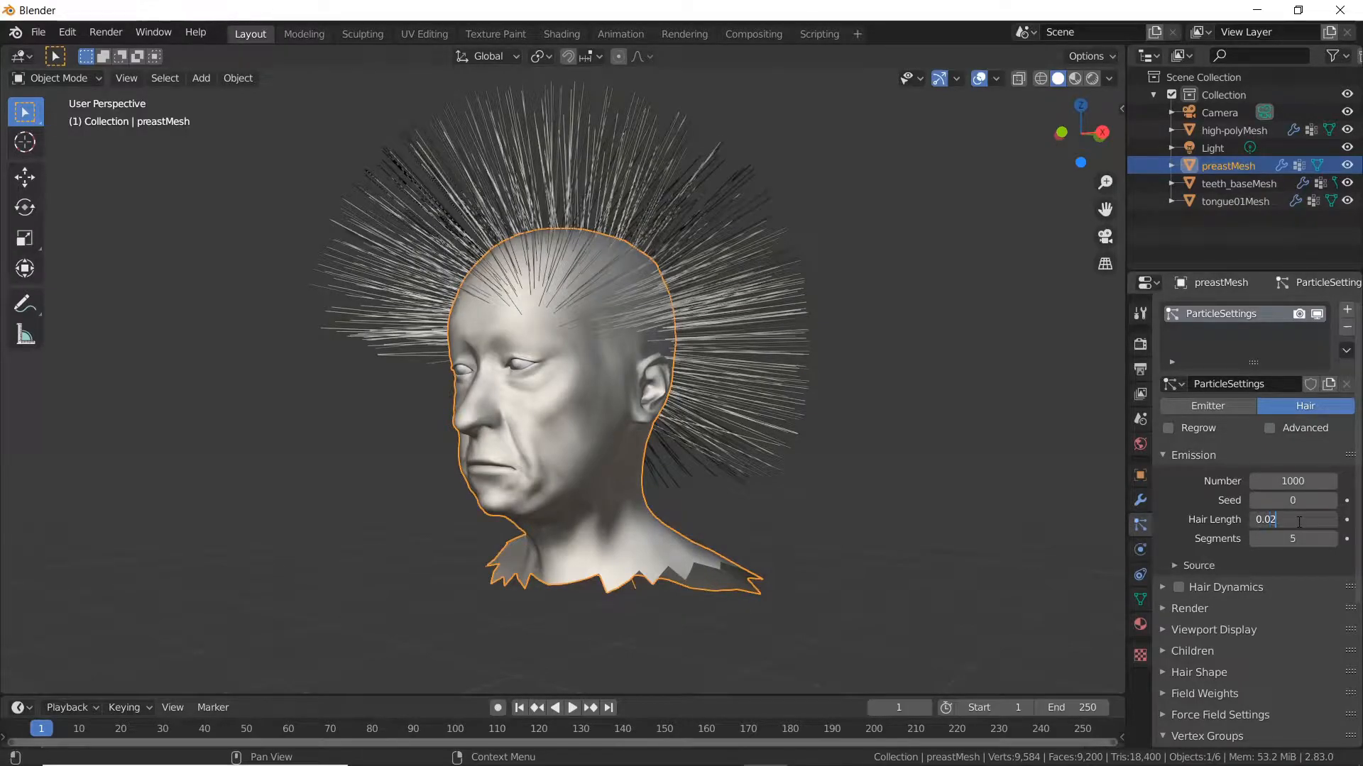
text(0.02)
key(Return)
middle_drag(639, 426, 767, 418)
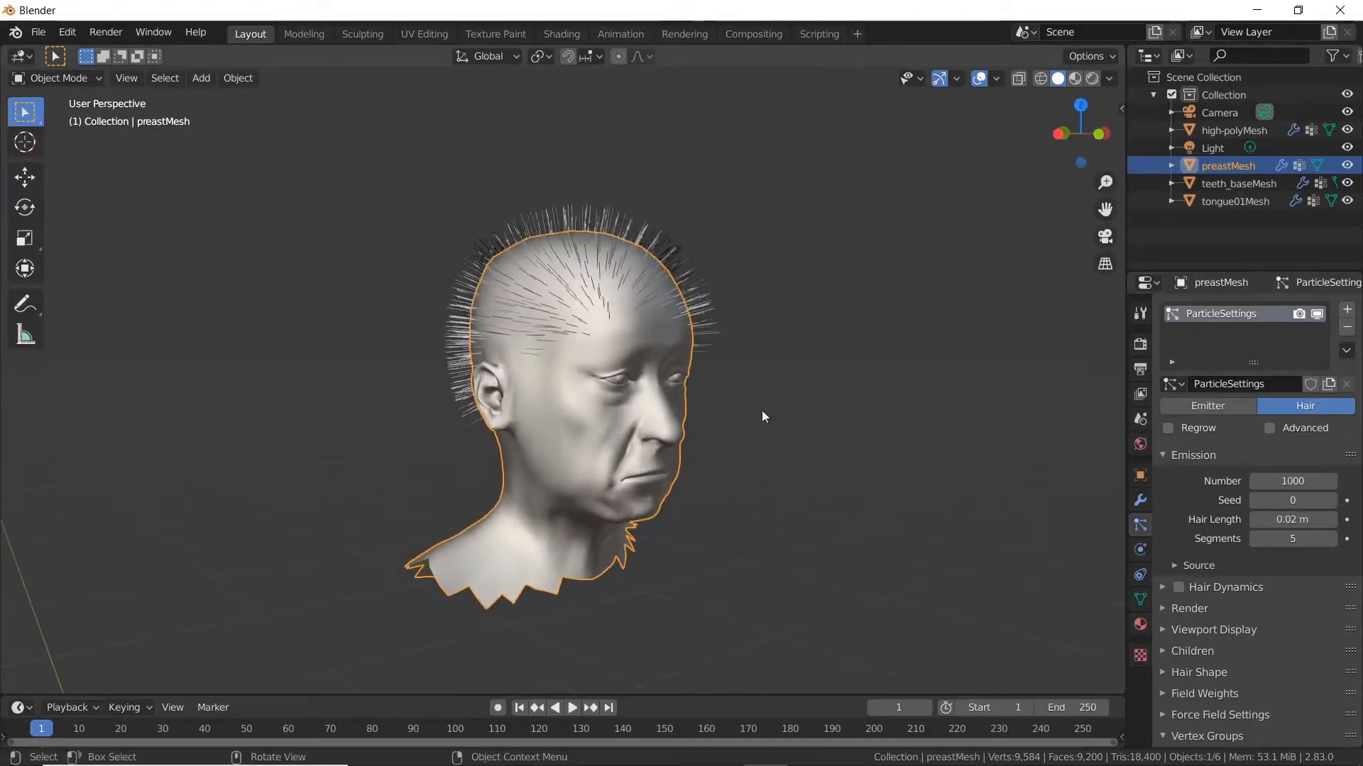
scroll(670, 386, up, 3)
middle_drag(670, 385, 744, 390)
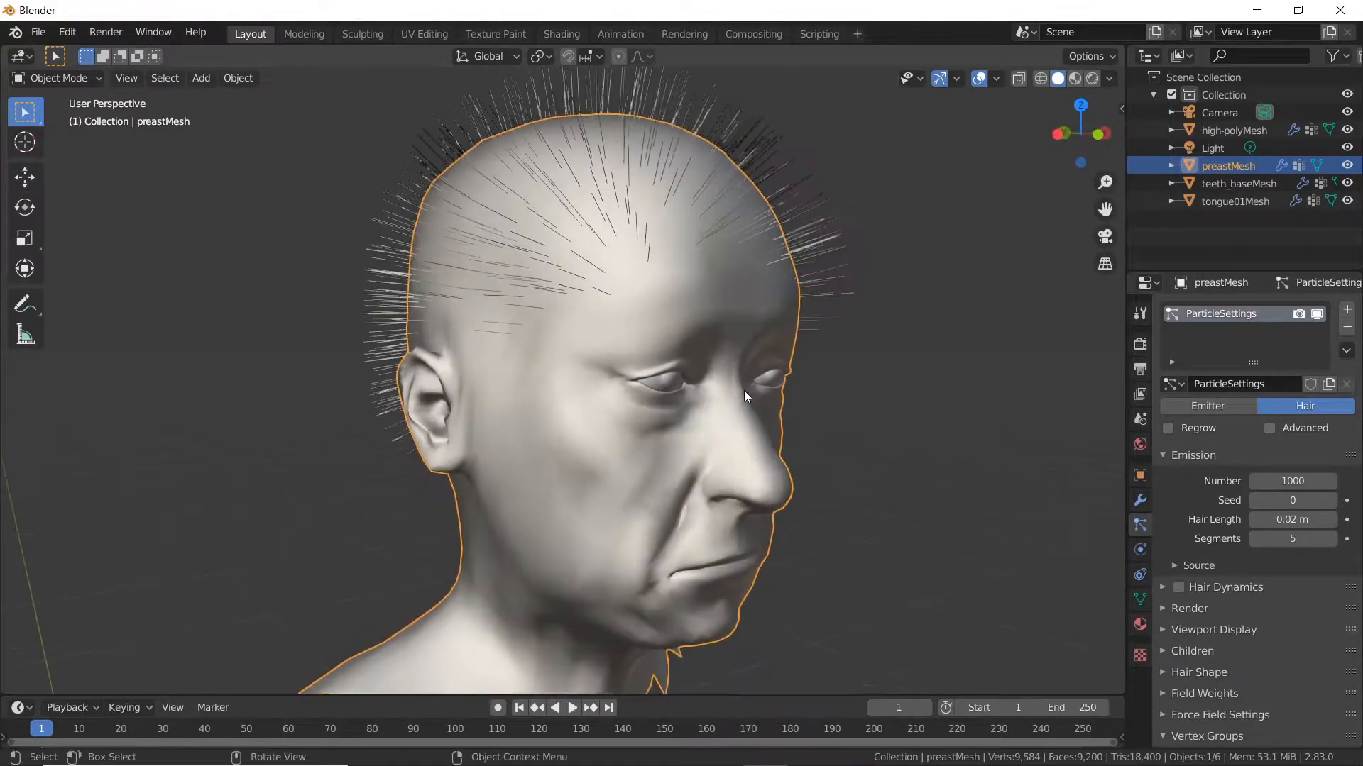
middle_drag(796, 440, 744, 455)
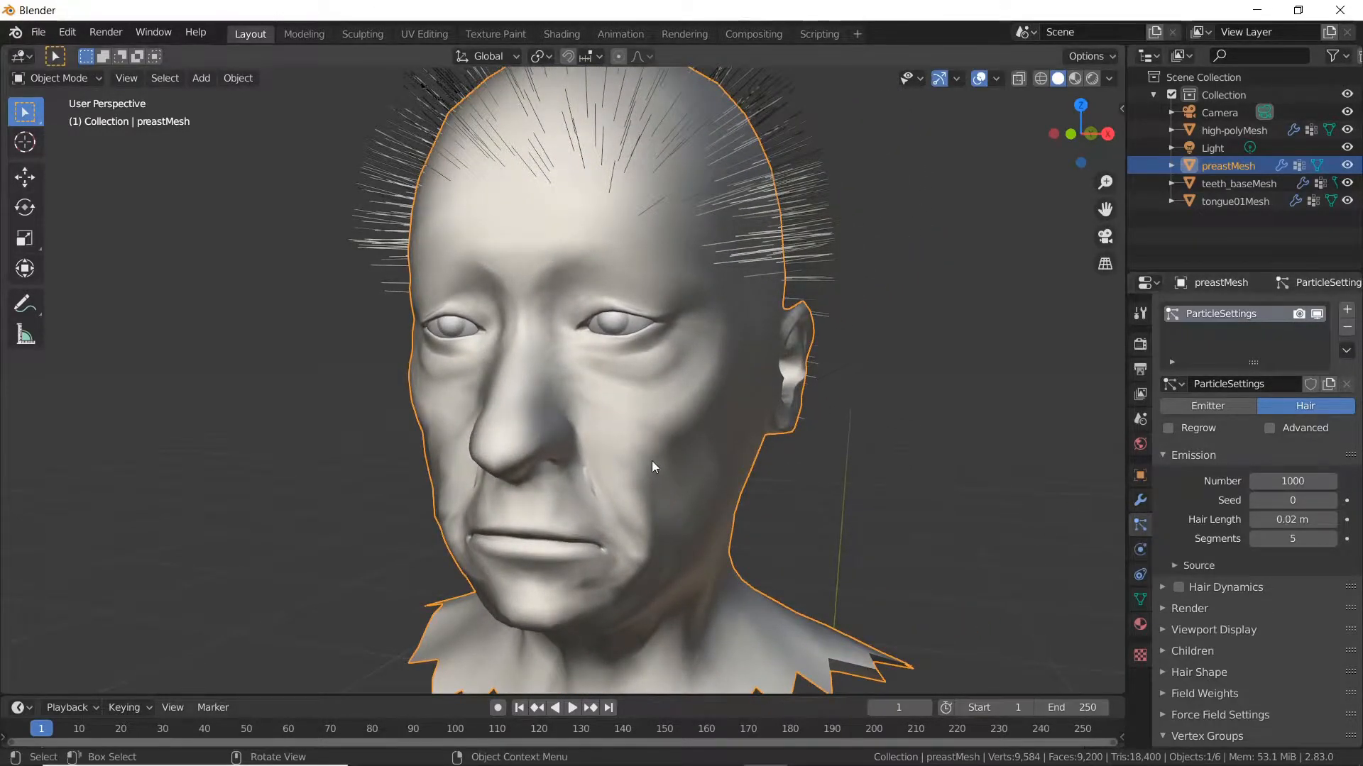
Step: Make preastMesh the active object again and rename its particle system to Hair
click(624, 475)
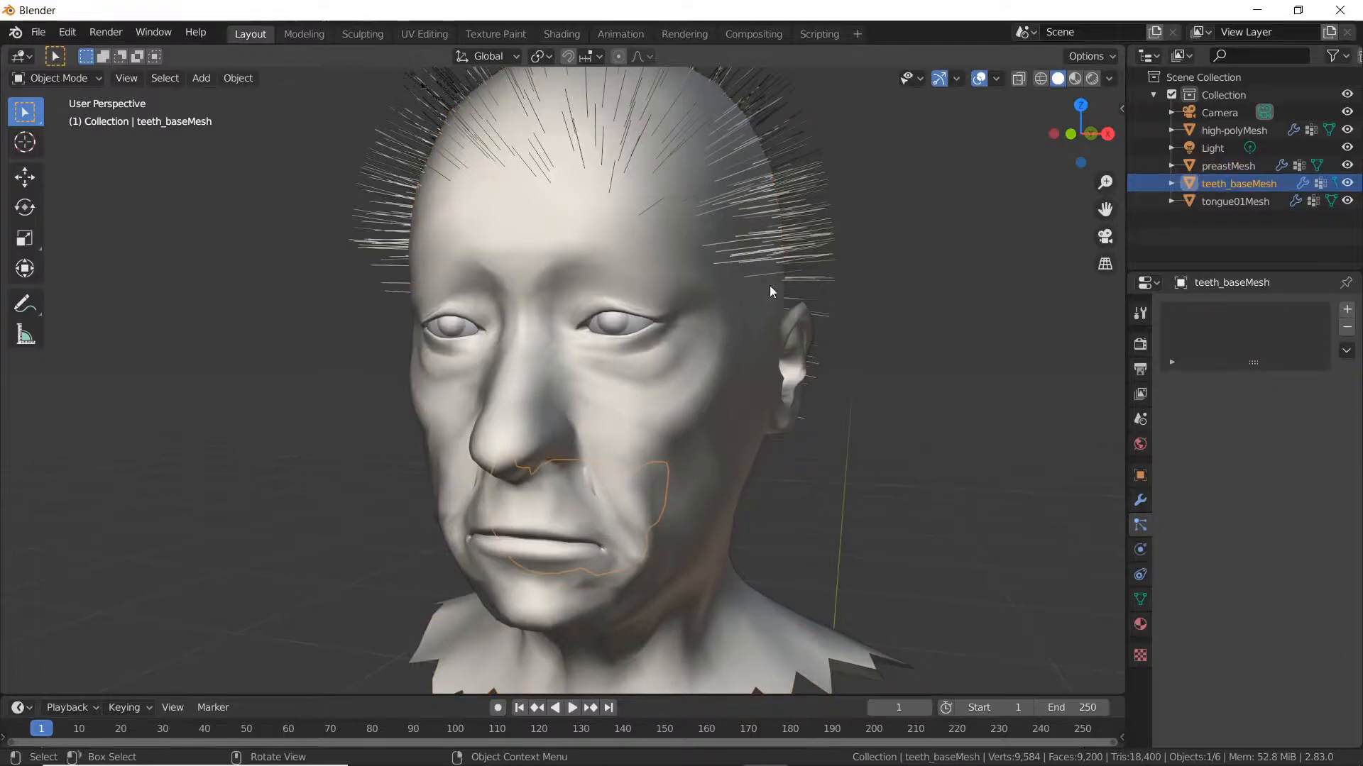
click(710, 291)
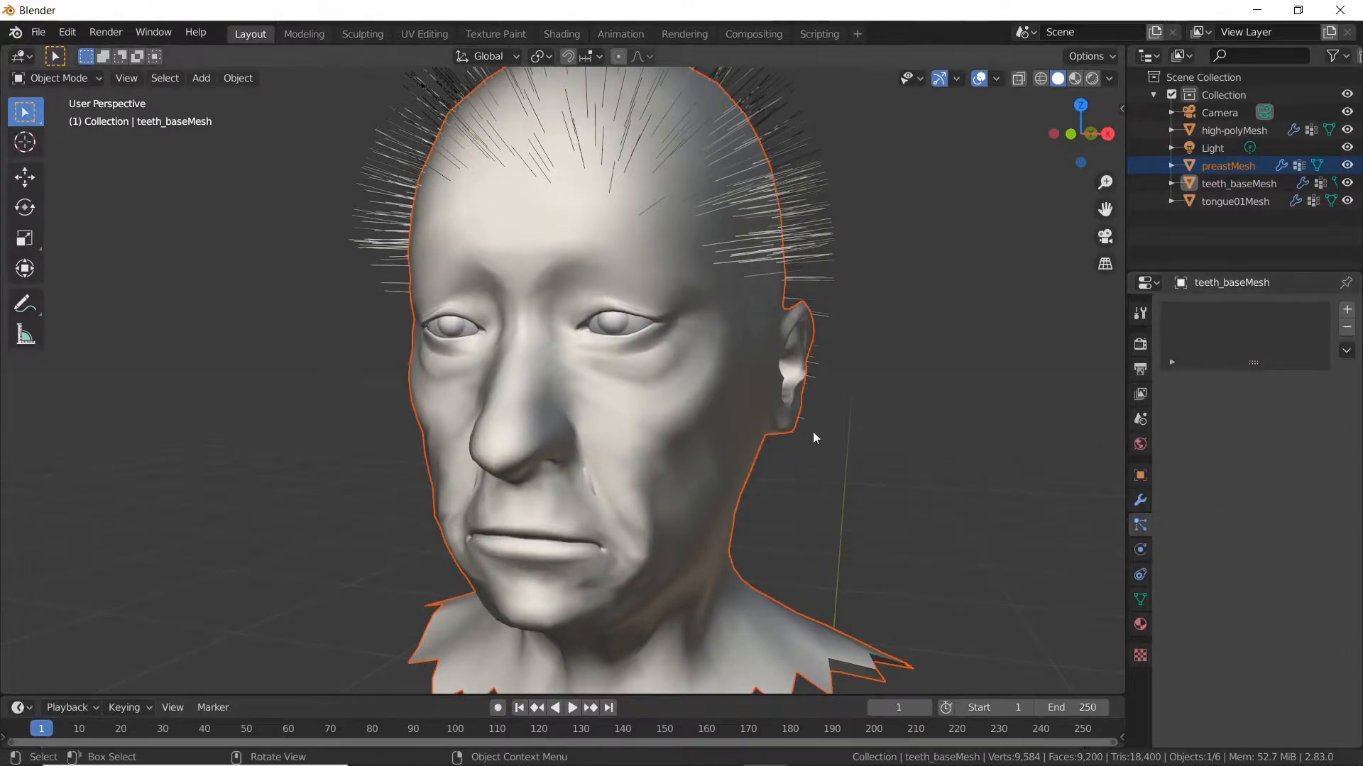
click(697, 308)
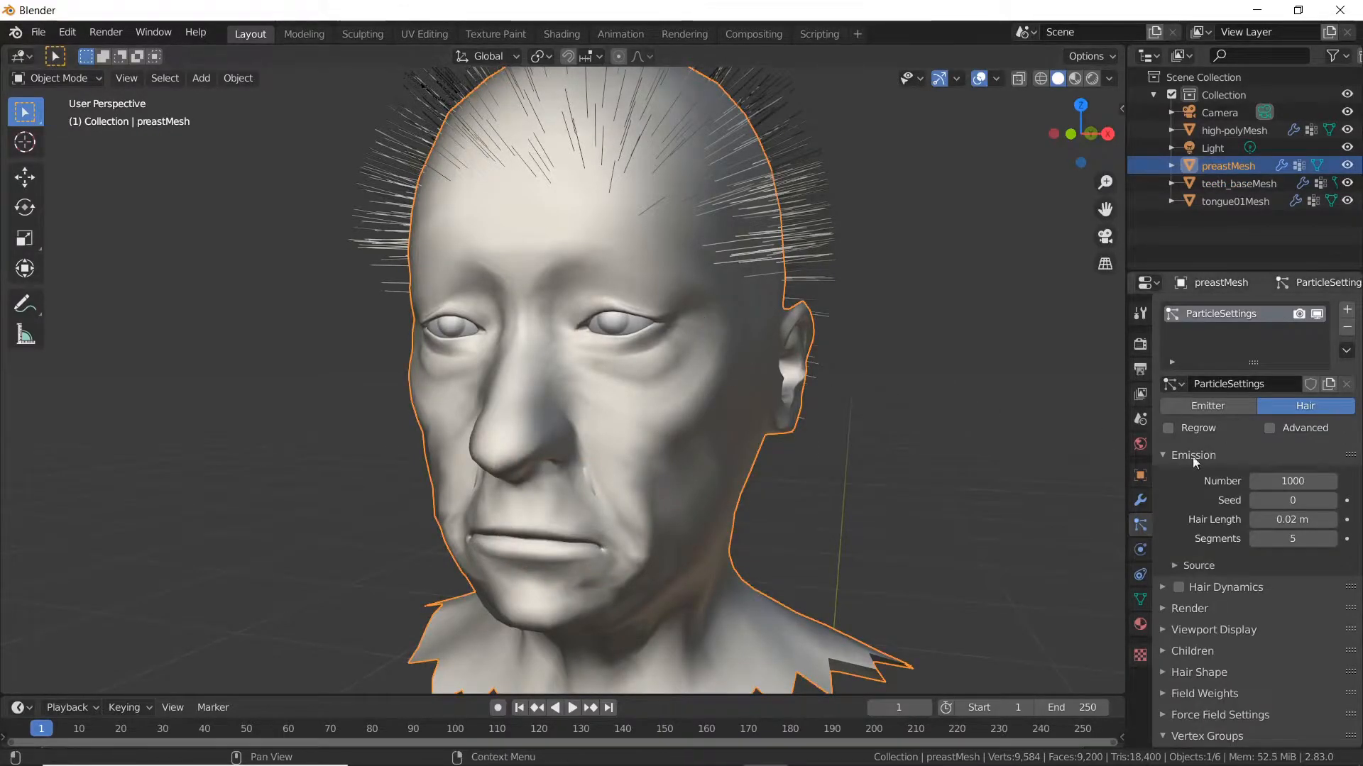
double_click(1229, 309)
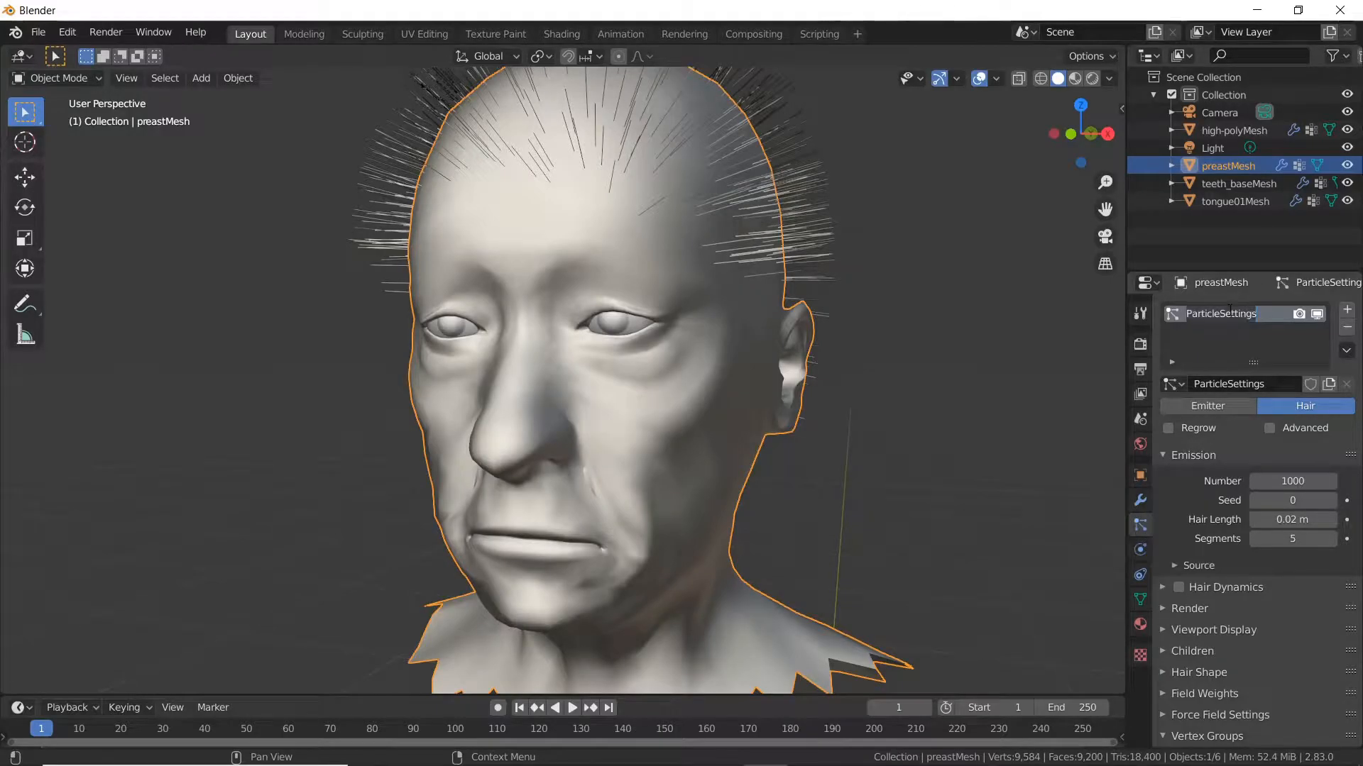
text(Hair)
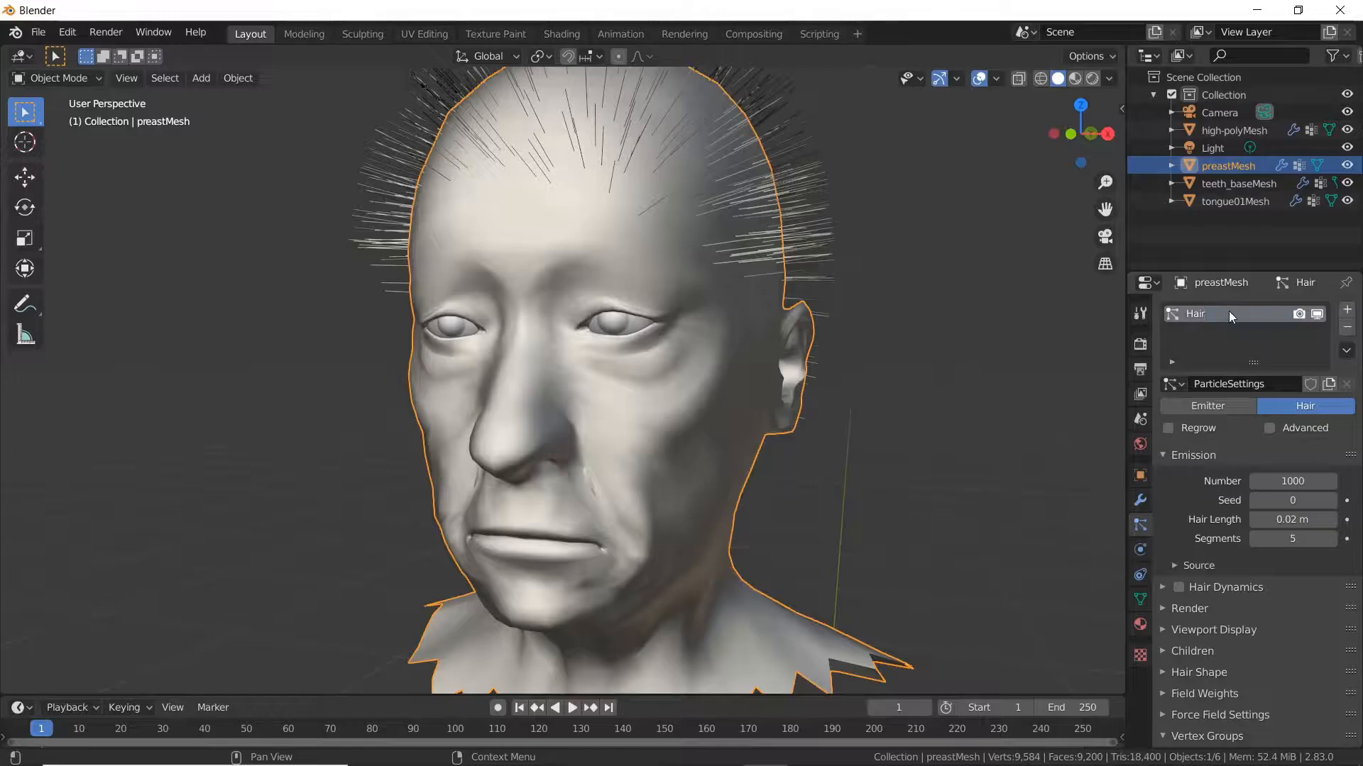
Step: Add a second particle system of type Hair to preastMesh and set its density vertex group to Brow
click(1347, 310)
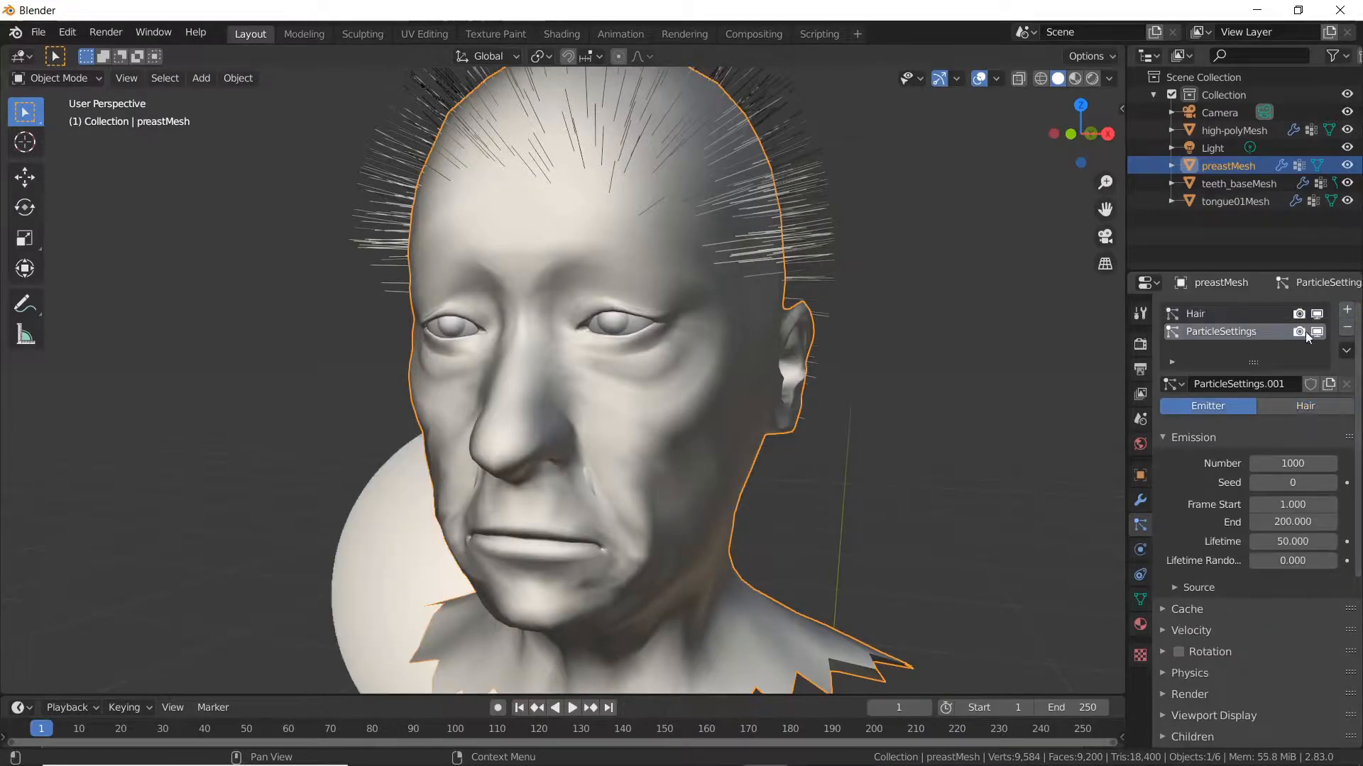
click(1305, 405)
scroll(1249, 472, down, 3)
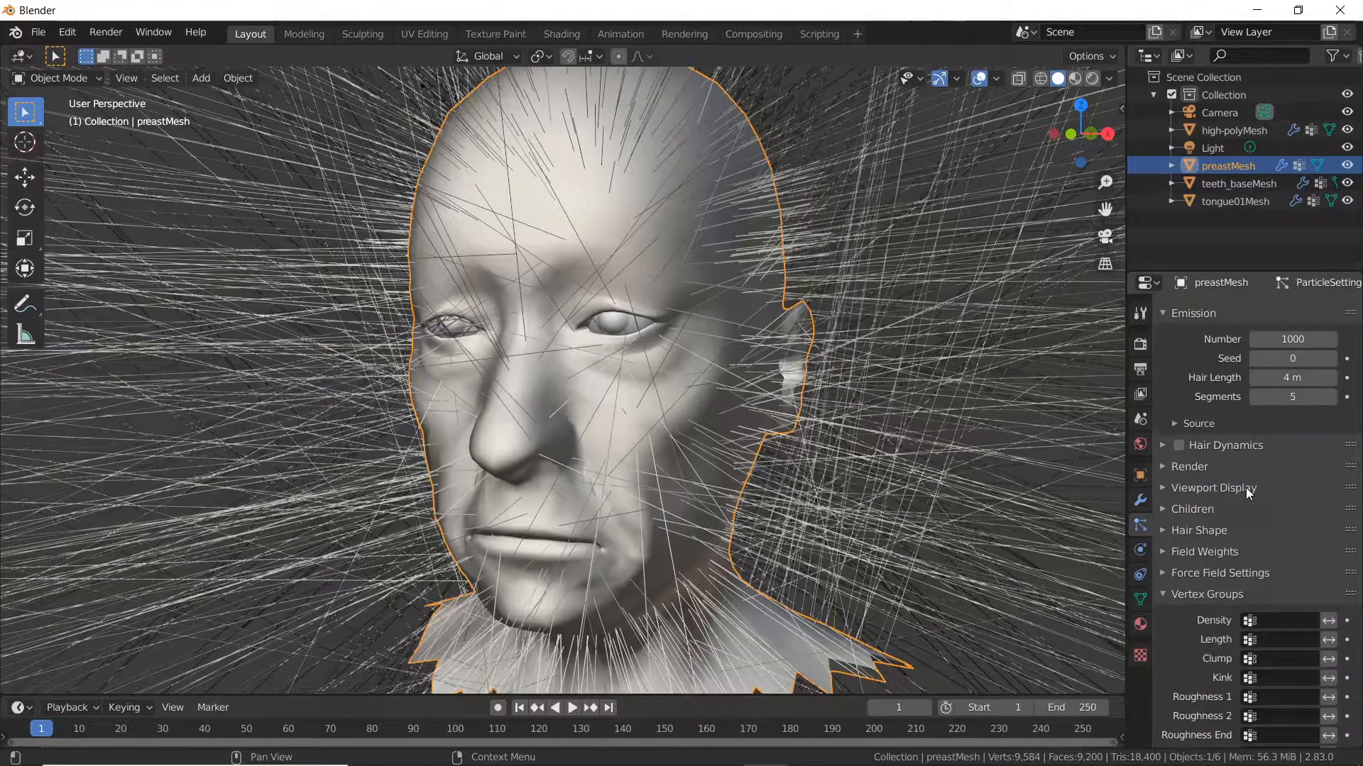
scroll(1246, 487, down, 2)
click(1275, 556)
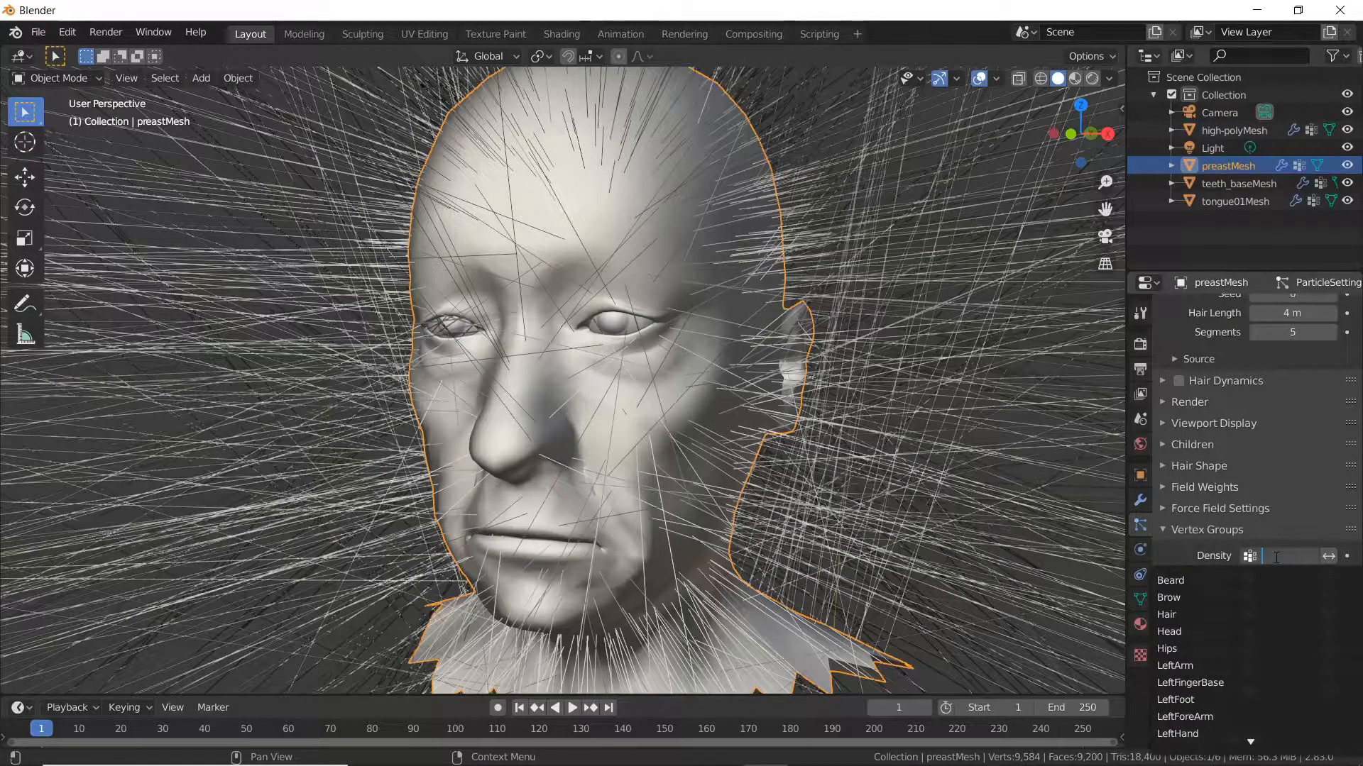
click(1181, 597)
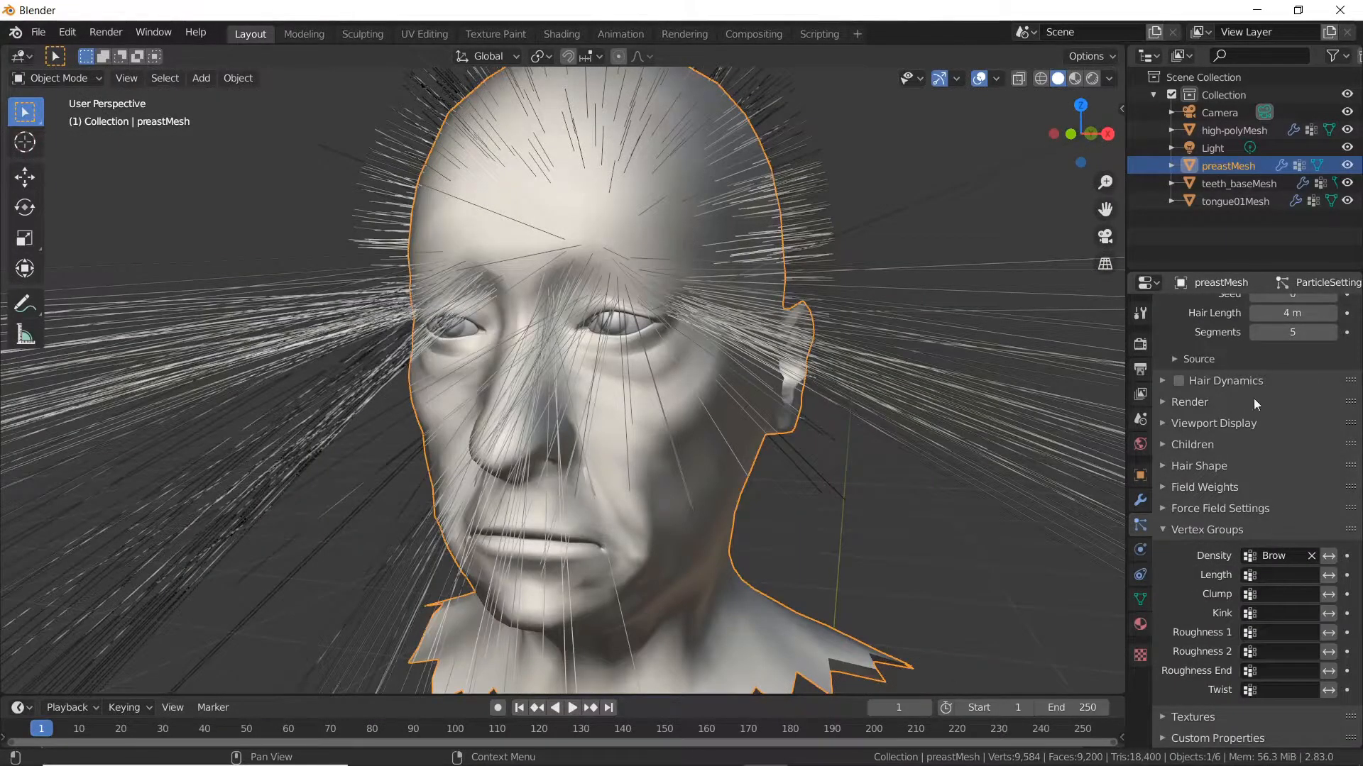
Step: Try a hair length of 0.01 m on the brow particle system
scroll(1234, 437, up, 6)
click(1300, 521)
text(0)
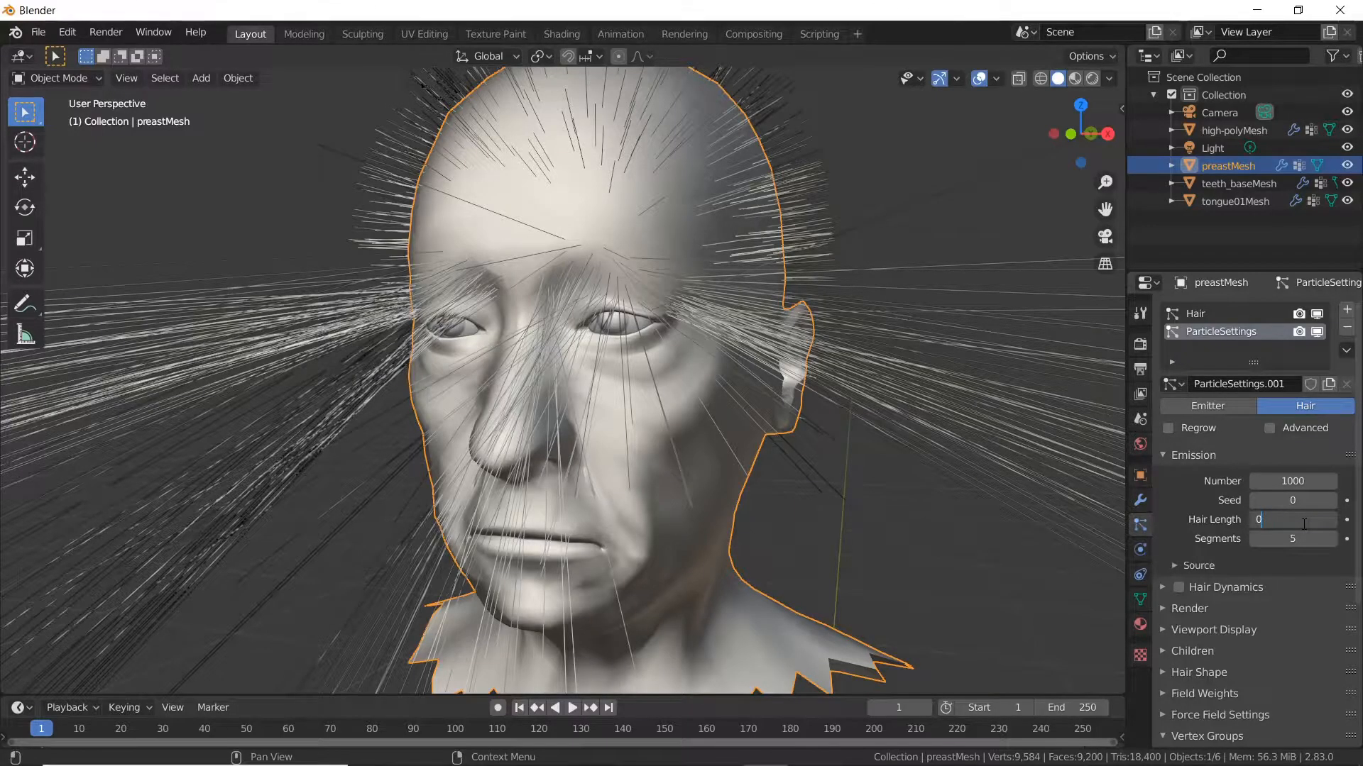
key(Return)
click(1333, 520)
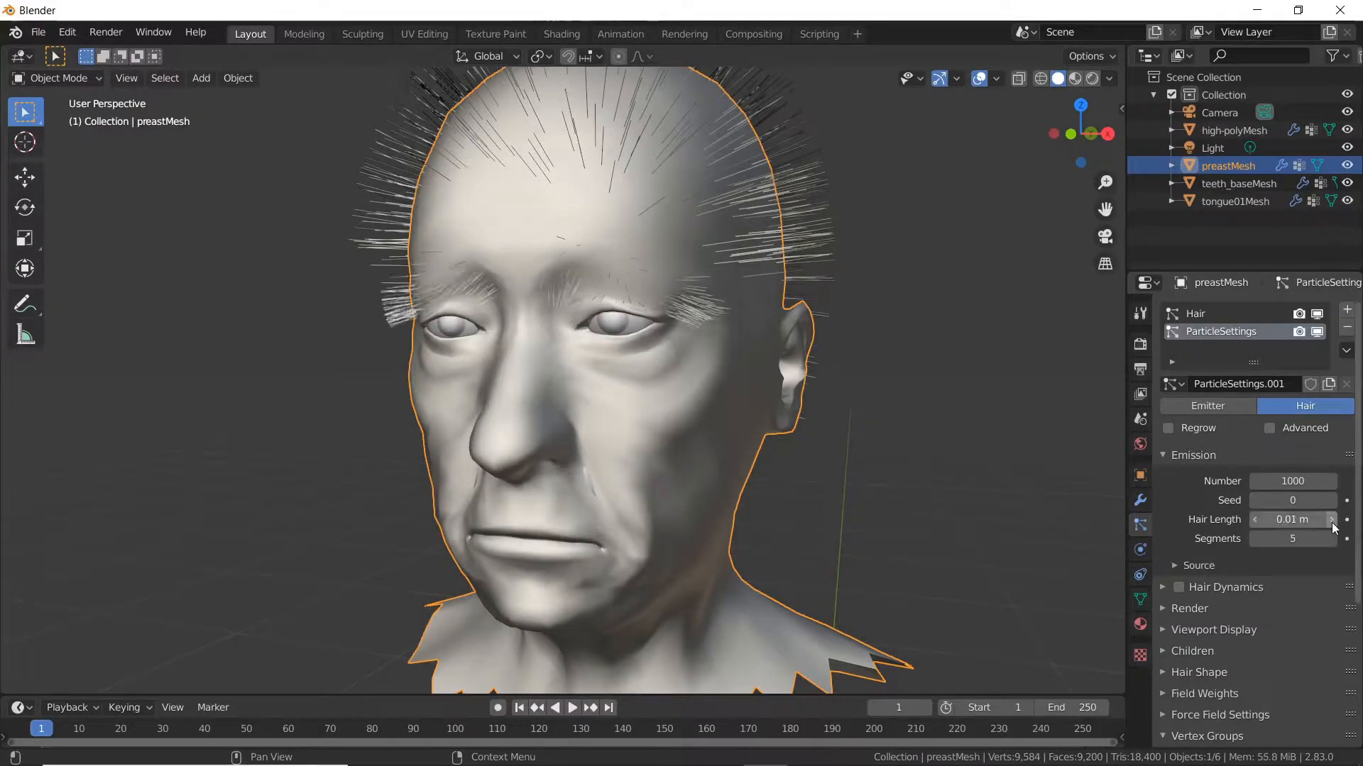
Step: Set the brow particle system's hair length to 0.003 m and check the eyebrows
click(1286, 521)
text(0.)
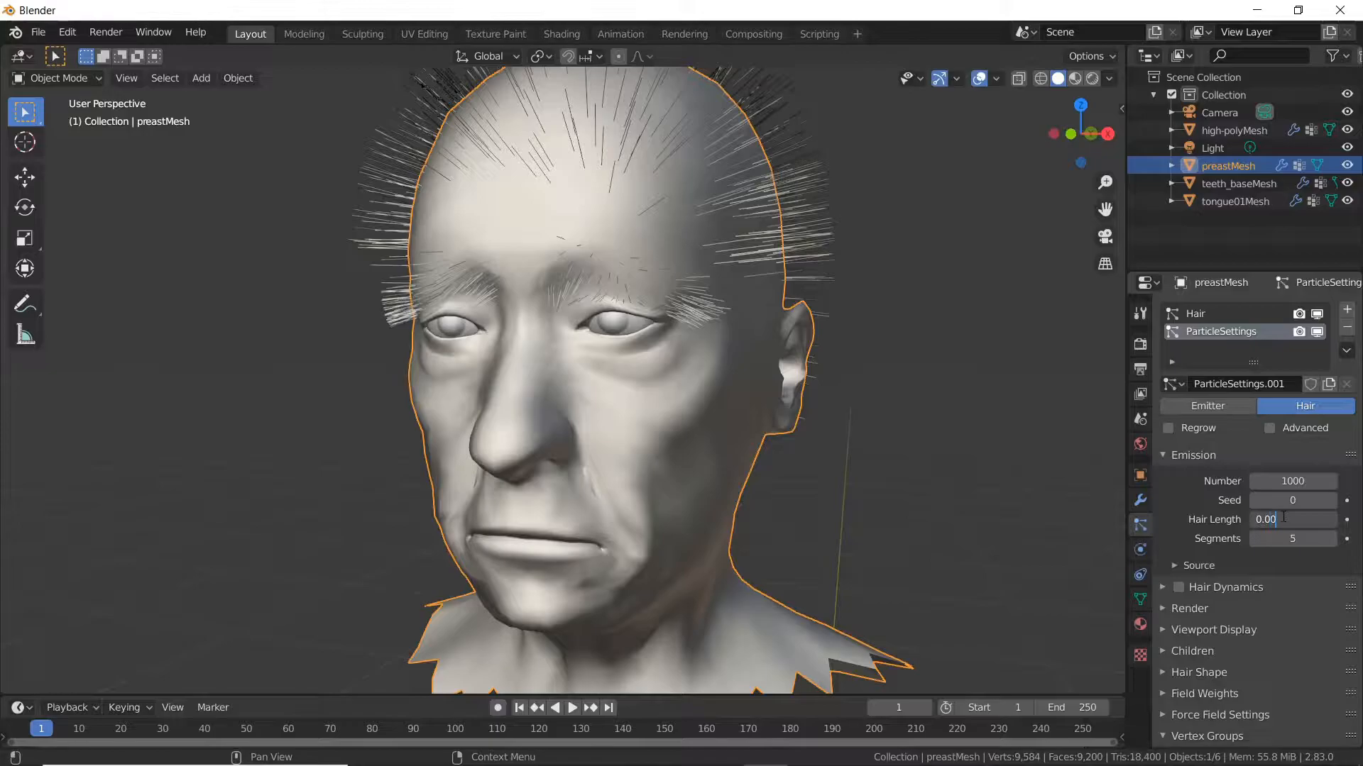
text(00)
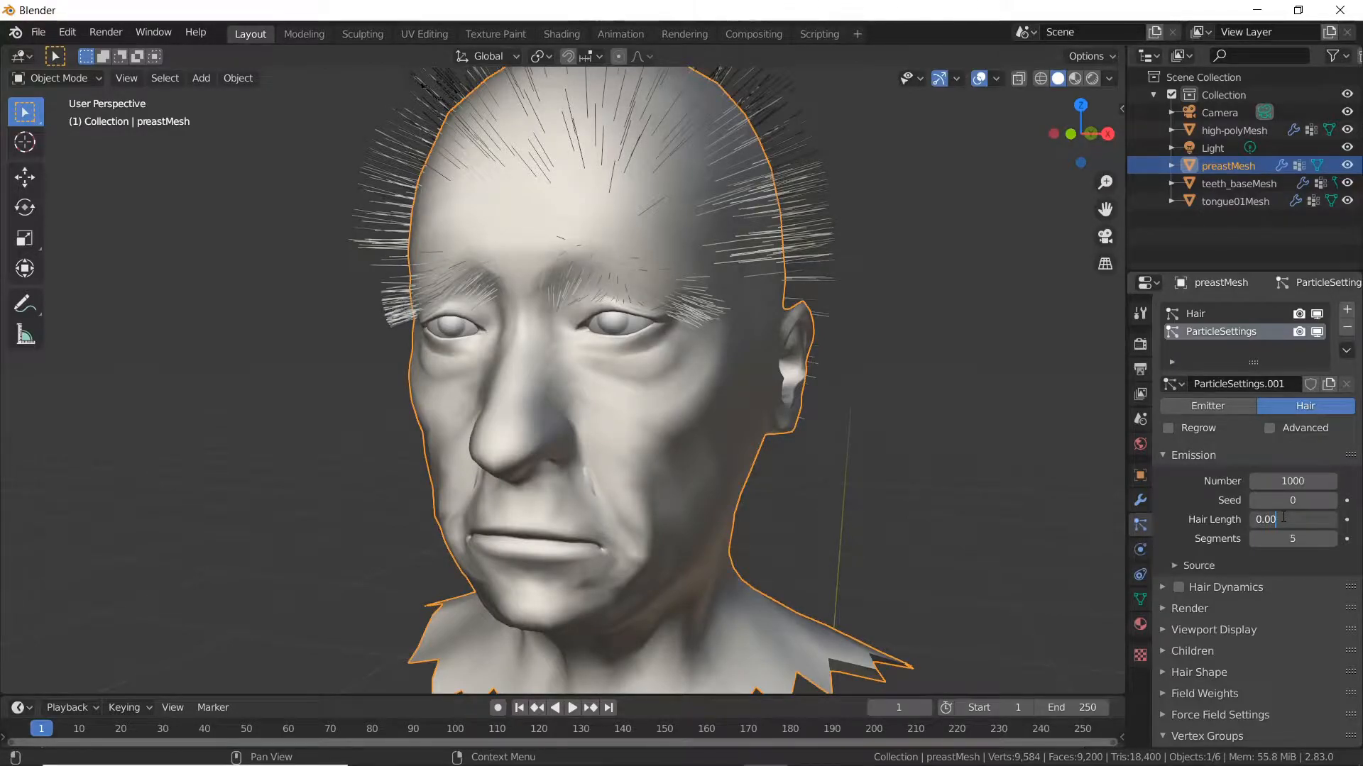
text(3)
key(Return)
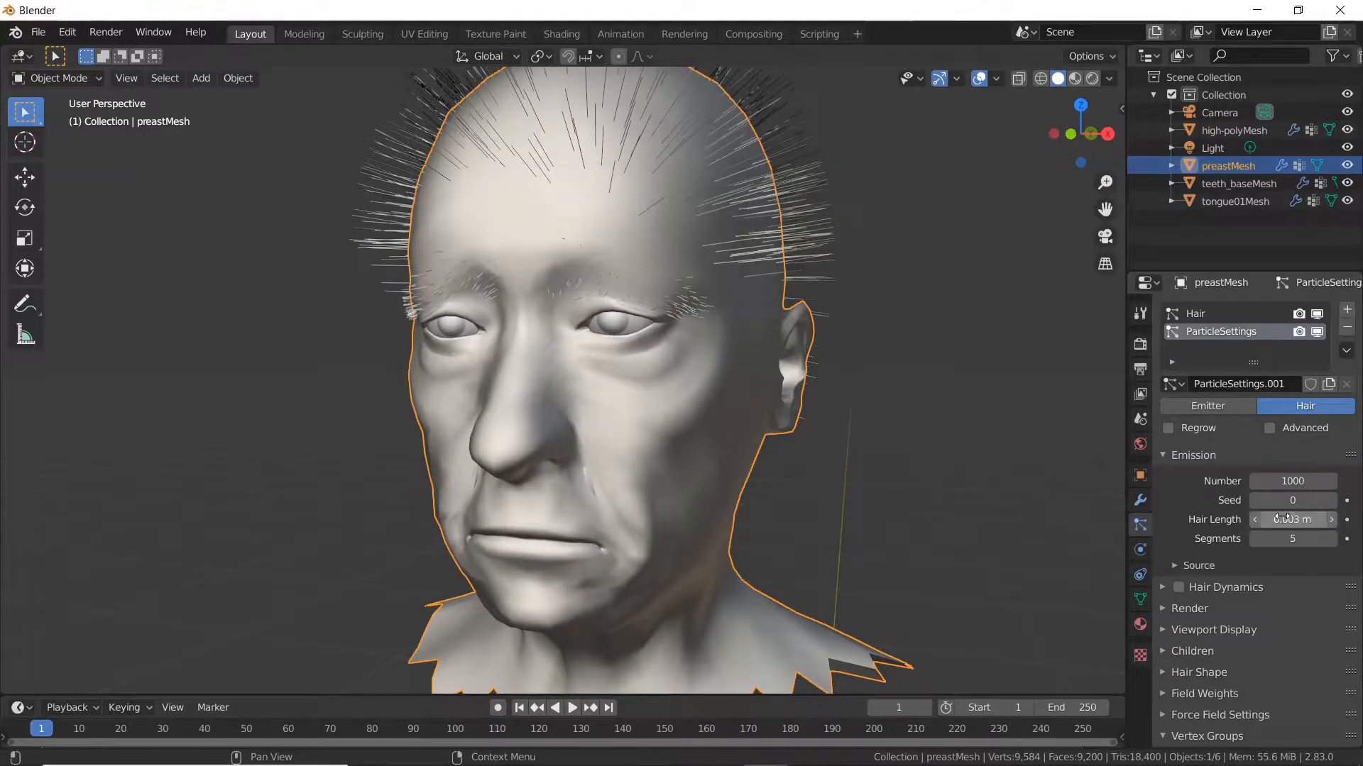
middle_drag(634, 508, 700, 544)
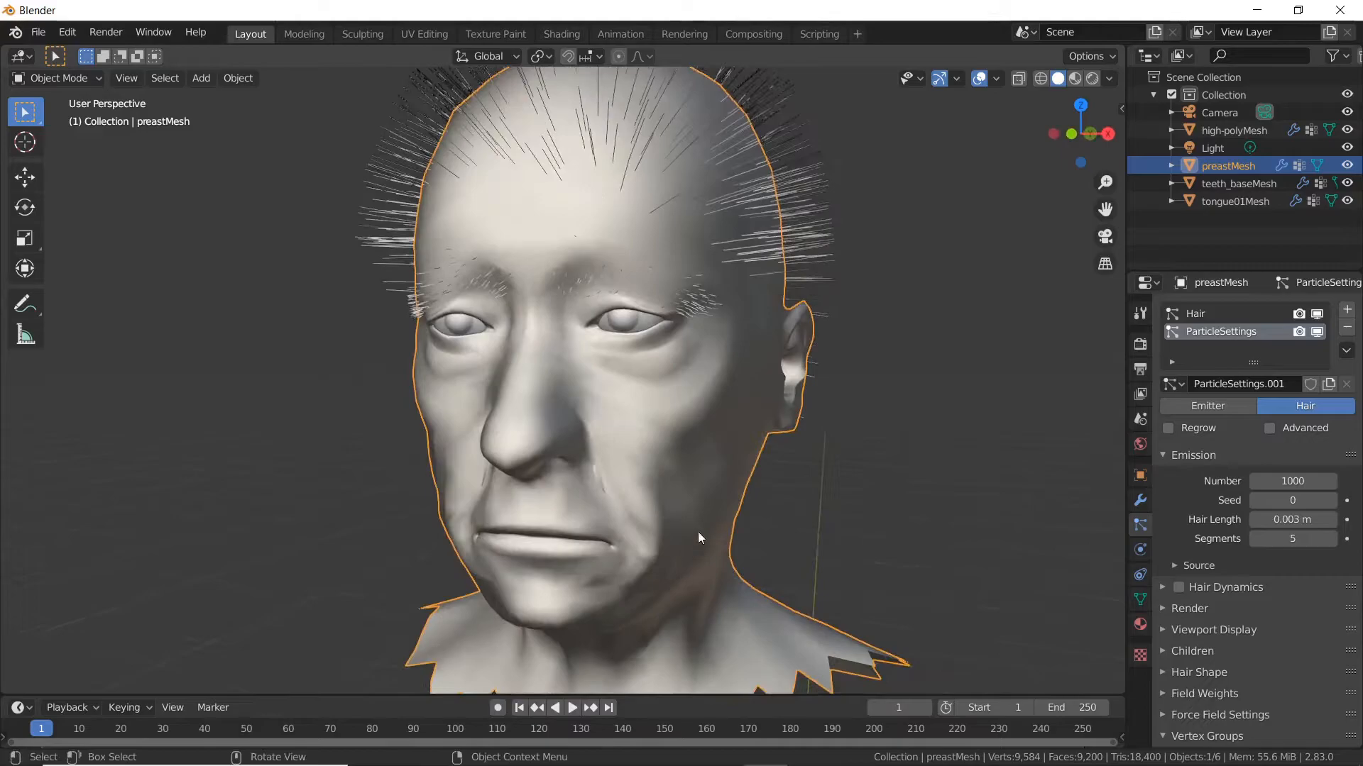
Step: Rename the second particle system to Brow
double_click(1221, 334)
text(Brow)
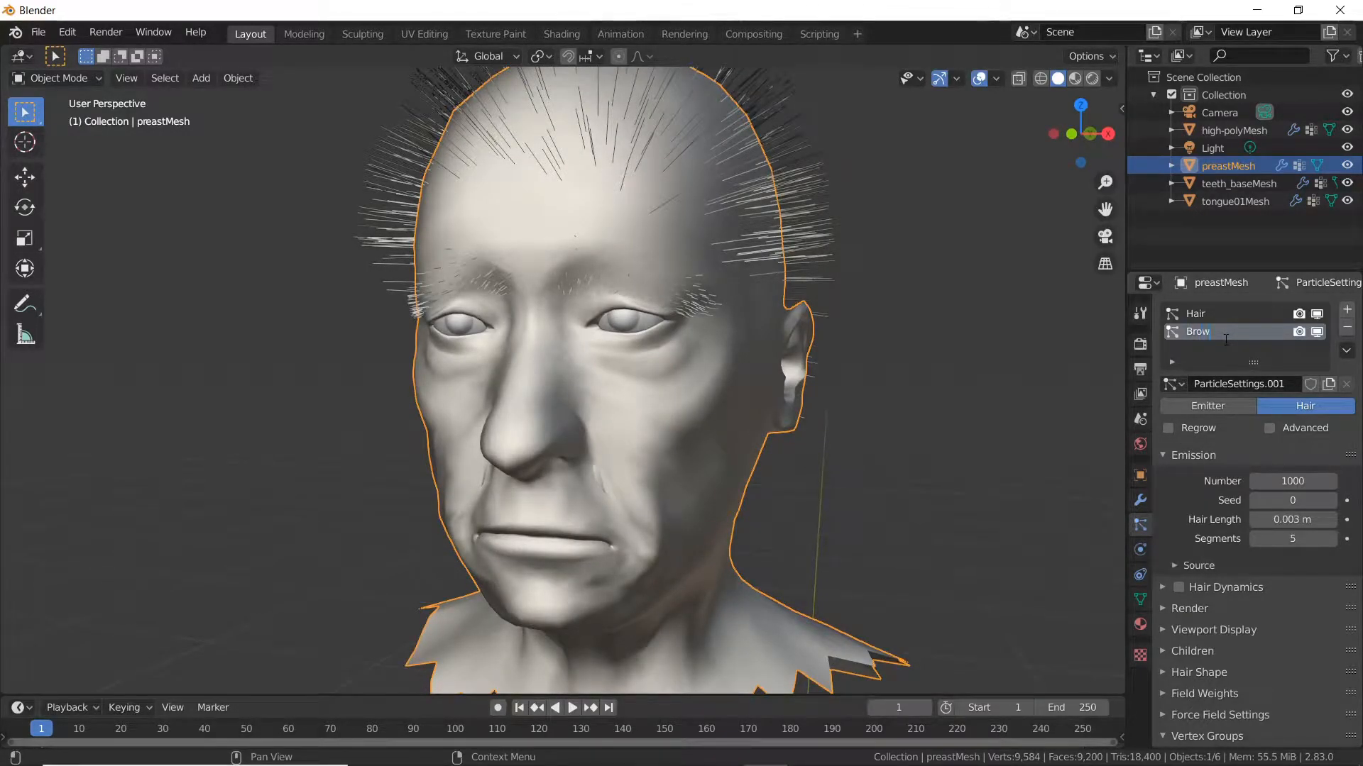
key(Return)
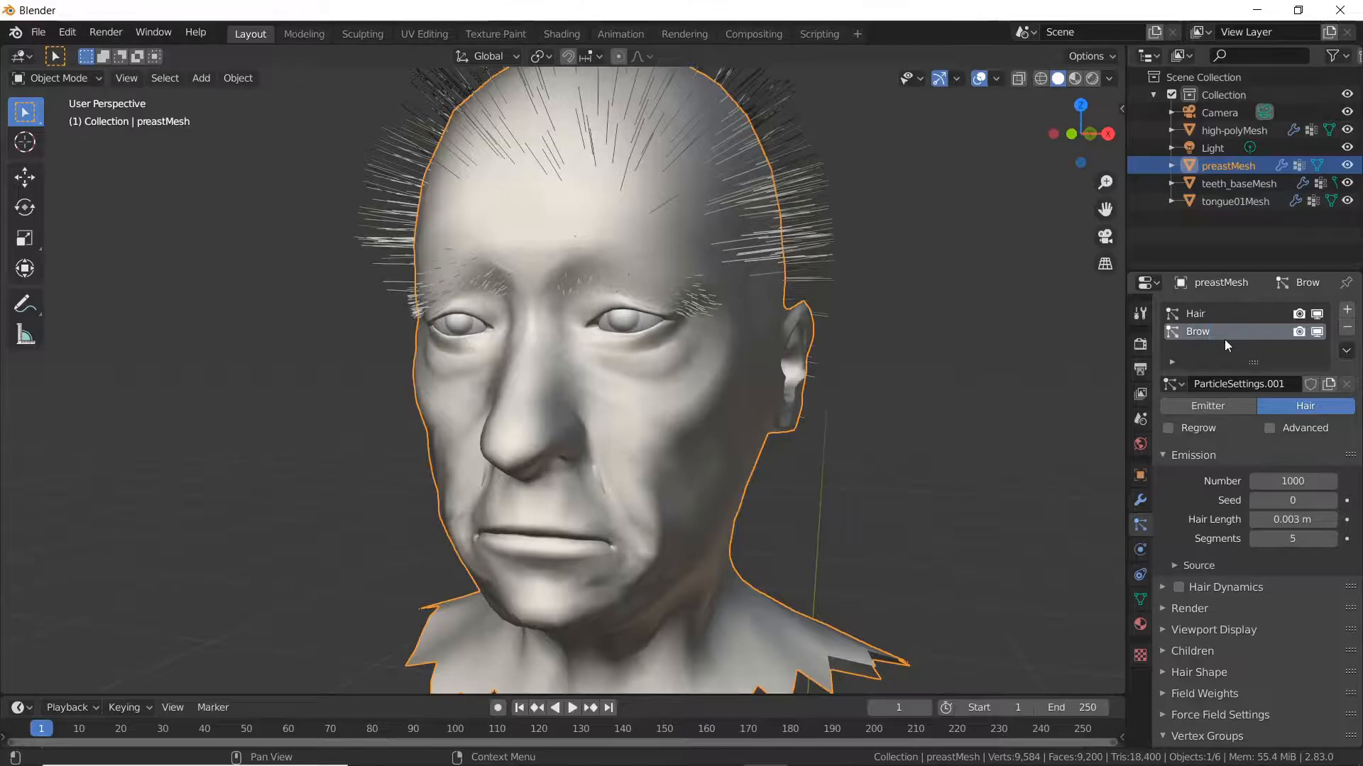
Step: Add a third particle system of type Hair to preastMesh and set its density vertex group to Beard
click(1346, 310)
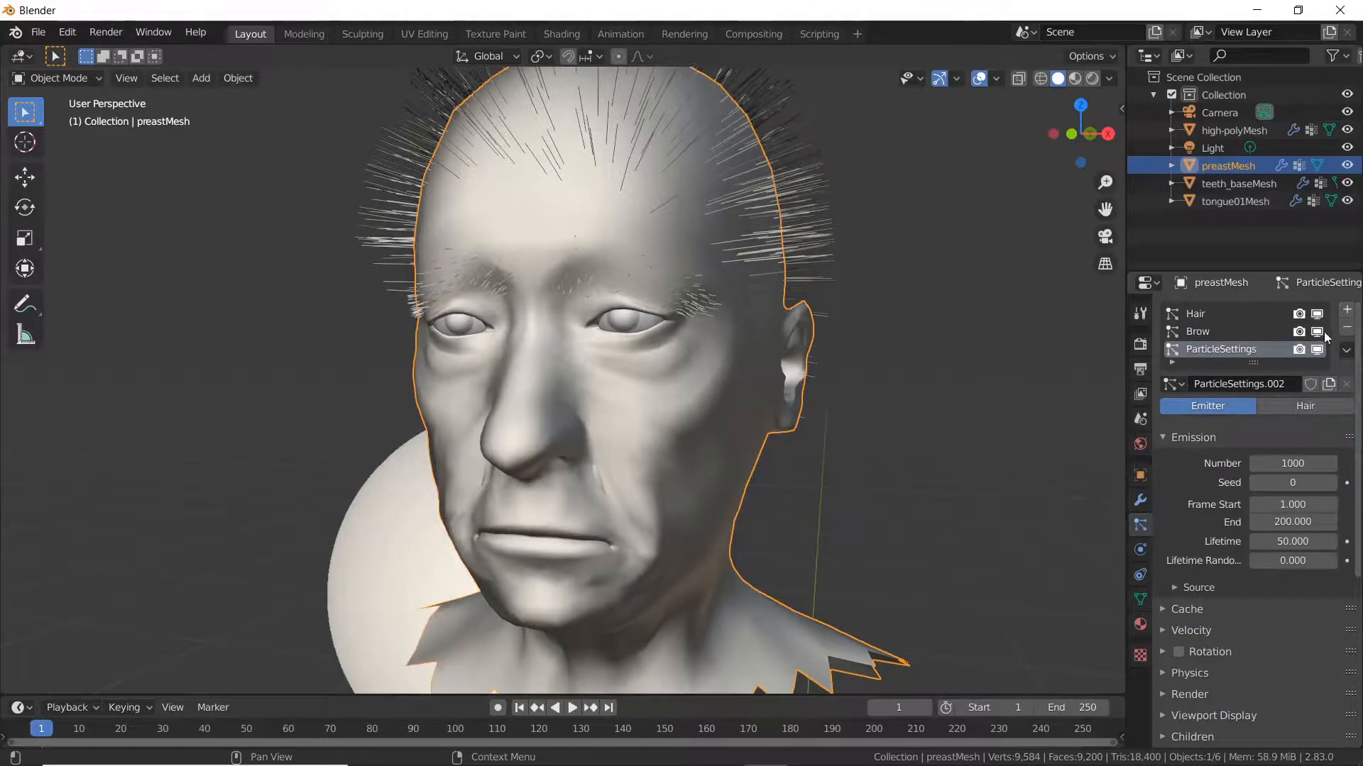
click(1288, 405)
scroll(1271, 419, down, 7)
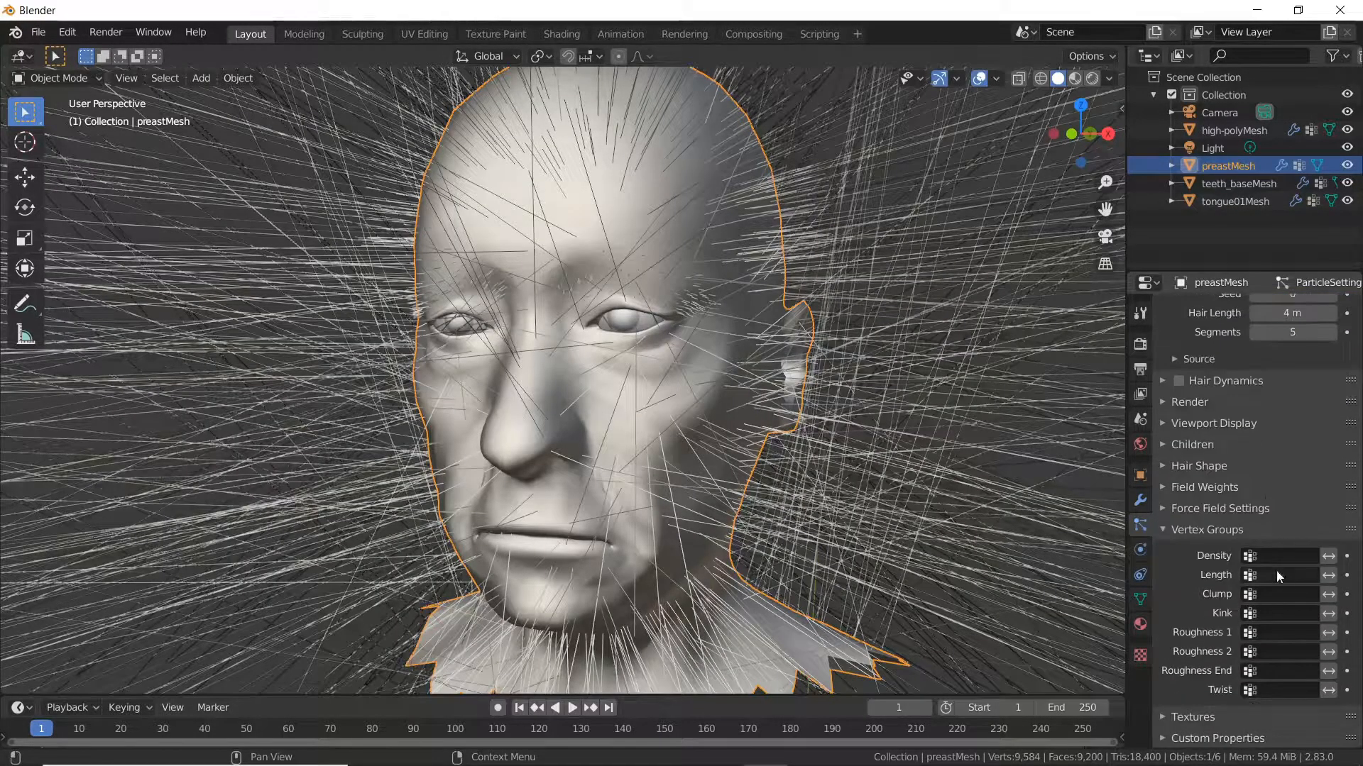
click(1279, 555)
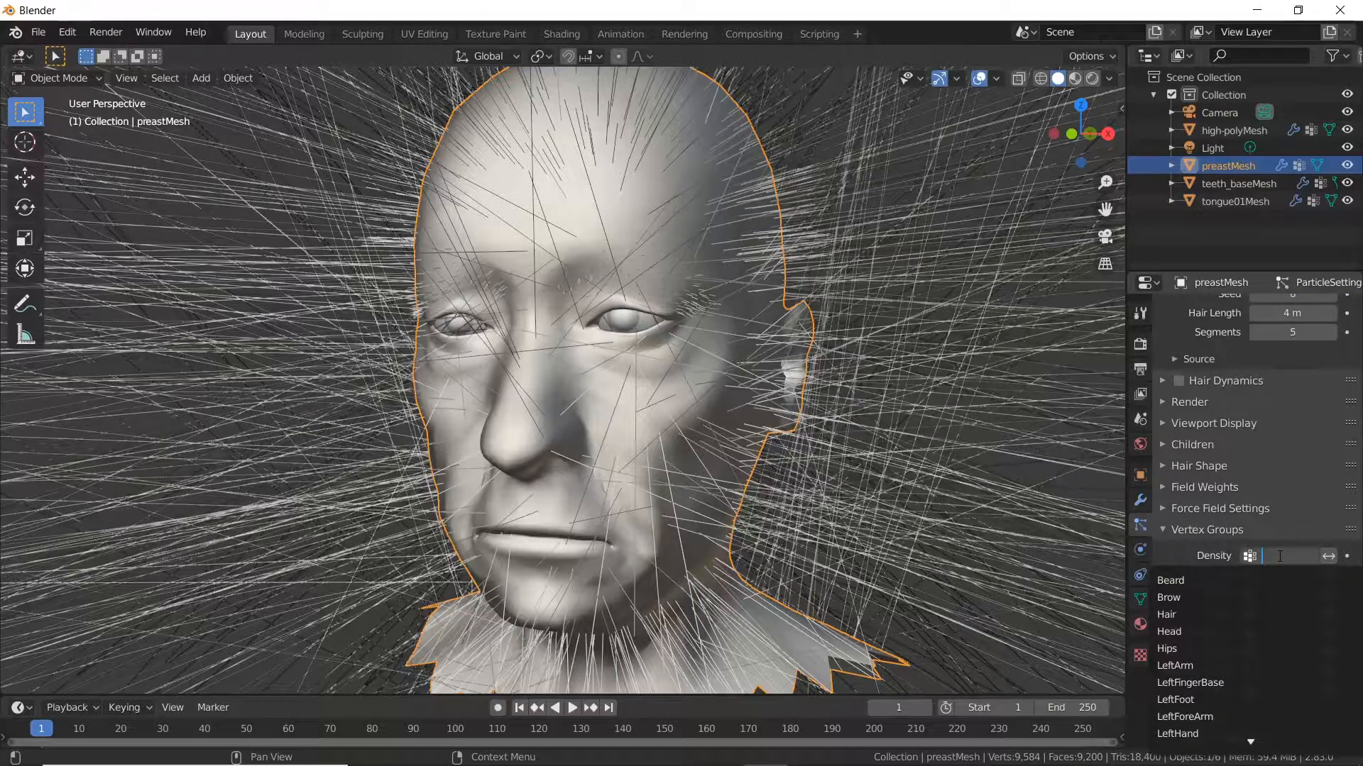
click(1223, 582)
Step: Set the beard particle system's hair length to 0.01 m and check the hair placement on the face and neck
scroll(1282, 411, up, 7)
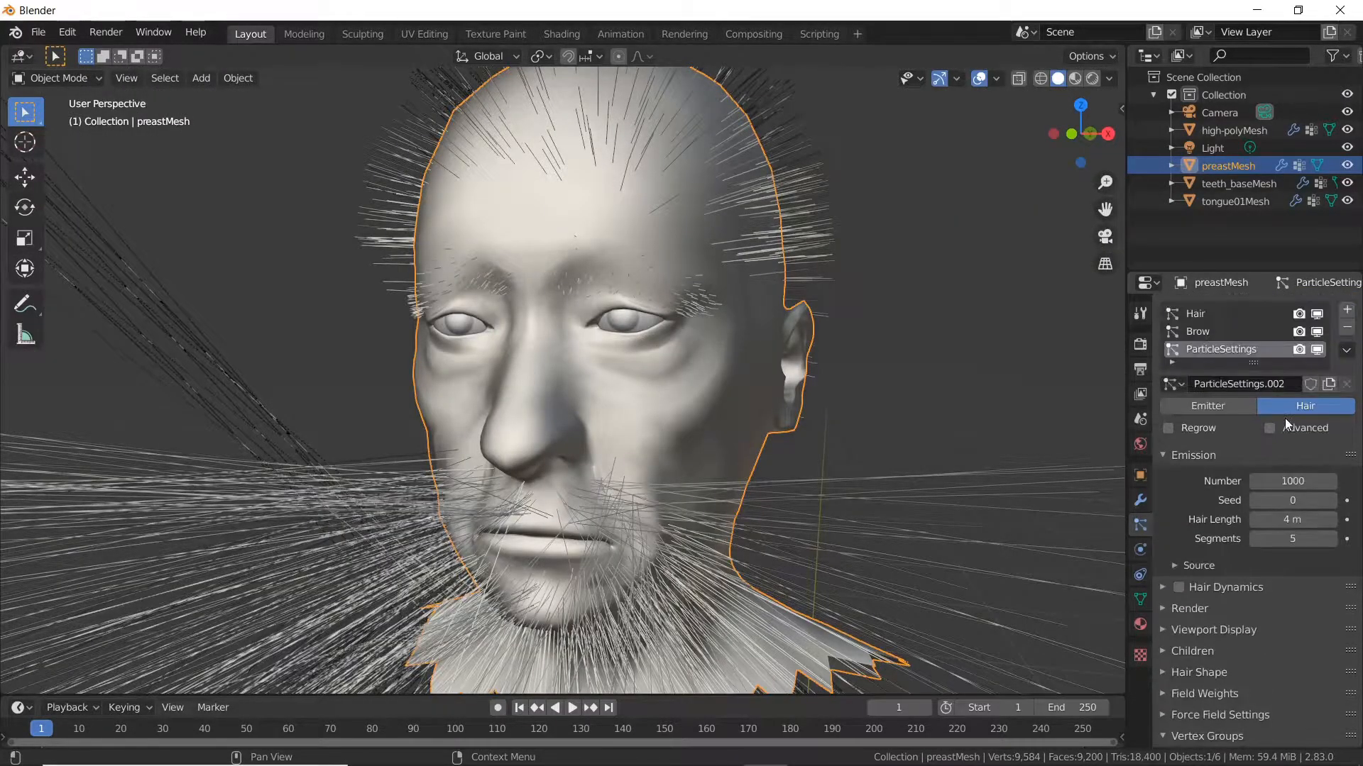
click(1298, 520)
text(0.01)
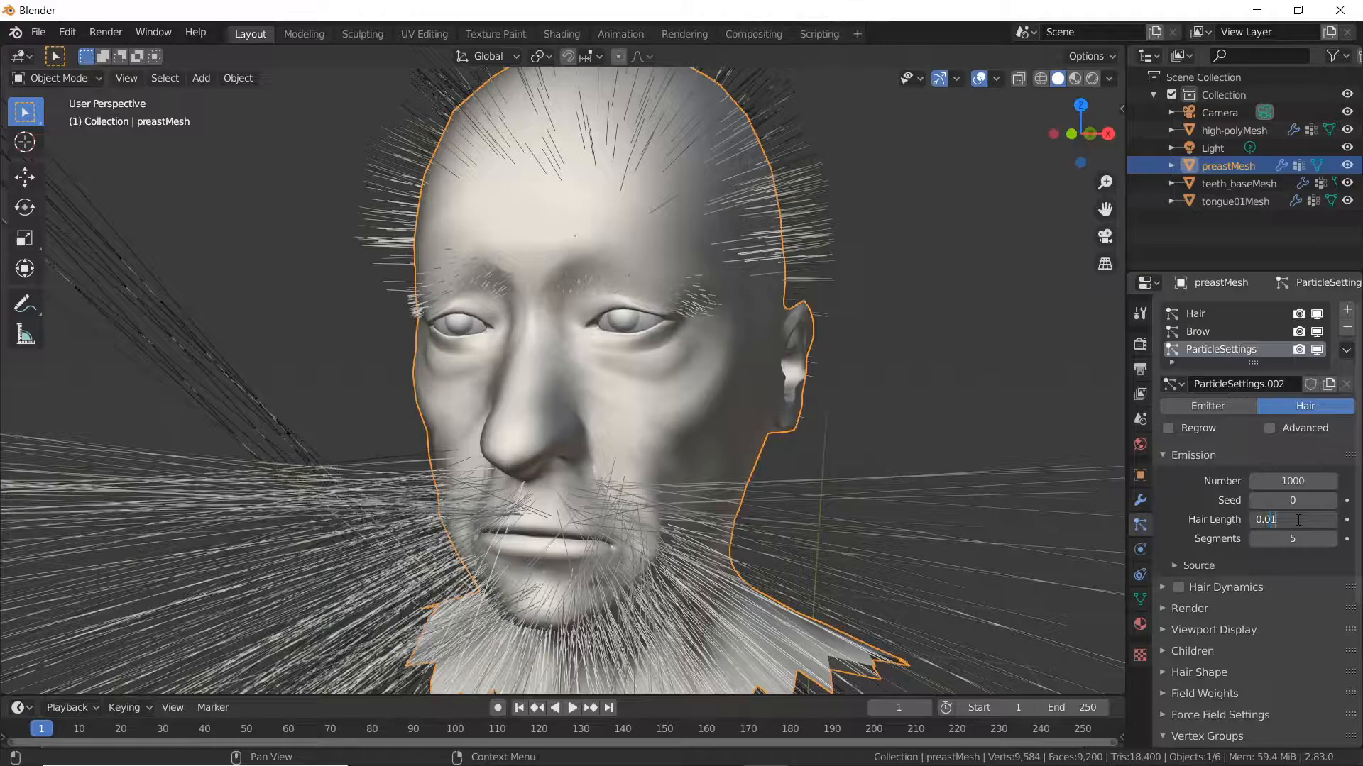
key(Return)
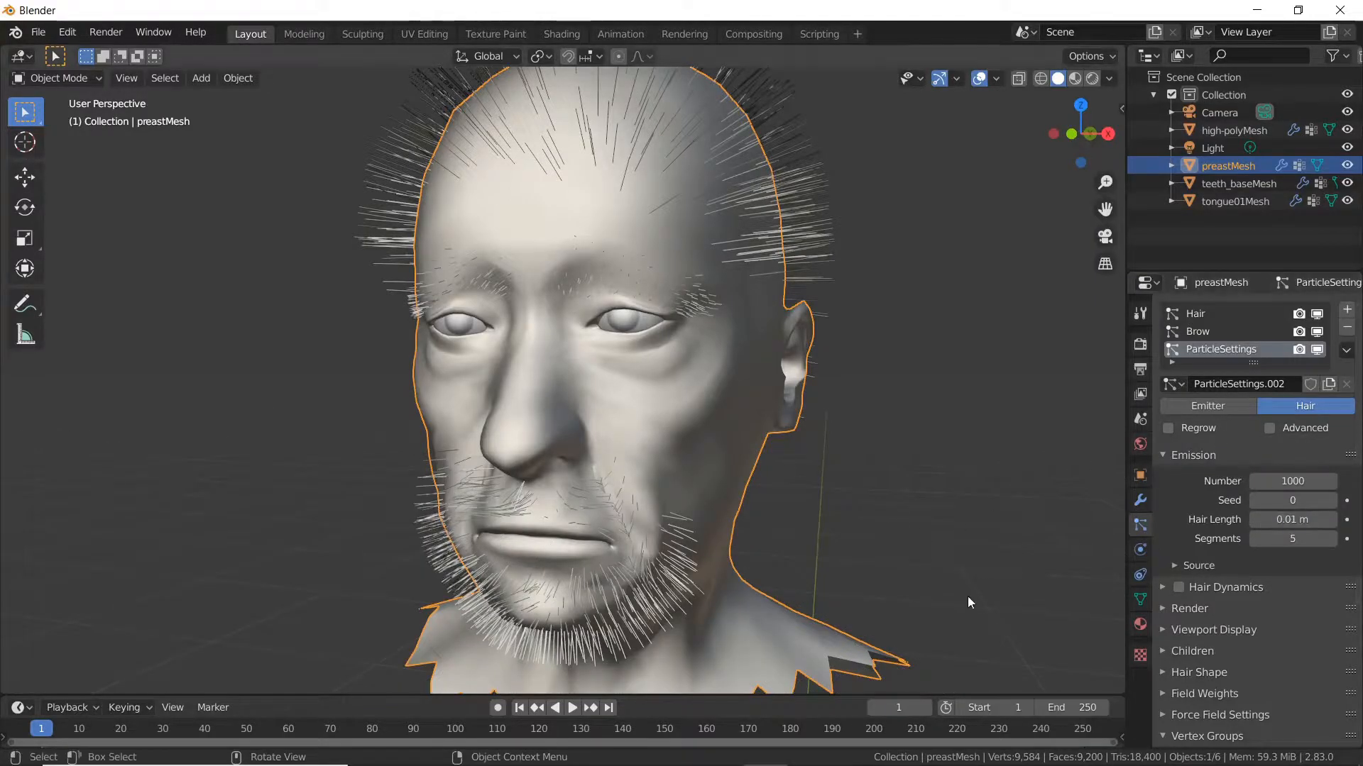
middle_drag(642, 565, 743, 523)
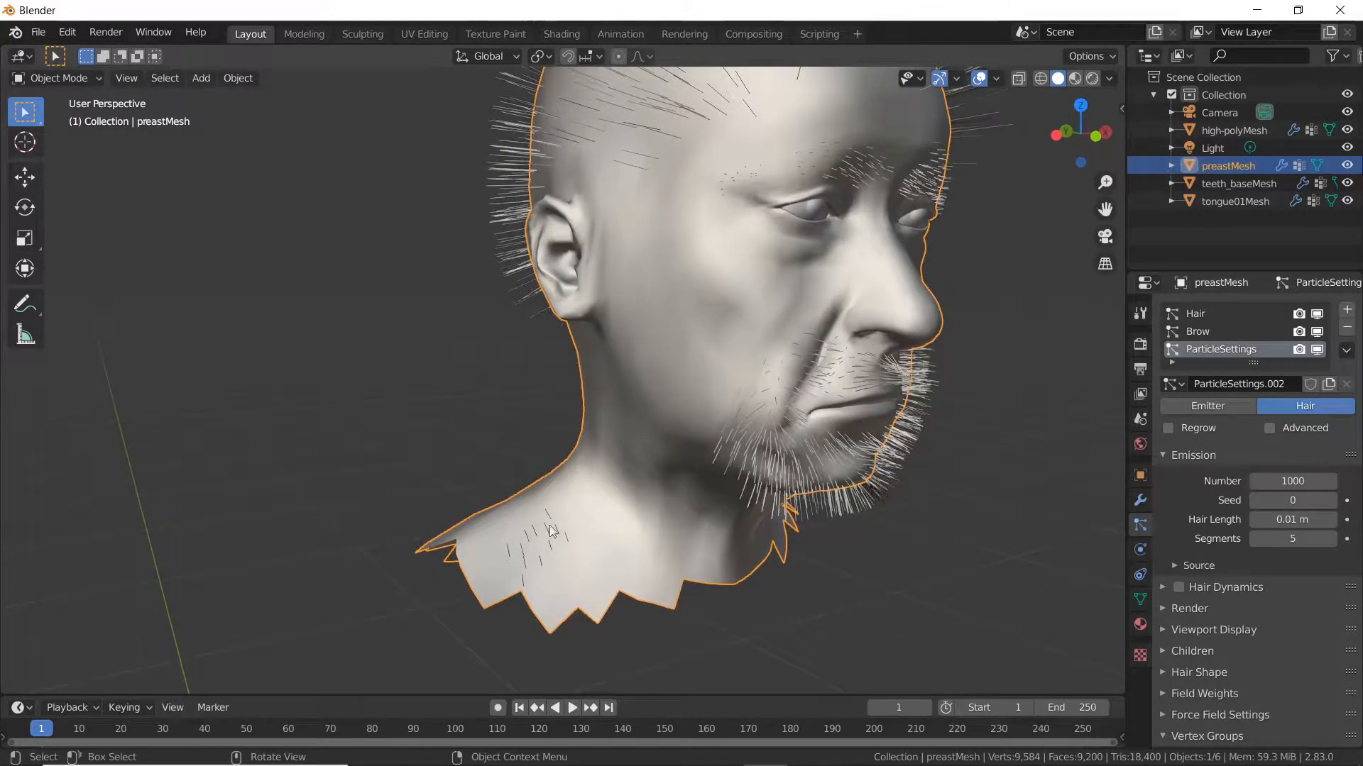
middle_drag(516, 531, 821, 480)
Step: Enter Edit Mode on preastMesh with nothing selected and check which vertices belong to the Hair and Brow vertex groups
key(Tab)
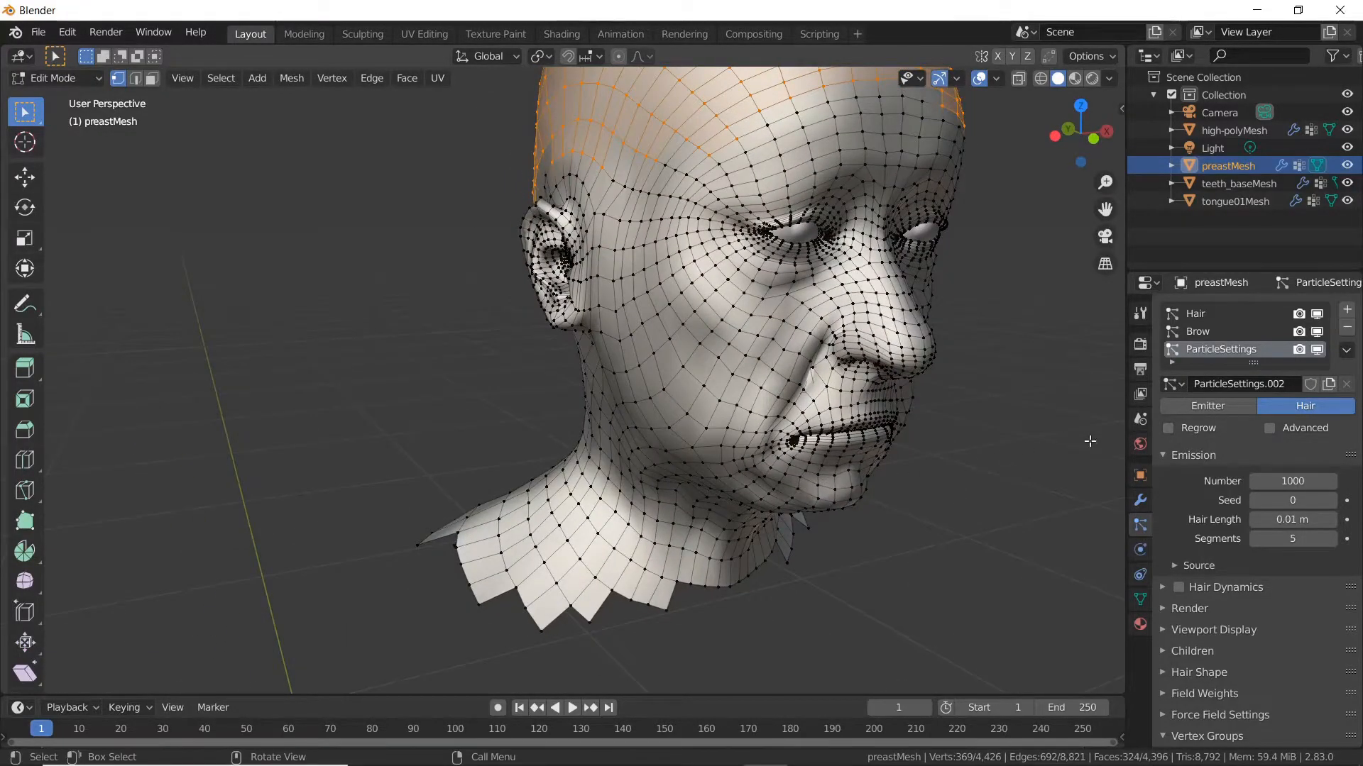
mouse_move(831, 424)
middle_down()
mouse_move(818, 414)
mouse_move(884, 416)
mouse_move(820, 411)
middle_up()
key(alt+a)
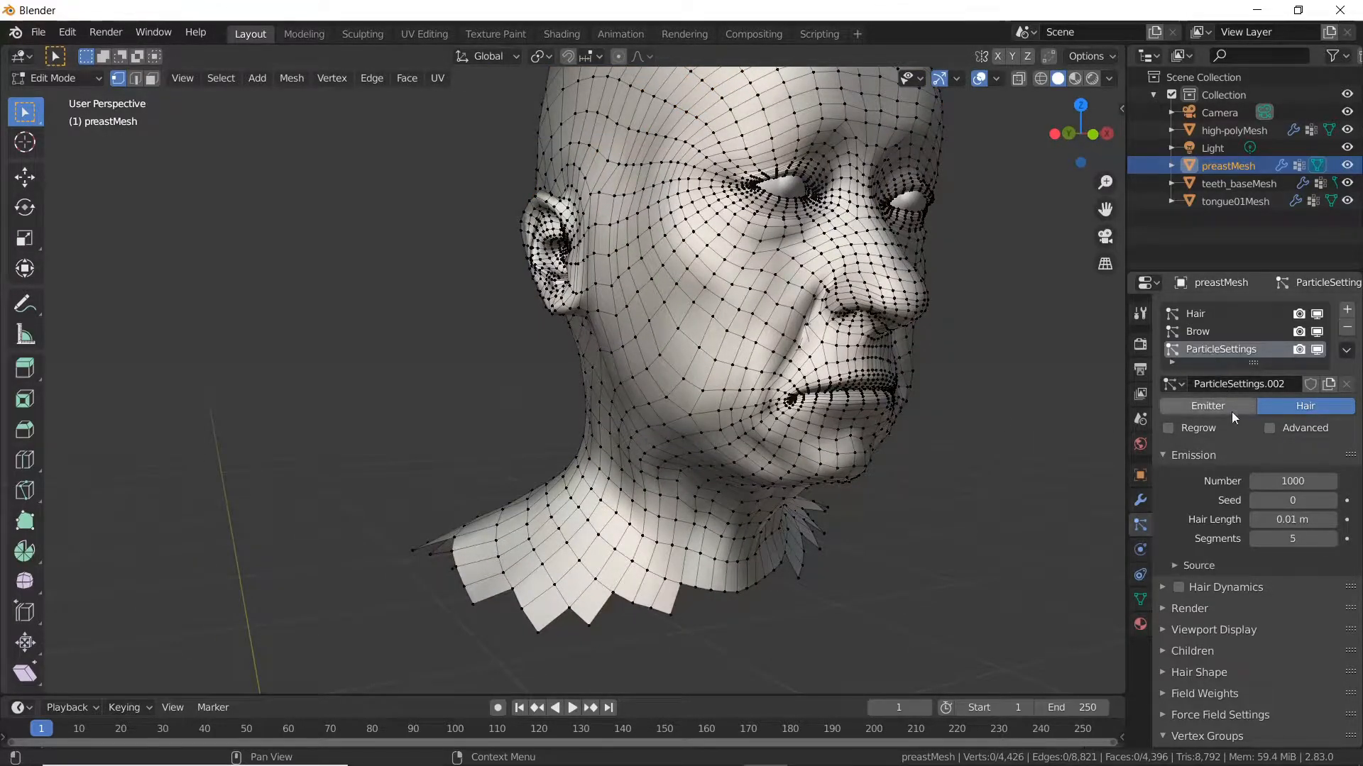
click(1139, 601)
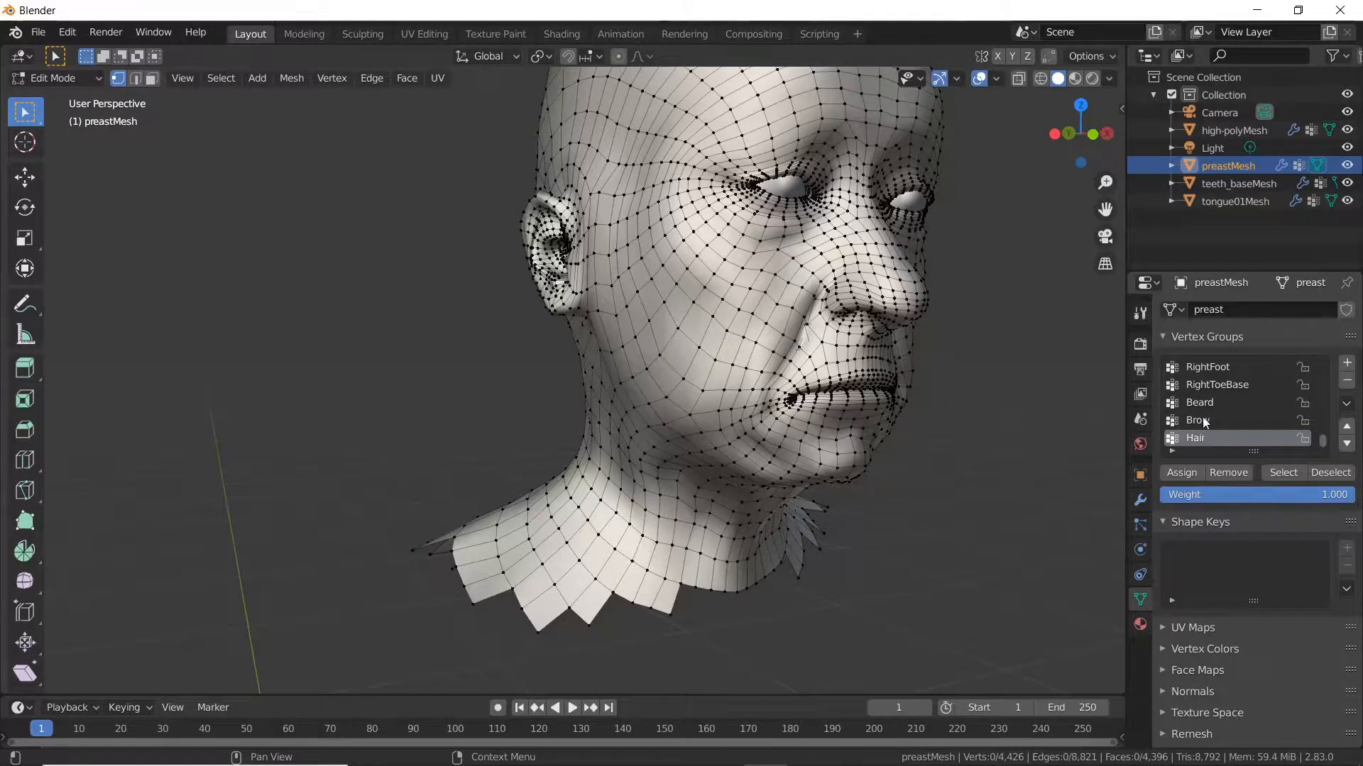
click(1286, 472)
click(1328, 472)
click(1207, 420)
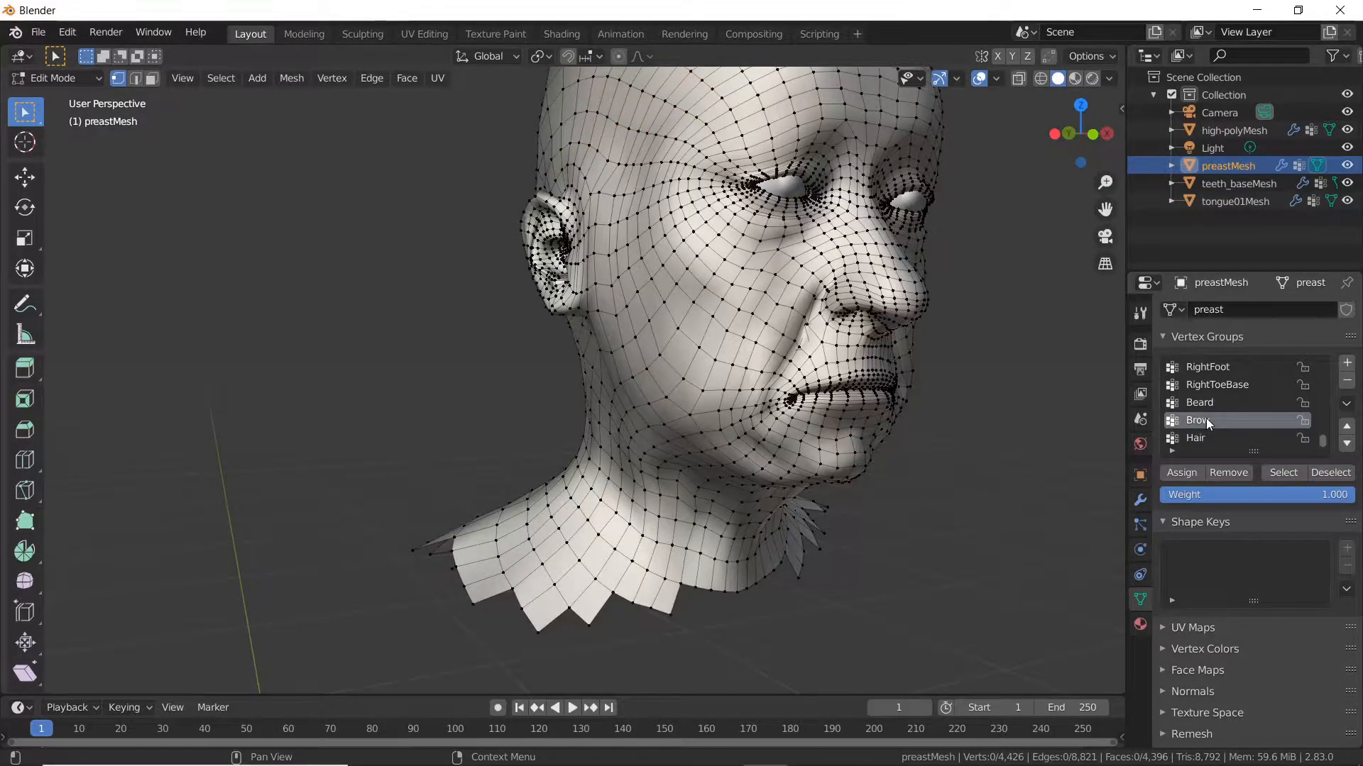
click(1276, 467)
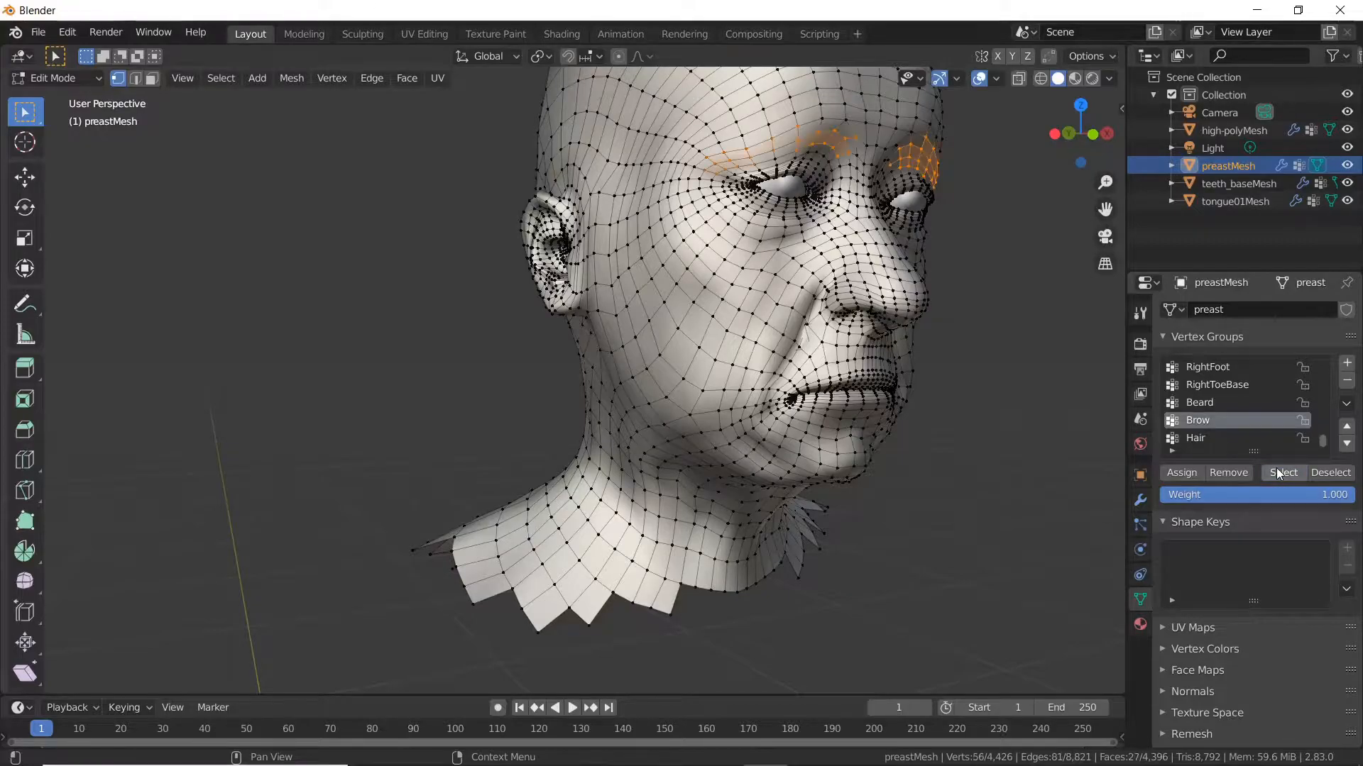
click(1340, 474)
Step: Select the Beard vertex group's vertices and examine the shoulder area for ones that do not belong
click(1206, 402)
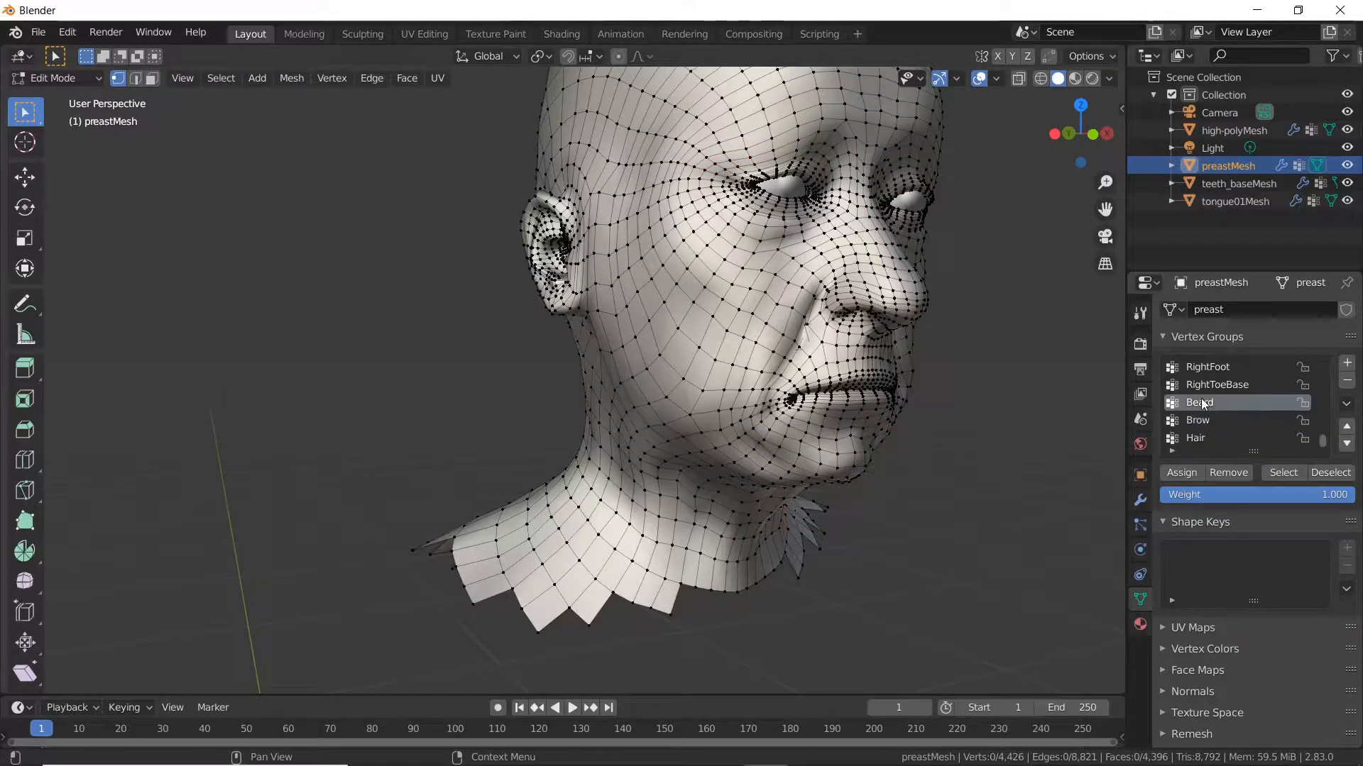
click(1280, 474)
middle_drag(864, 496, 697, 552)
scroll(497, 577, up, 3)
shift+middle_drag(485, 580, 583, 444)
scroll(595, 568, up, 2)
shift+middle_drag(596, 586, 623, 506)
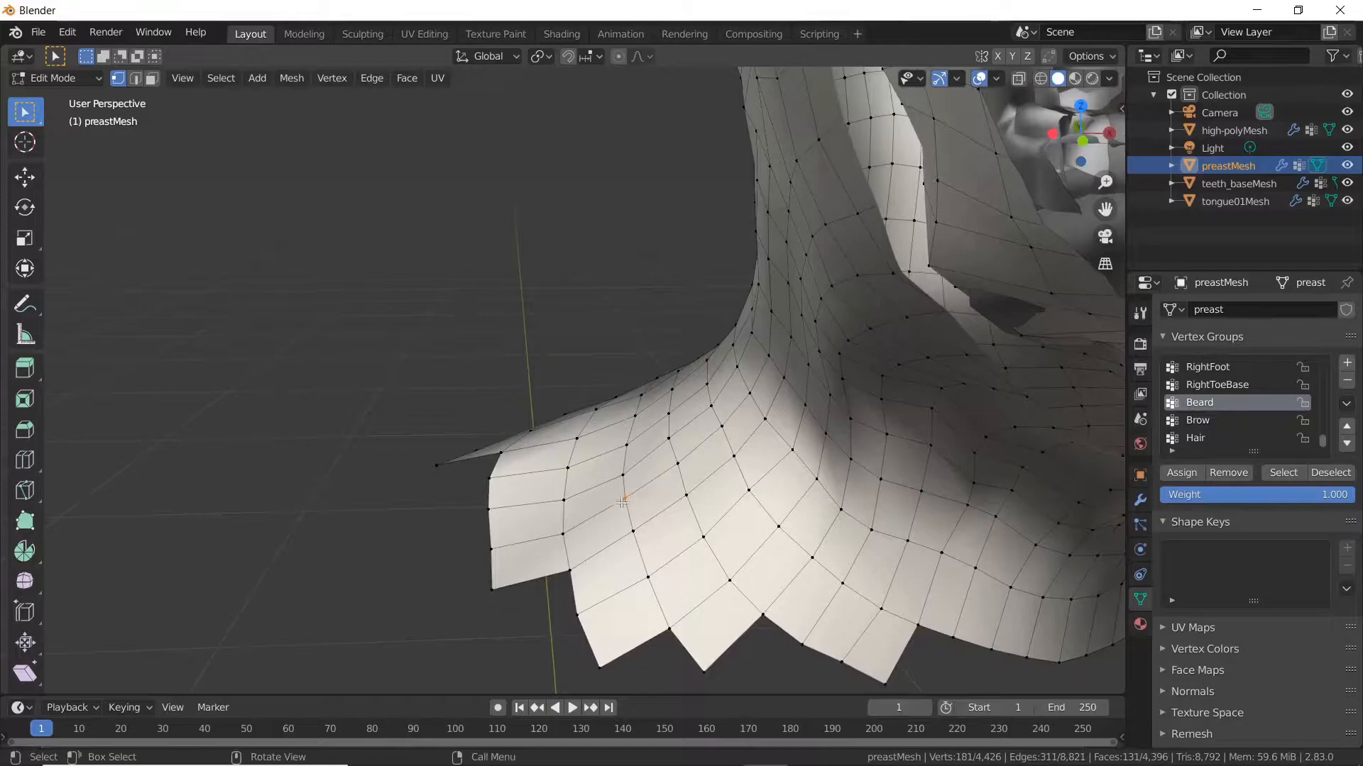
middle_drag(710, 503, 732, 521)
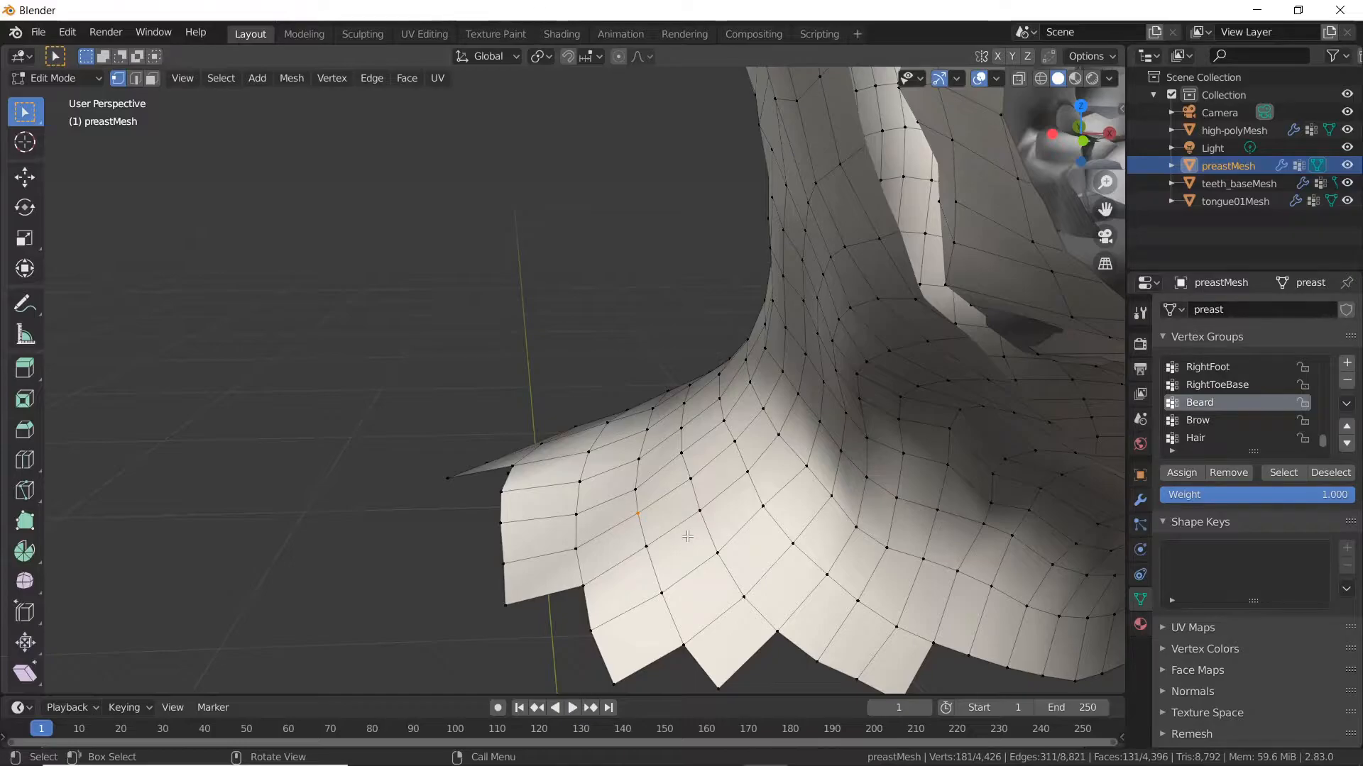
Step: Remove the shoulder vertices from the Beard vertex group, return to Object Mode and check the hair around the head
key(alt+a)
key(b)
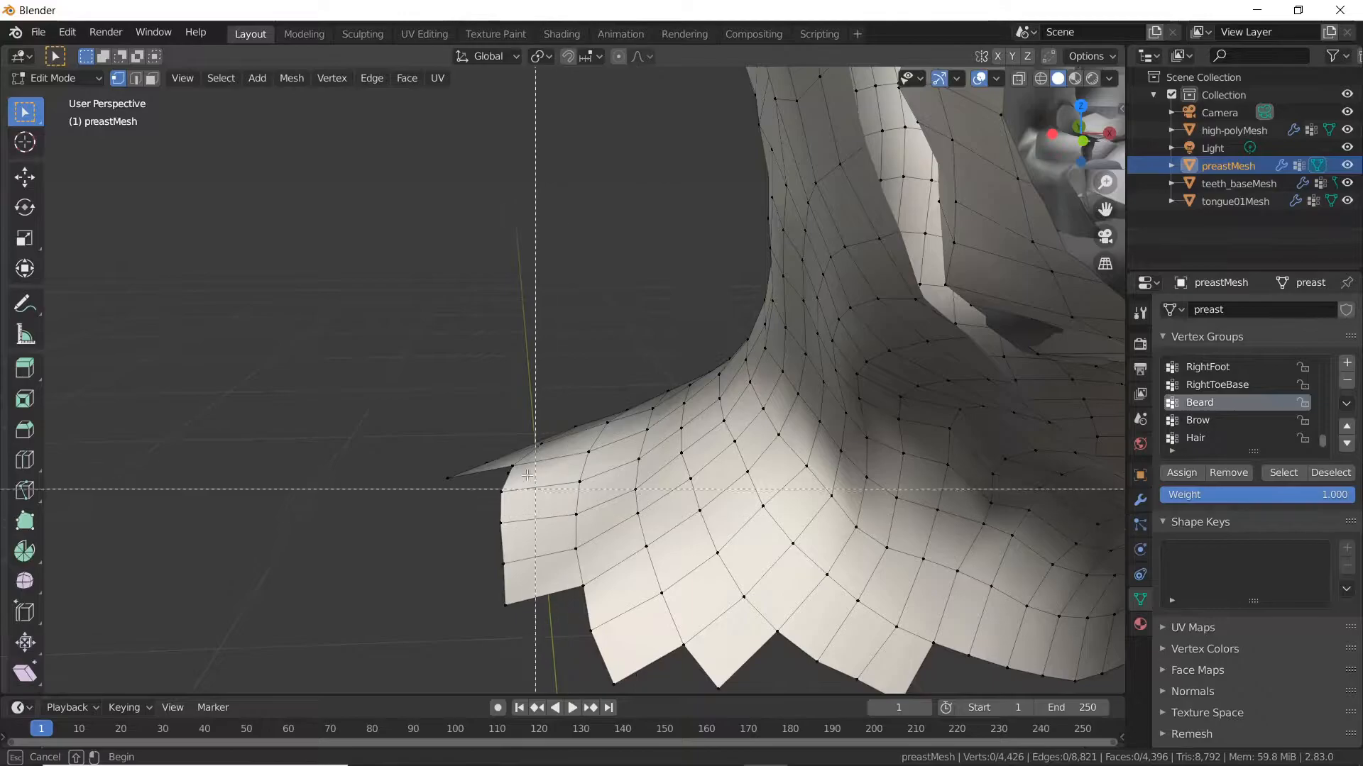
drag(538, 445, 760, 643)
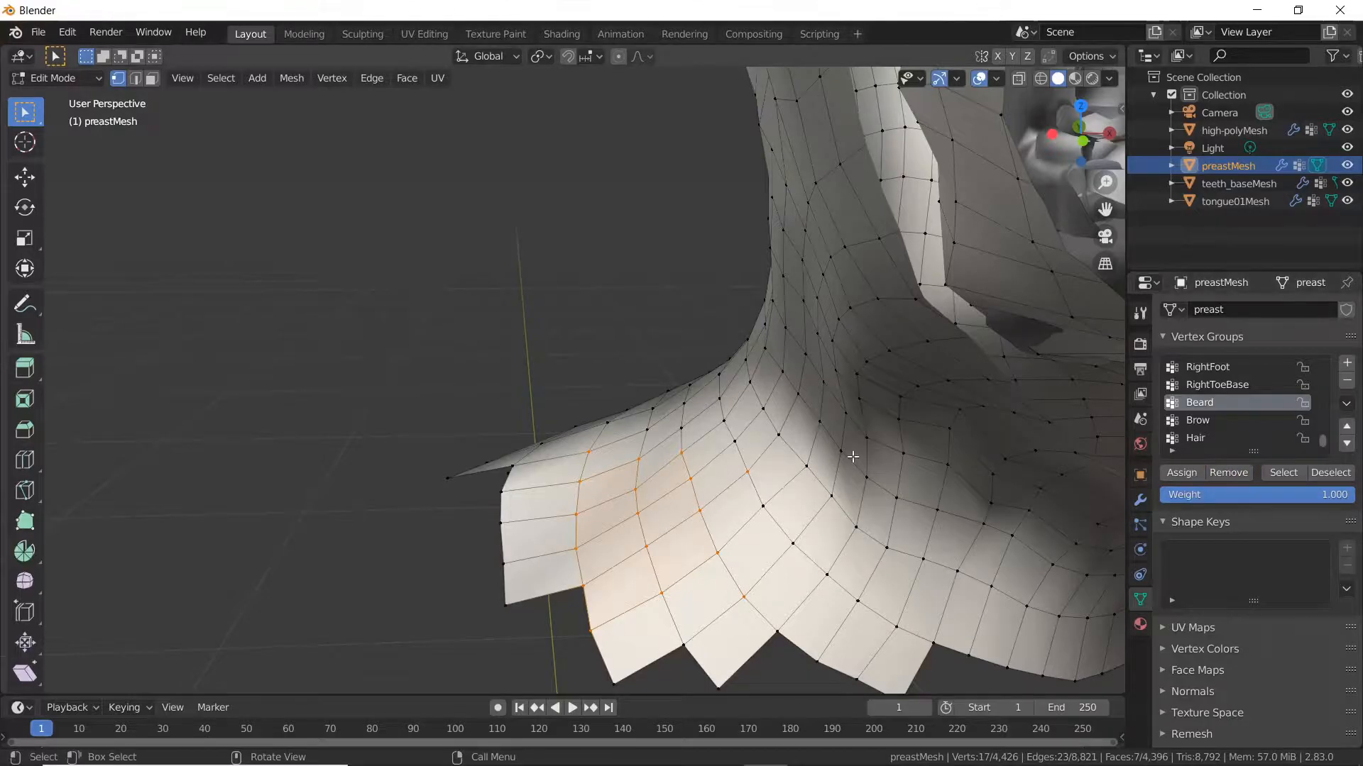
key(Tab)
scroll(850, 449, down, 6)
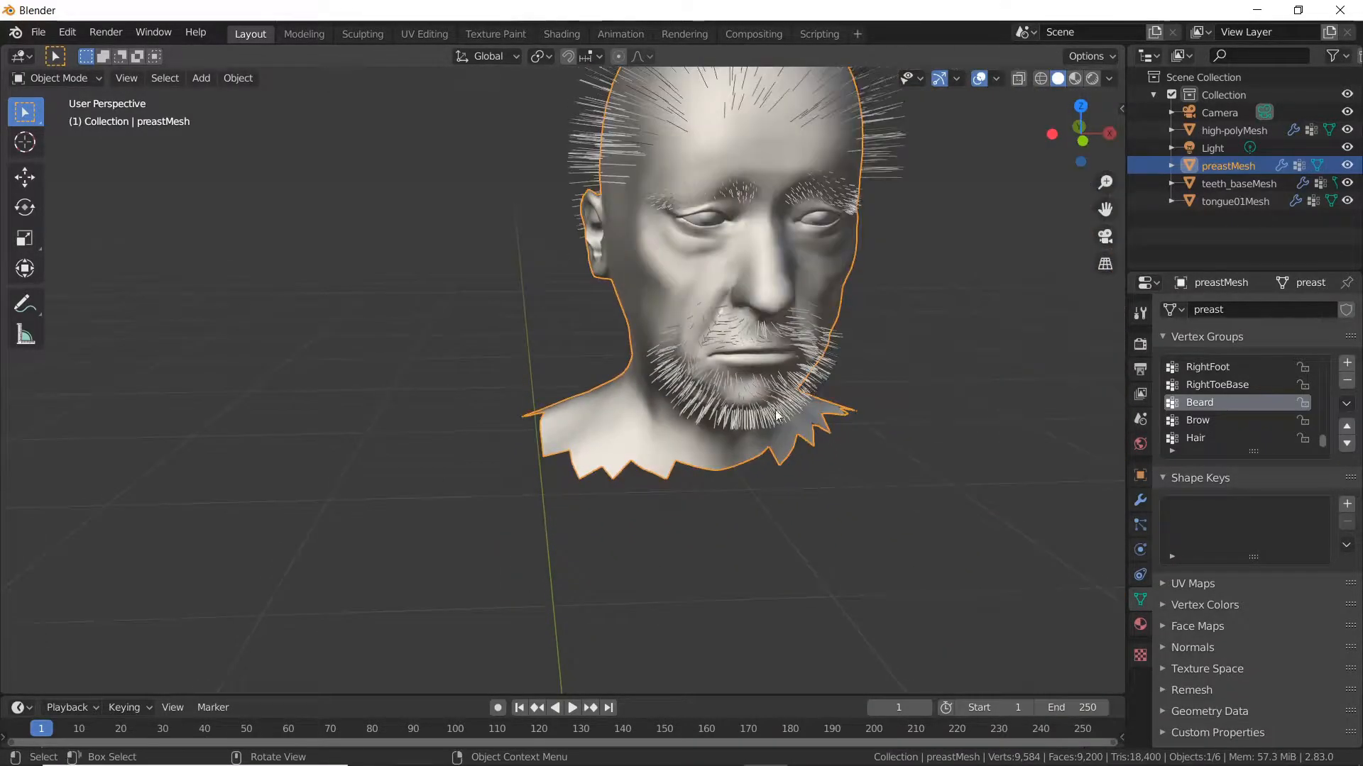
scroll(590, 425, up, 3)
scroll(660, 419, down, 3)
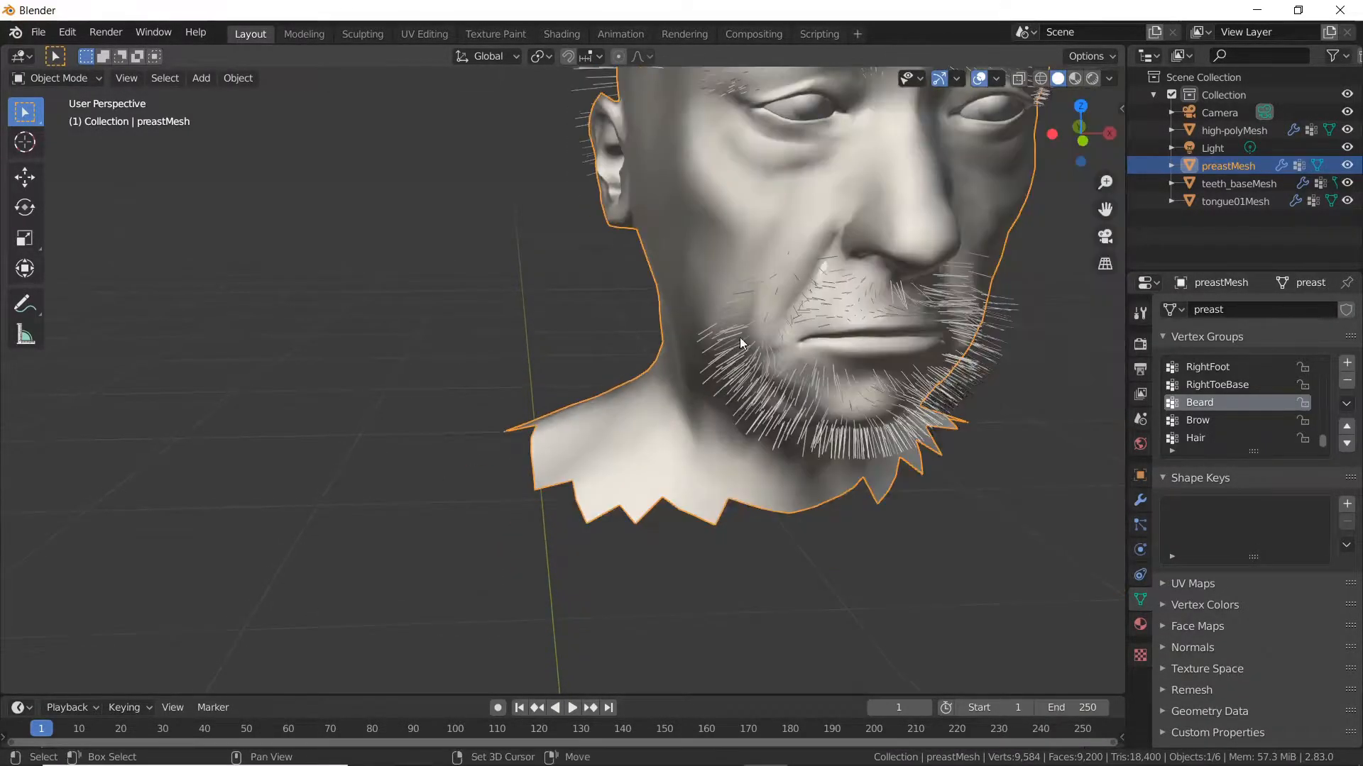
shift+middle_drag(739, 338, 593, 494)
middle_drag(697, 489, 738, 483)
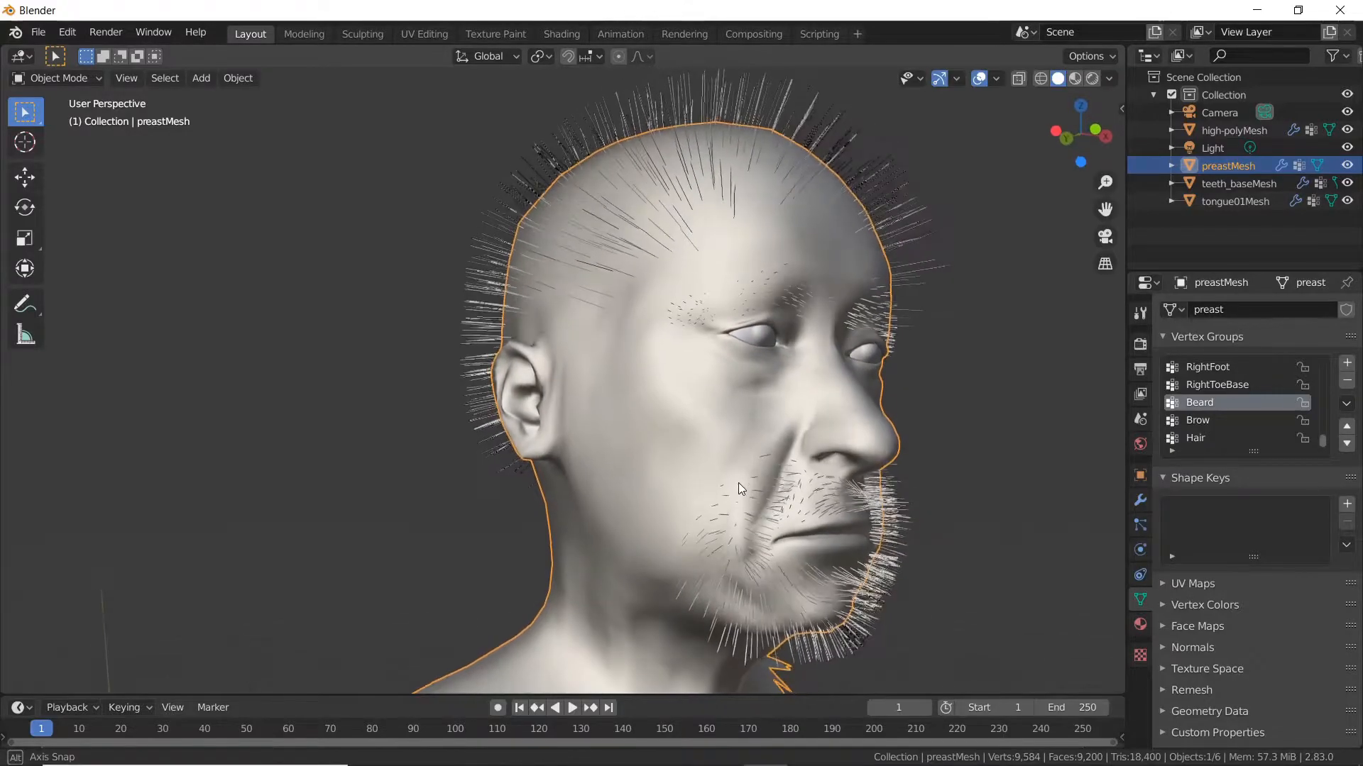
middle_drag(678, 221, 676, 220)
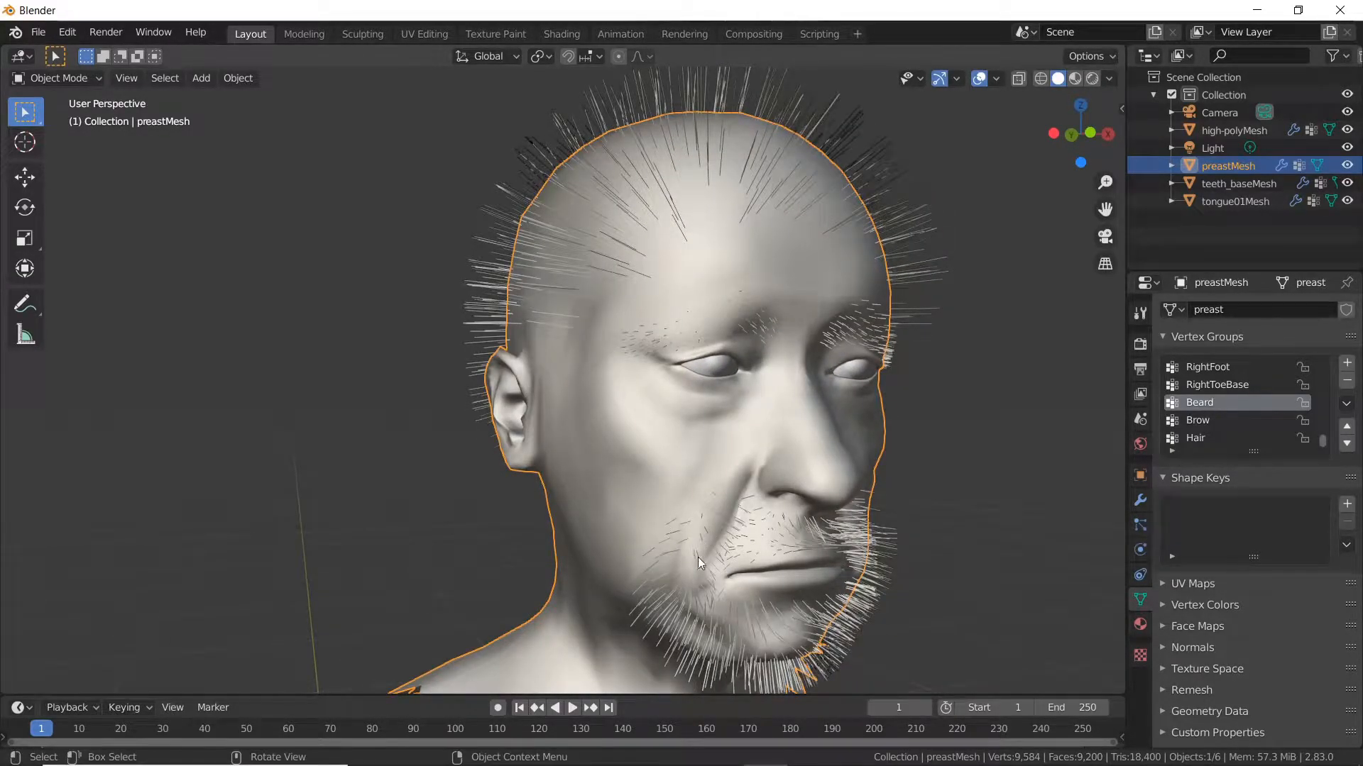
Step: Rename the third particle system to Beard
click(1139, 525)
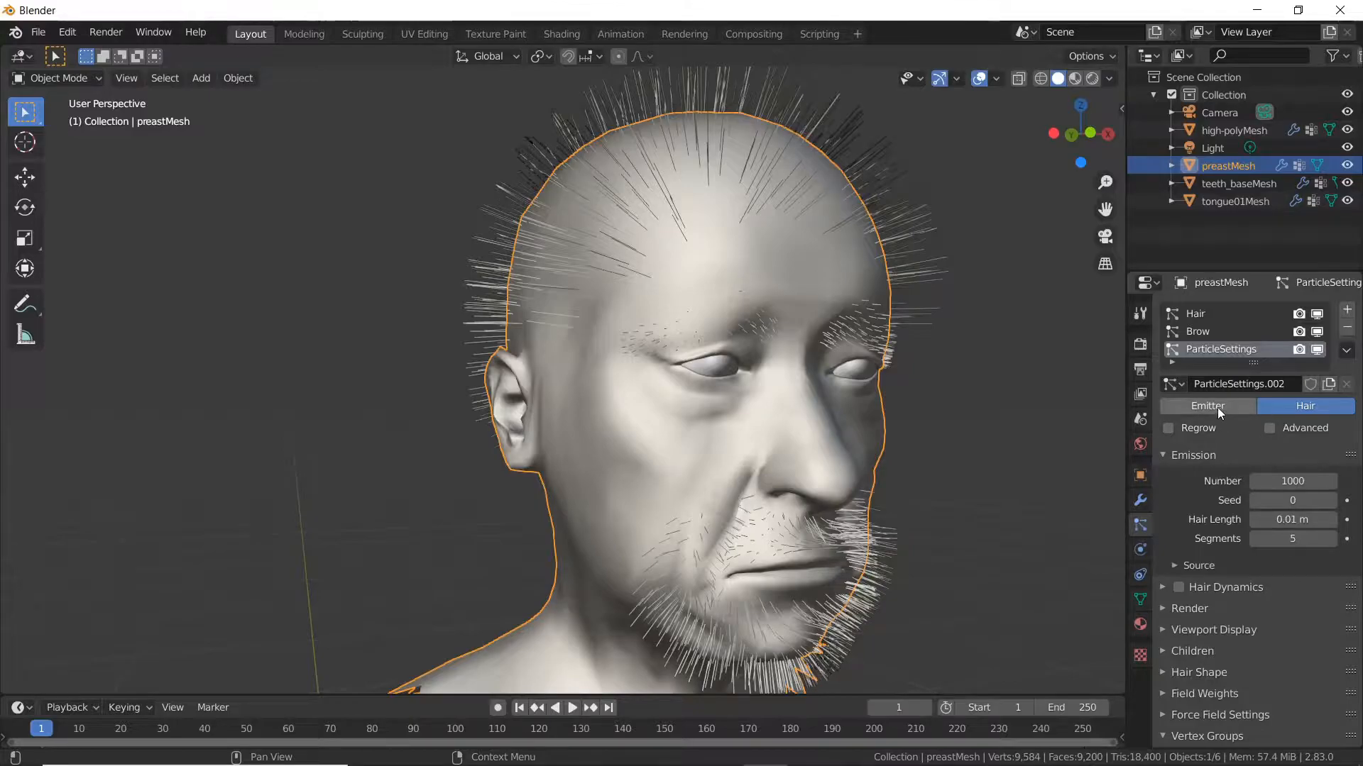
double_click(1216, 349)
text(Beard)
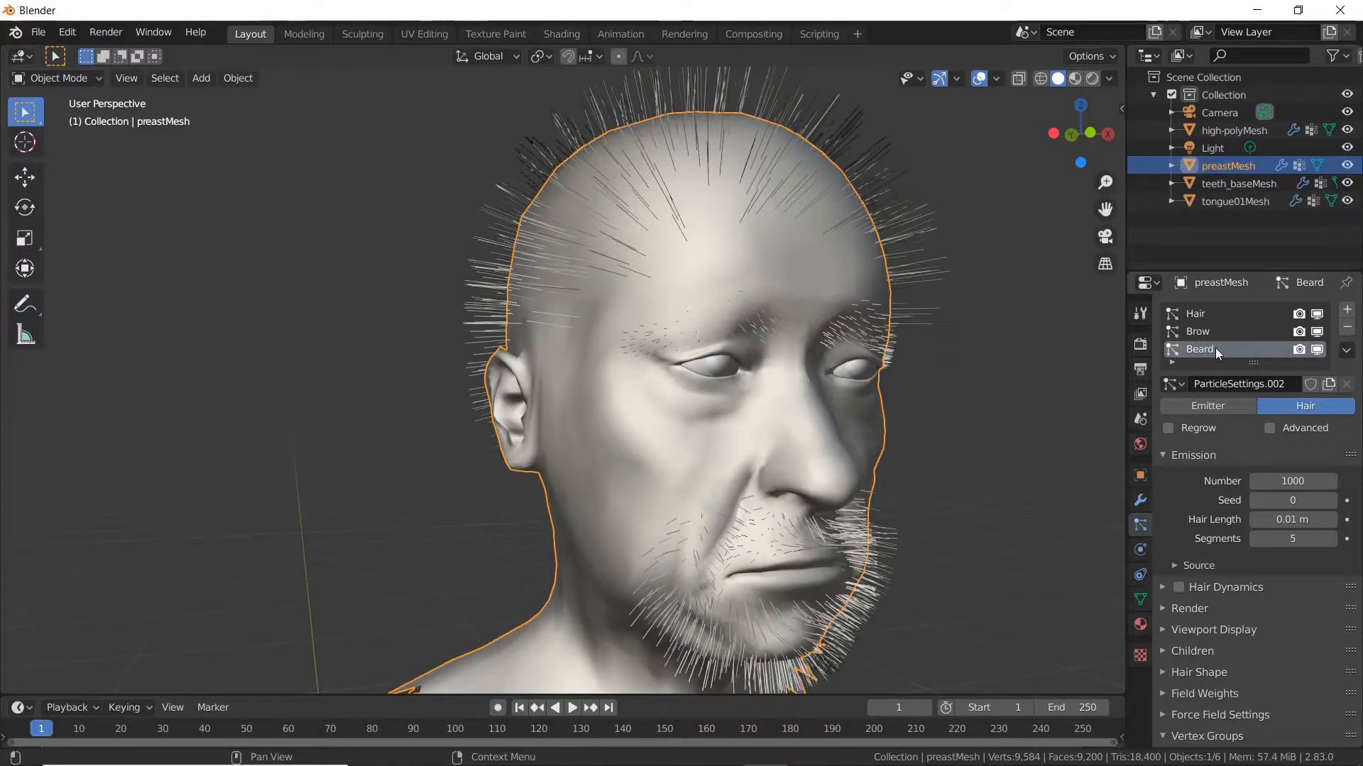
Step: Set the Beard particle system's children to Interpolated and view the beard from the front
scroll(1247, 418, down, 6)
middle_drag(713, 531, 673, 456)
middle_drag(556, 476, 623, 479)
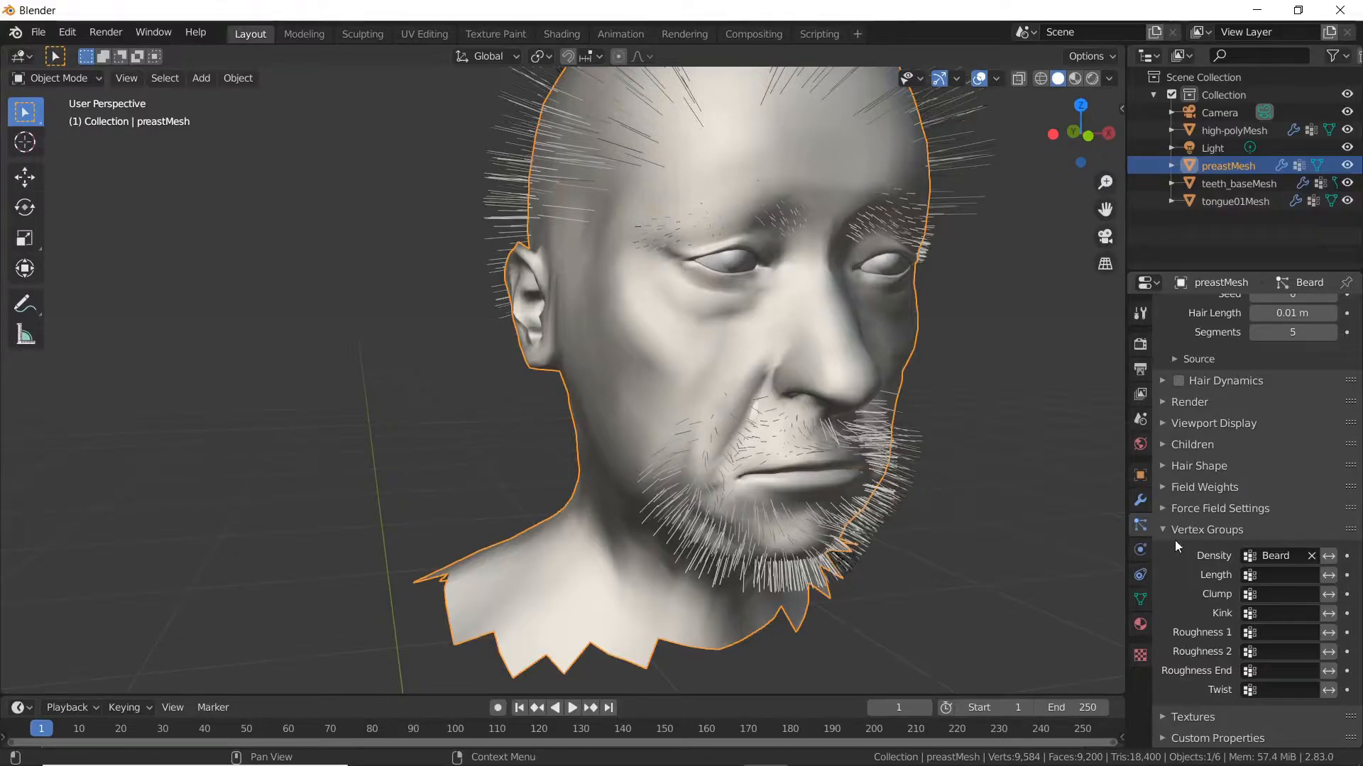
scroll(1192, 525, up, 1)
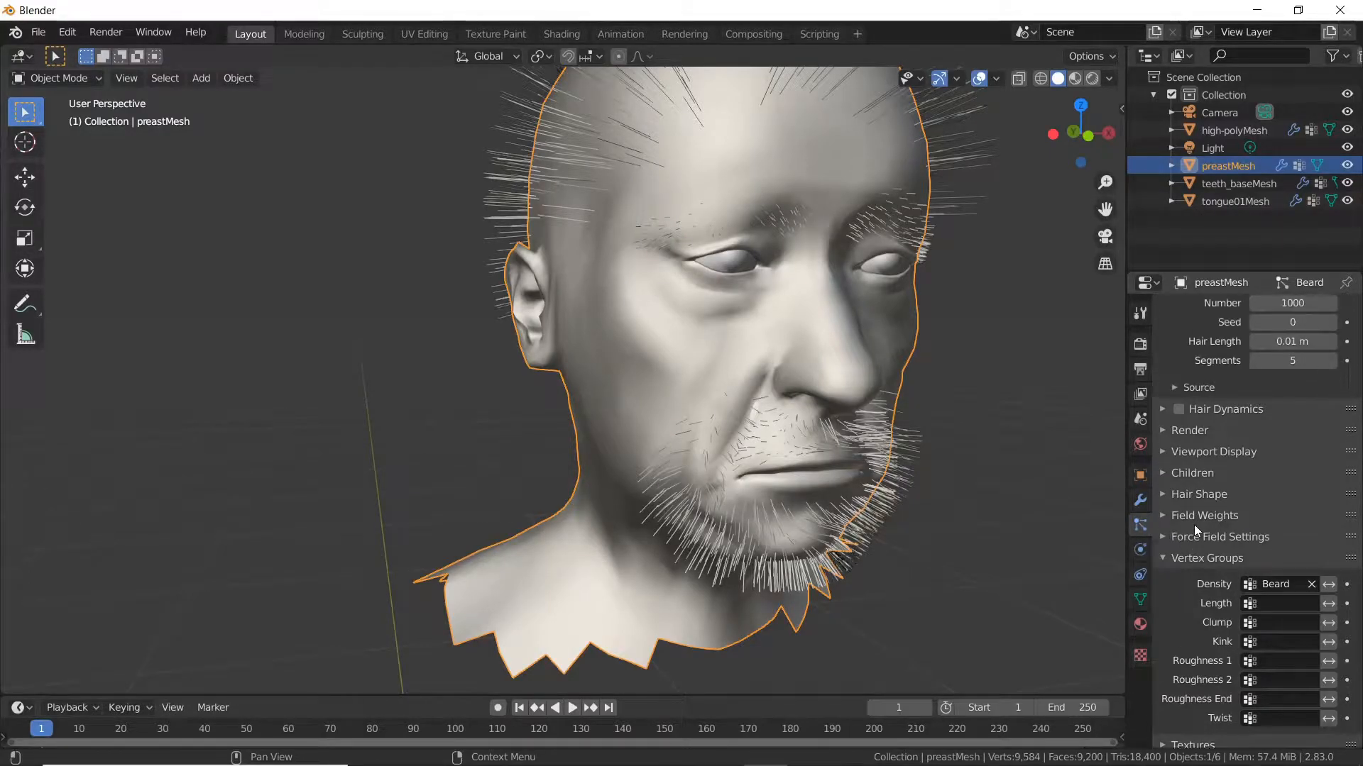
click(1164, 472)
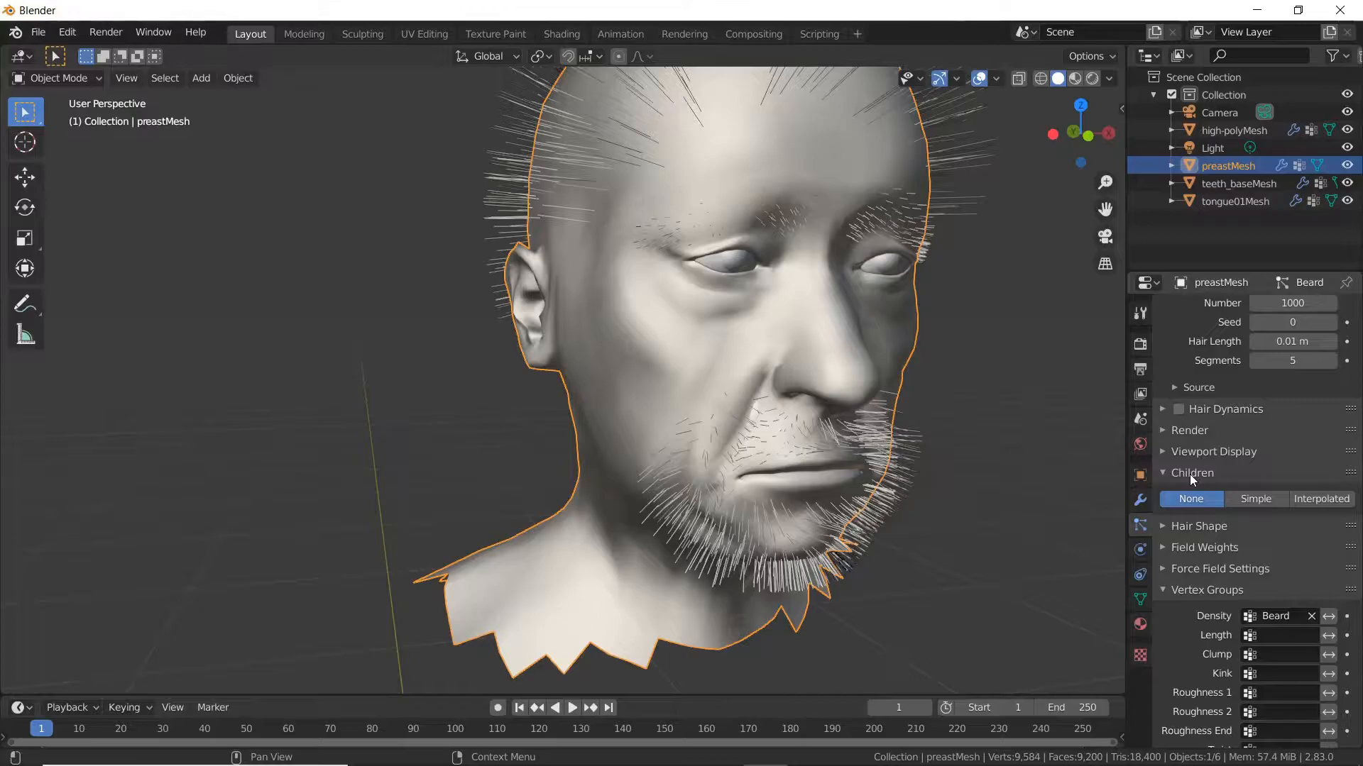
click(1305, 500)
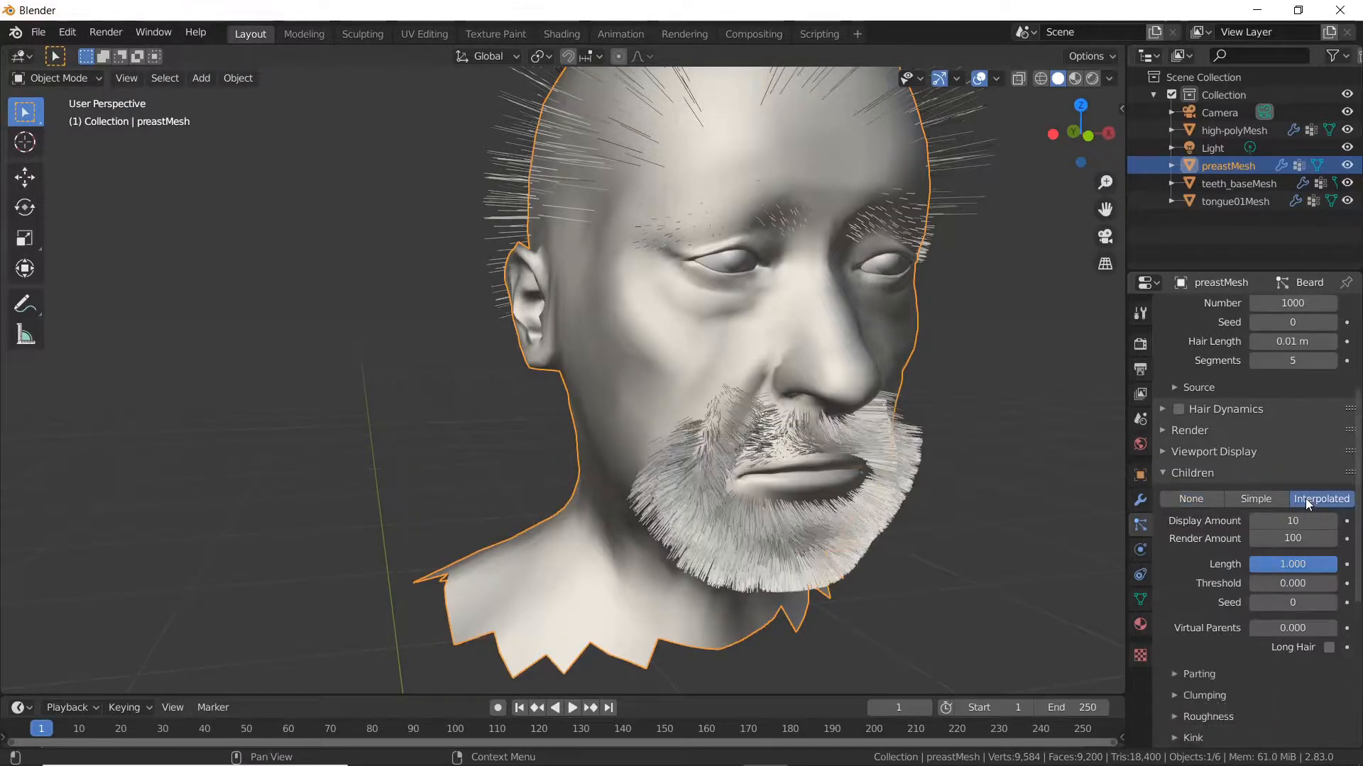
middle_drag(908, 466, 923, 526)
Step: Set the Beard particle system's hair length to 0.005 m and check the shorter beard
scroll(1281, 489, up, 5)
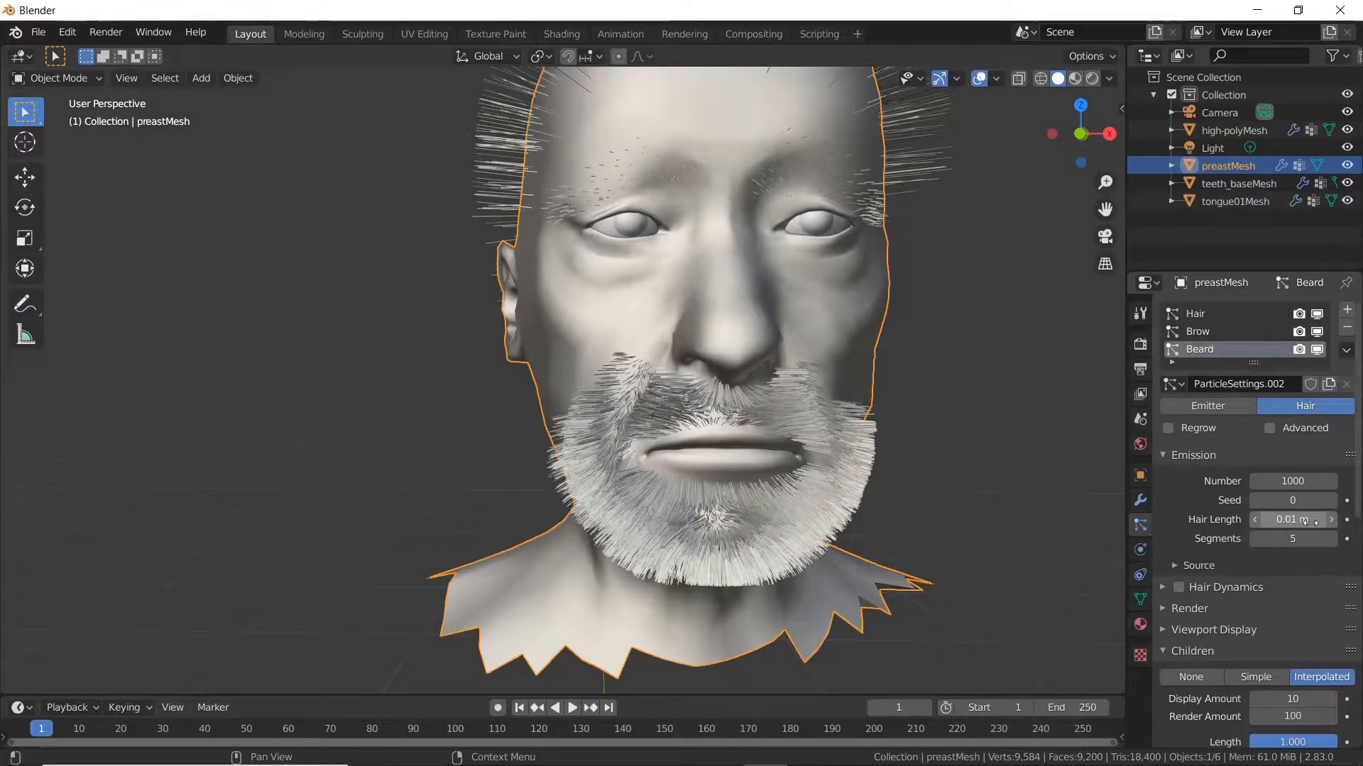
click(1297, 521)
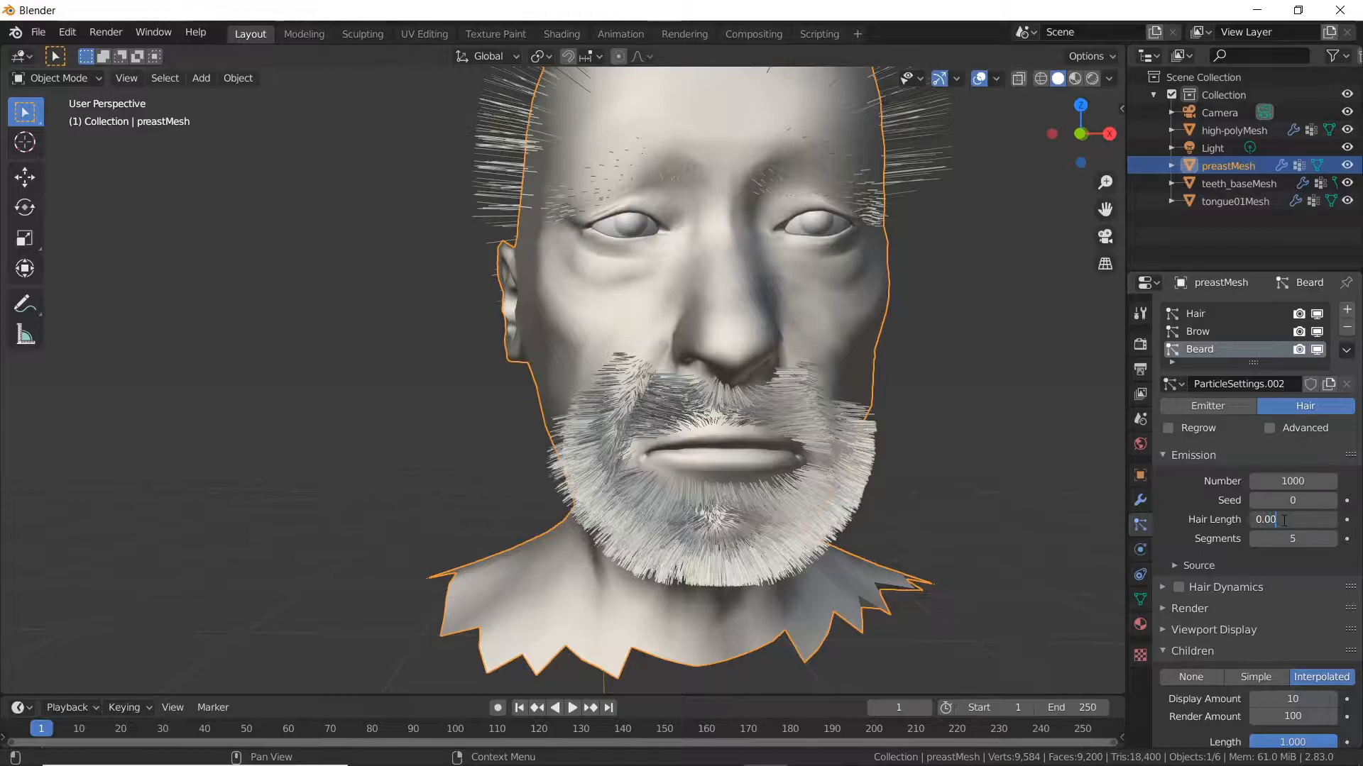
key(Return)
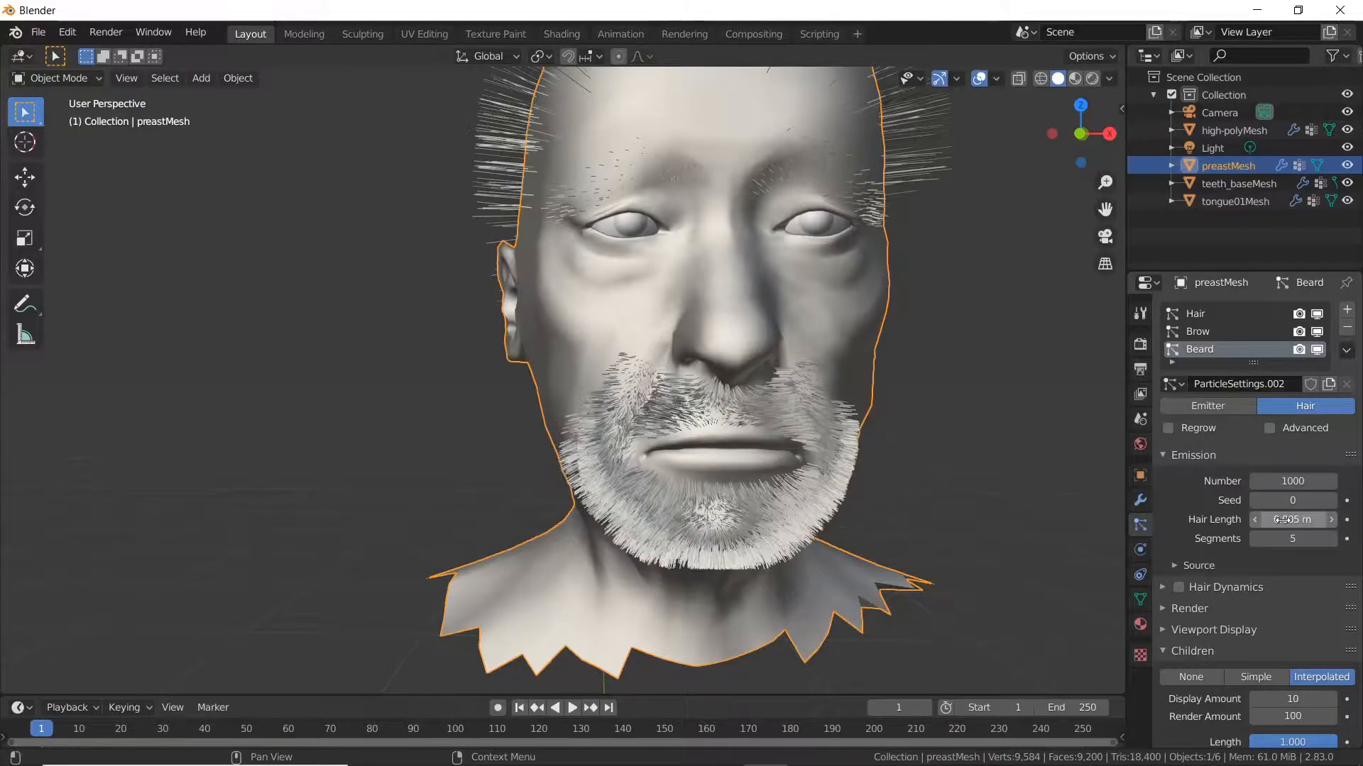
mouse_move(817, 534)
middle_down()
mouse_move(925, 529)
mouse_move(798, 522)
mouse_move(853, 522)
mouse_move(809, 534)
mouse_move(837, 538)
middle_up()
scroll(924, 533, up, 5)
scroll(809, 535, down, 1)
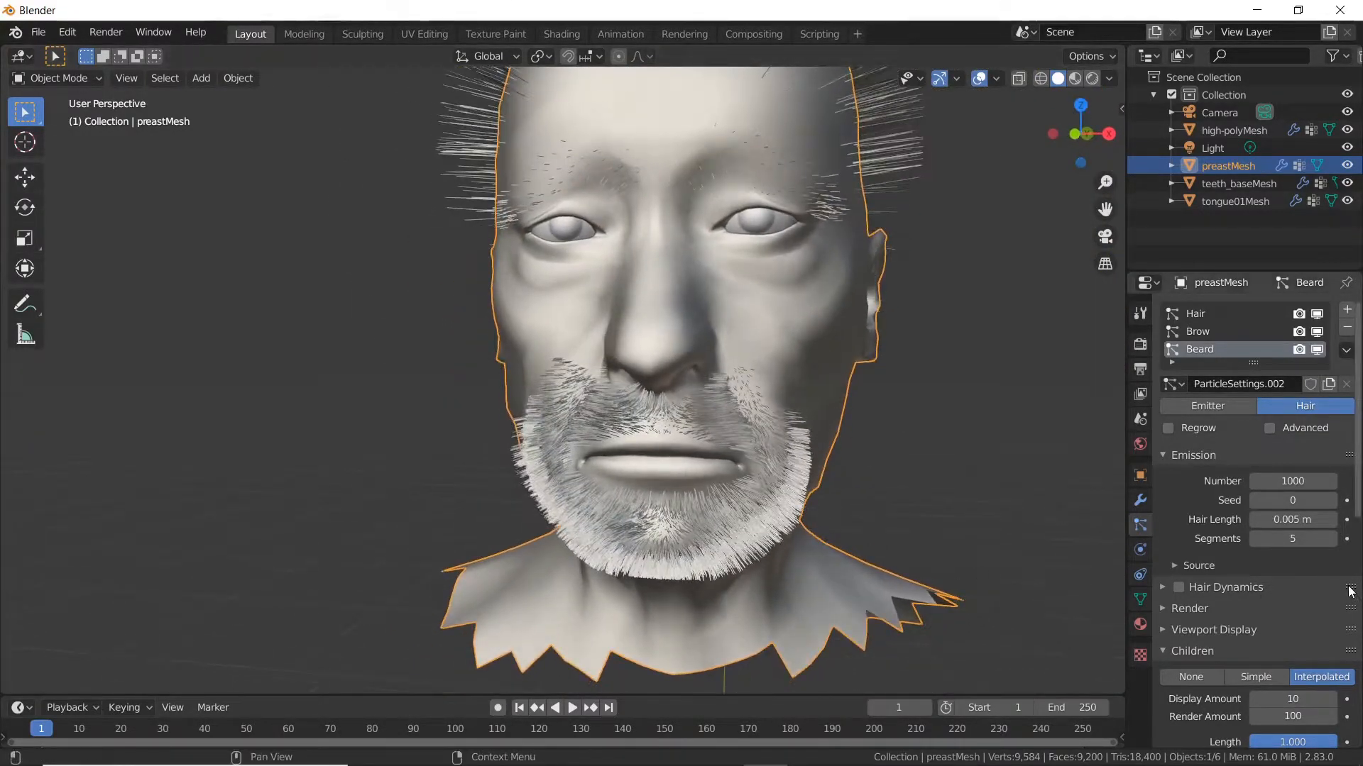
Step: Set the Random roughness of the beard's children to 0.043 and inspect the strands around the mouth
scroll(1207, 529, down, 15)
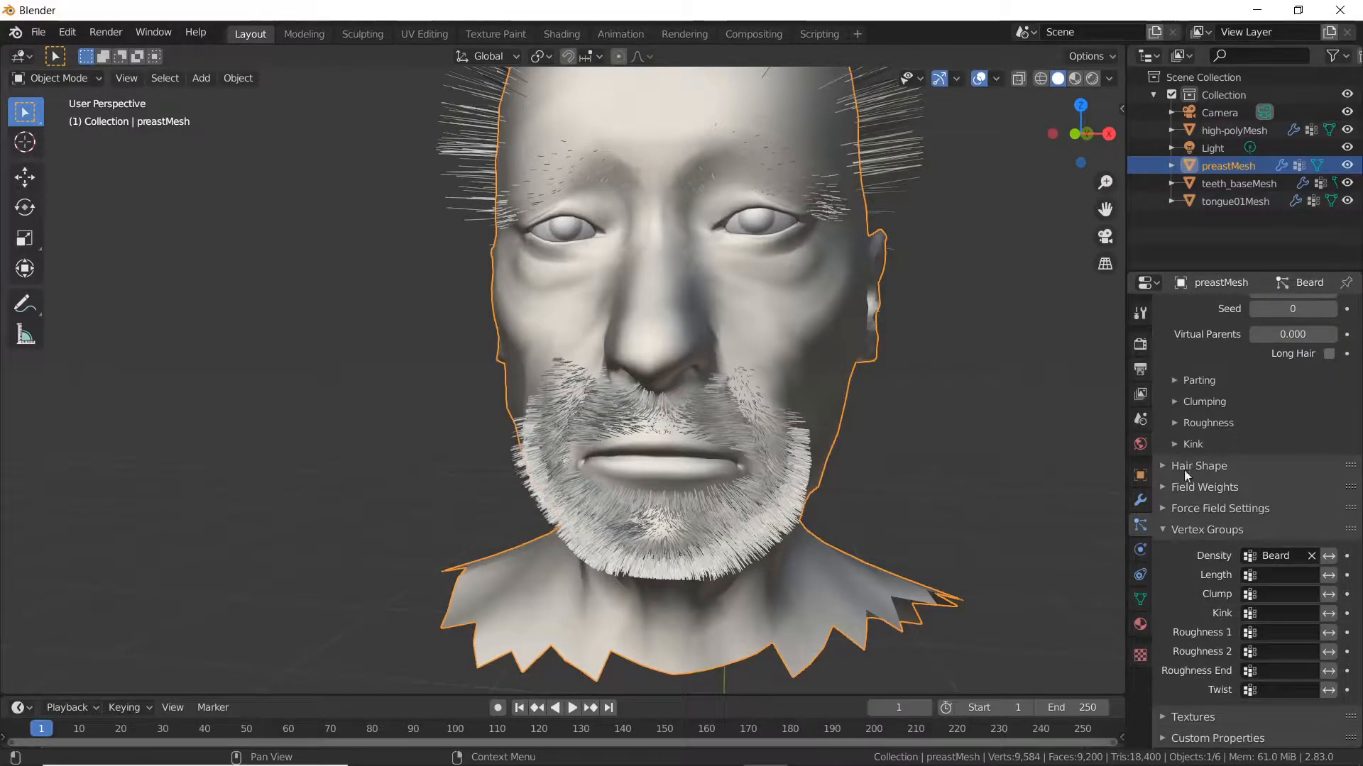
scroll(1199, 515, up, 3)
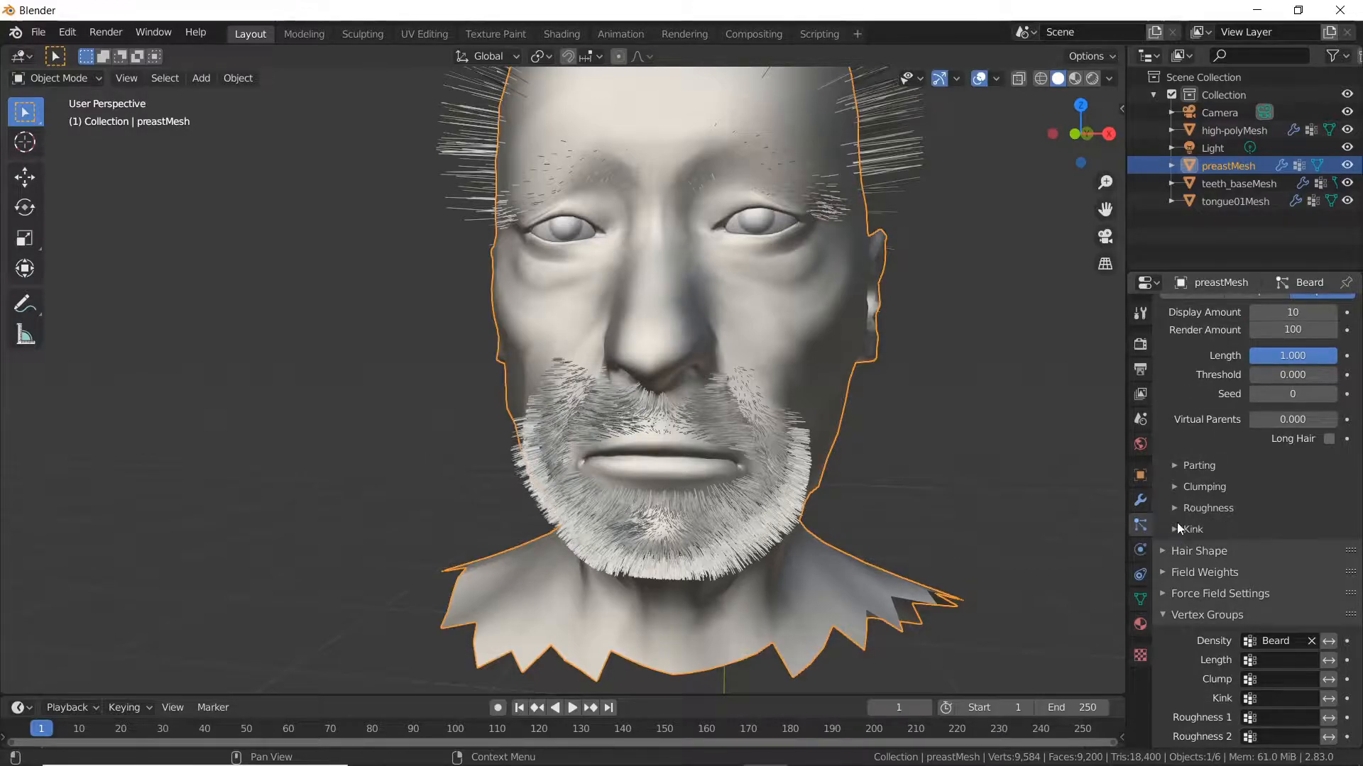
click(1175, 509)
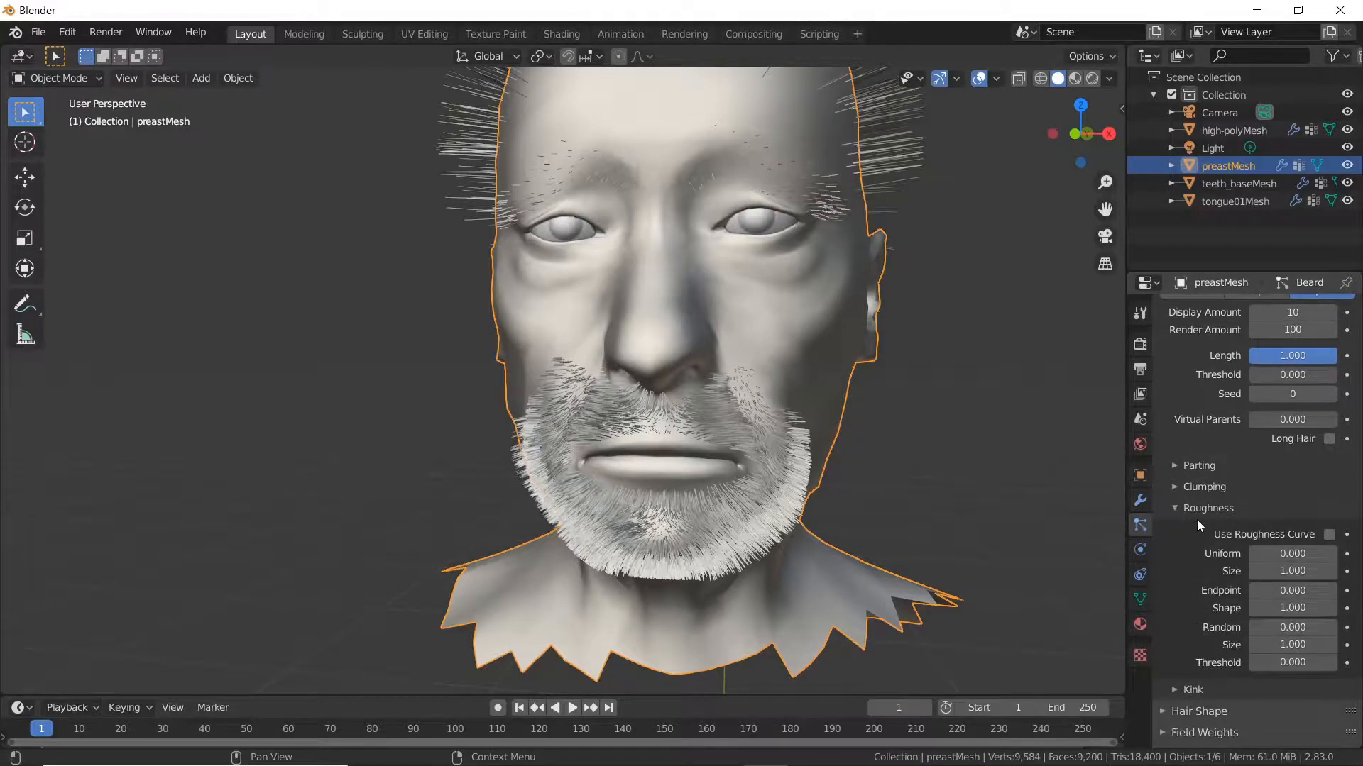
scroll(1196, 520, down, 3)
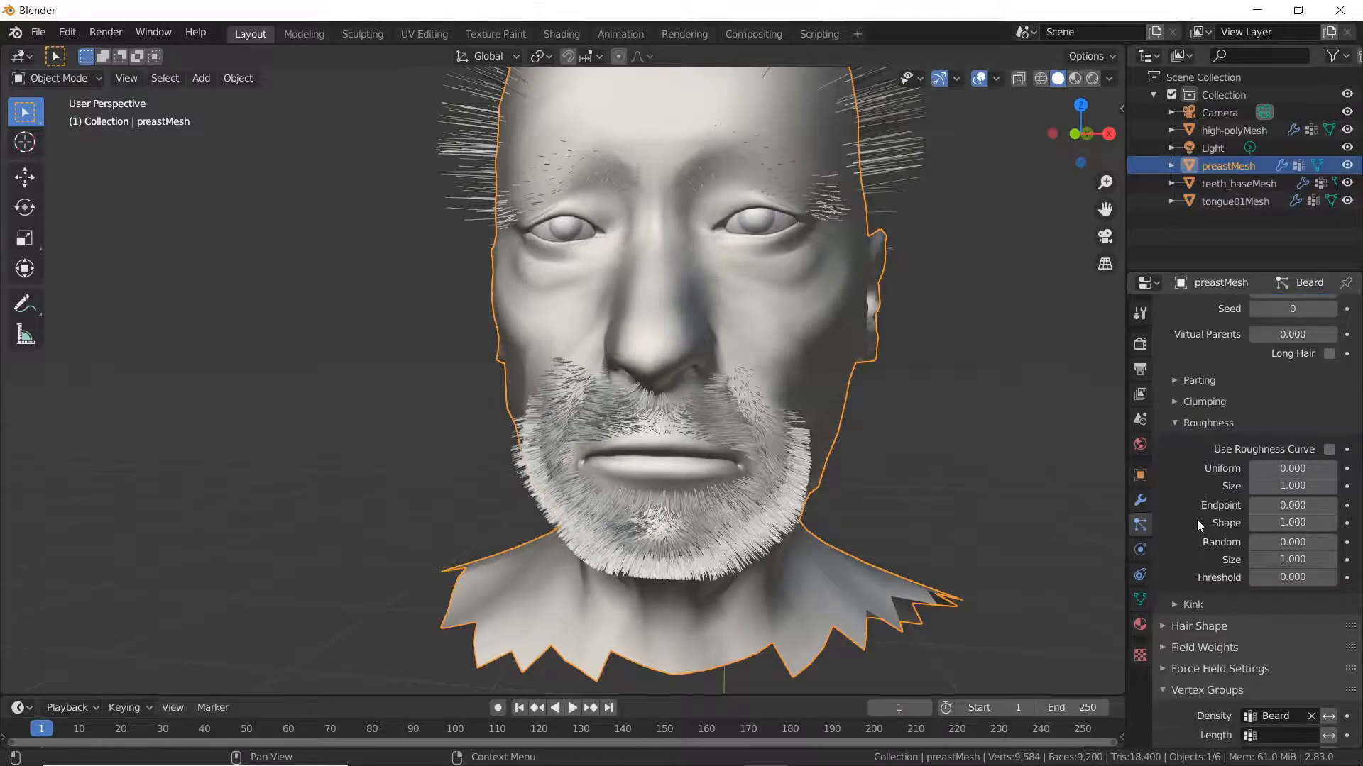
scroll(635, 500, up, 3)
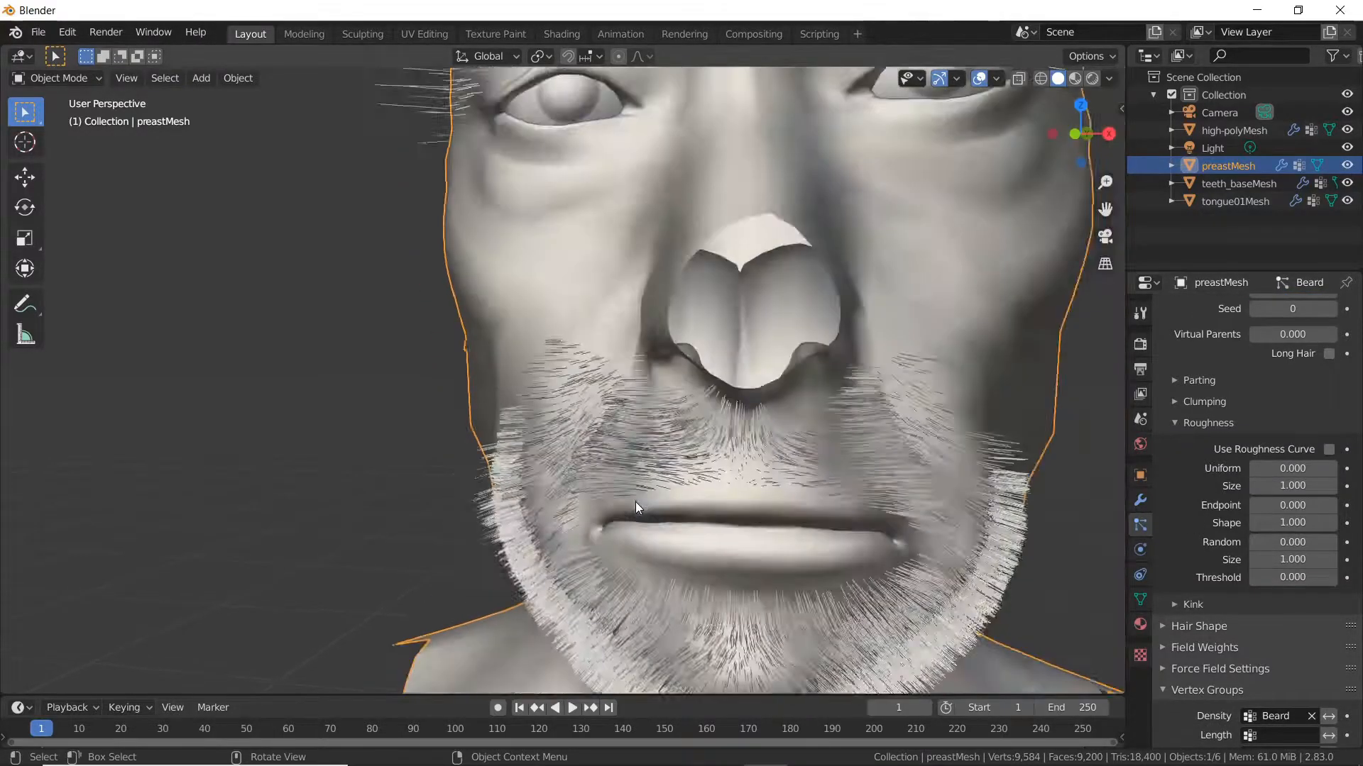
scroll(616, 522, down, 1)
middle_drag(616, 522, 684, 520)
middle_drag(840, 506, 707, 479)
scroll(734, 484, up, 2)
scroll(650, 484, up, 3)
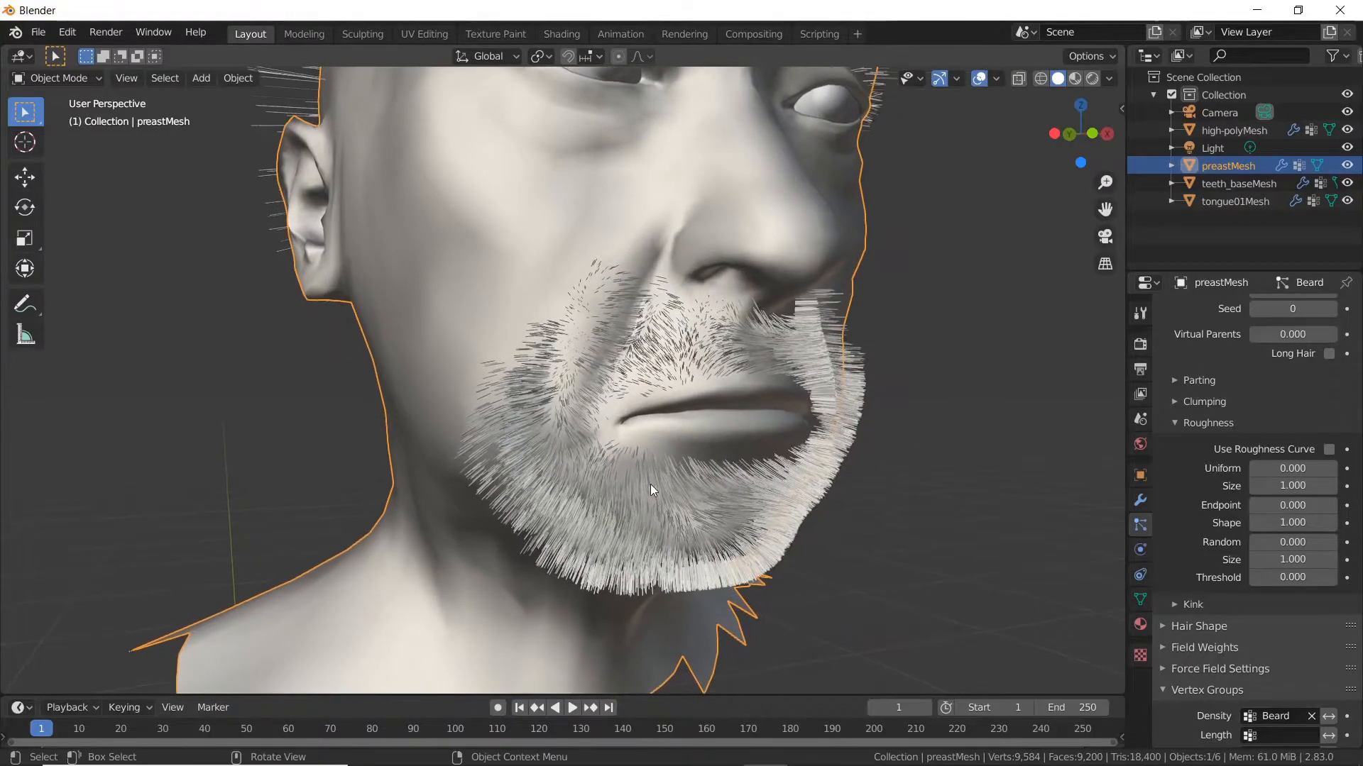
scroll(692, 484, down, 2)
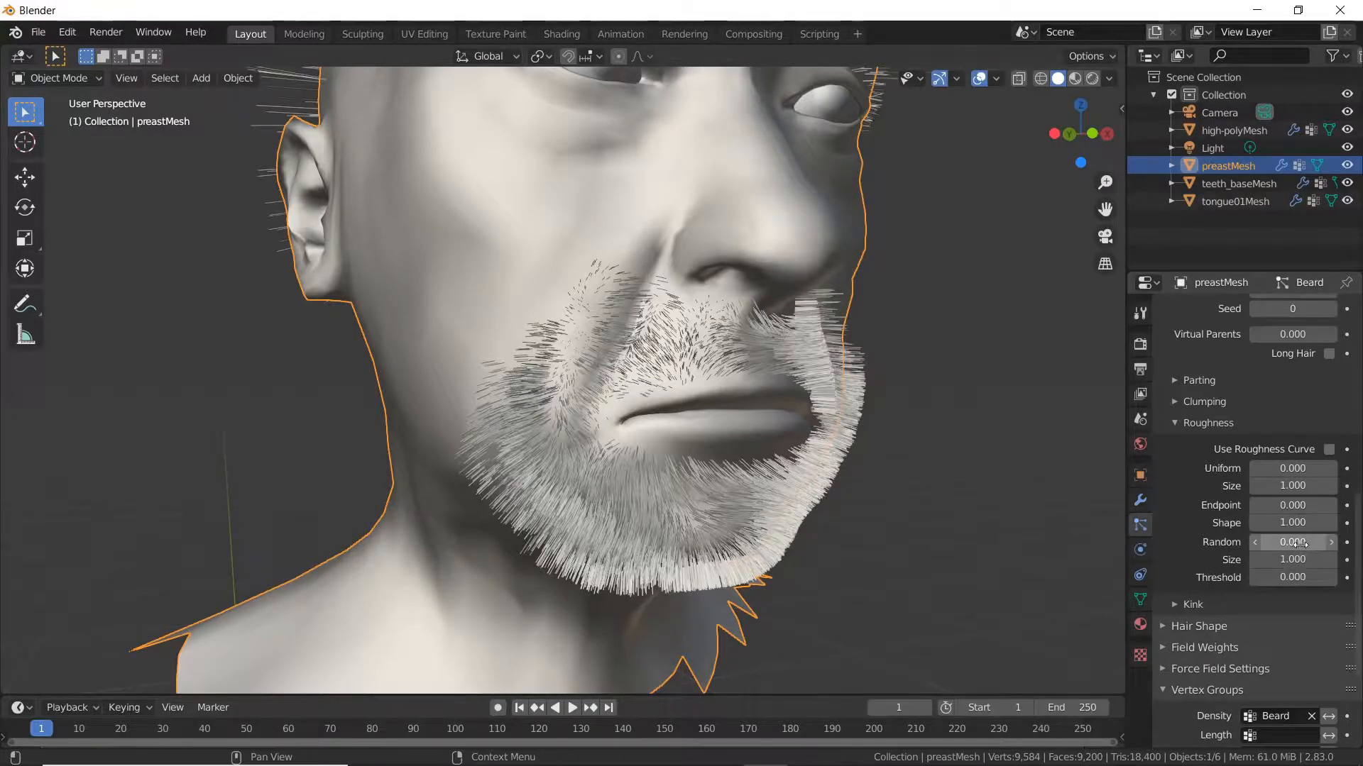
drag(1294, 545, 1320, 544)
middle_drag(572, 546, 807, 529)
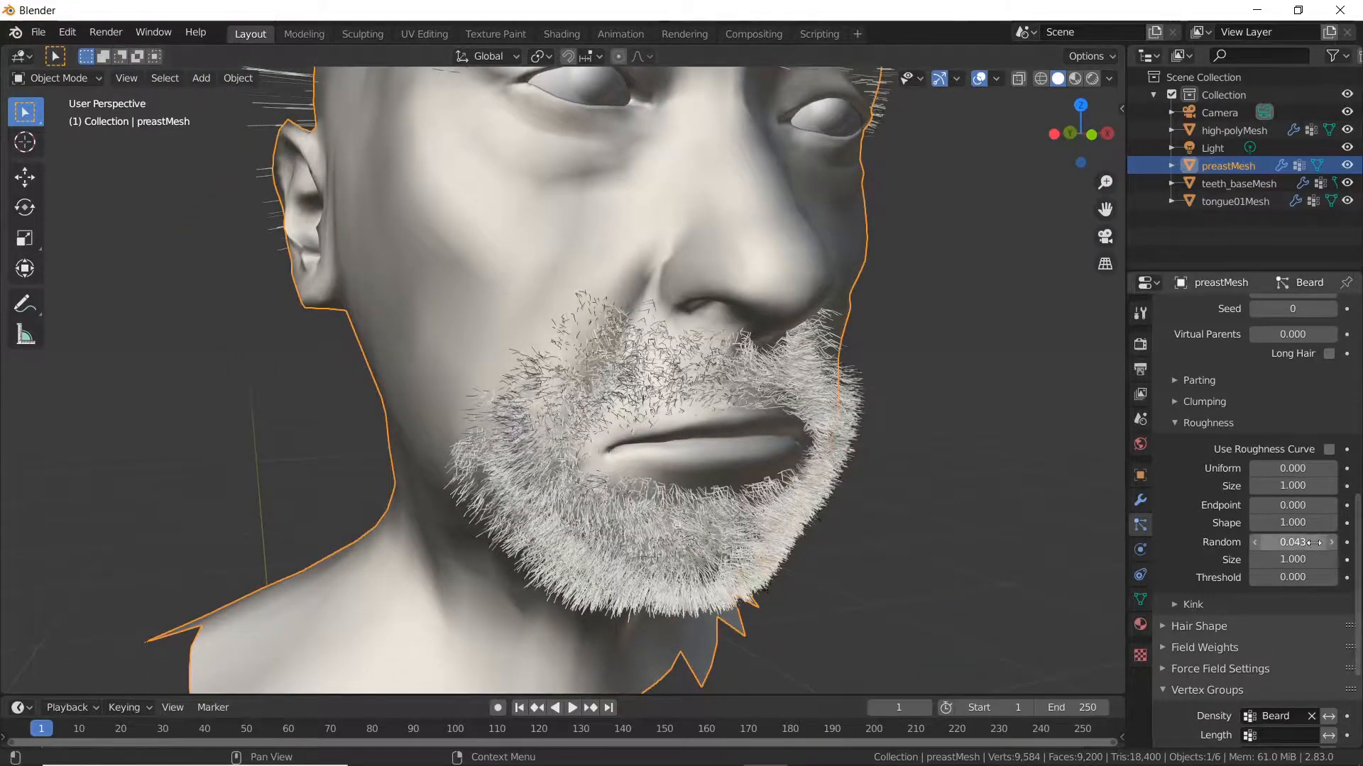
Step: Set the Uniform roughness size of the beard's children to 1.100 and check the whole head
drag(1293, 485, 1311, 485)
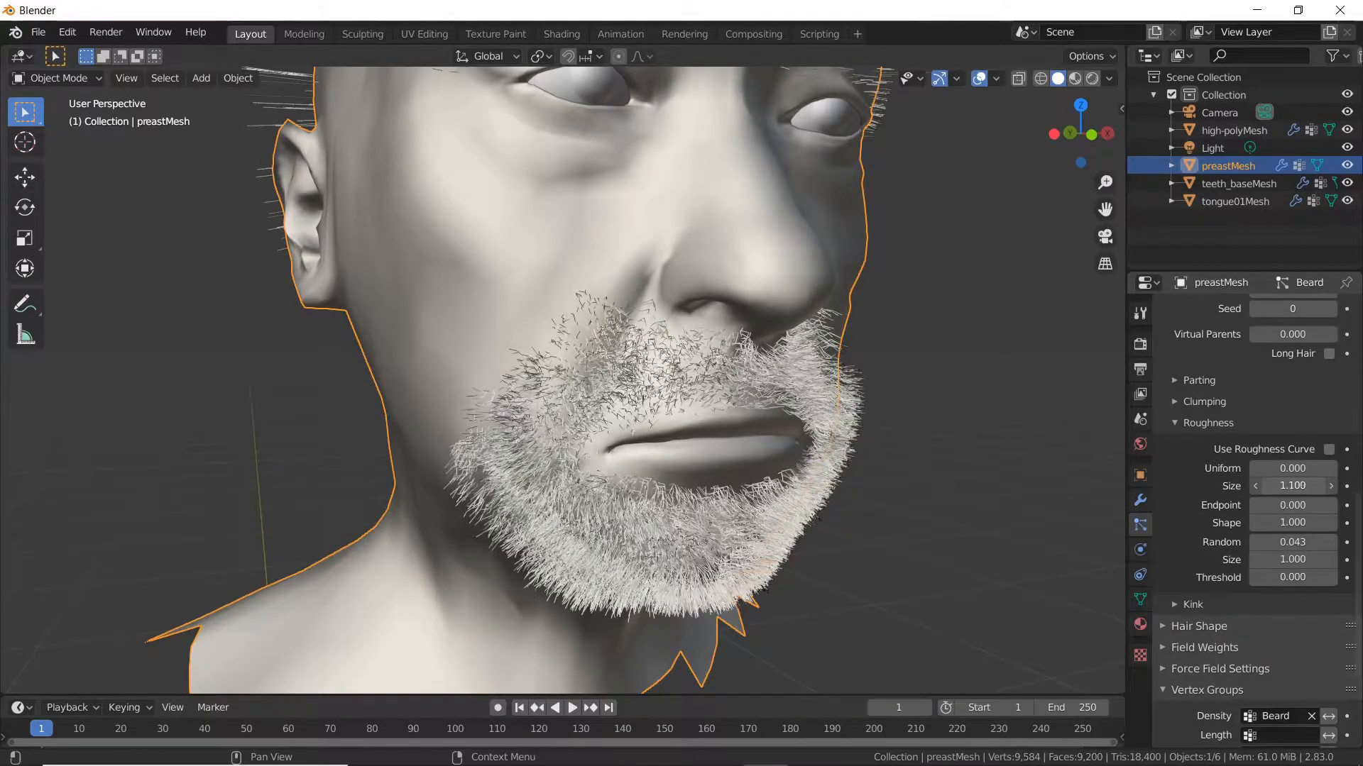
mouse_move(899, 457)
middle_down()
mouse_move(834, 440)
mouse_move(915, 450)
middle_up()
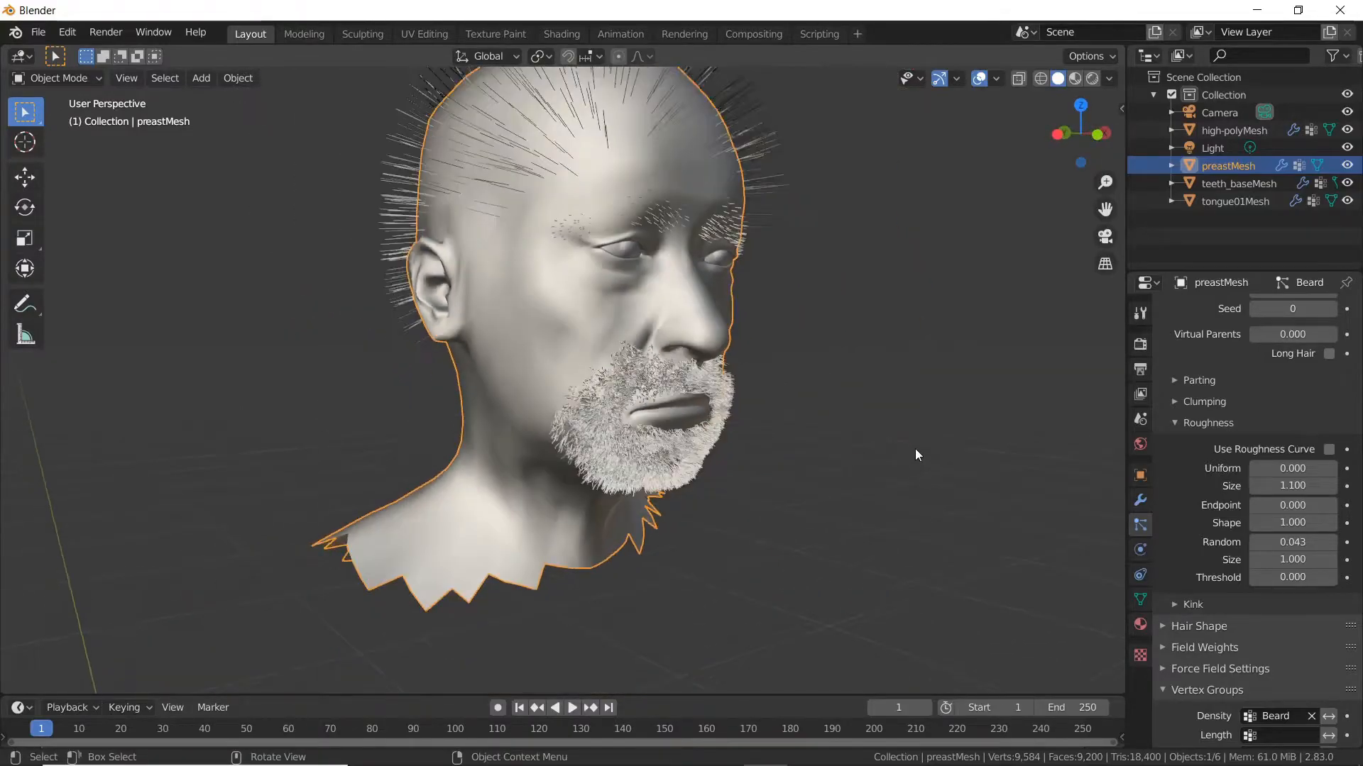
middle_drag(854, 412, 725, 448)
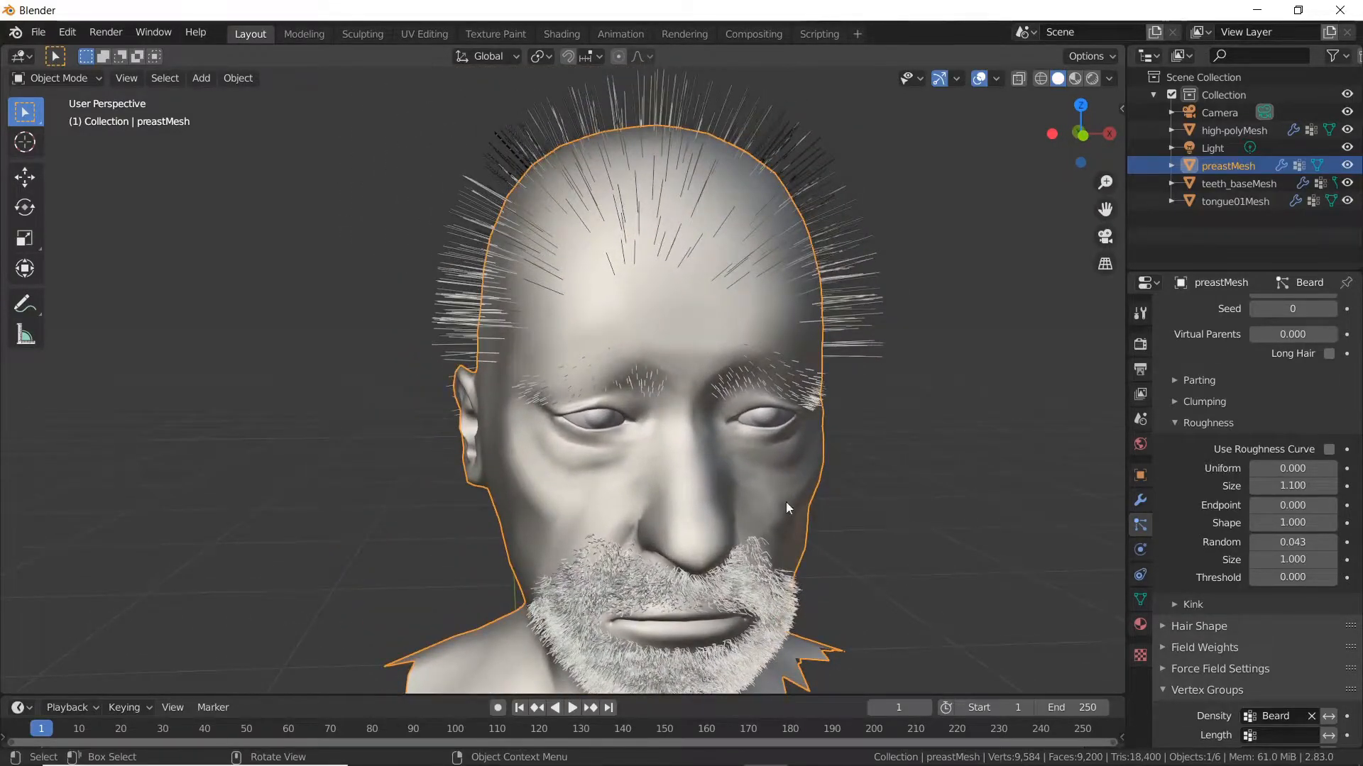
Step: Select the head's Hair particle system and set its children to Interpolated
middle_drag(779, 504, 797, 480)
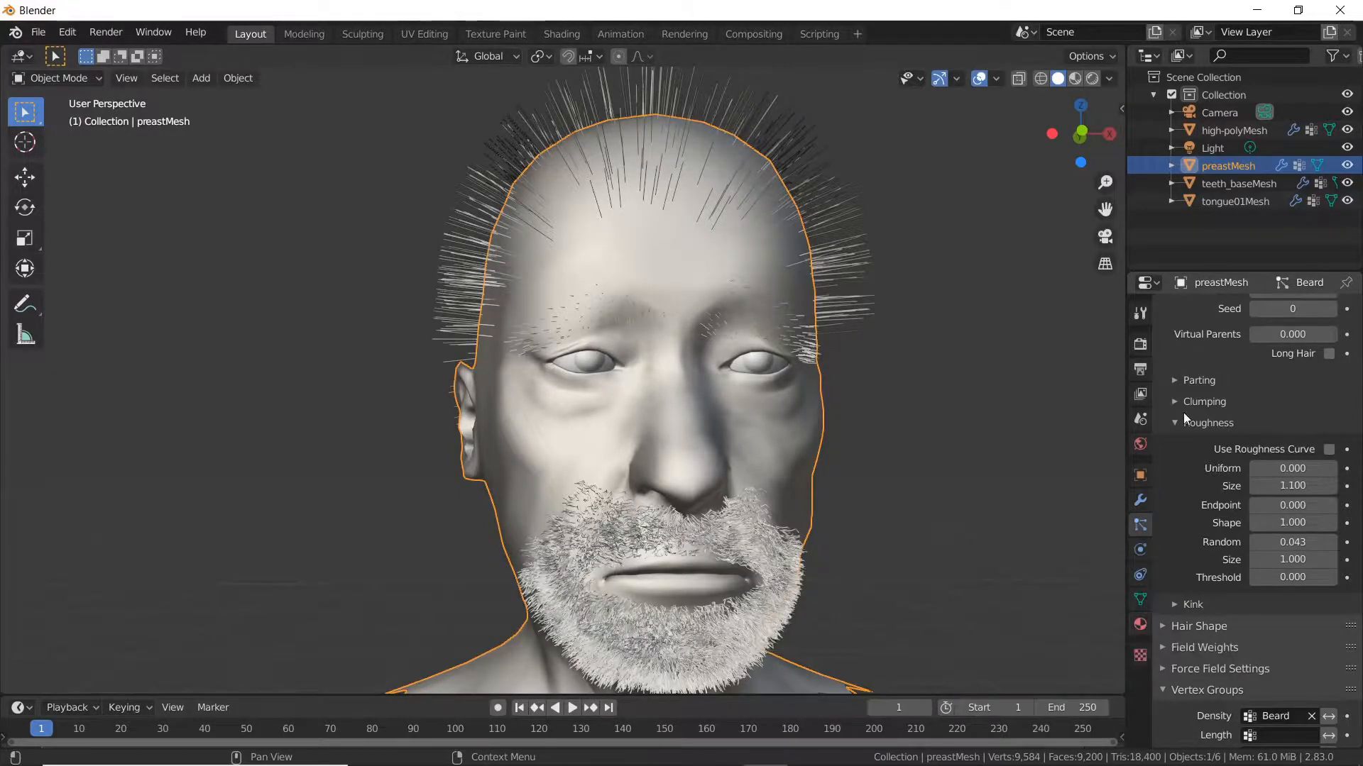
scroll(1164, 511, up, 10)
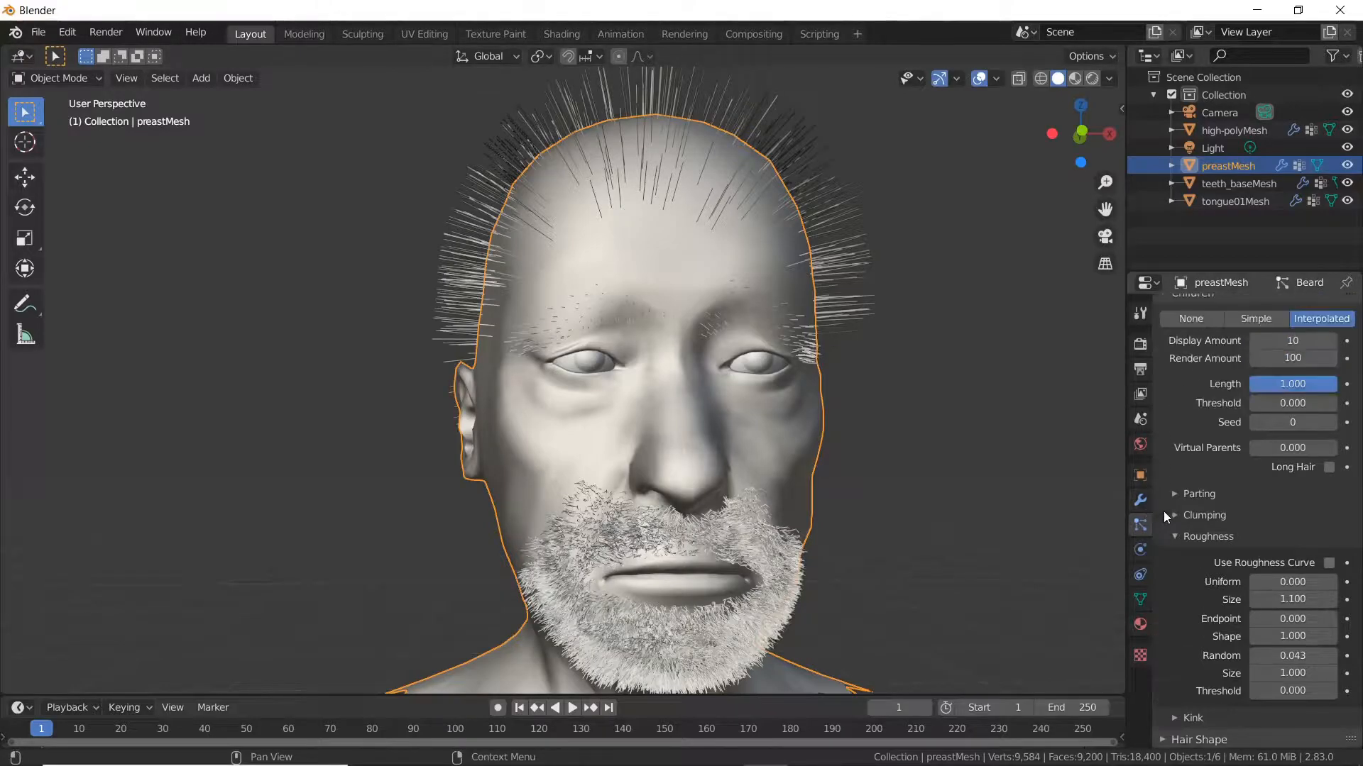
scroll(1173, 512, up, 3)
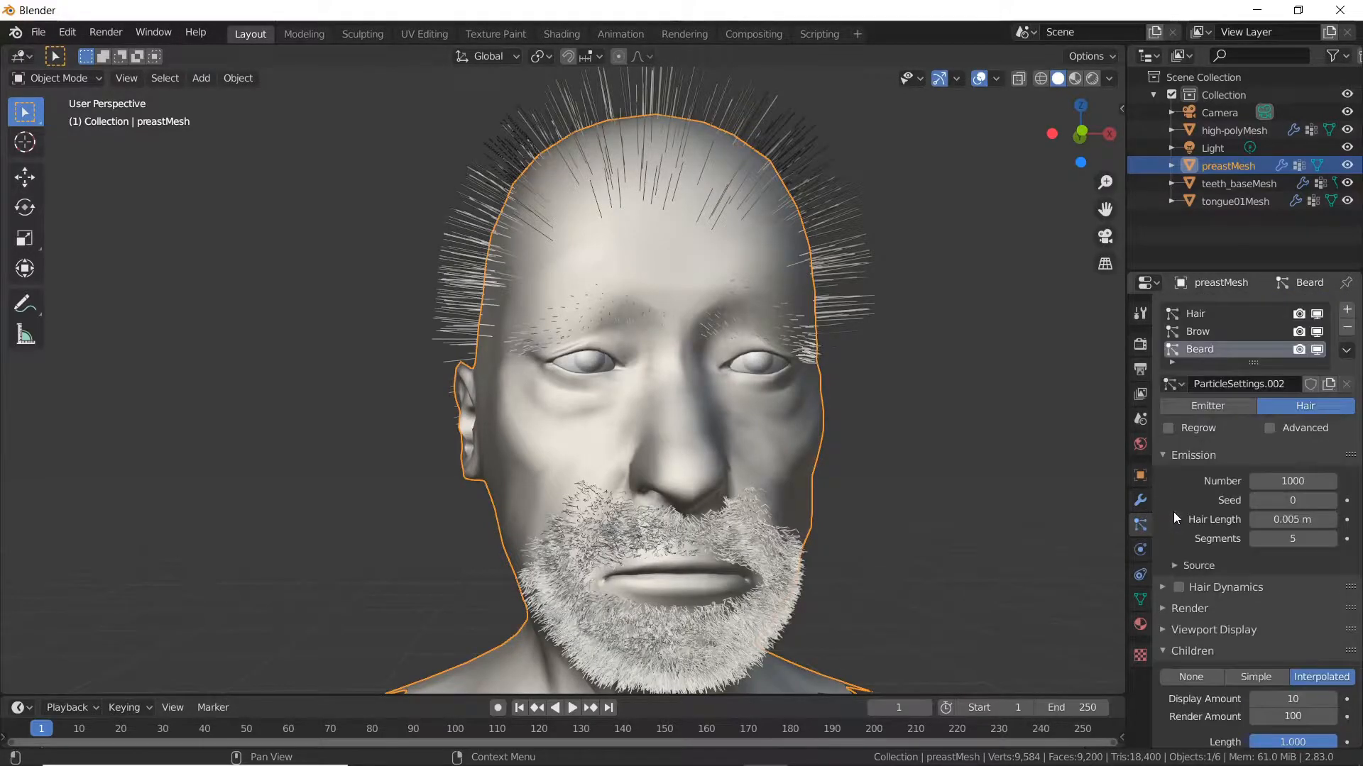
click(1199, 313)
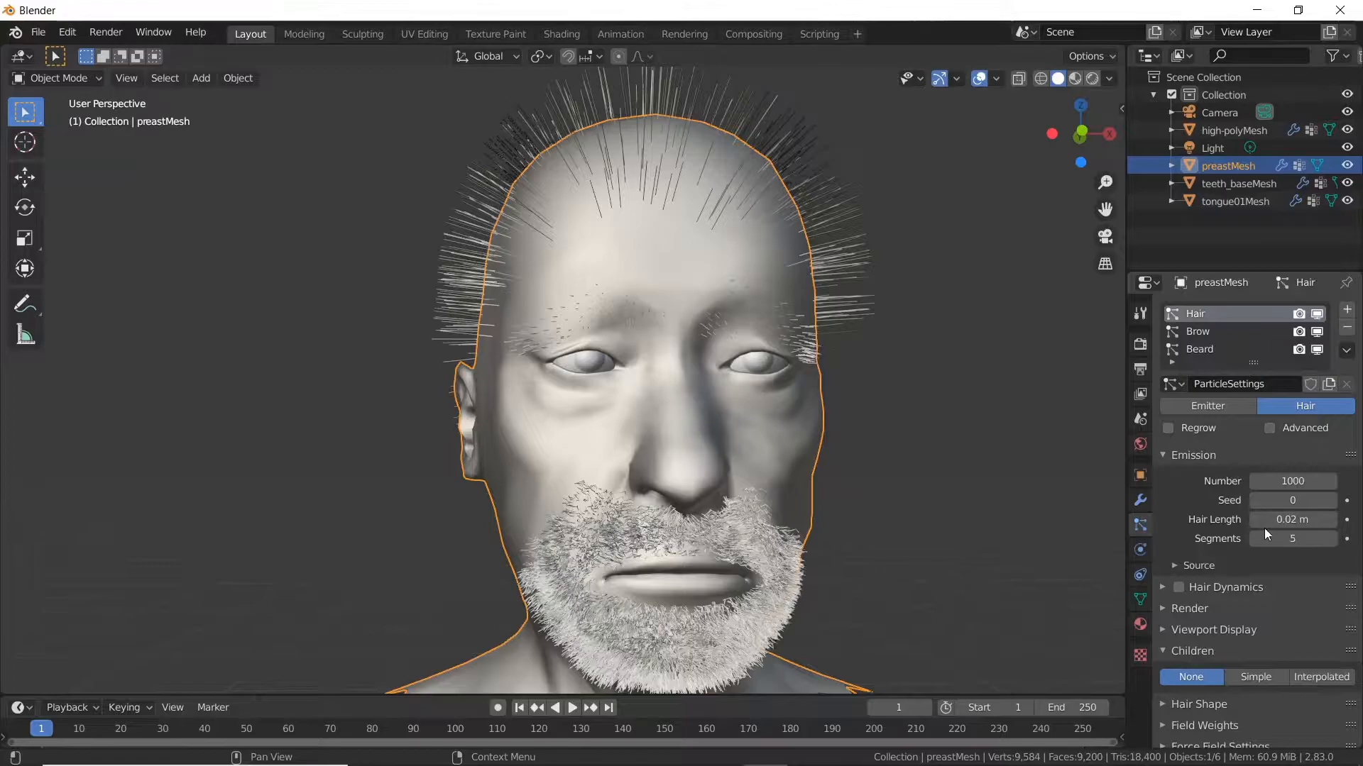
scroll(1218, 516, down, 3)
scroll(1218, 517, down, 3)
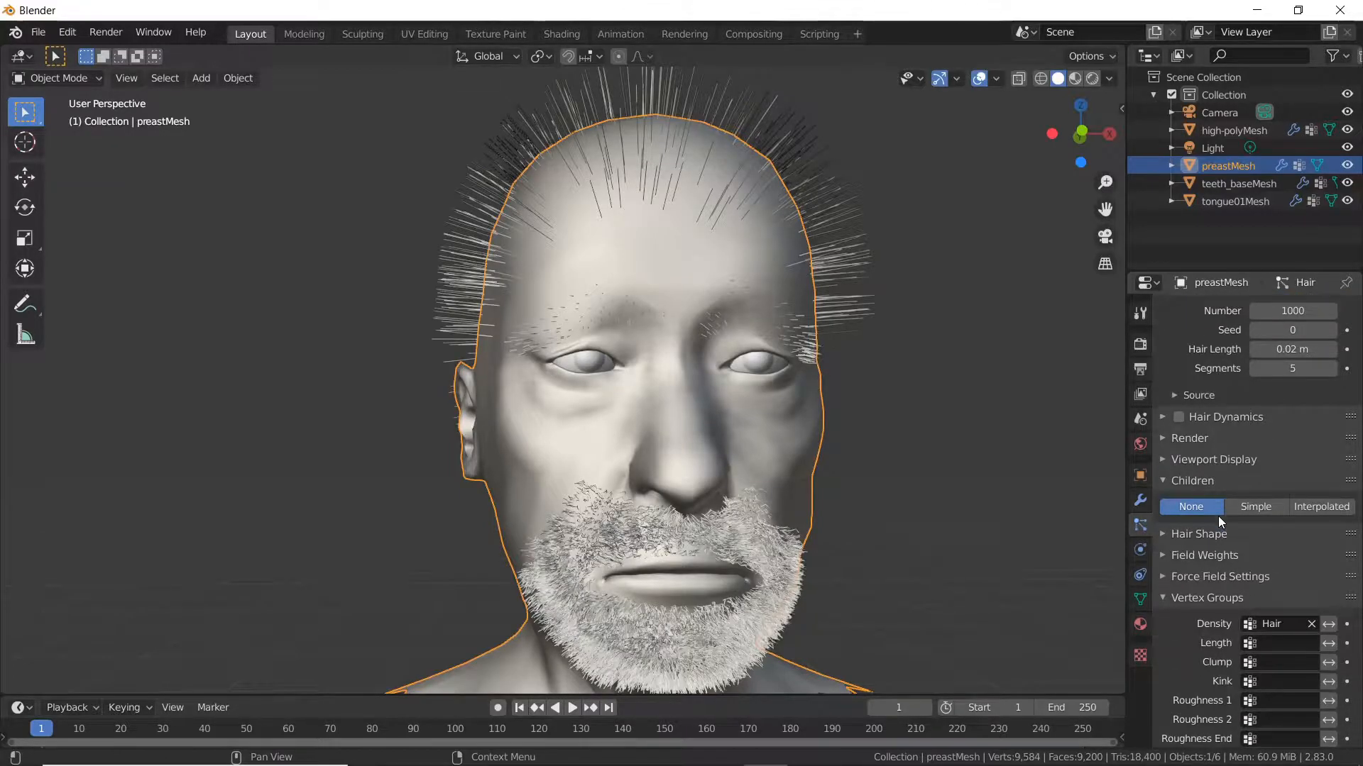
middle_drag(852, 355, 730, 228)
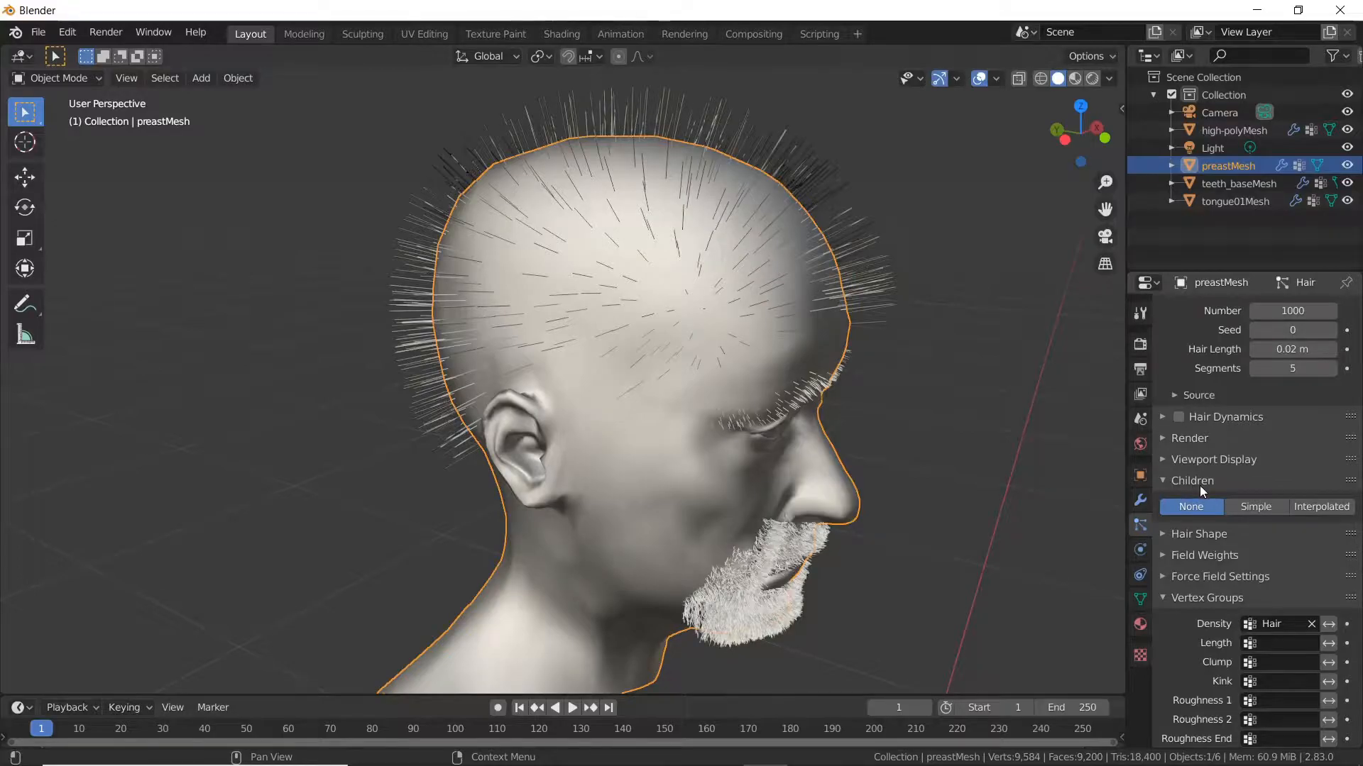
click(1318, 508)
Step: Examine the interpolated scalp hair from the front, sides and close up for coverage
middle_drag(1106, 458, 1012, 445)
middle_drag(871, 441, 758, 379)
middle_drag(594, 267, 742, 331)
scroll(742, 331, down, 3)
middle_drag(683, 373, 850, 414)
scroll(751, 384, up, 3)
scroll(738, 346, up, 2)
scroll(855, 399, down, 2)
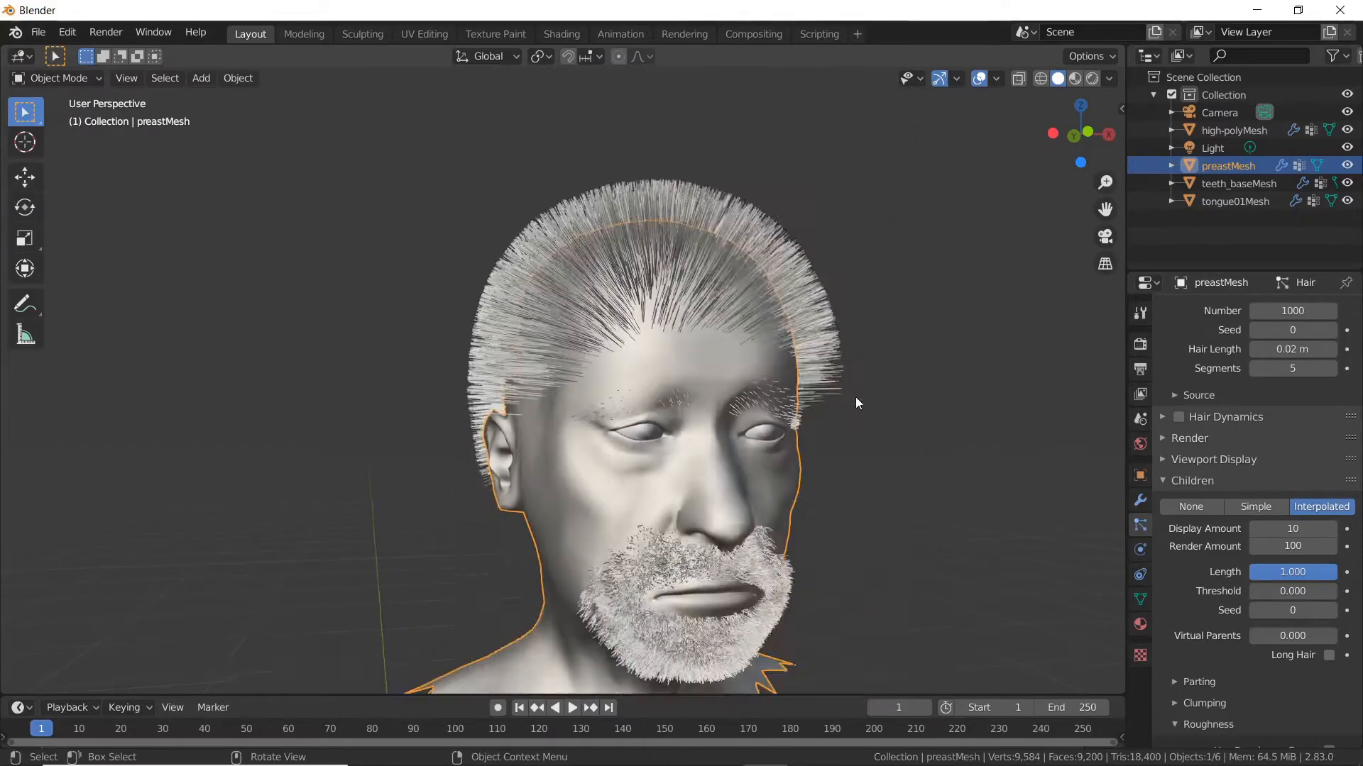
middle_drag(709, 324, 935, 330)
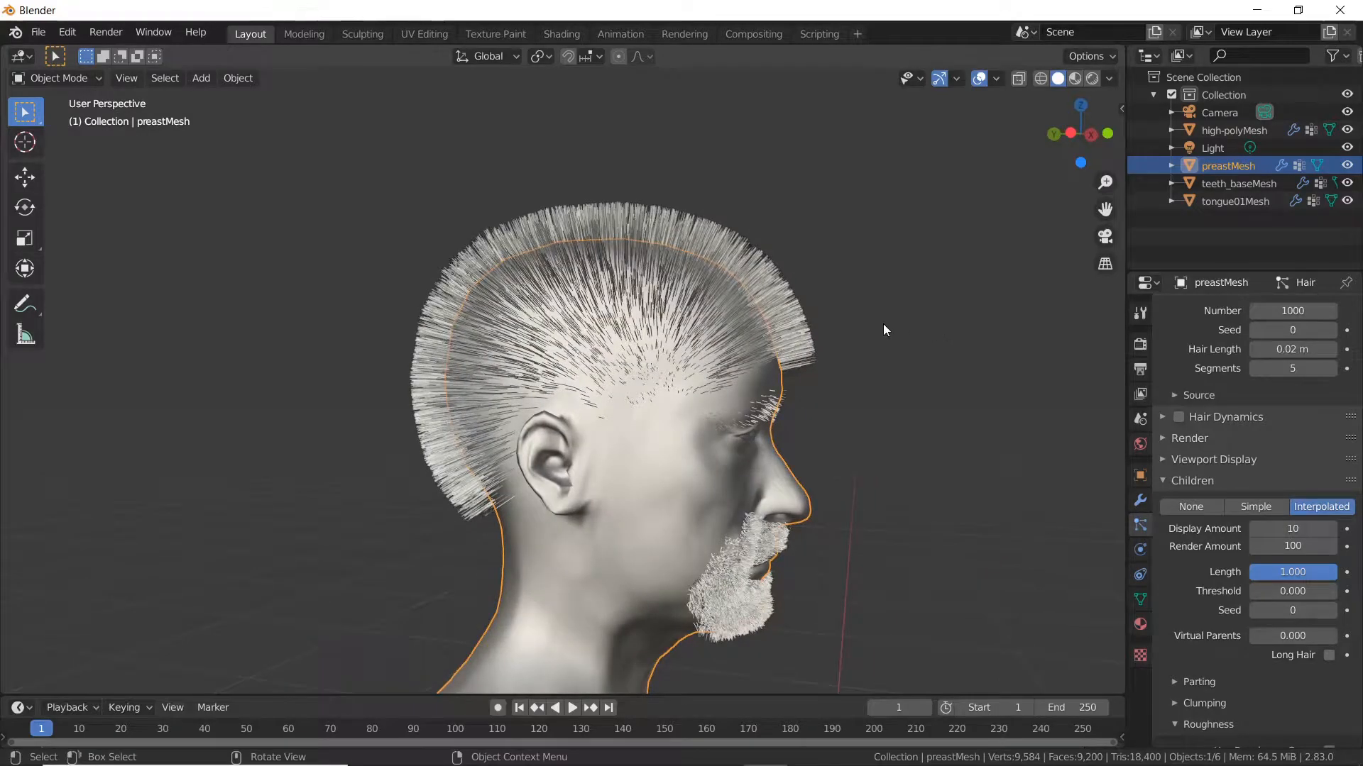
mouse_move(828, 343)
middle_down()
mouse_move(880, 342)
mouse_move(812, 339)
middle_up()
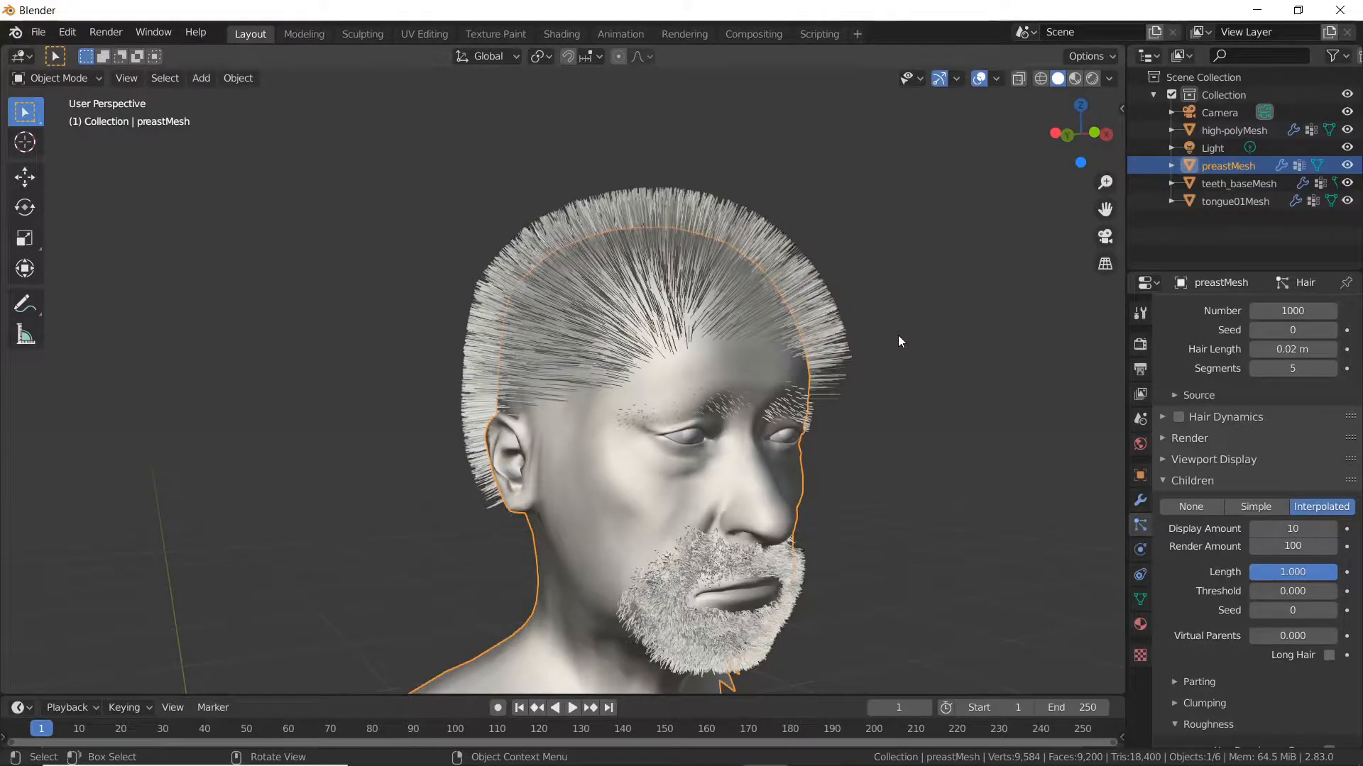
Step: Switch the head to Particle Edit mode and enable the display of children for the Hair system
key(ctrl+Tab)
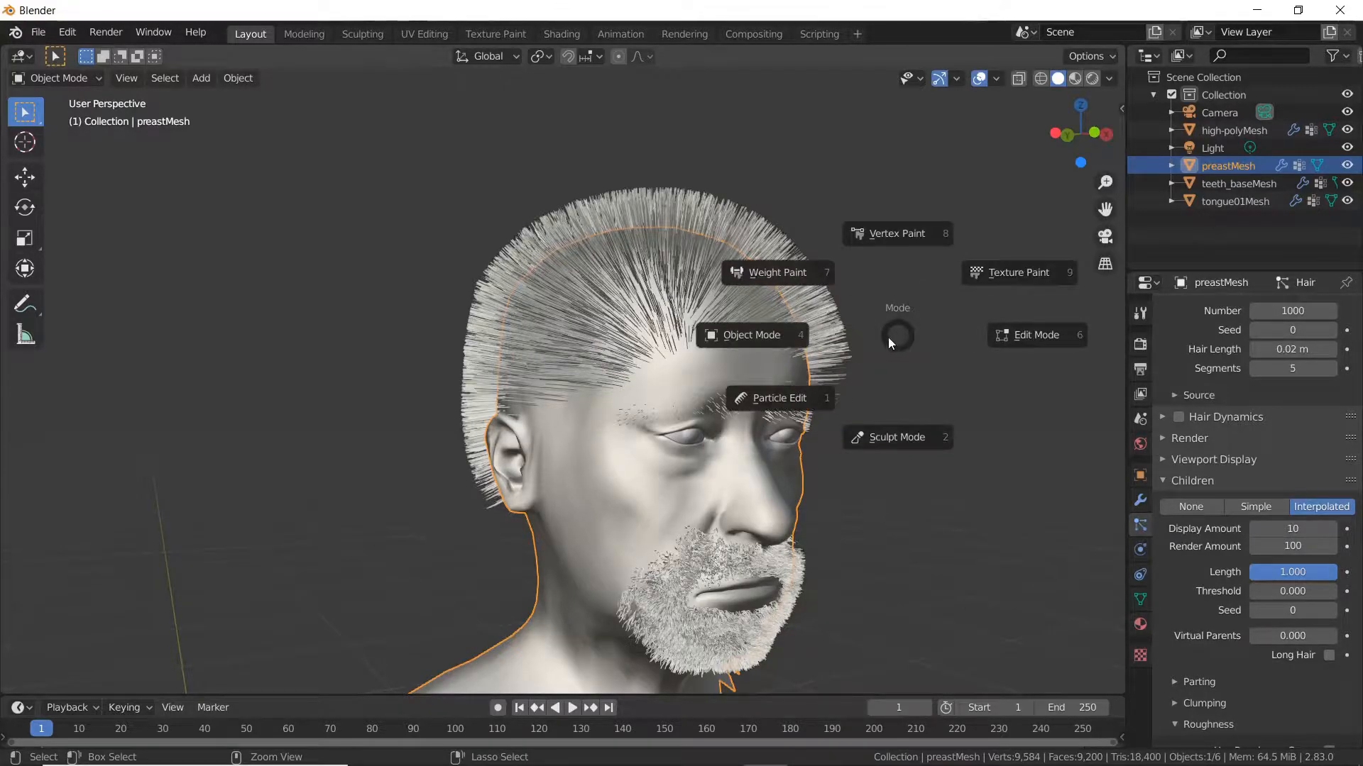
click(794, 400)
middle_drag(683, 352, 535, 374)
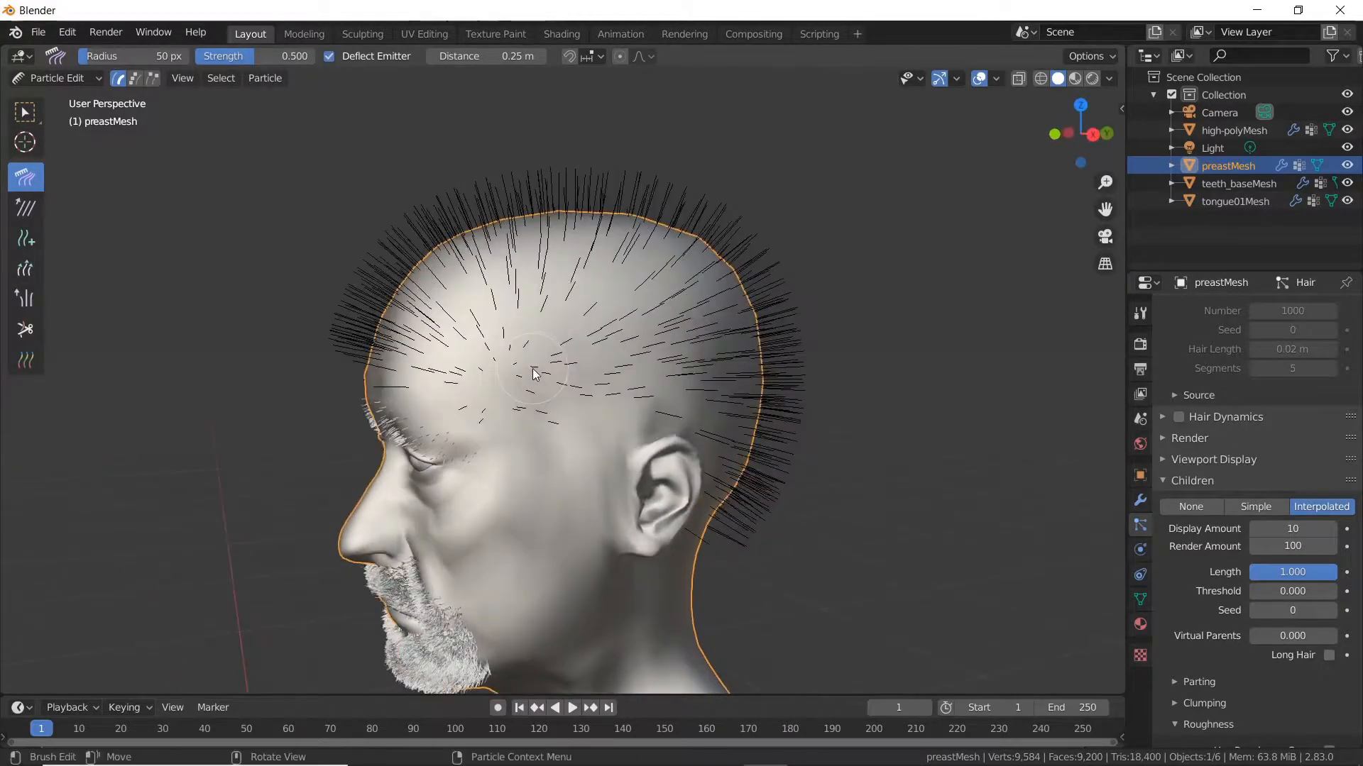
mouse_move(857, 323)
middle_down()
mouse_move(880, 469)
mouse_move(822, 490)
mouse_move(844, 494)
mouse_move(754, 487)
middle_up()
key(n)
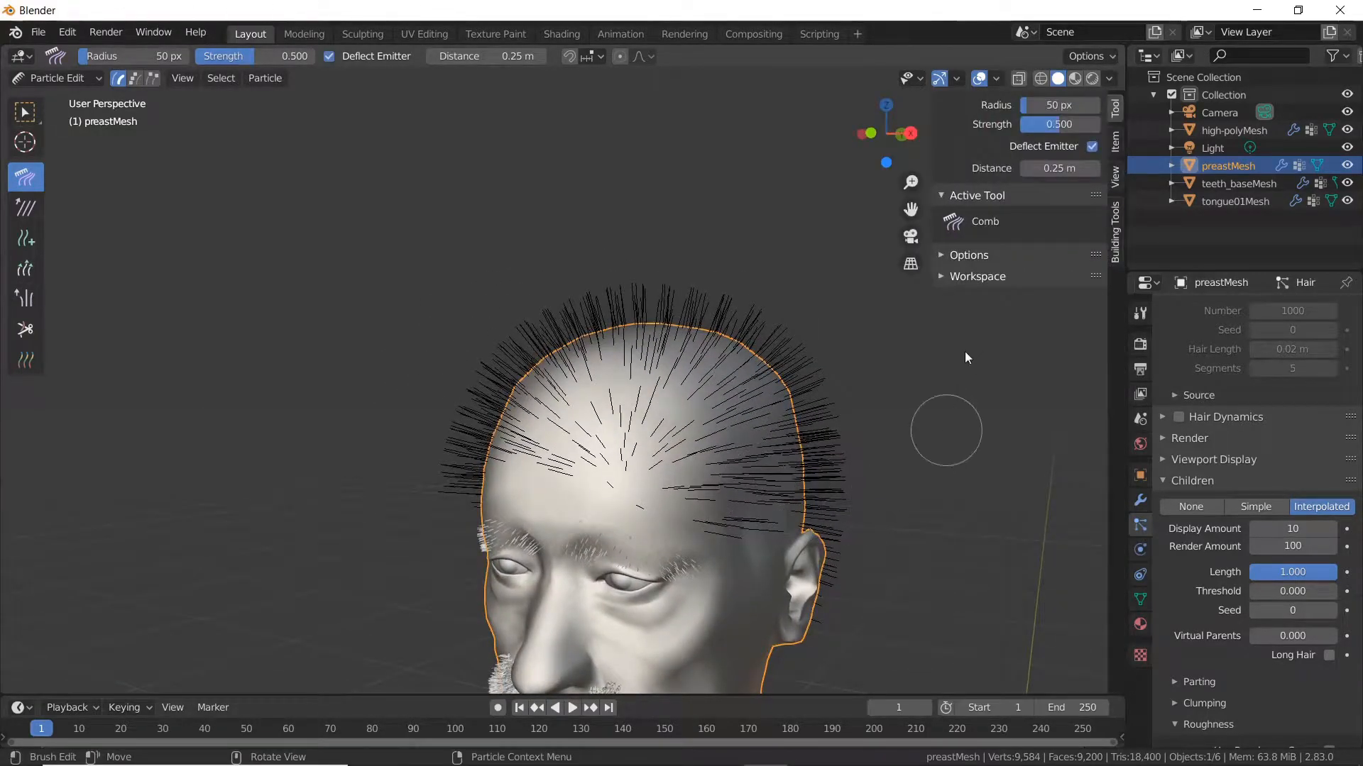
click(939, 255)
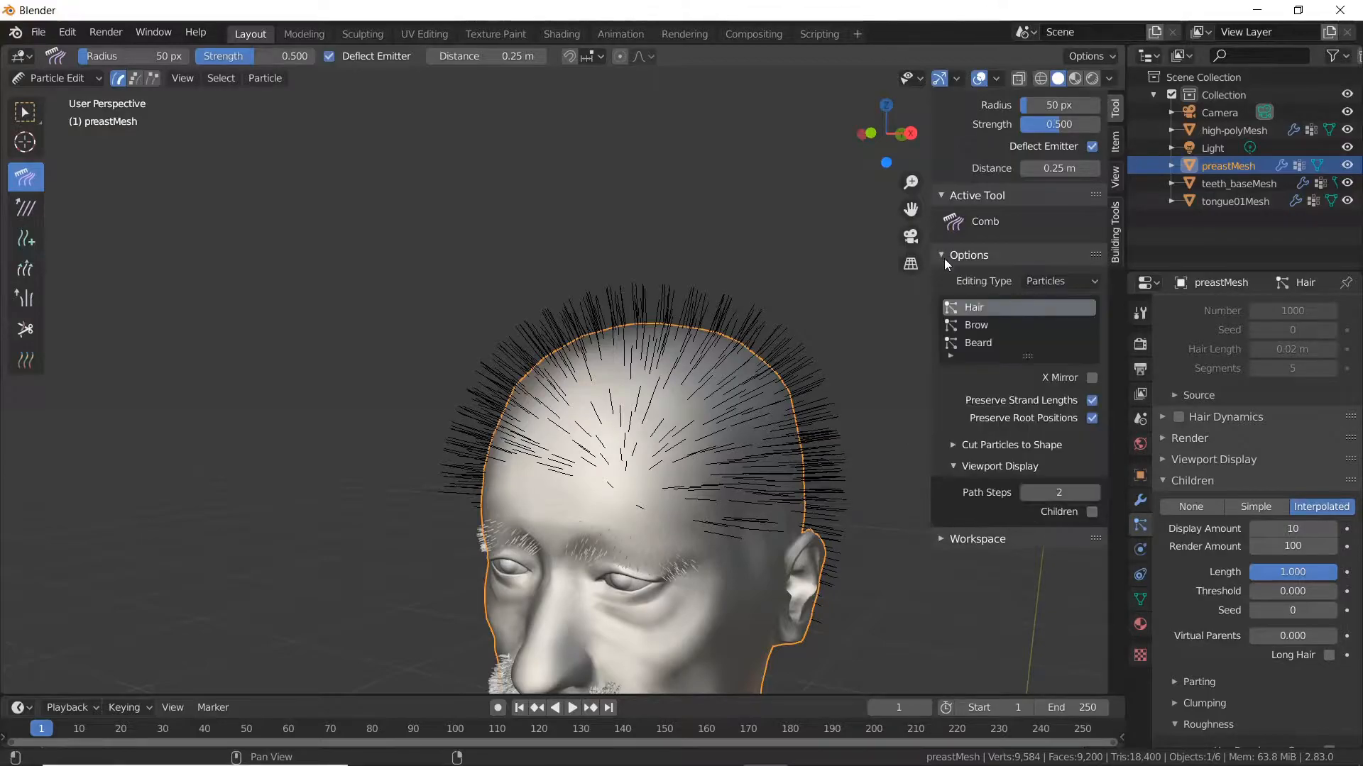
click(1094, 512)
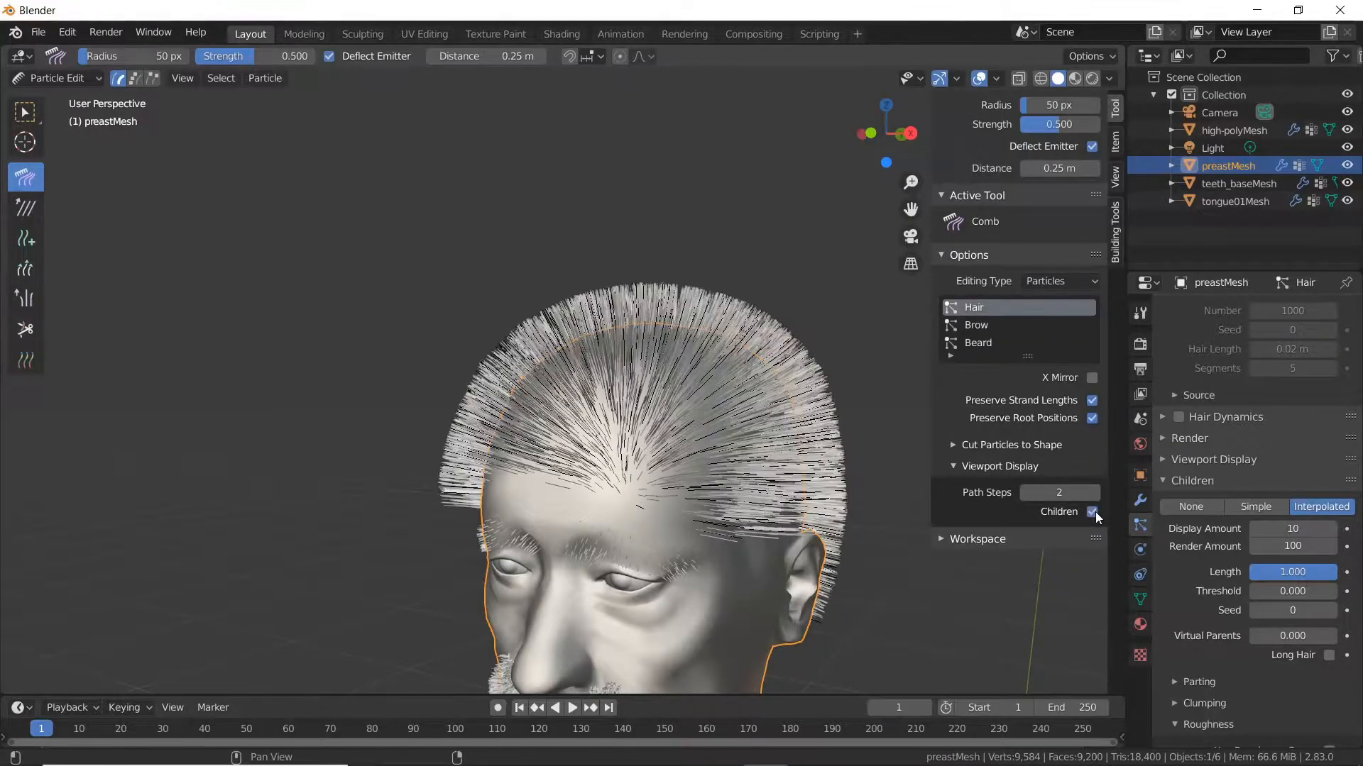
Step: Comb the Hair strands backward from the forehead along the sides and over the top of the head
middle_drag(747, 513, 572, 441)
middle_drag(639, 443, 588, 460)
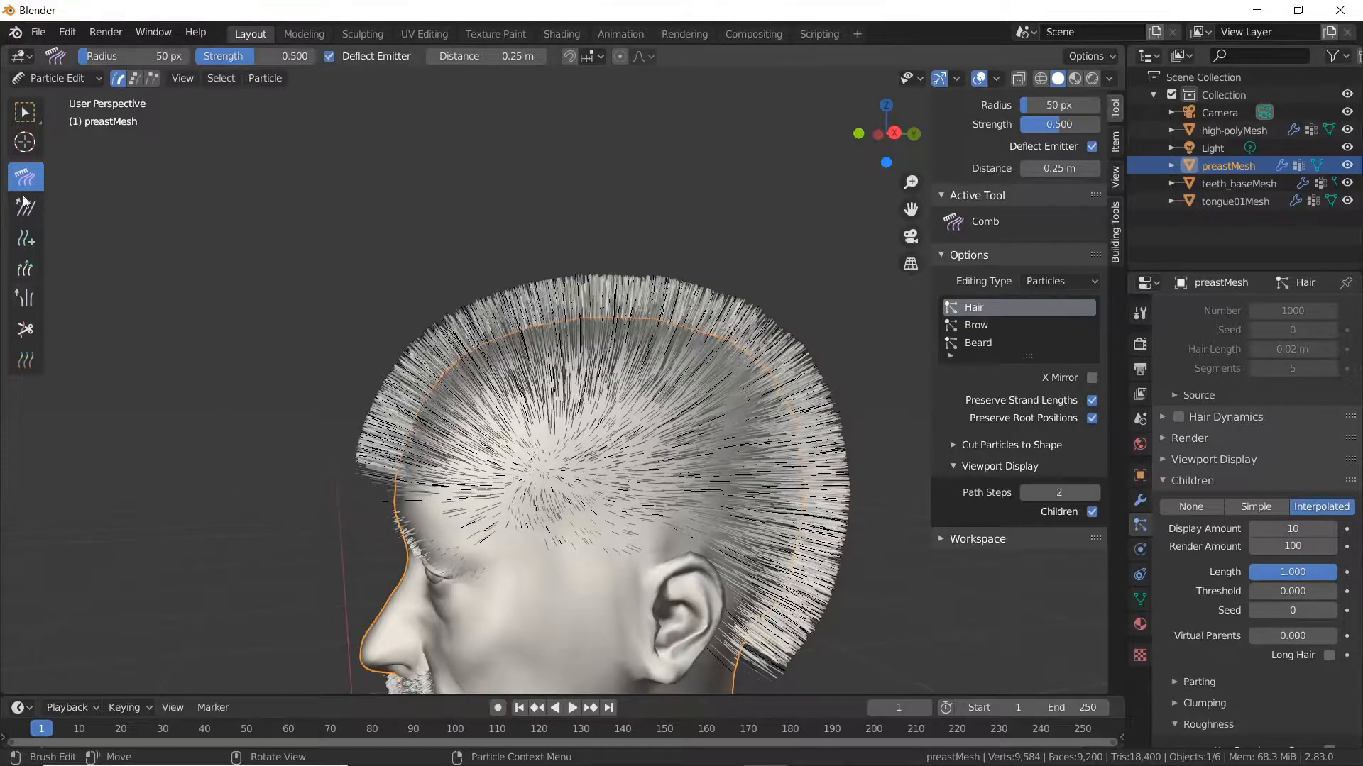
mouse_move(352, 443)
mouse_down()
mouse_move(374, 389)
mouse_move(489, 298)
mouse_move(734, 298)
mouse_move(816, 391)
mouse_move(816, 547)
mouse_move(789, 641)
mouse_up()
key(KP_7)
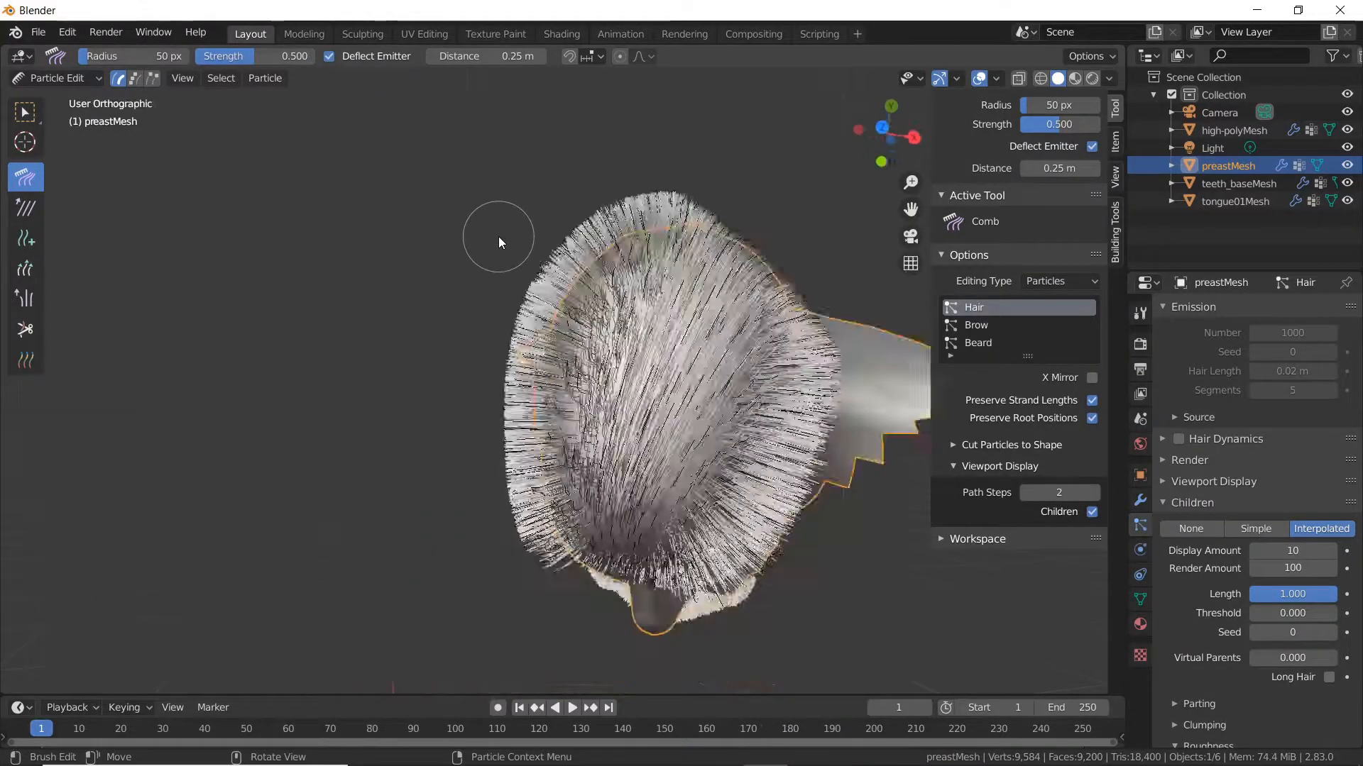
mouse_move(520, 508)
mouse_down()
mouse_move(488, 394)
mouse_move(496, 298)
mouse_move(568, 192)
mouse_move(726, 256)
mouse_up()
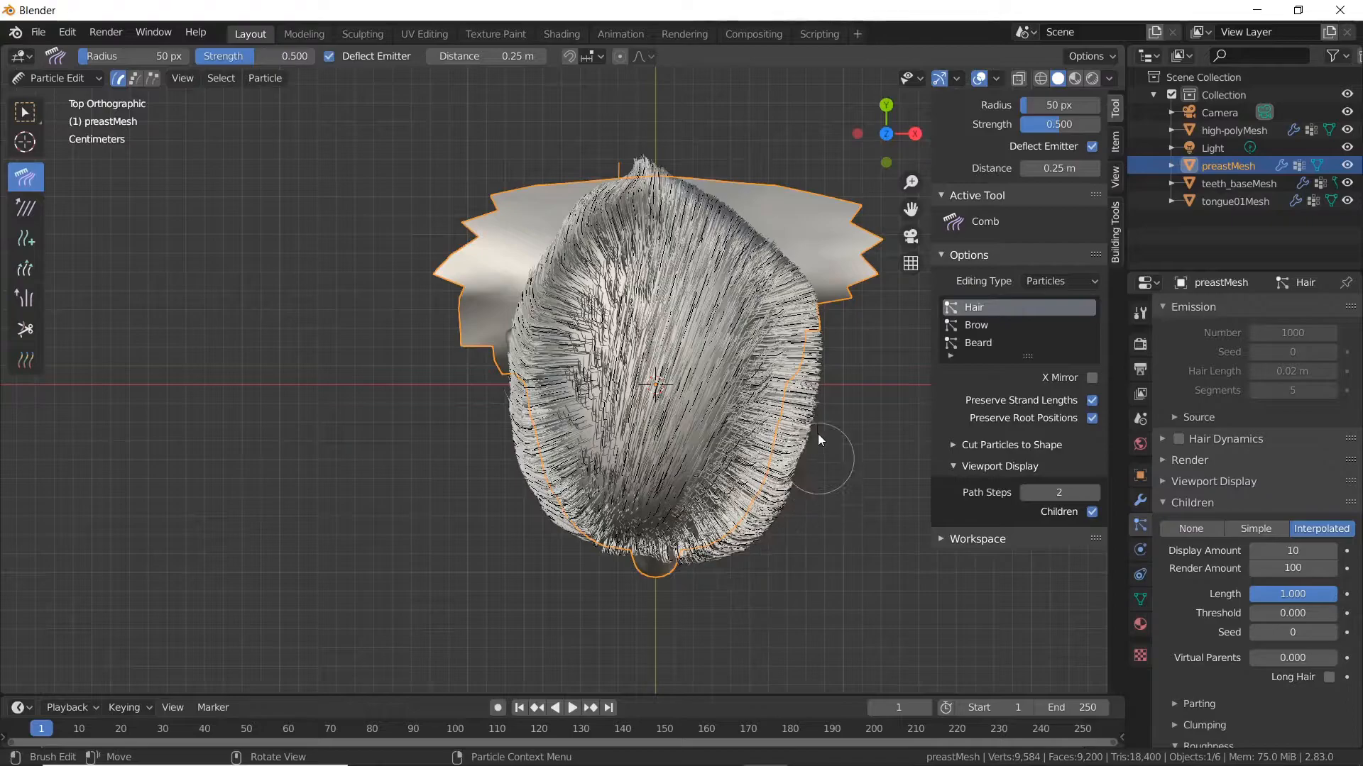
drag(816, 341, 811, 236)
middle_drag(608, 518, 526, 484)
scroll(616, 496, up, 3)
mouse_move(336, 496)
middle_down()
mouse_move(385, 379)
mouse_move(337, 344)
mouse_move(325, 377)
mouse_move(663, 398)
mouse_move(573, 440)
mouse_move(429, 406)
mouse_move(531, 353)
mouse_move(358, 386)
middle_up()
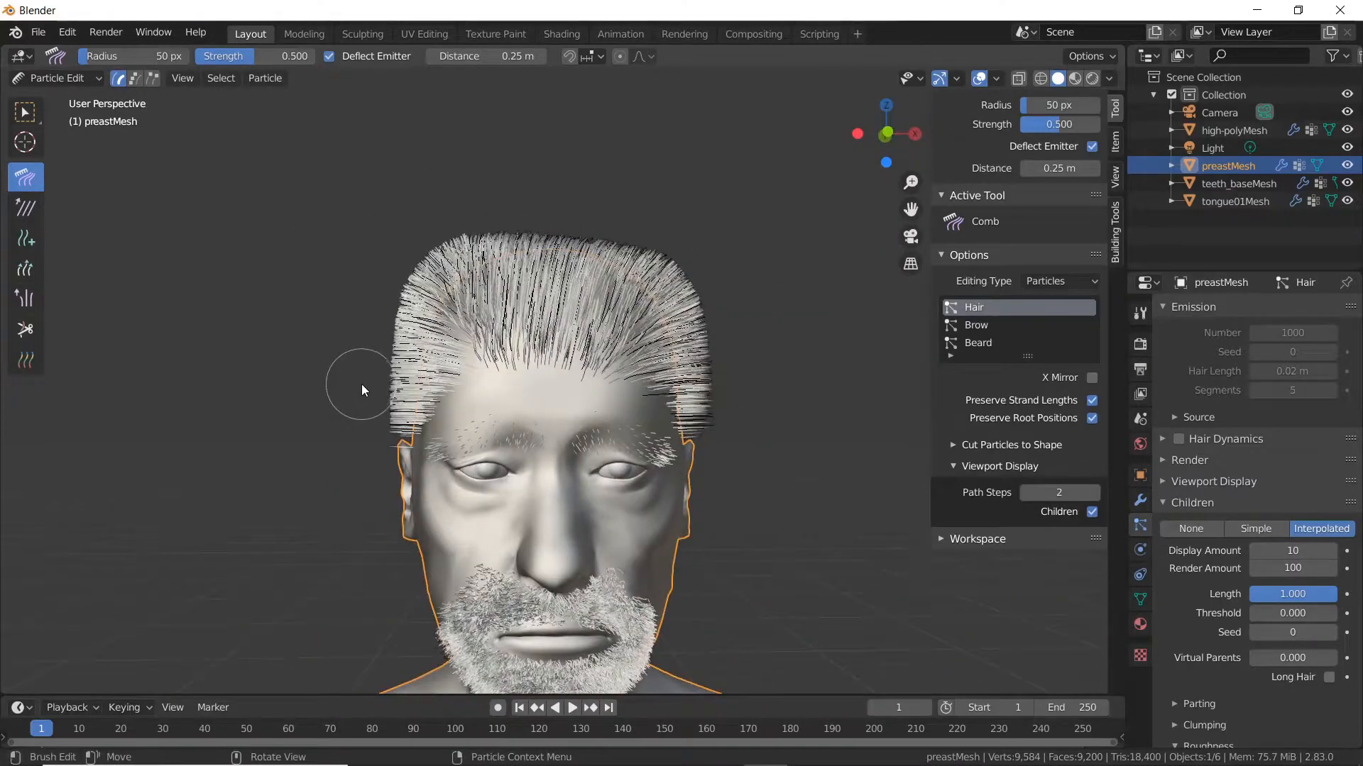
Step: Return to Object Mode and inspect the combed hair from the front and side
key(ctrl+Tab)
click(233, 390)
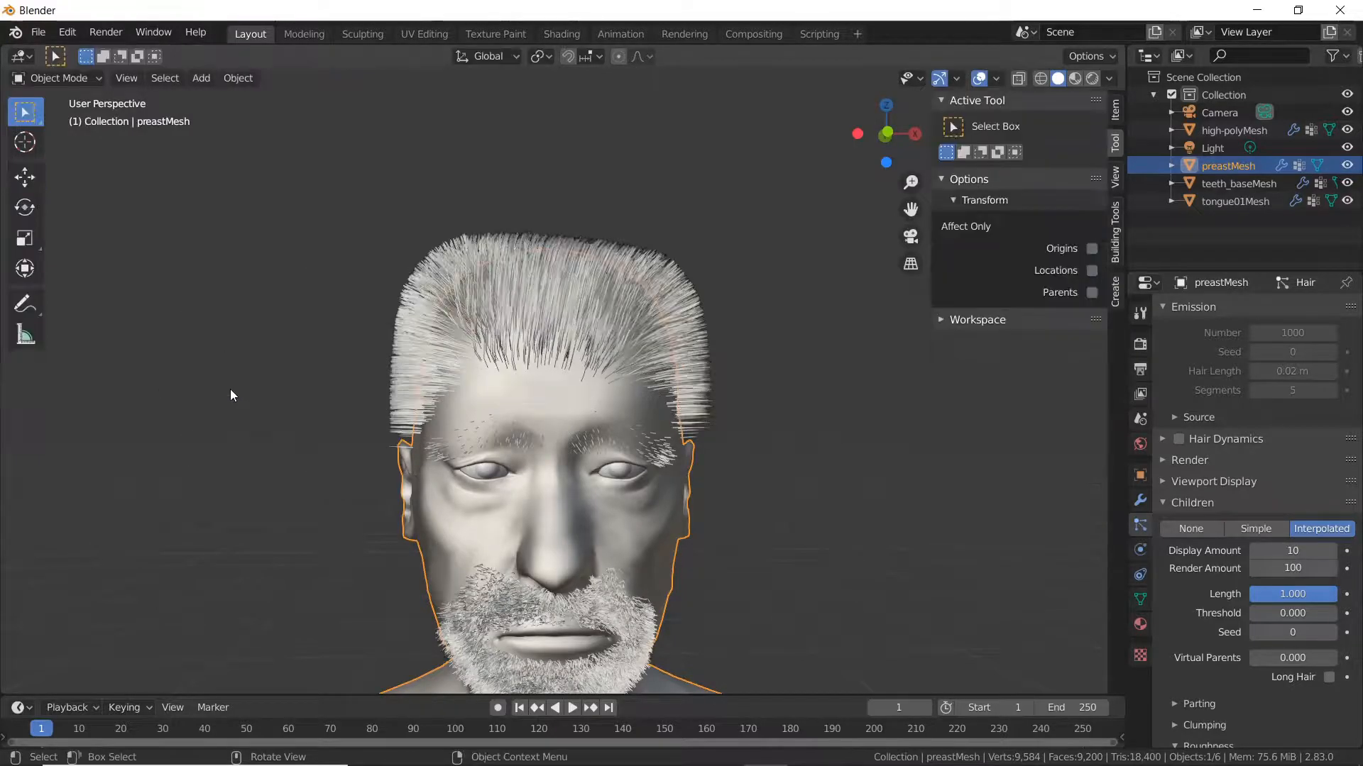
middle_drag(457, 435, 639, 432)
scroll(467, 363, up, 4)
scroll(573, 424, down, 3)
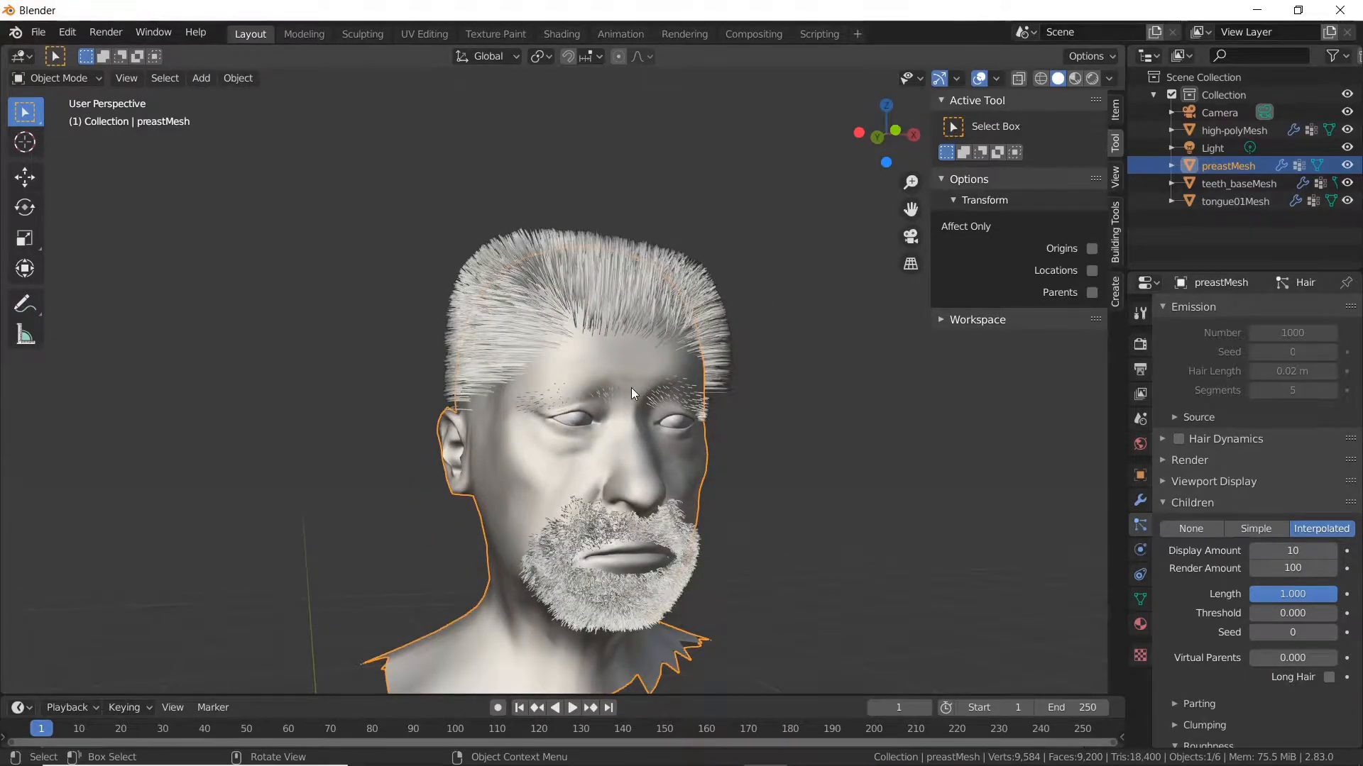
Step: Scale the head mesh up to several times its size, working from the top view
key(KP_7)
scroll(632, 388, down, 10)
scroll(624, 446, down, 4)
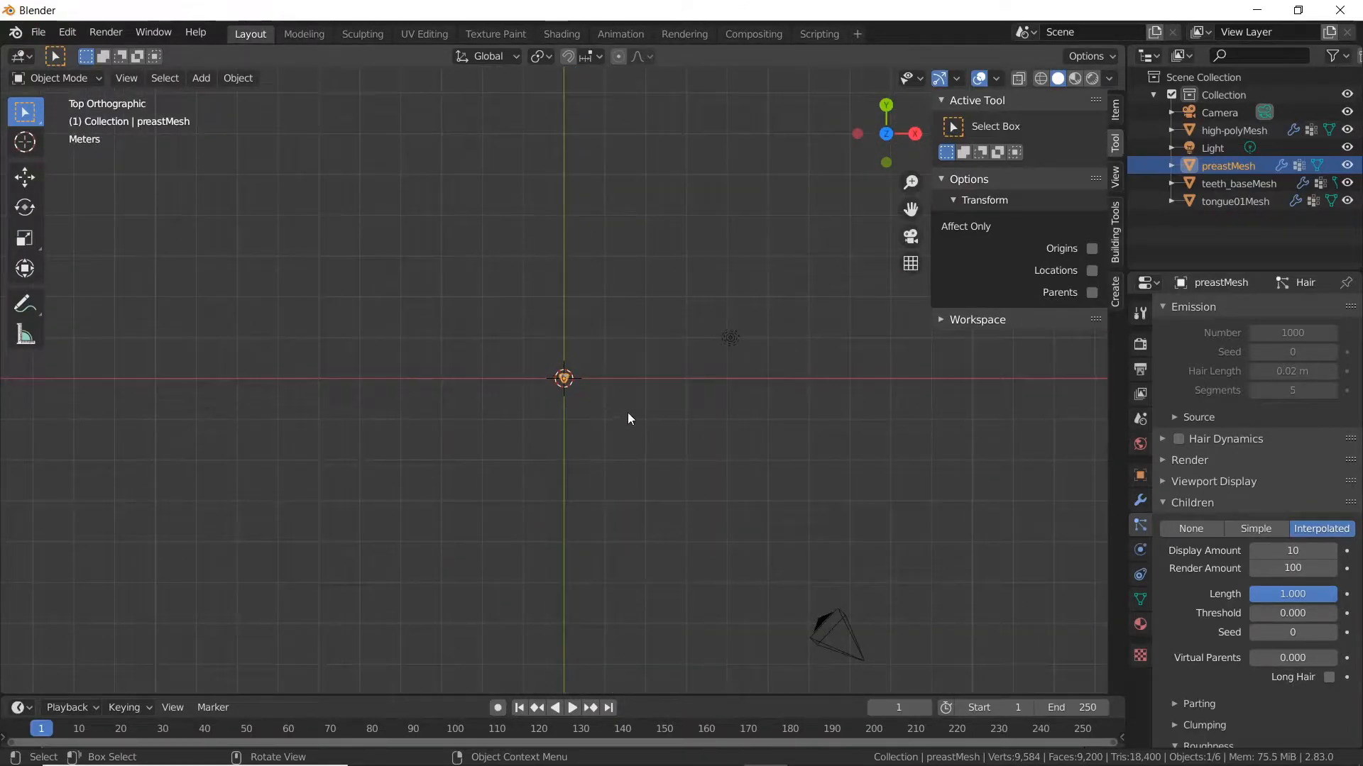
key(s)
click(925, 445)
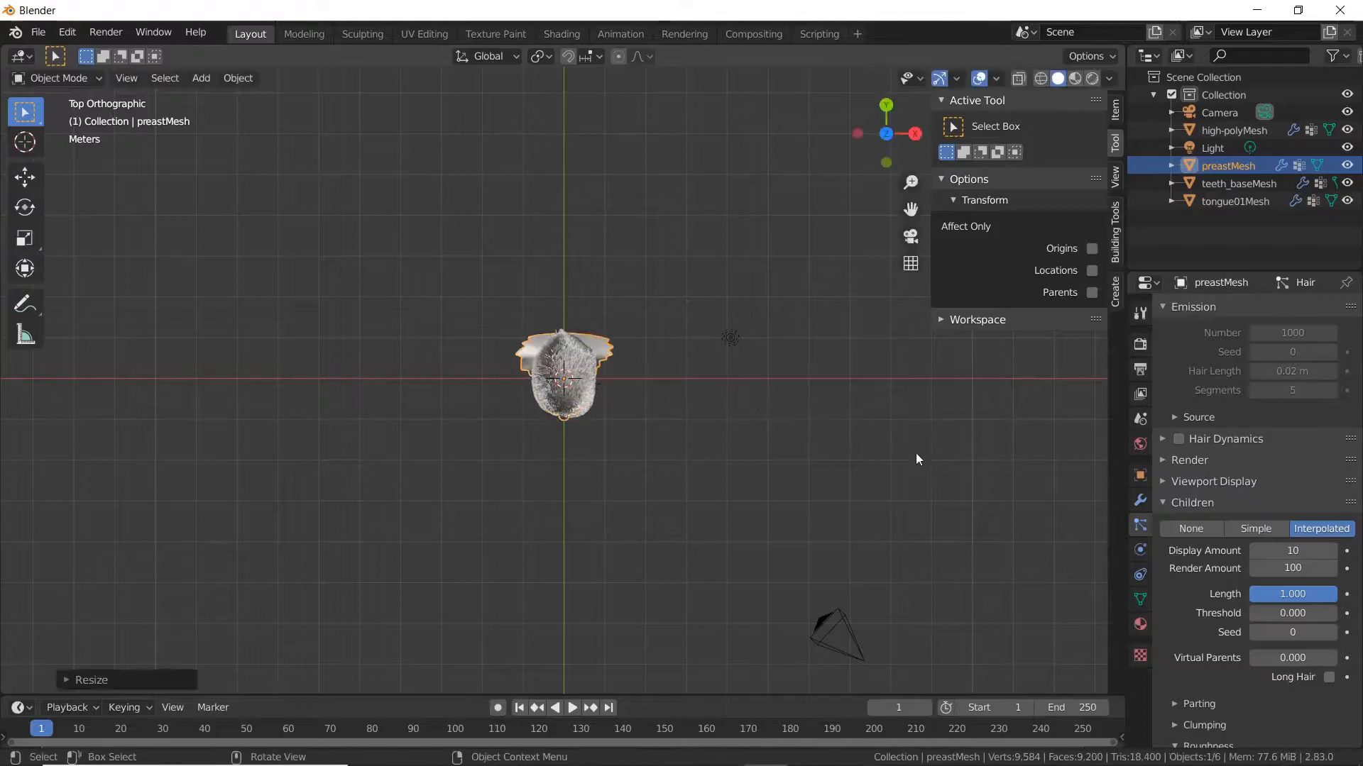
Step: Move the camera in front of the face to about X 0.06 m, Y -3.22 m and rotate it to about -0.6° on Z
click(868, 658)
key(g)
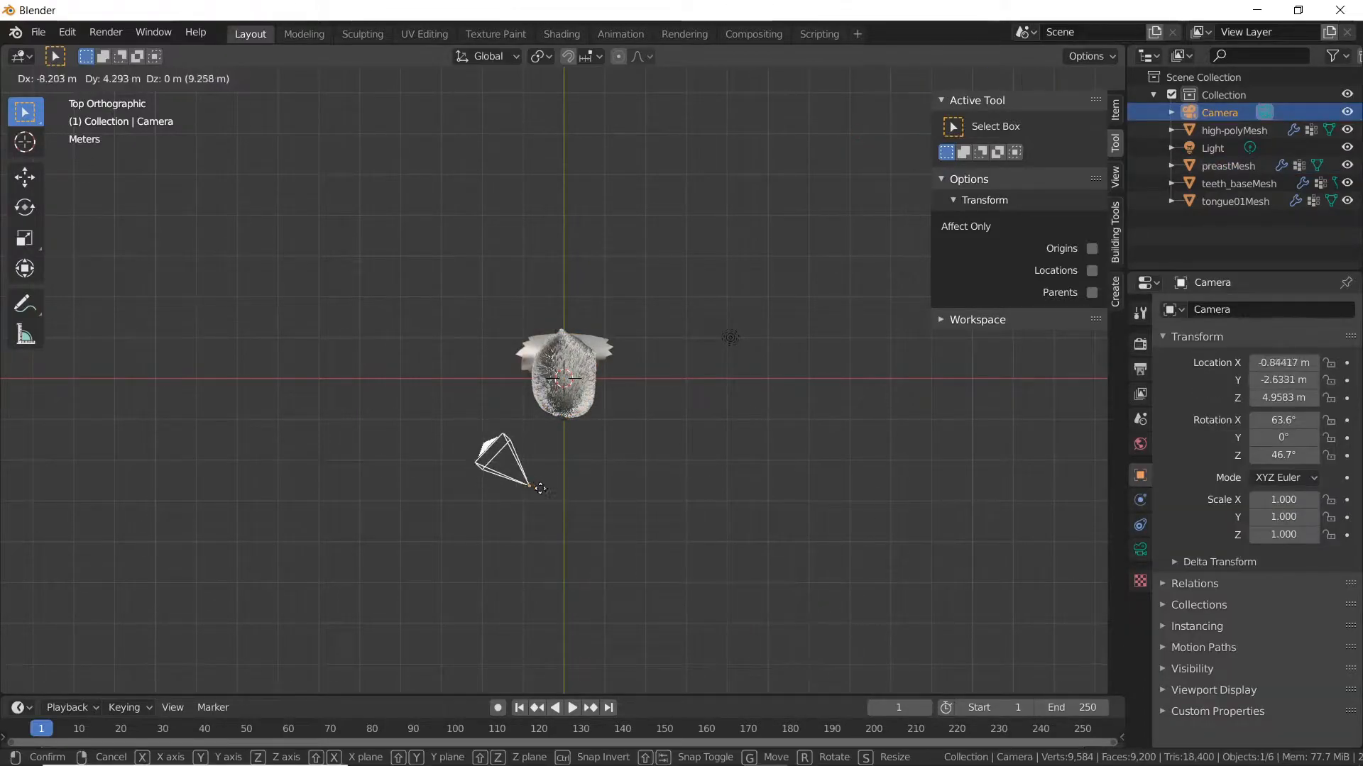
click(566, 511)
key(r)
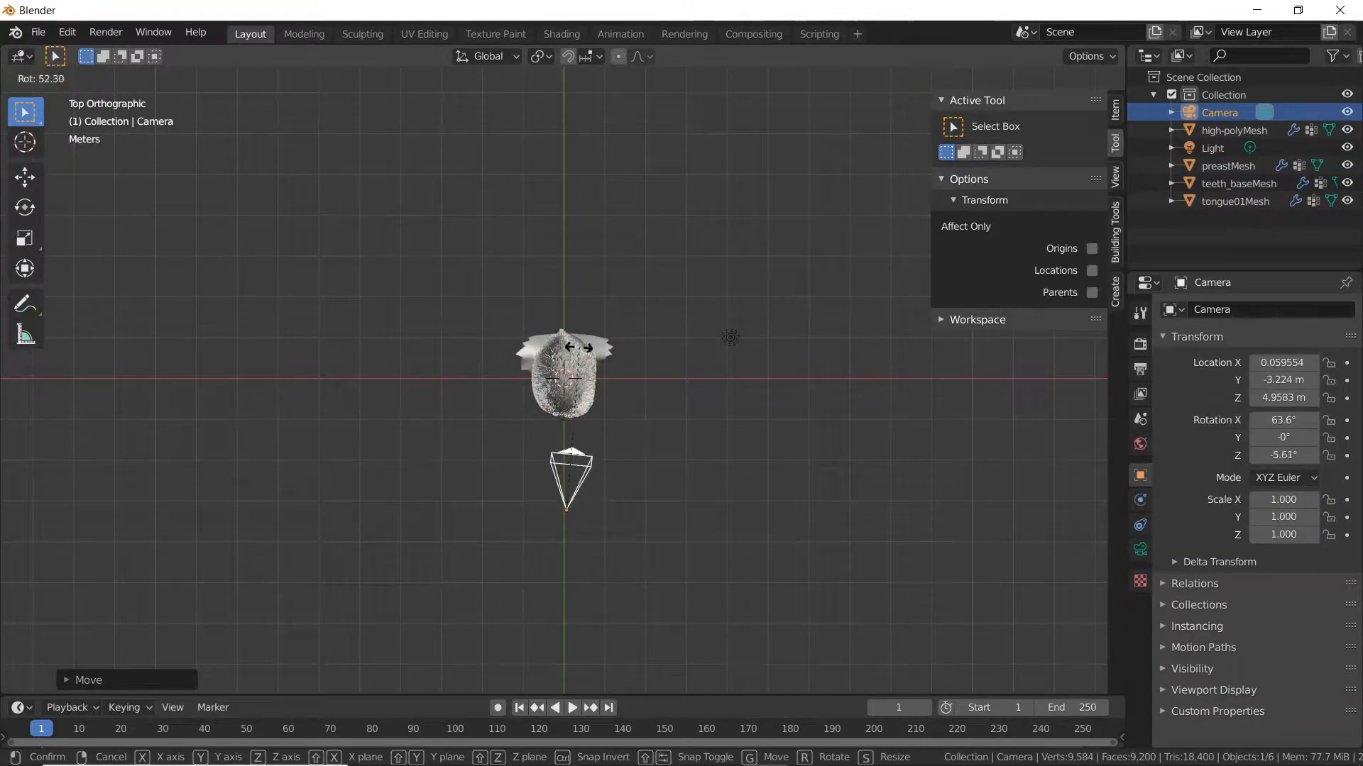
click(566, 353)
Step: Raise the camera along the Z axis to about 15.3 m so the head fills its view
key(KP_0)
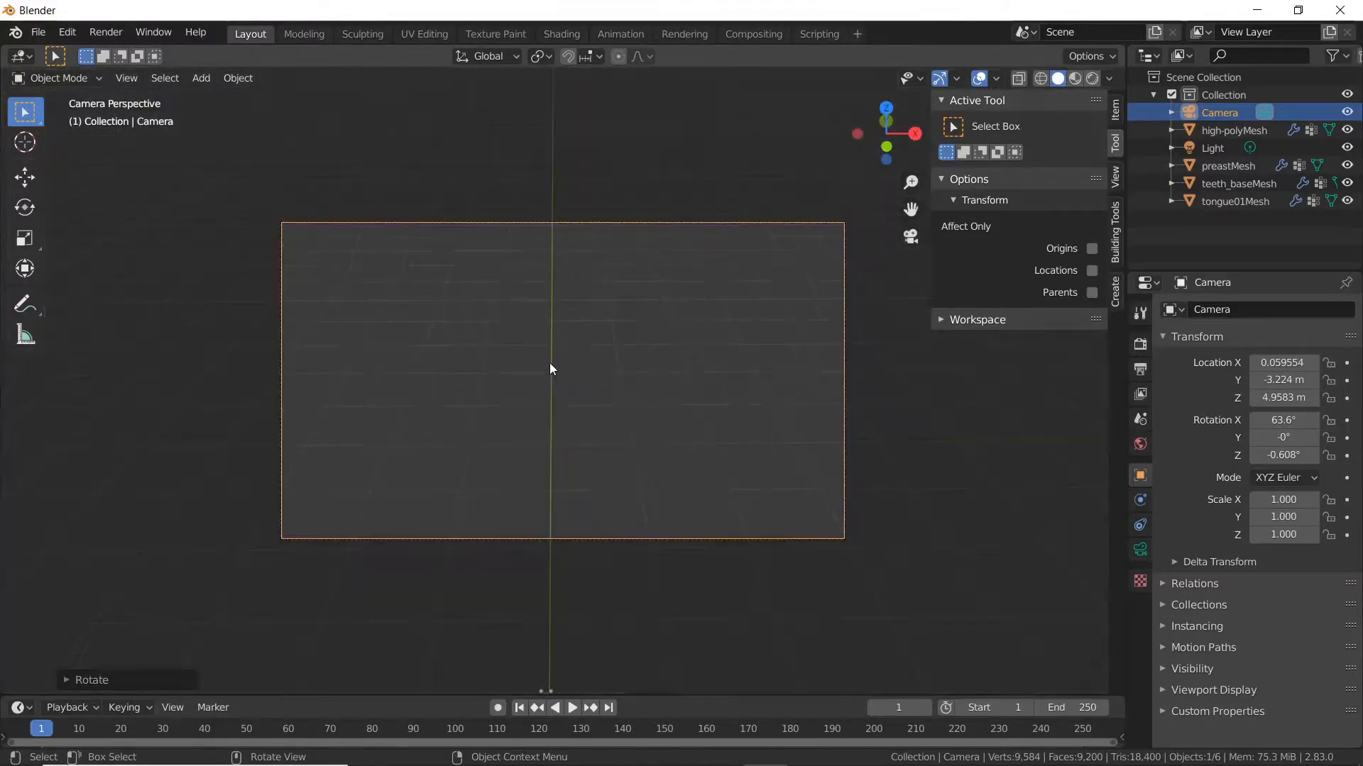
key(g)
key(z)
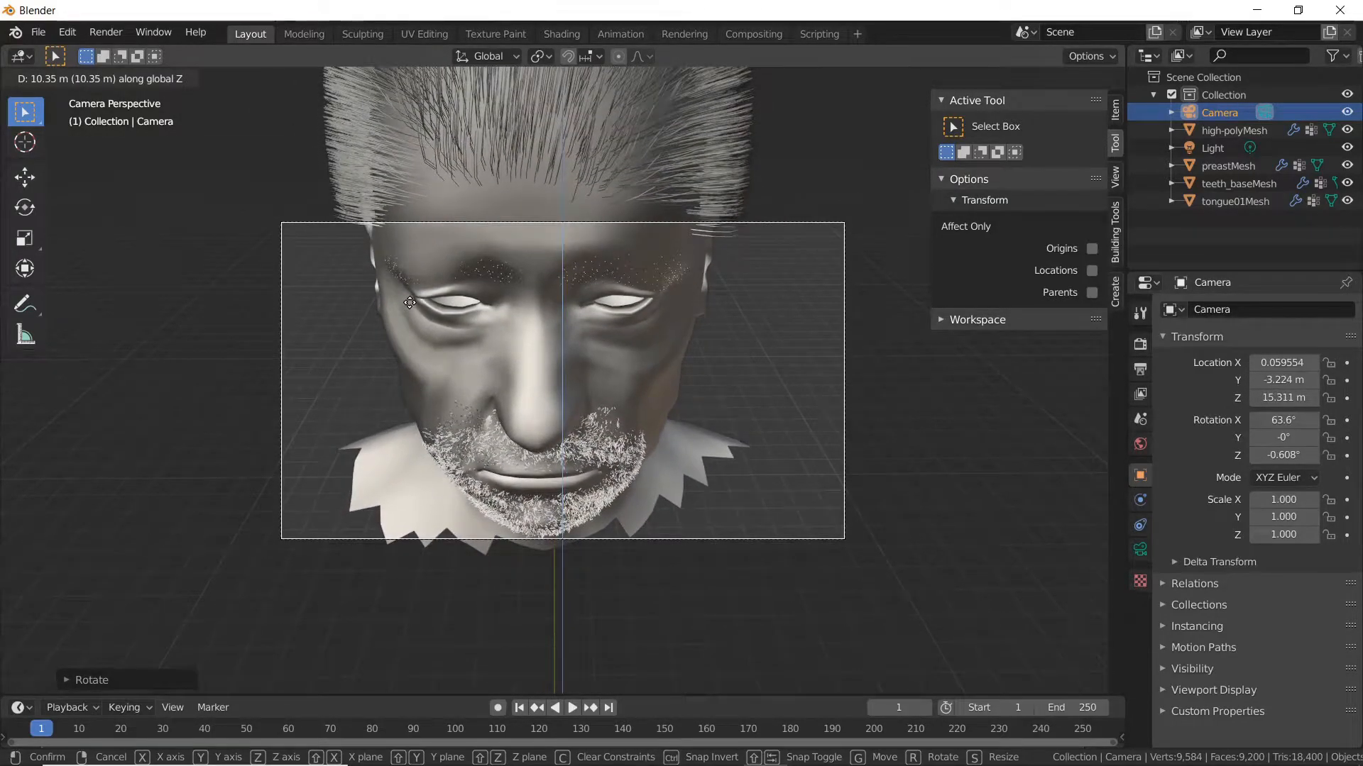
click(472, 380)
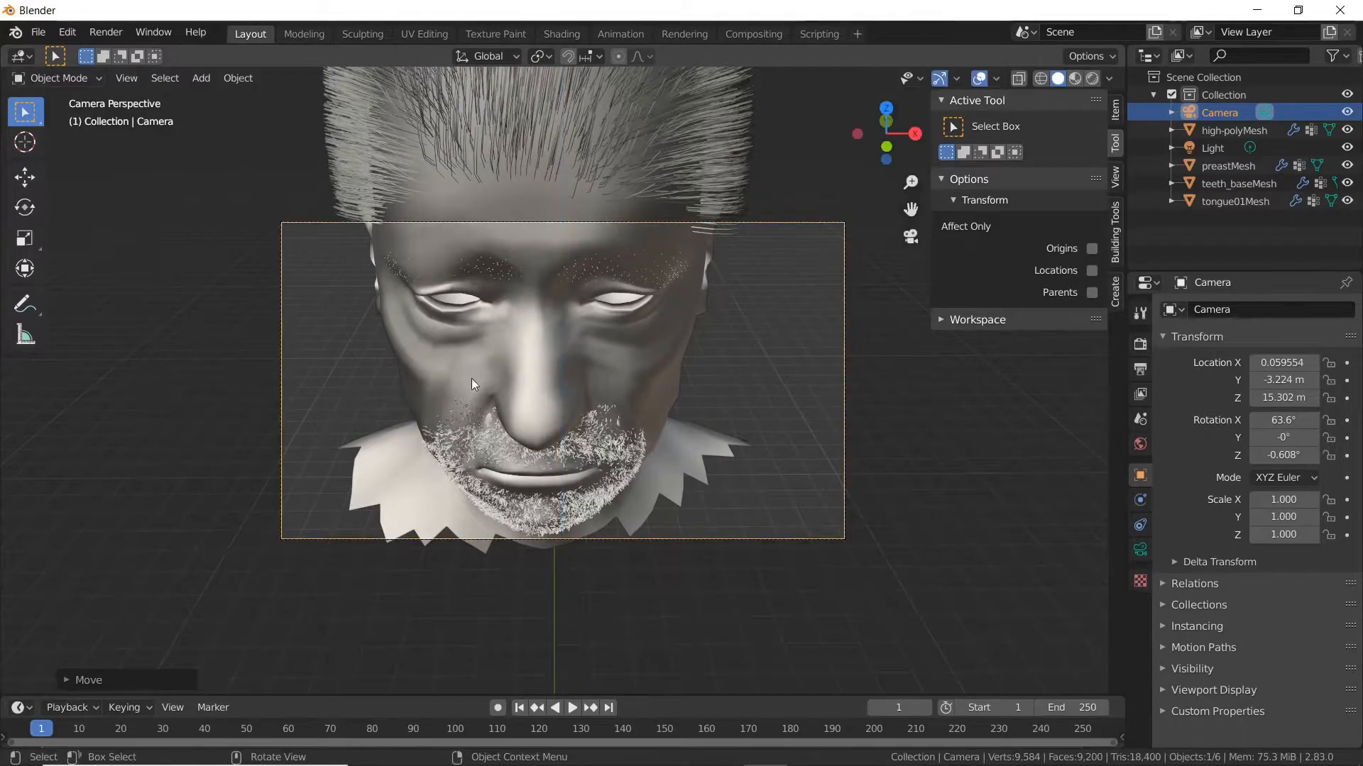
Step: Tilt the camera to about 91° on X and lower it to about 14.2 m to face the head level
key(r)
key(x)
click(453, 598)
key(g)
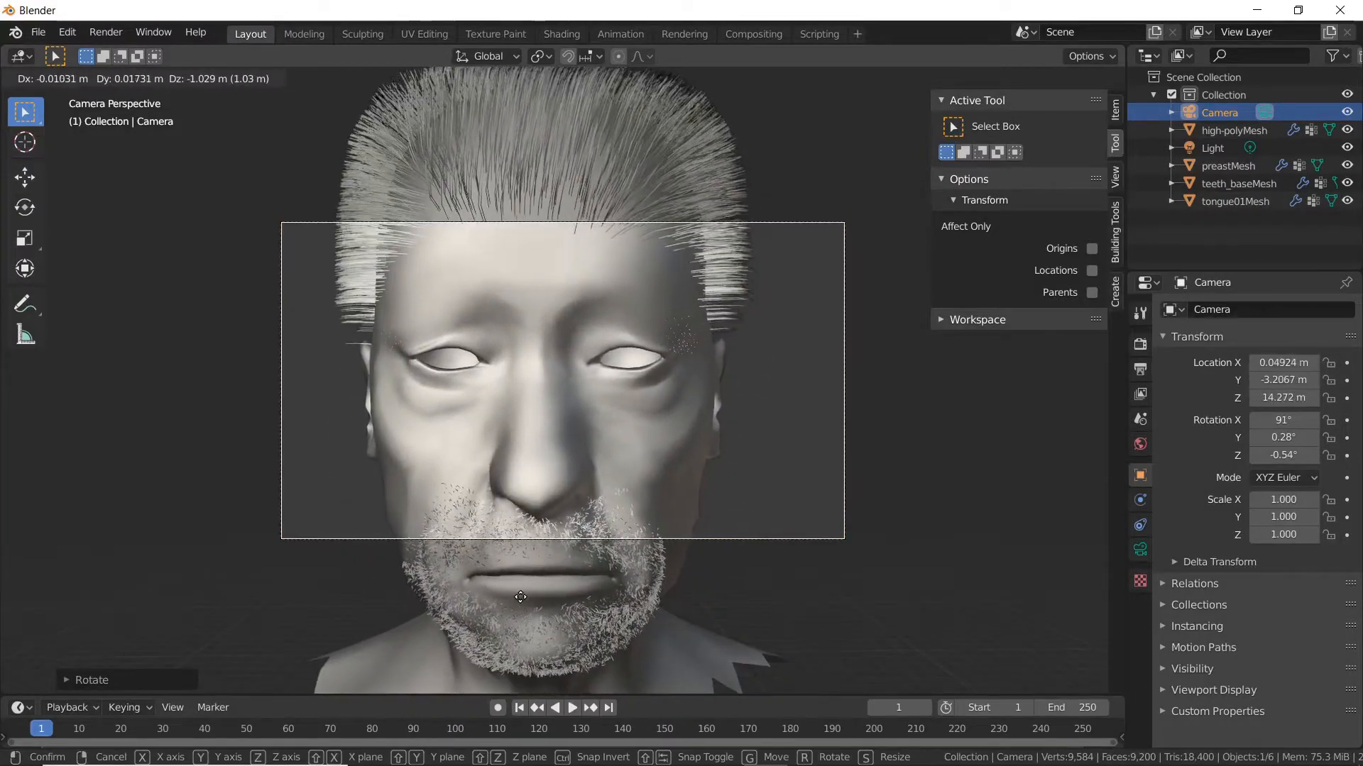
click(524, 606)
Step: Move the camera to about X 2.02 m, Y -4.58 m and turn it to 21.8° on Z for a three-quarter view
key(KP_7)
key(g)
click(594, 639)
key(r)
click(546, 391)
key(KP_0)
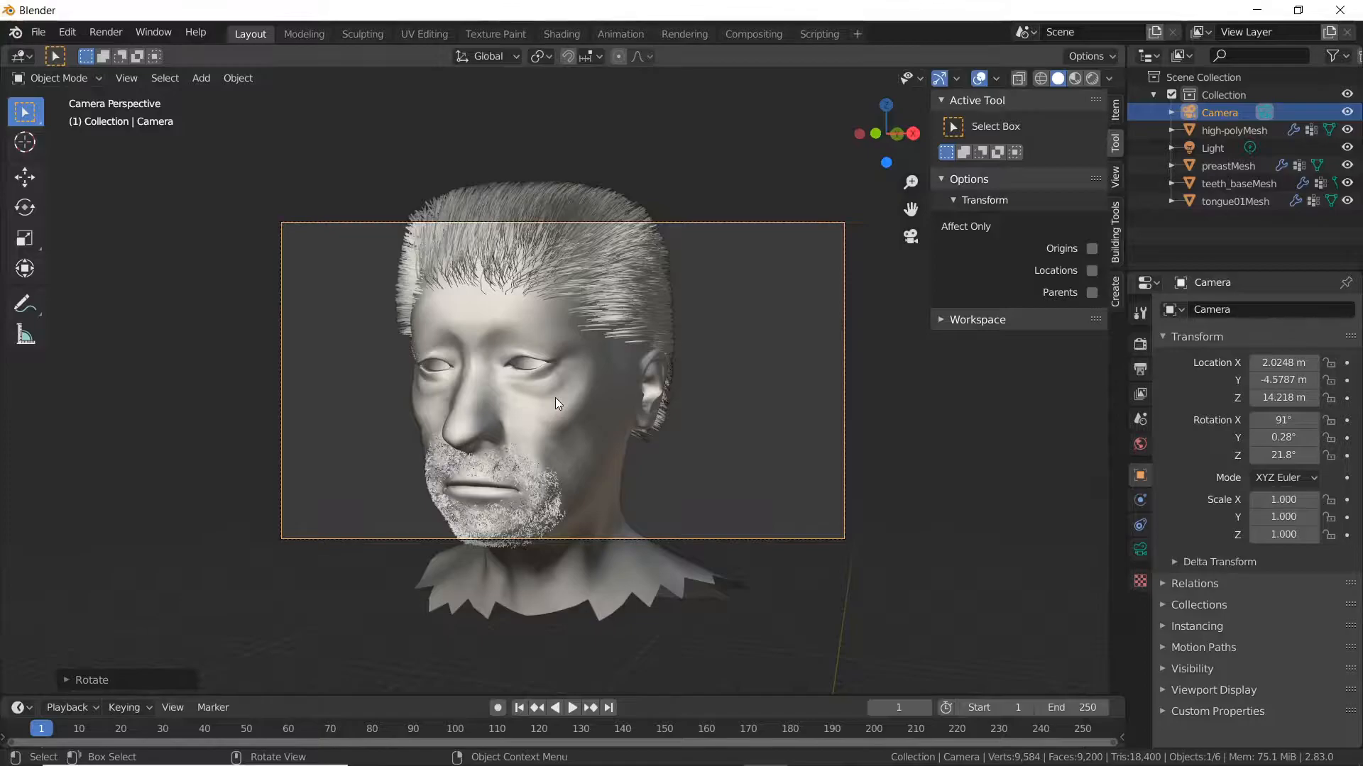
Step: Render the head from the camera, check the hair and beard, and return to the scene
key(F12)
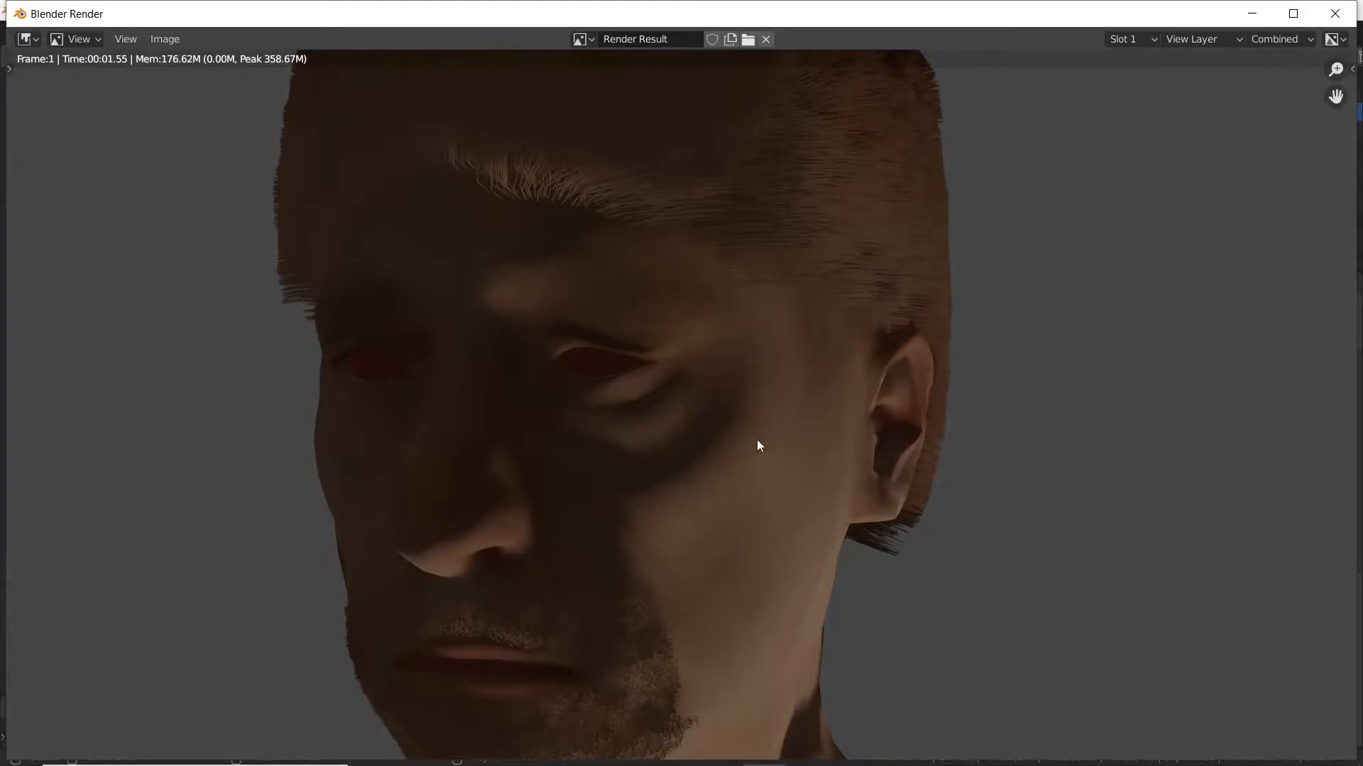
key(Escape)
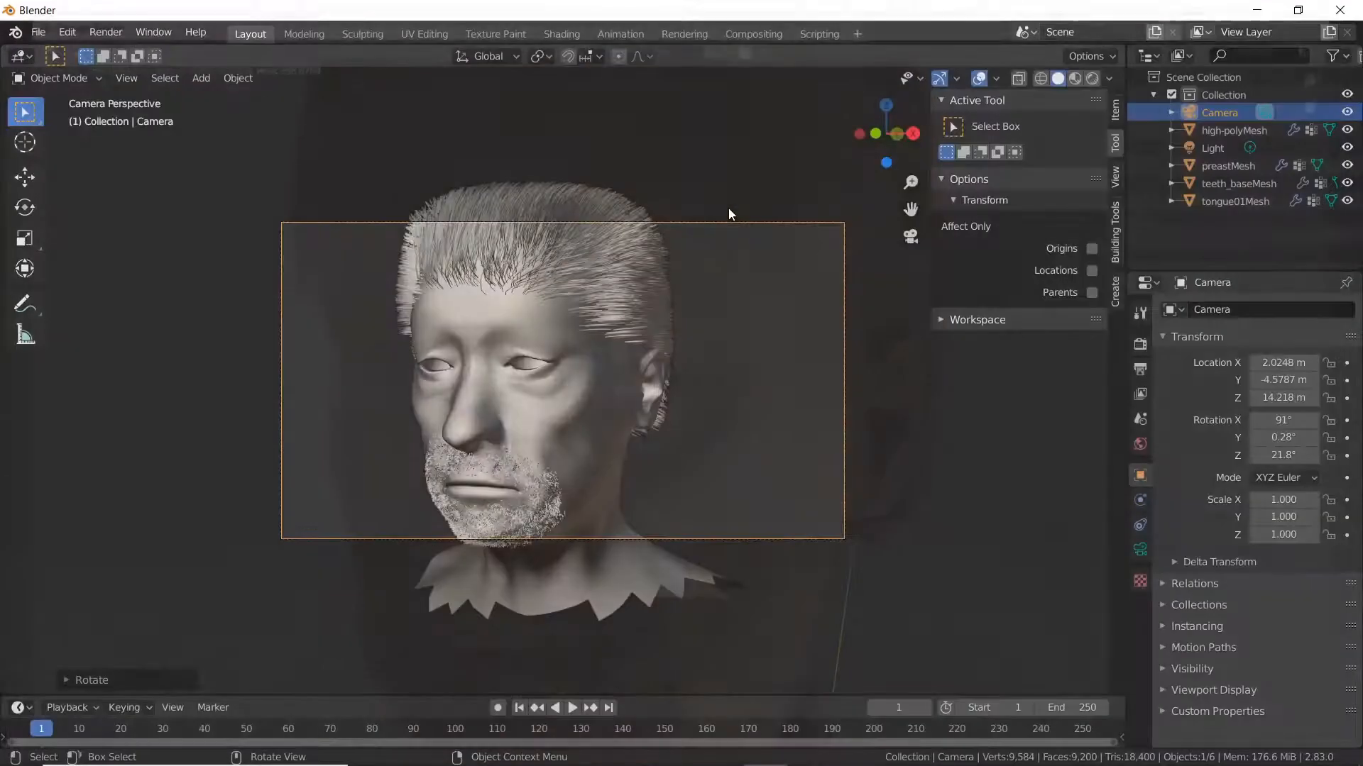
middle_drag(576, 339, 628, 393)
key(KP_7)
Step: Enable Hair Dynamics on the preast mesh's Hair particle system and expand its collision settings
click(564, 384)
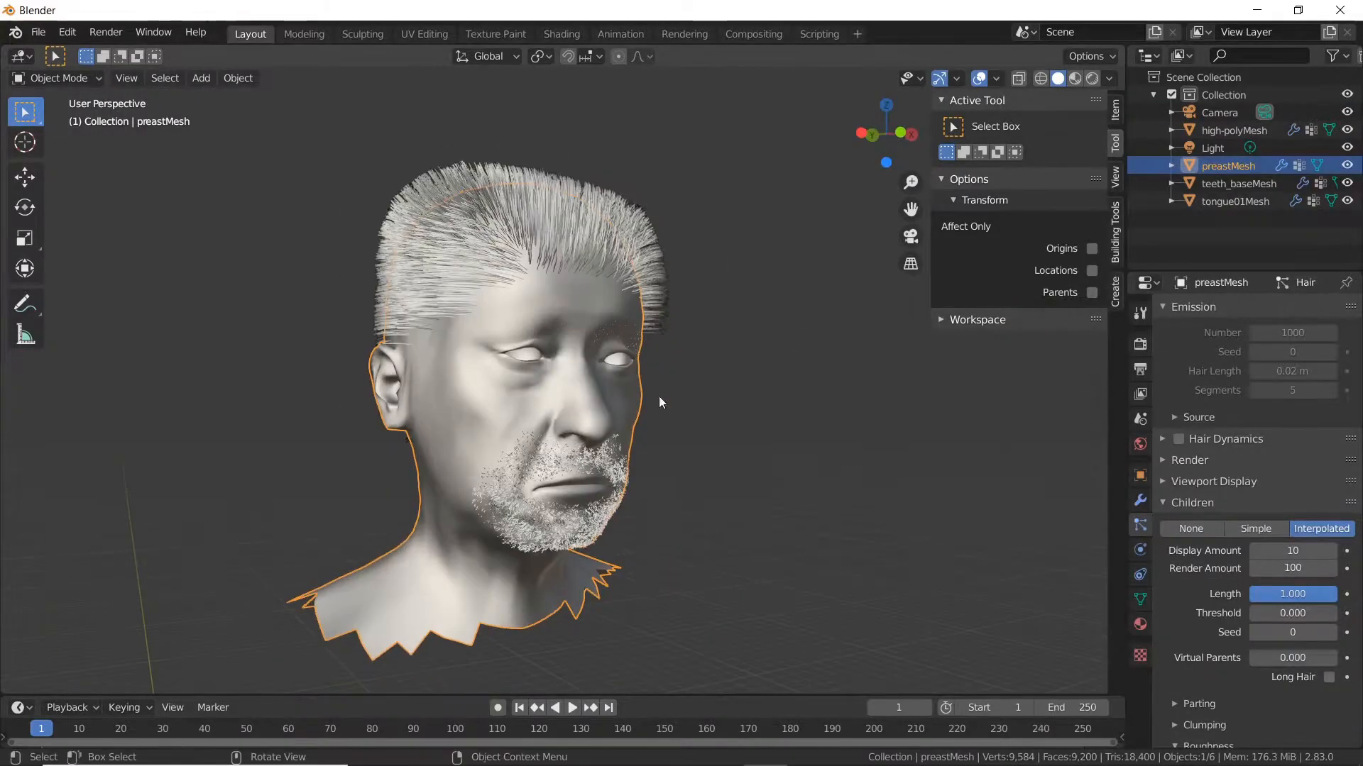
scroll(1224, 523, up, 2)
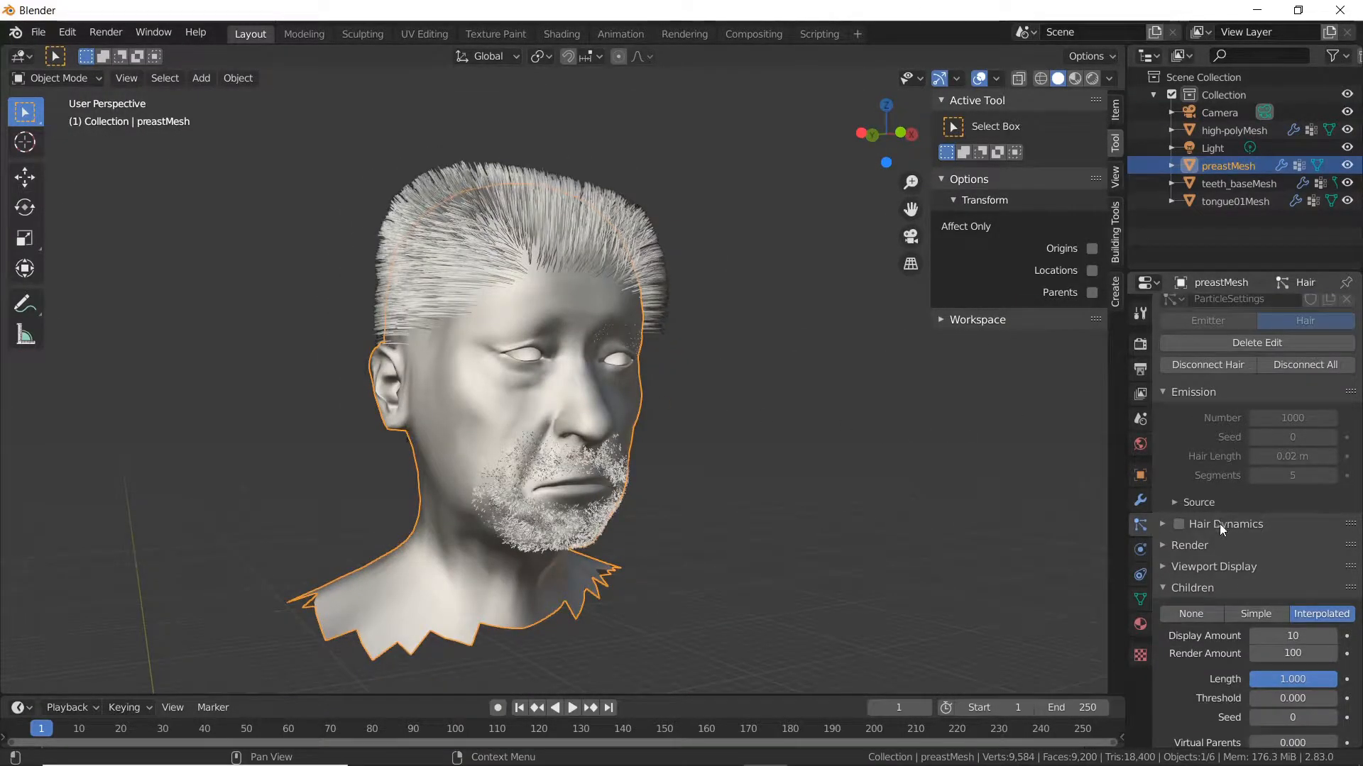
scroll(1182, 531, up, 3)
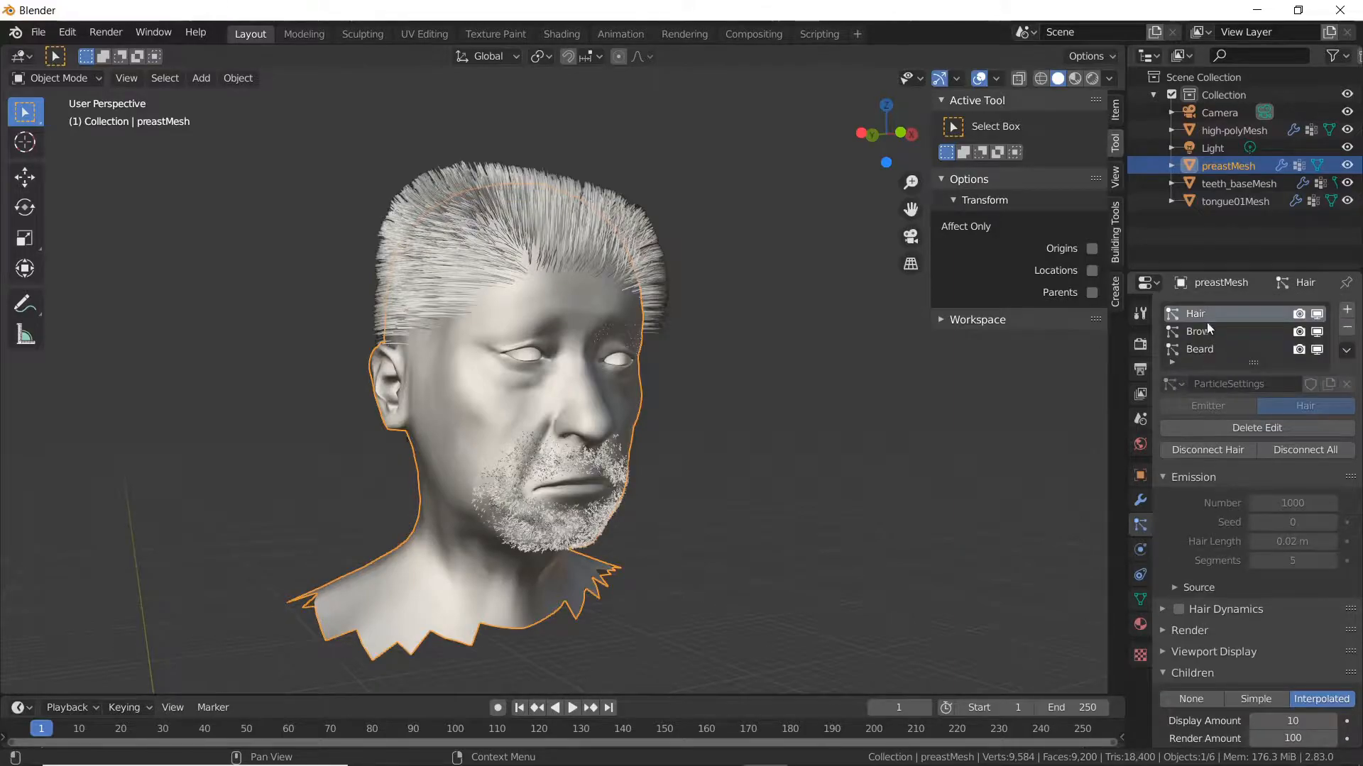
scroll(1203, 589, down, 2)
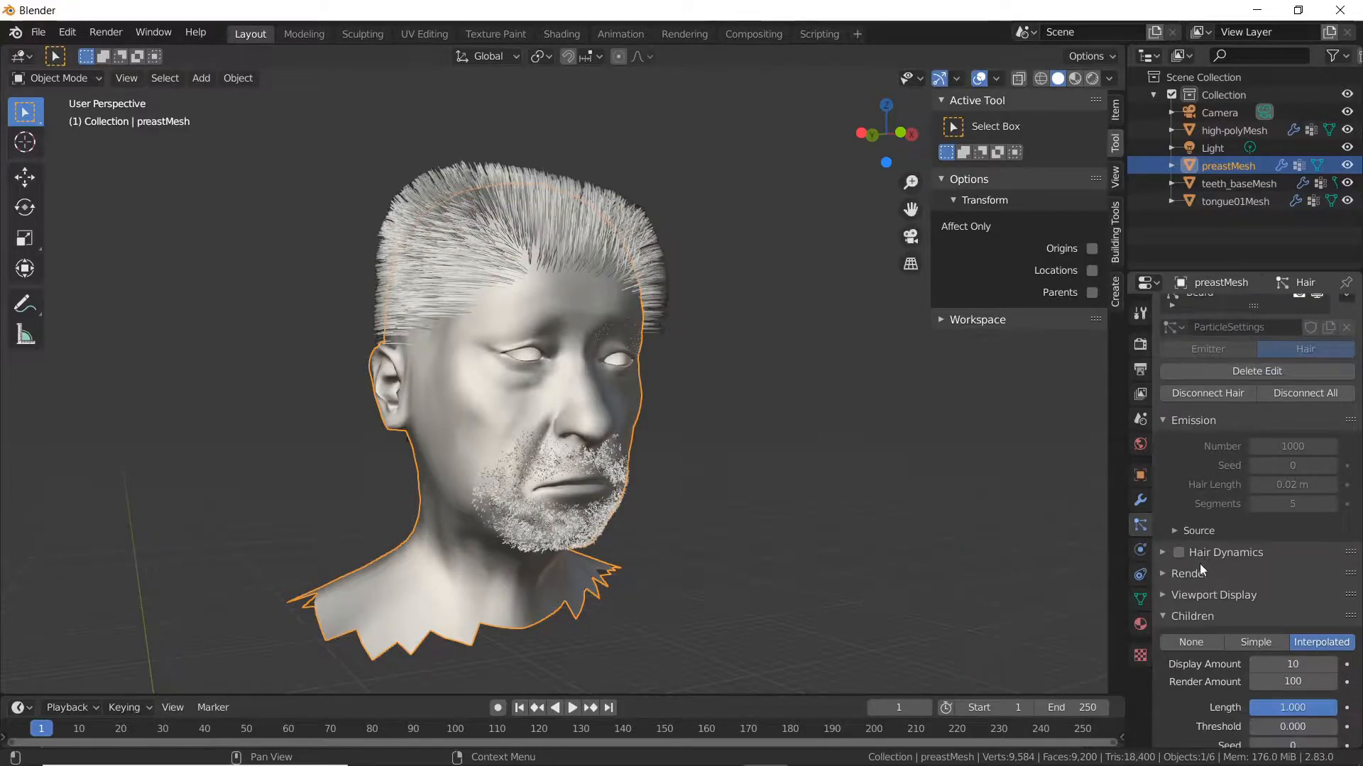
click(1179, 553)
click(1161, 553)
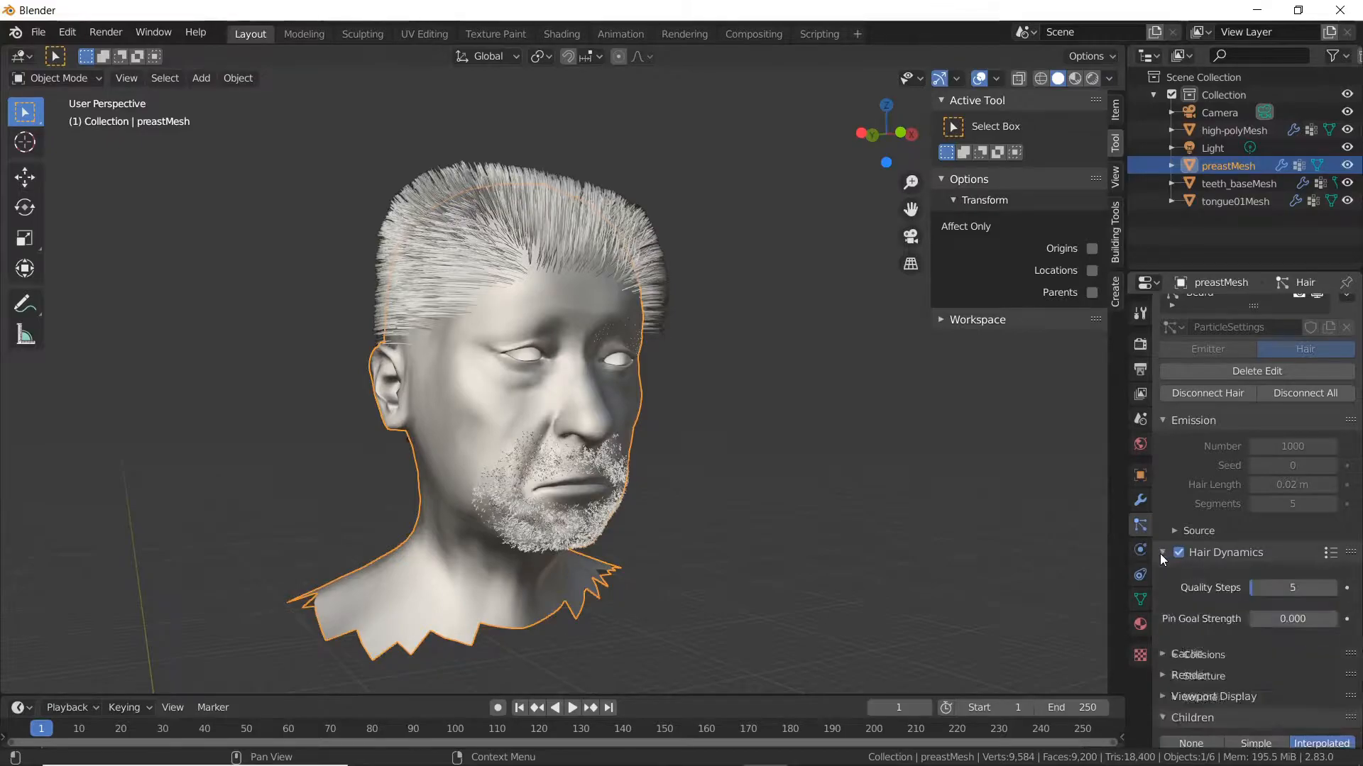
scroll(1186, 616, down, 4)
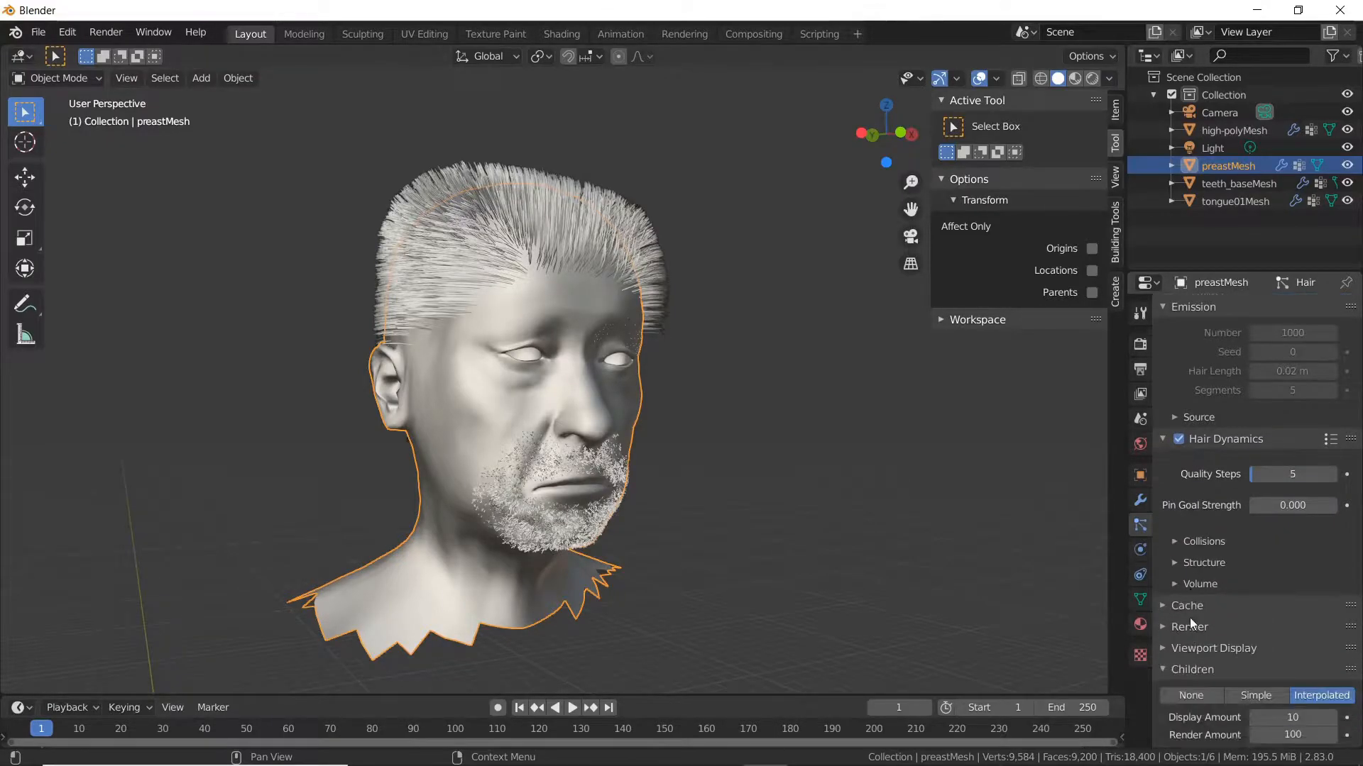
click(1178, 544)
scroll(1215, 577, down, 2)
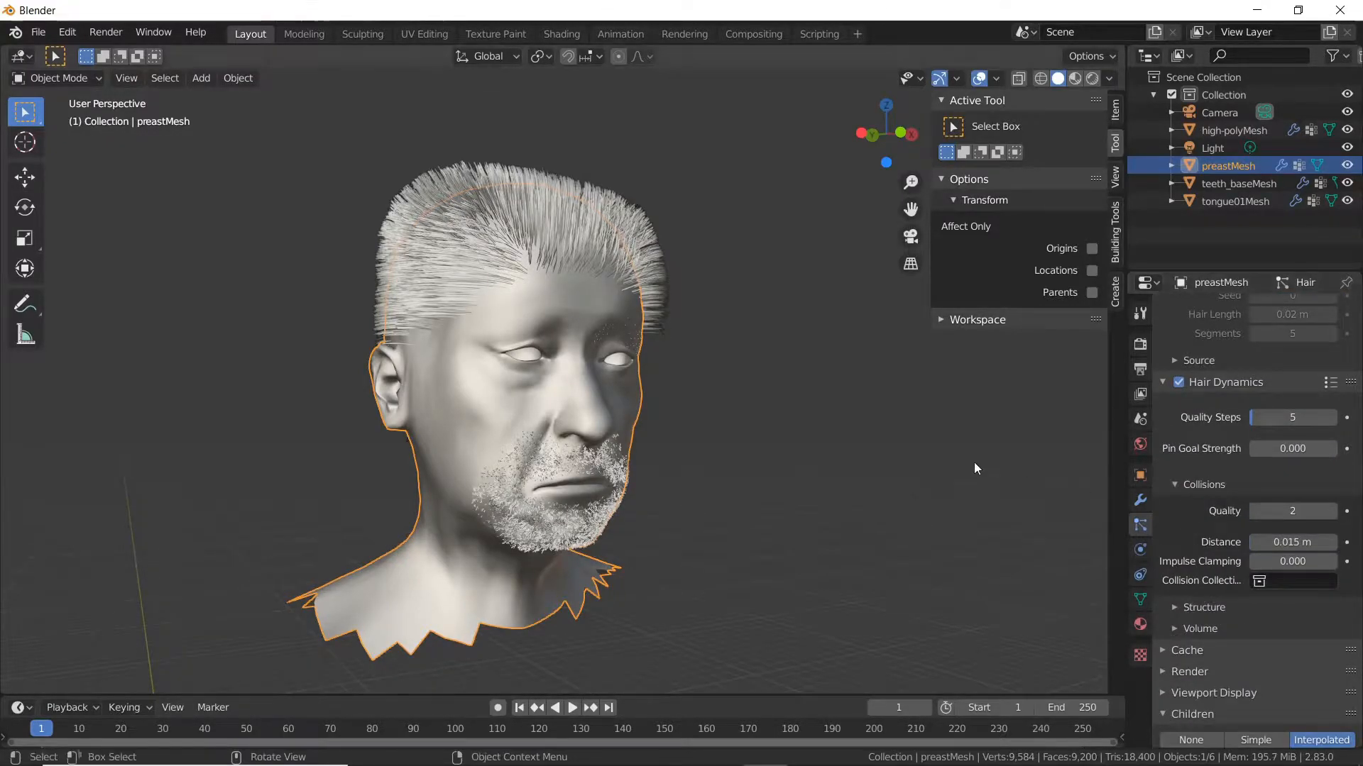
Step: Play the hair simulation to about frame 54, stop it, and inspect the hair from above and from the front
middle_drag(780, 449, 660, 460)
scroll(670, 457, up, 1)
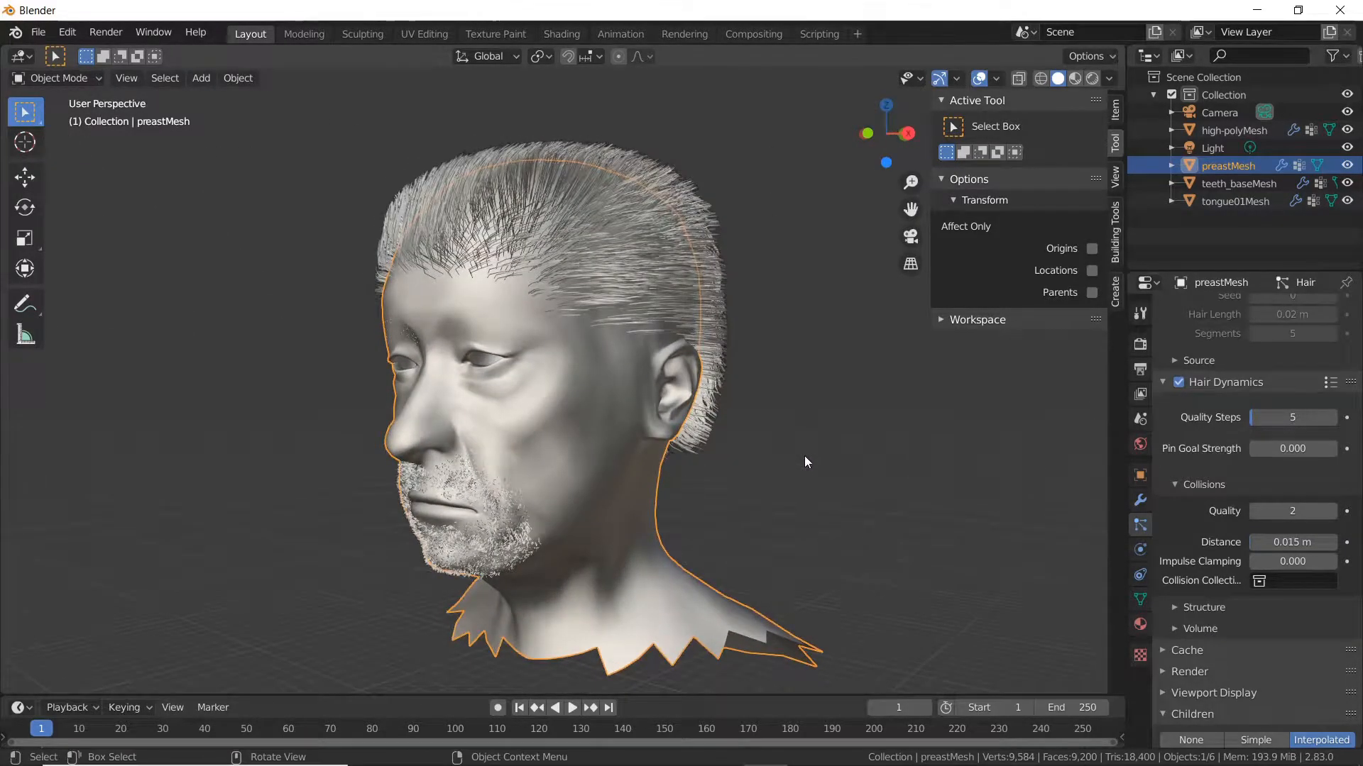
key(shift)
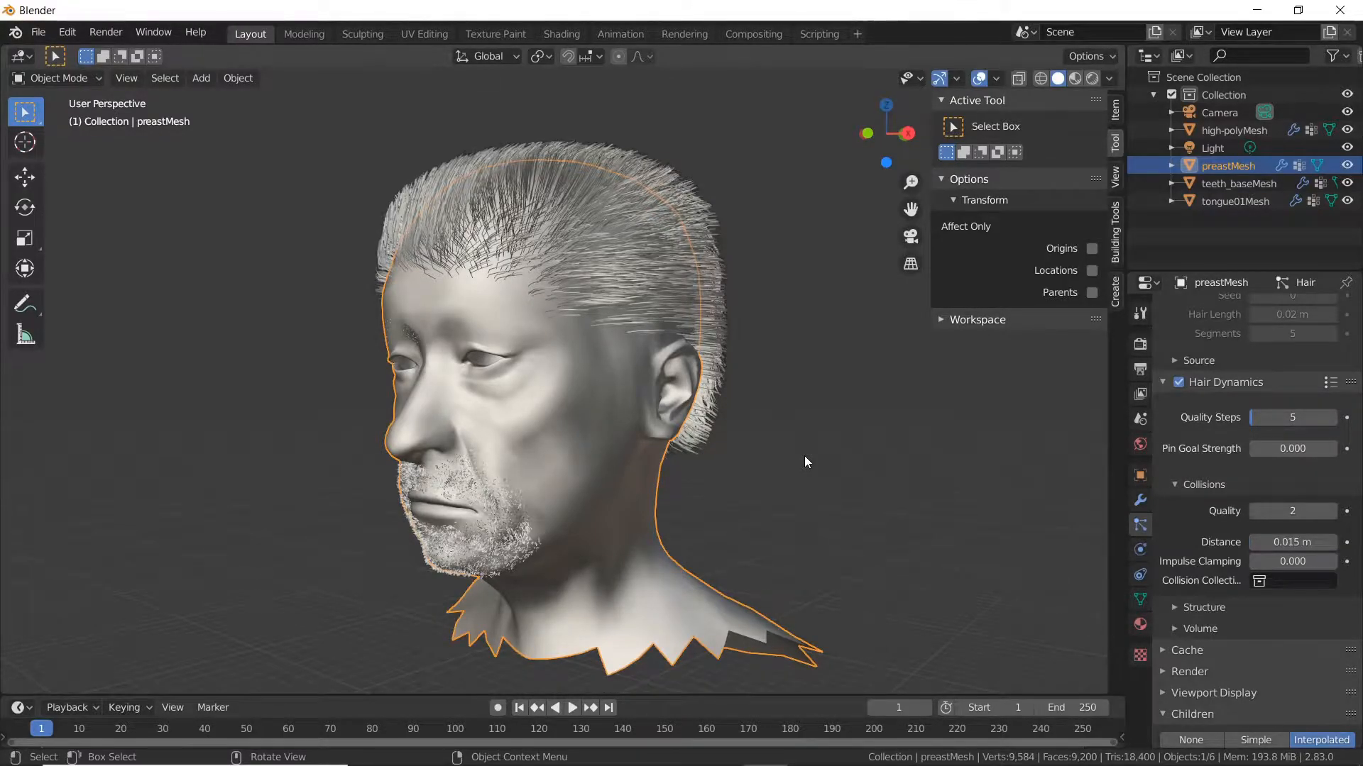
key(space)
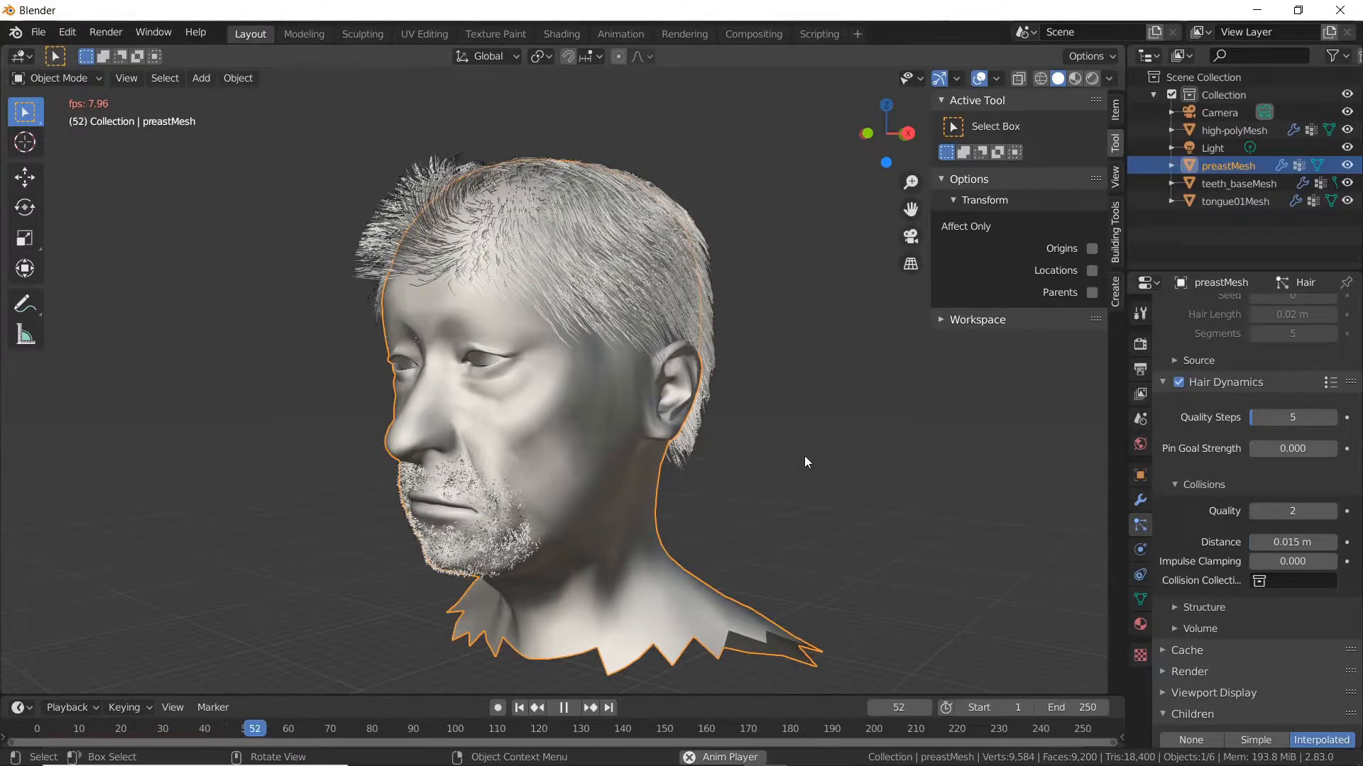
key(space)
middle_drag(805, 455, 686, 567)
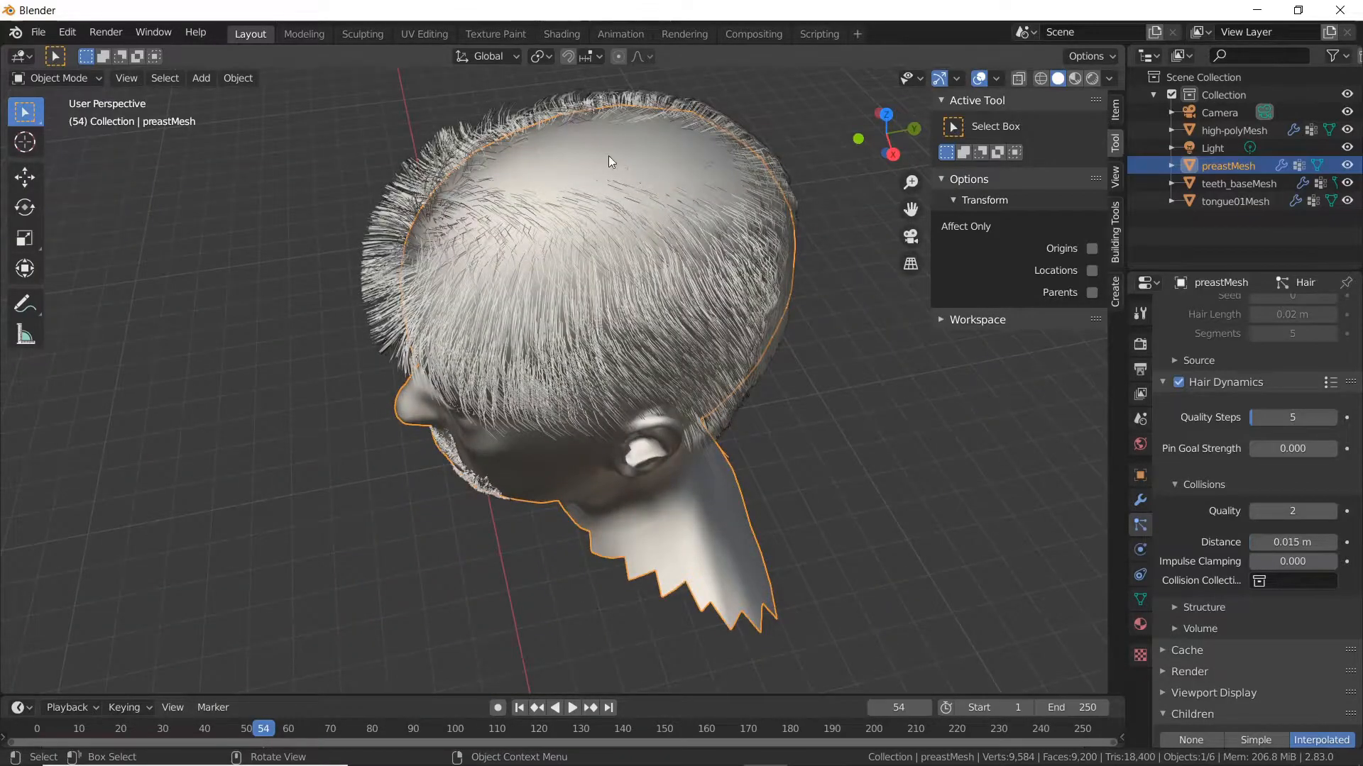
middle_drag(542, 432, 649, 407)
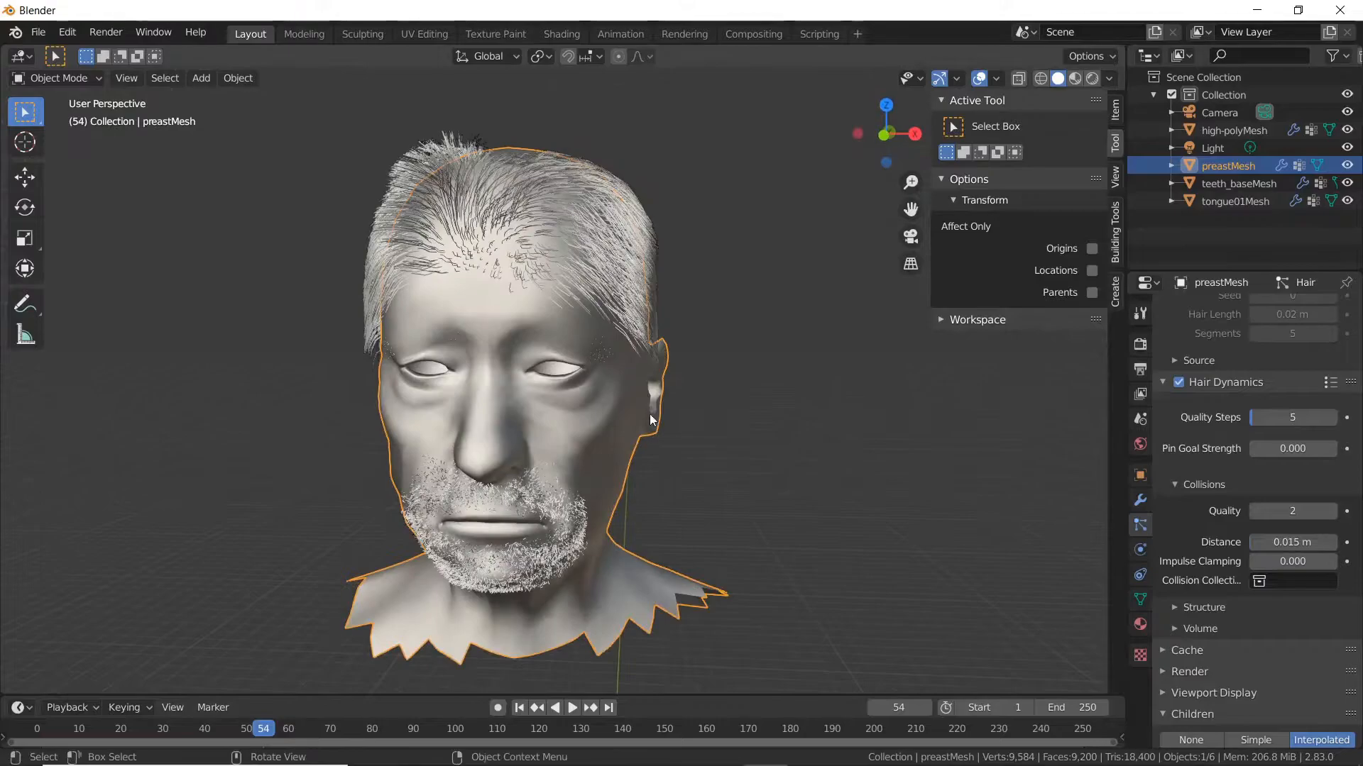
Step: Show the head in Material Preview shading and view it from the side
key(z)
click(664, 558)
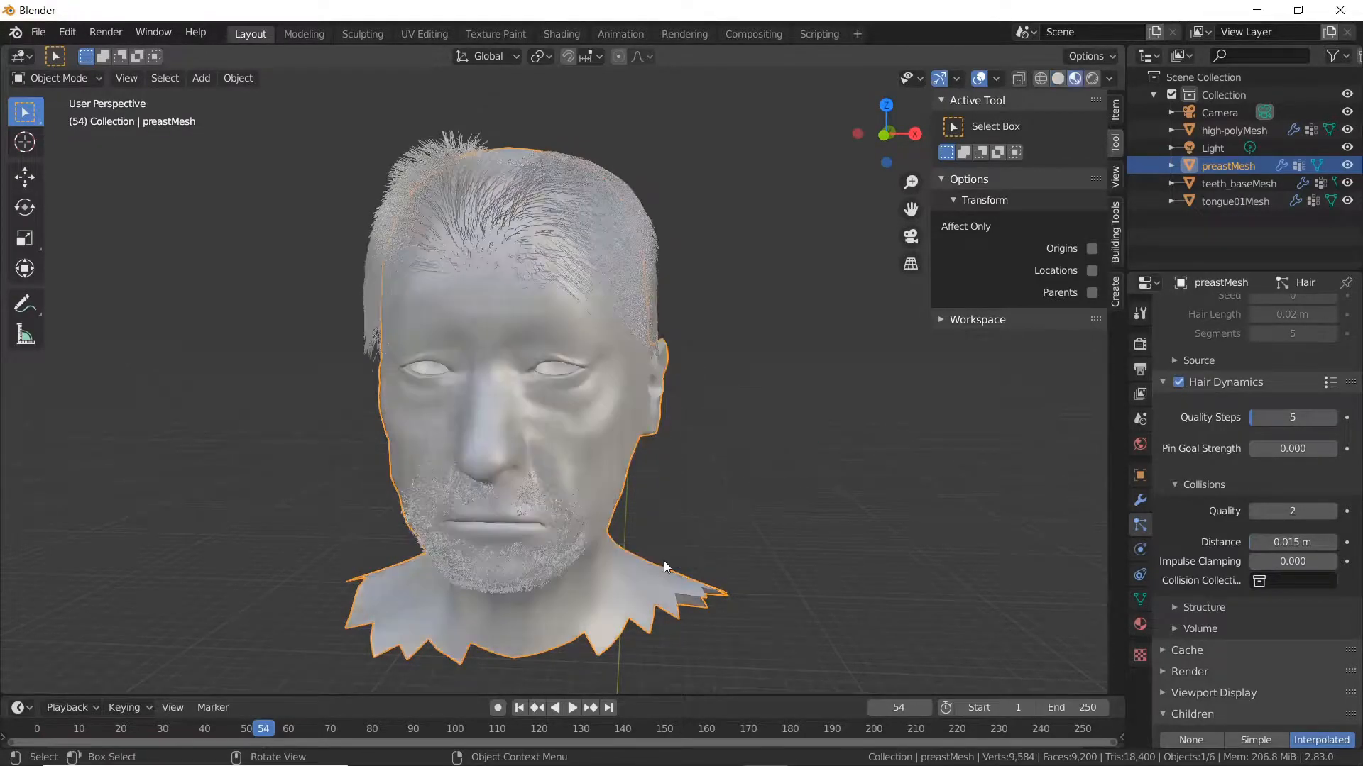
mouse_move(576, 563)
middle_down()
mouse_move(725, 544)
mouse_move(703, 497)
middle_up()
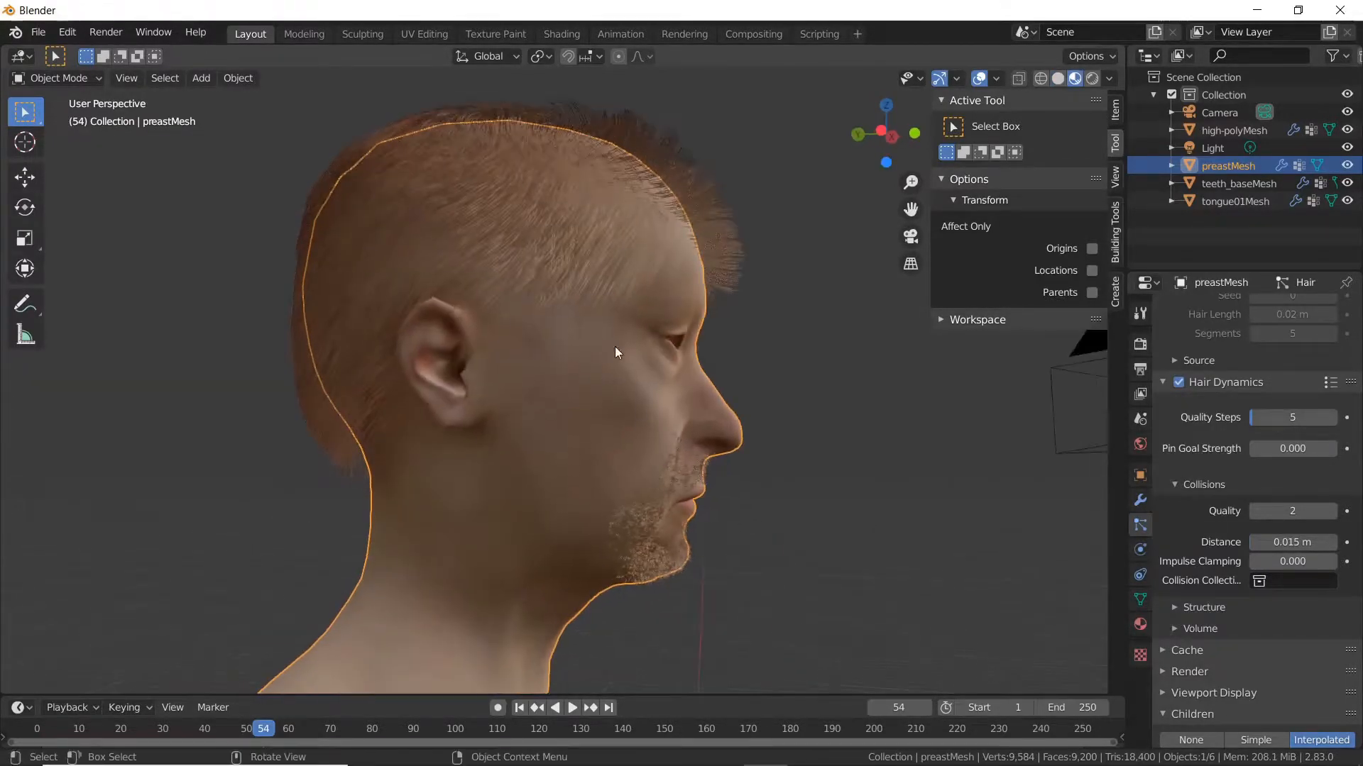
middle_drag(764, 271, 646, 288)
Step: Render the current frame through the camera, examine the hair around the ear, and close the render
key(KP_0)
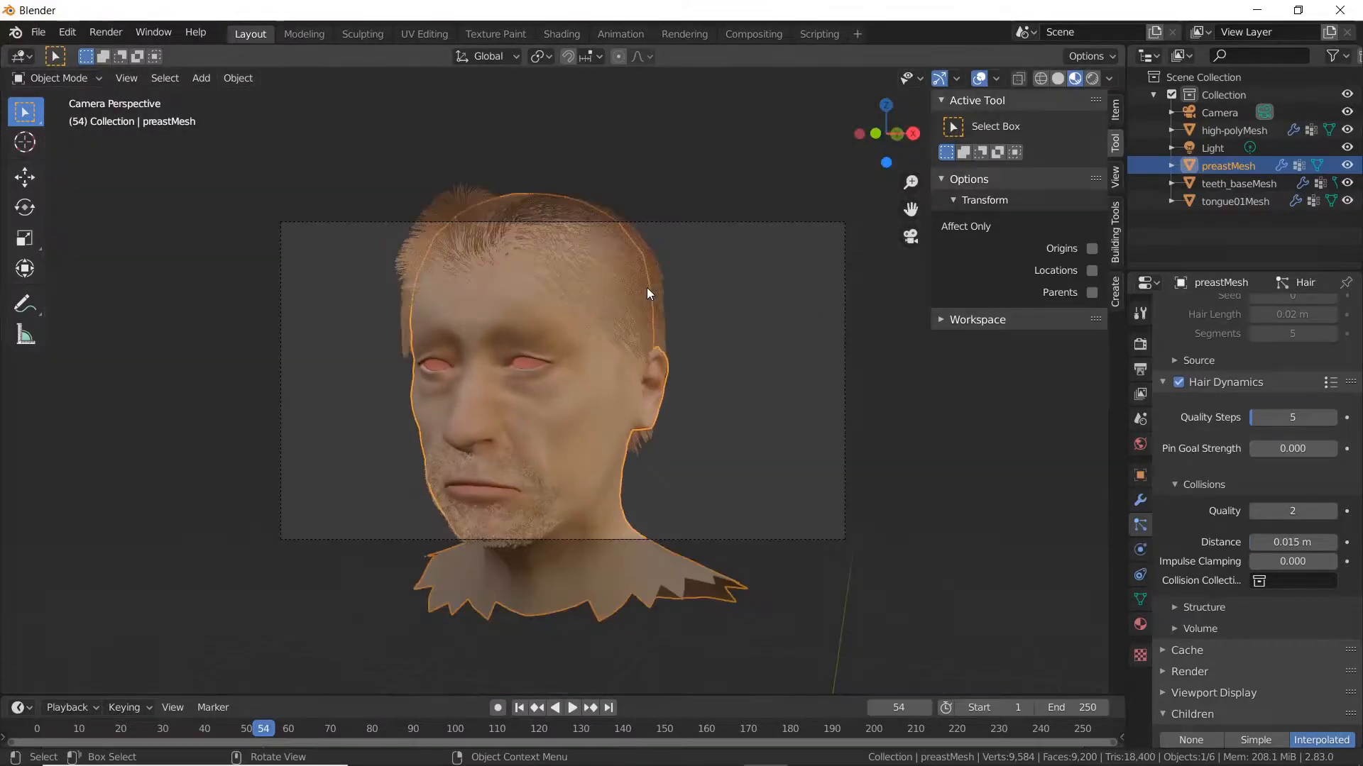
key(F12)
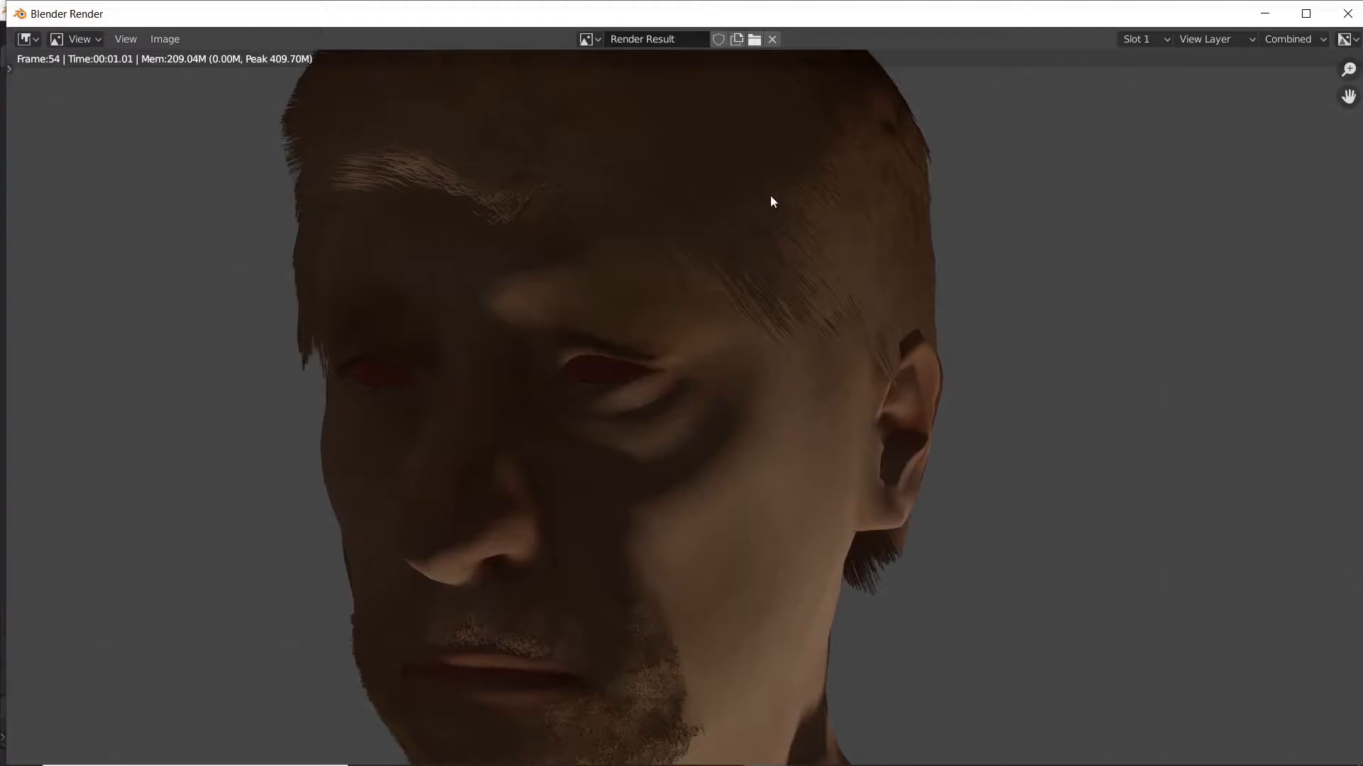
scroll(802, 229, up, 3)
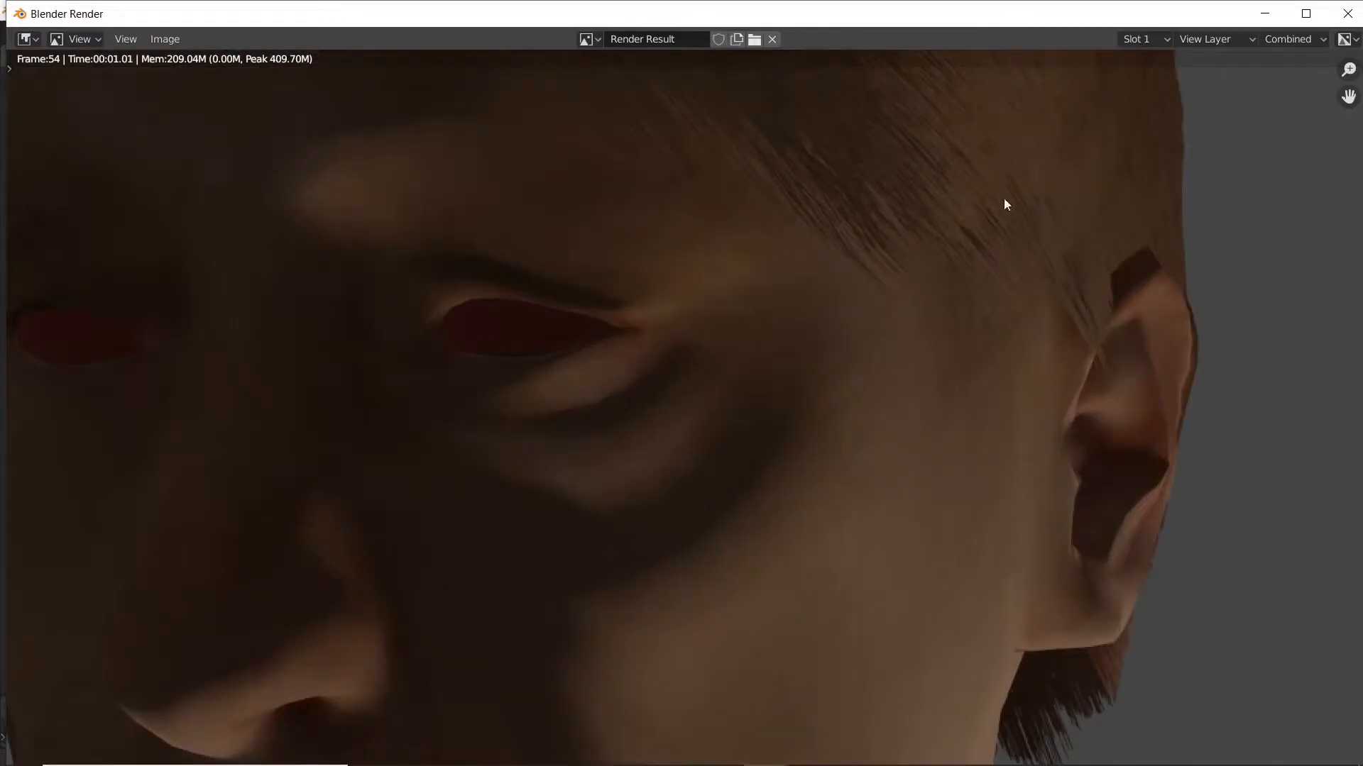
key(Escape)
Step: Discard the particle edits of the head's Hair system and return to frame 1
middle_drag(836, 274, 675, 297)
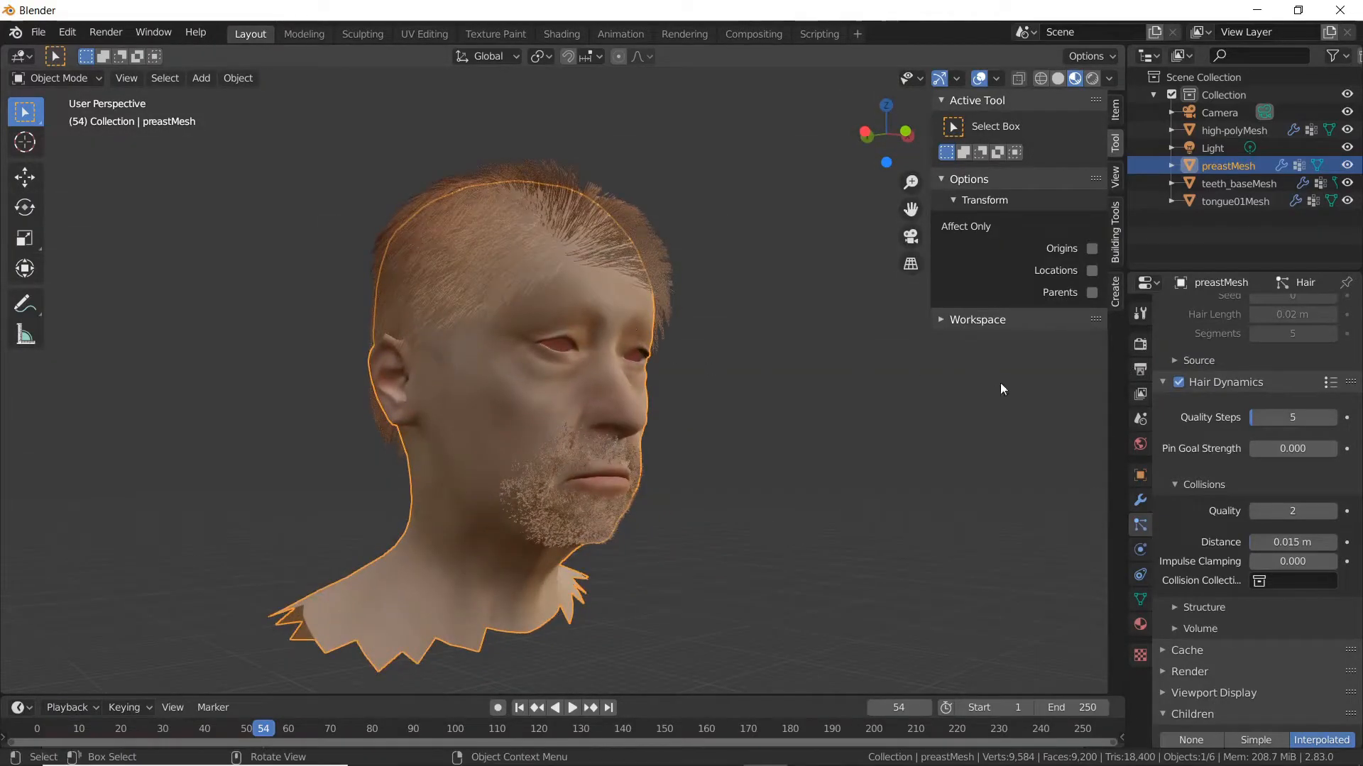
scroll(1233, 461, up, 4)
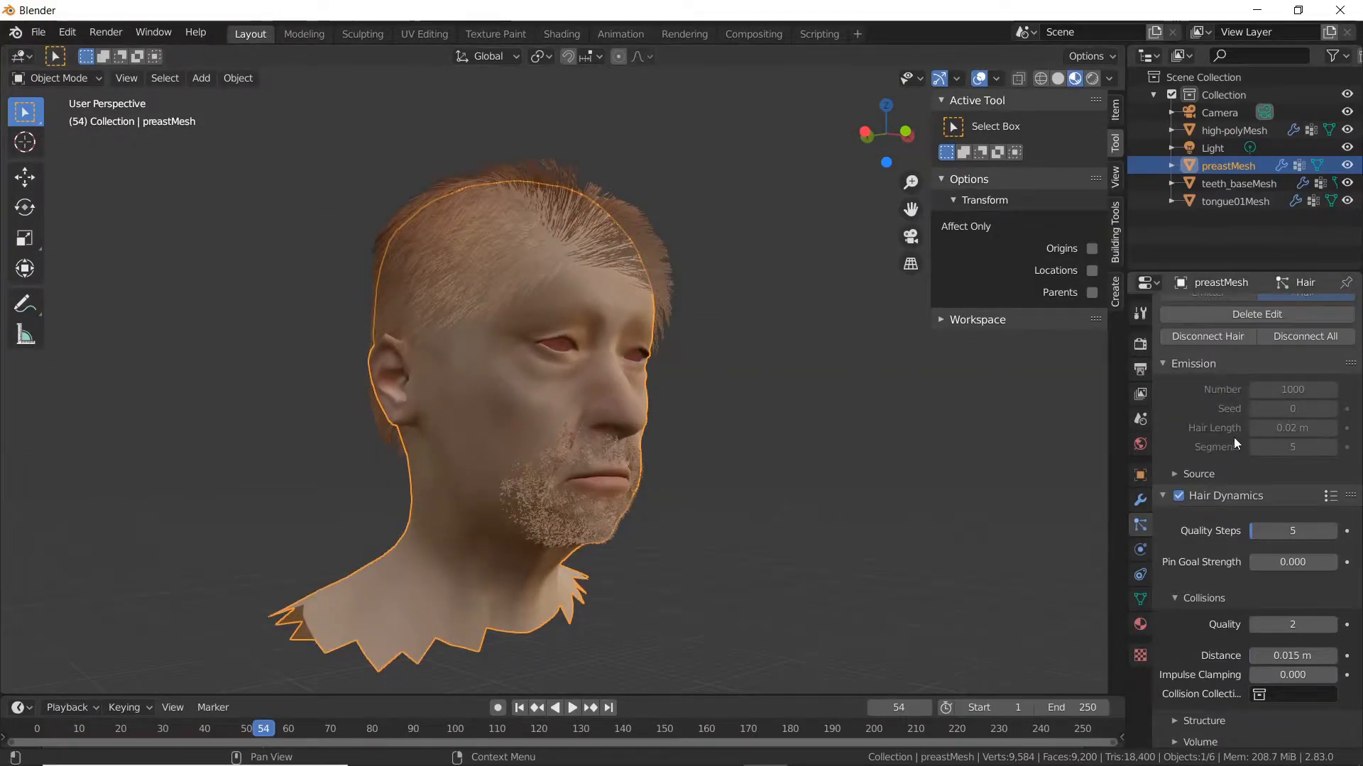
scroll(1233, 437, up, 3)
click(1255, 399)
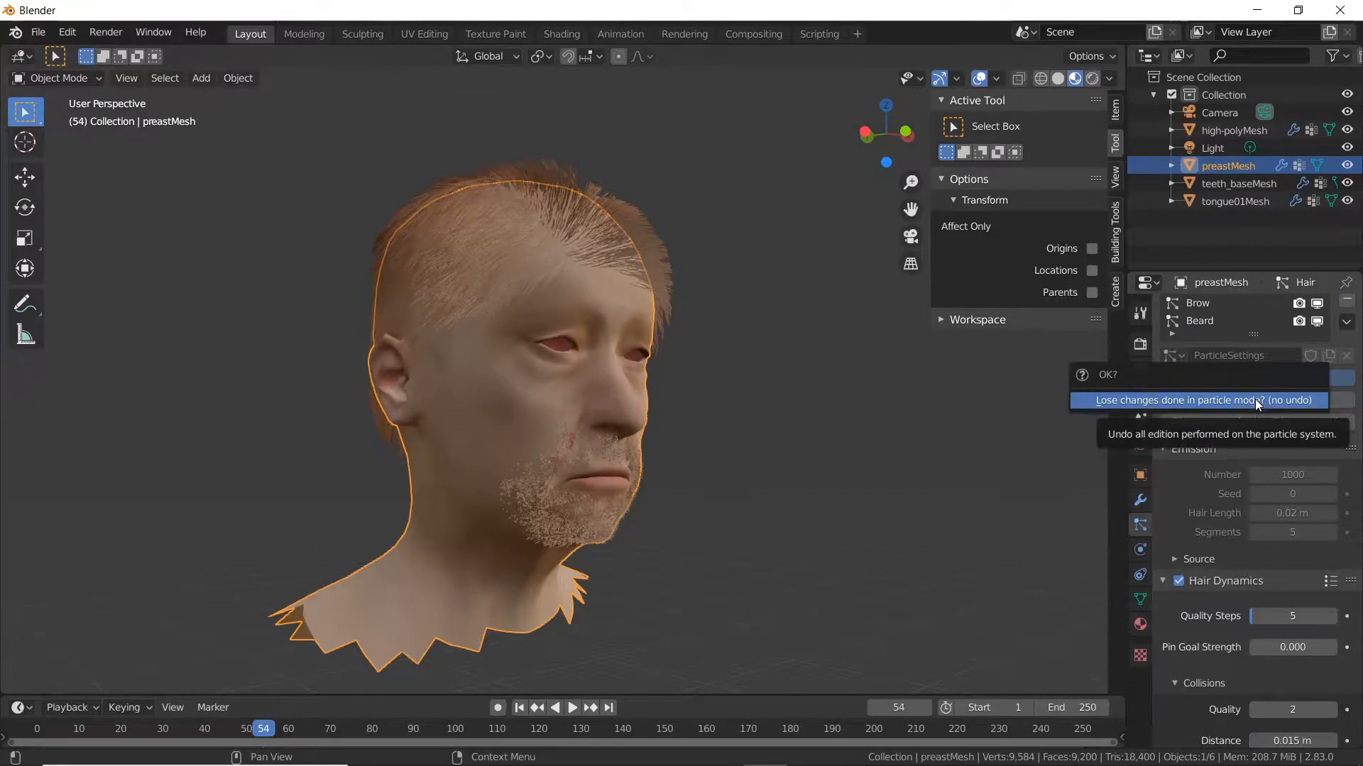
click(1255, 399)
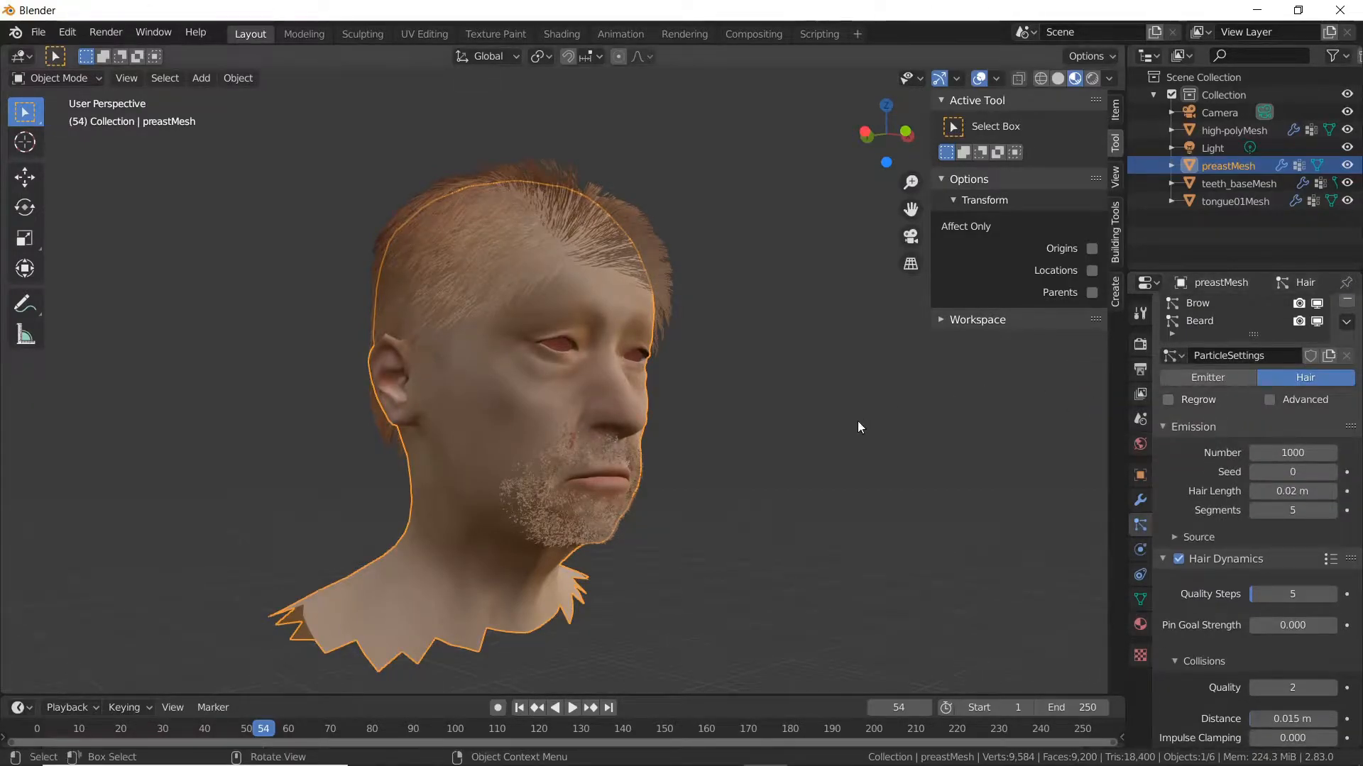
key(shift+Left)
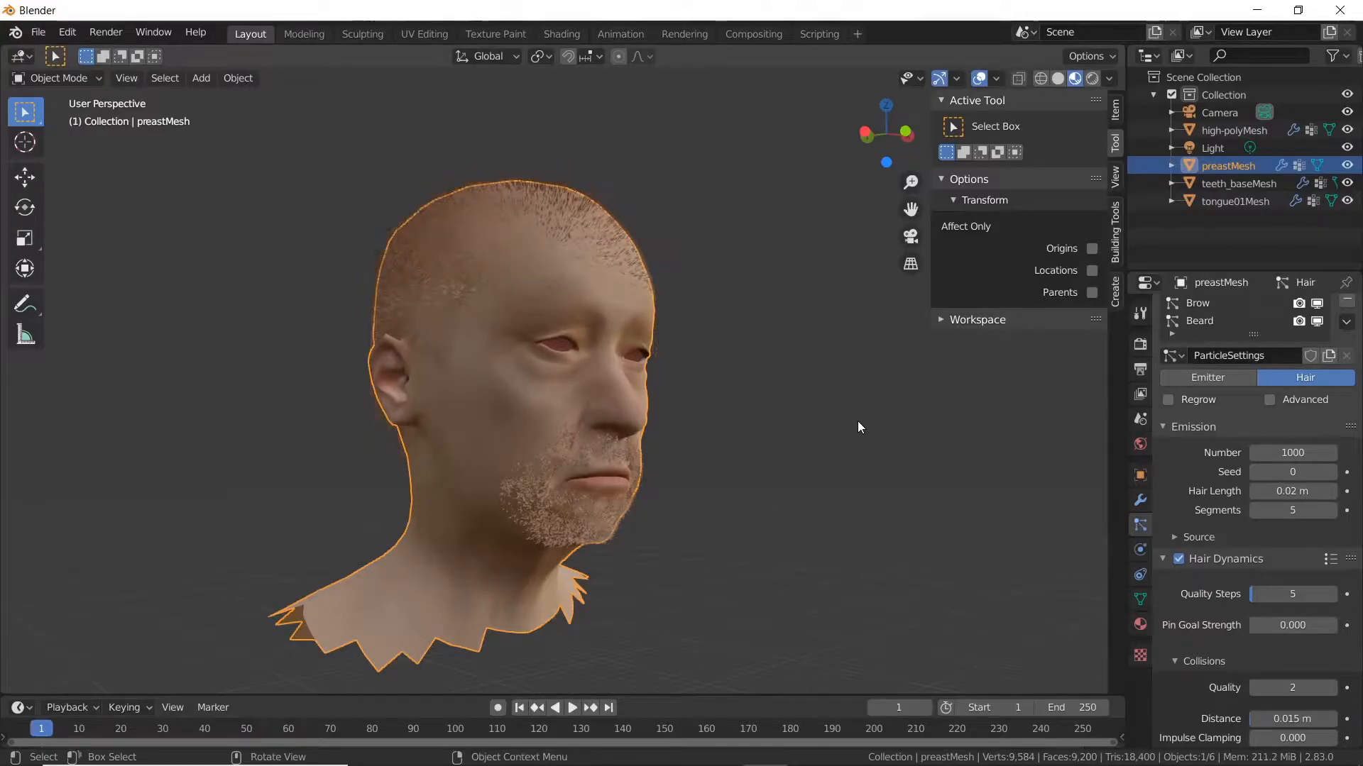
Step: Set the hair length of the Hair particle system to 0.05 m
scroll(1215, 476, up, 1)
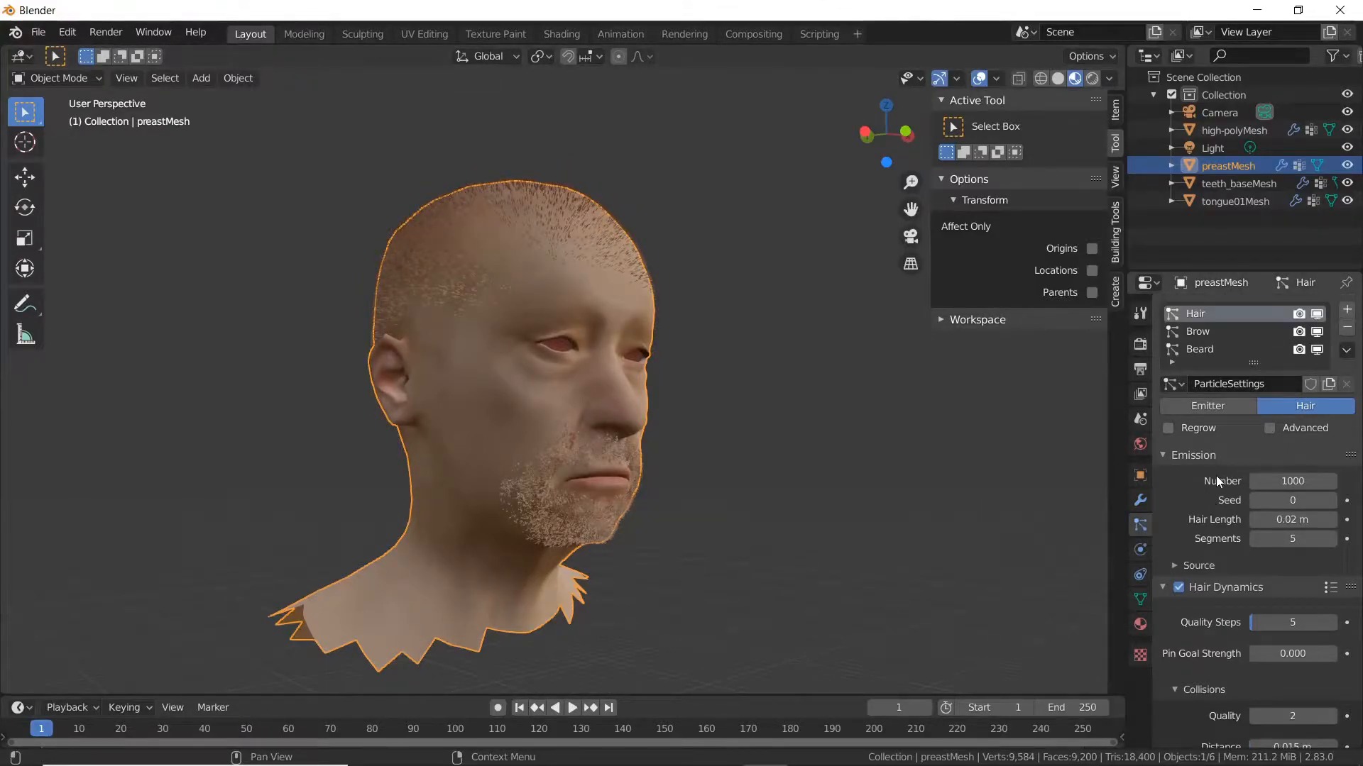
middle_drag(839, 350, 544, 452)
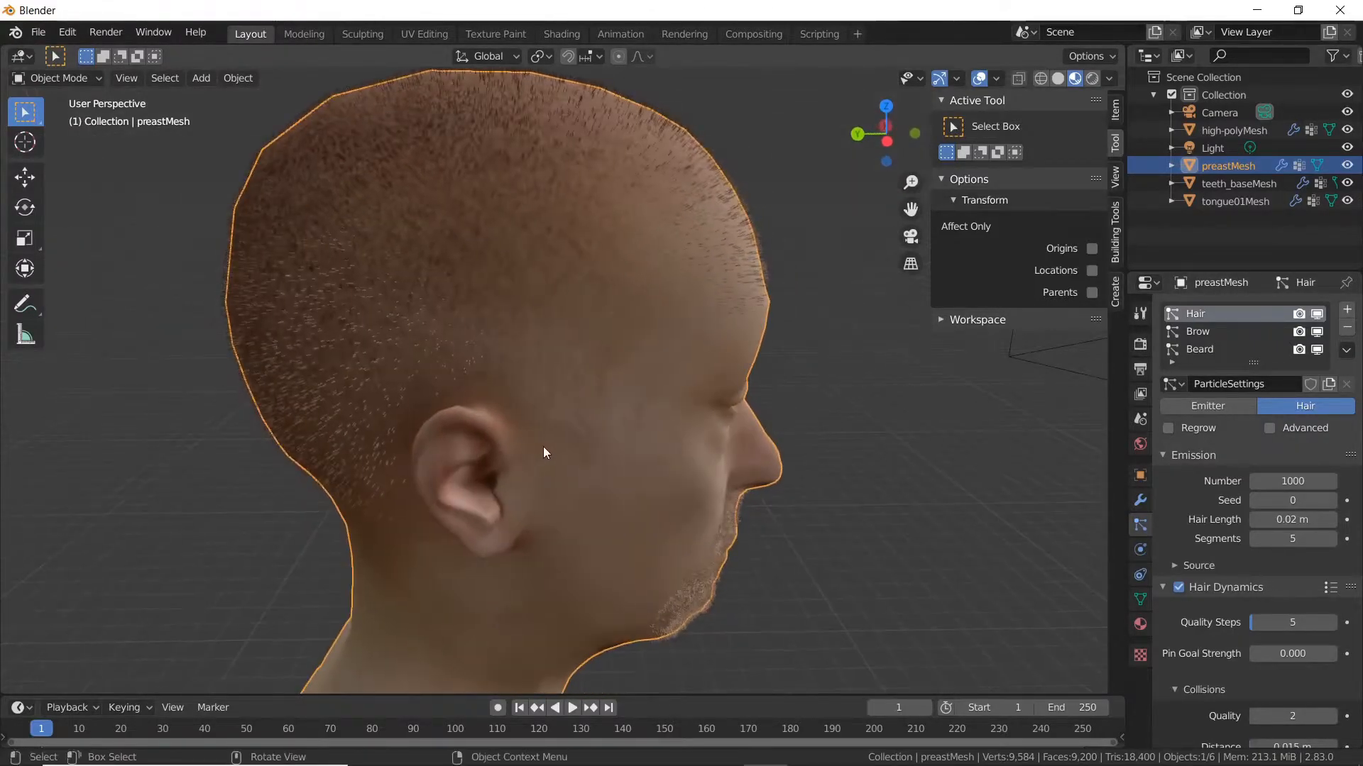
scroll(558, 436, up, 2)
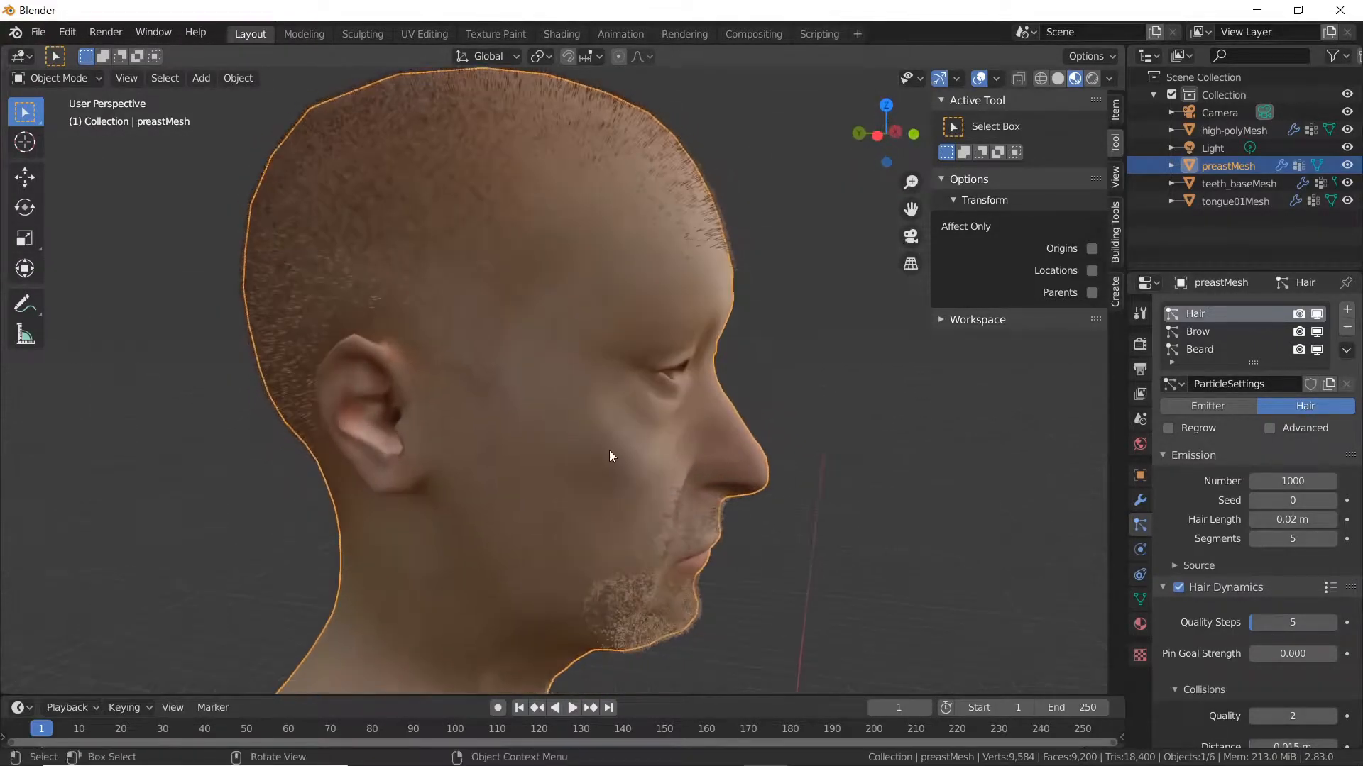
scroll(768, 496, up, 1)
middle_drag(767, 496, 767, 389)
scroll(702, 408, down, 3)
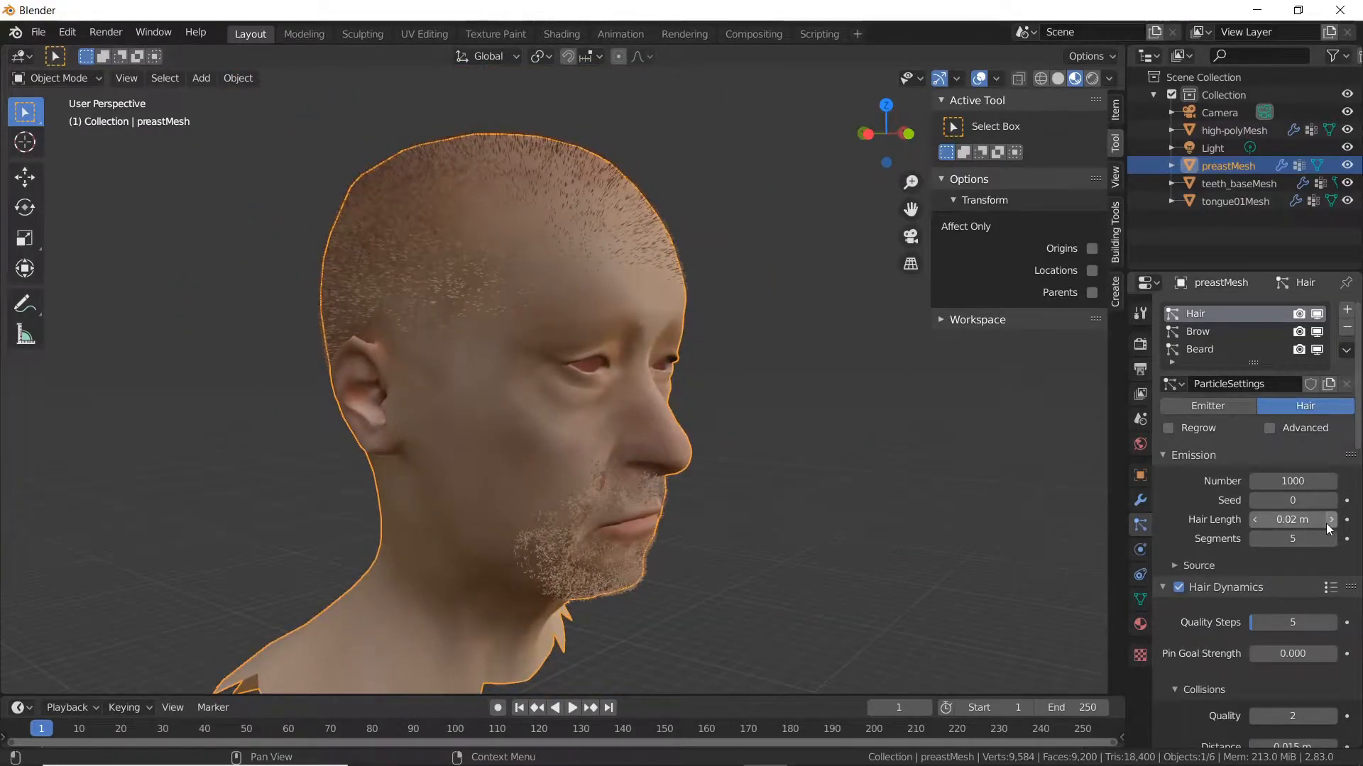
click(1301, 520)
text(0)
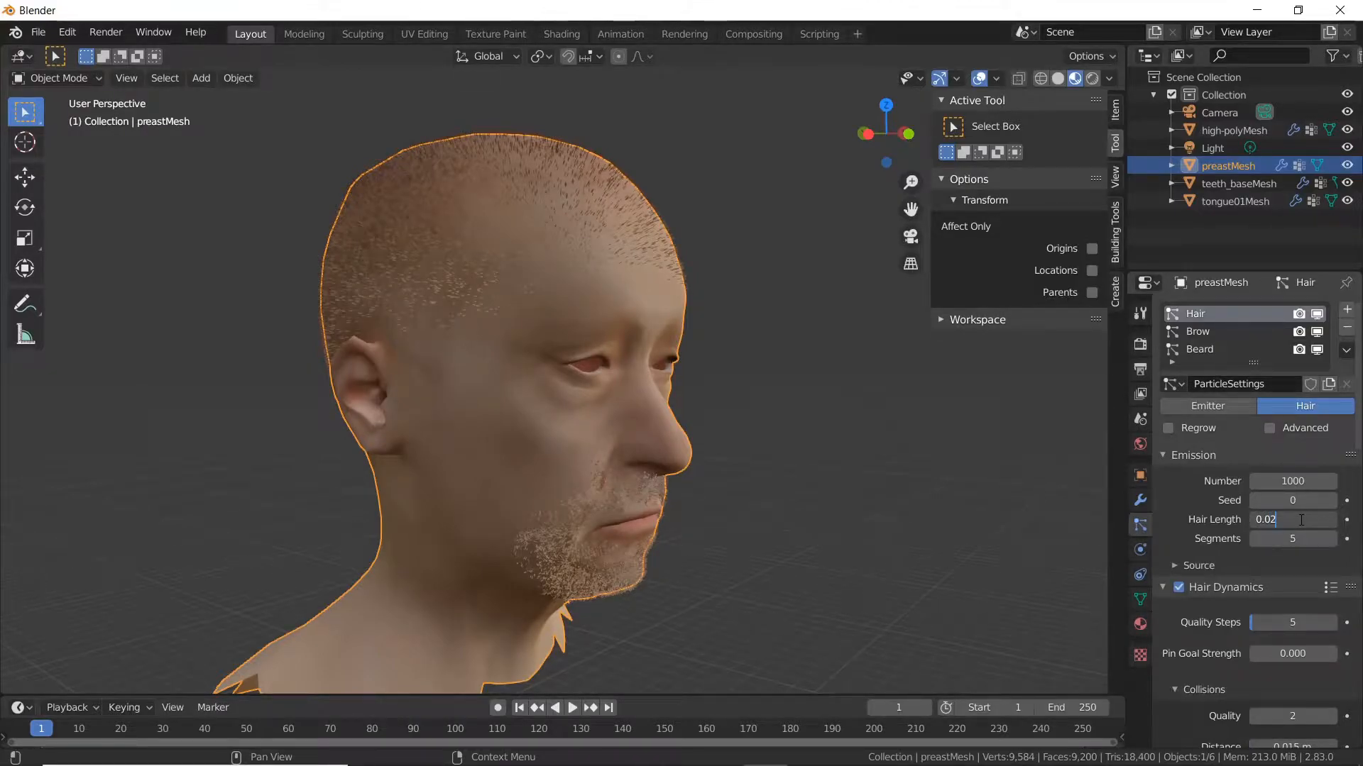
key(Return)
click(1332, 520)
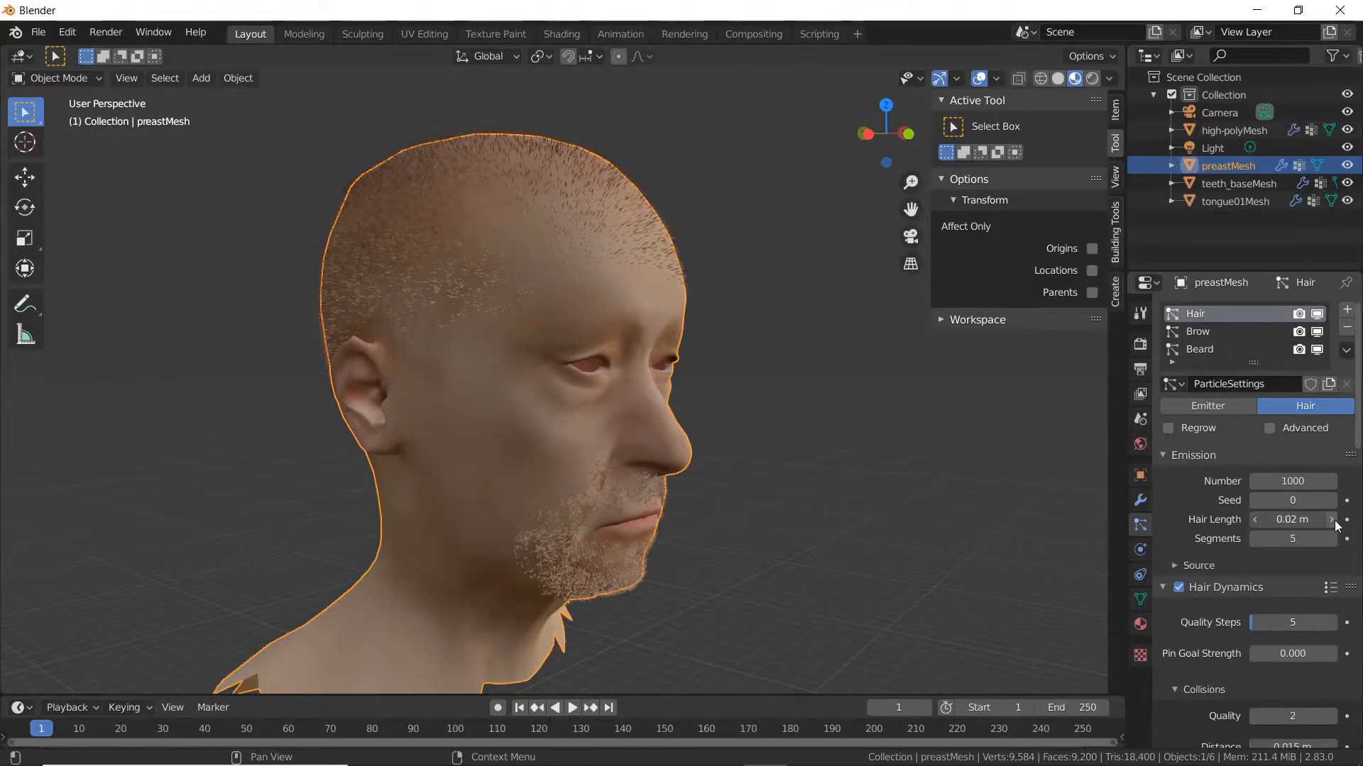
click(1332, 520)
Step: Check the scalp hair from several sides and increase the Hair system's hair length beyond 0.05 m
scroll(760, 578, up, 6)
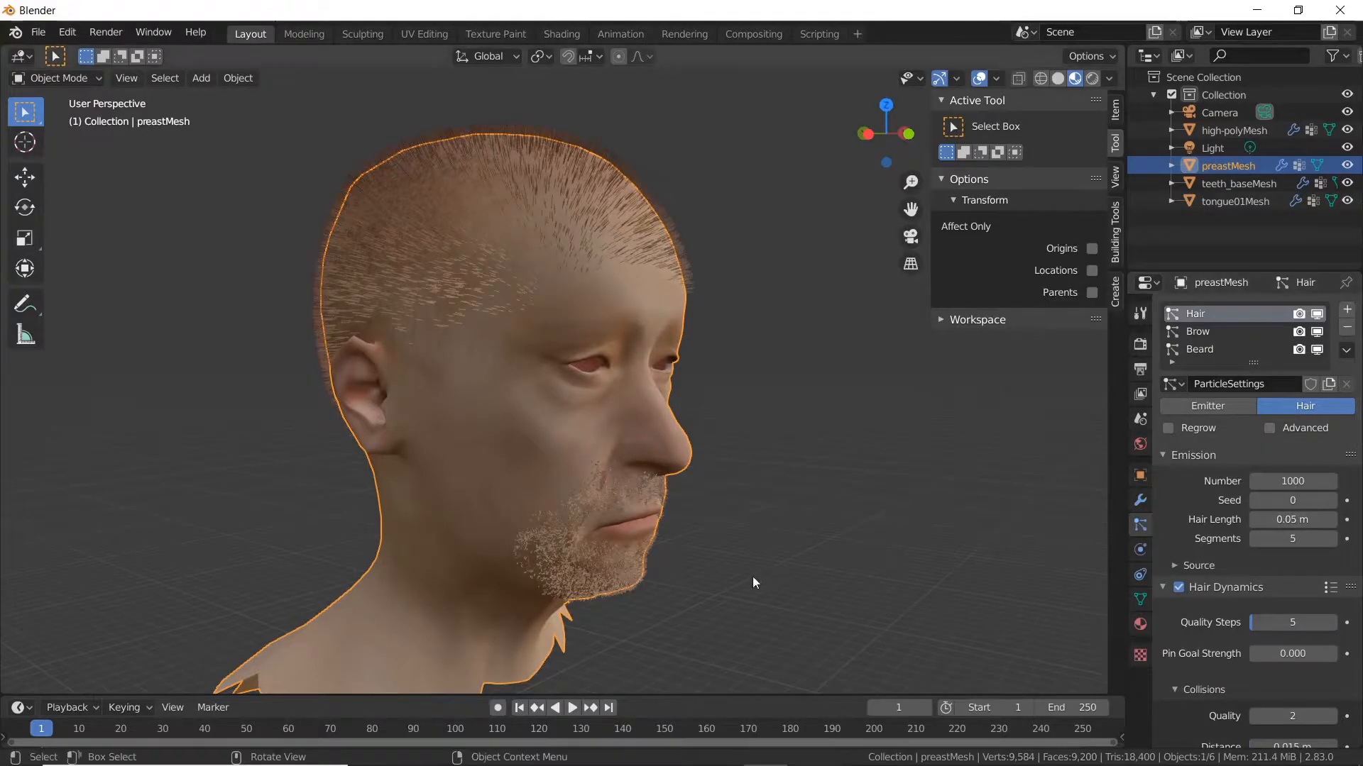
middle_drag(721, 593, 724, 549)
scroll(723, 548, down, 6)
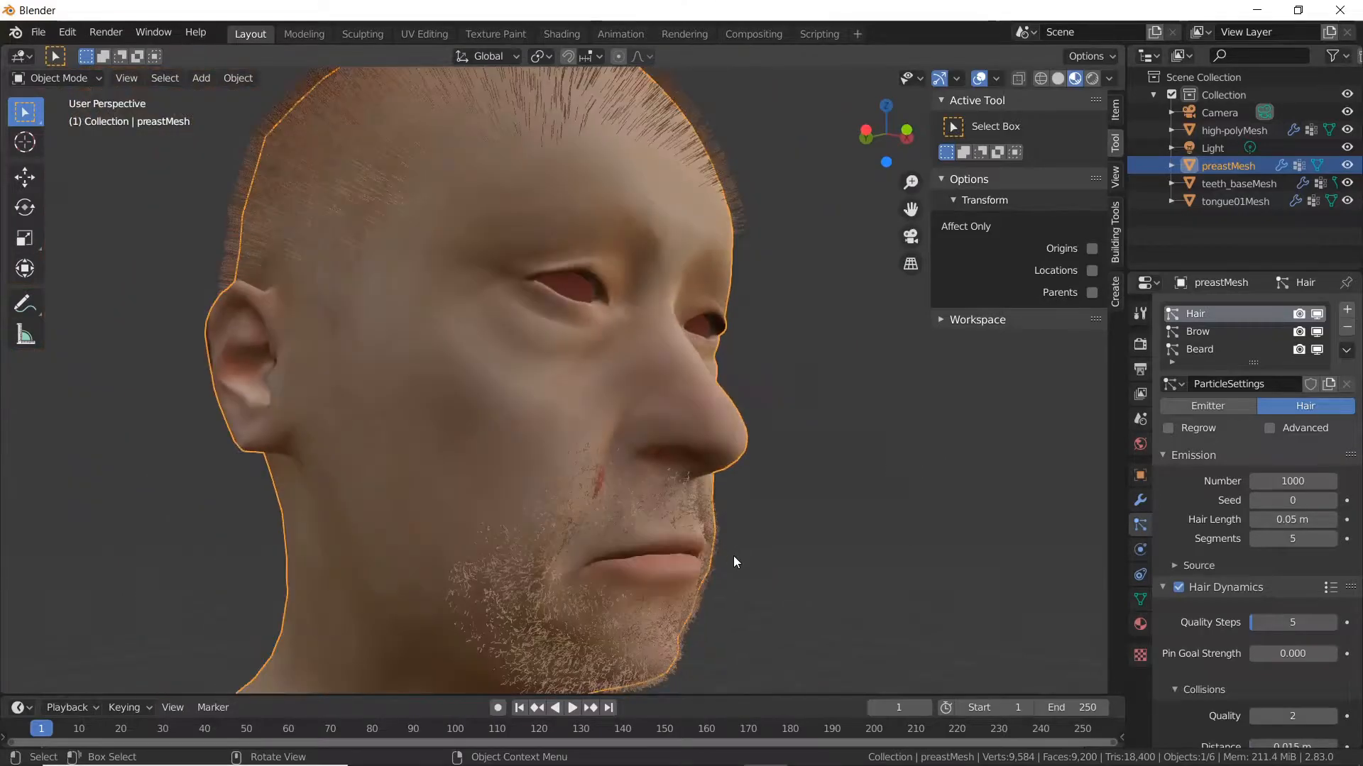
middle_drag(599, 386, 617, 501)
middle_drag(673, 400, 642, 412)
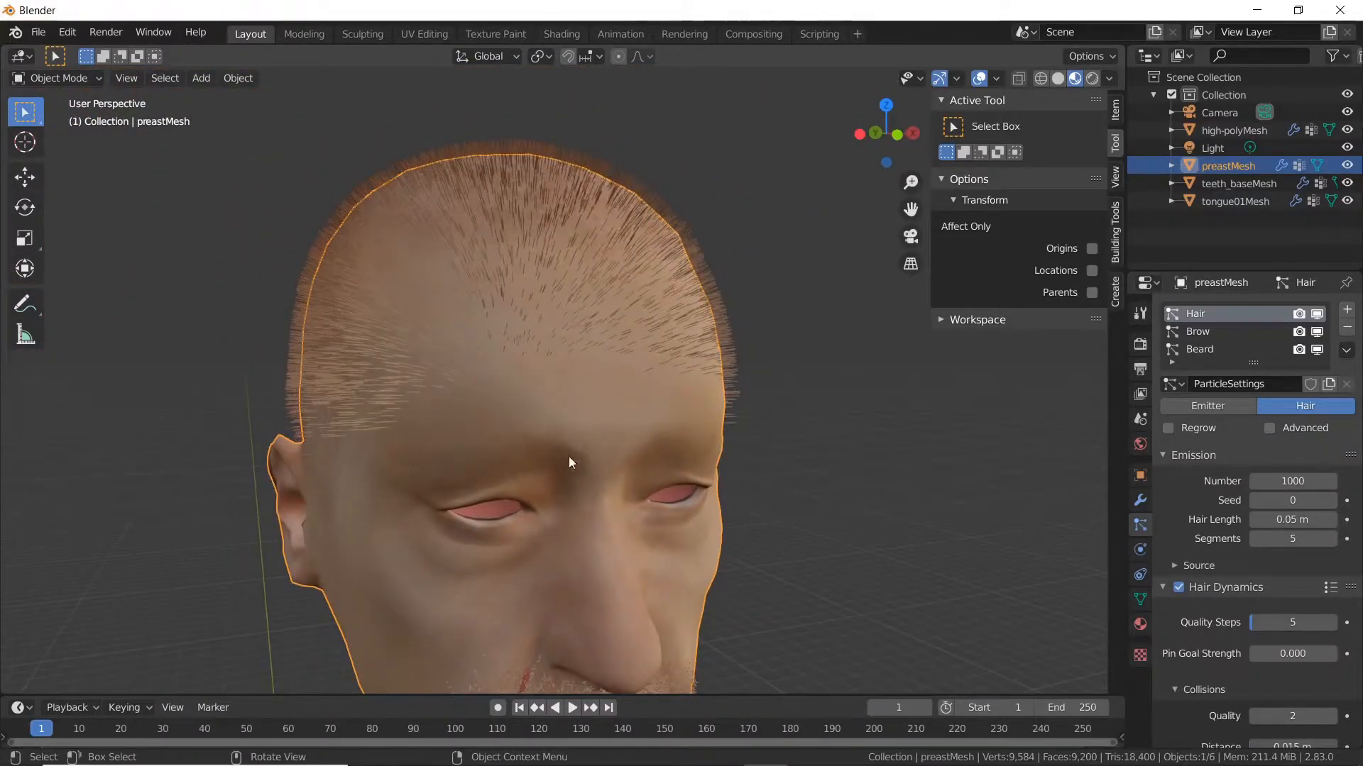
middle_drag(568, 481, 732, 396)
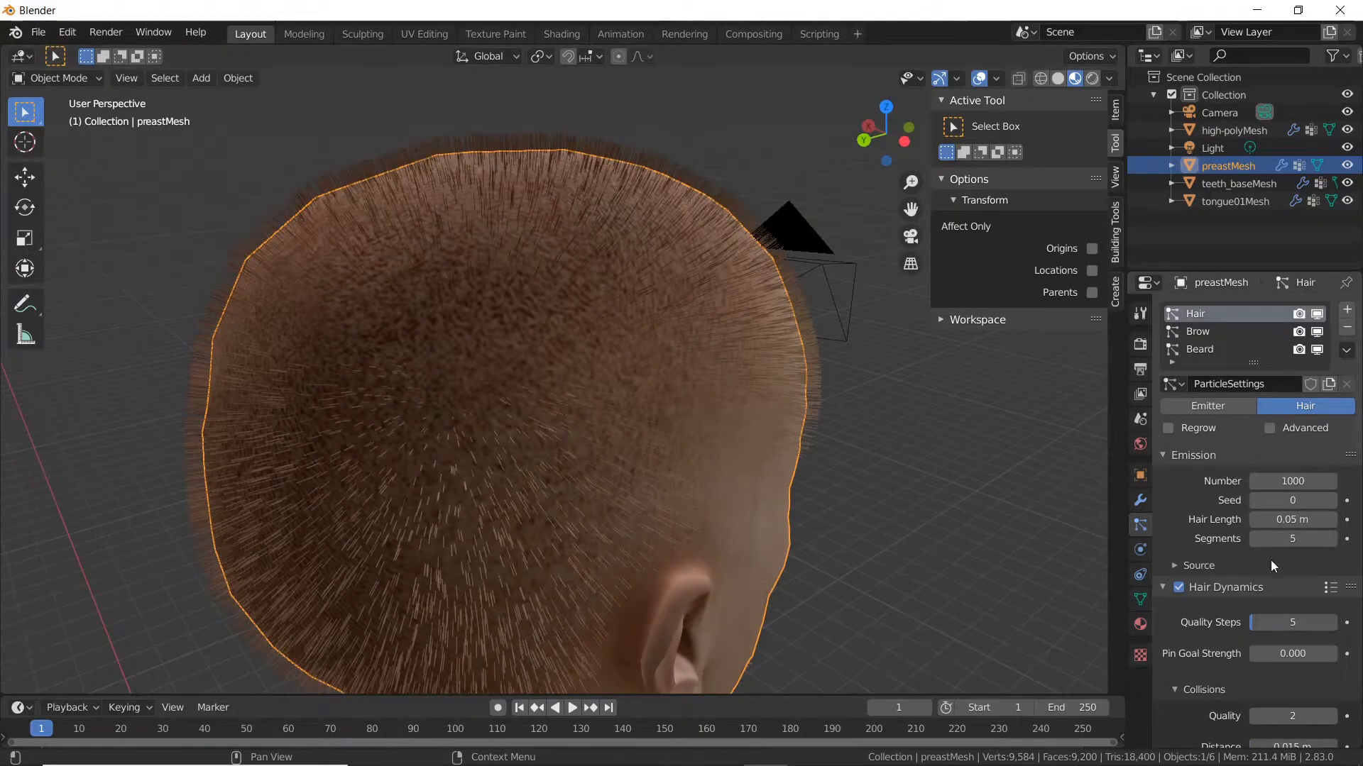
middle_drag(765, 490, 596, 452)
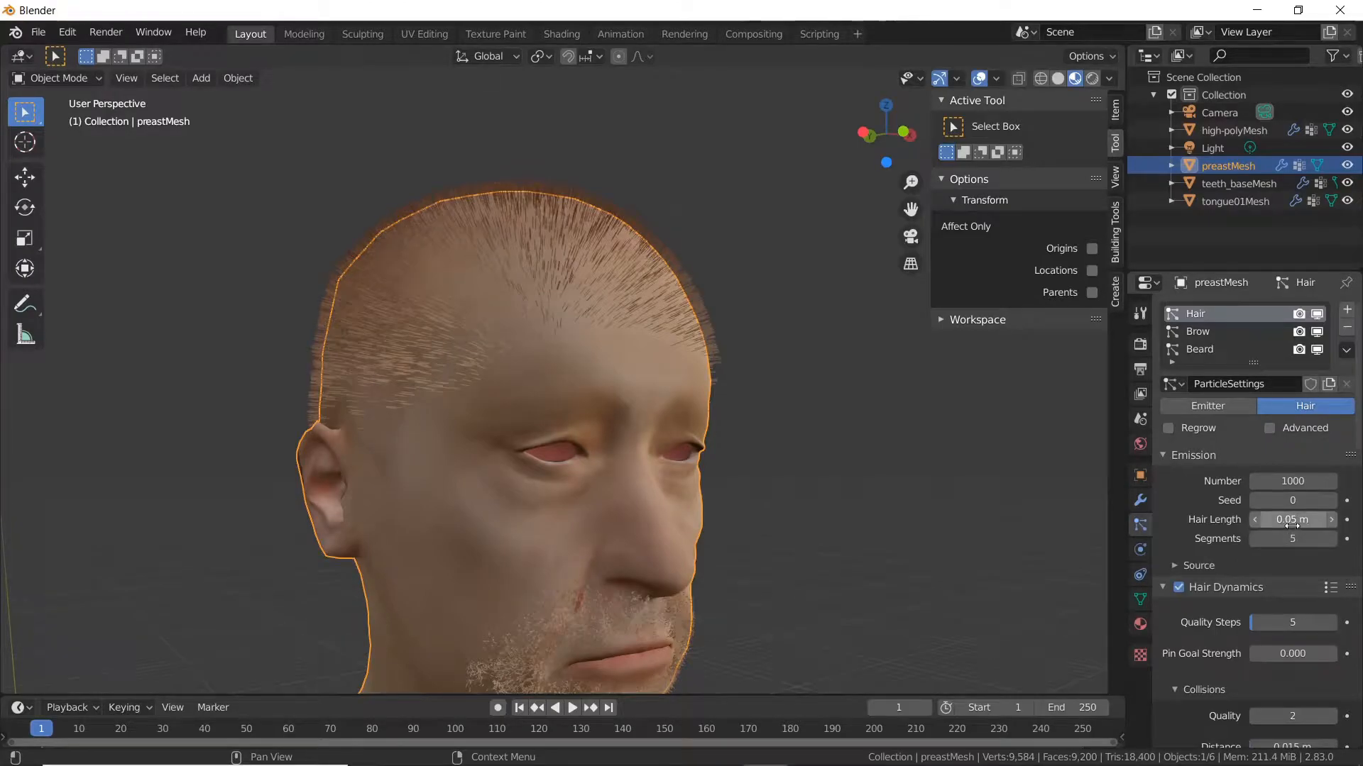
drag(1291, 525, 1303, 525)
Step: Set the hair length to 0.025 m for the Beard particle system and 0.013 m for the Brow system
click(1200, 349)
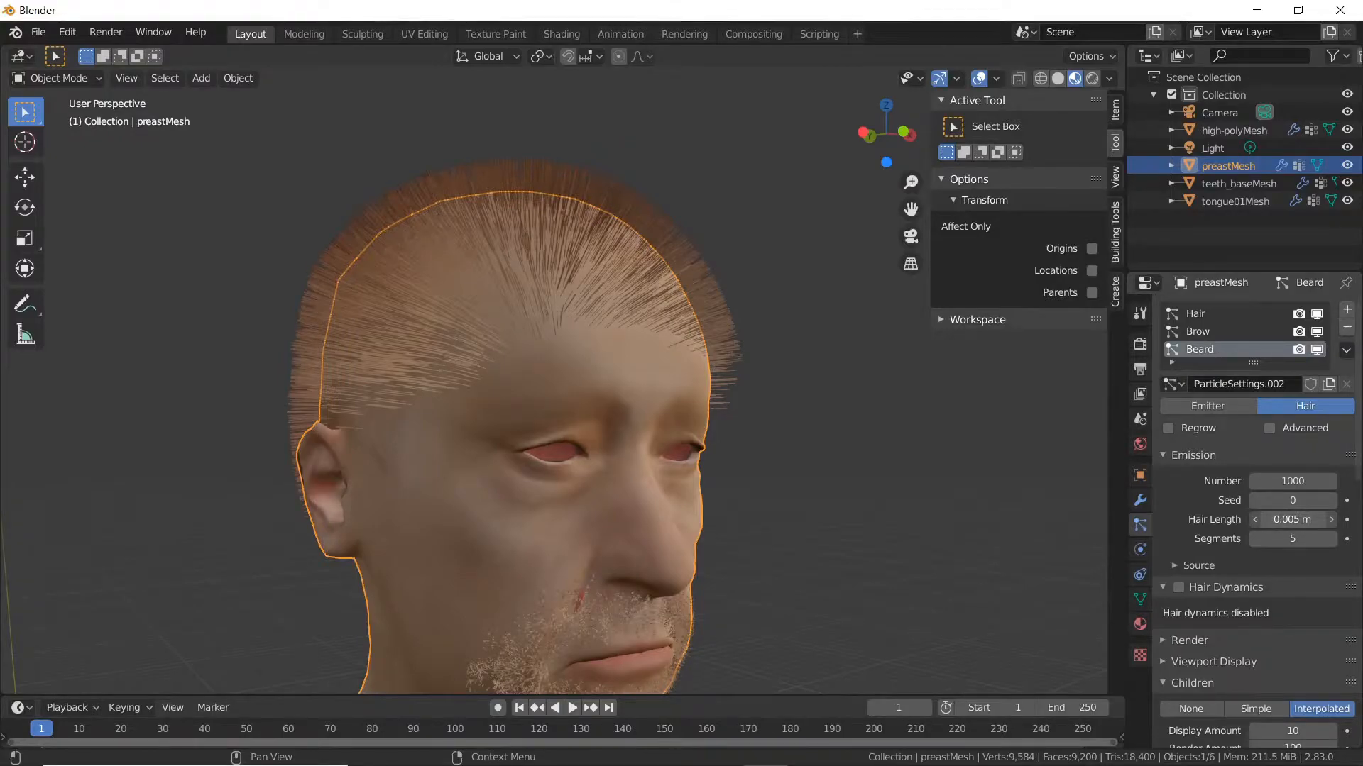
drag(1293, 520, 1295, 520)
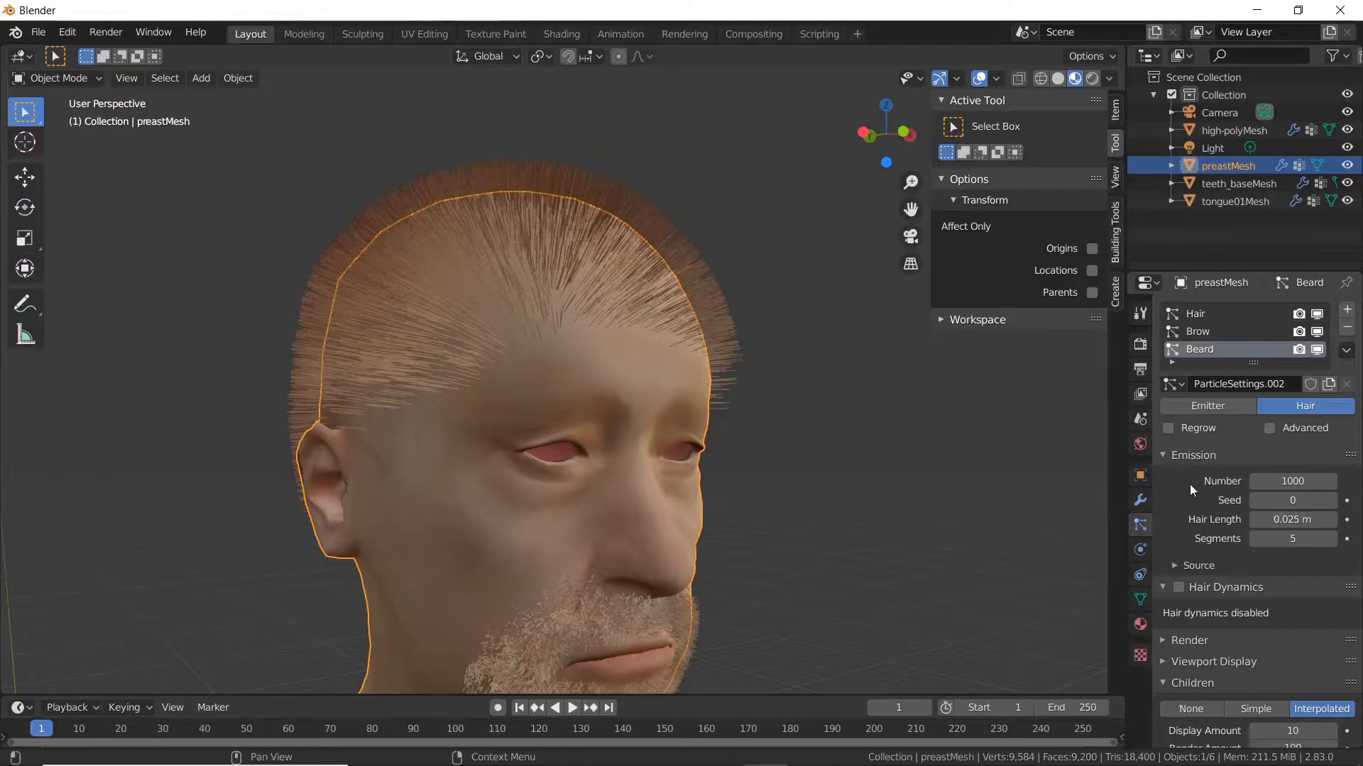
click(1198, 337)
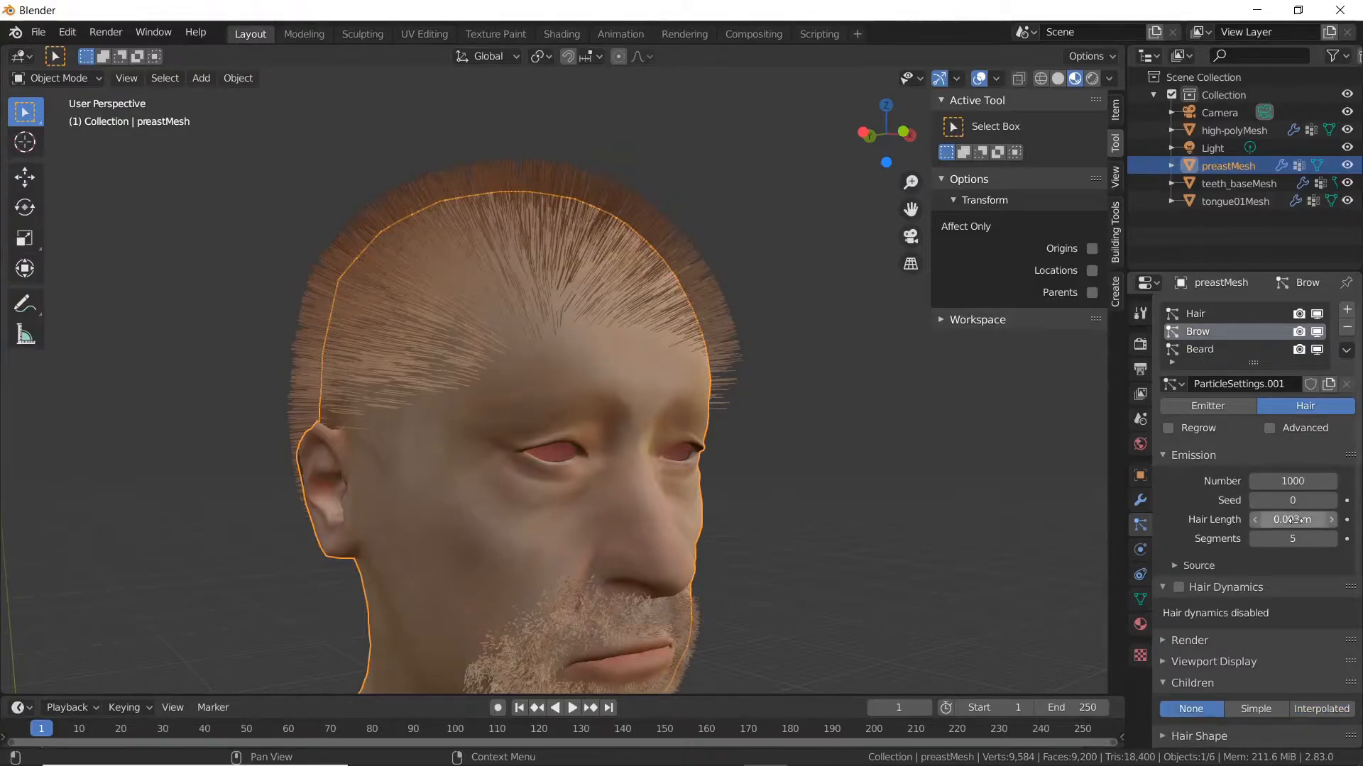
drag(1293, 520, 1287, 520)
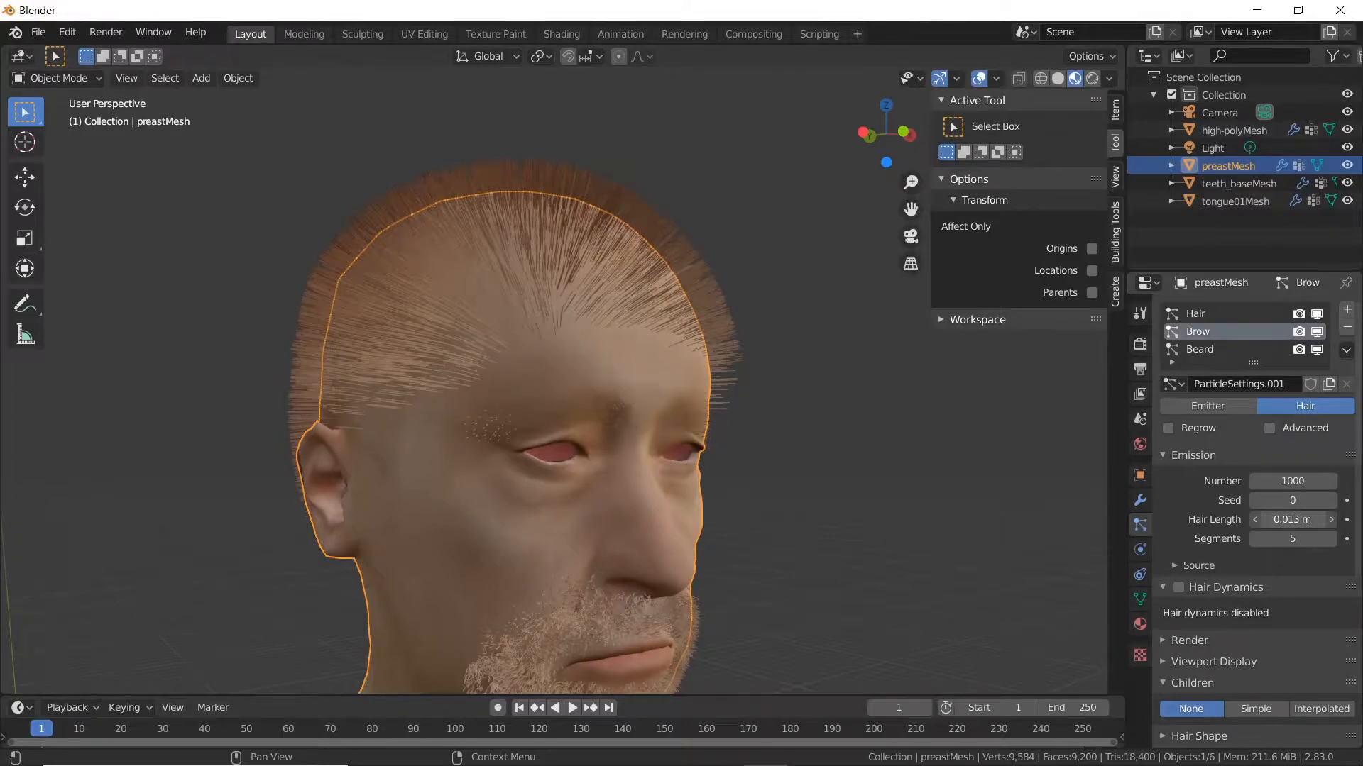
Step: Play the hair dynamics simulation from frame 1 and stop it at frame 35
scroll(511, 395, up, 6)
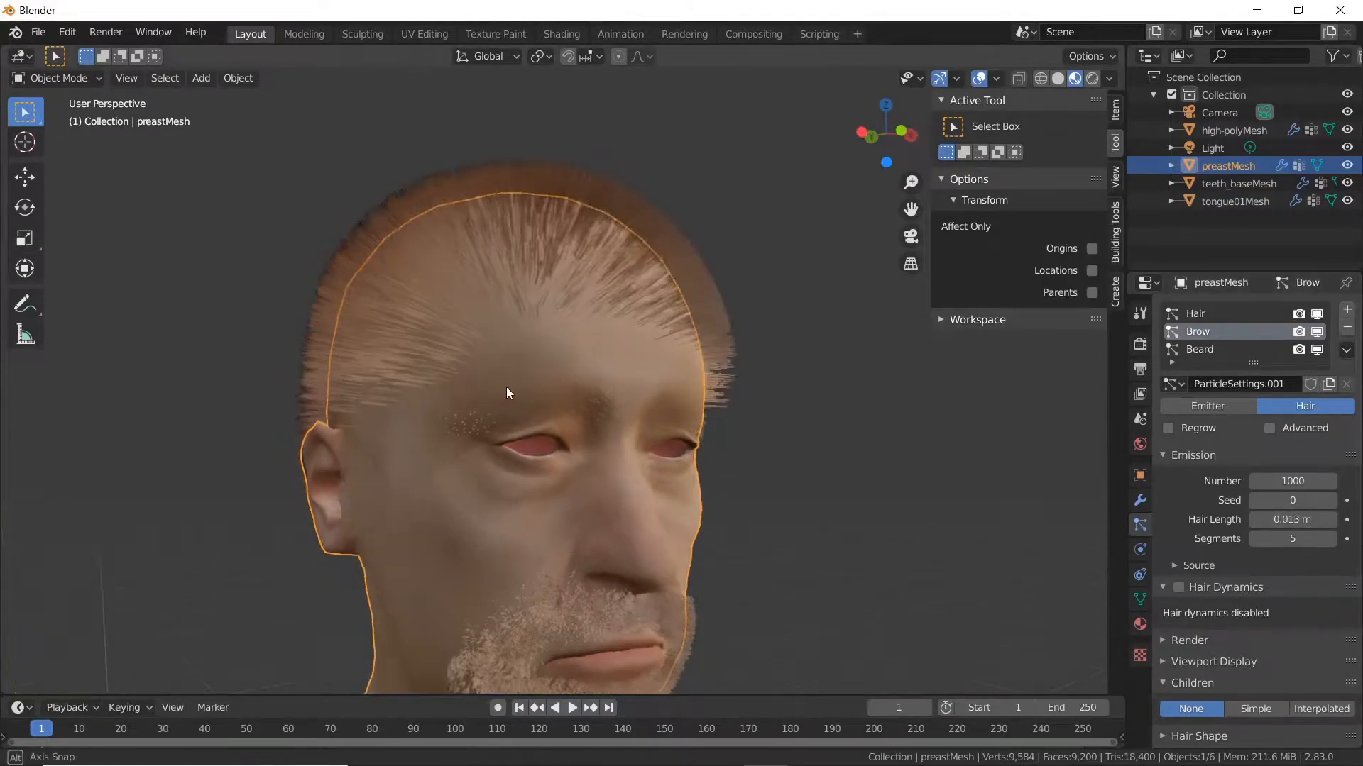
scroll(518, 408, down, 7)
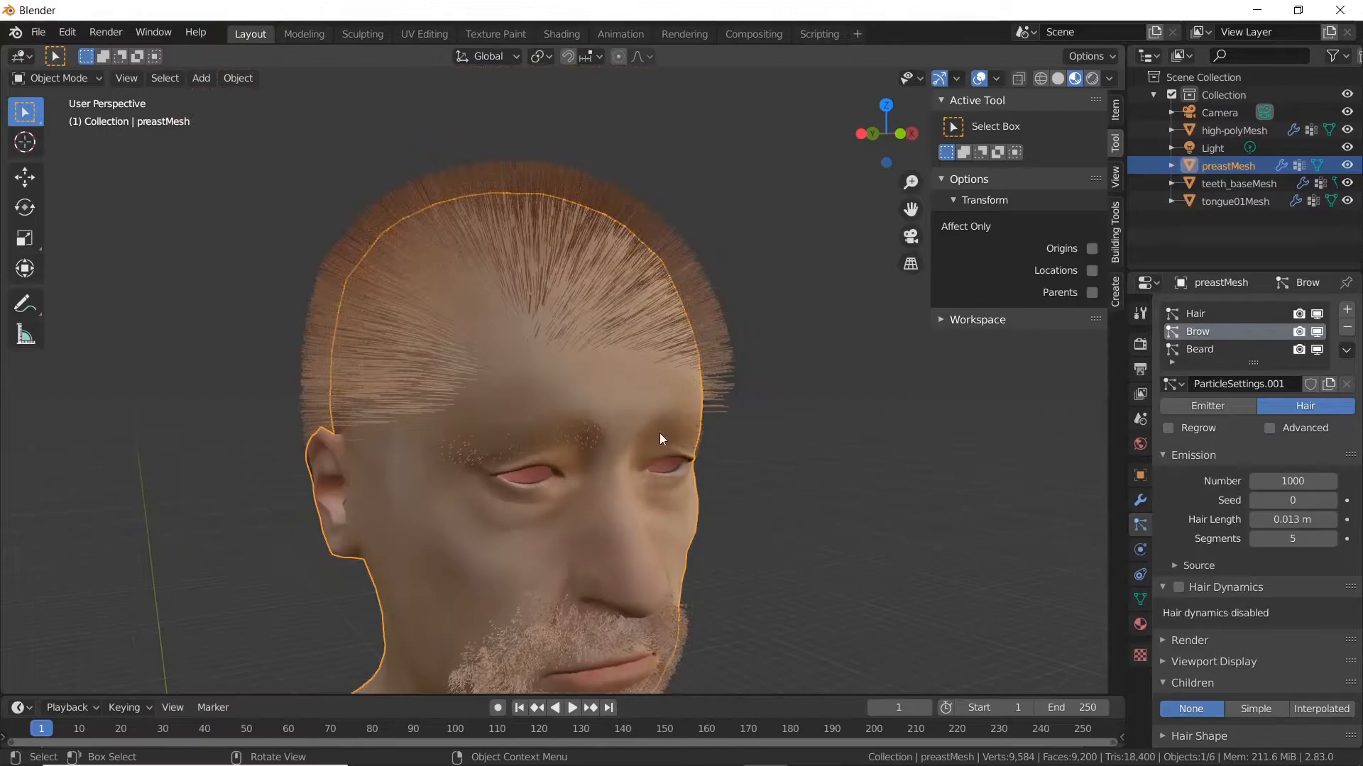
scroll(660, 430, up, 1)
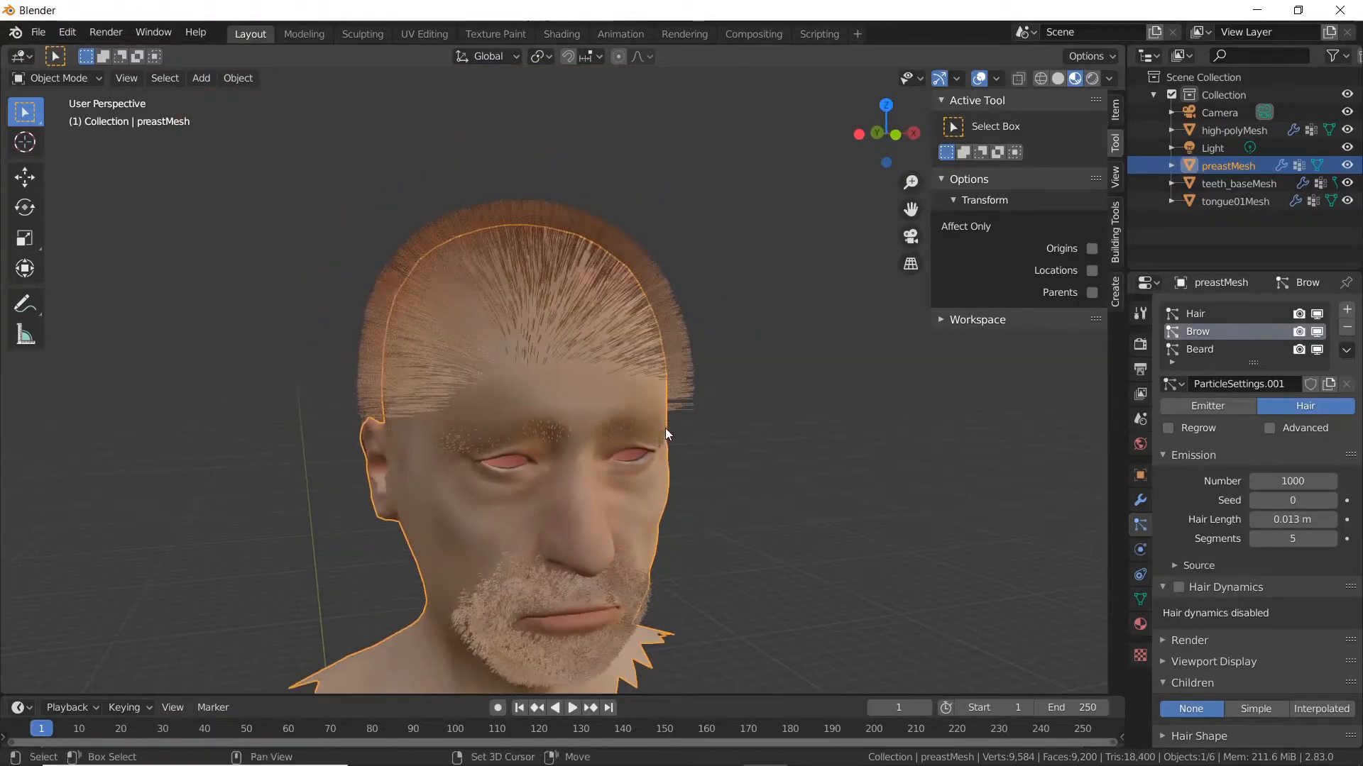
key(space)
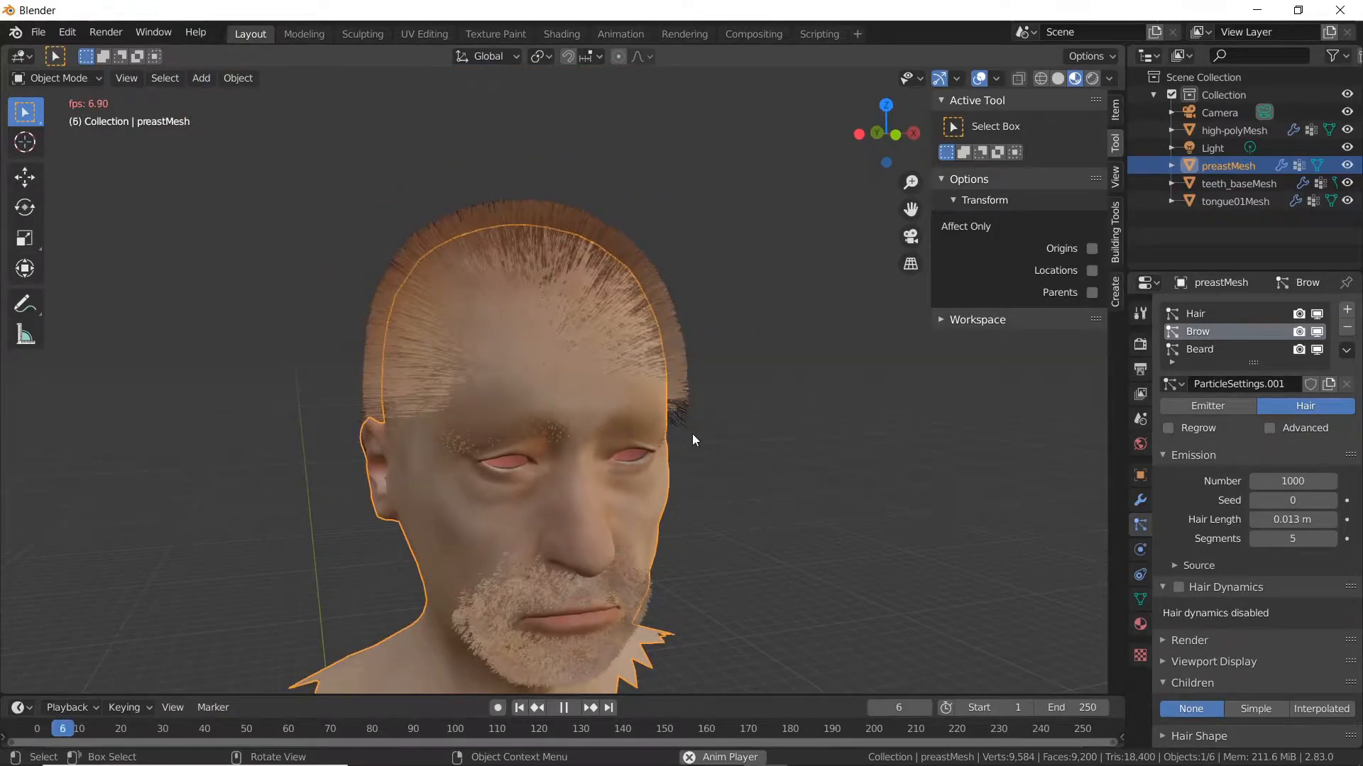
mouse_move(589, 478)
middle_down()
mouse_move(645, 471)
mouse_move(684, 491)
mouse_move(581, 475)
middle_up()
key(space)
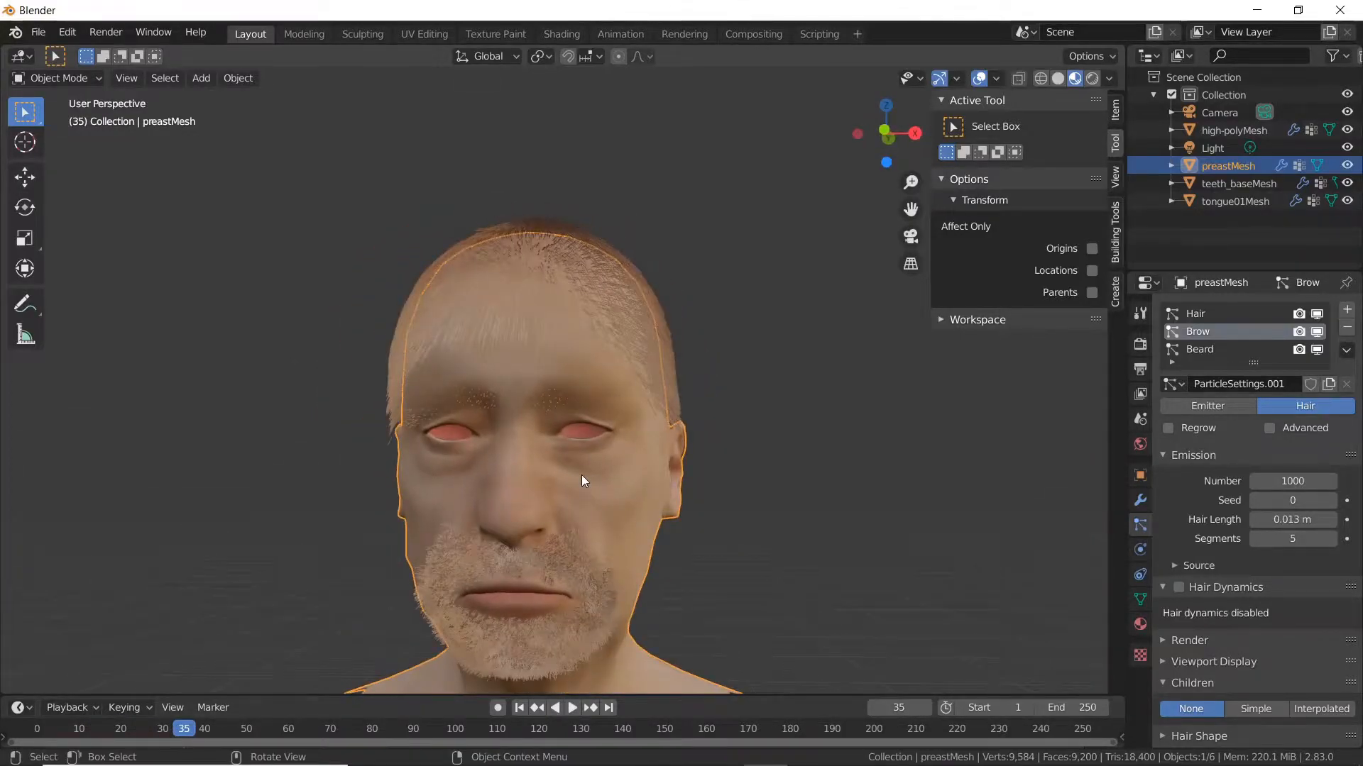
Step: Show the scene from directly above and select the existing light beside the head
key(KP_7)
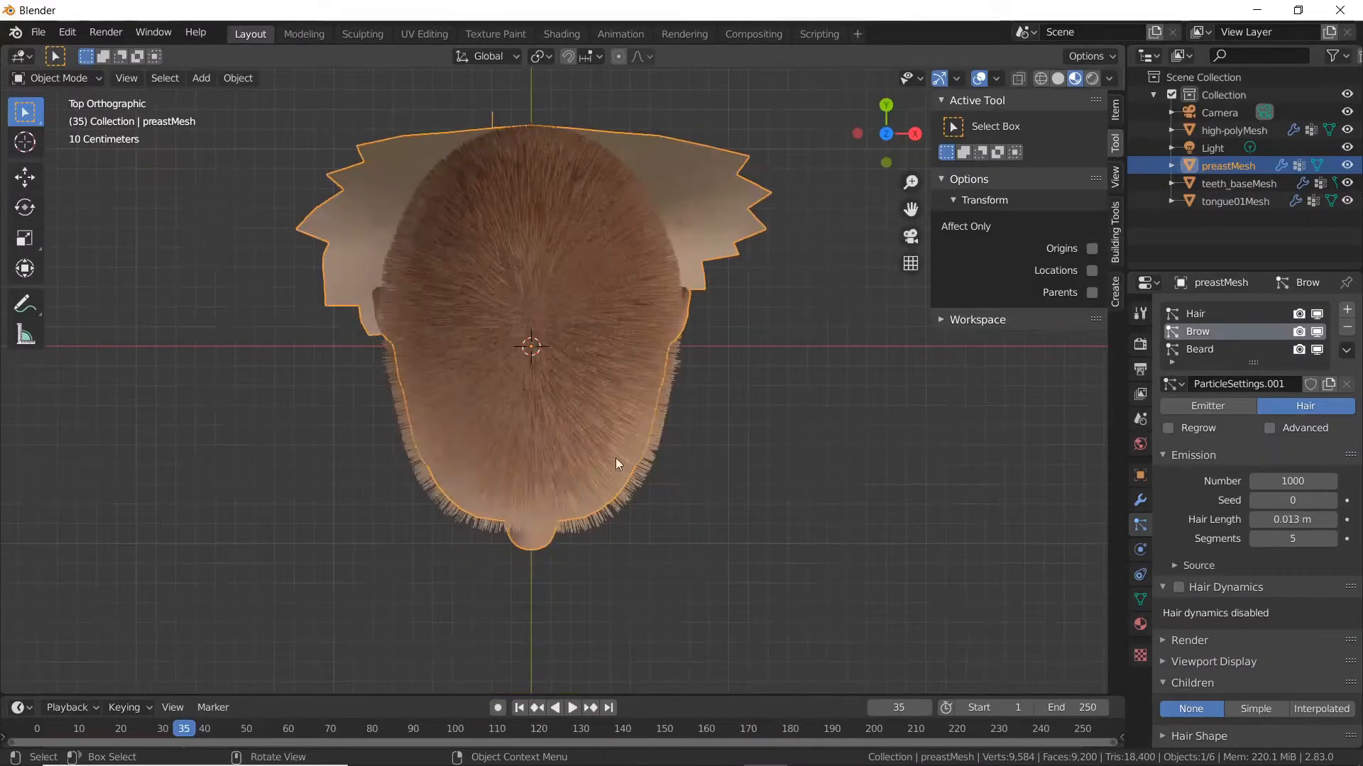
scroll(677, 461, down, 7)
click(746, 328)
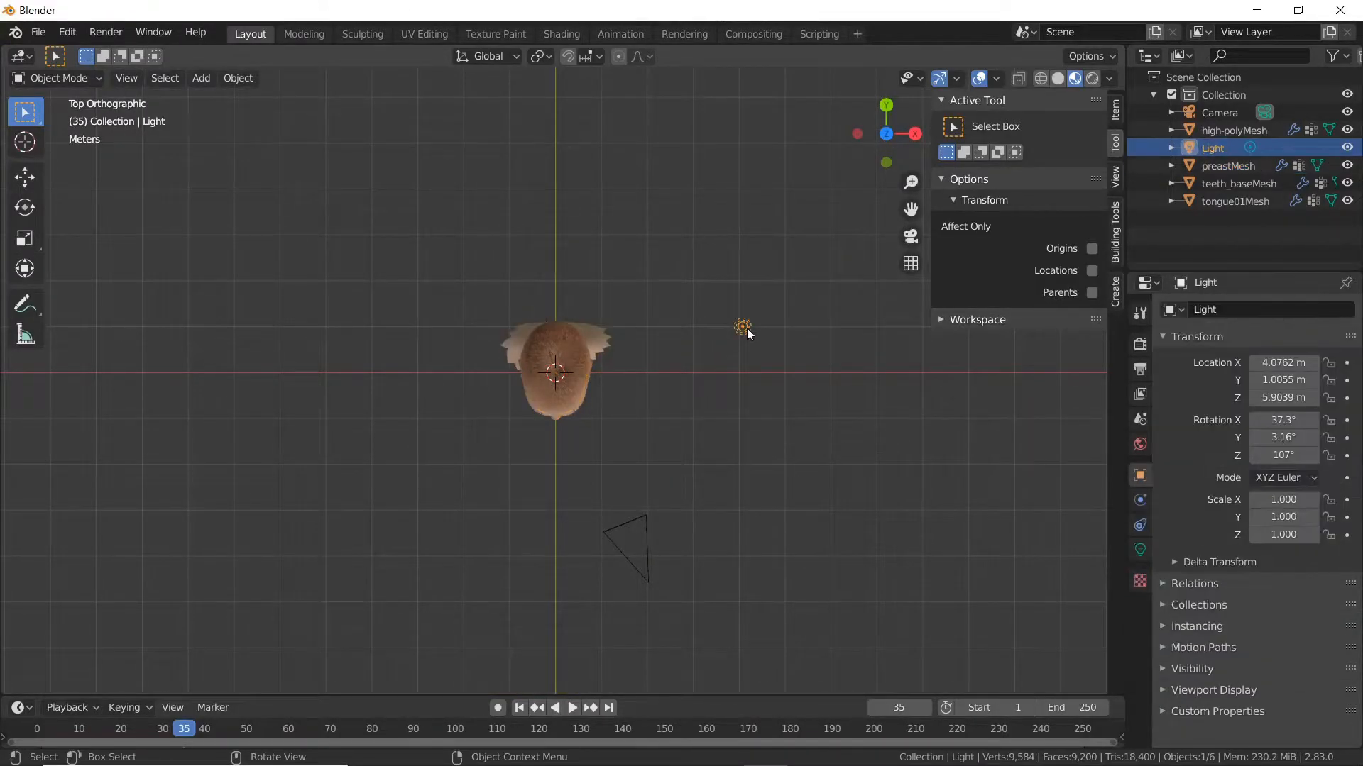
key(shift+g)
key(g)
key(Escape)
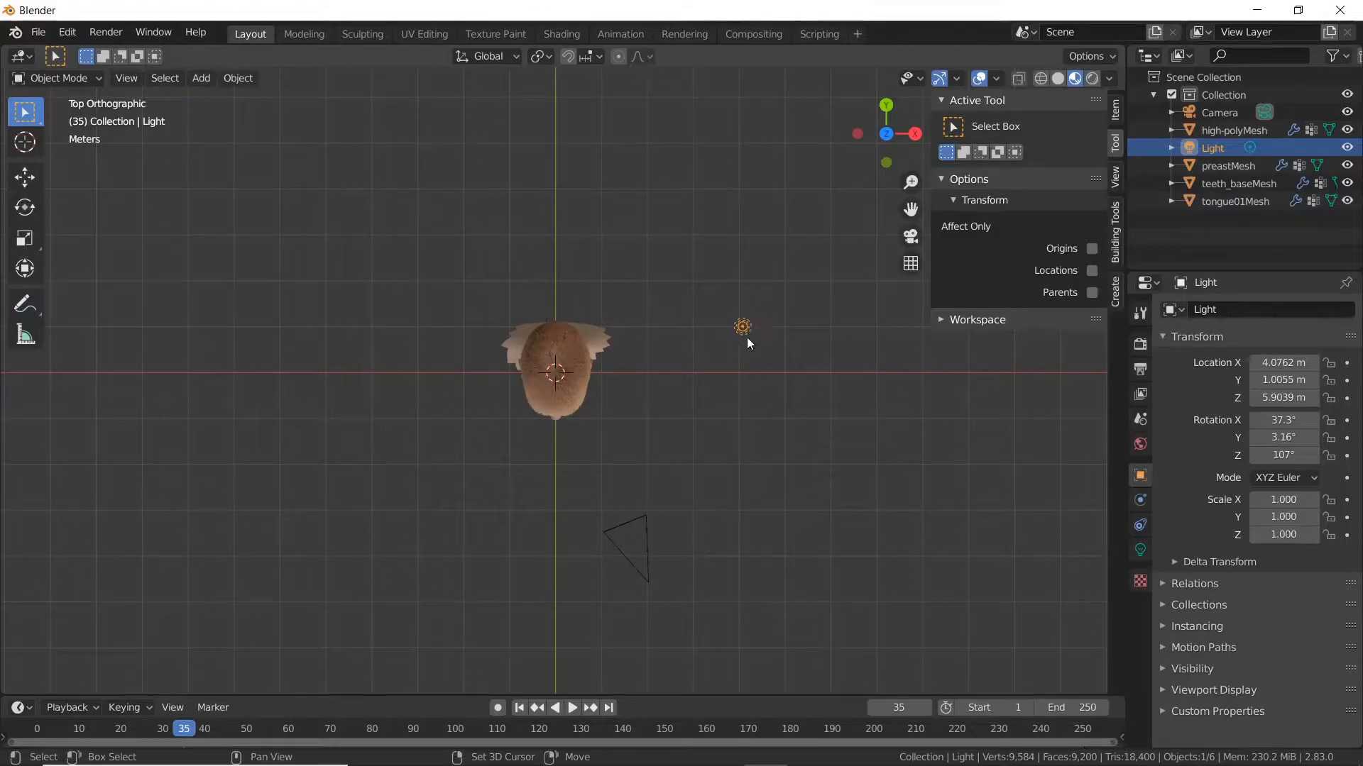
Step: Duplicate the light twice, placing the copies at about X -4 m, Y -3 m and X -1.5 m, Y 3.4 m
key(shift+d)
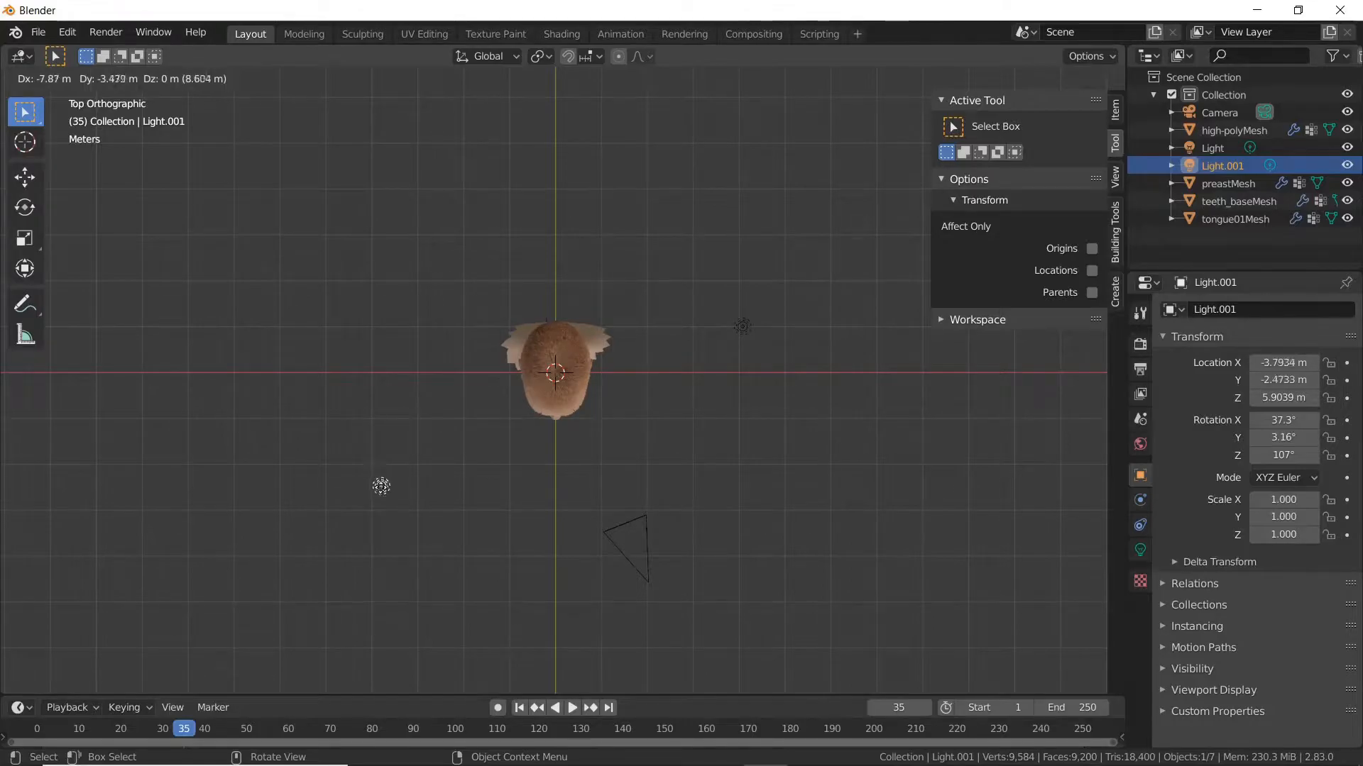
click(374, 513)
key(shift+d)
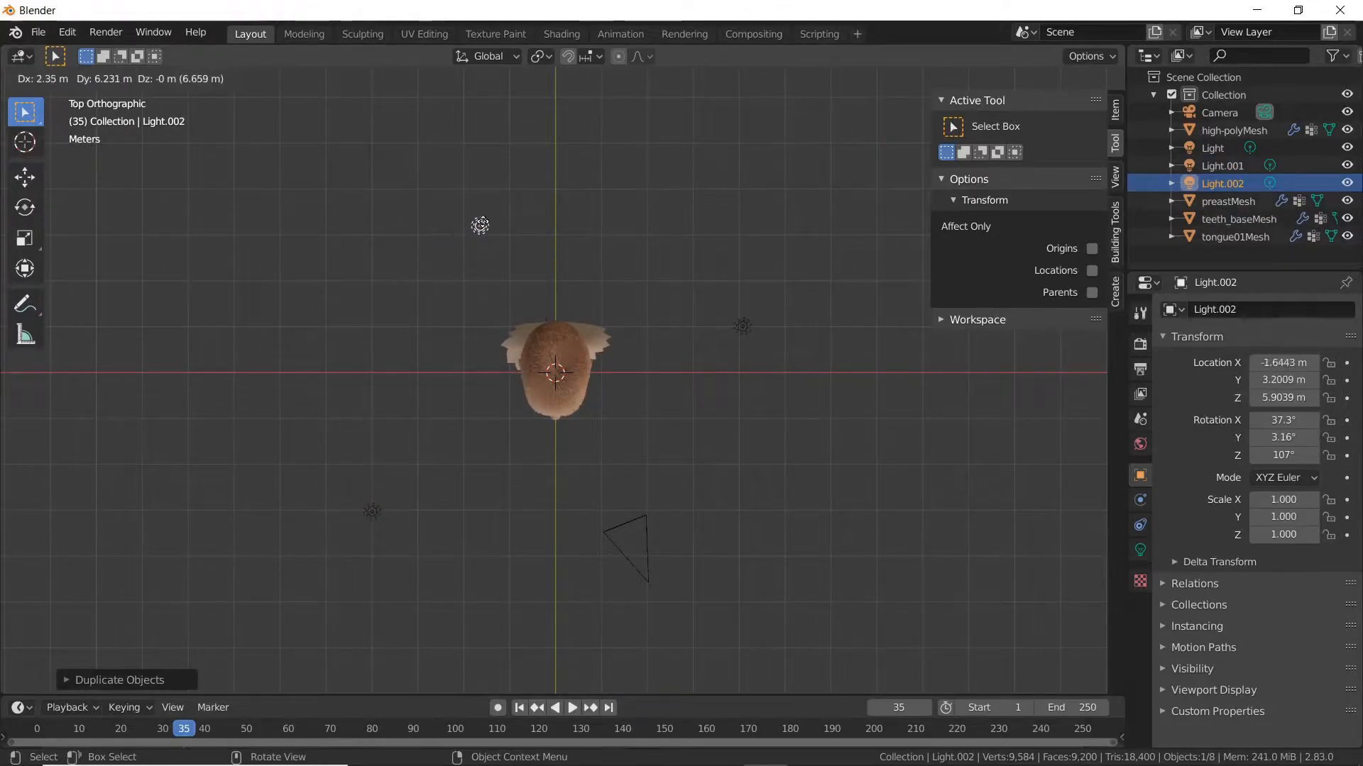
click(488, 219)
Step: Raise all three lights to about the head's height in the front view, with Light.001 at about Z 14 m
key(KP_1)
scroll(507, 244, down, 6)
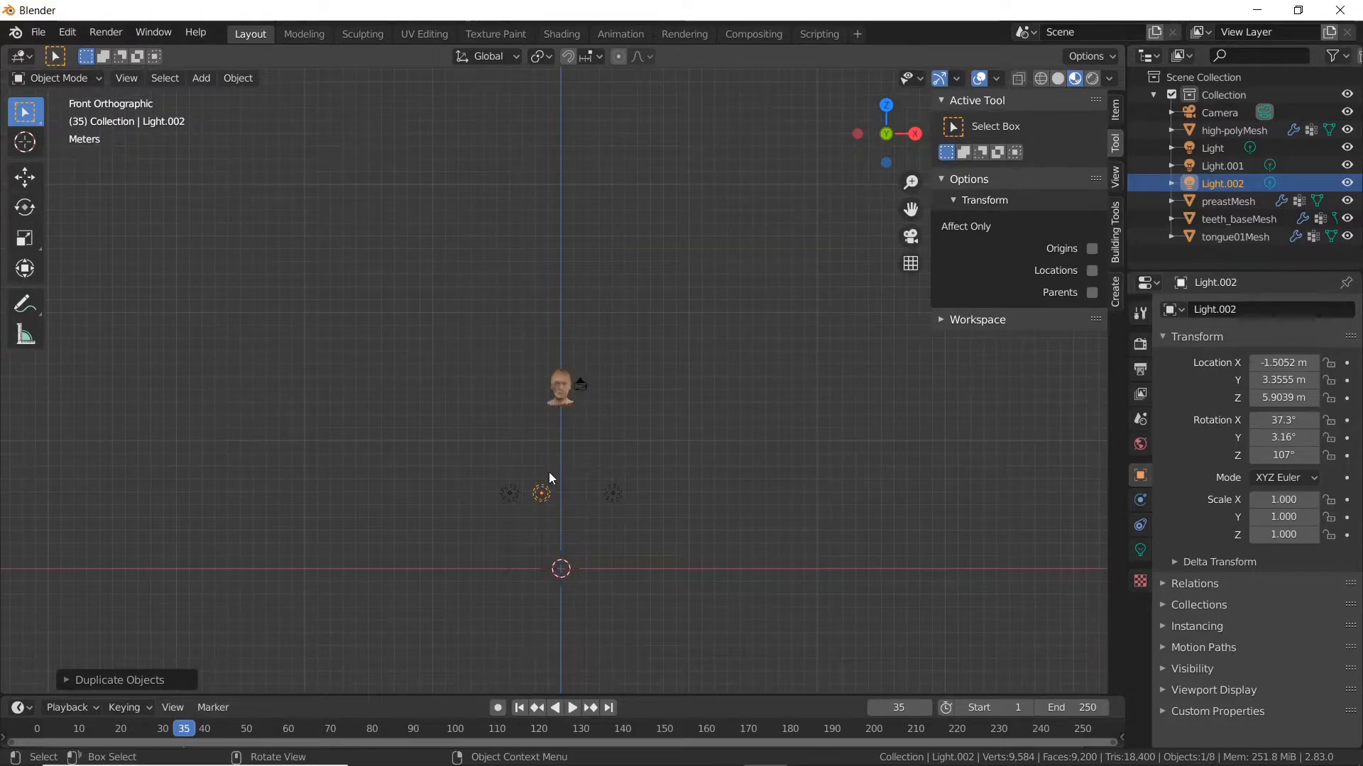
key(g)
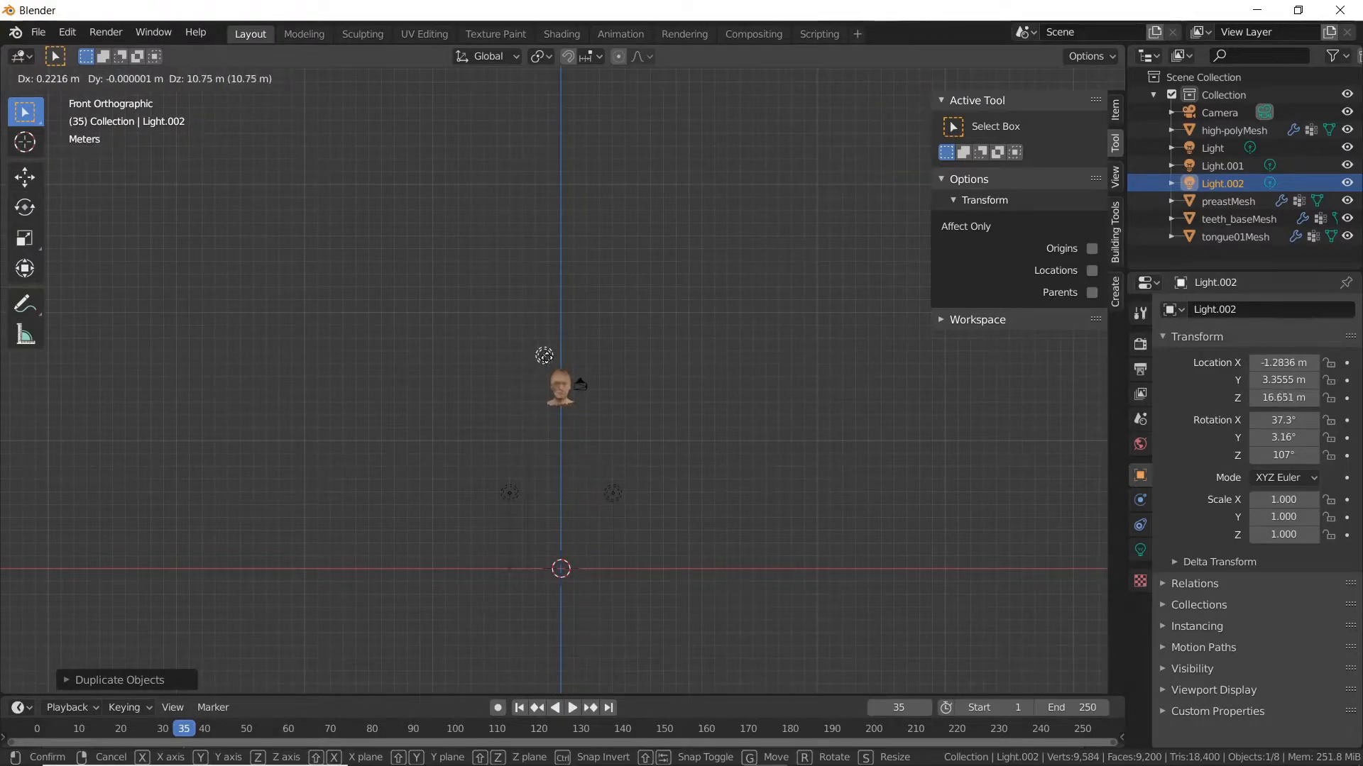
click(613, 494)
click(613, 494)
key(g)
click(631, 372)
click(517, 493)
key(g)
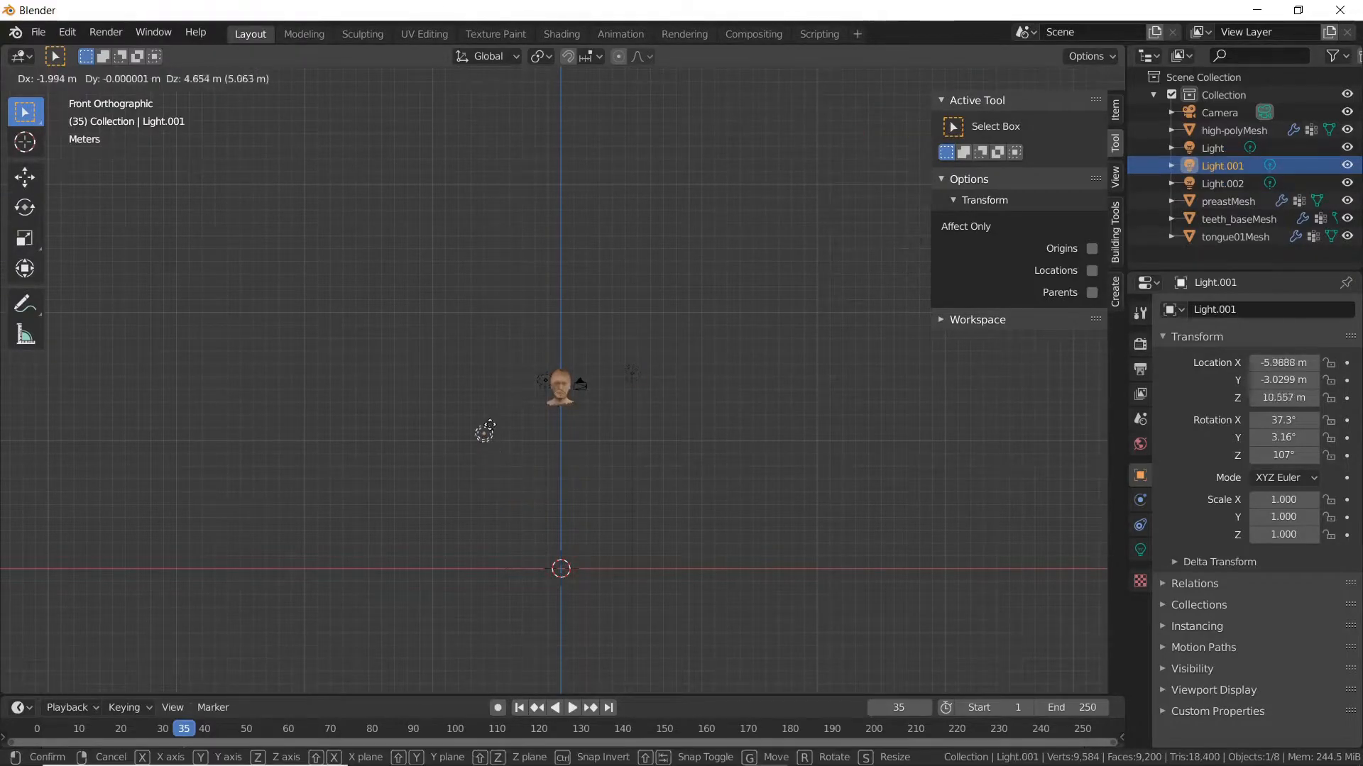
click(500, 389)
Step: Look through the camera in Rendered shading and render frame 35 as a test image
key(KP_8)
key(KP_0)
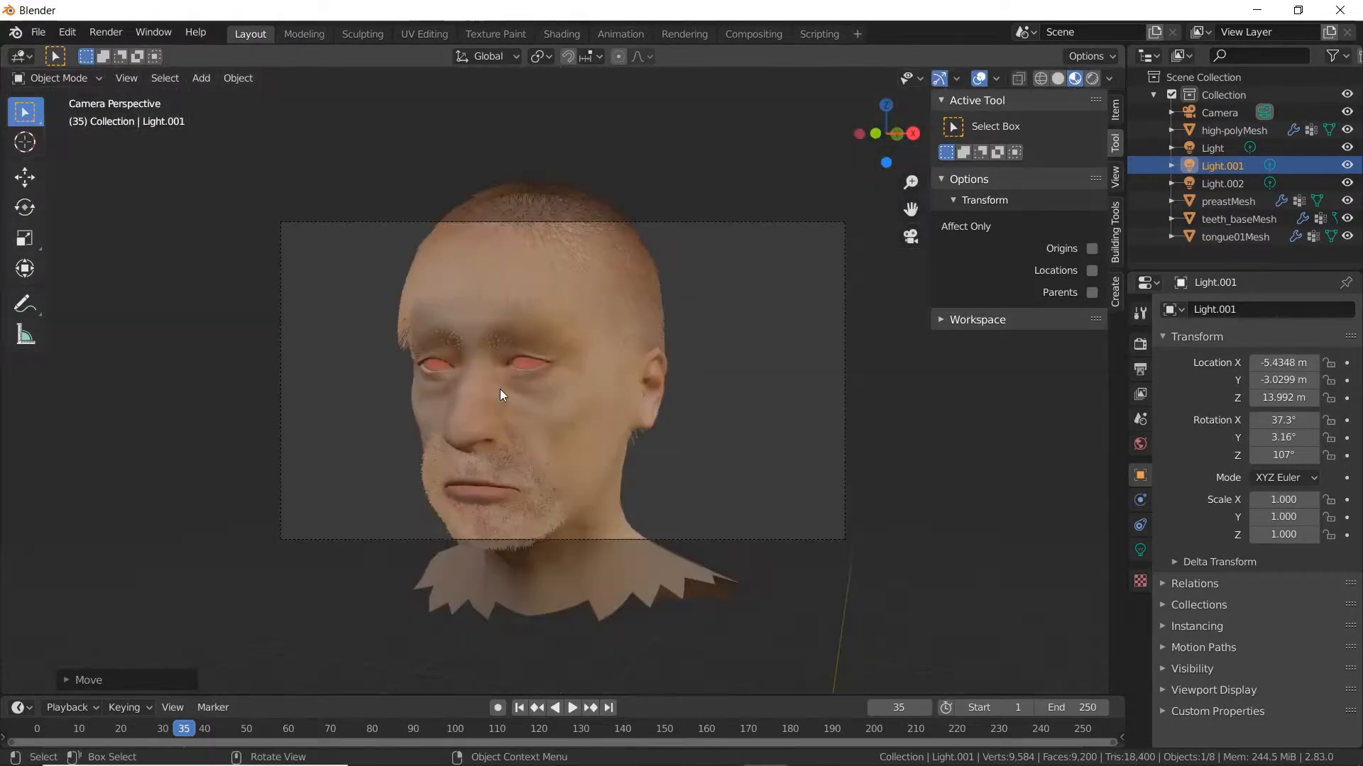
key(z)
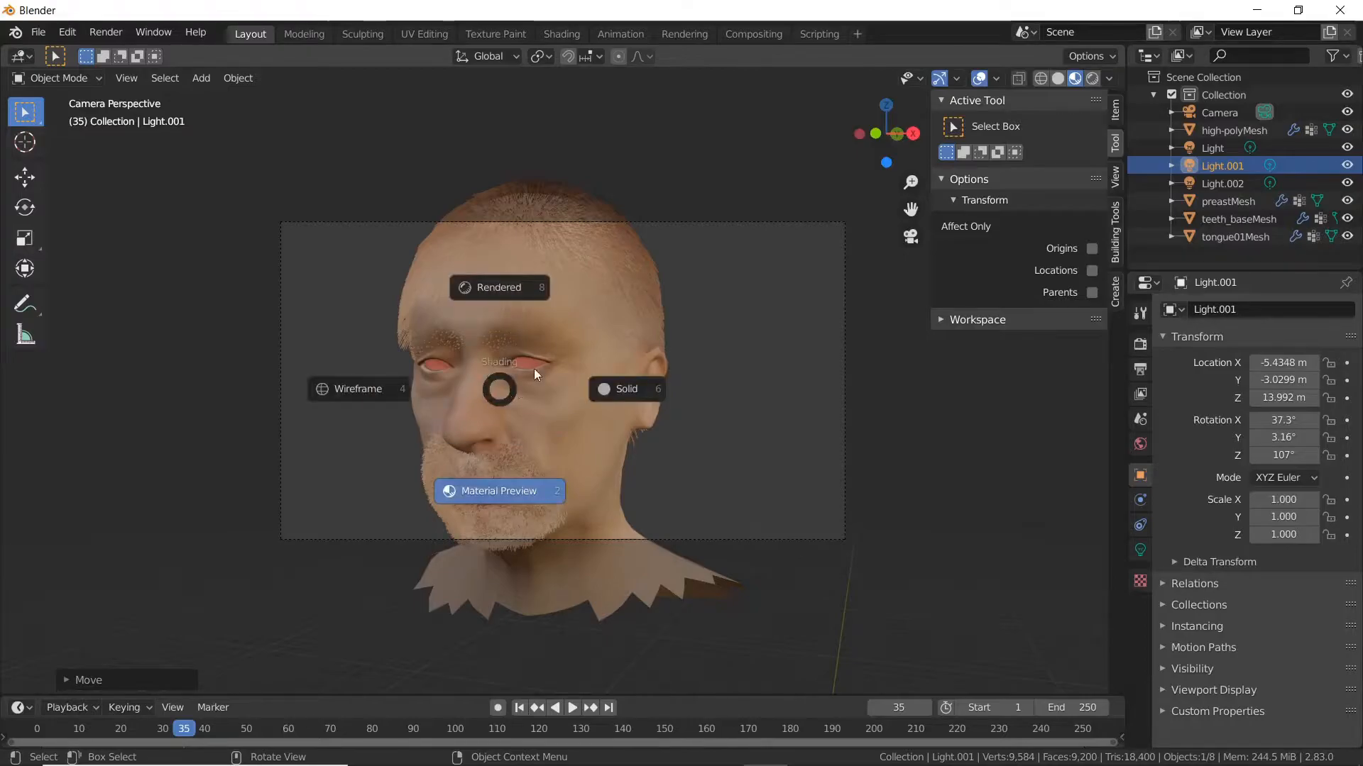
click(514, 283)
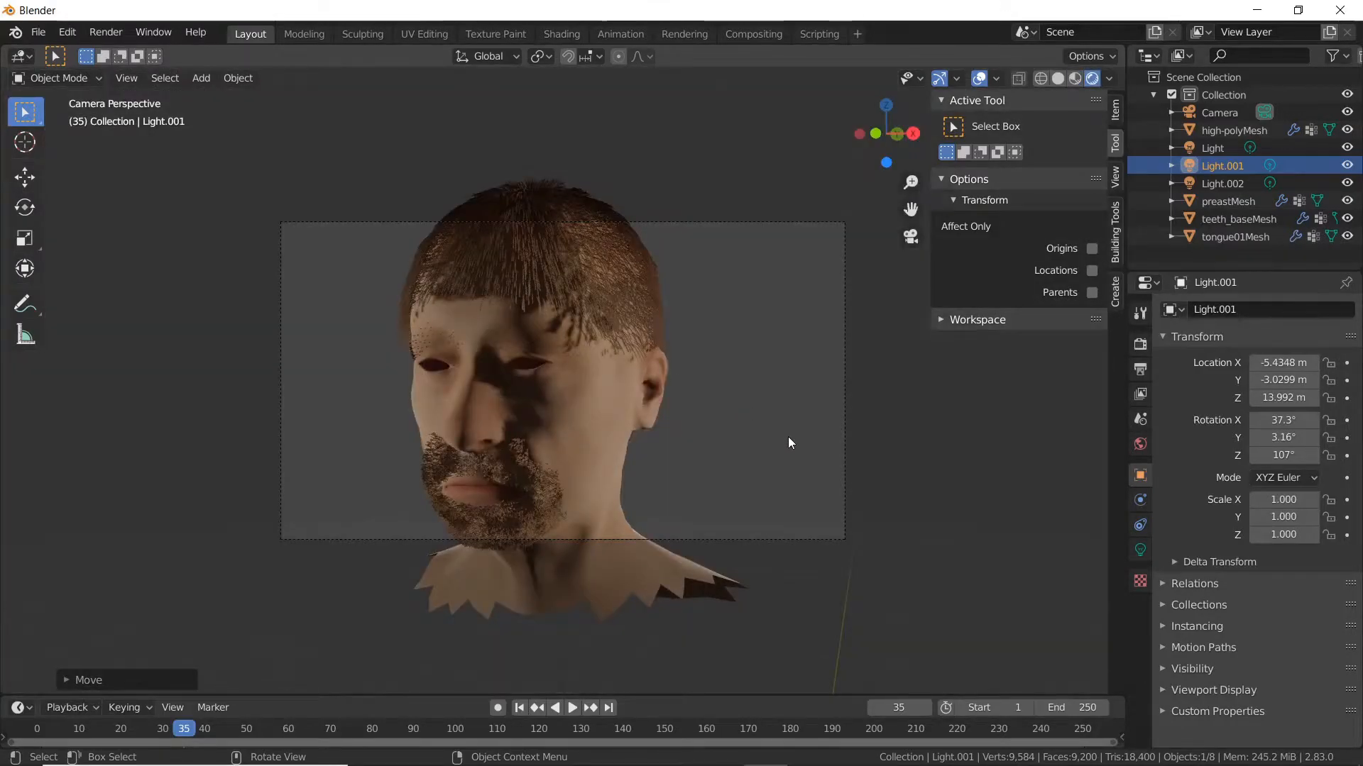
key(F12)
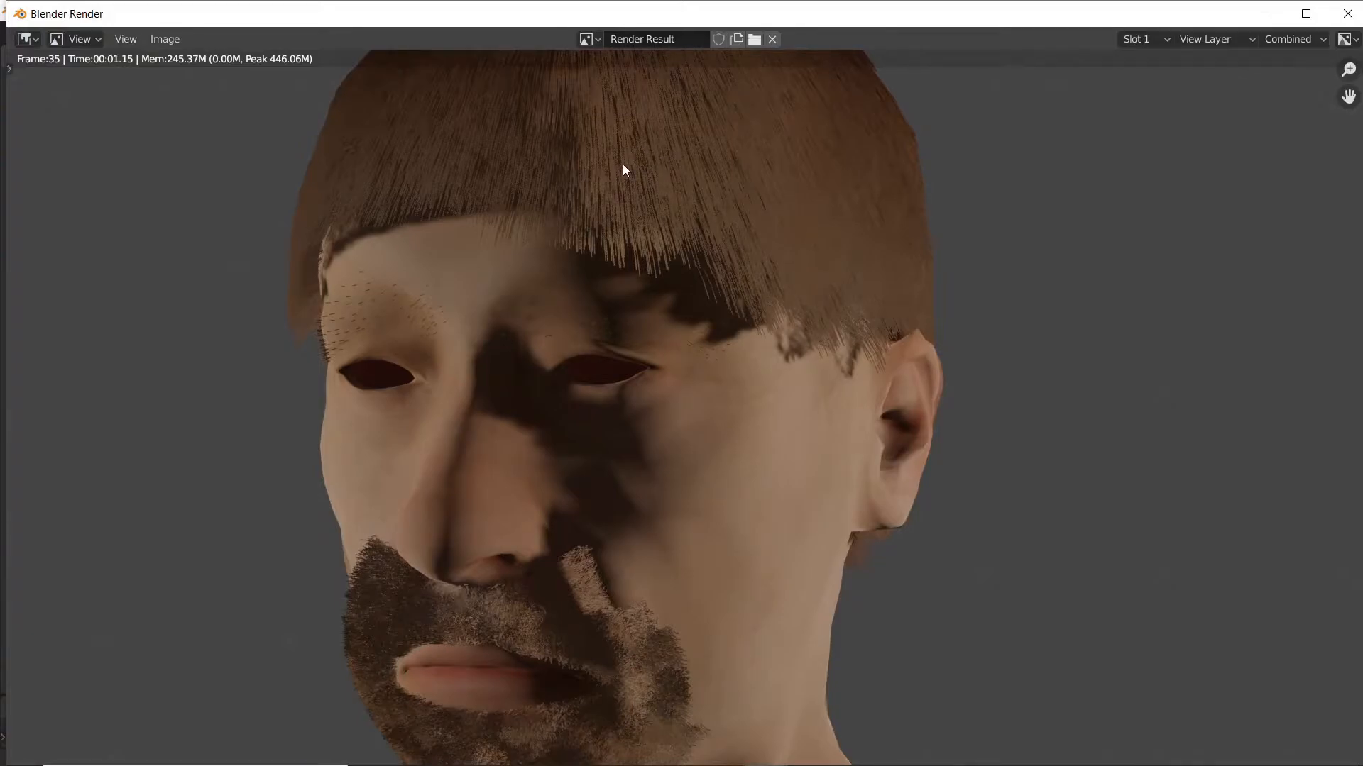
key(Escape)
Step: Set the child clumping of the head mesh's Hair particle system to 0.254
middle_drag(462, 319, 551, 312)
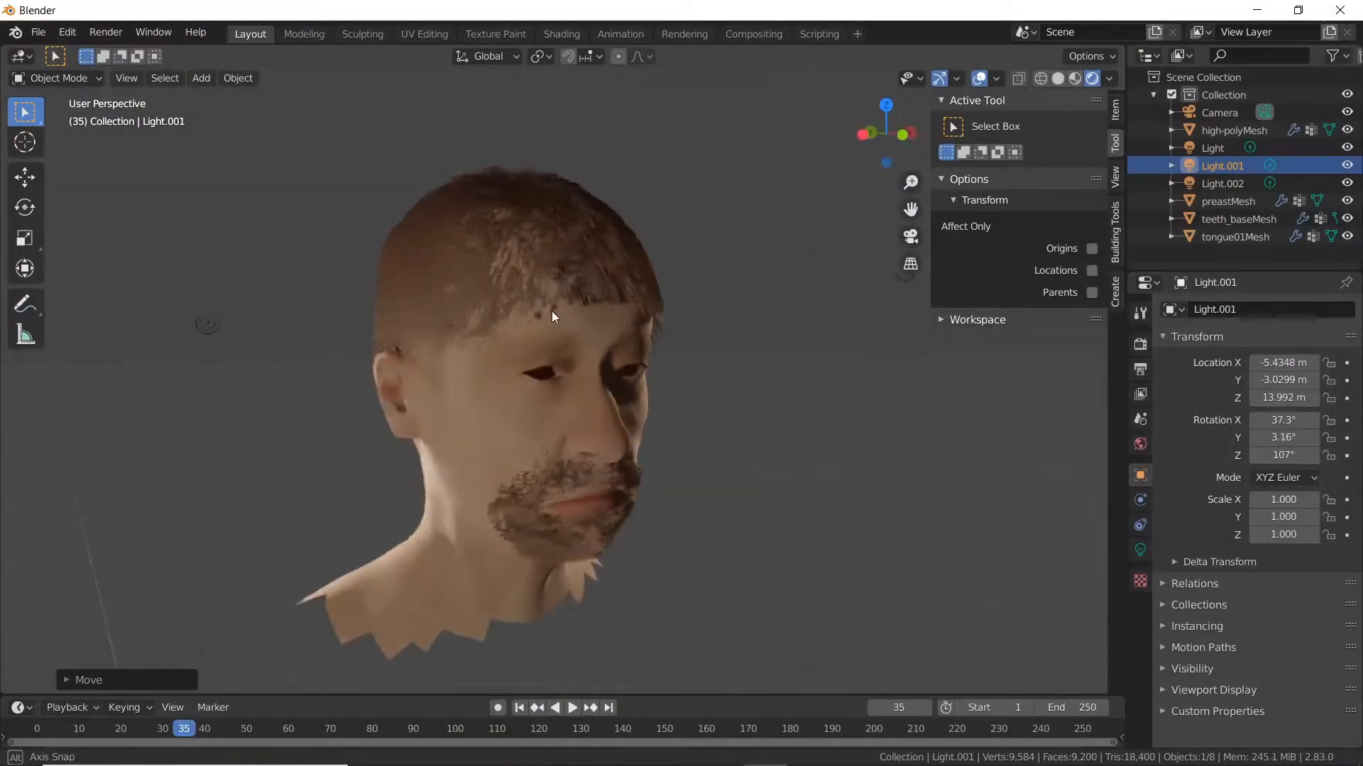
scroll(558, 307, up, 4)
middle_drag(543, 250, 699, 365)
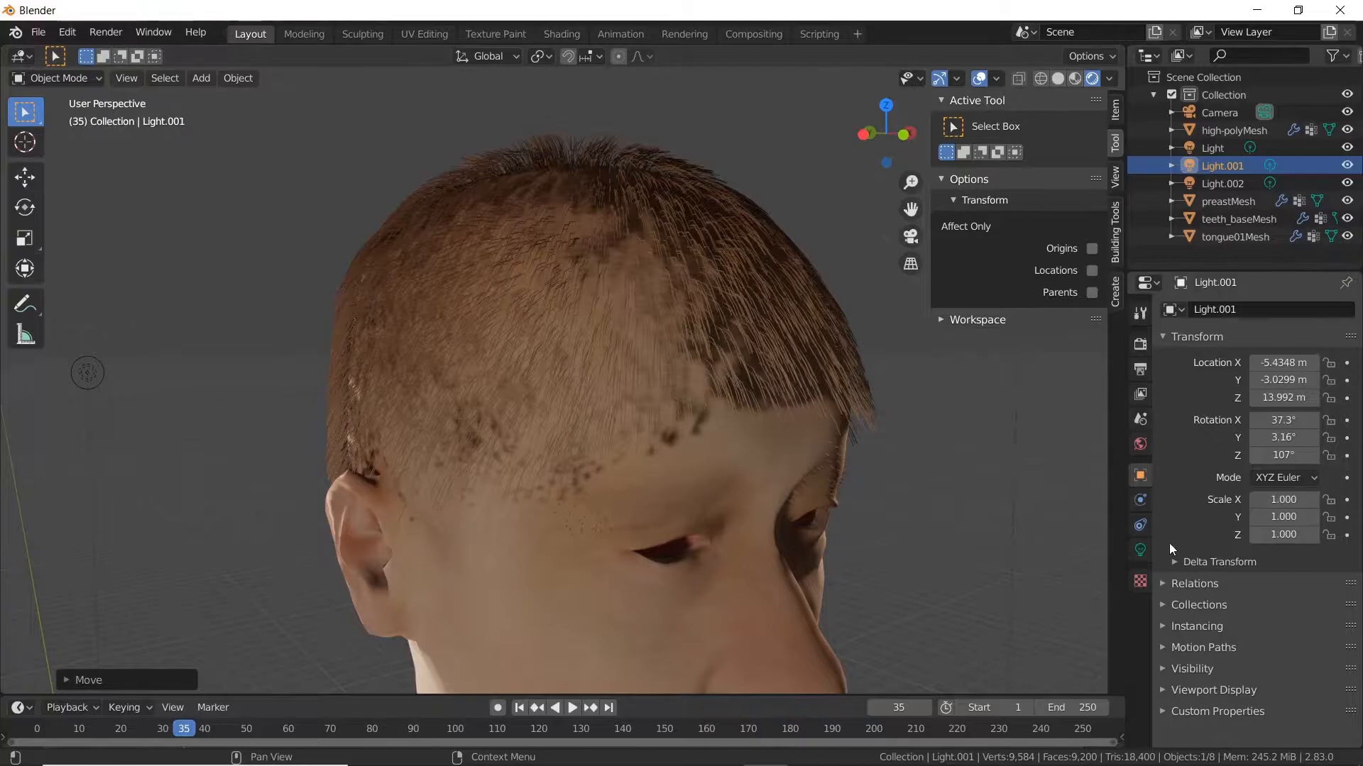
click(760, 445)
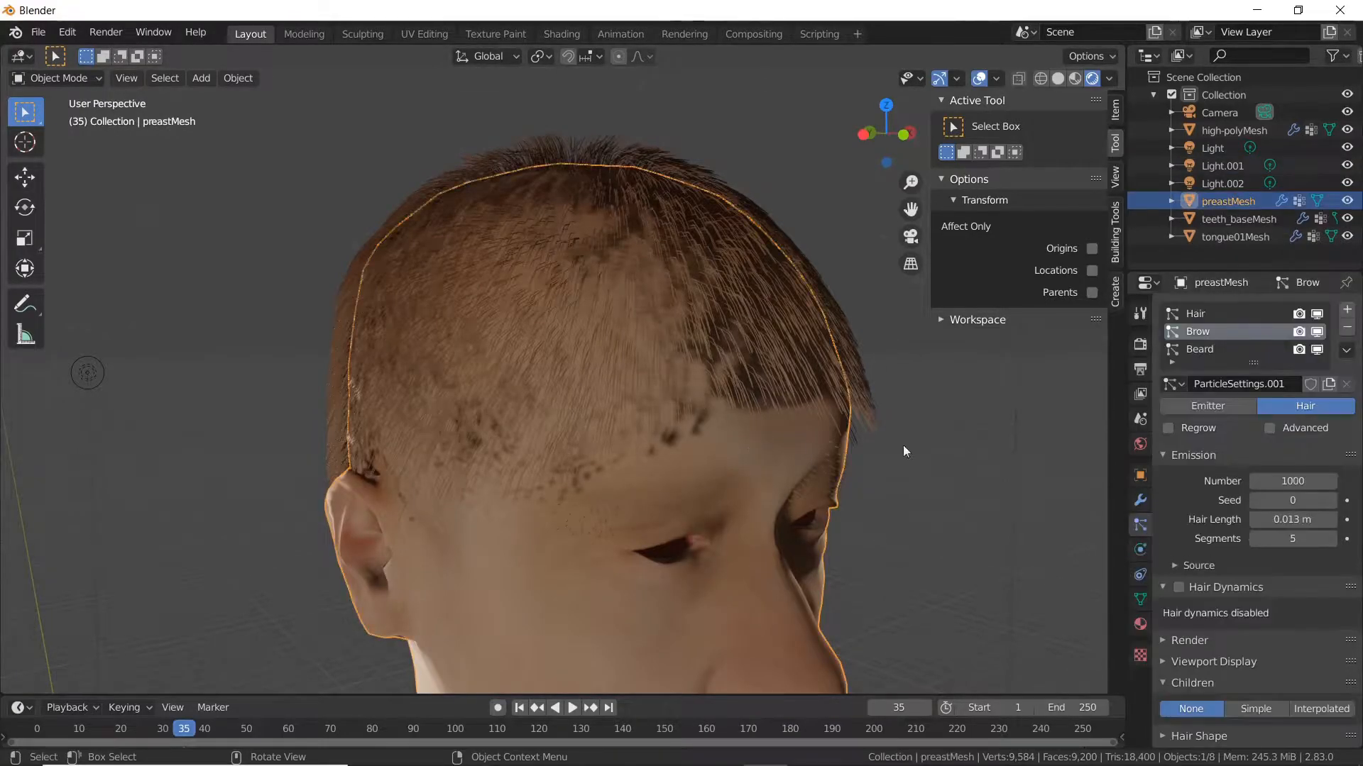
click(1201, 314)
scroll(1244, 555, down, 12)
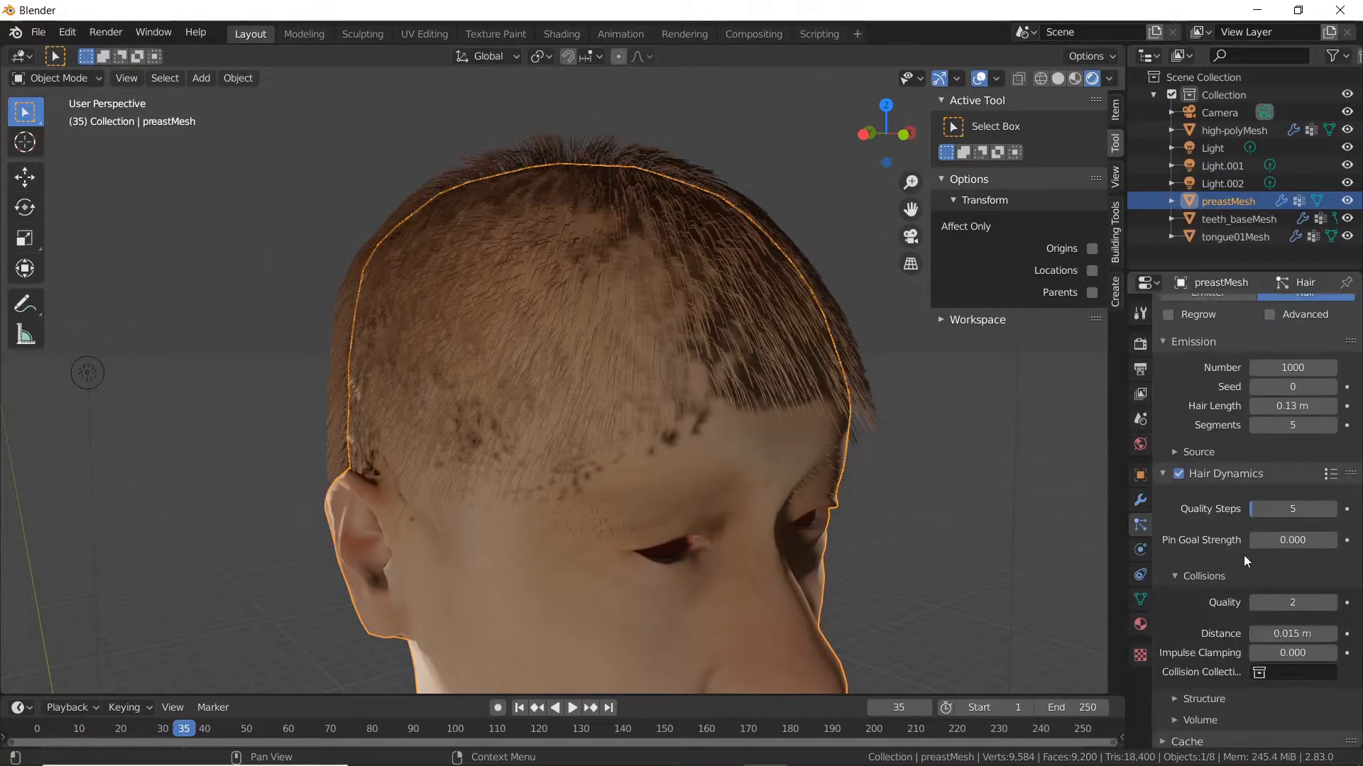
scroll(1245, 557, down, 7)
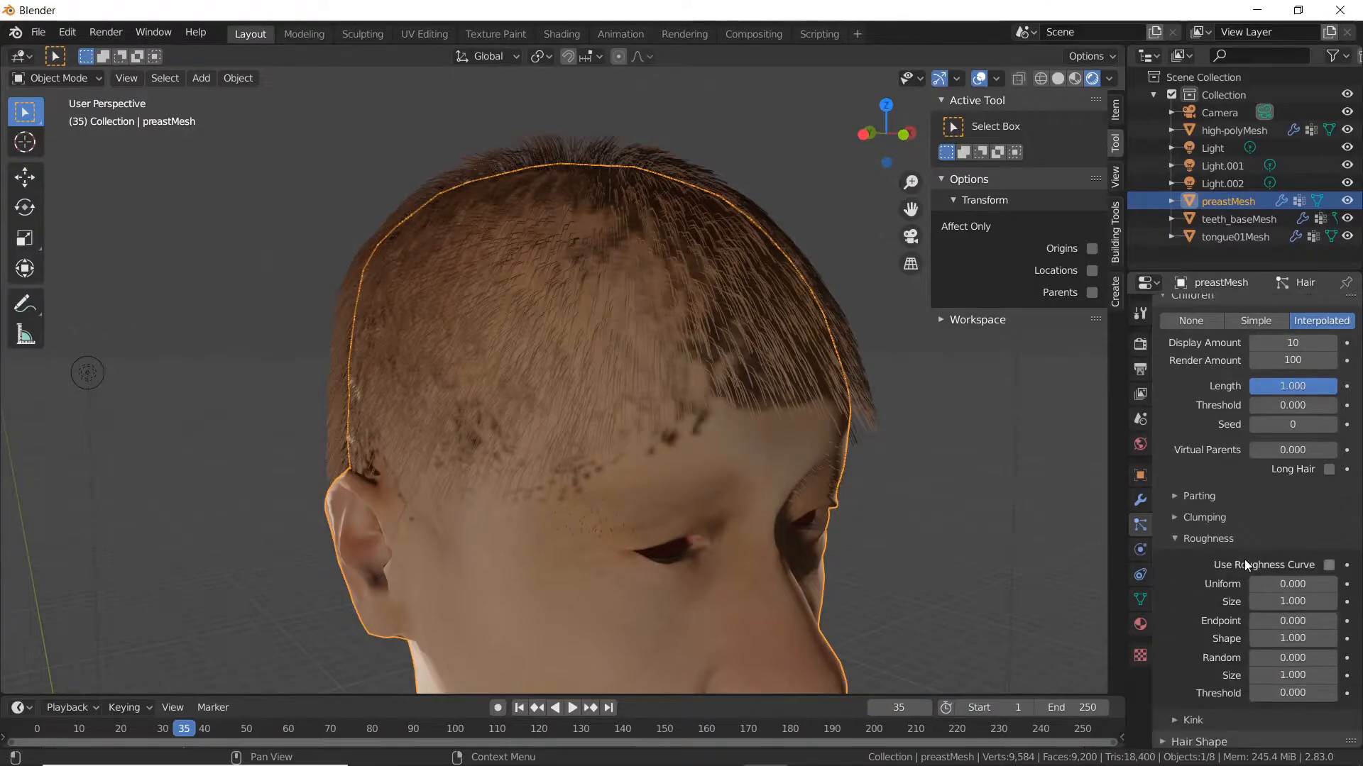
click(1176, 517)
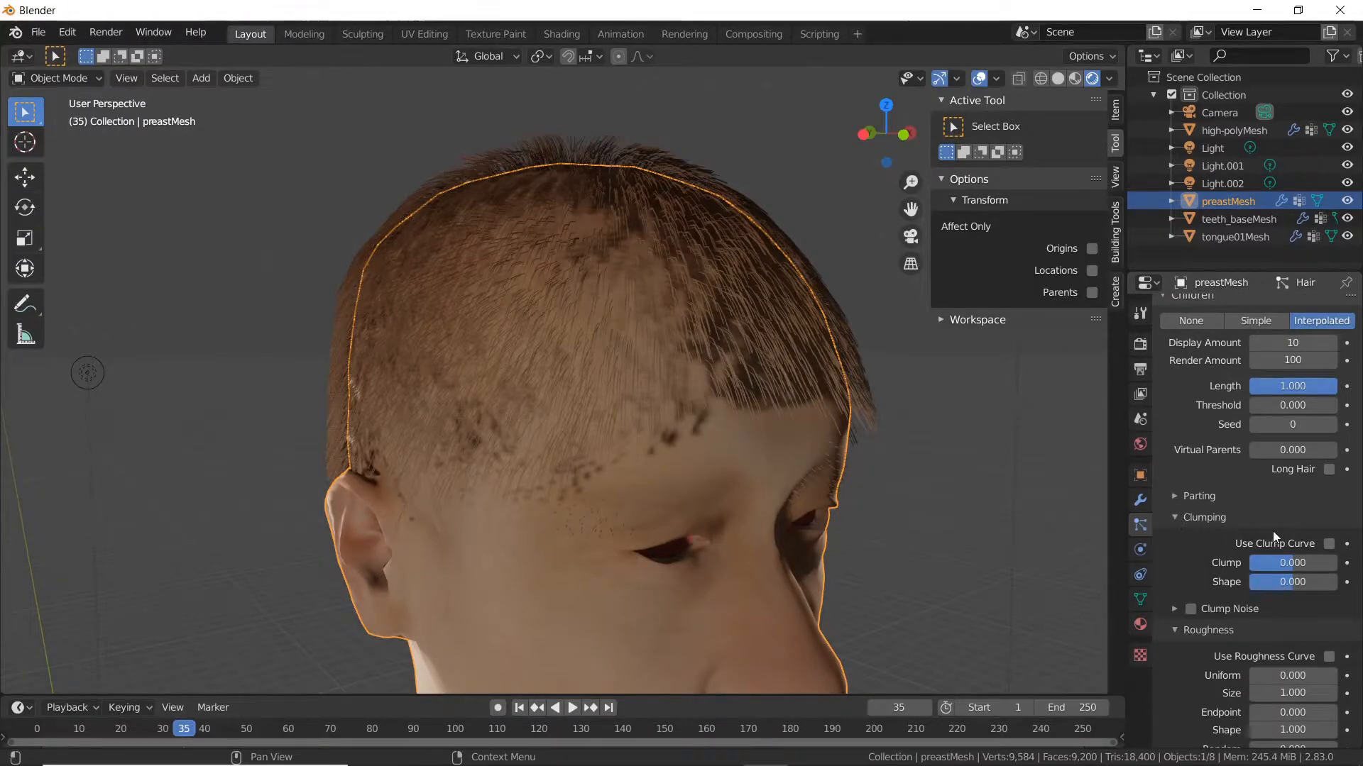
mouse_move(1280, 559)
mouse_down()
mouse_move(1323, 560)
mouse_move(1295, 560)
mouse_up()
Step: Set the Hair system's random roughness to 0.108 and render a test image to check the hair
scroll(1279, 616, down, 4)
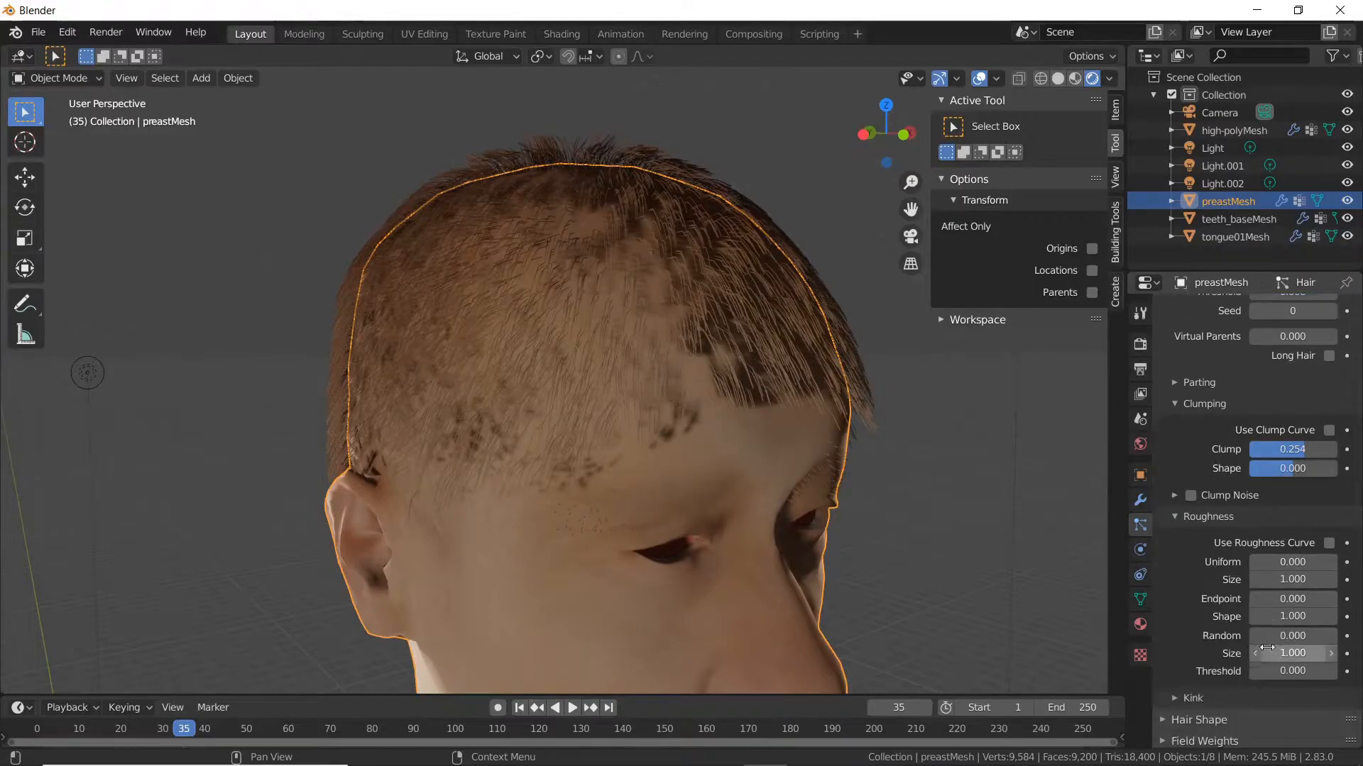
drag(1289, 636, 1298, 639)
middle_drag(979, 546, 795, 524)
scroll(580, 470, up, 6)
middle_drag(573, 476, 632, 509)
key(F12)
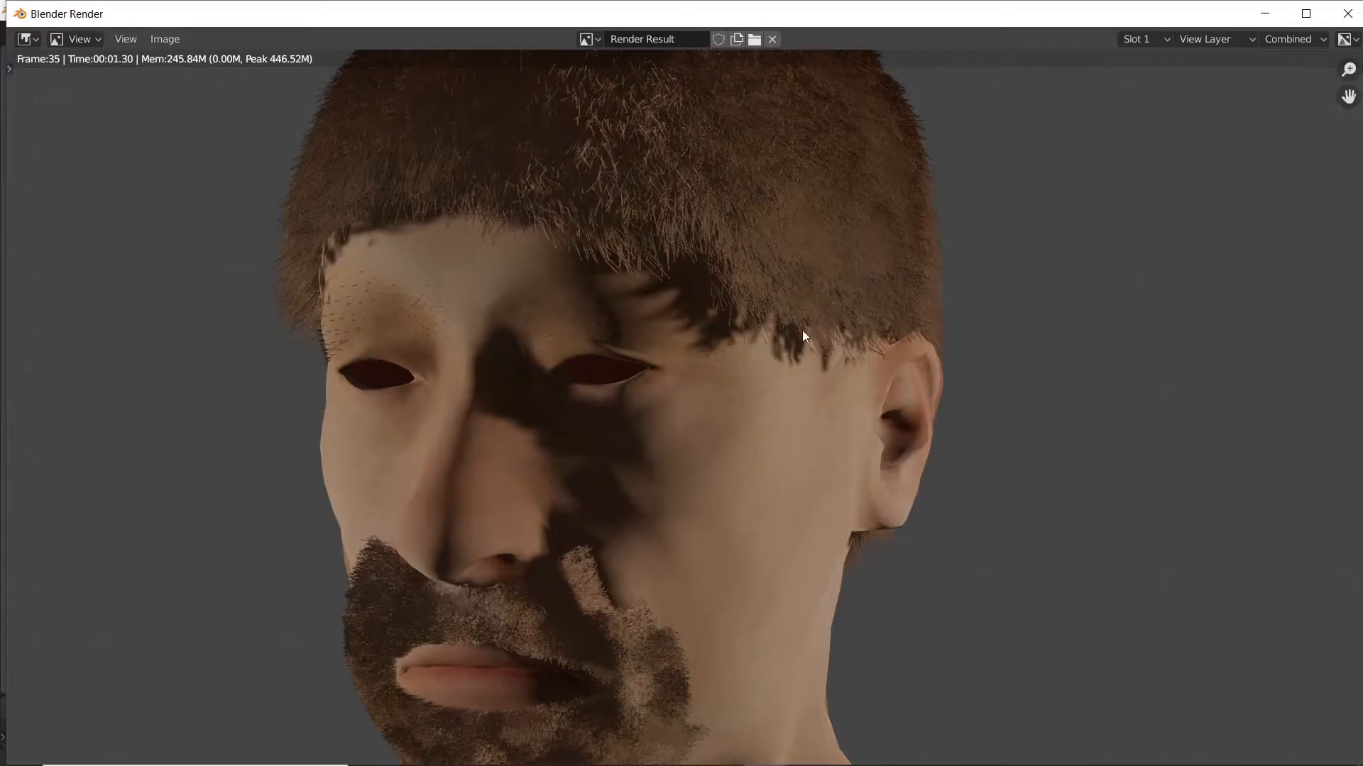
key(Escape)
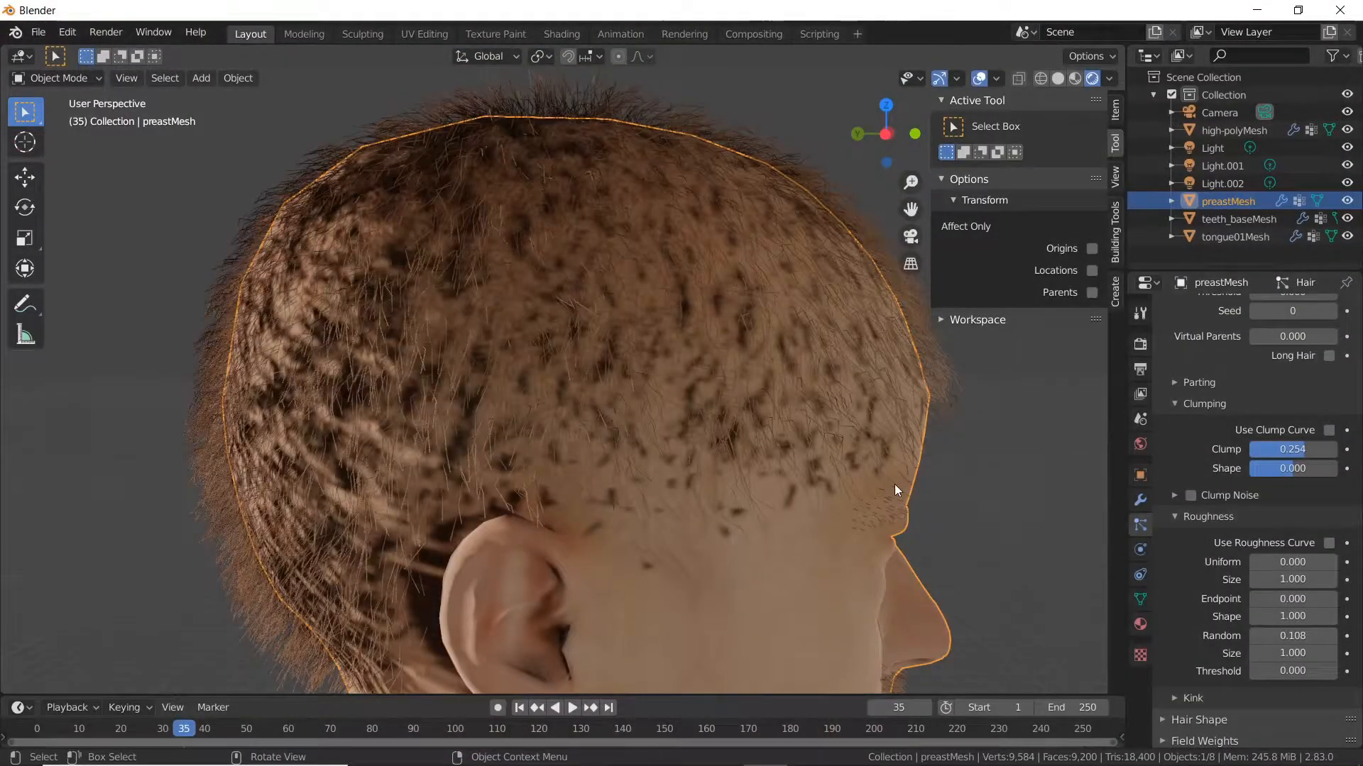
Step: Give the Brow particle system interpolated children while viewing the face from the front
key(KP_1)
scroll(593, 514, up, 4)
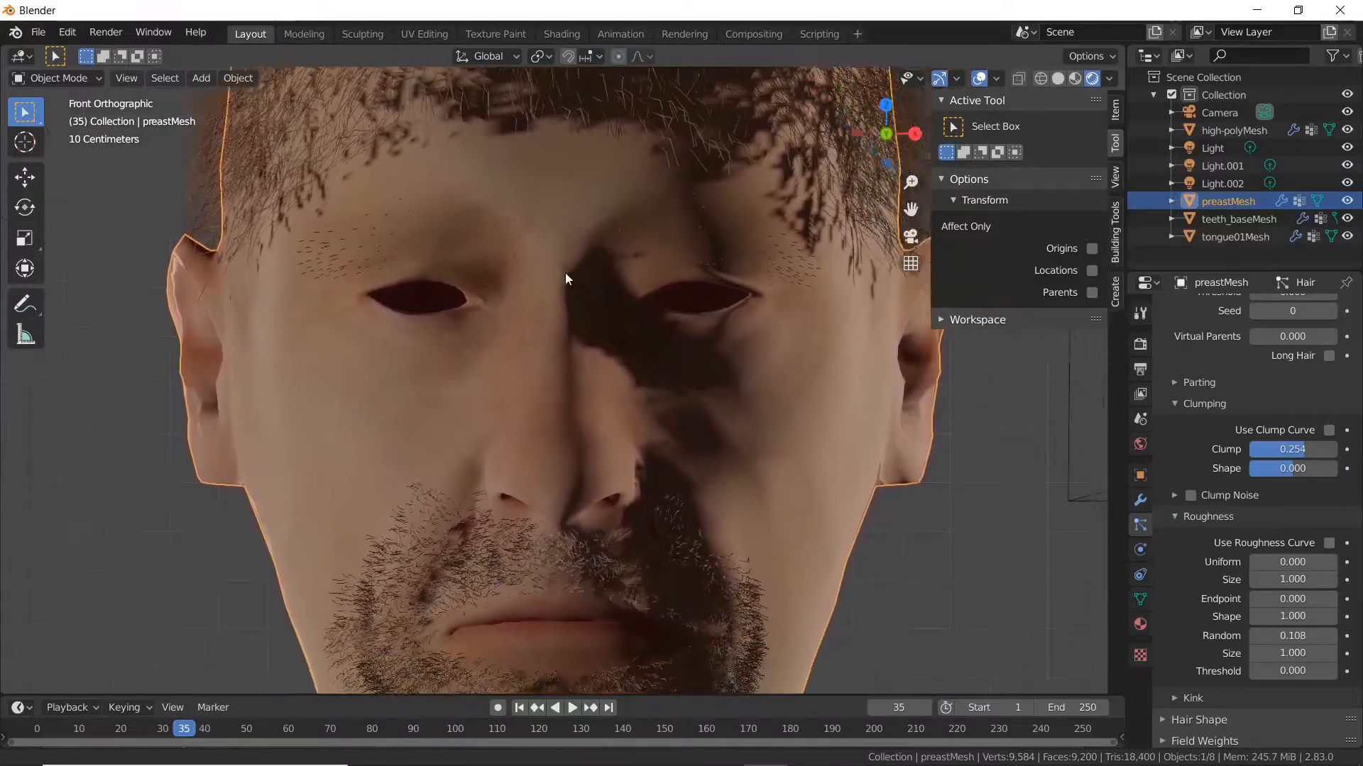
shift+middle_drag(566, 273, 578, 299)
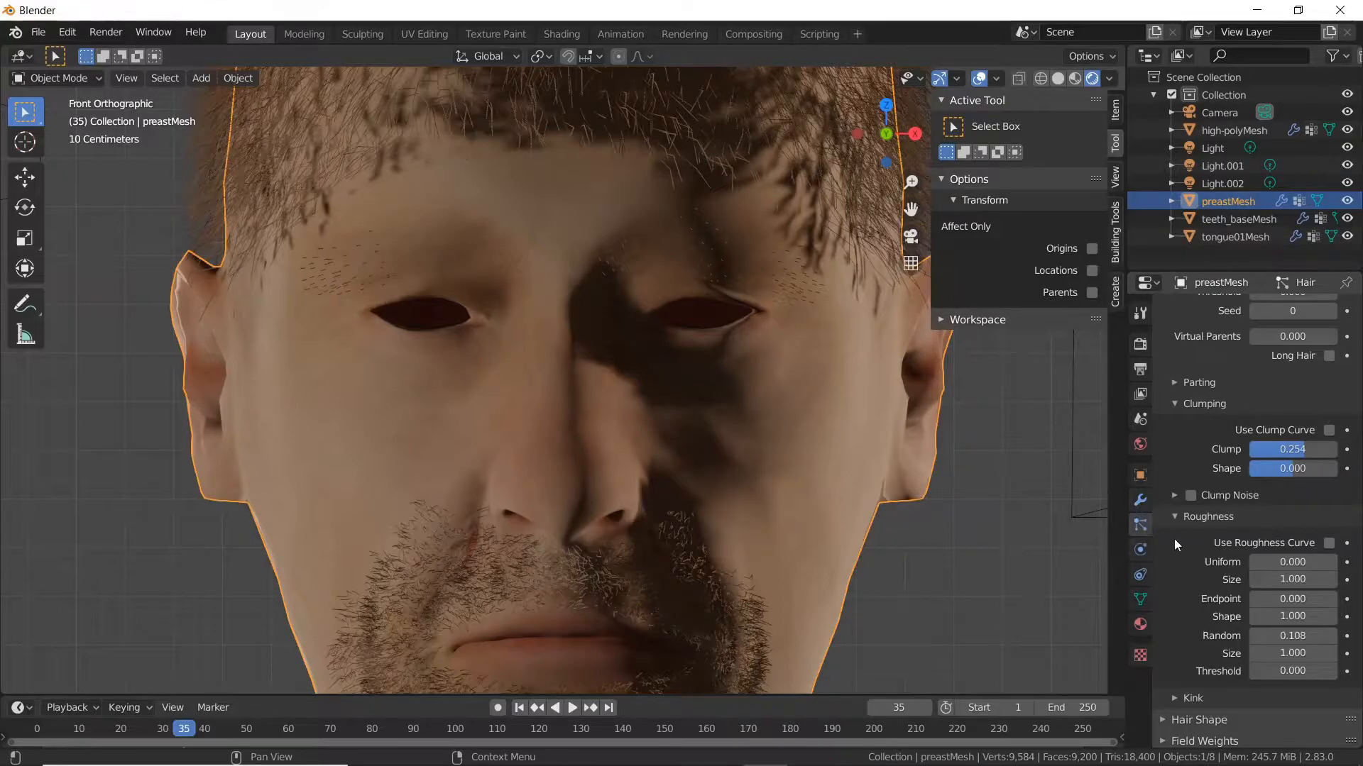
scroll(1222, 566, up, 1)
scroll(1222, 565, up, 20)
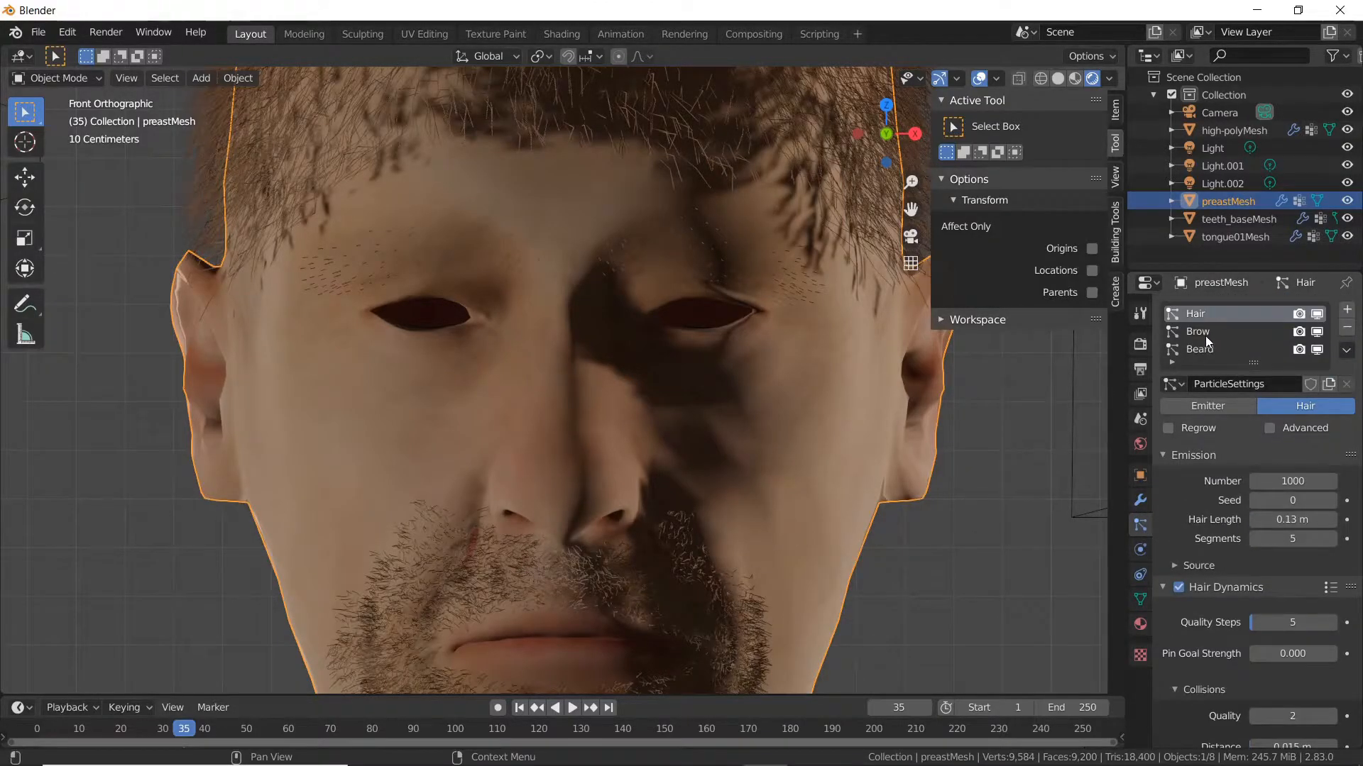
click(1205, 332)
scroll(1270, 556, down, 6)
click(1322, 538)
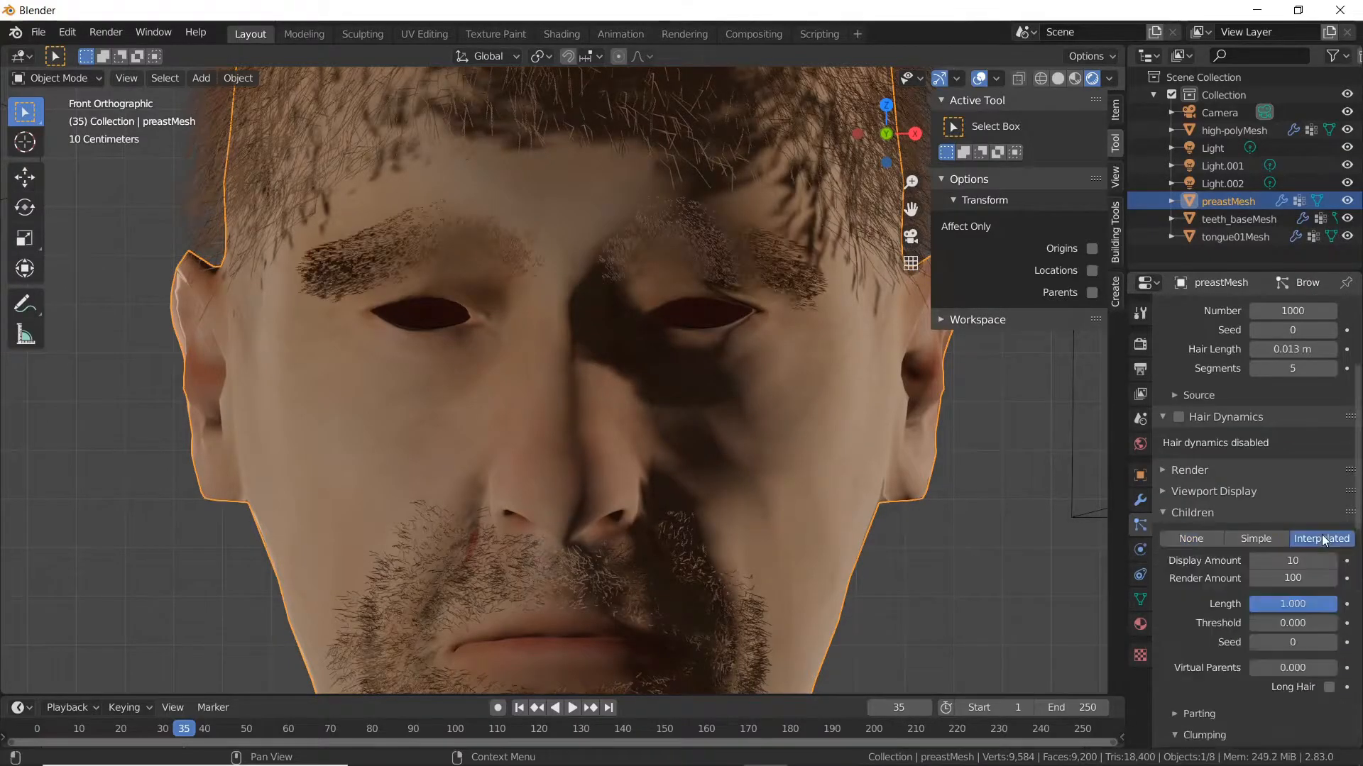
Step: Examine the eyebrows from several angles and in a test render
scroll(660, 390, up, 3)
middle_drag(665, 407, 574, 385)
scroll(632, 420, down, 2)
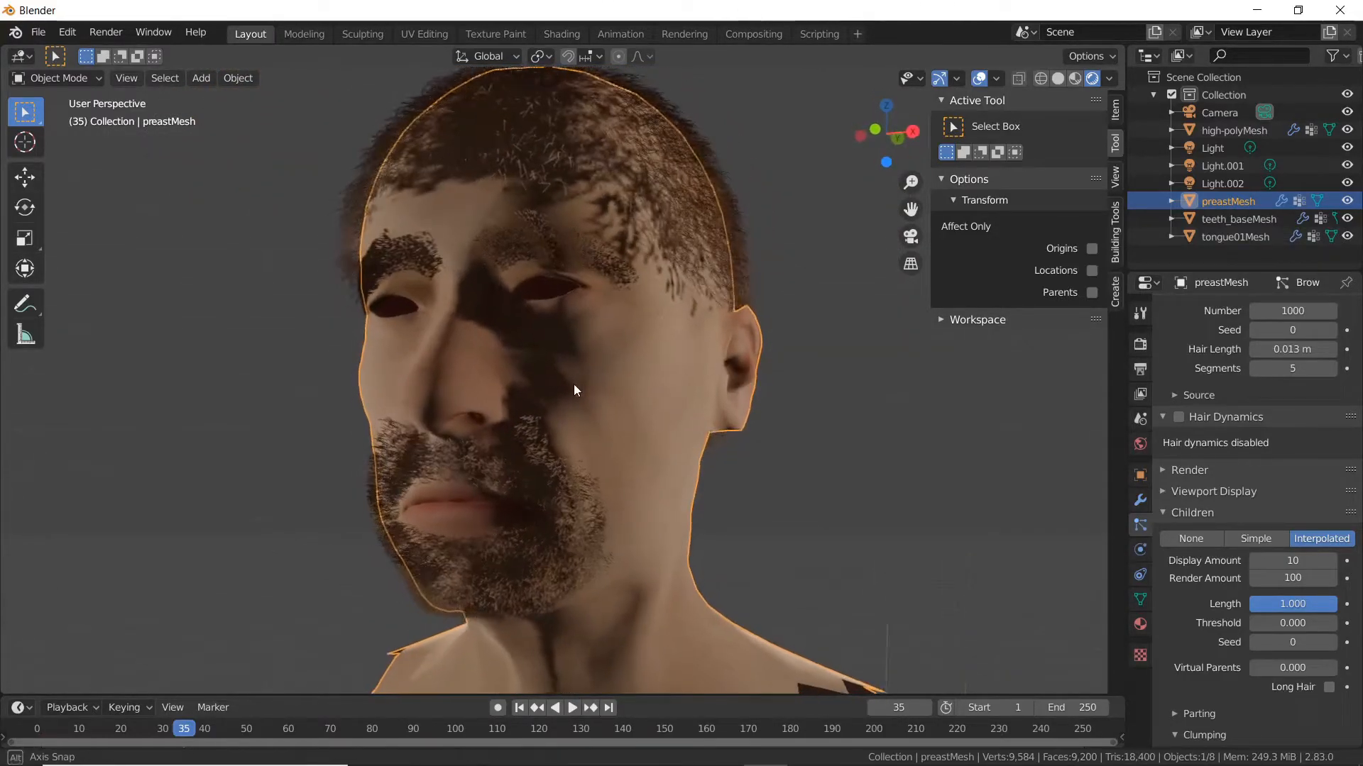
scroll(573, 385, up, 2)
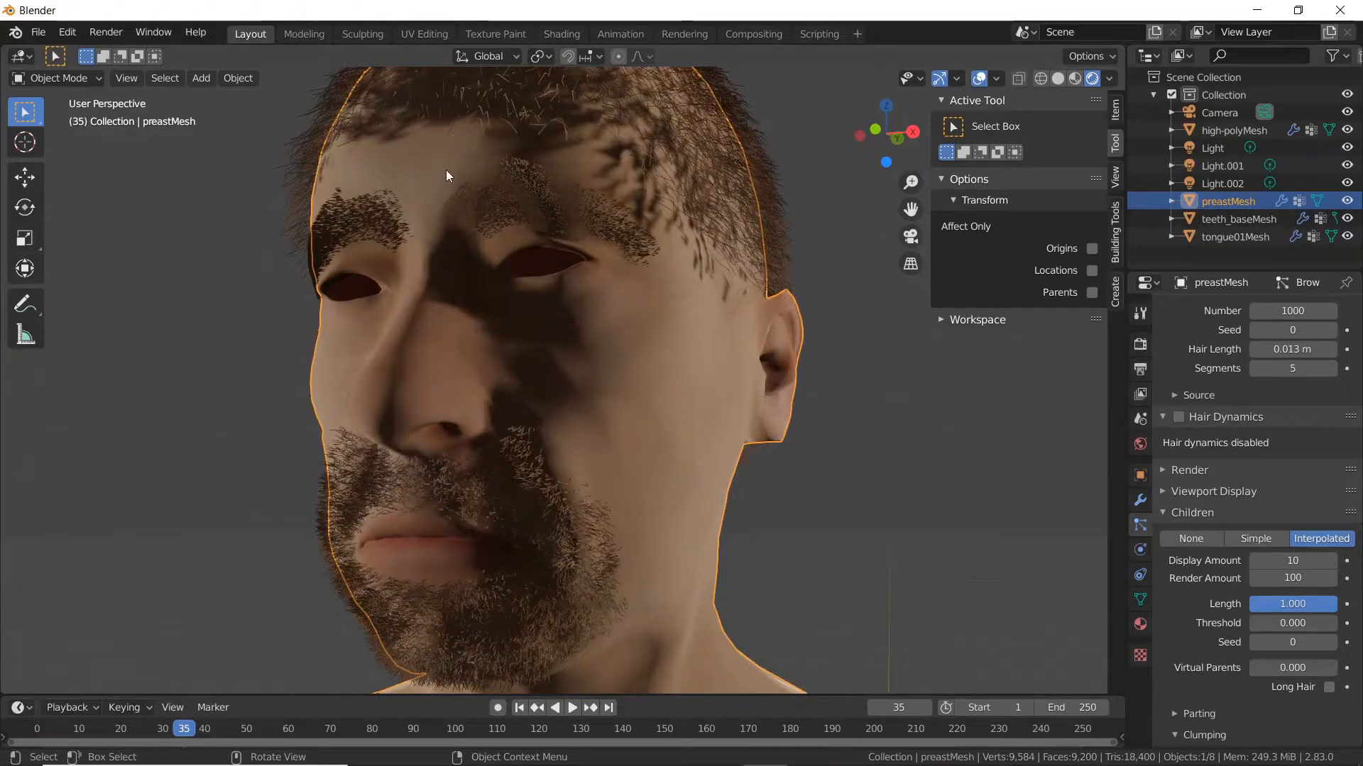
middle_drag(380, 185, 511, 313)
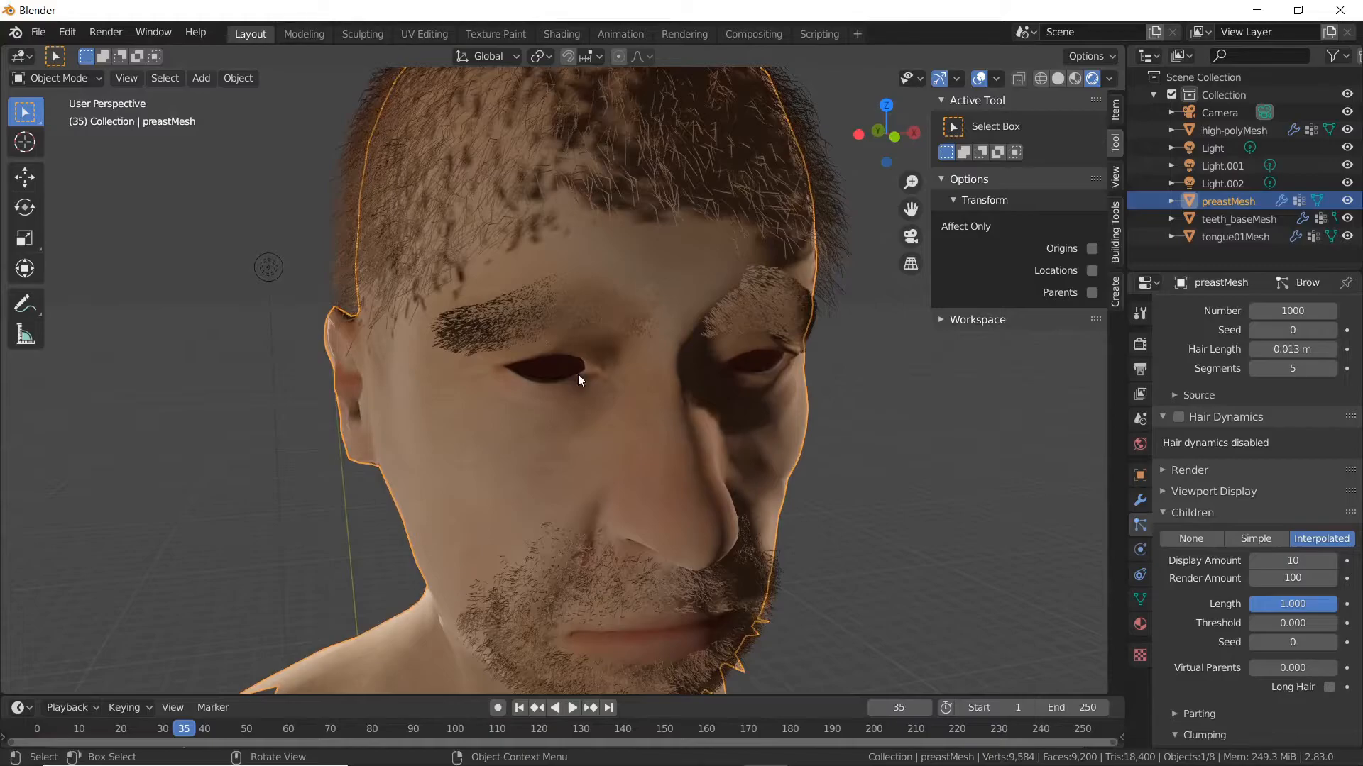
key(F12)
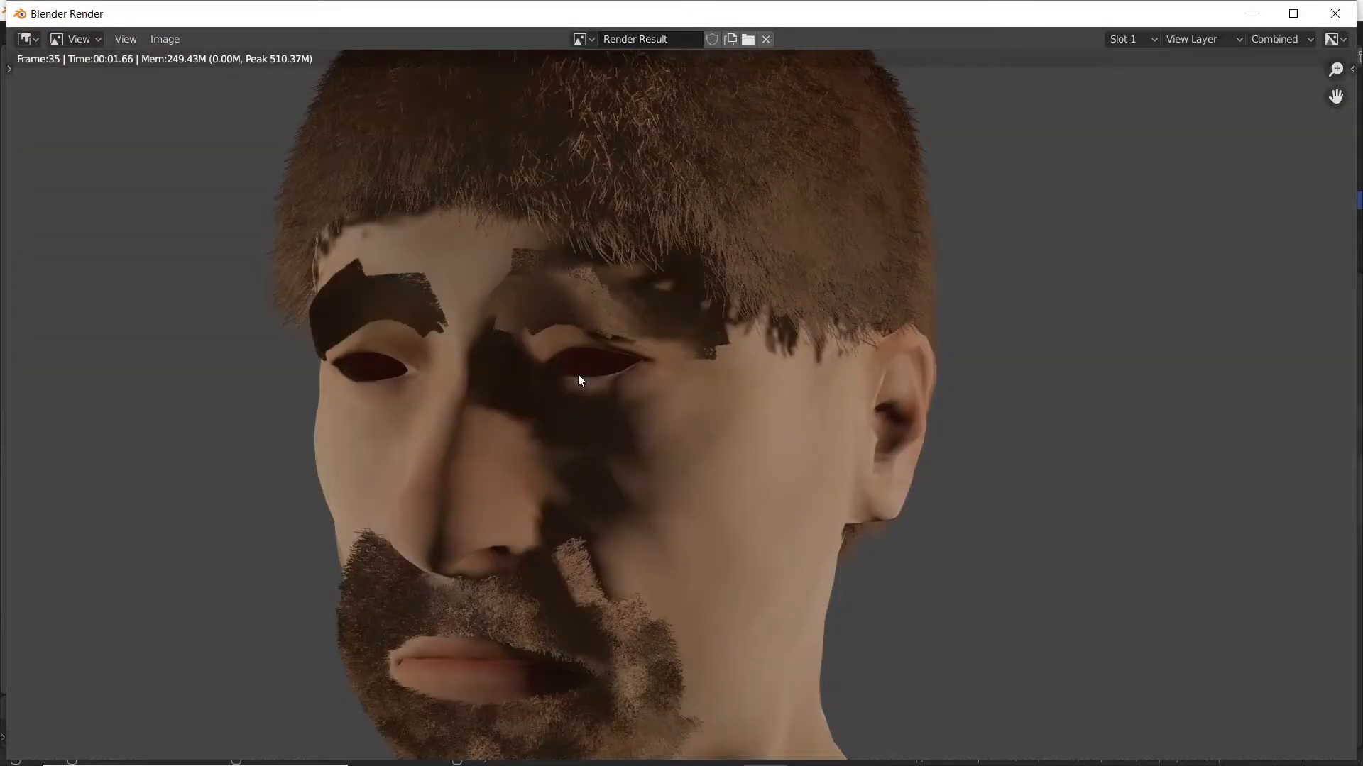
key(Escape)
mouse_move(785, 389)
middle_down()
mouse_move(757, 356)
mouse_move(788, 386)
middle_up()
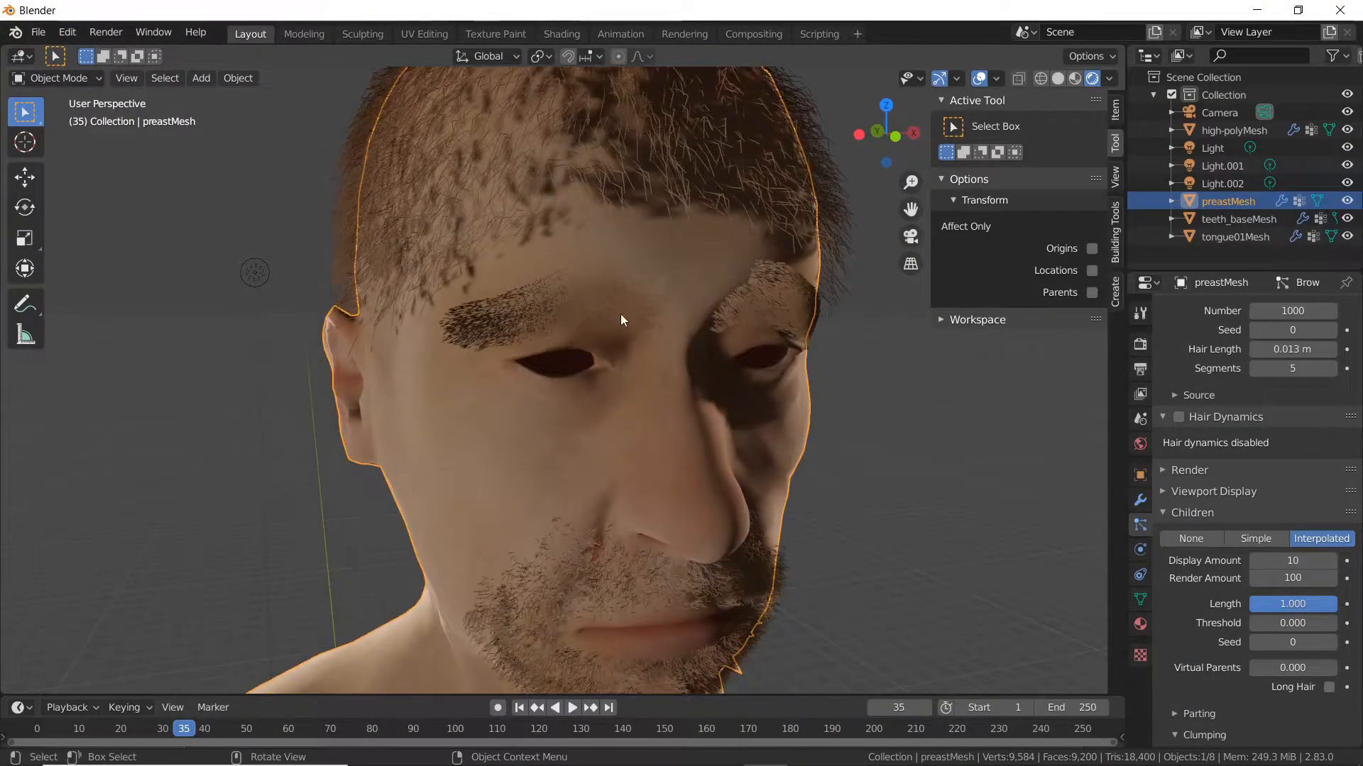
middle_drag(666, 338, 632, 325)
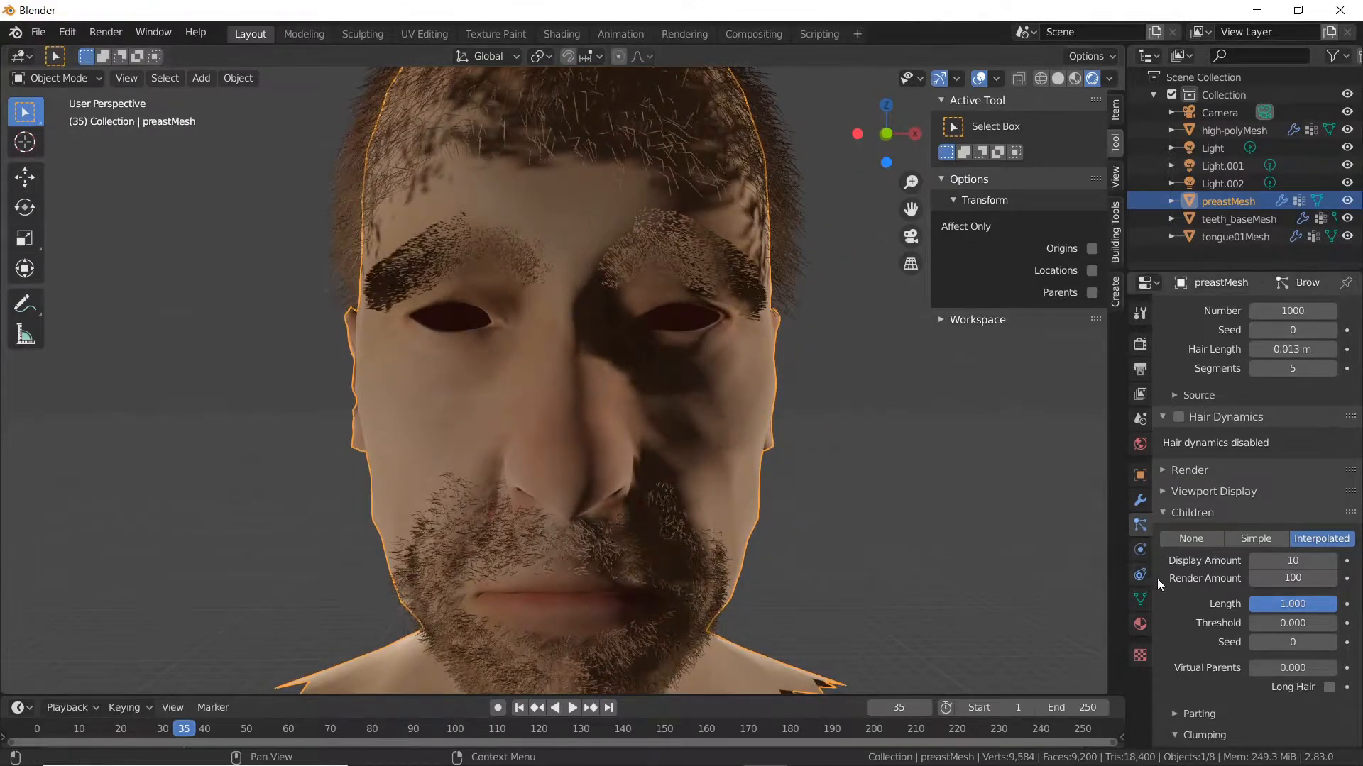
Step: Turn off the Brow system's children and set its emission number to 0
click(1188, 539)
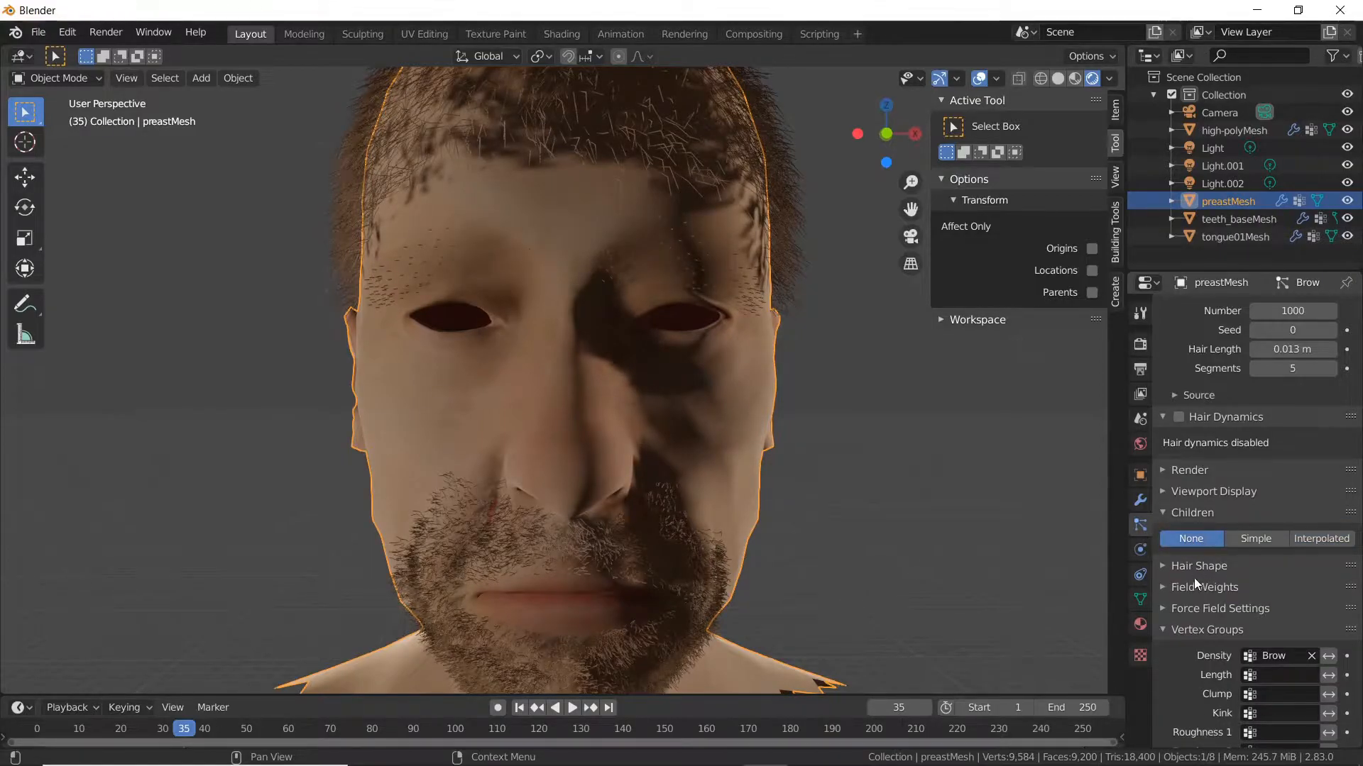
scroll(1219, 546, up, 3)
click(1306, 396)
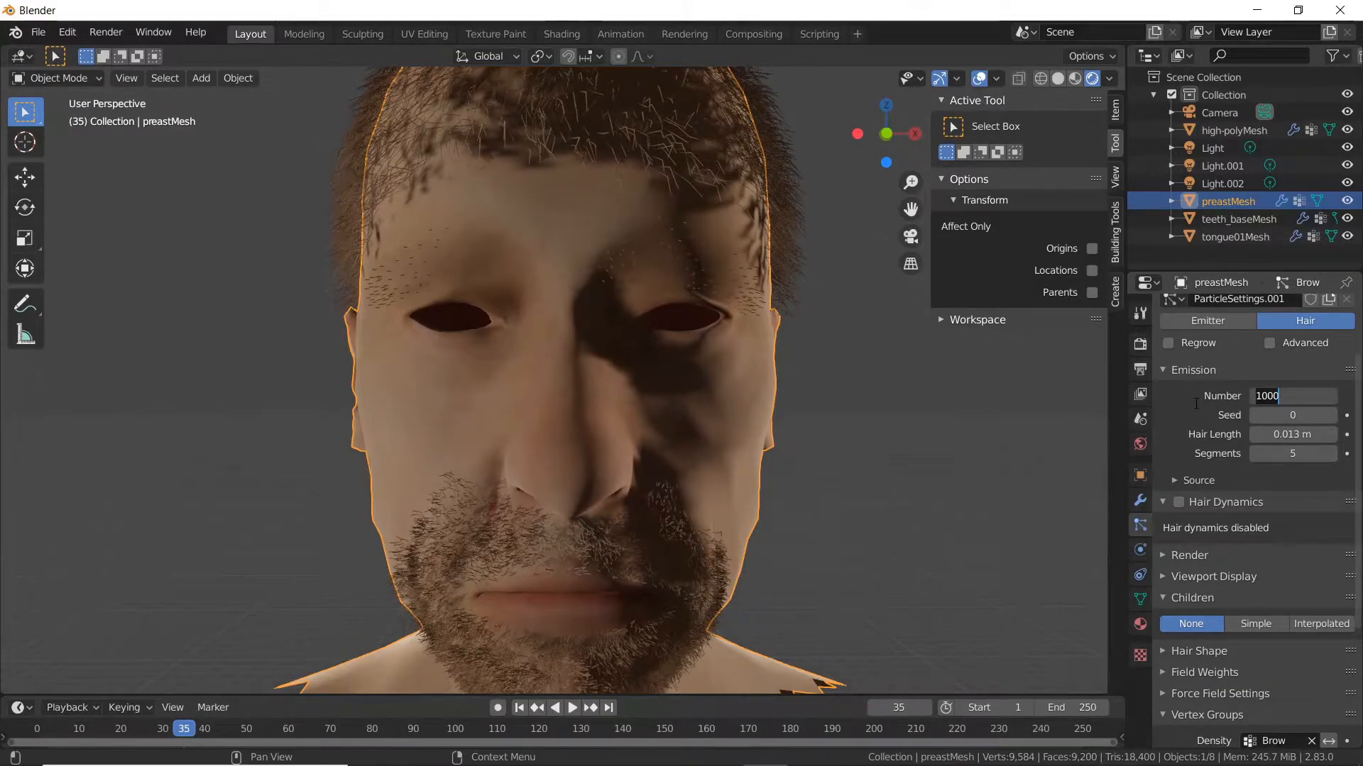
key(Return)
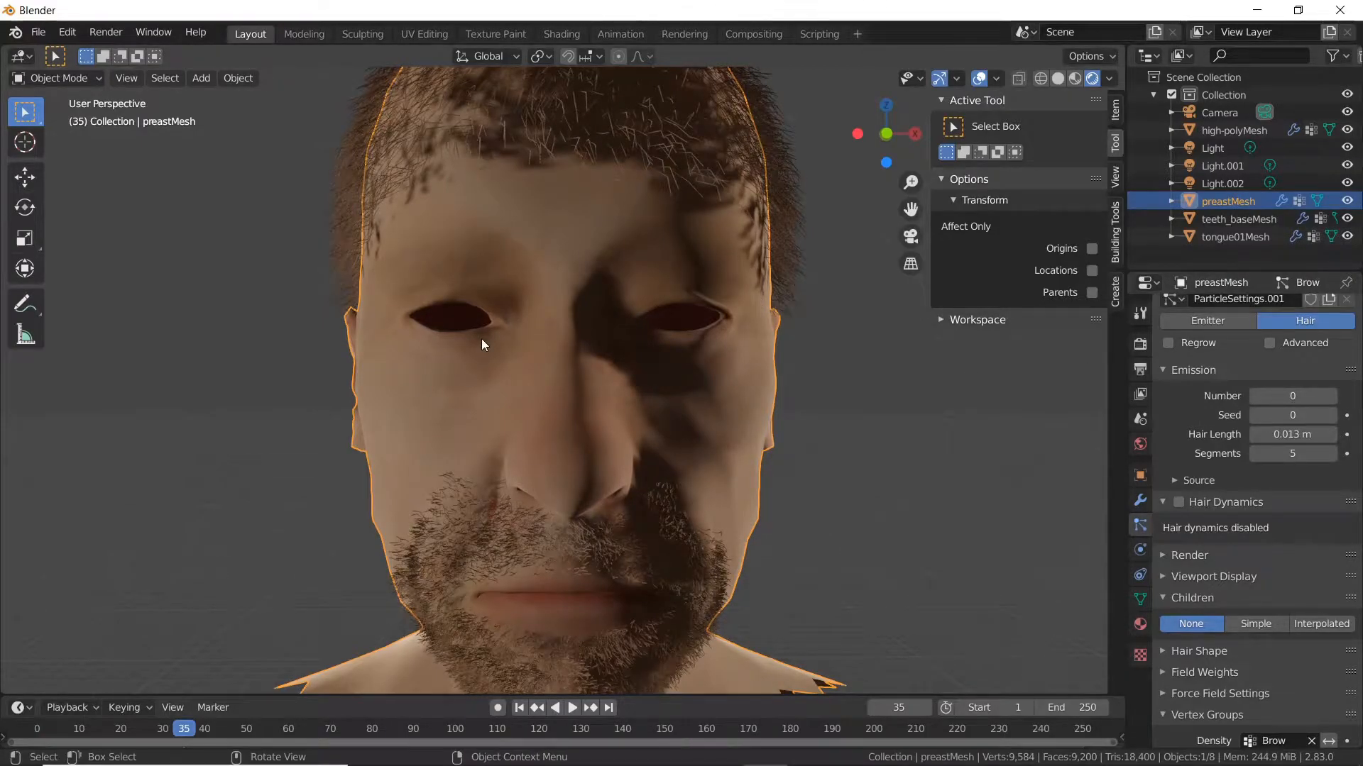
Step: Switch the head mesh to Particle Edit mode on the Brow system, with the eyes framed in front perspective view
key(KP_1)
key(KP_5)
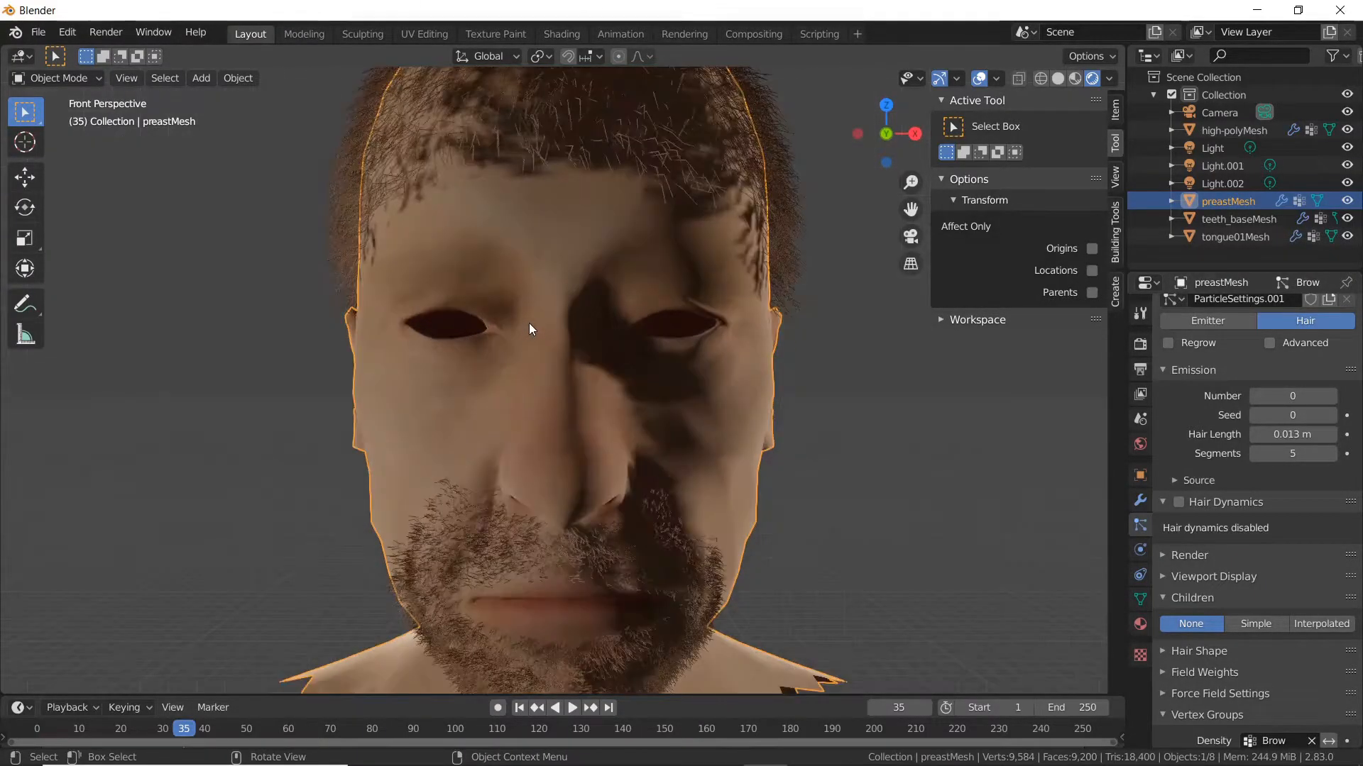
scroll(542, 310, up, 3)
shift+middle_drag(577, 347, 585, 365)
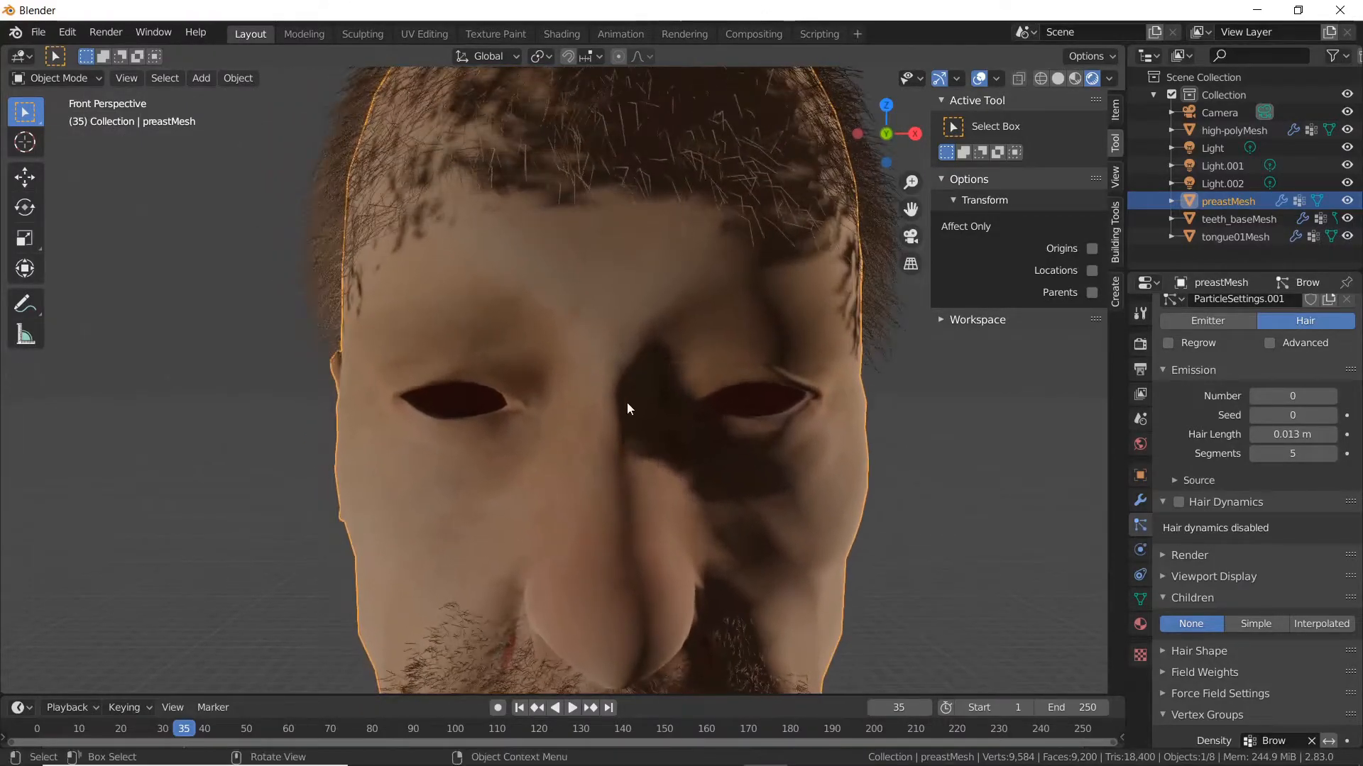
key(ctrl+Tab)
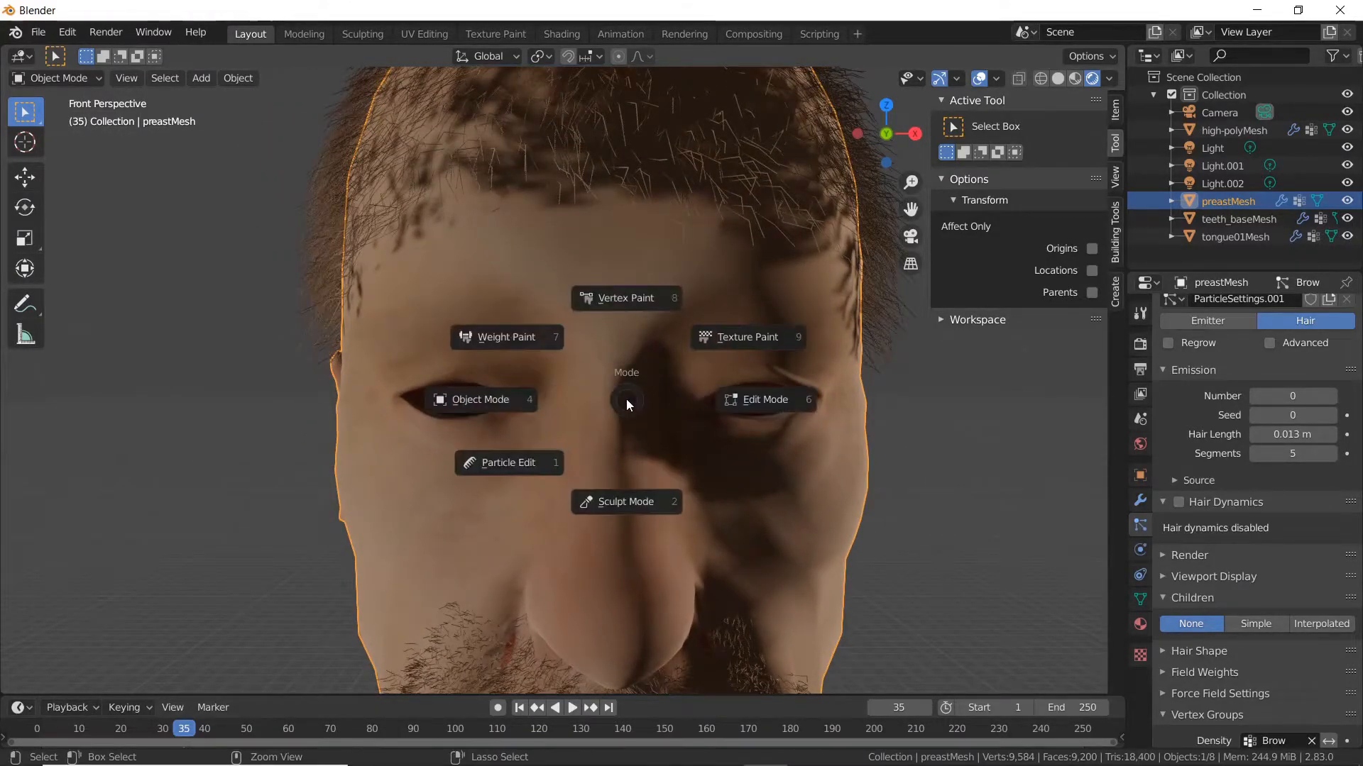
click(526, 464)
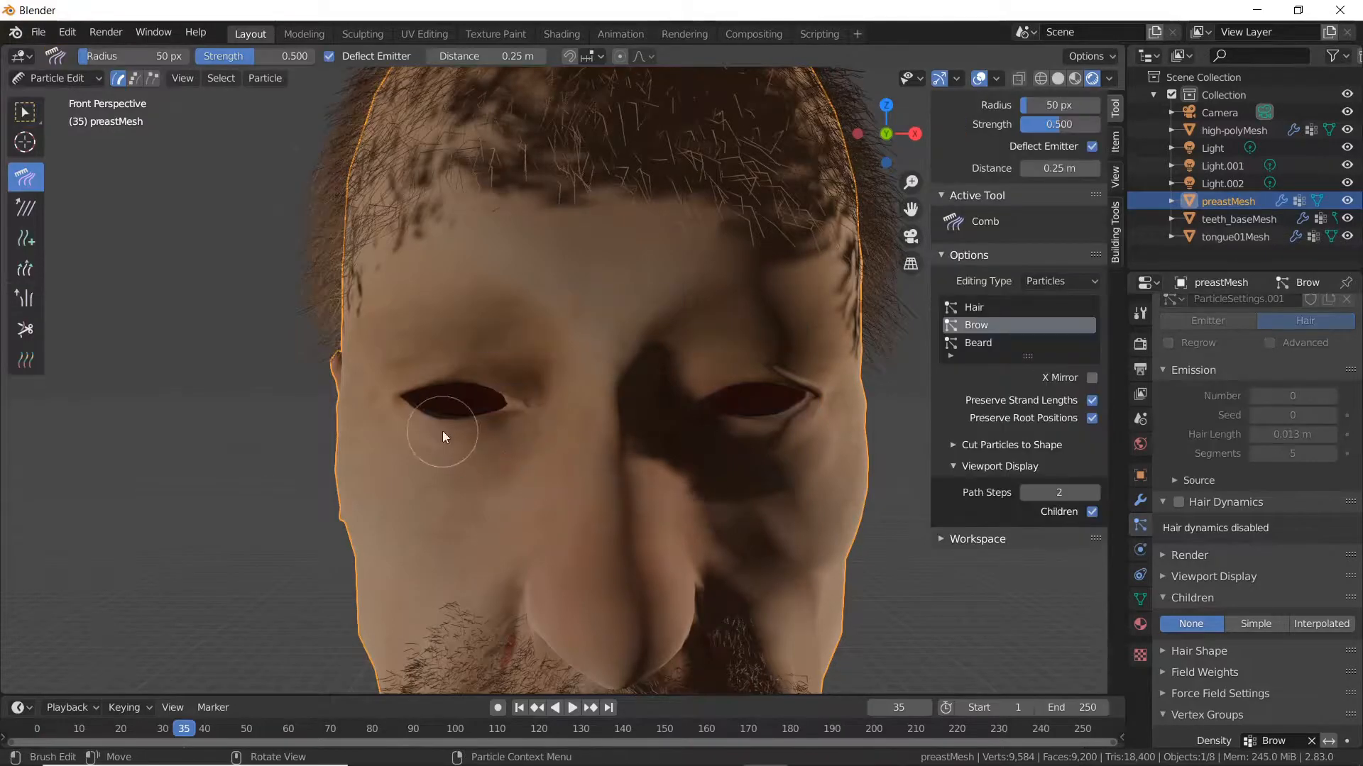
Step: Choose the Add brush for the Brow particle system and set its count to 3
click(21, 239)
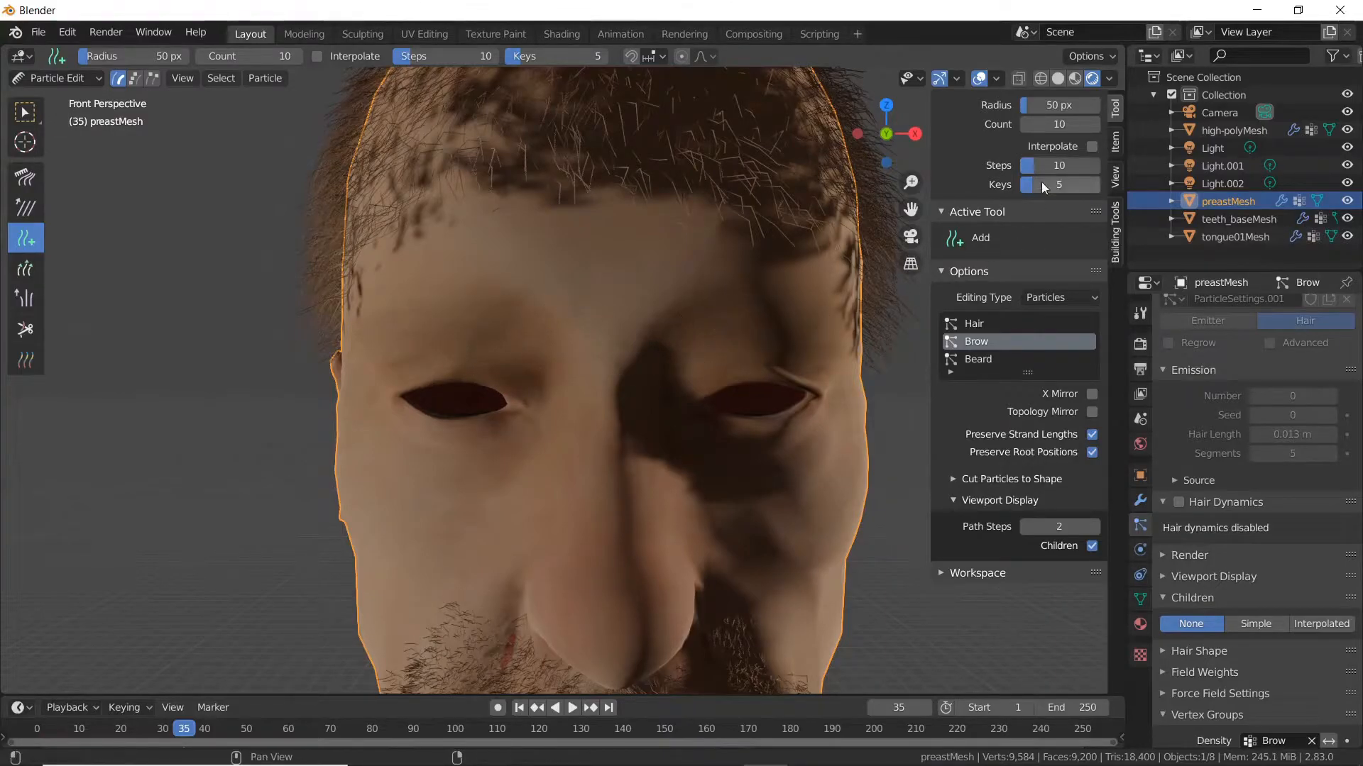
click(1056, 124)
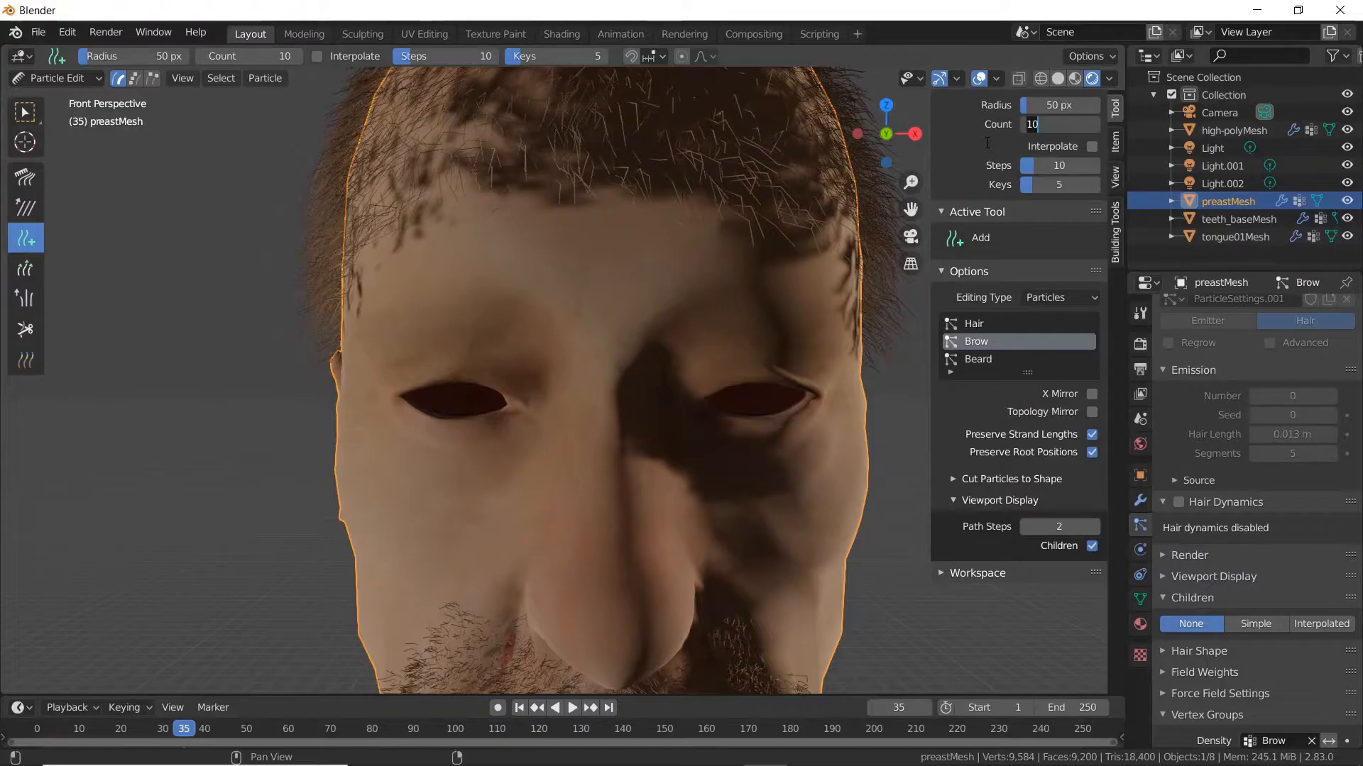
text(5)
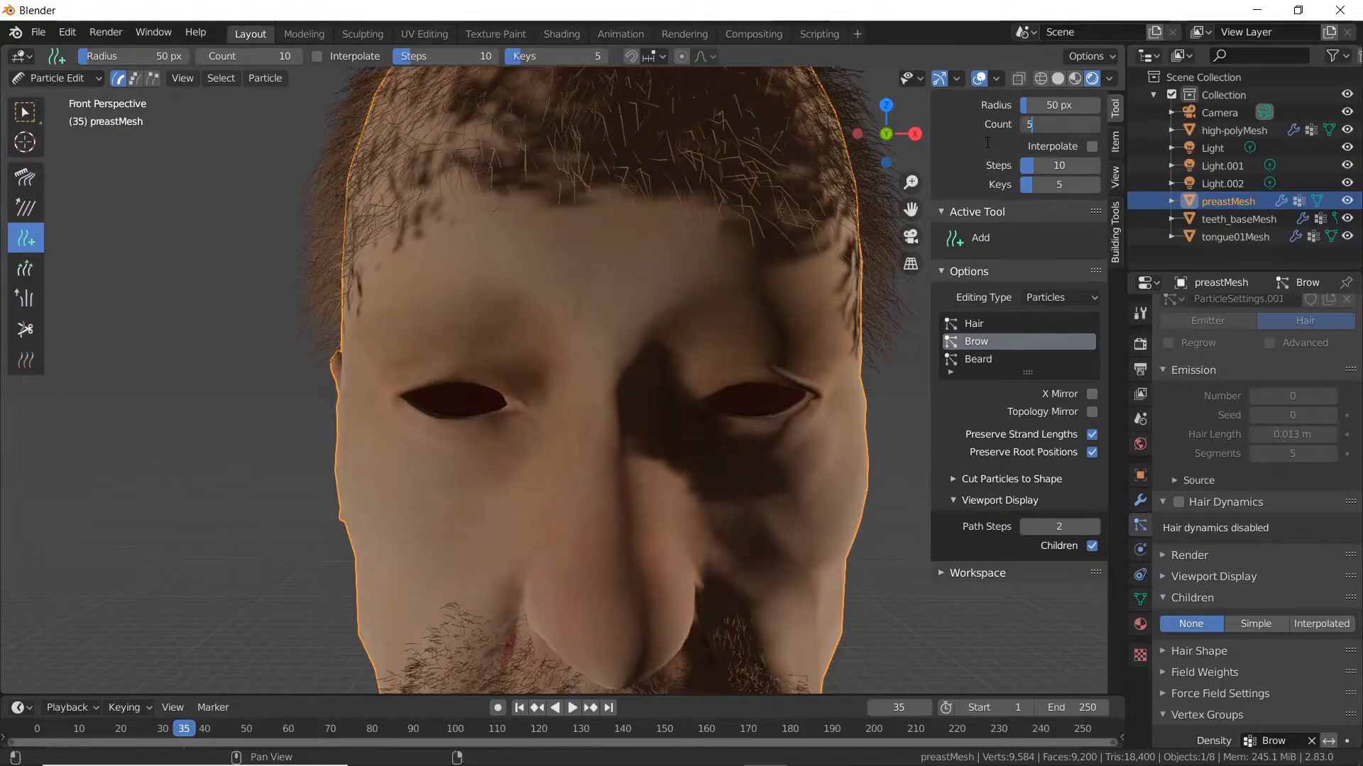
text(3)
key(Return)
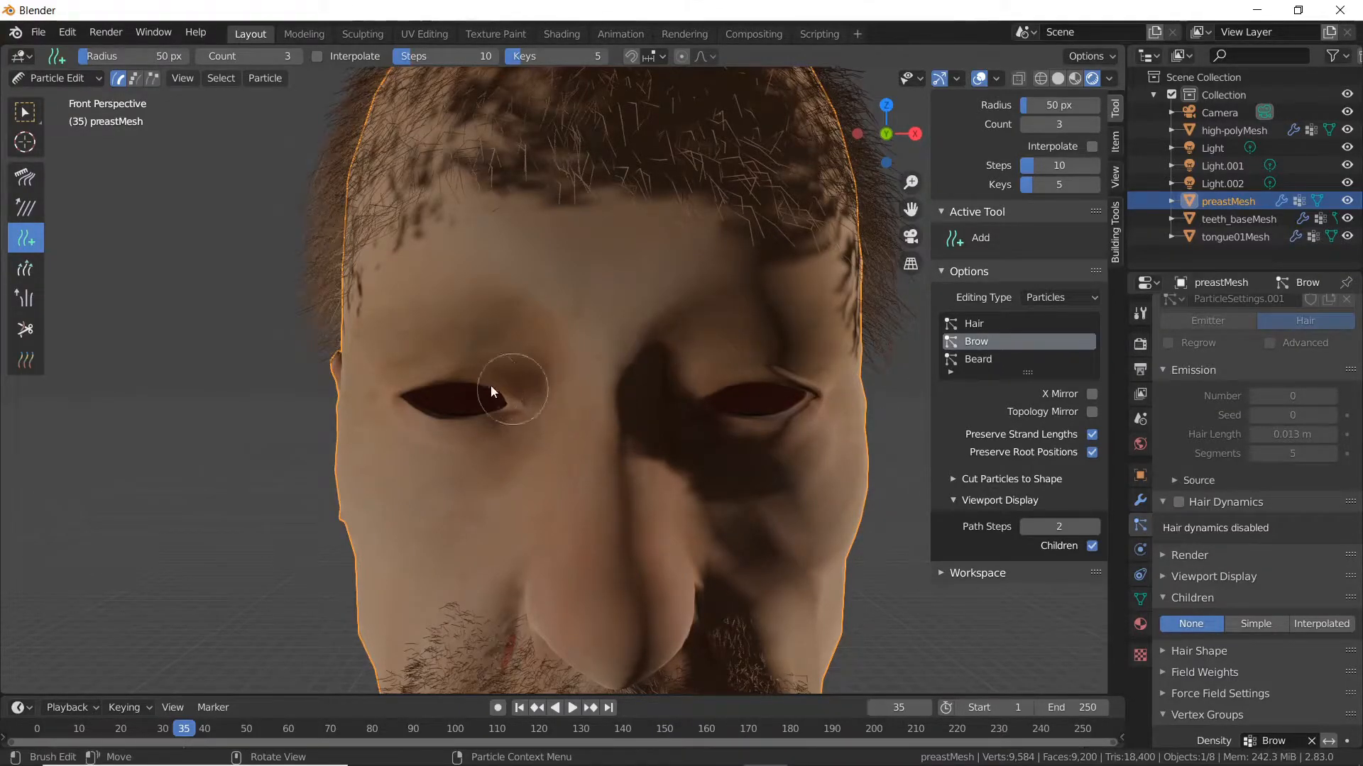
Step: Try a stroke of hair above the character's right eye, undo it, and set the Add brush radius to 19 px
middle_drag(539, 383, 572, 360)
drag(654, 245, 516, 259)
key(ctrl+z)
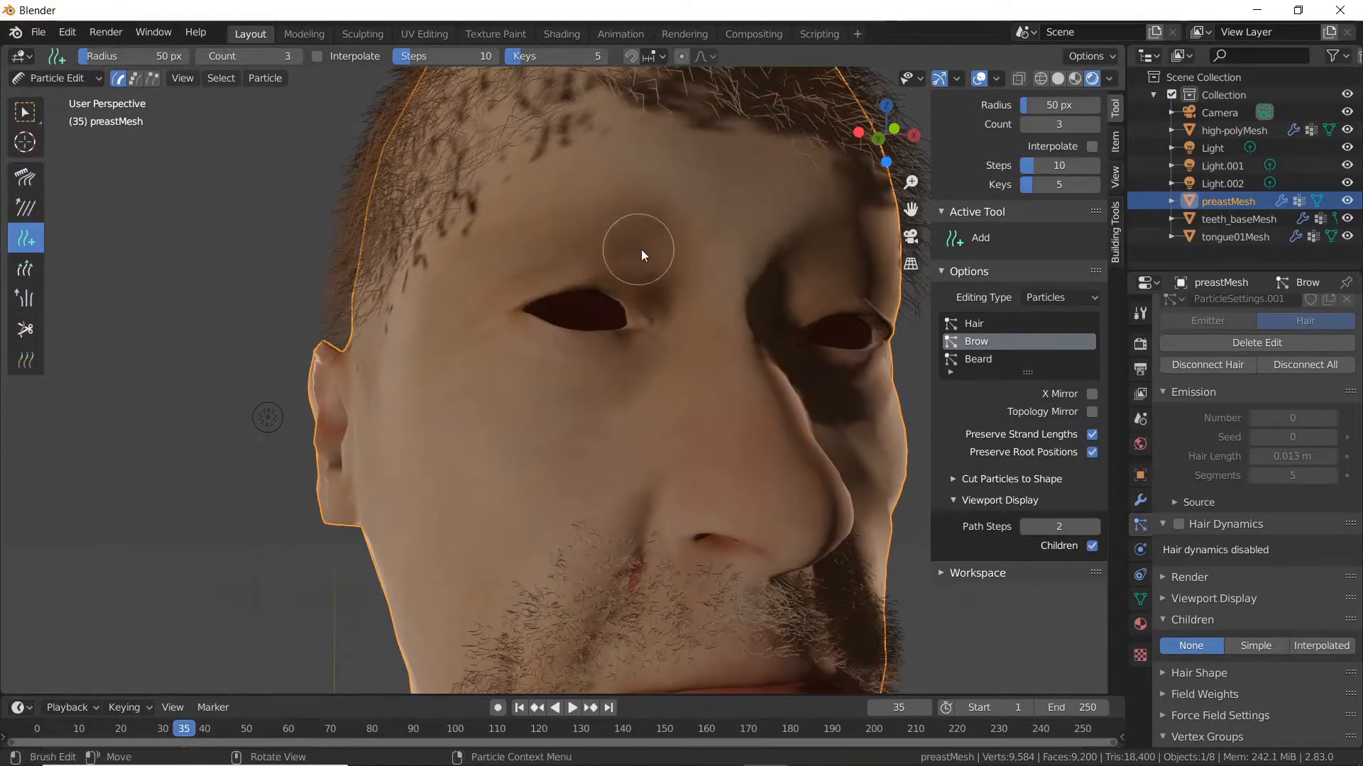
key(f)
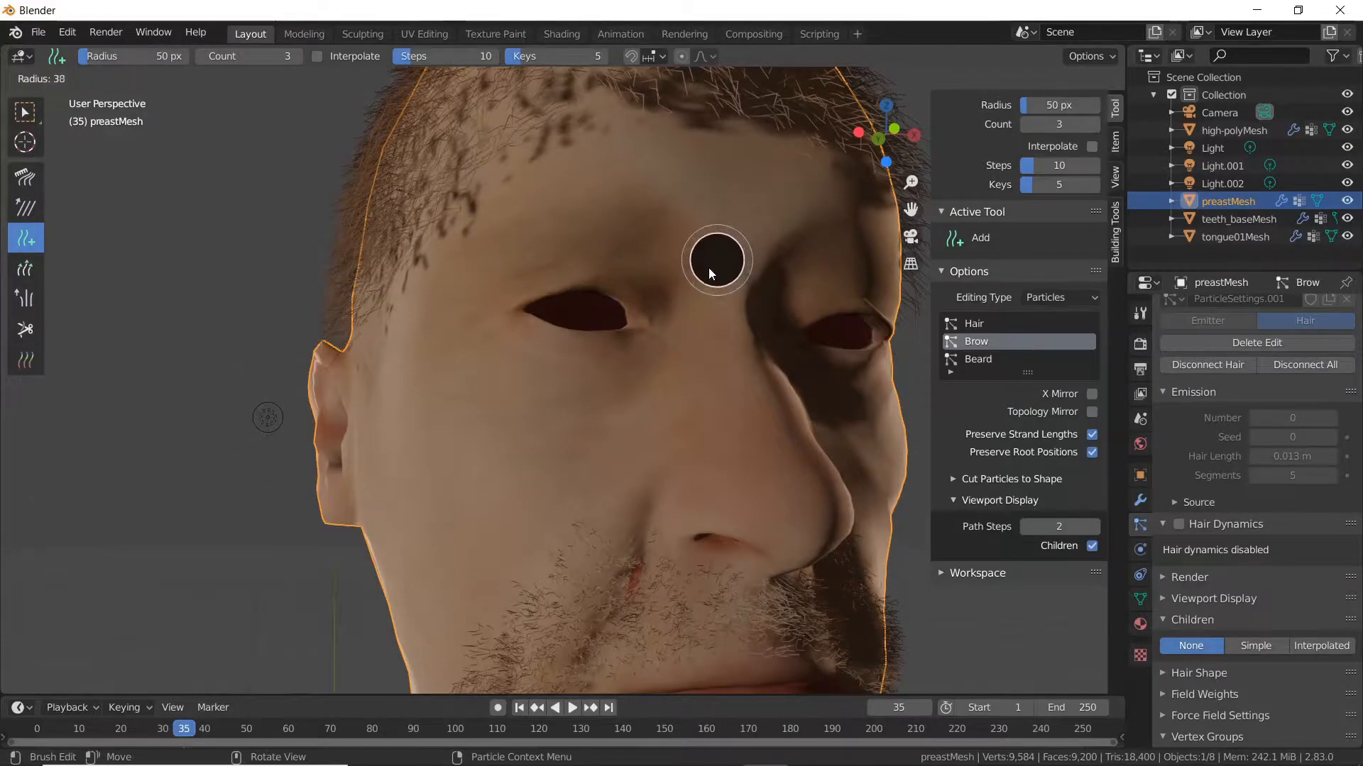
click(696, 279)
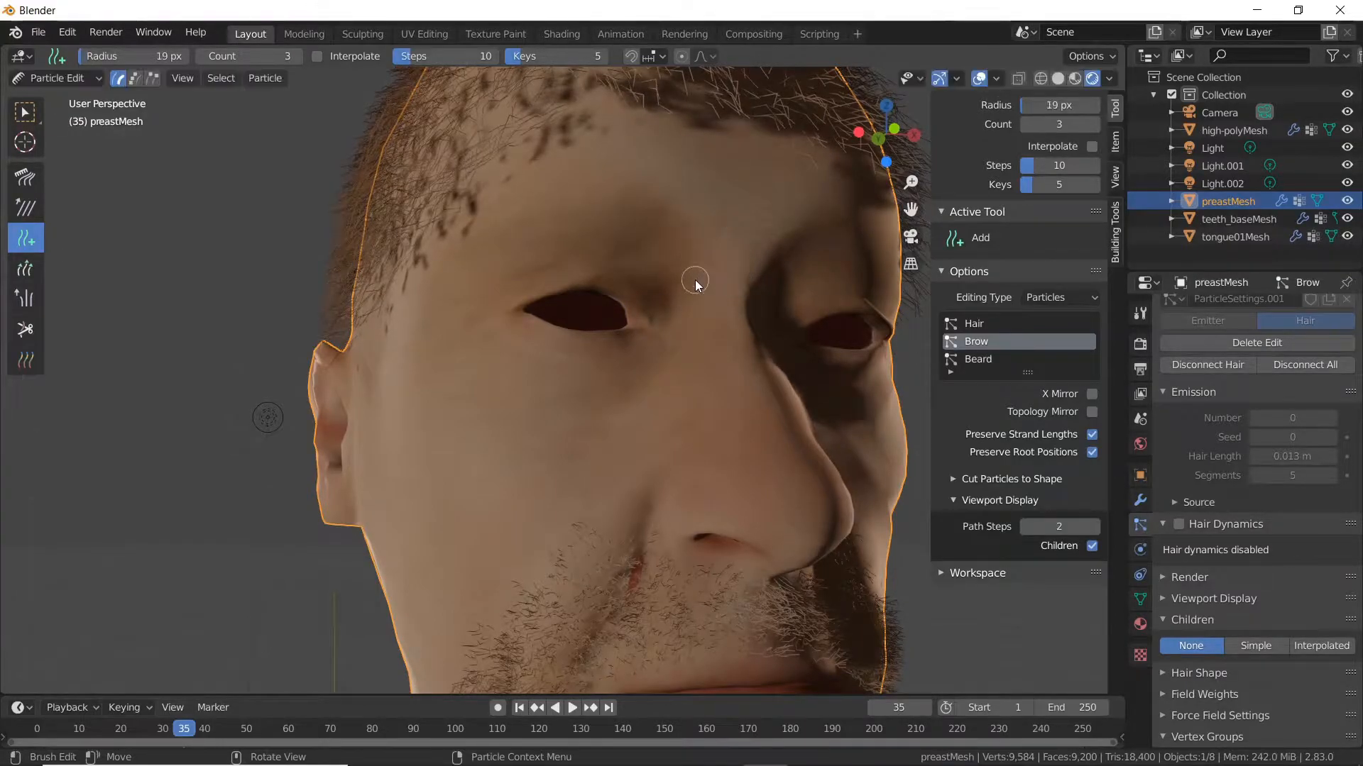
Step: Paint several overlapping strokes of brow hair along the ridge above the character's right eye
middle_drag(662, 260, 637, 325)
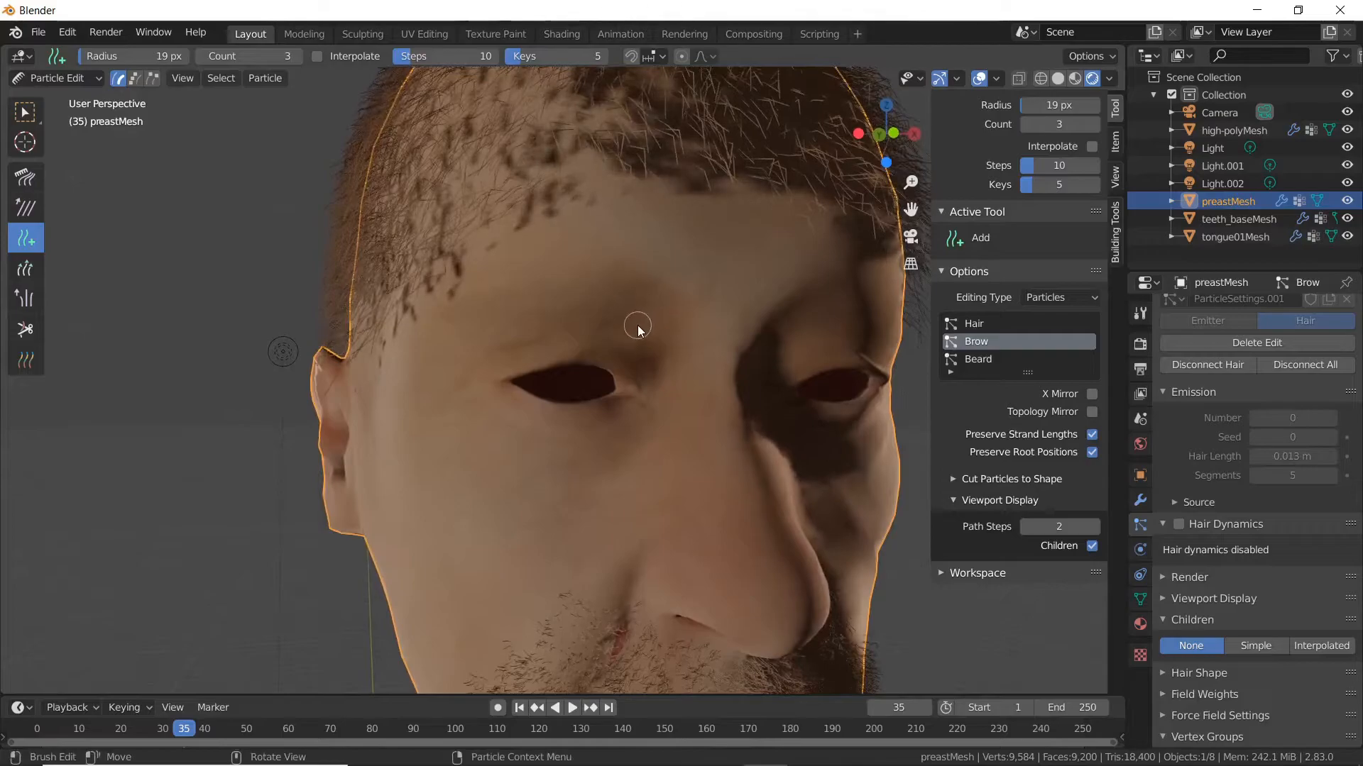
mouse_move(666, 325)
mouse_down()
mouse_move(657, 304)
mouse_move(594, 292)
mouse_move(459, 340)
mouse_up()
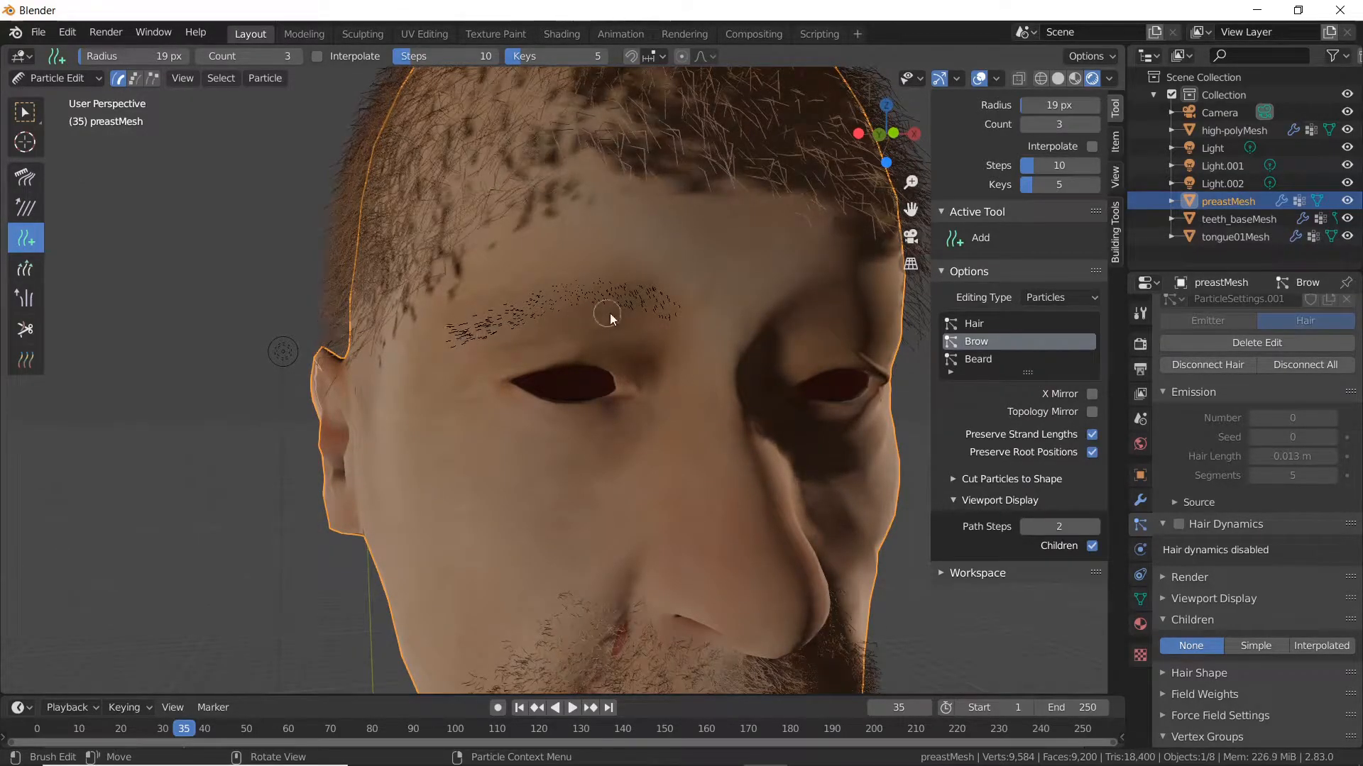
mouse_move(654, 308)
mouse_down()
mouse_move(612, 296)
mouse_move(495, 325)
mouse_up()
drag(654, 314, 510, 326)
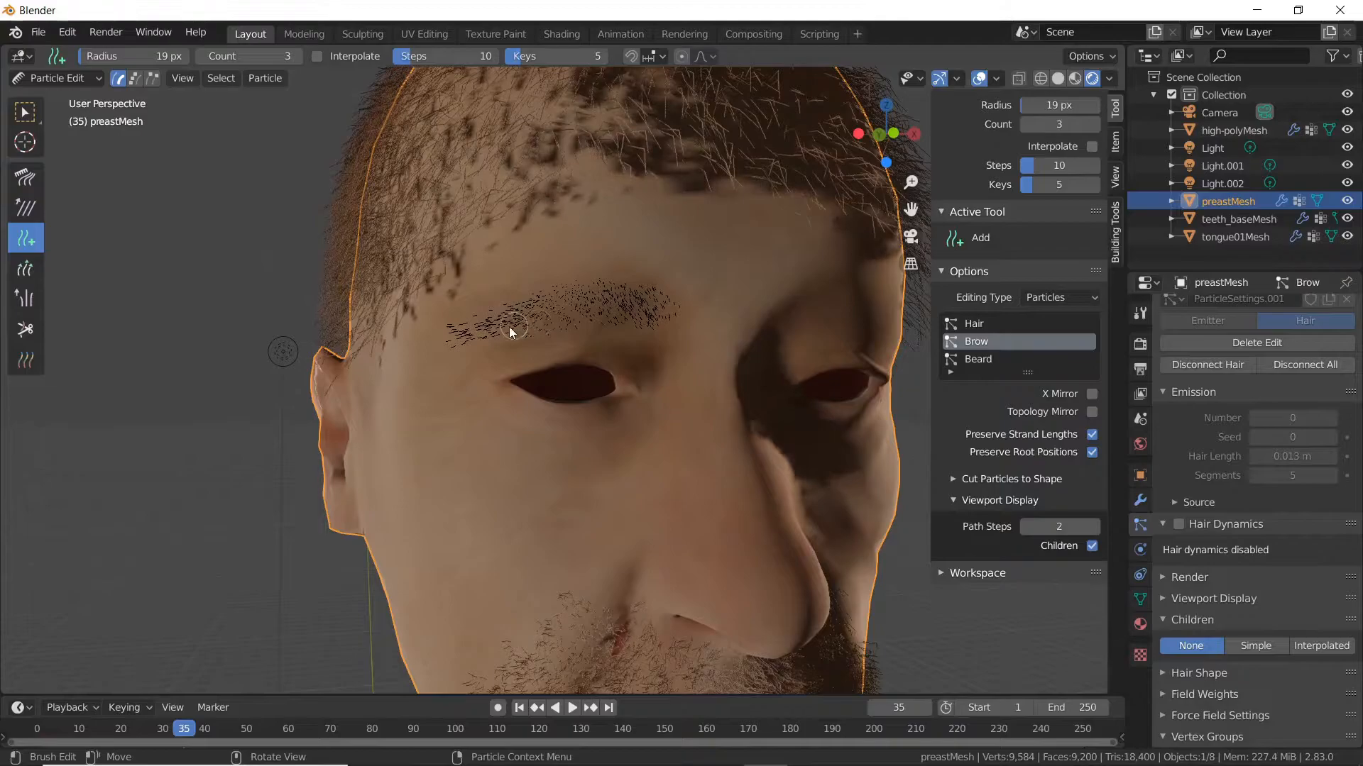
Step: Paint matching overlapping strokes of brow hair along the ridge above the character's left eye
middle_drag(721, 338, 660, 332)
mouse_move(483, 274)
mouse_down()
mouse_move(513, 256)
mouse_move(589, 258)
mouse_up()
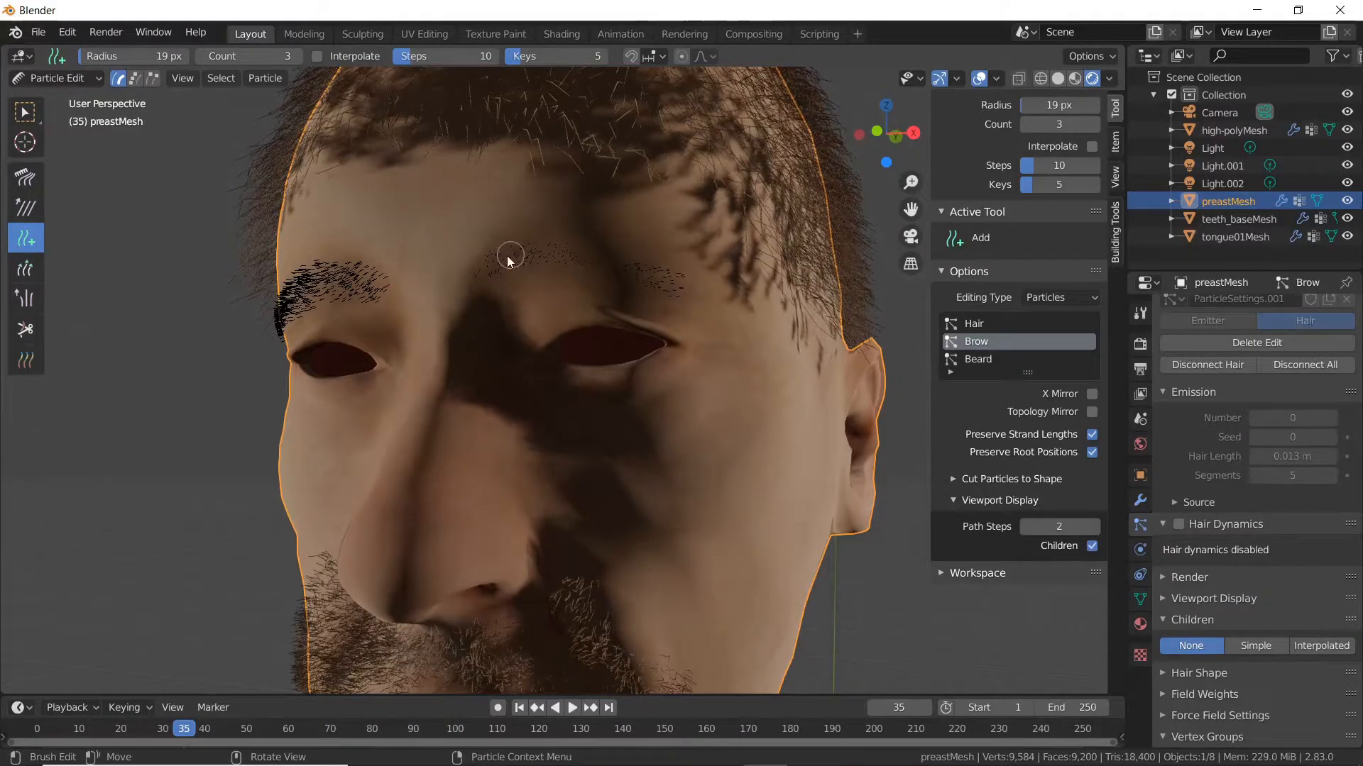
drag(493, 258, 517, 244)
drag(615, 241, 692, 284)
mouse_move(490, 257)
mouse_down()
mouse_move(561, 245)
mouse_move(676, 280)
mouse_up()
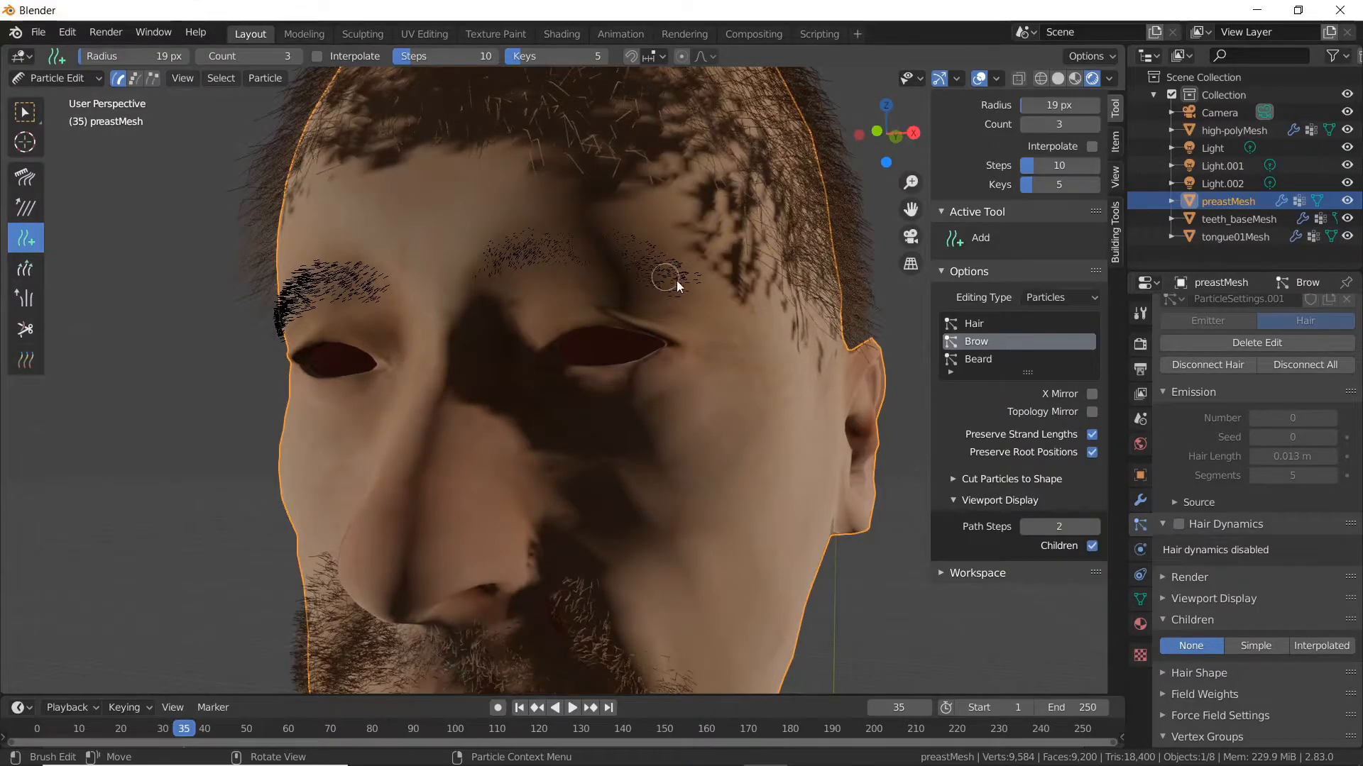
drag(494, 247, 565, 231)
drag(662, 261, 677, 273)
Step: Check both painted brows from several angles and return the head mesh to Object Mode with the brows framed close up
mouse_move(385, 246)
middle_down()
mouse_move(577, 303)
mouse_move(484, 284)
mouse_move(489, 323)
mouse_move(562, 325)
mouse_move(483, 295)
mouse_move(465, 312)
mouse_move(522, 329)
middle_up()
scroll(486, 286, down, 3)
scroll(609, 361, up, 3)
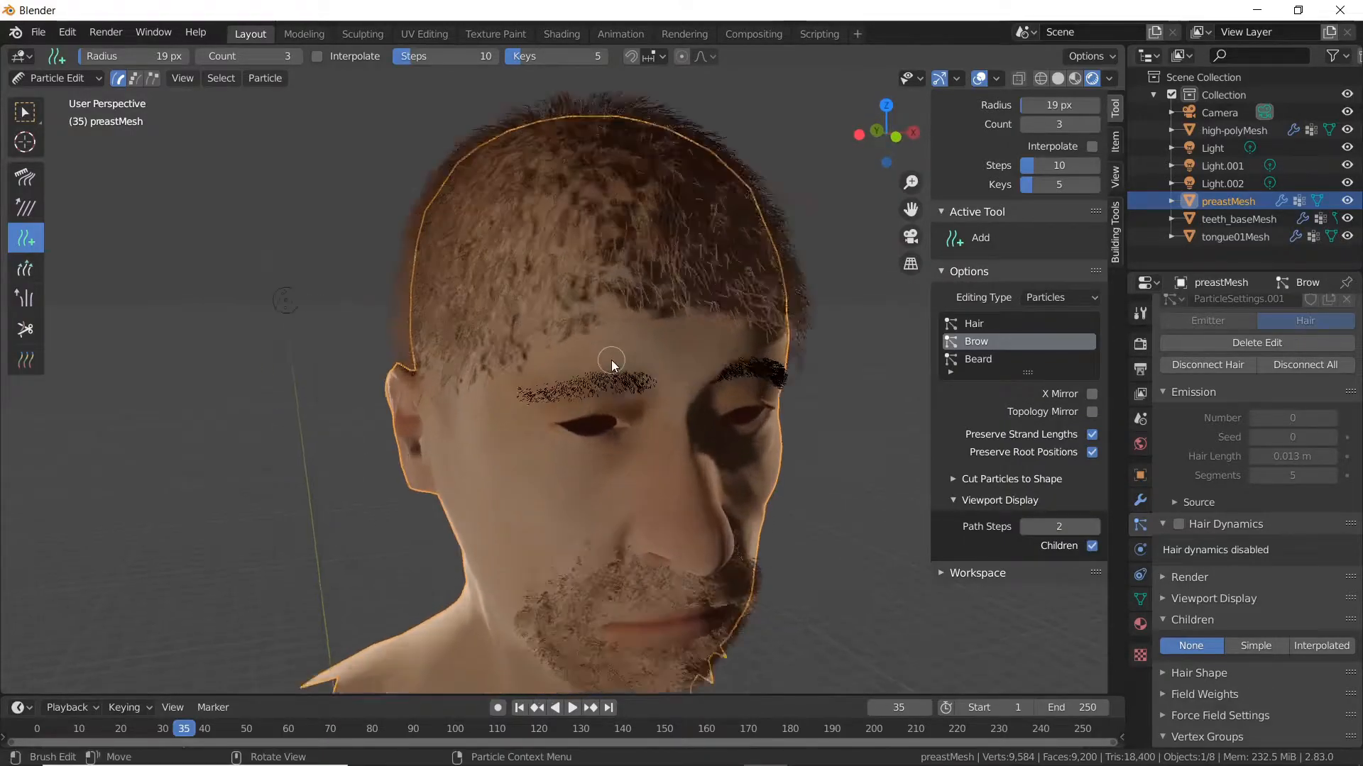
click(26, 333)
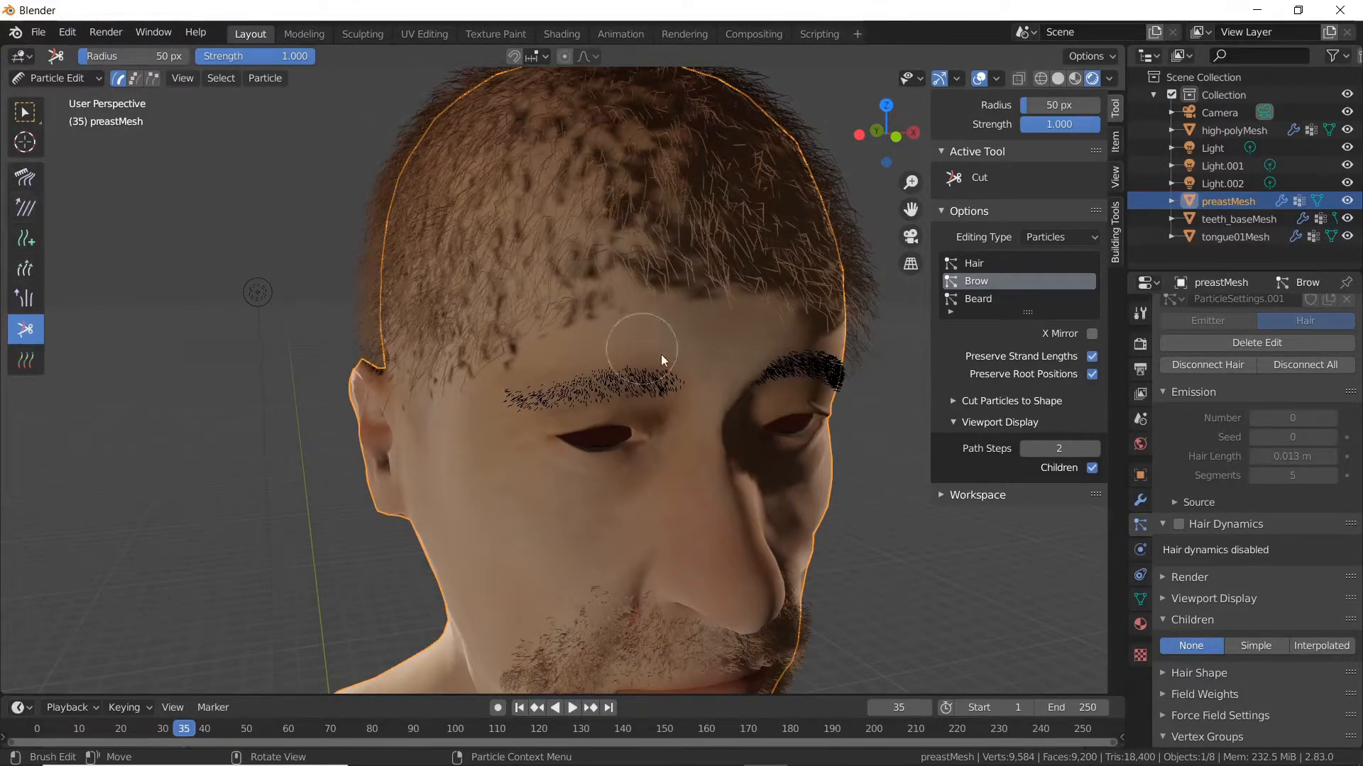
middle_drag(658, 347, 614, 325)
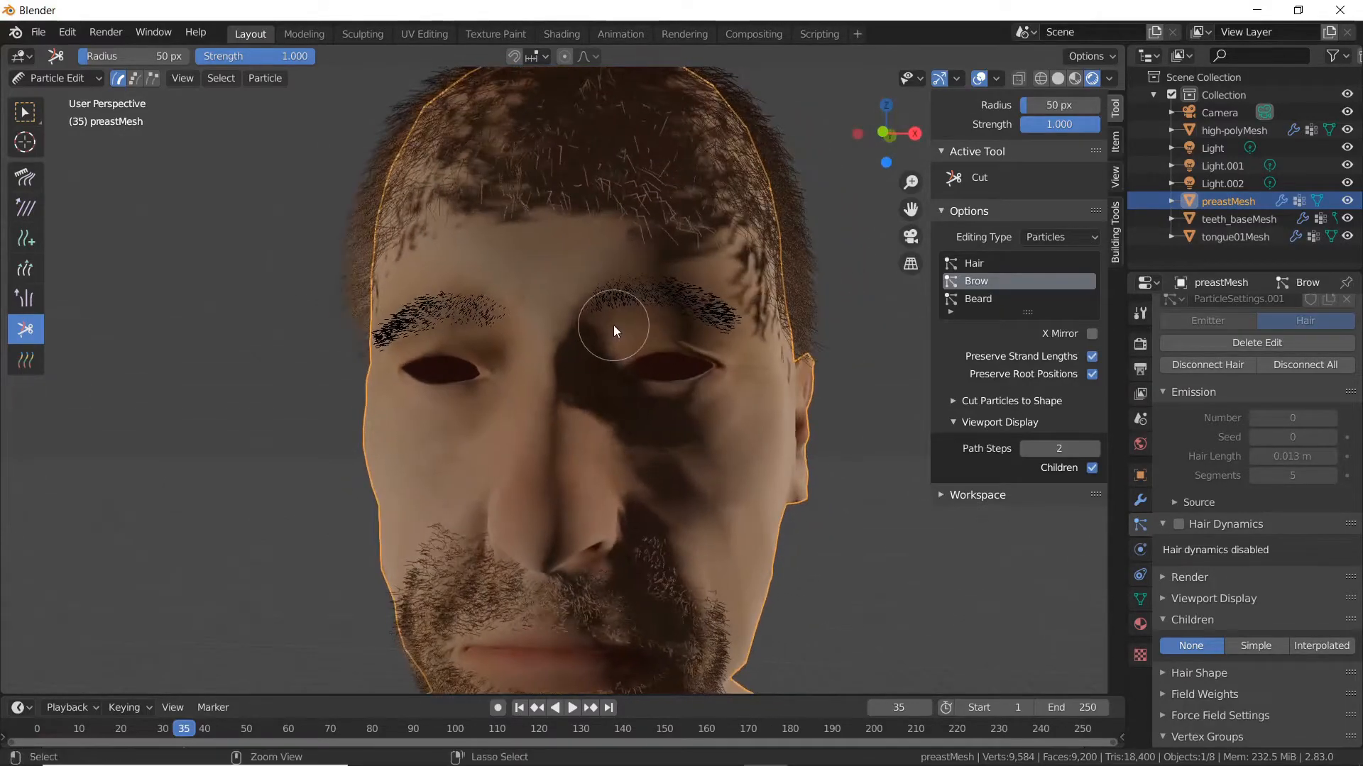
key(ctrl+Tab)
click(457, 330)
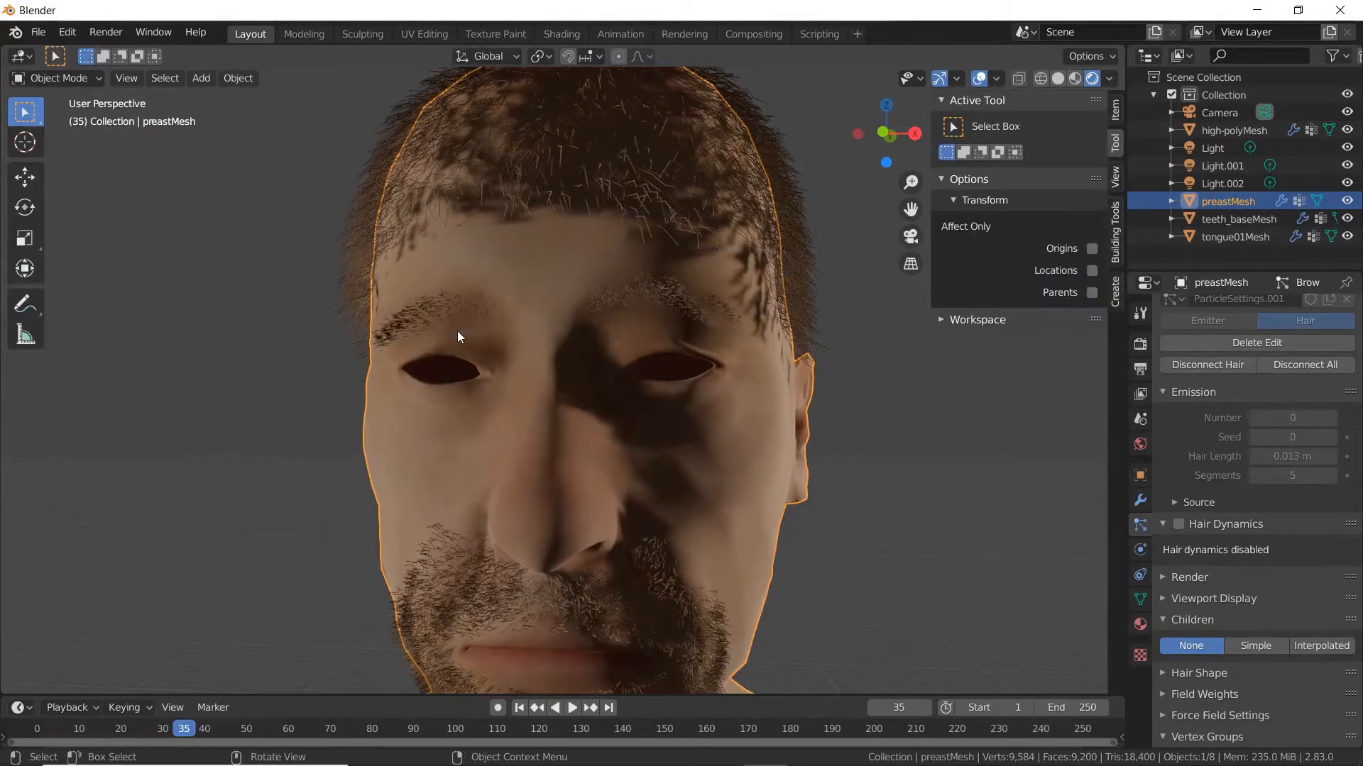
mouse_move(423, 339)
middle_down()
mouse_move(429, 353)
mouse_move(401, 376)
mouse_move(365, 337)
mouse_move(436, 360)
middle_up()
scroll(426, 362, up, 4)
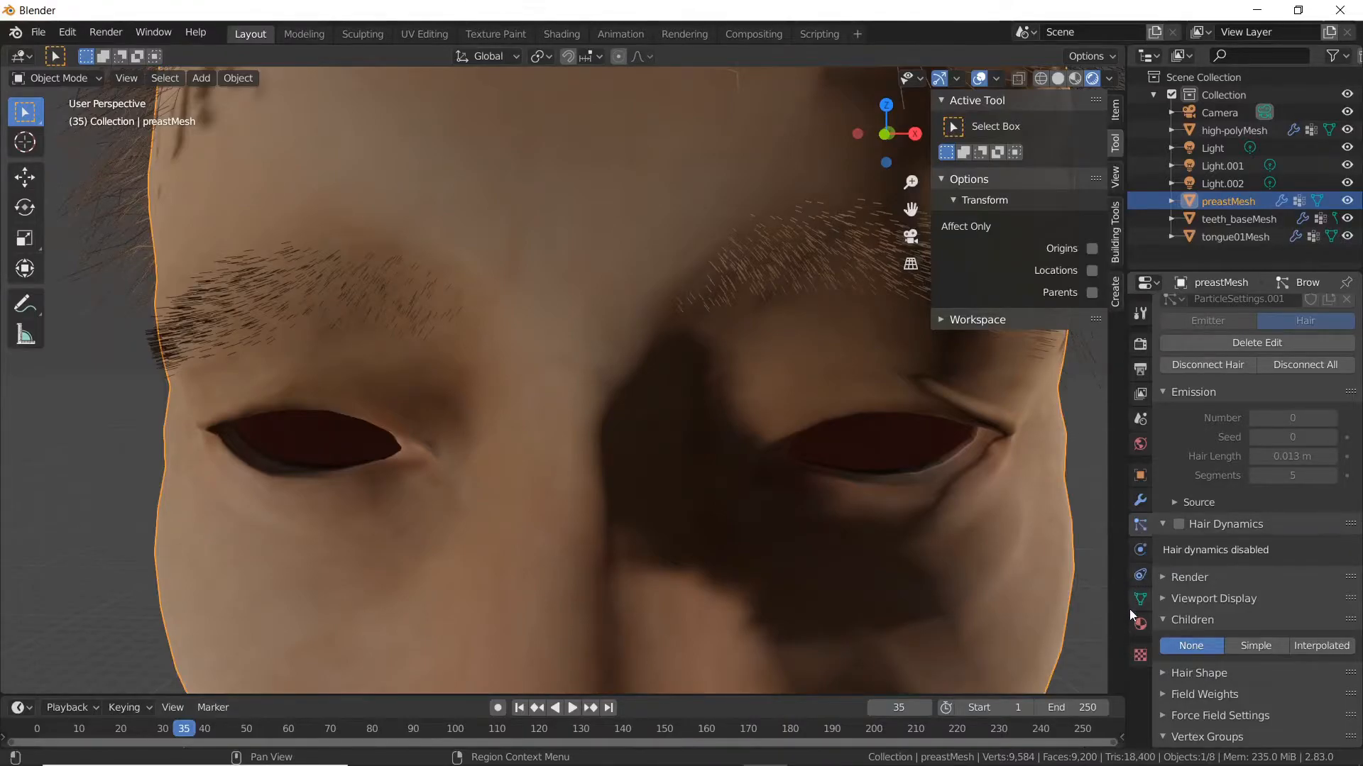
Step: Enable hair dynamics on the Brow particle system and play the simulation briefly
scroll(1212, 550, up, 3)
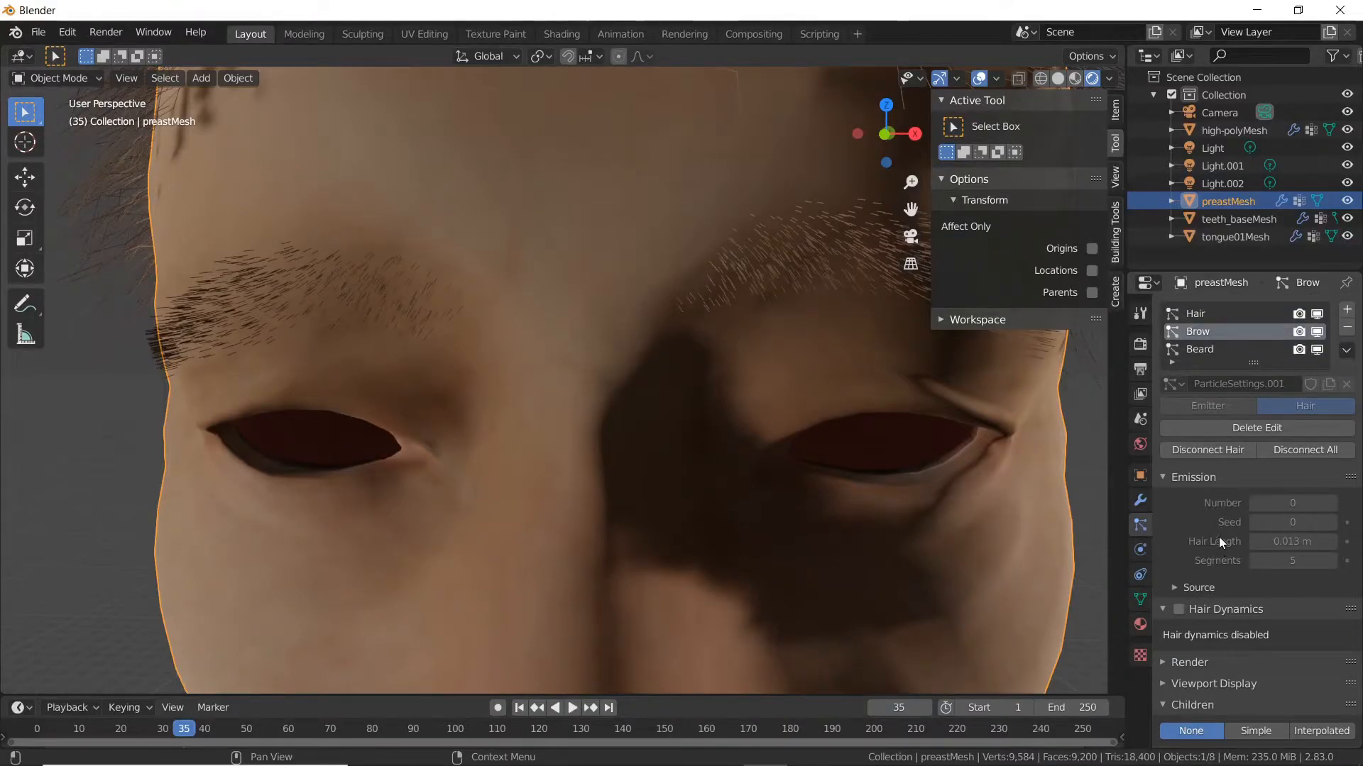
scroll(1224, 531, down, 4)
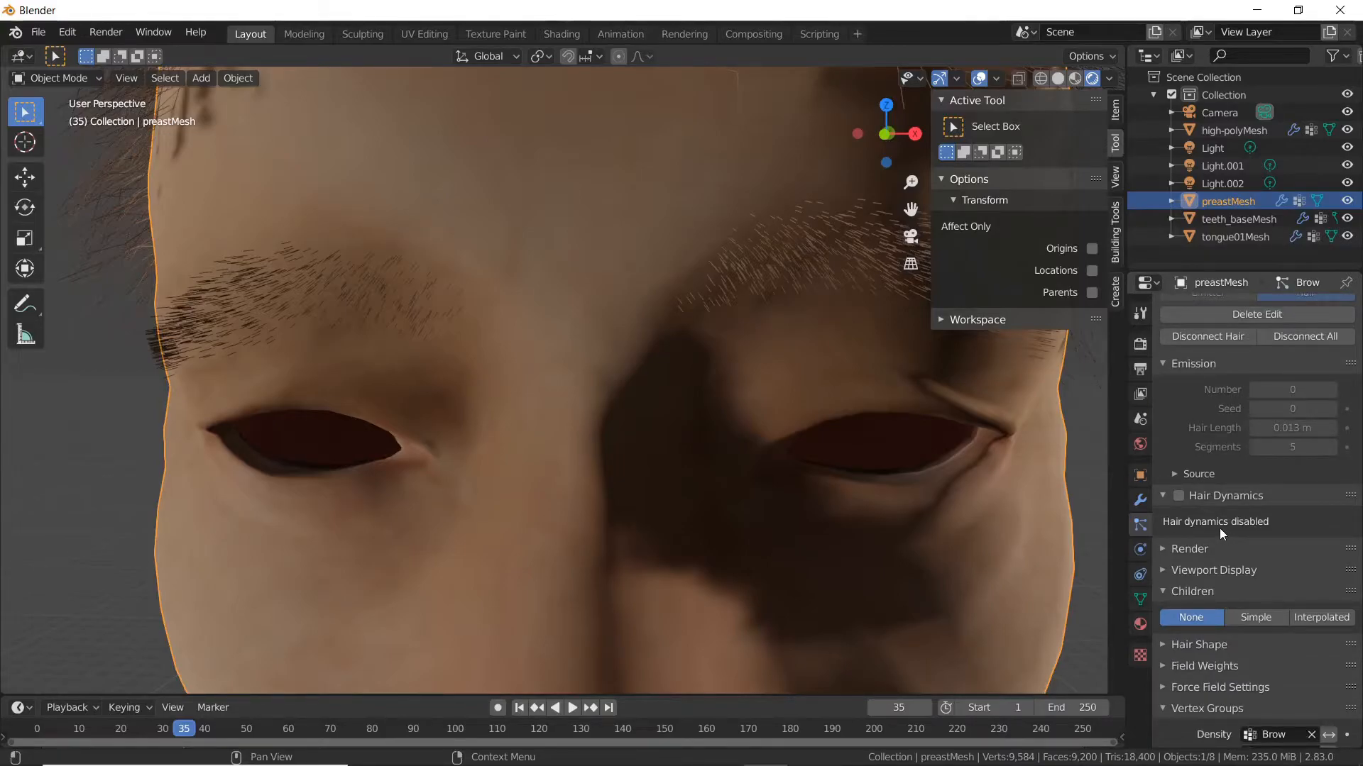
click(1178, 496)
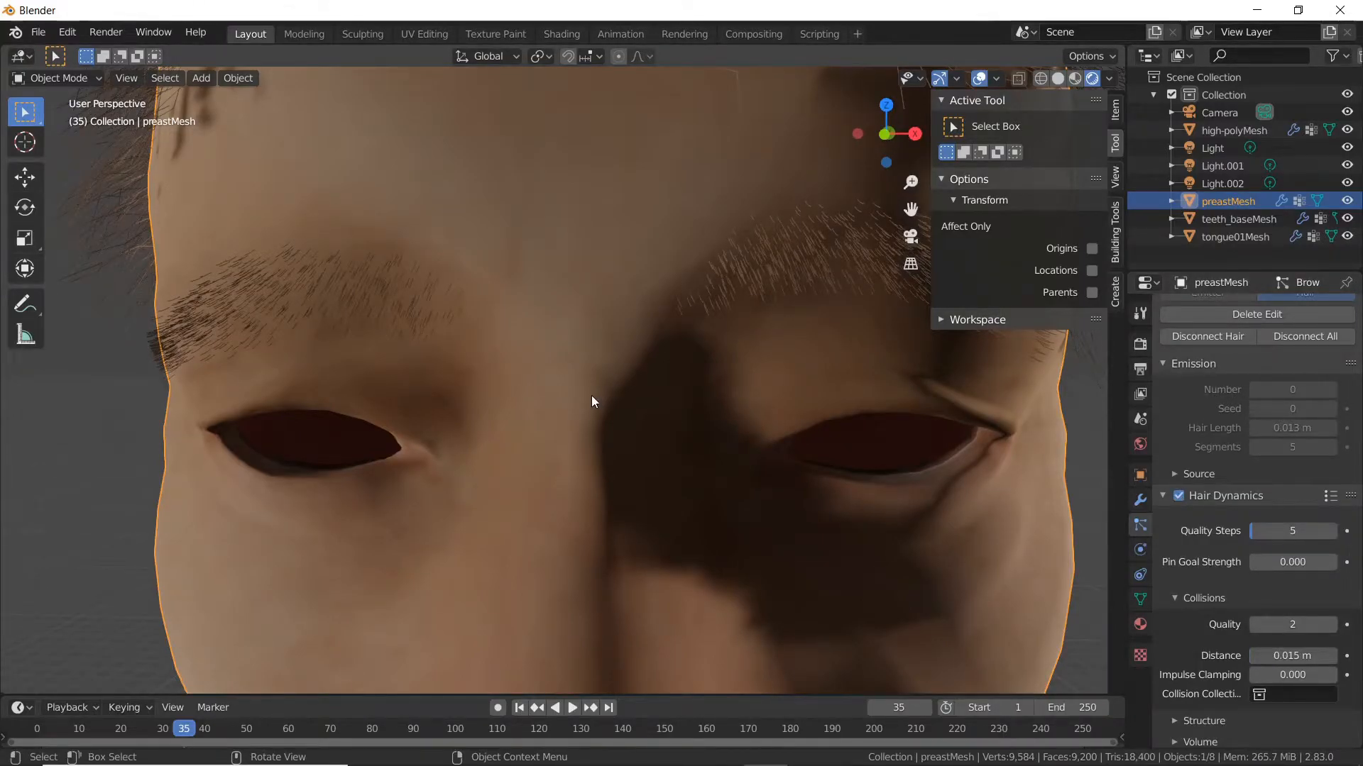
key(space)
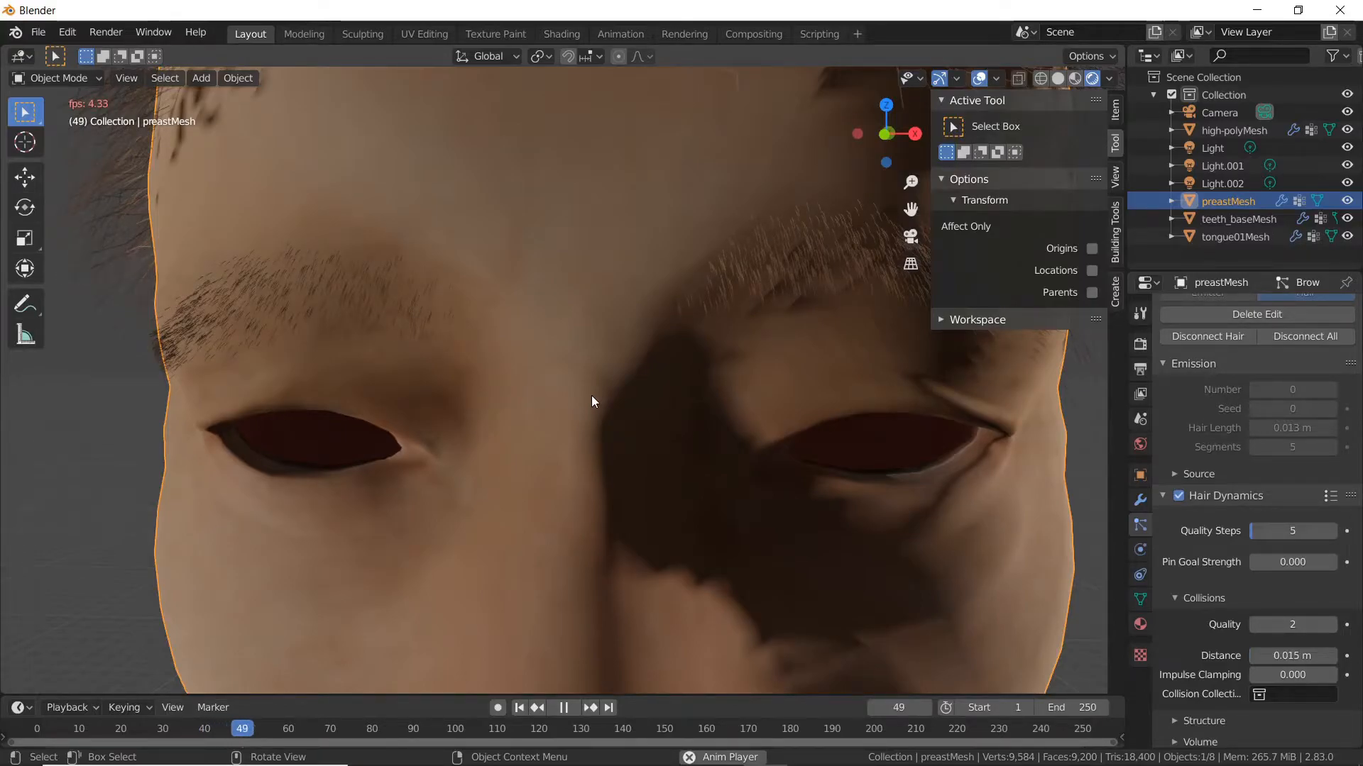
key(space)
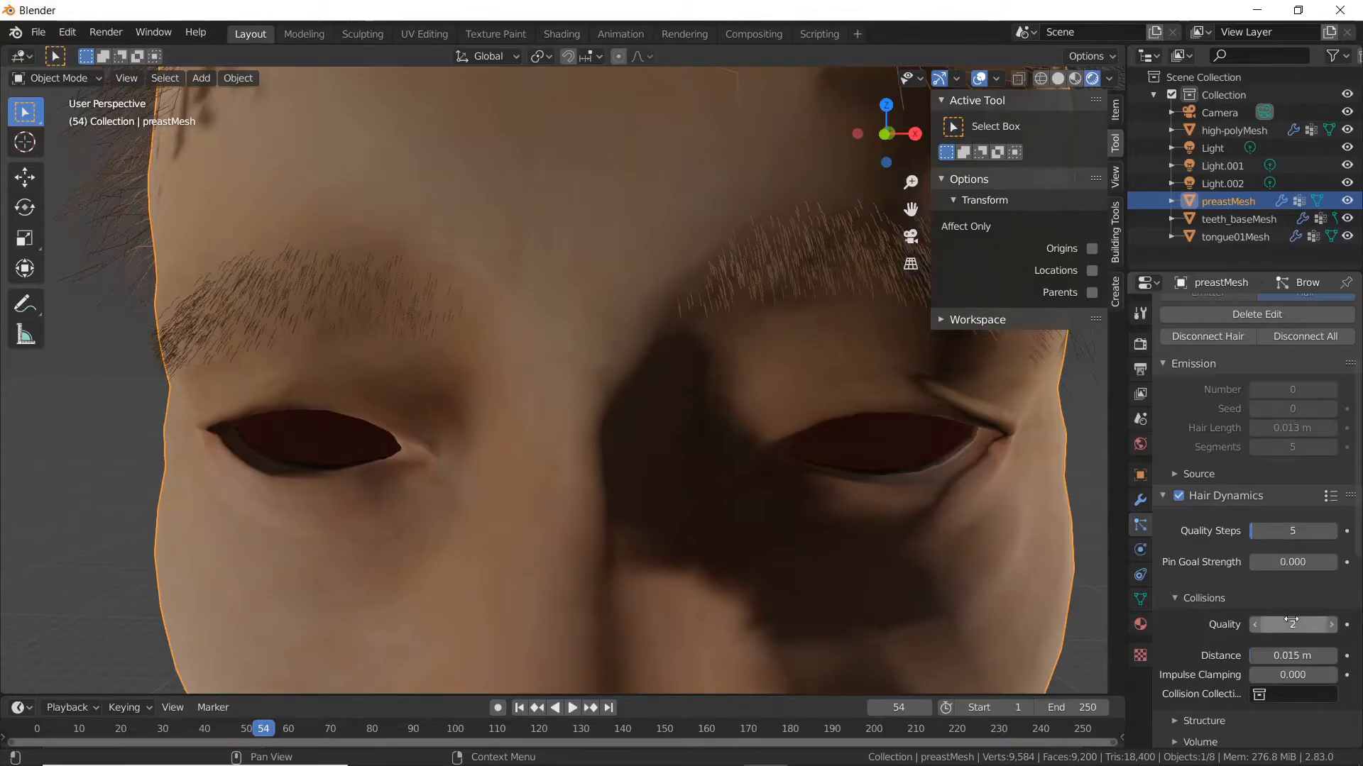
Step: Set the structure stiffness in the Brow system's hair dynamics to 0.300
scroll(1229, 603, down, 2)
scroll(1222, 602, down, 4)
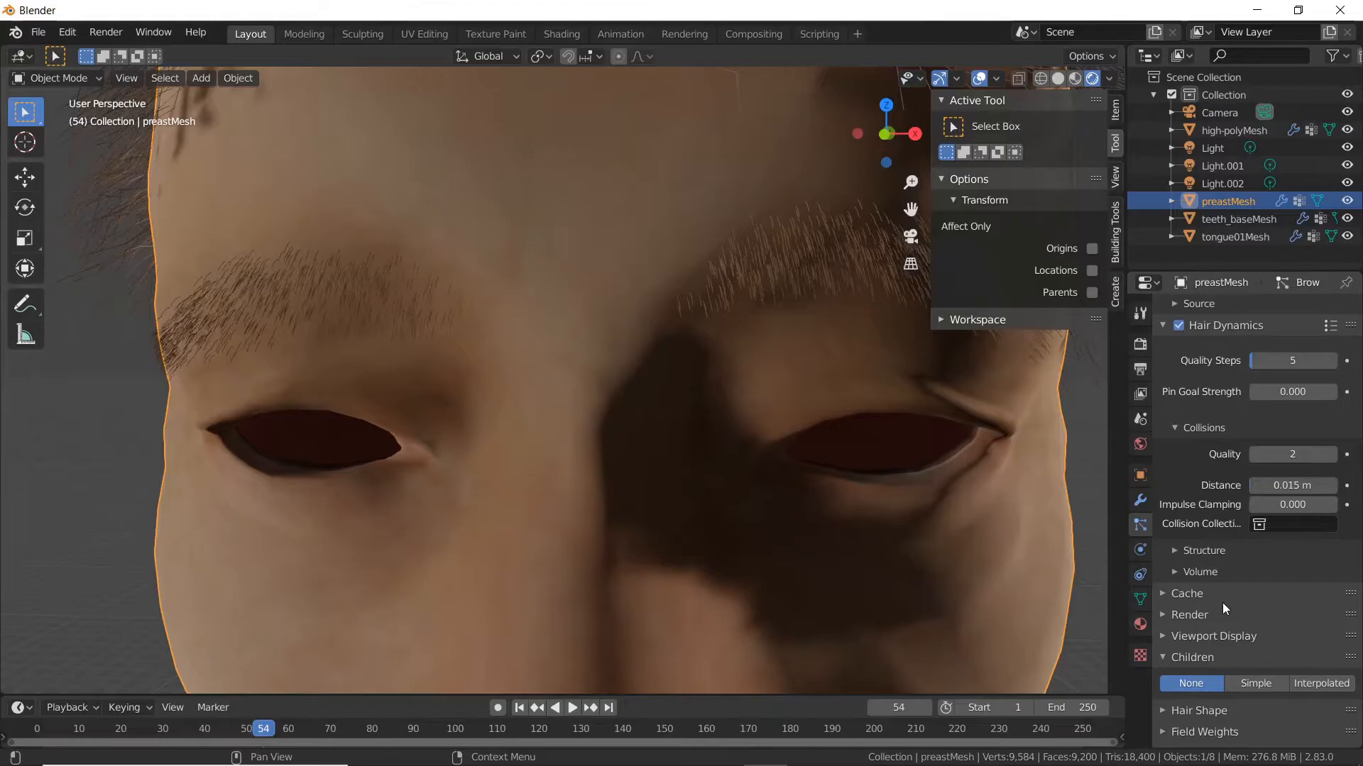
scroll(1222, 603, up, 7)
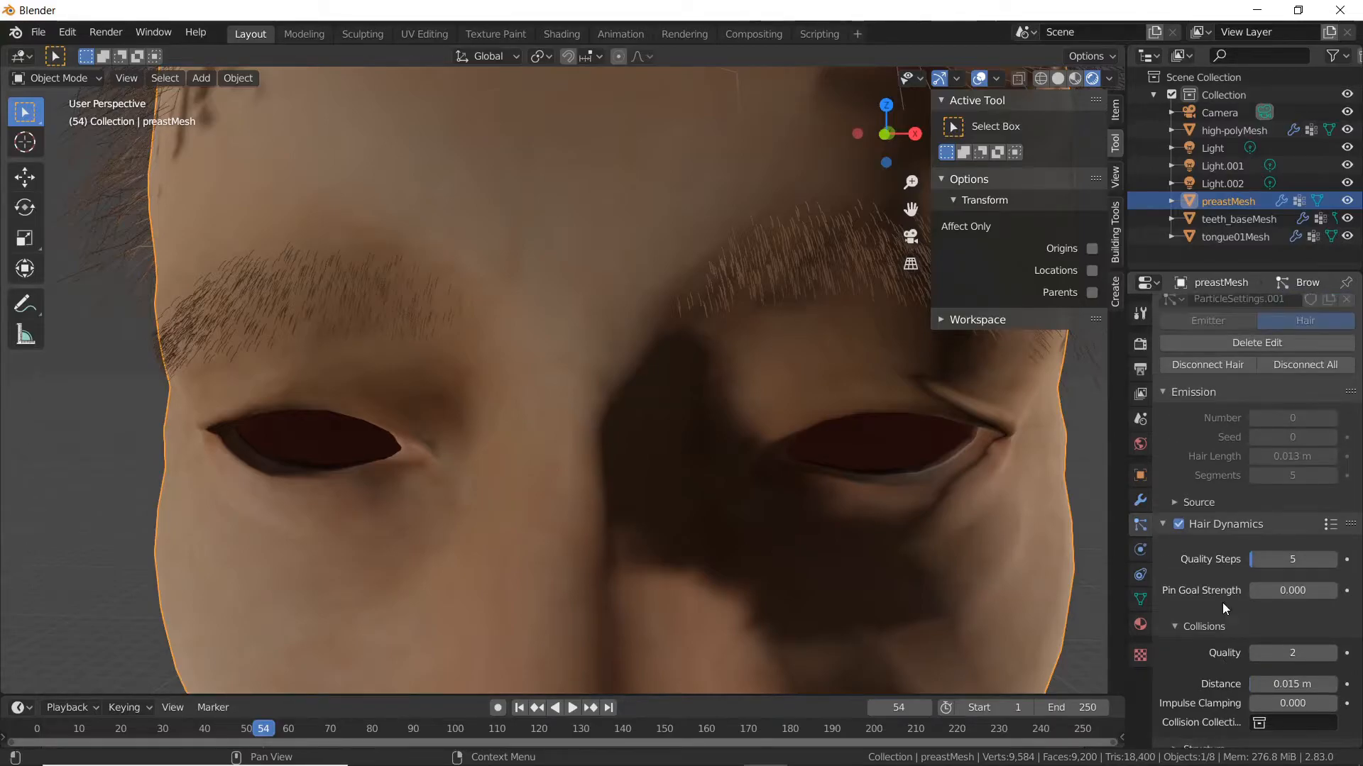
scroll(1221, 602, up, 2)
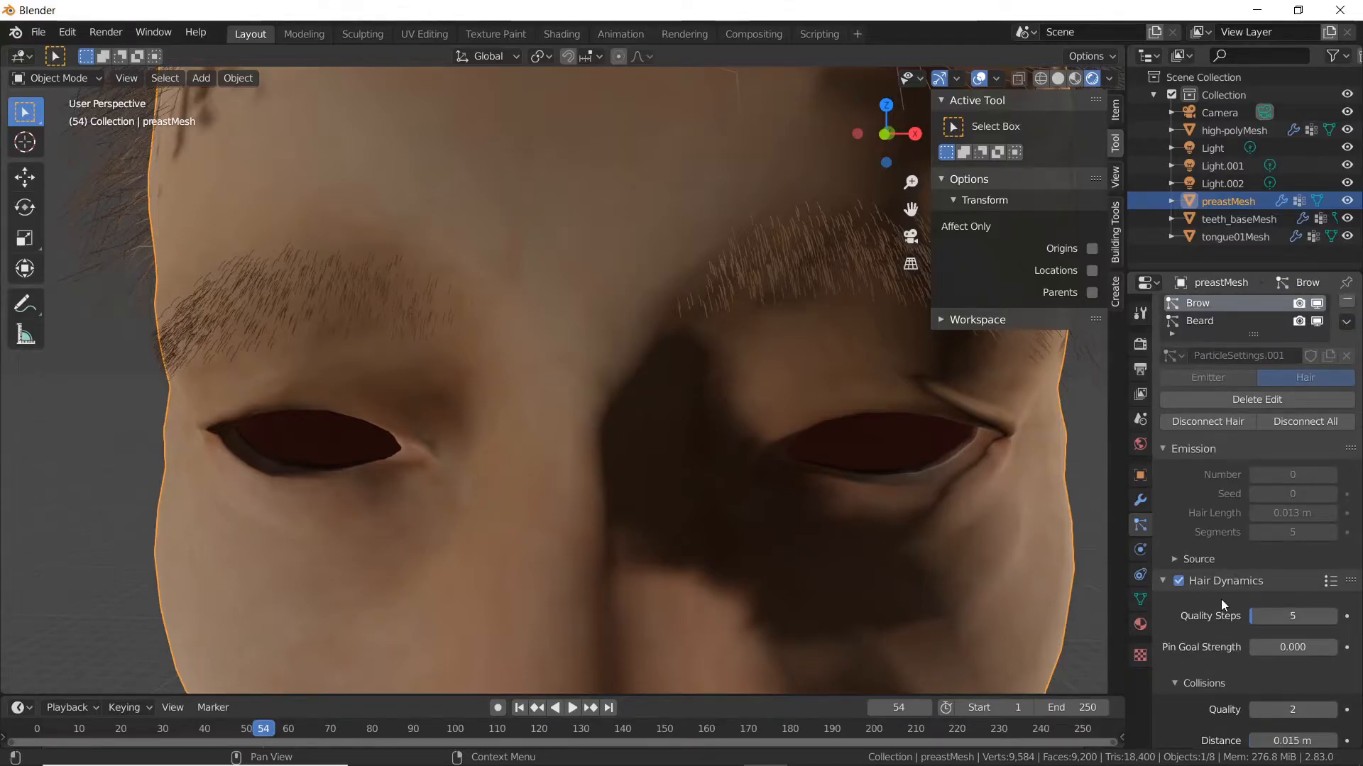
scroll(1220, 599, up, 1)
scroll(1220, 599, down, 1)
scroll(1221, 599, down, 4)
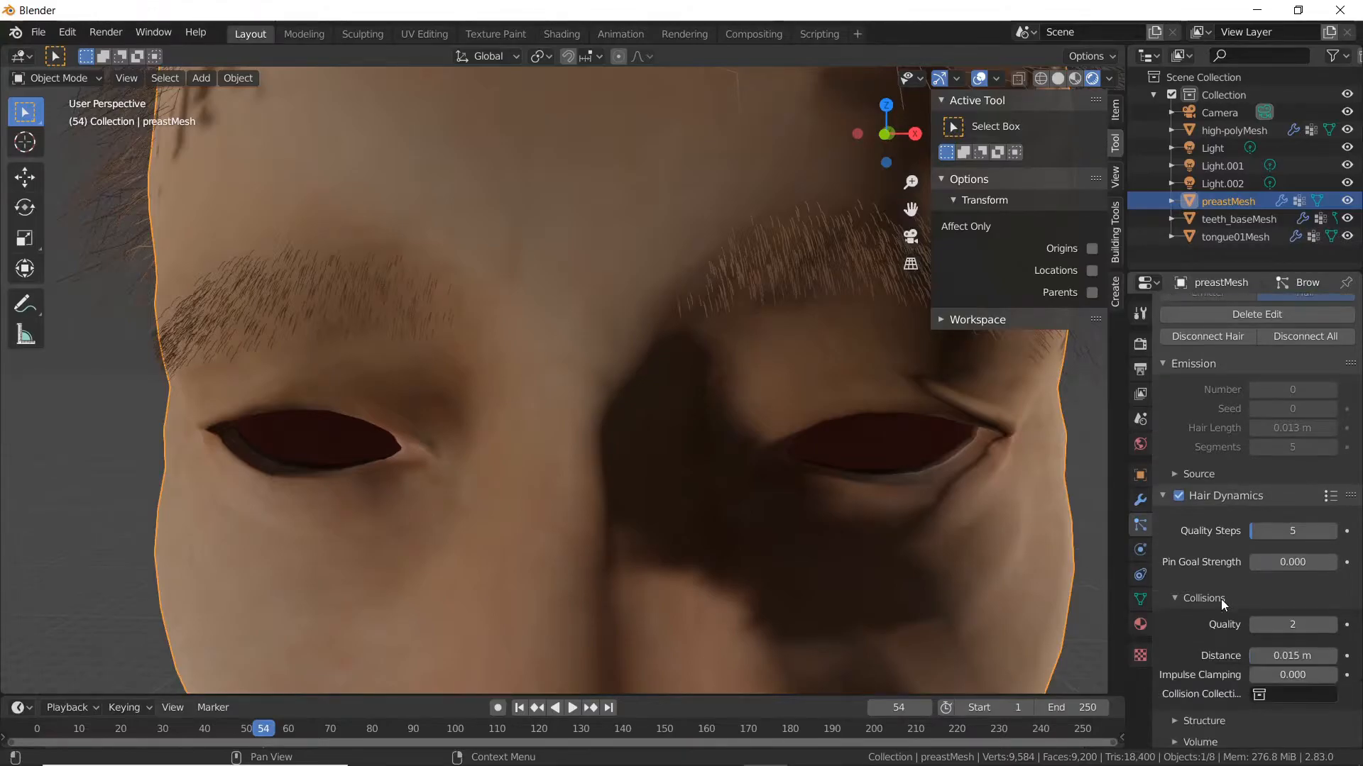
scroll(1221, 599, down, 4)
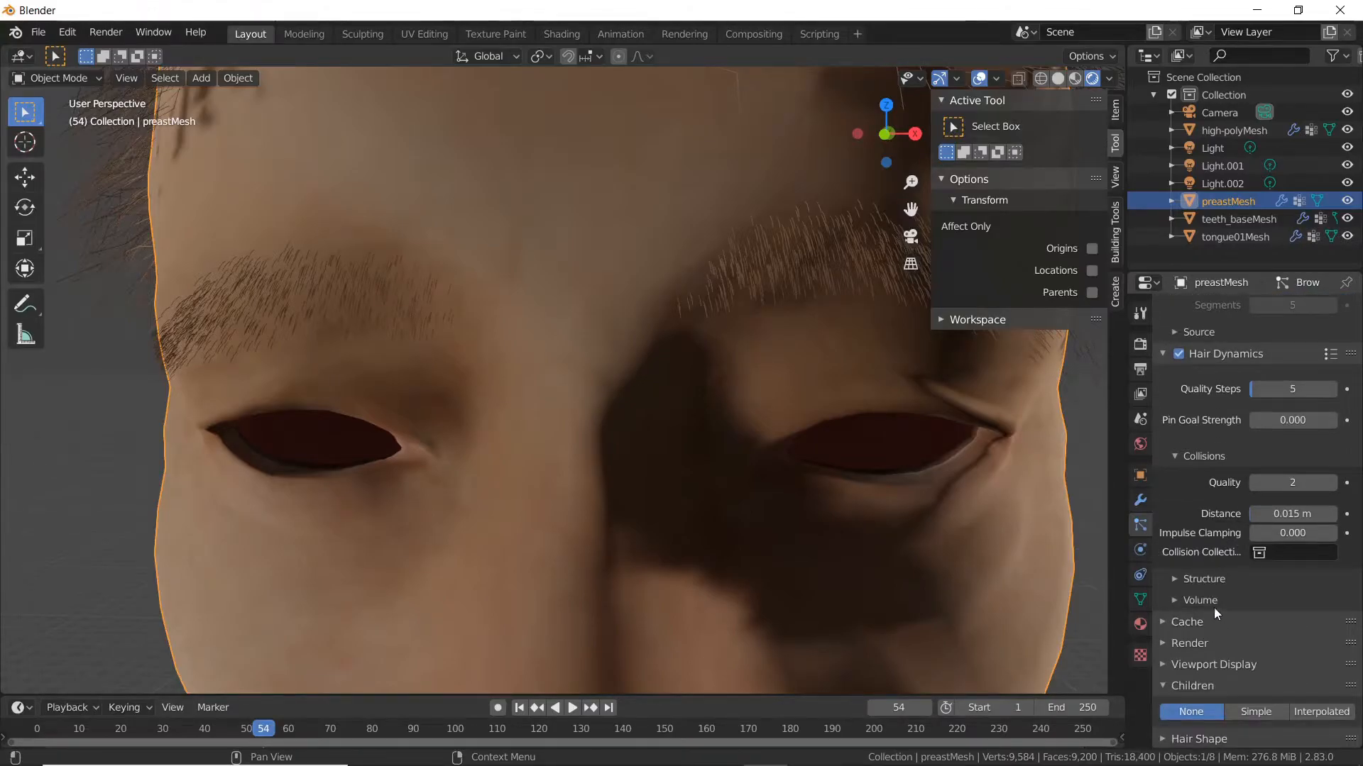
click(1174, 580)
scroll(1175, 578, down, 2)
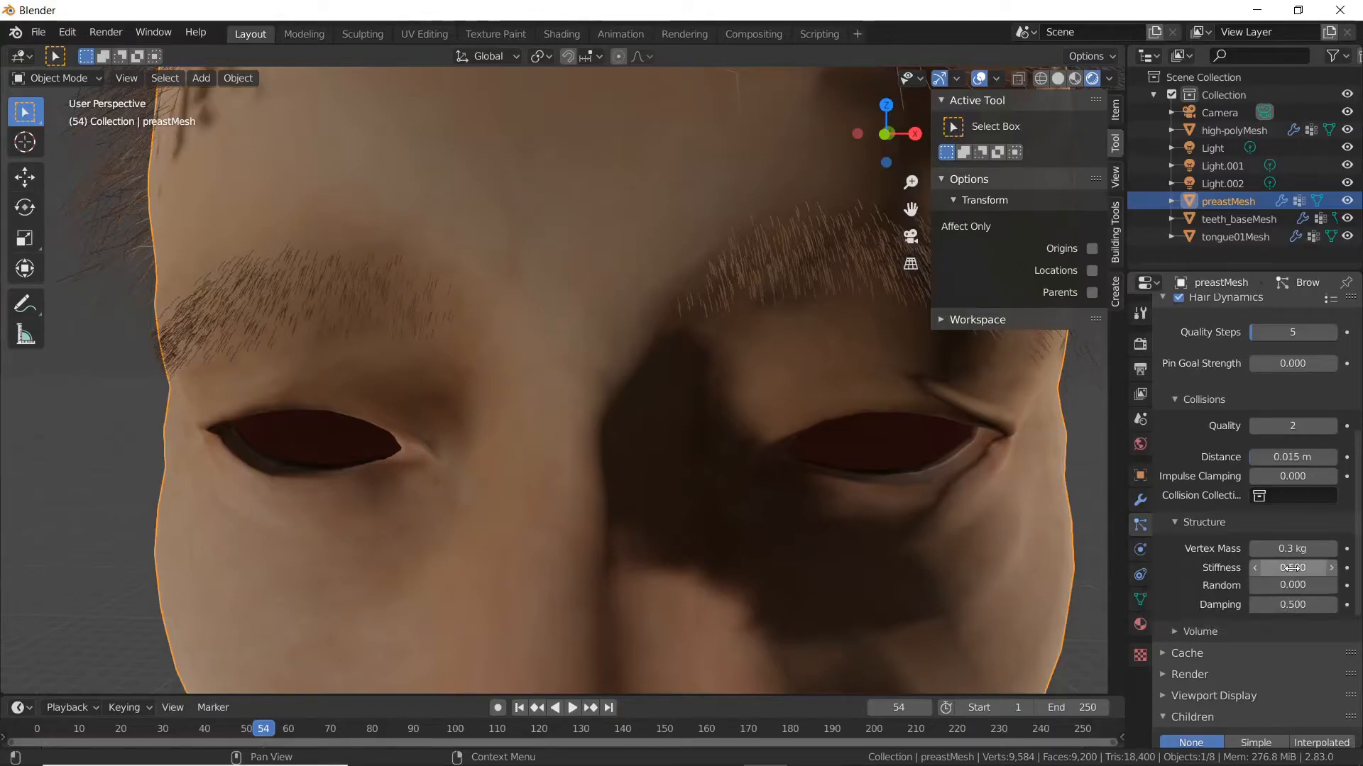
click(1259, 568)
click(1259, 568)
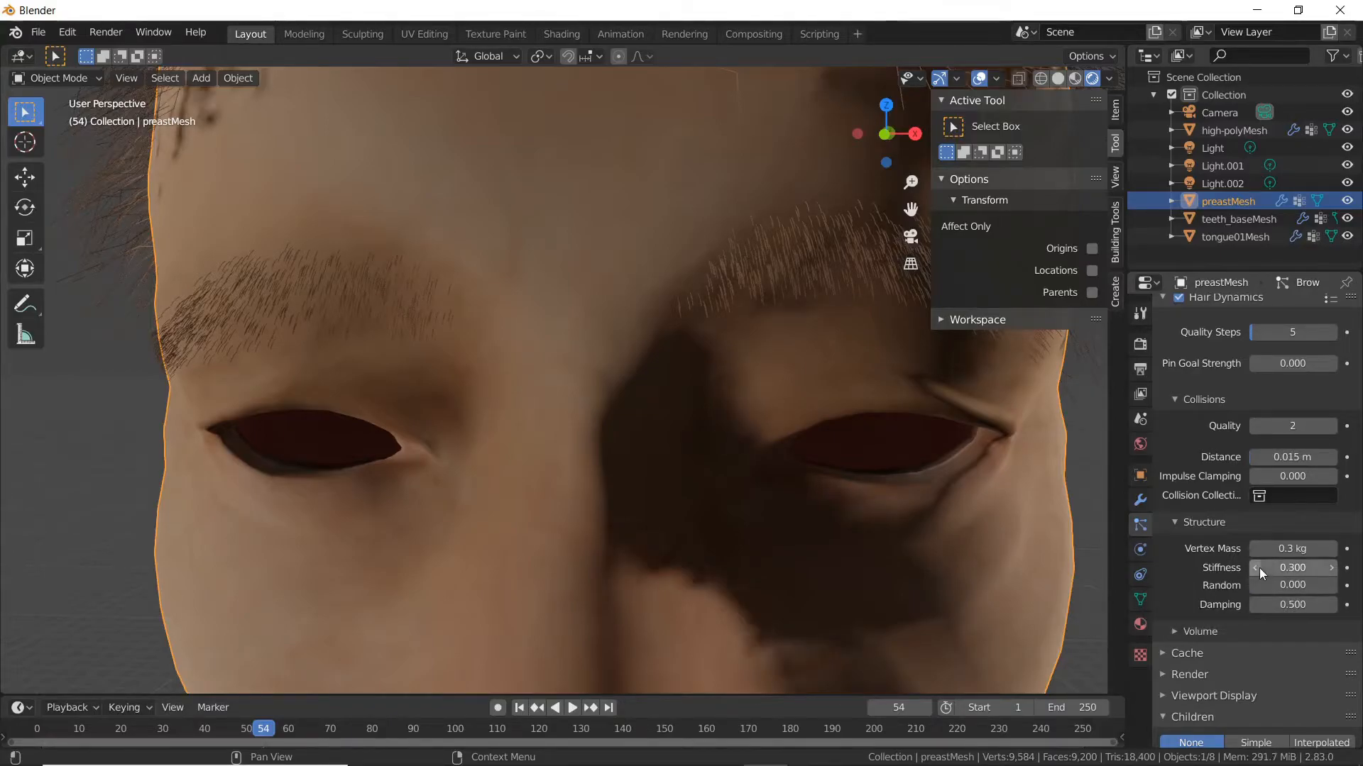
Step: Play the hair simulation briefly, then examine the brows and beard in a test render and from several angles
key(space)
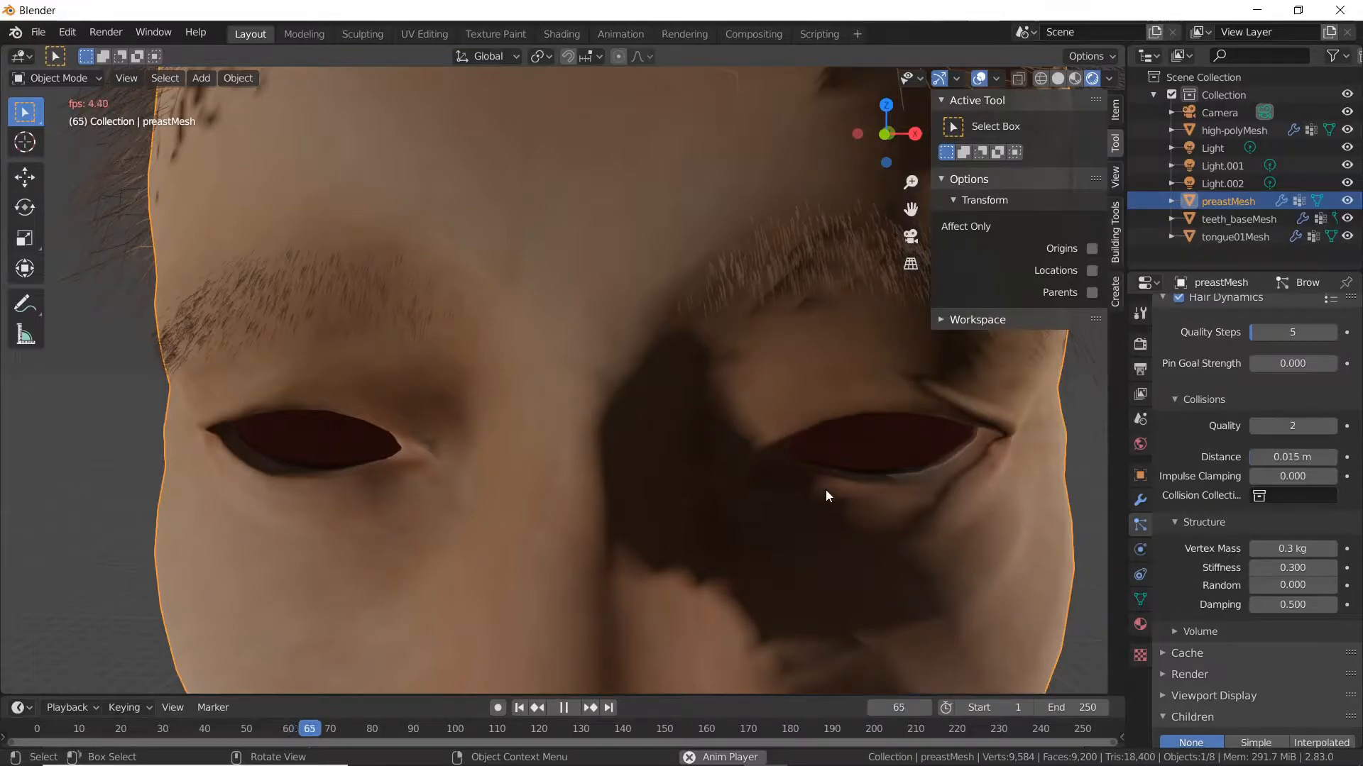
key(space)
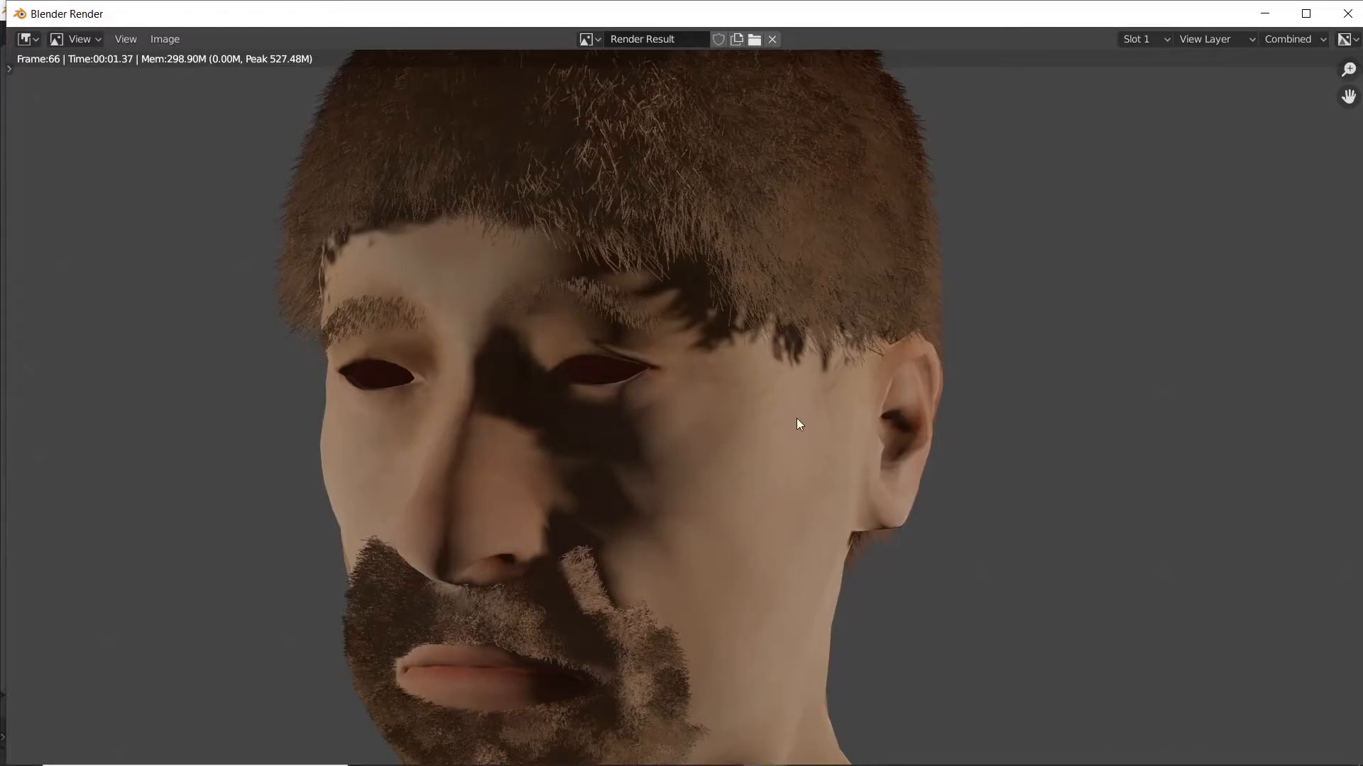
key(Escape)
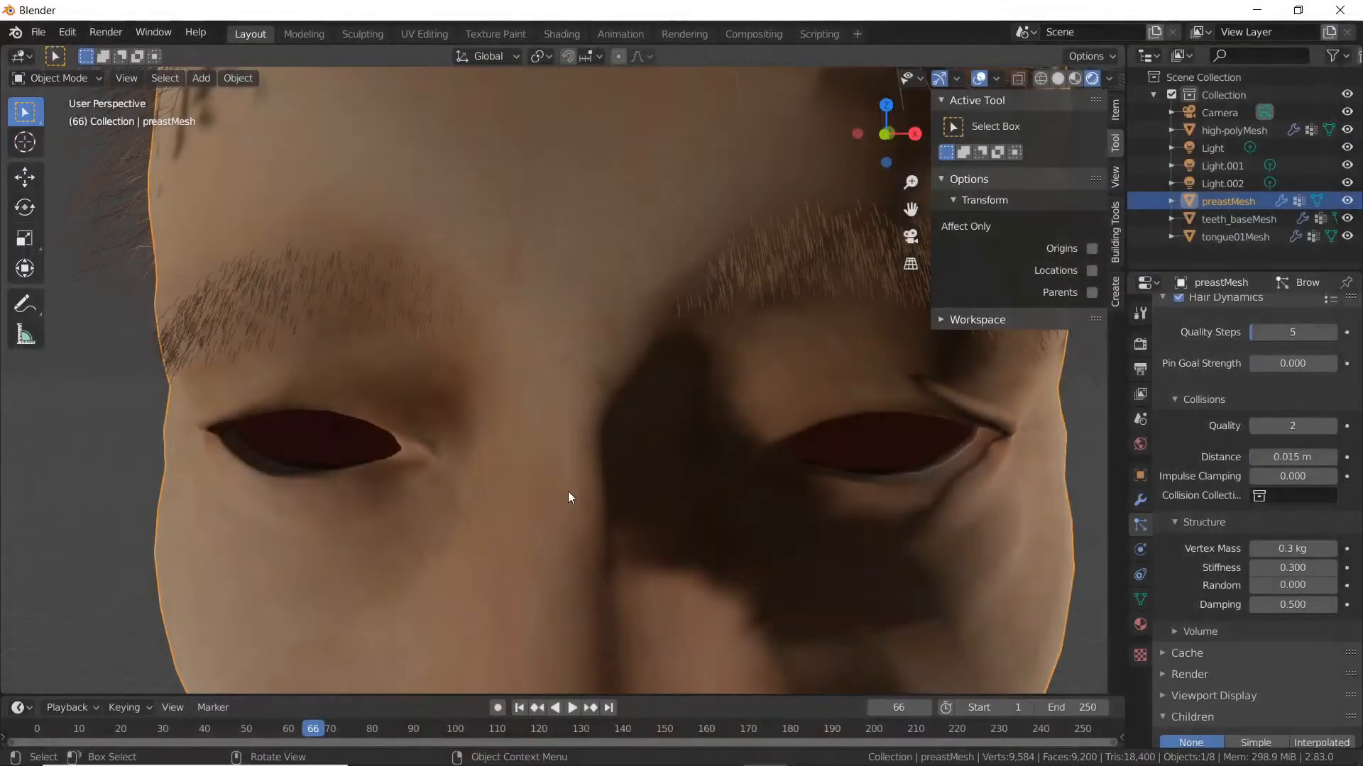
scroll(567, 491, down, 5)
middle_drag(554, 524, 695, 457)
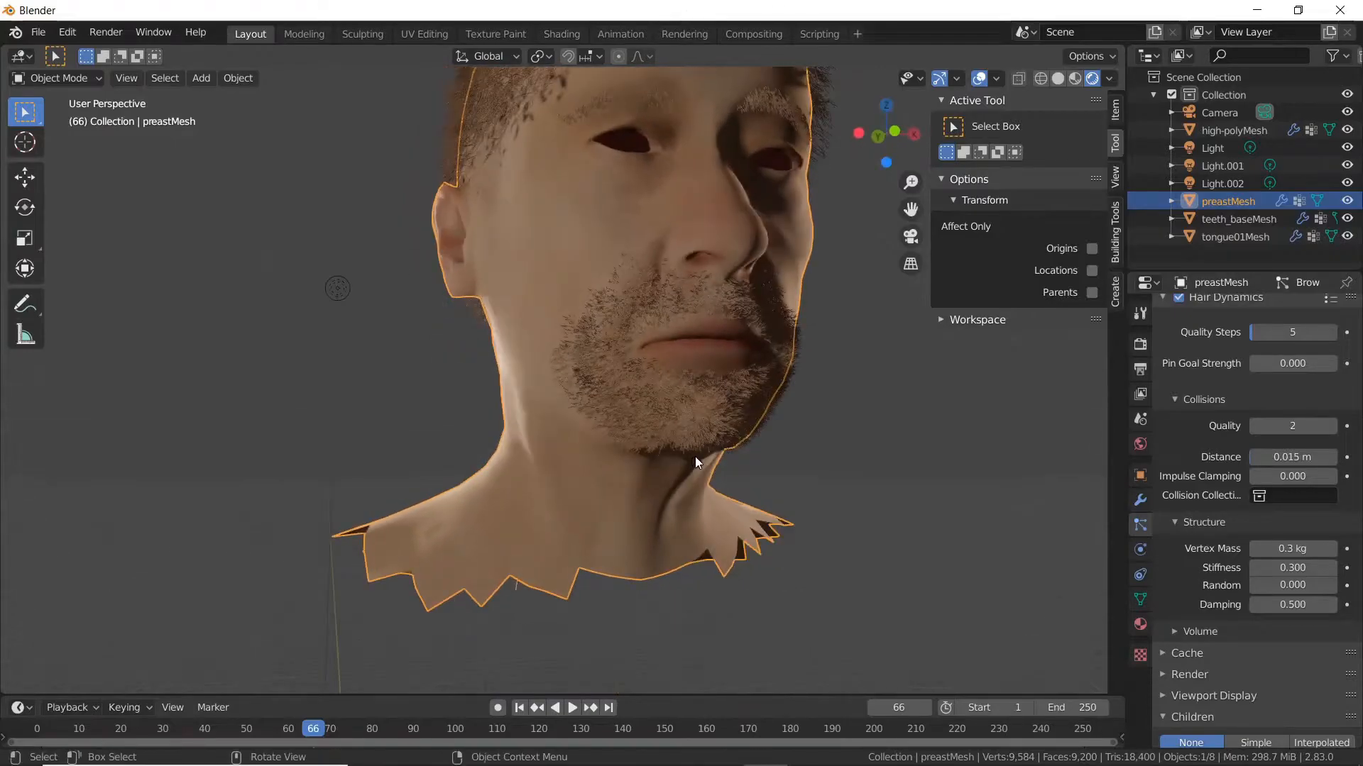
scroll(696, 457, up, 2)
middle_drag(777, 419, 687, 431)
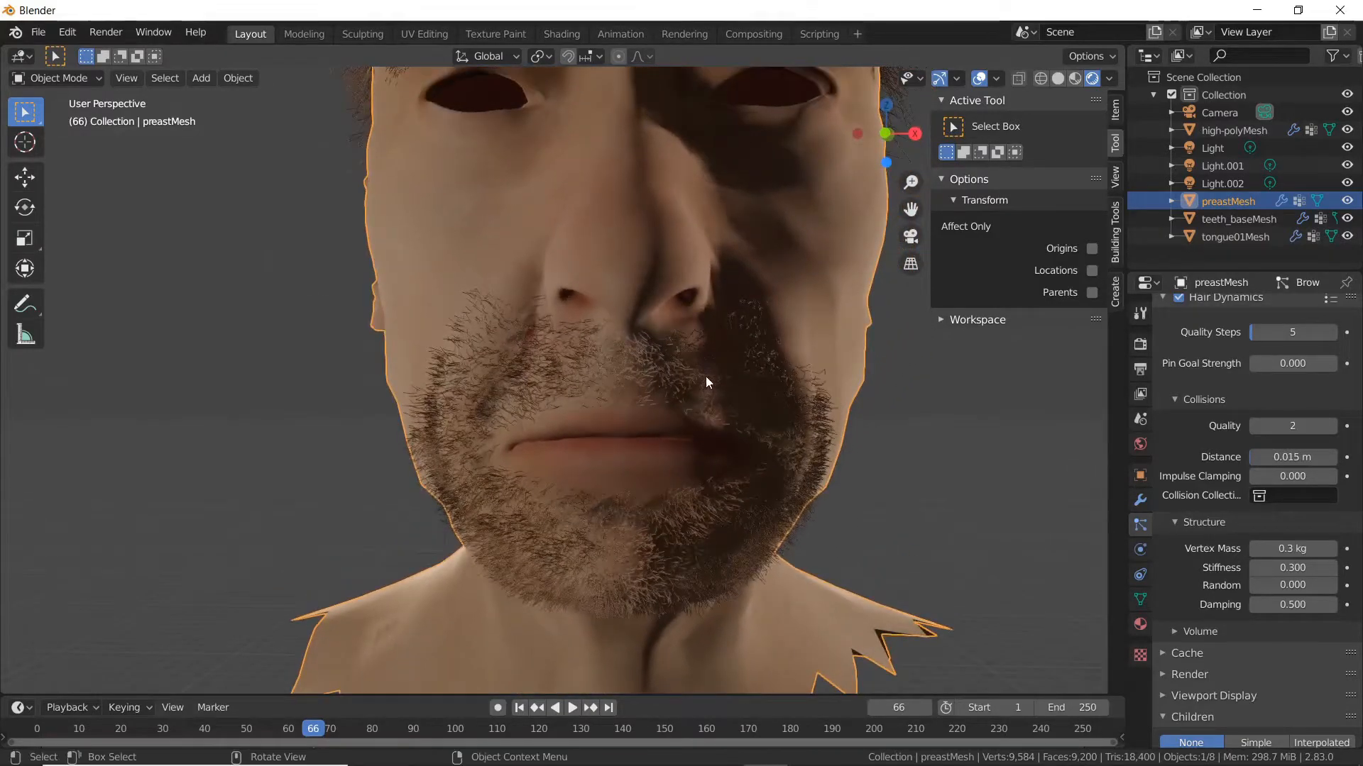
scroll(705, 376, down, 1)
shift+middle_drag(713, 351, 702, 405)
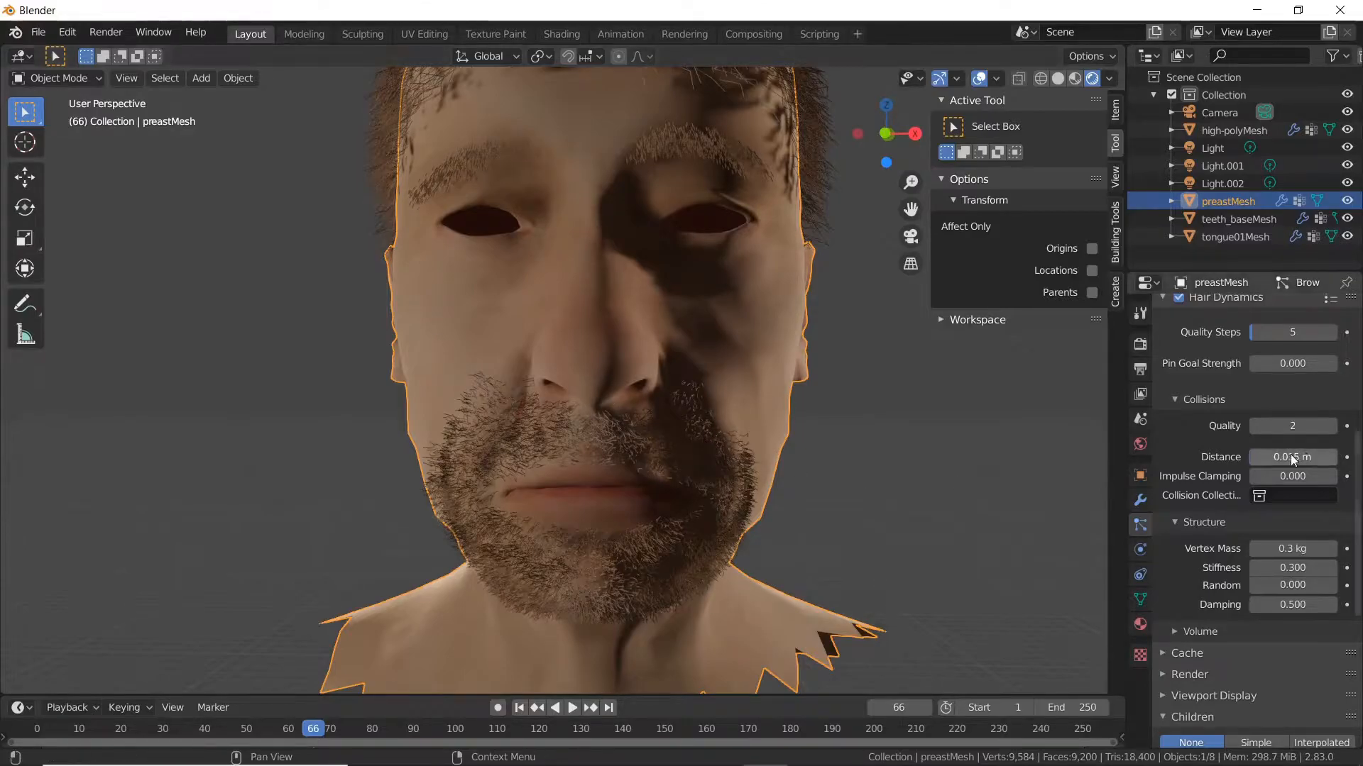
Step: Put the Beard particle system into Particle Edit mode and trim its hairs along the shadowed cheek with the Cut brush
scroll(1270, 457, up, 8)
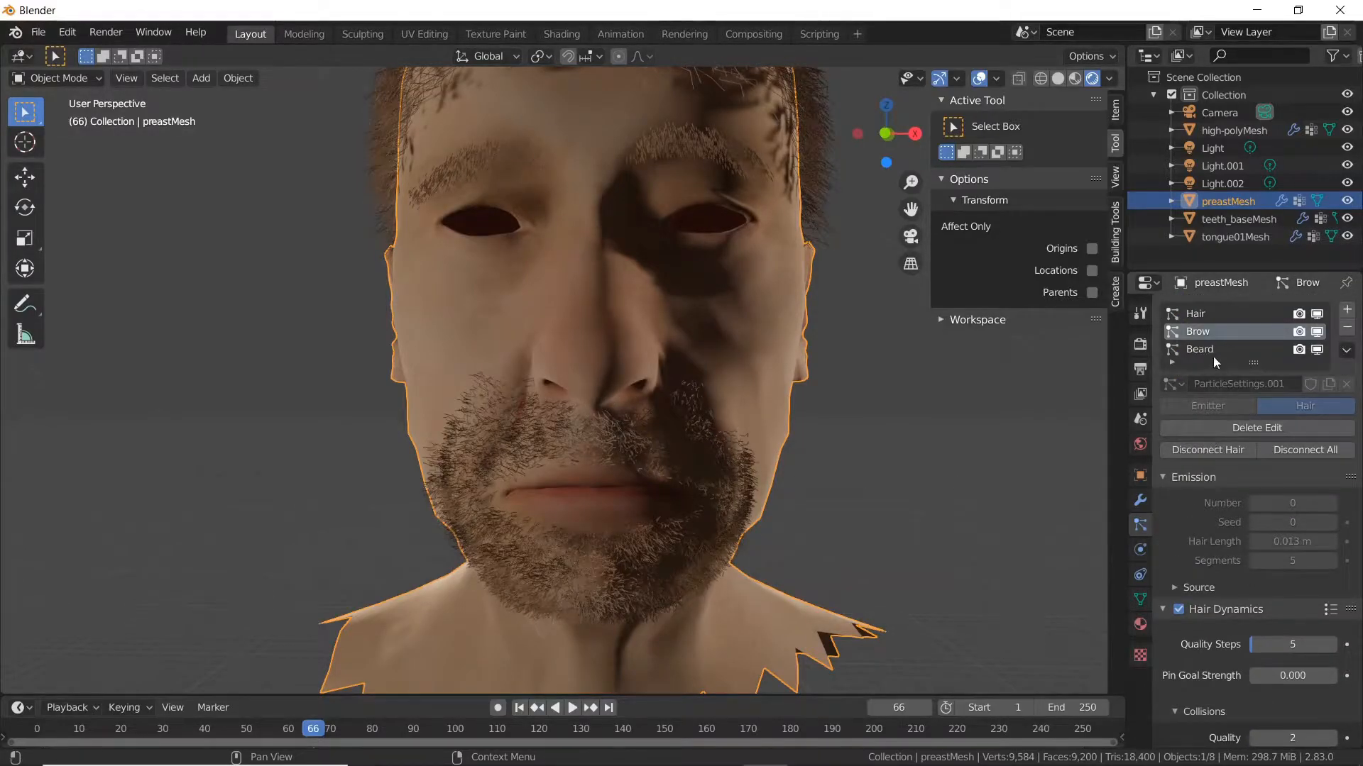
click(1213, 352)
key(ctrl+Tab)
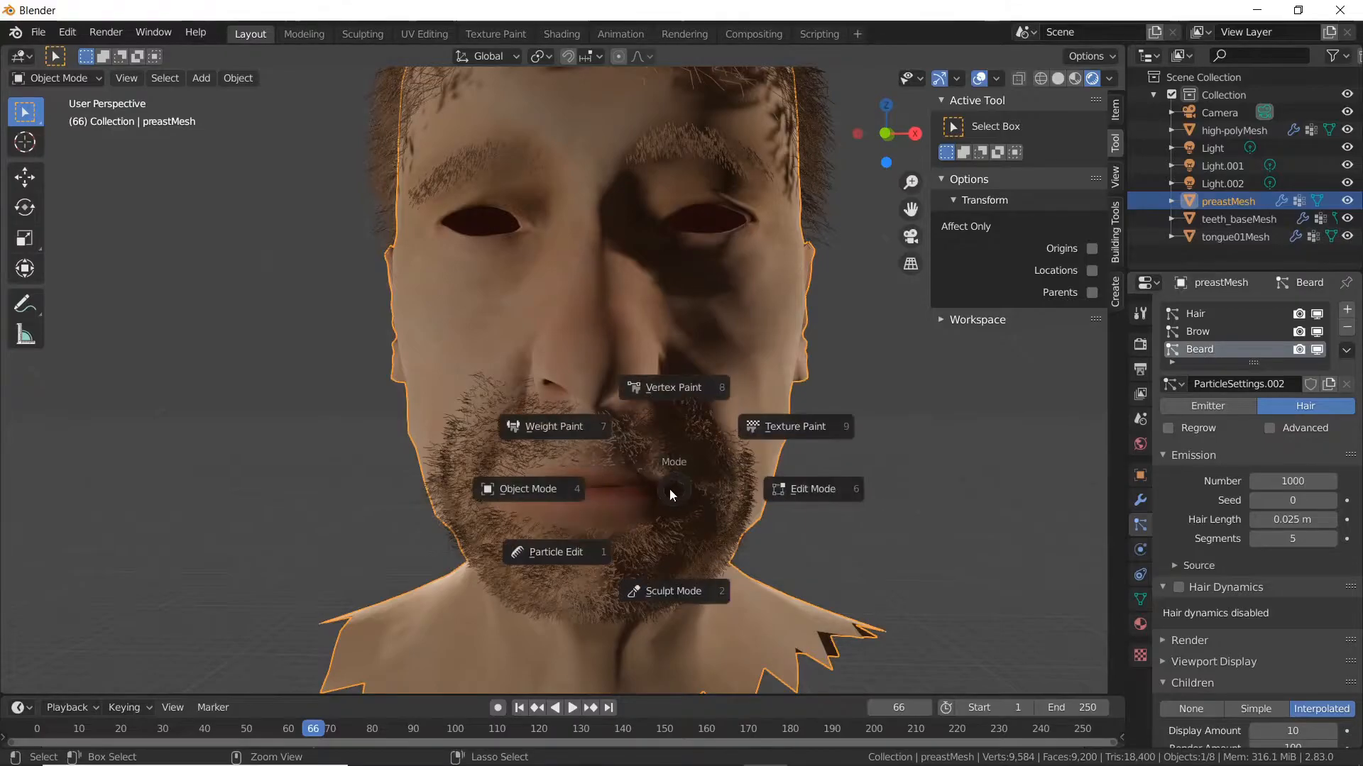
click(562, 552)
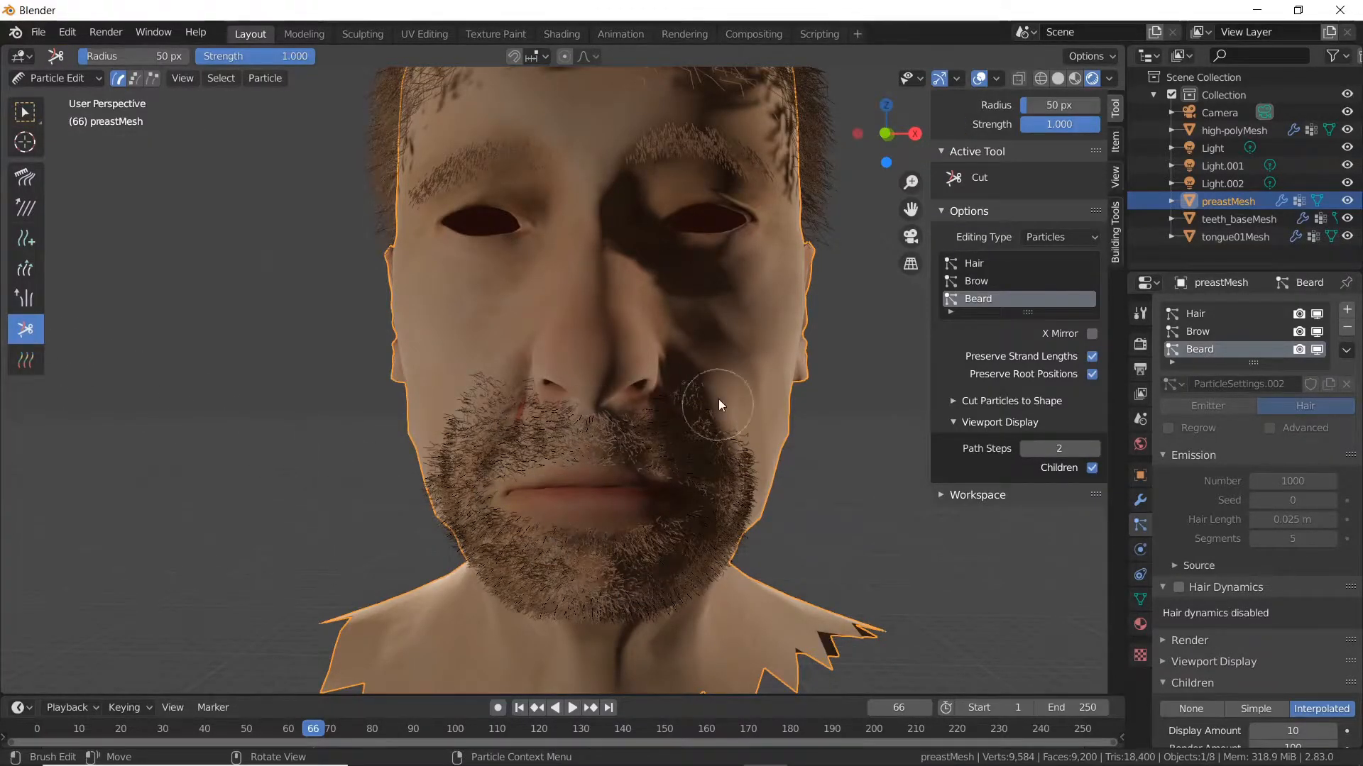
mouse_move(693, 365)
mouse_down()
mouse_move(718, 398)
mouse_move(681, 377)
mouse_move(755, 432)
mouse_move(758, 544)
mouse_up()
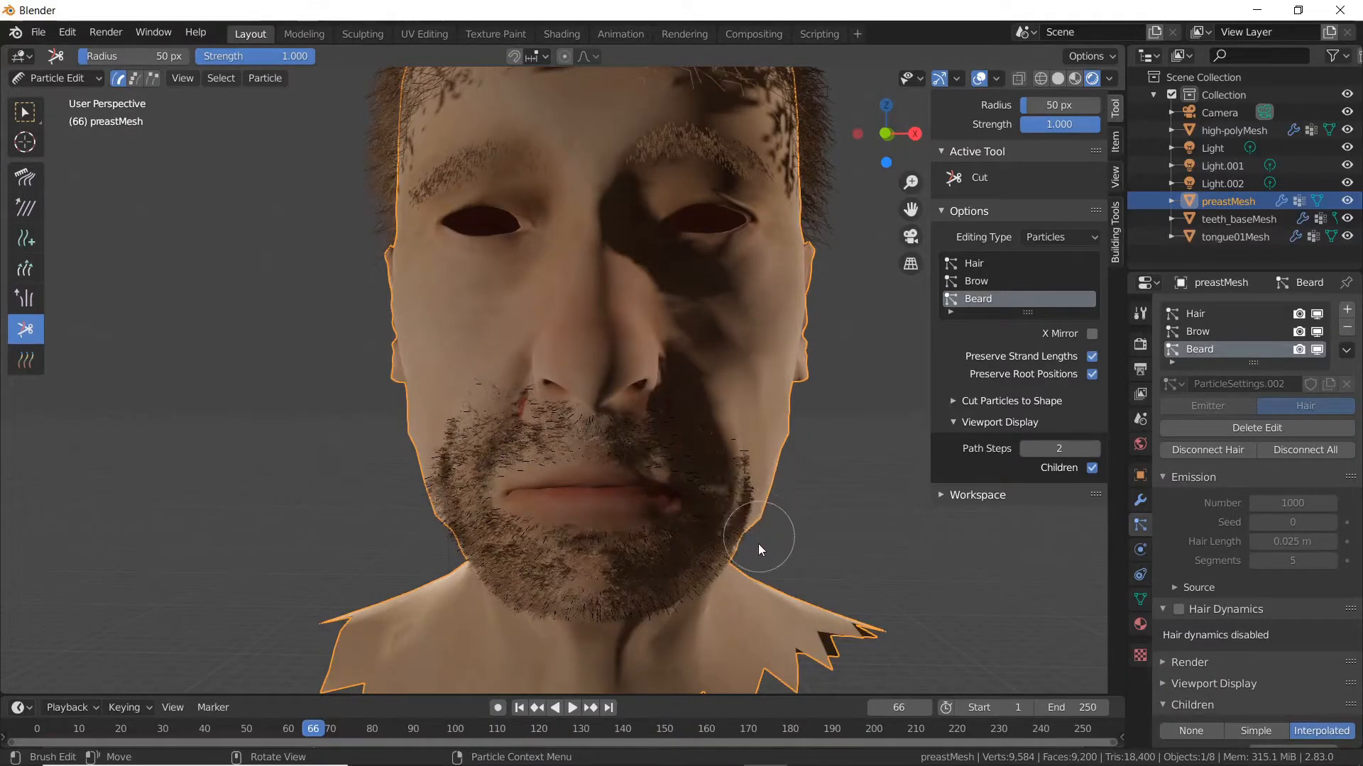
mouse_move(748, 460)
mouse_down()
mouse_move(748, 445)
mouse_move(751, 554)
mouse_up()
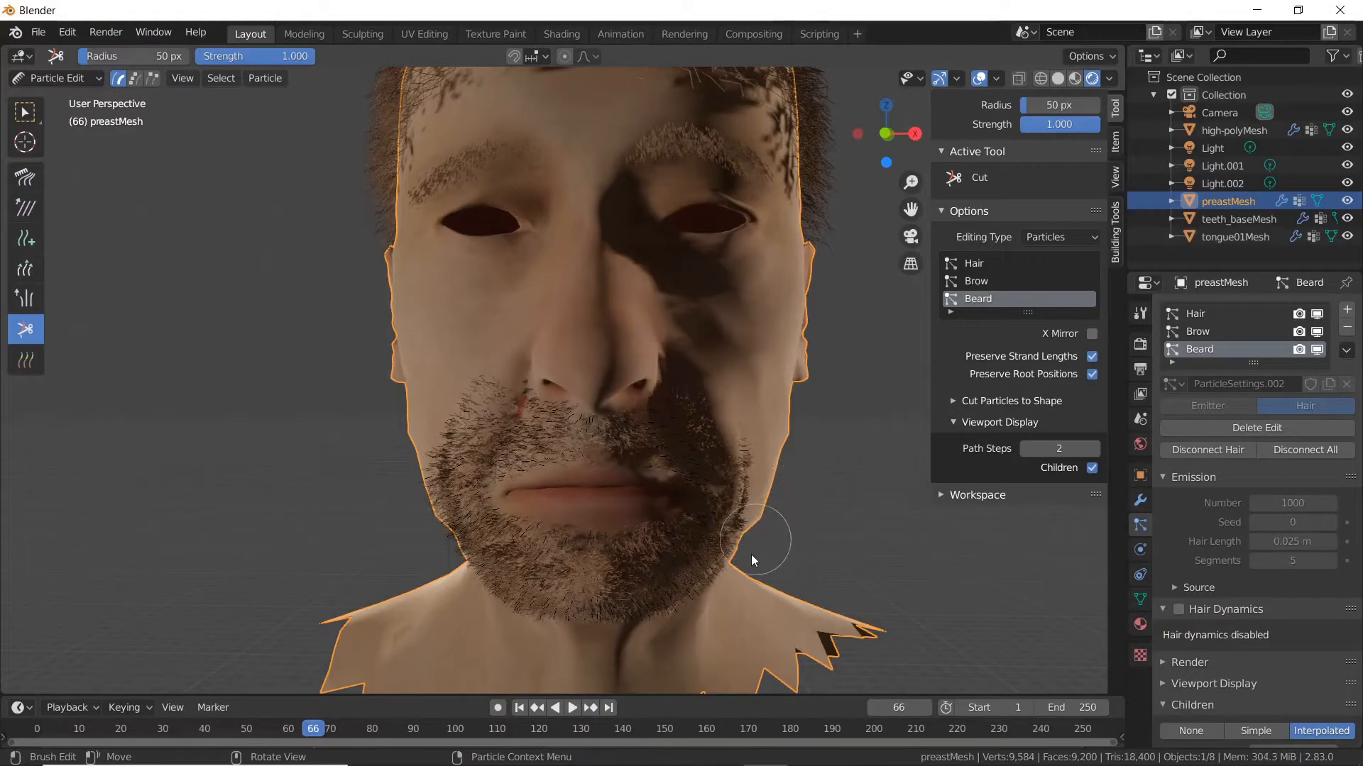
Step: Trim the beard on the opposite cheek, jawline and beside the nose with the Cut brush, and return the mesh to Object Mode
mouse_move(518, 339)
mouse_down()
mouse_move(441, 419)
mouse_move(431, 501)
mouse_move(461, 402)
mouse_move(437, 463)
mouse_move(445, 433)
mouse_up()
middle_drag(378, 415, 441, 411)
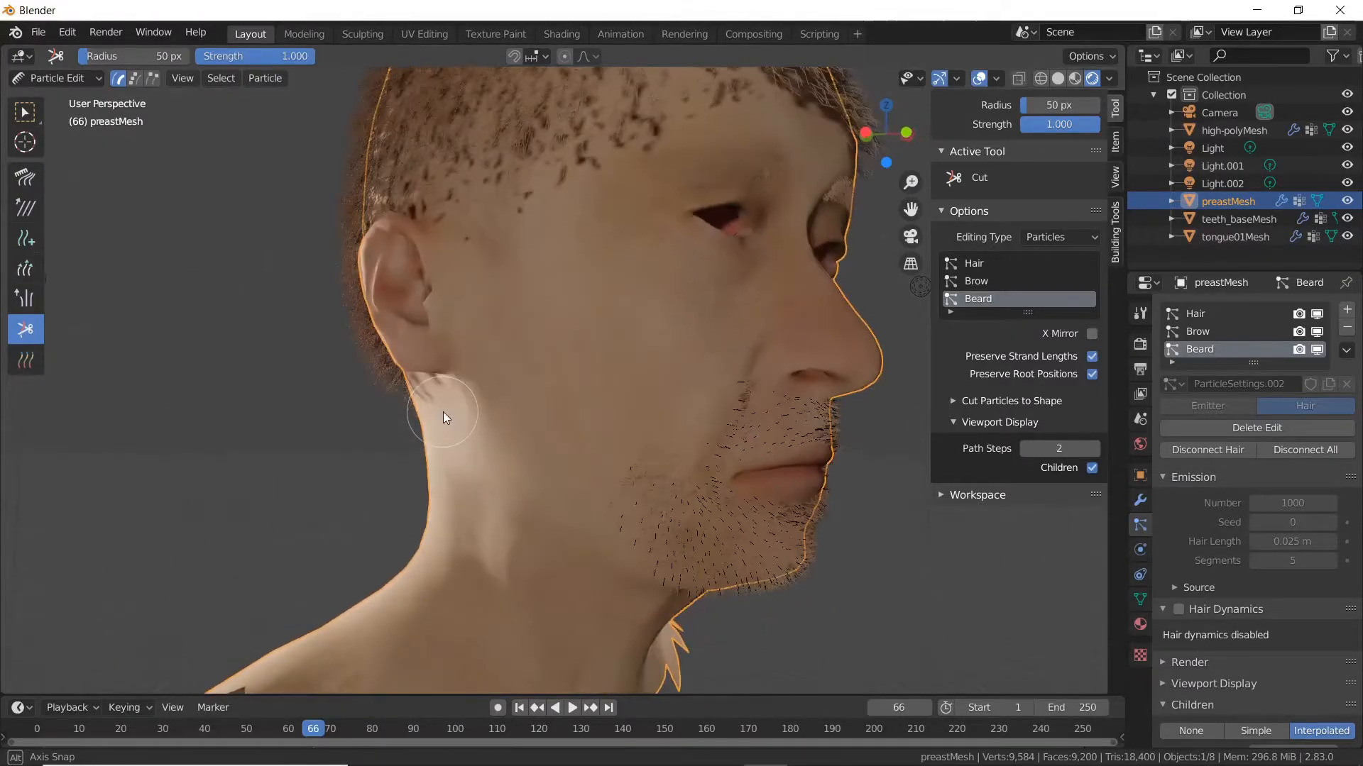
mouse_move(704, 381)
mouse_down()
mouse_move(645, 497)
mouse_move(650, 534)
mouse_move(632, 494)
mouse_move(652, 547)
mouse_move(623, 497)
mouse_move(680, 573)
mouse_move(730, 597)
mouse_up()
mouse_move(730, 597)
middle_down()
mouse_move(685, 552)
mouse_move(538, 474)
middle_up()
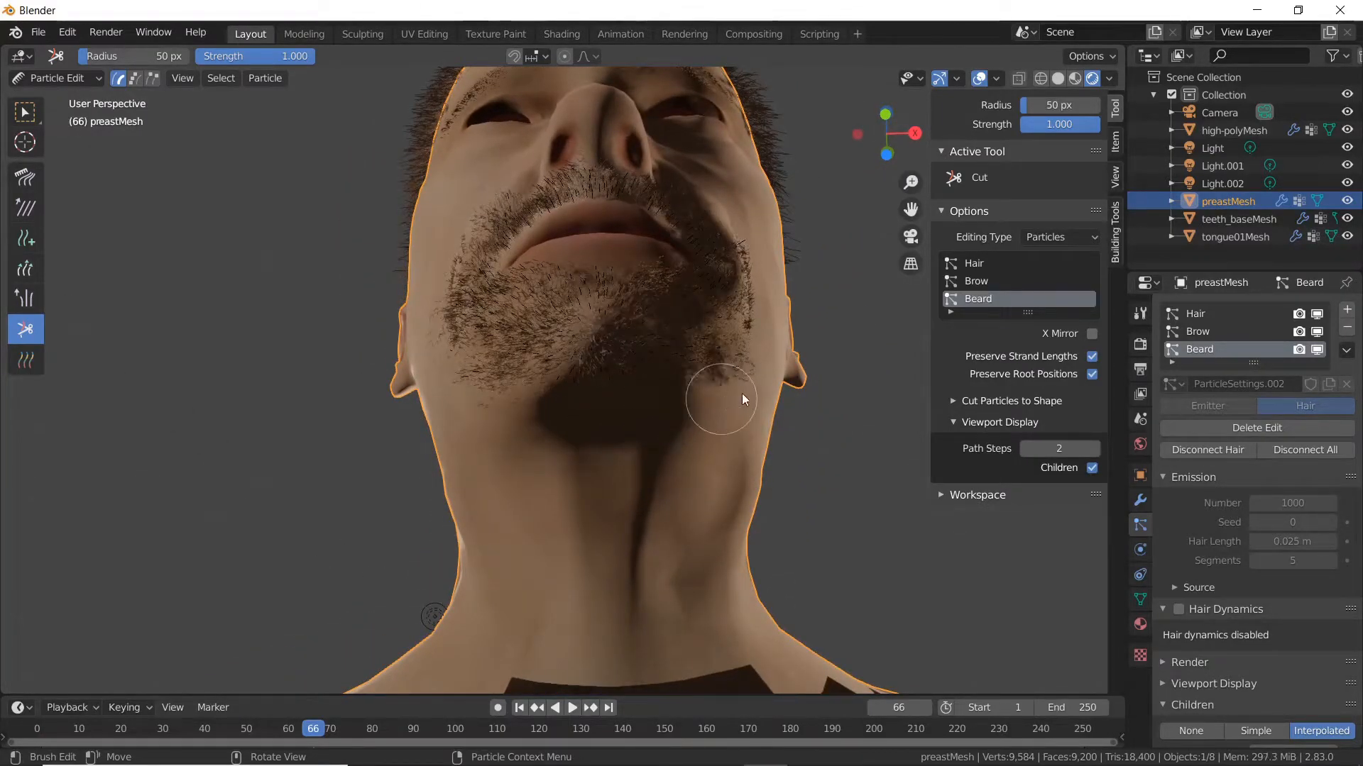
middle_drag(777, 363, 637, 506)
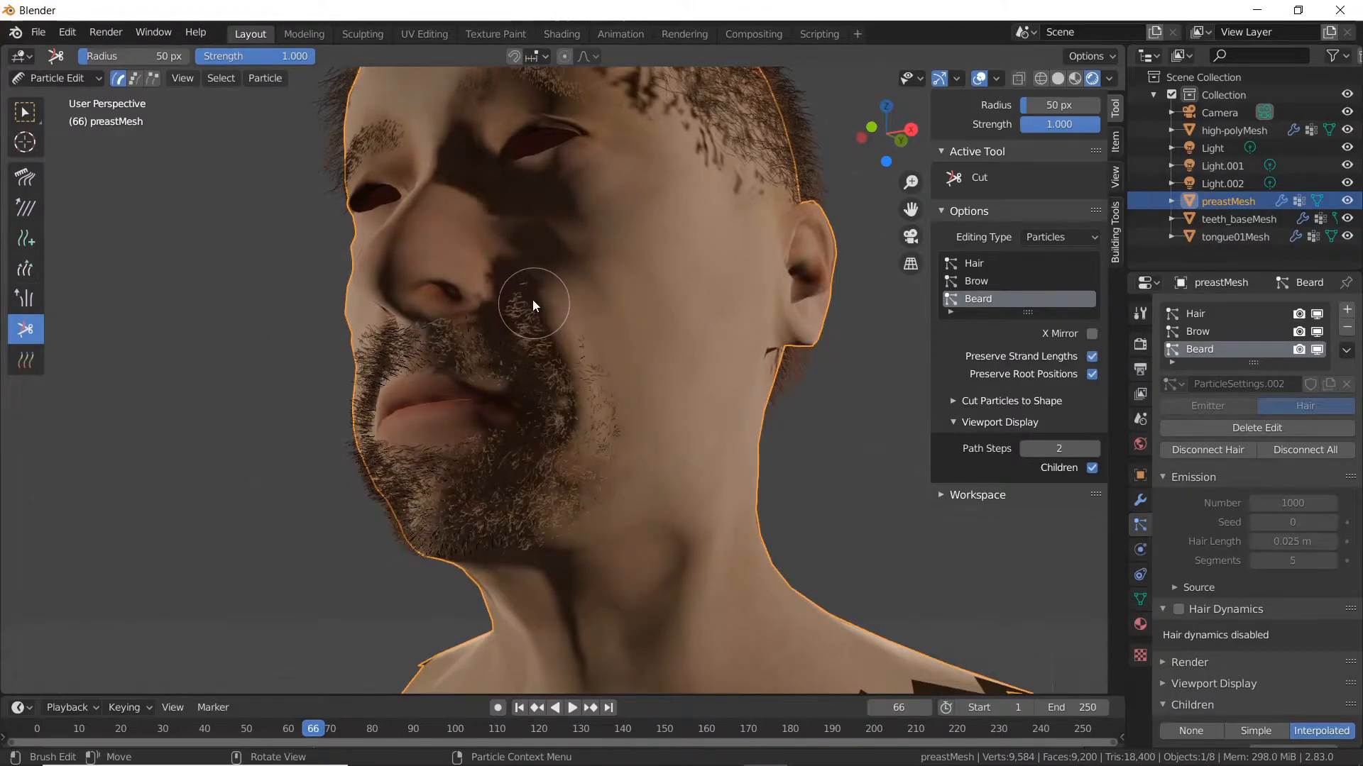
drag(525, 289, 521, 307)
middle_drag(567, 369, 642, 401)
middle_drag(500, 381, 461, 385)
key(ctrl+Tab)
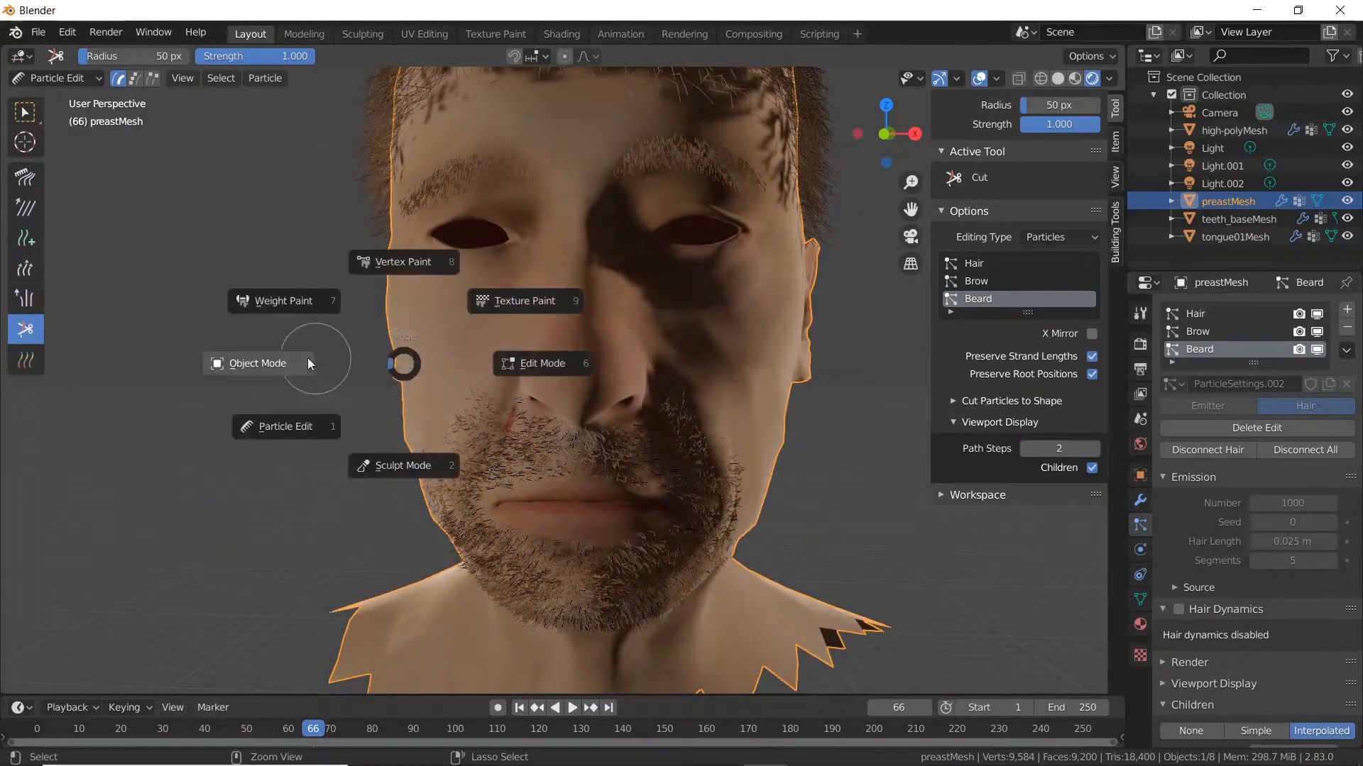
click(277, 362)
Step: Examine the trimmed beard and scalp hair in a test render and from both sides of the head
key(F12)
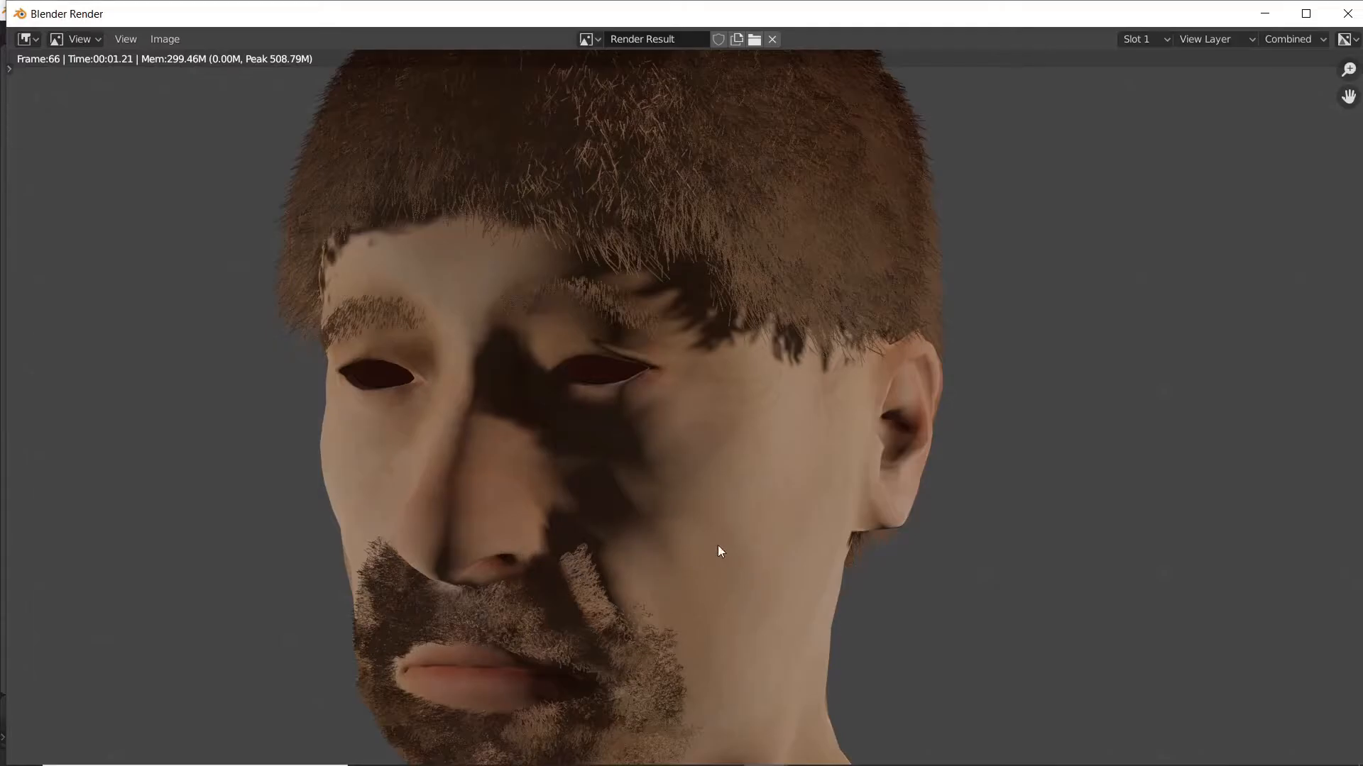
key(Escape)
middle_drag(718, 542, 692, 458)
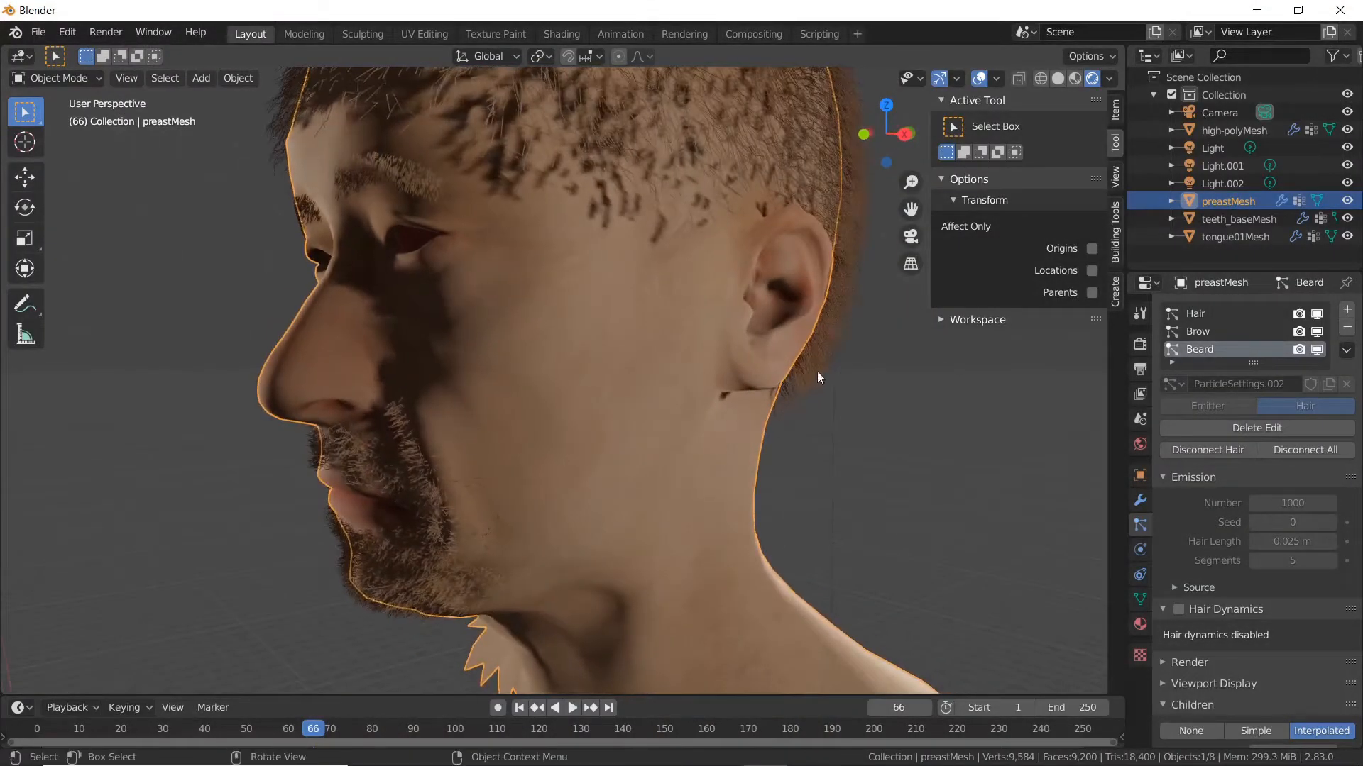
middle_drag(693, 328, 414, 405)
scroll(440, 406, down, 3)
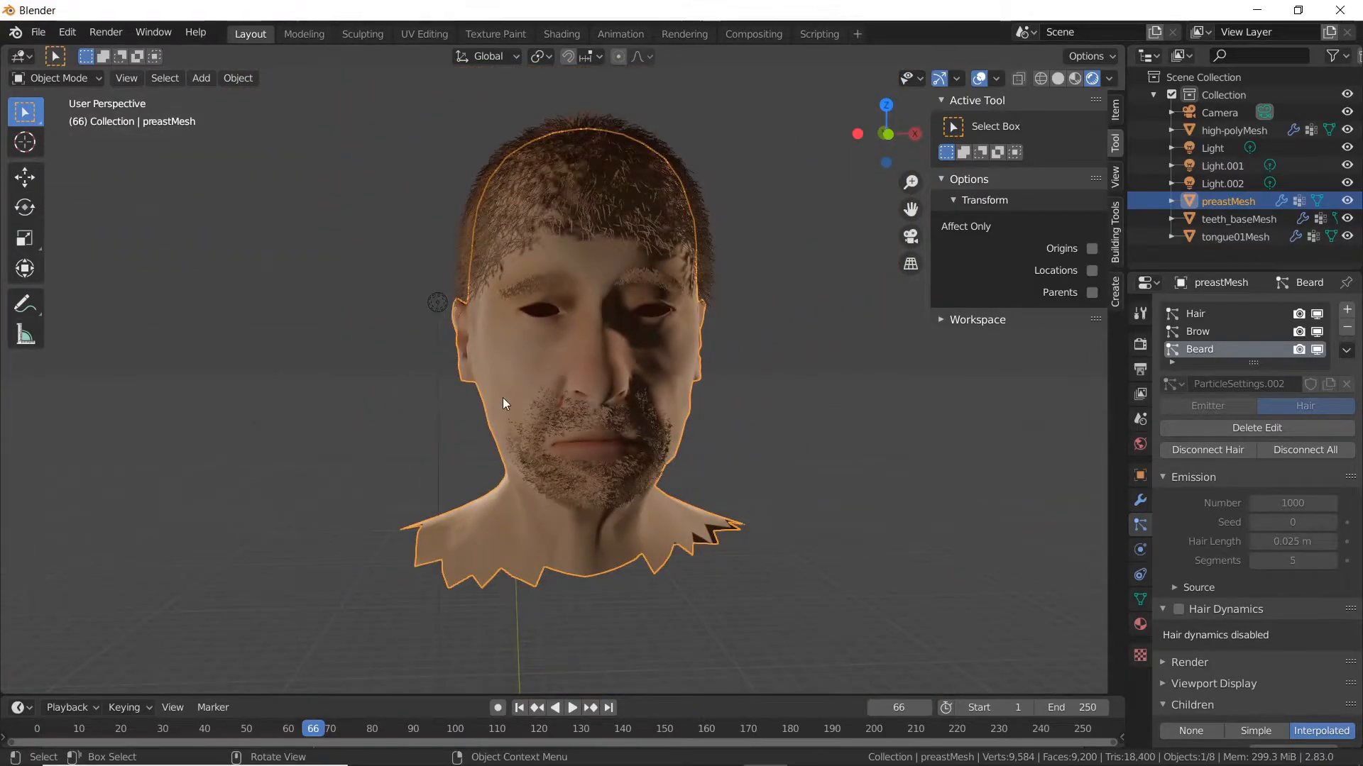
scroll(503, 404, up, 3)
middle_drag(540, 395, 457, 397)
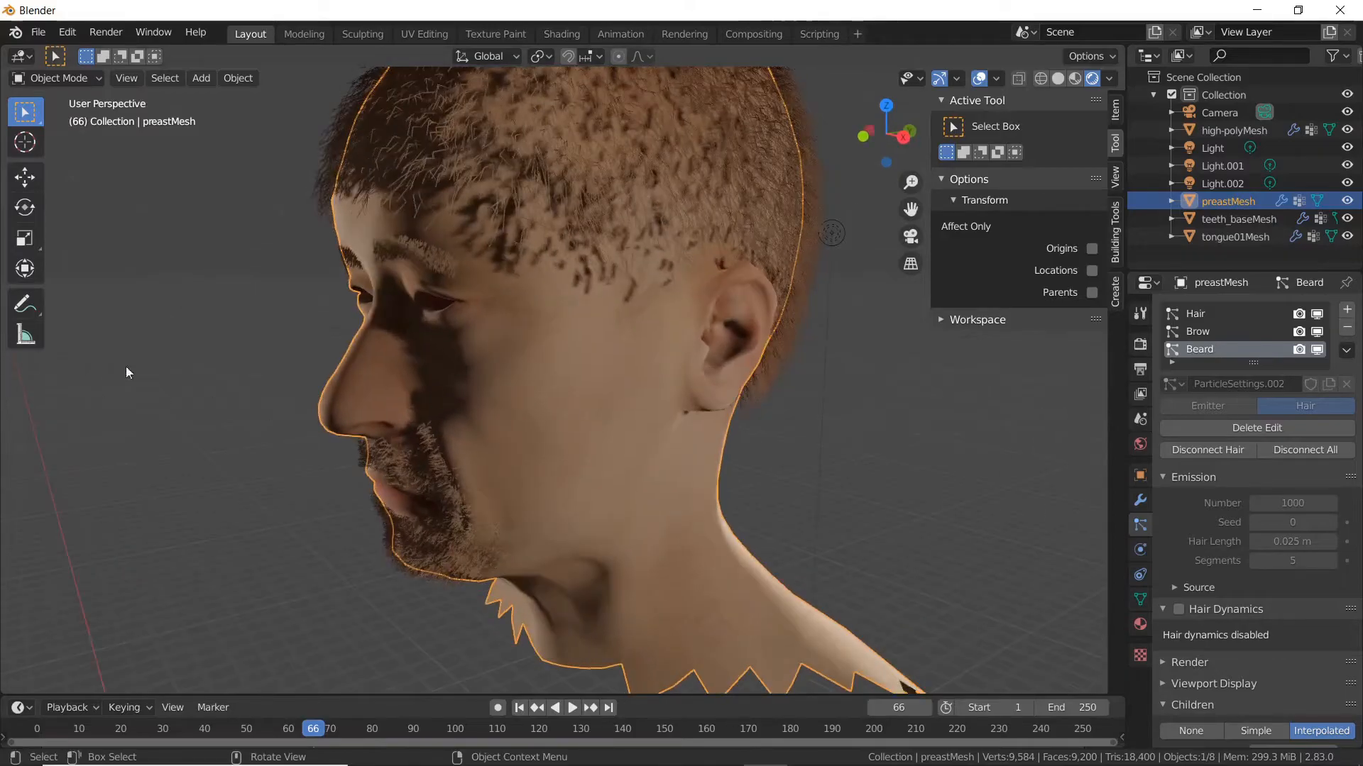
middle_drag(354, 380, 515, 416)
scroll(564, 376, up, 3)
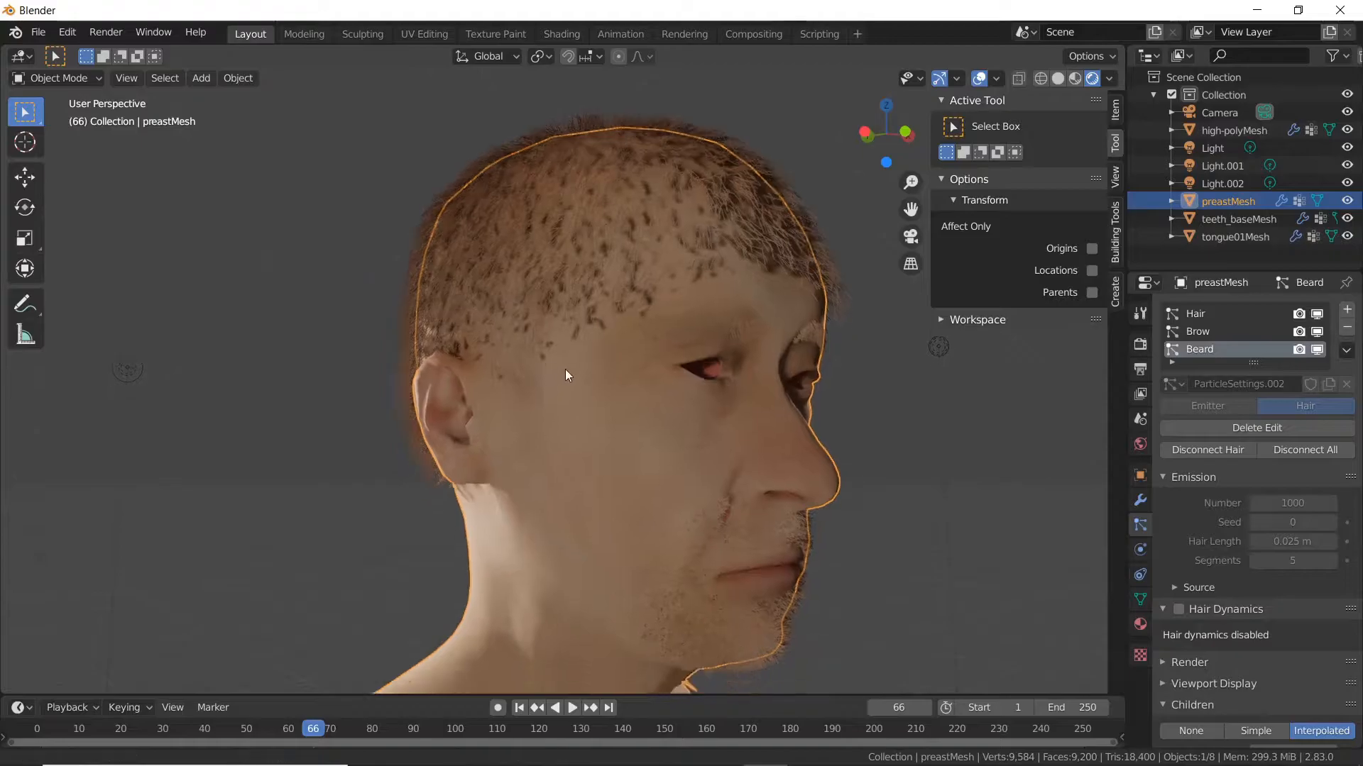
key(F12)
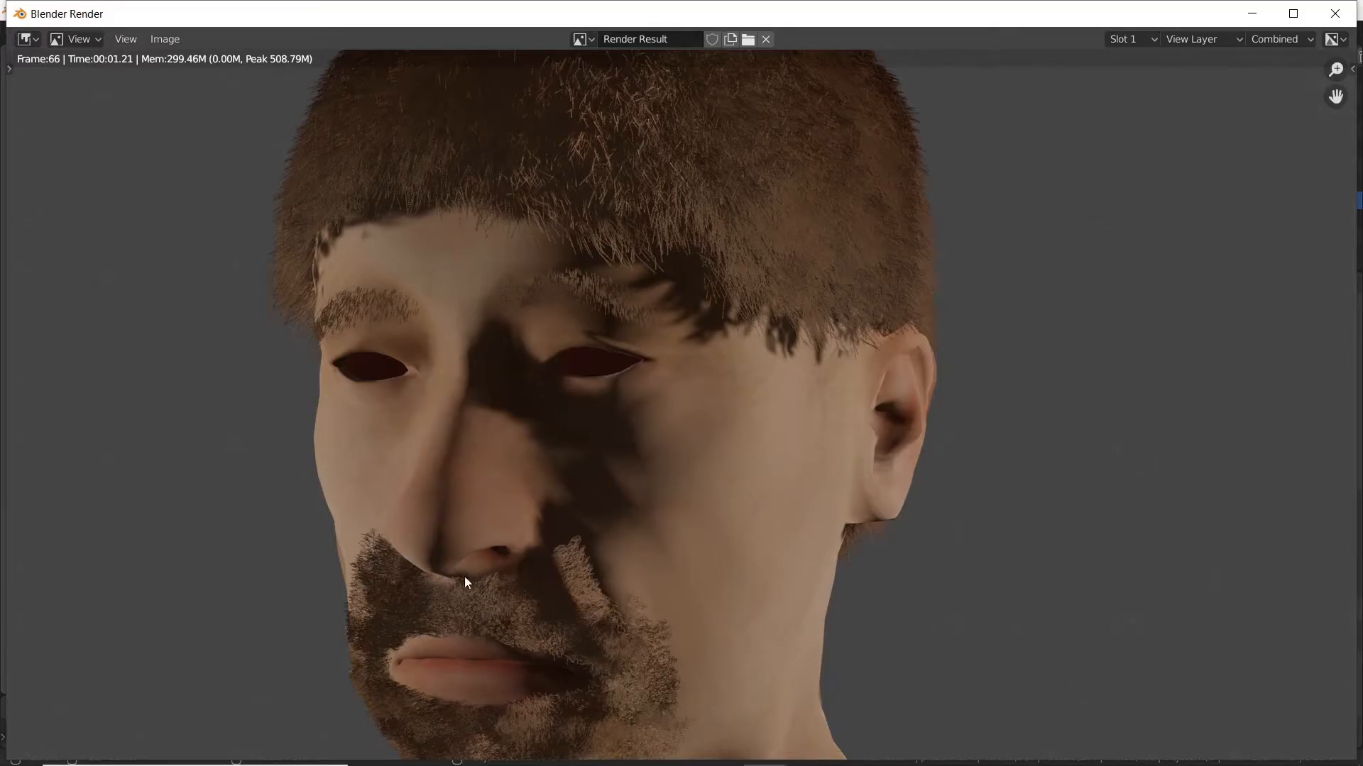
key(Escape)
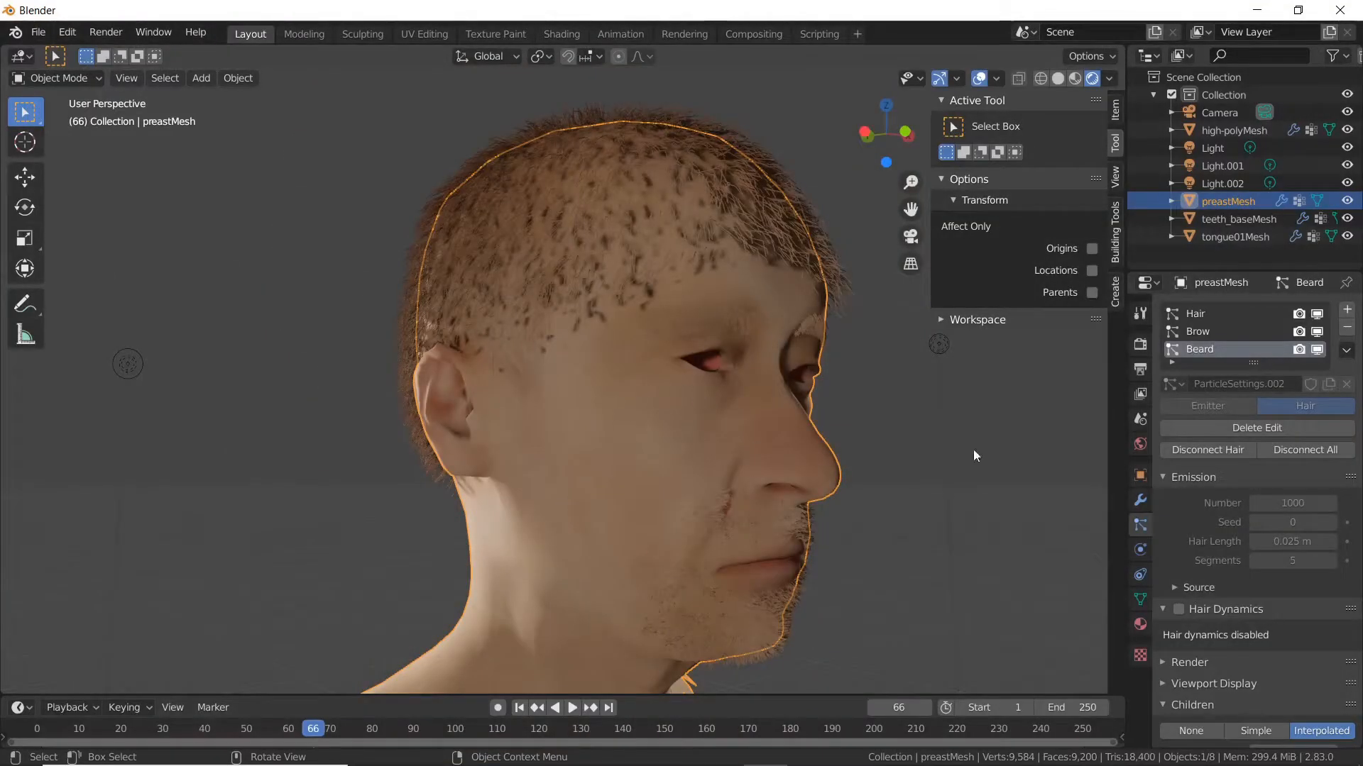
Step: Add a second material slot to the head mesh with a new material named Hair
click(1140, 624)
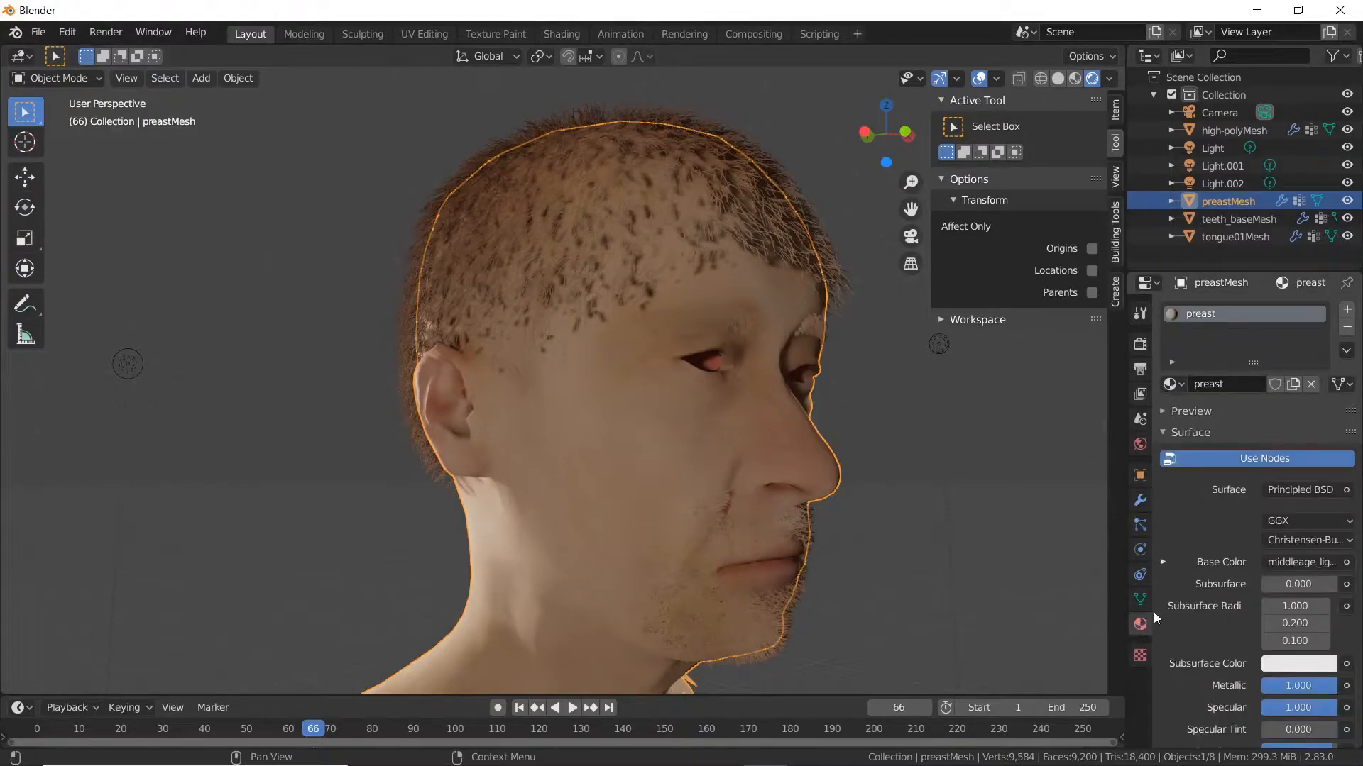
click(1346, 312)
click(1237, 422)
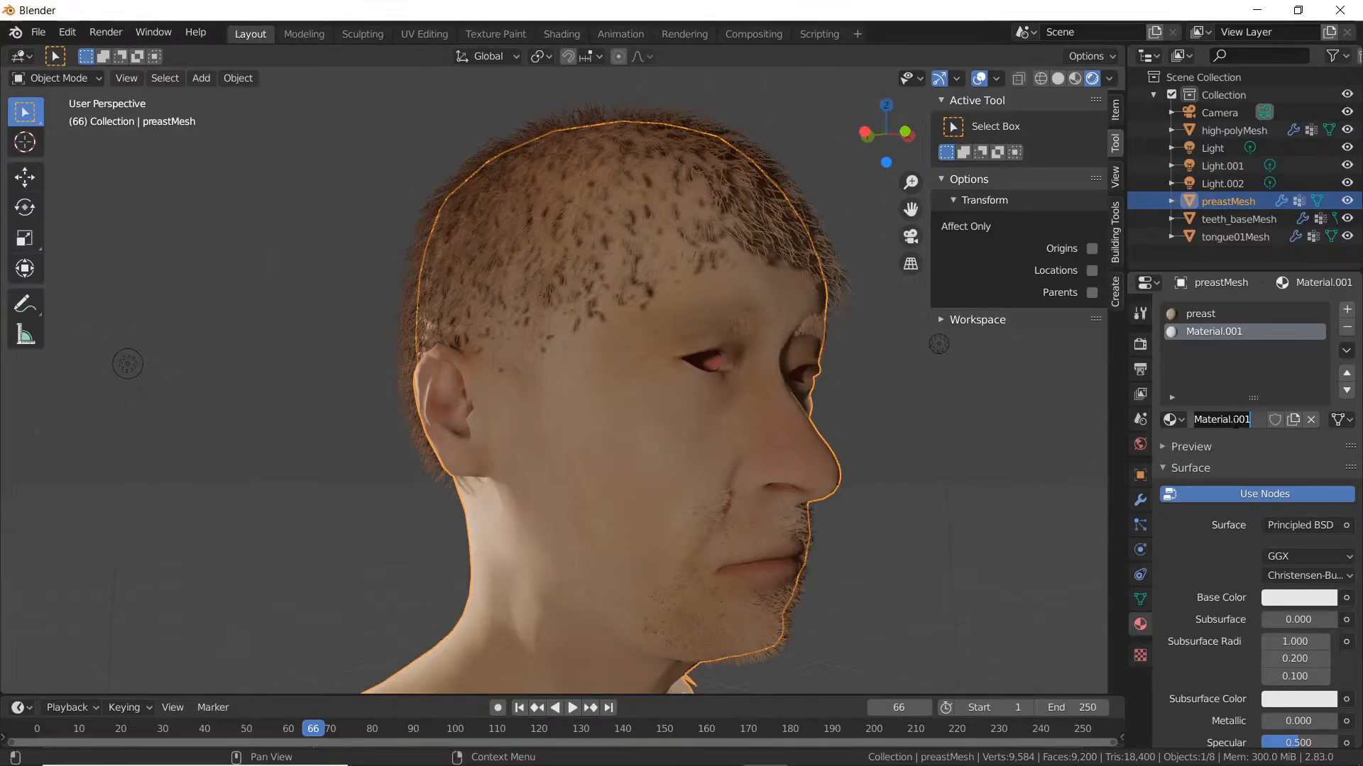
text(Ha)
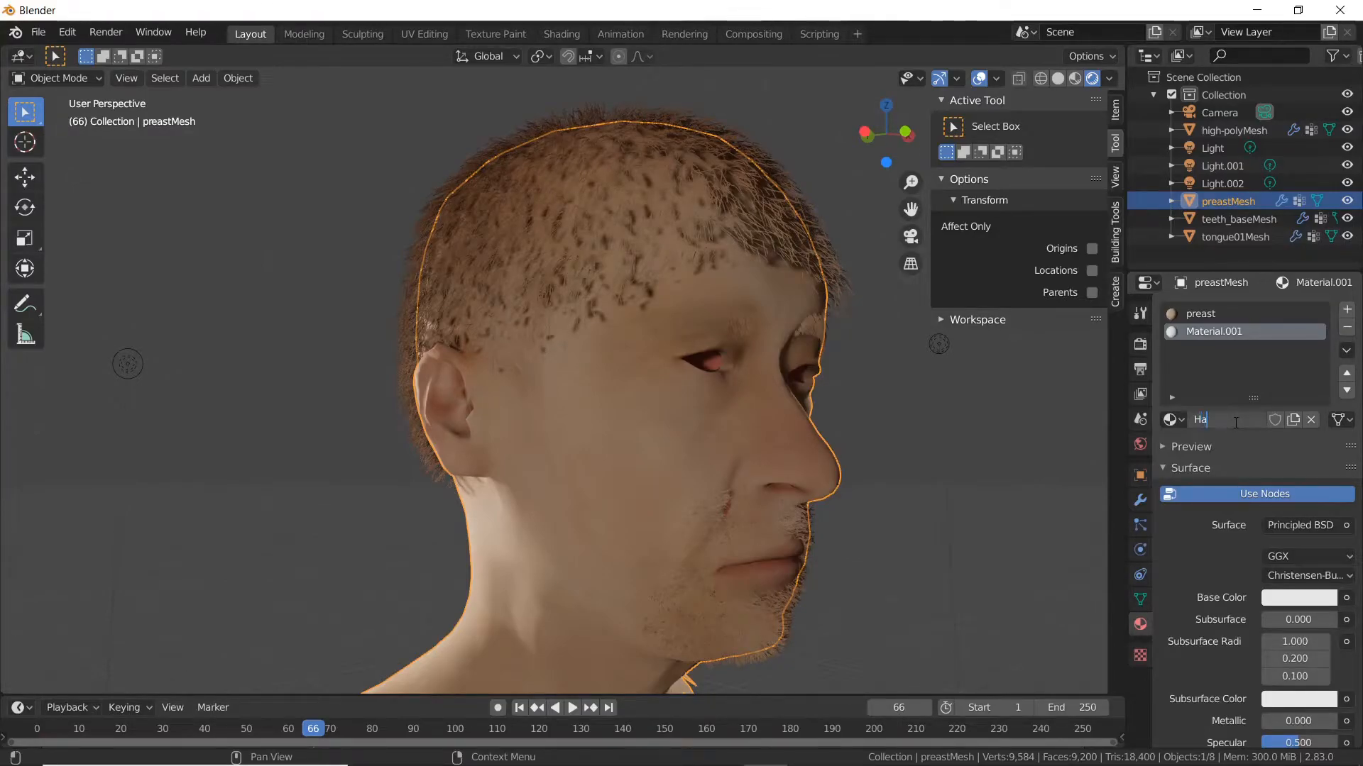
text(ir)
key(Return)
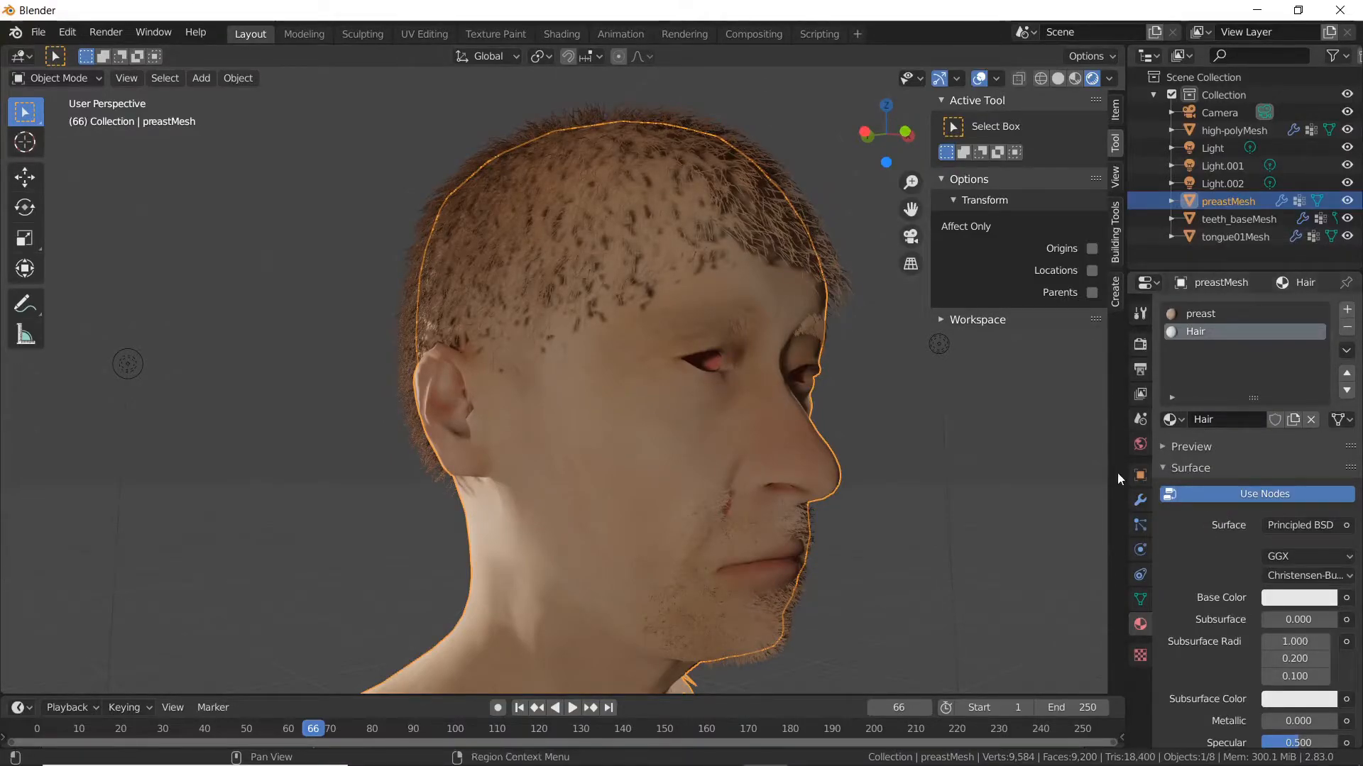
Step: Assign the Hair material to the Hair particle system in its render settings
click(1142, 527)
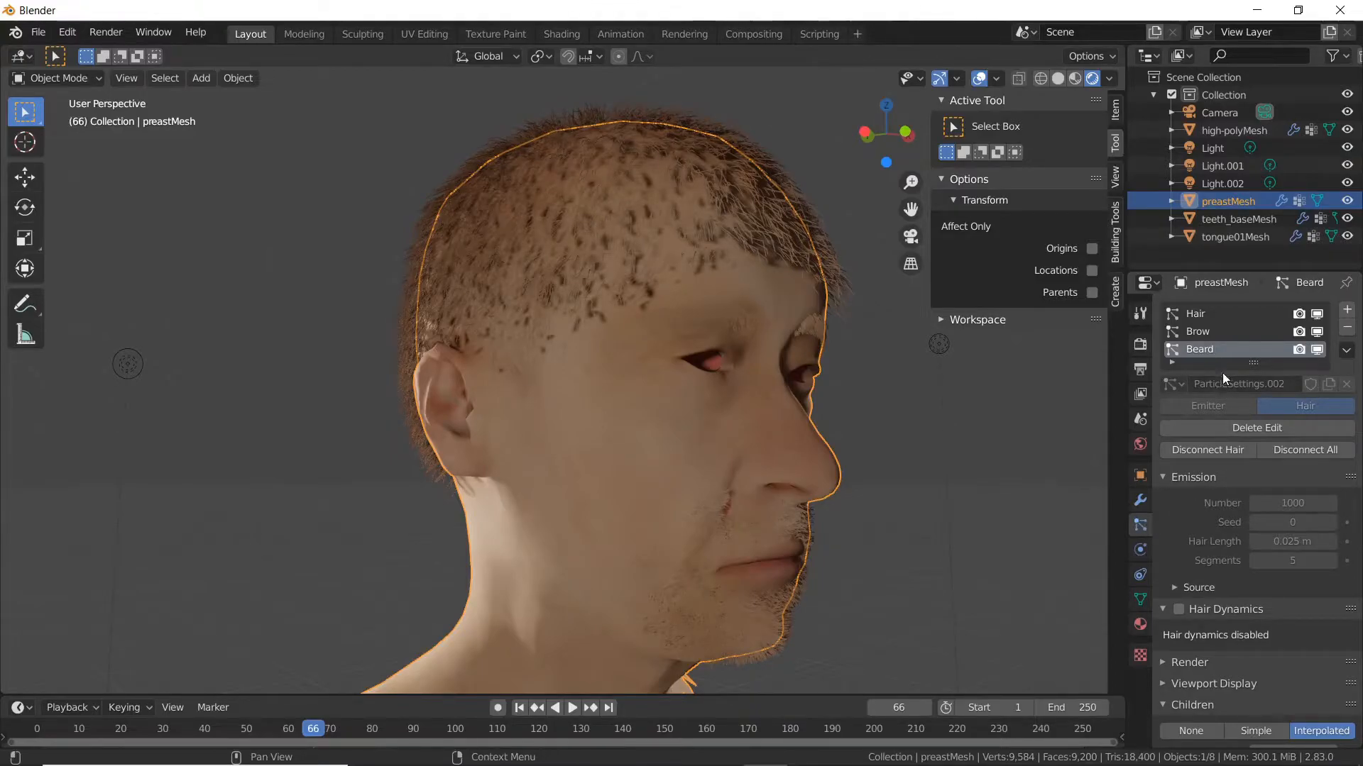
click(1210, 317)
scroll(1219, 387, down, 3)
scroll(1219, 405, down, 10)
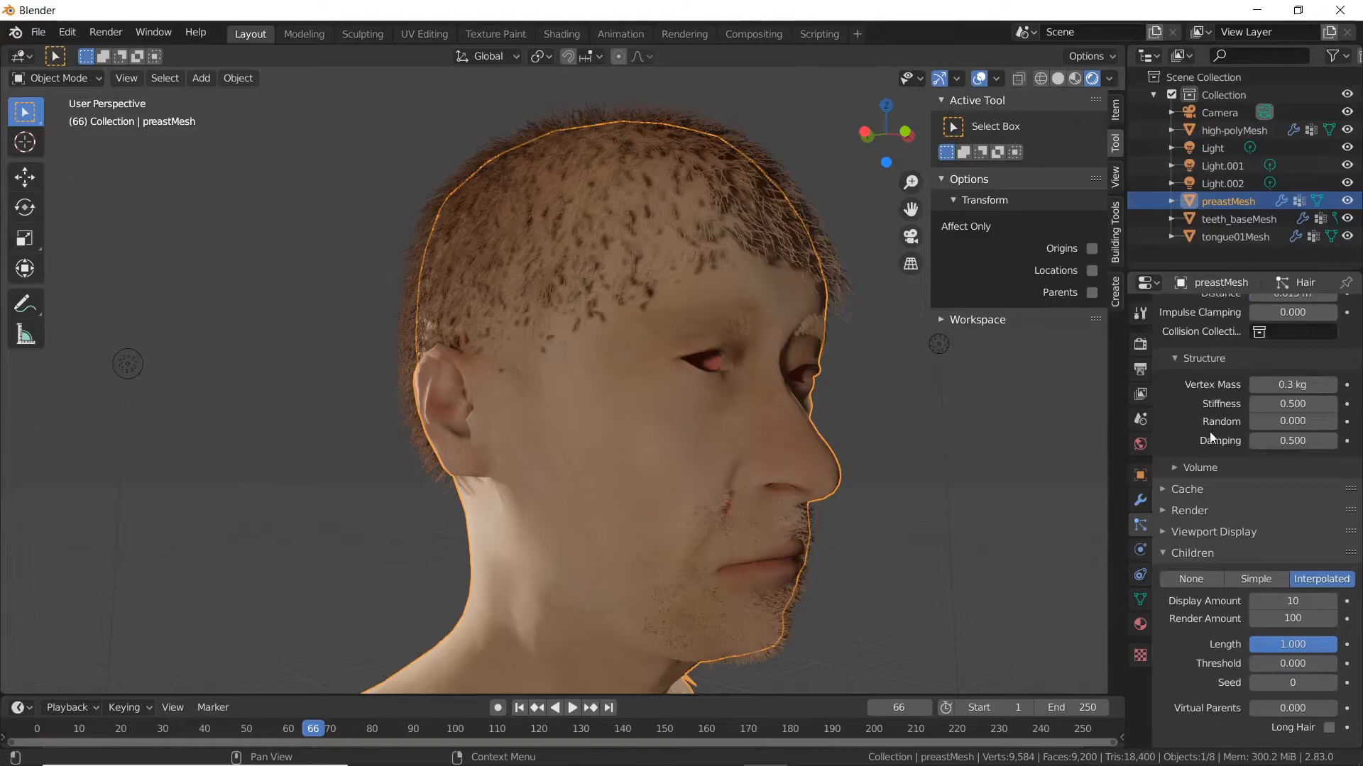
click(1165, 511)
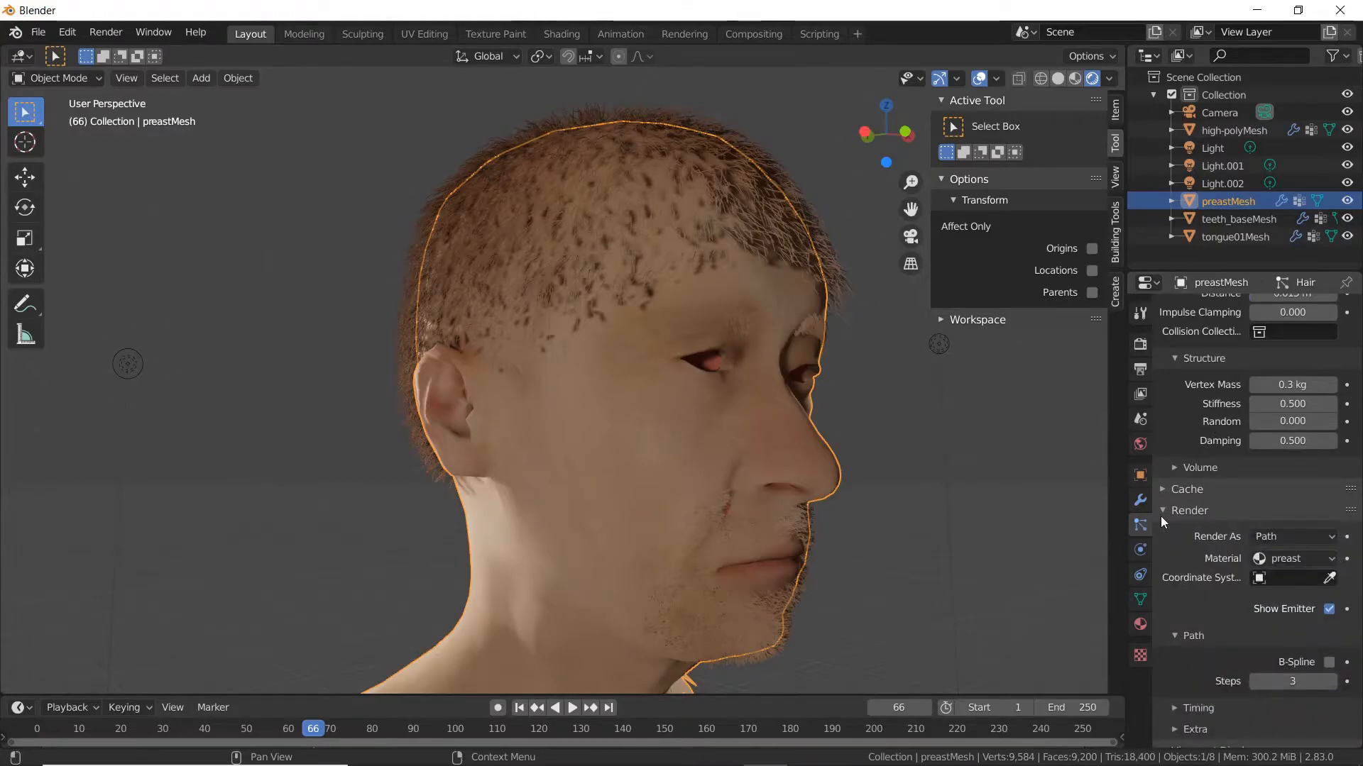
click(1304, 561)
click(1304, 600)
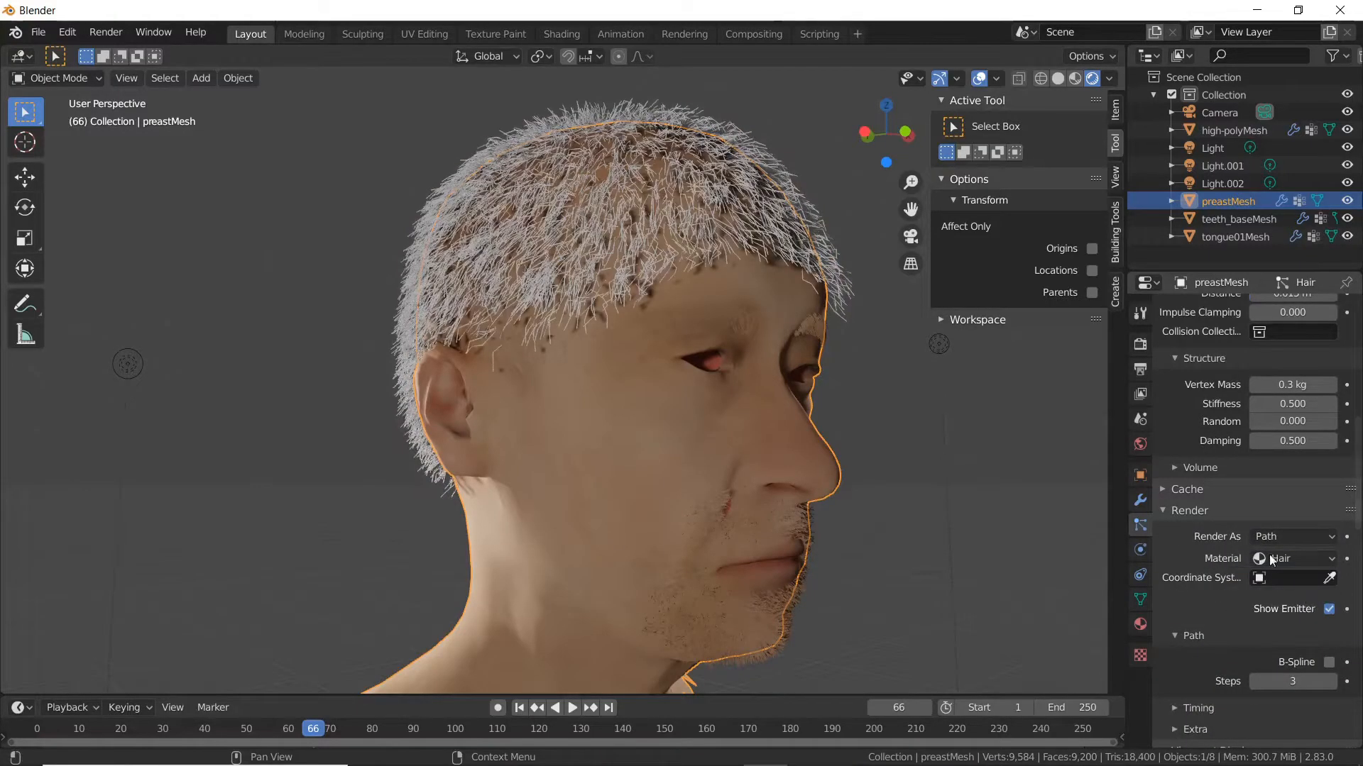
Step: Assign the Hair material to the Brow particle system in its render settings
scroll(1229, 491, up, 12)
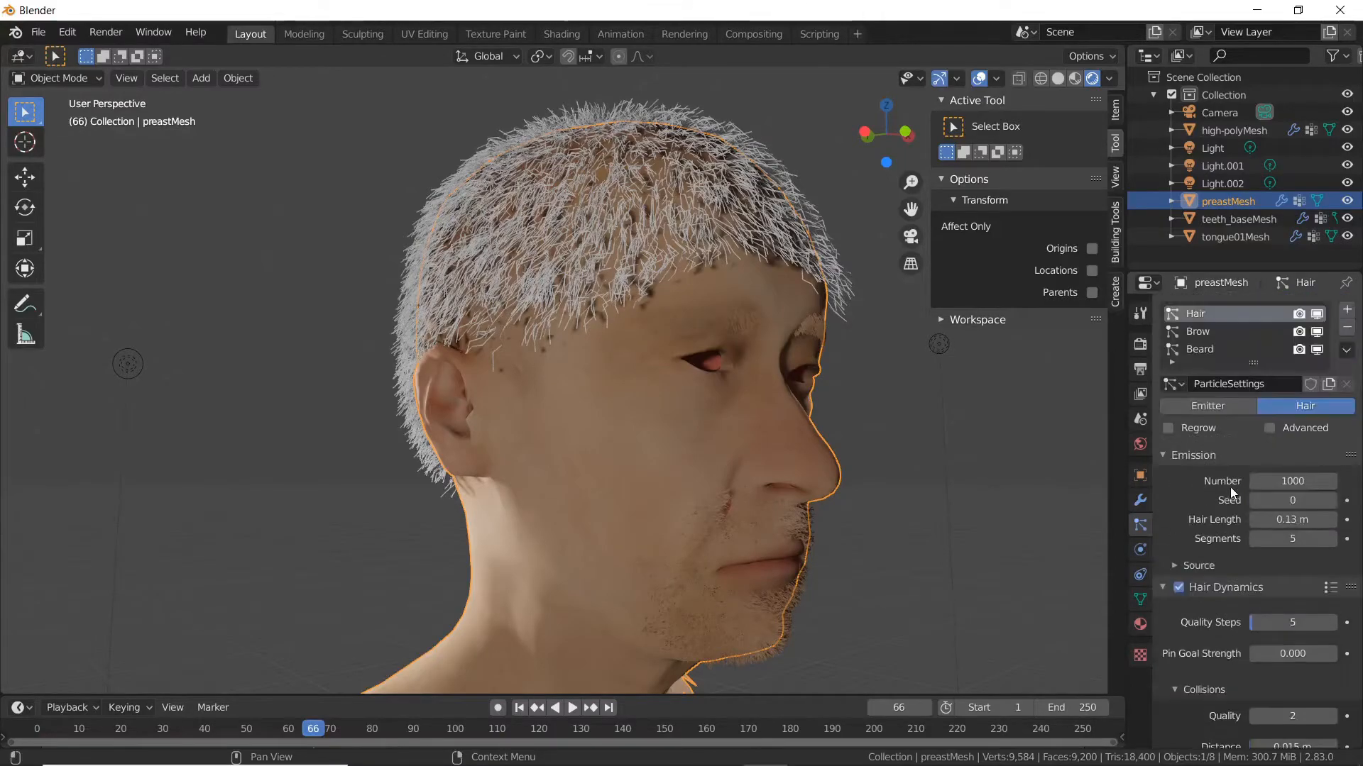
click(1197, 332)
scroll(1206, 382, down, 12)
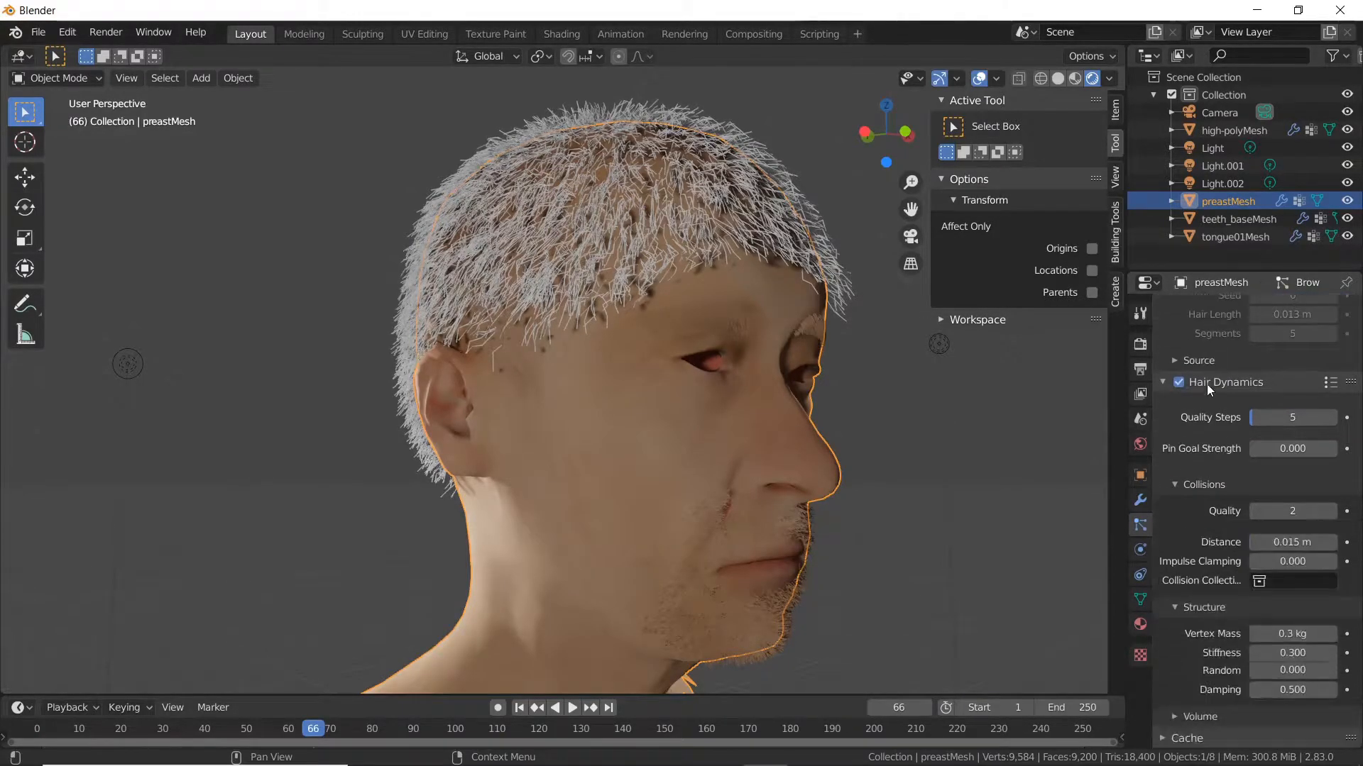
scroll(1216, 491, down, 10)
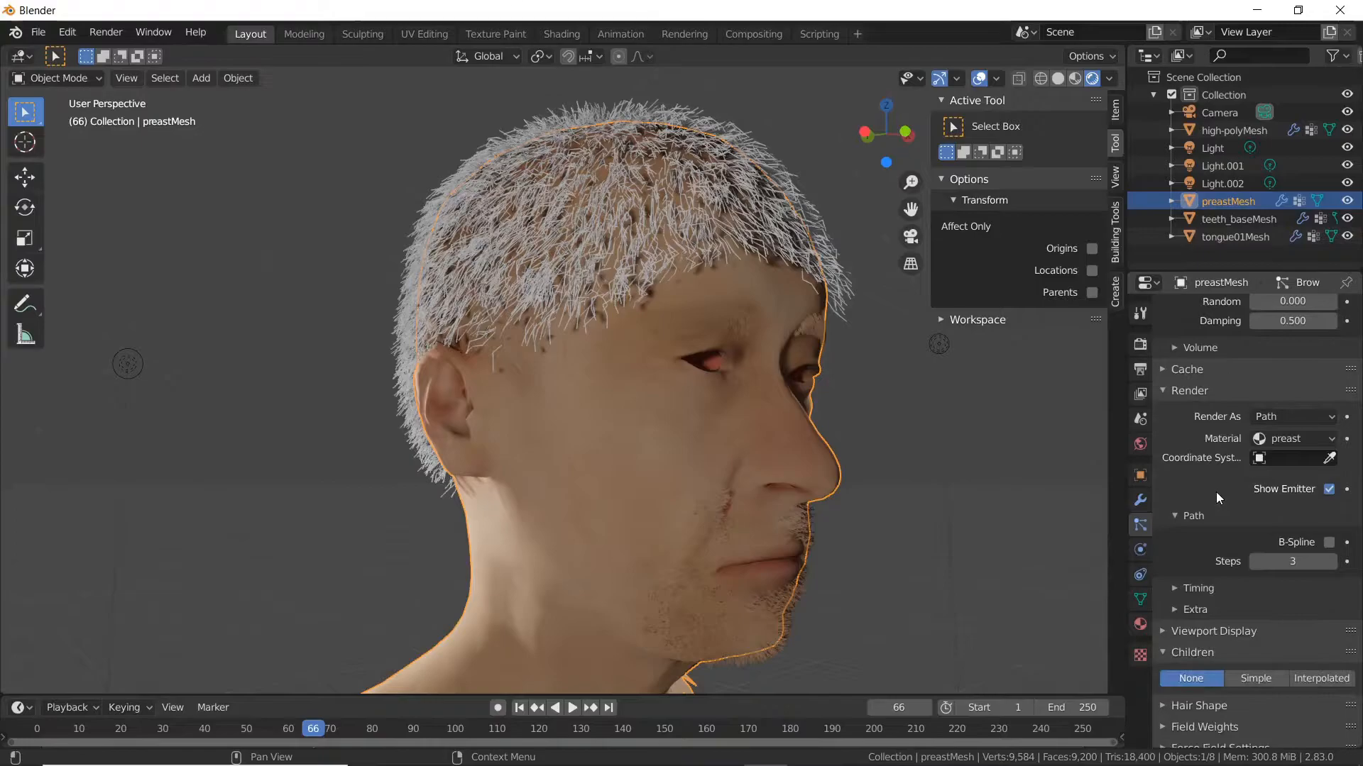
scroll(1232, 537, up, 3)
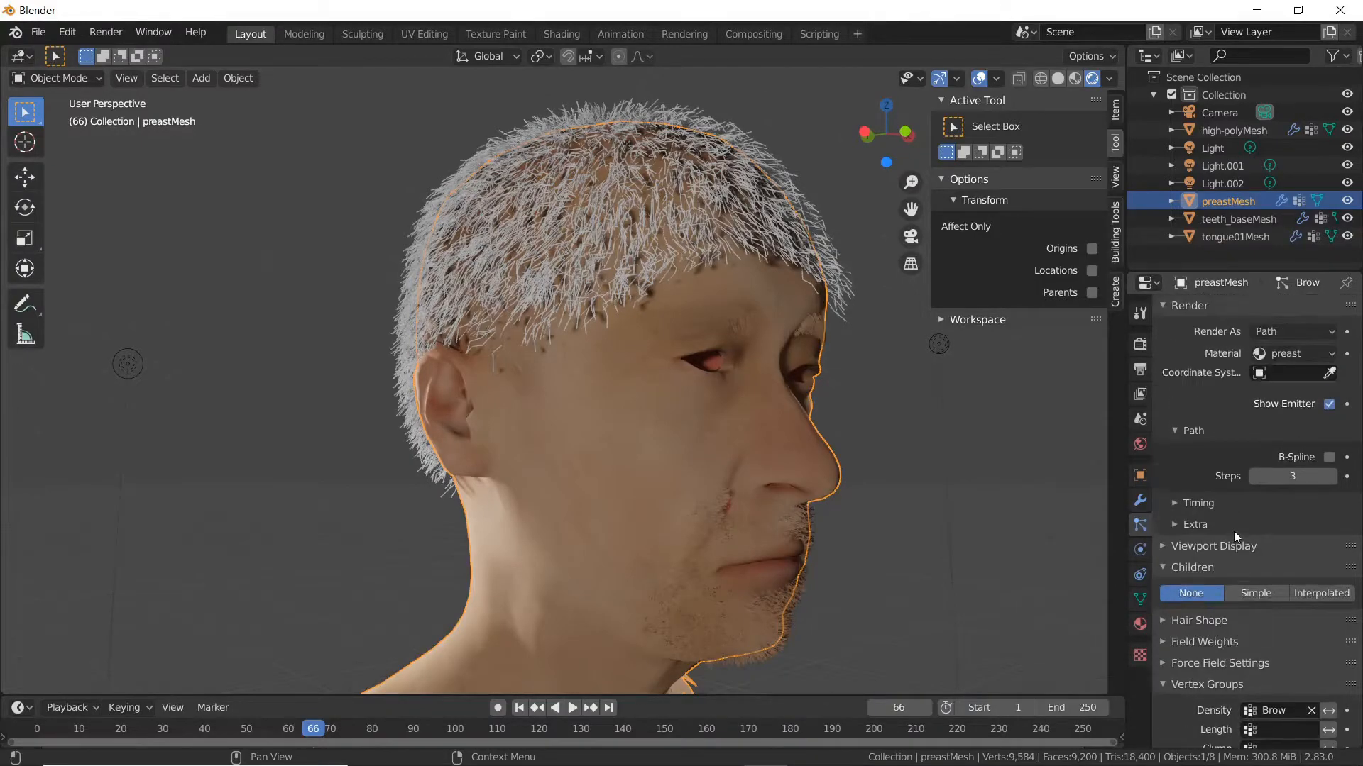
scroll(1199, 551, up, 3)
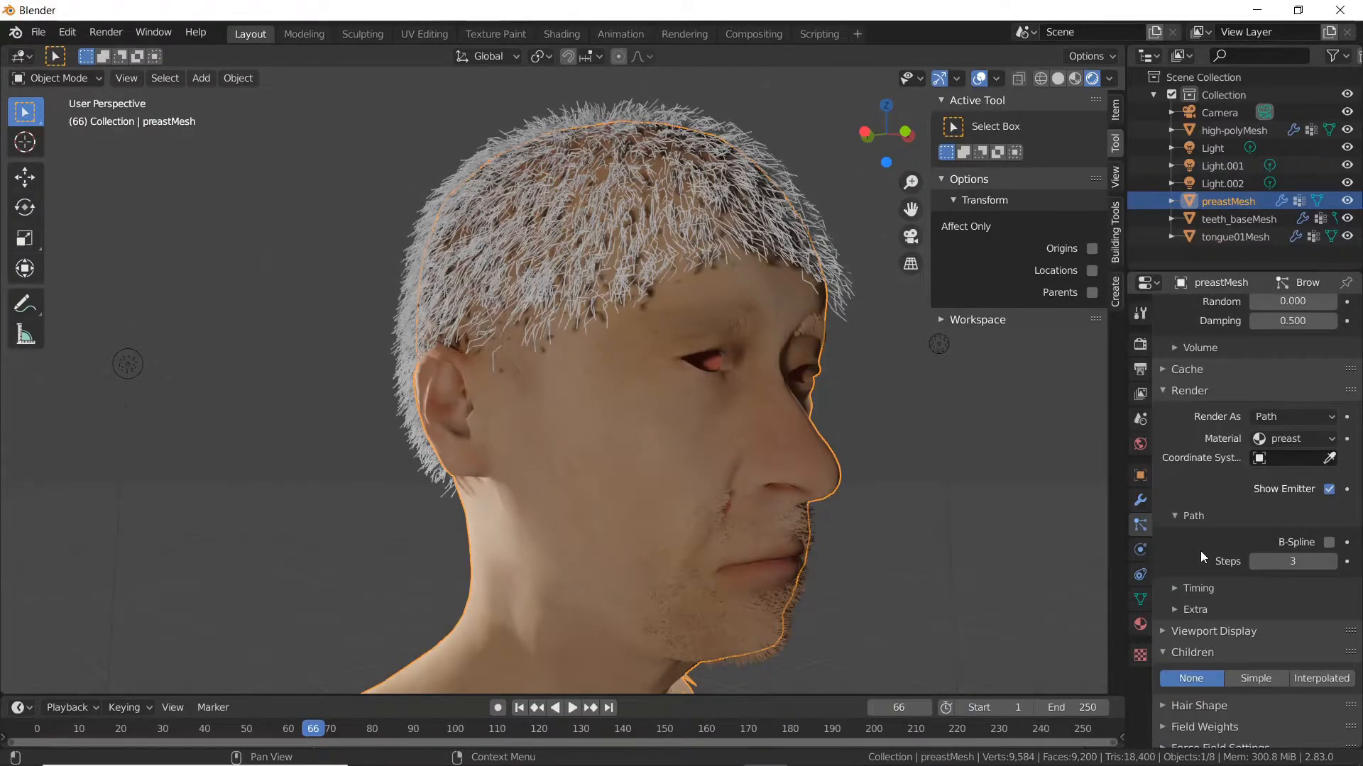
scroll(1199, 551, up, 2)
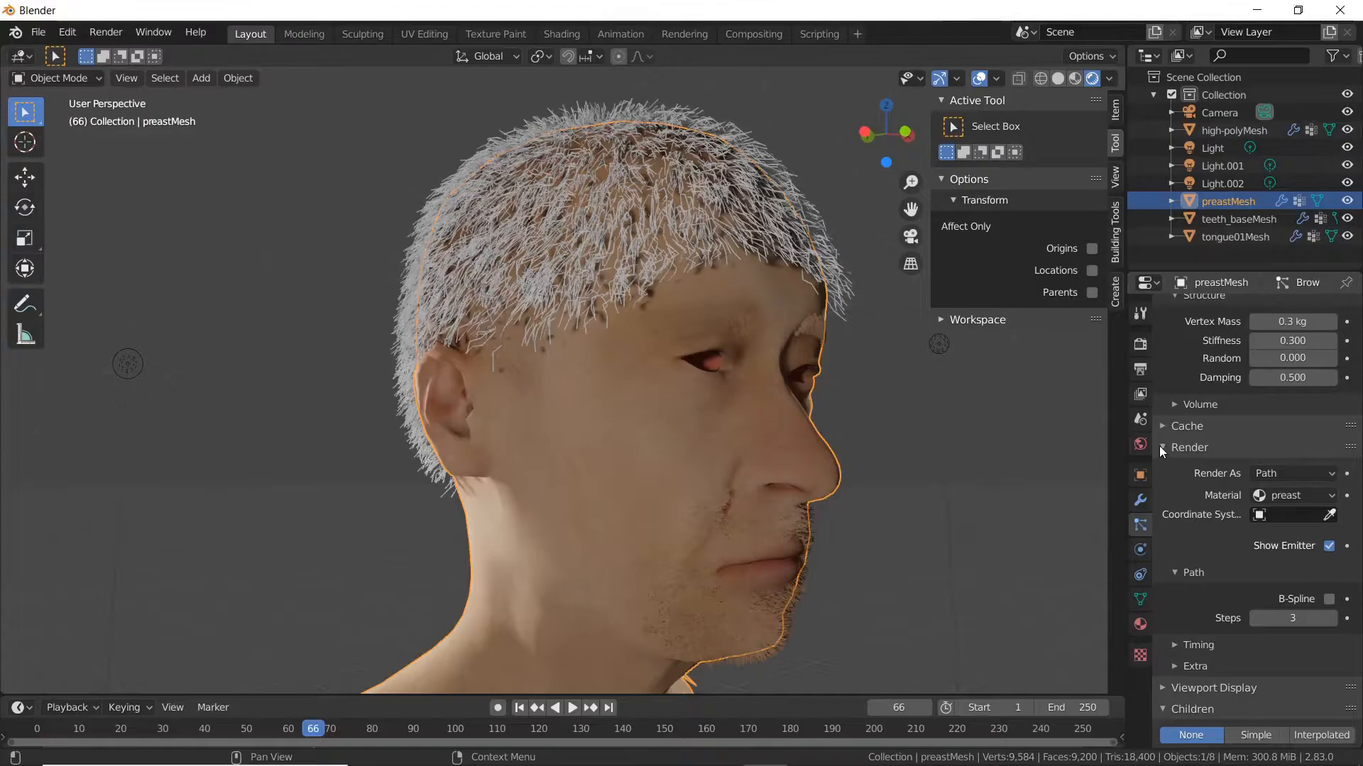
scroll(1159, 447, up, 3)
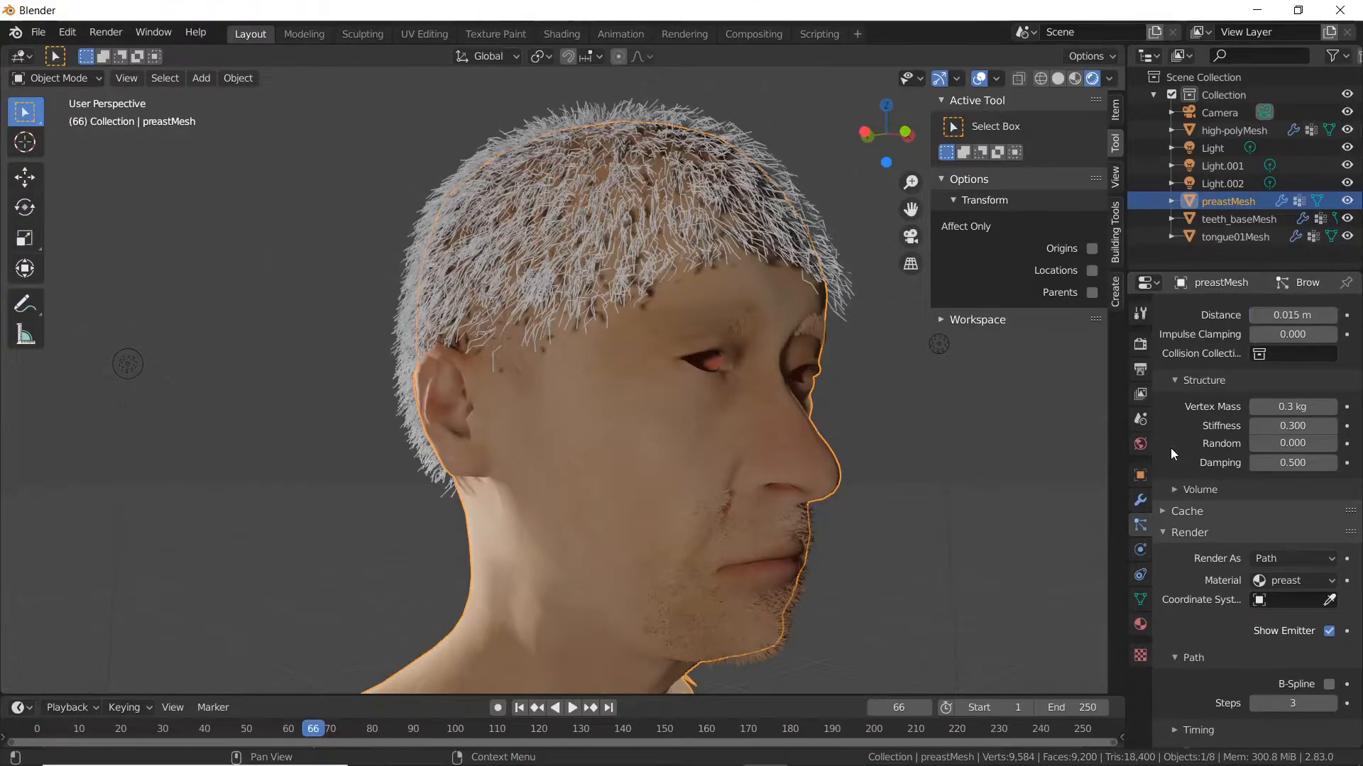
scroll(1173, 450, up, 6)
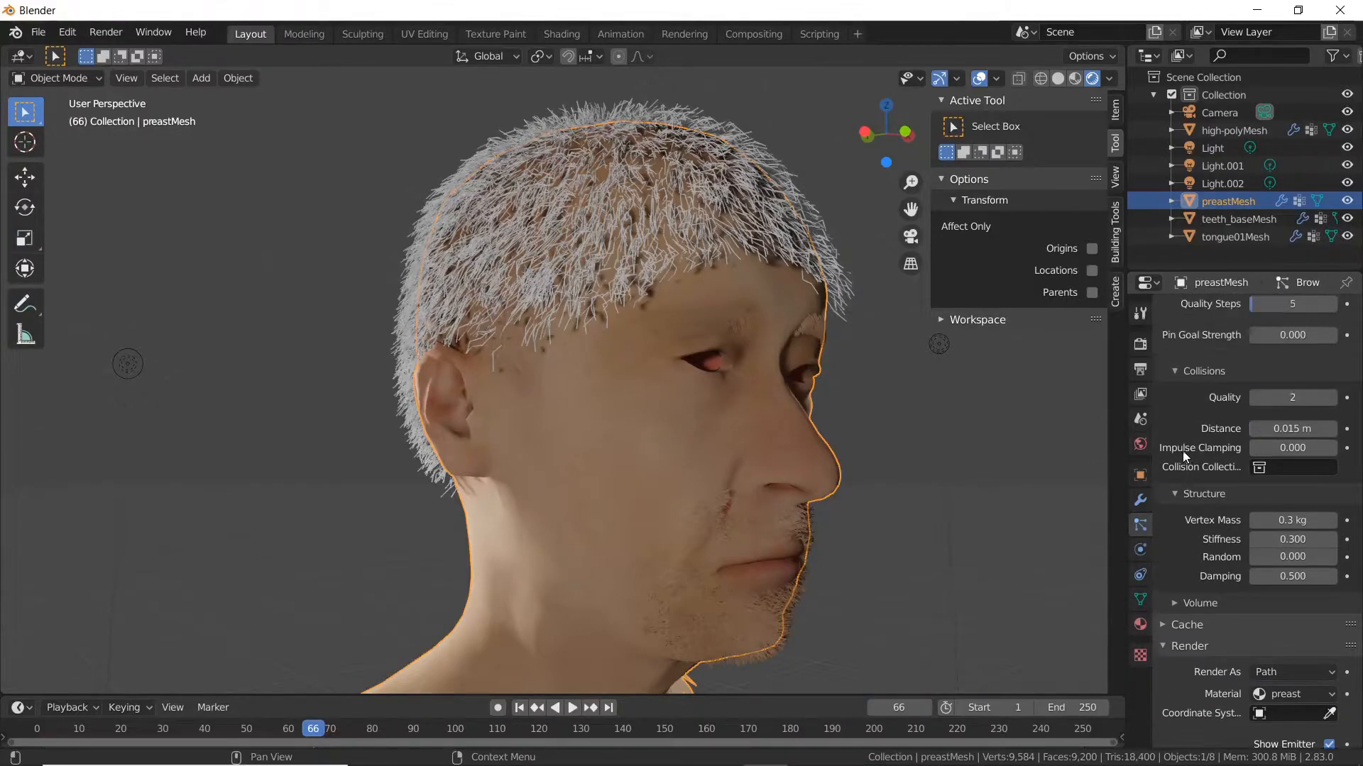
scroll(1182, 457, up, 2)
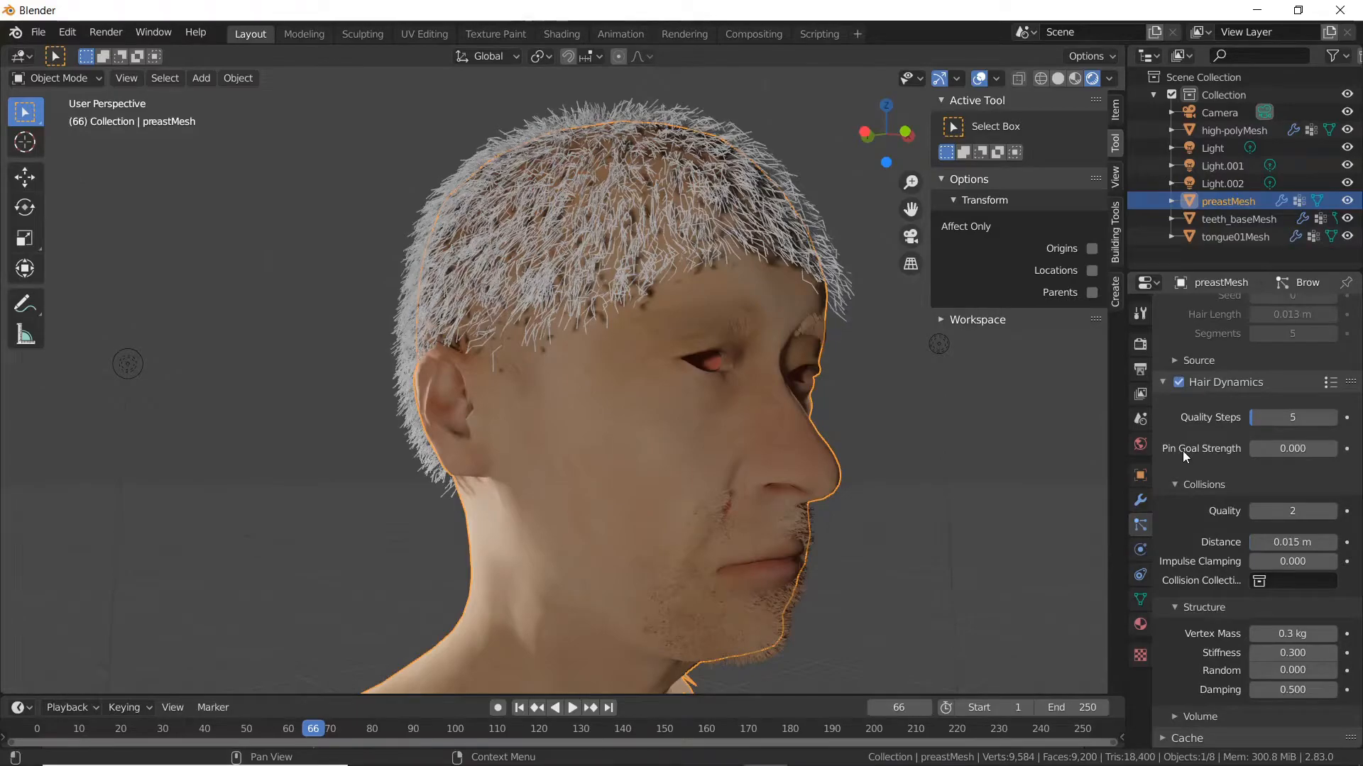
scroll(1183, 450, up, 8)
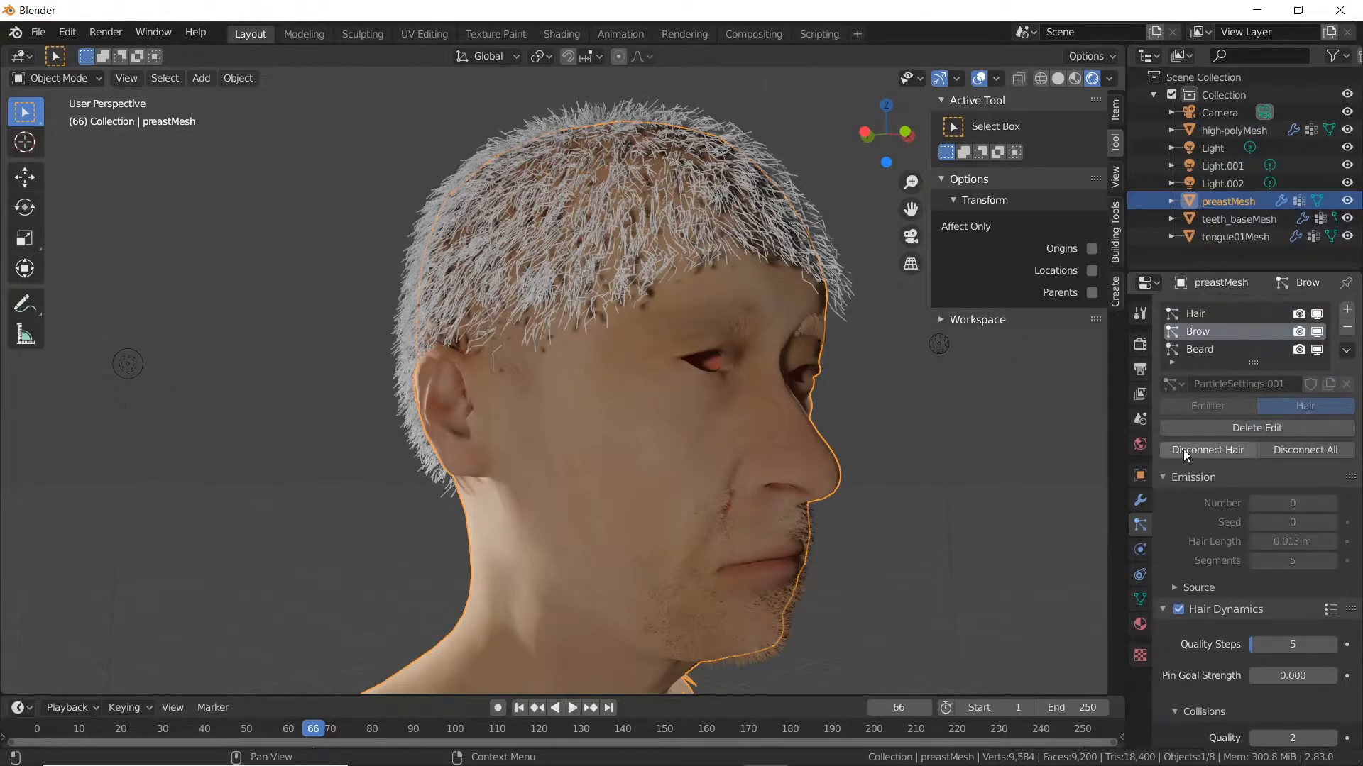
scroll(1228, 500, down, 4)
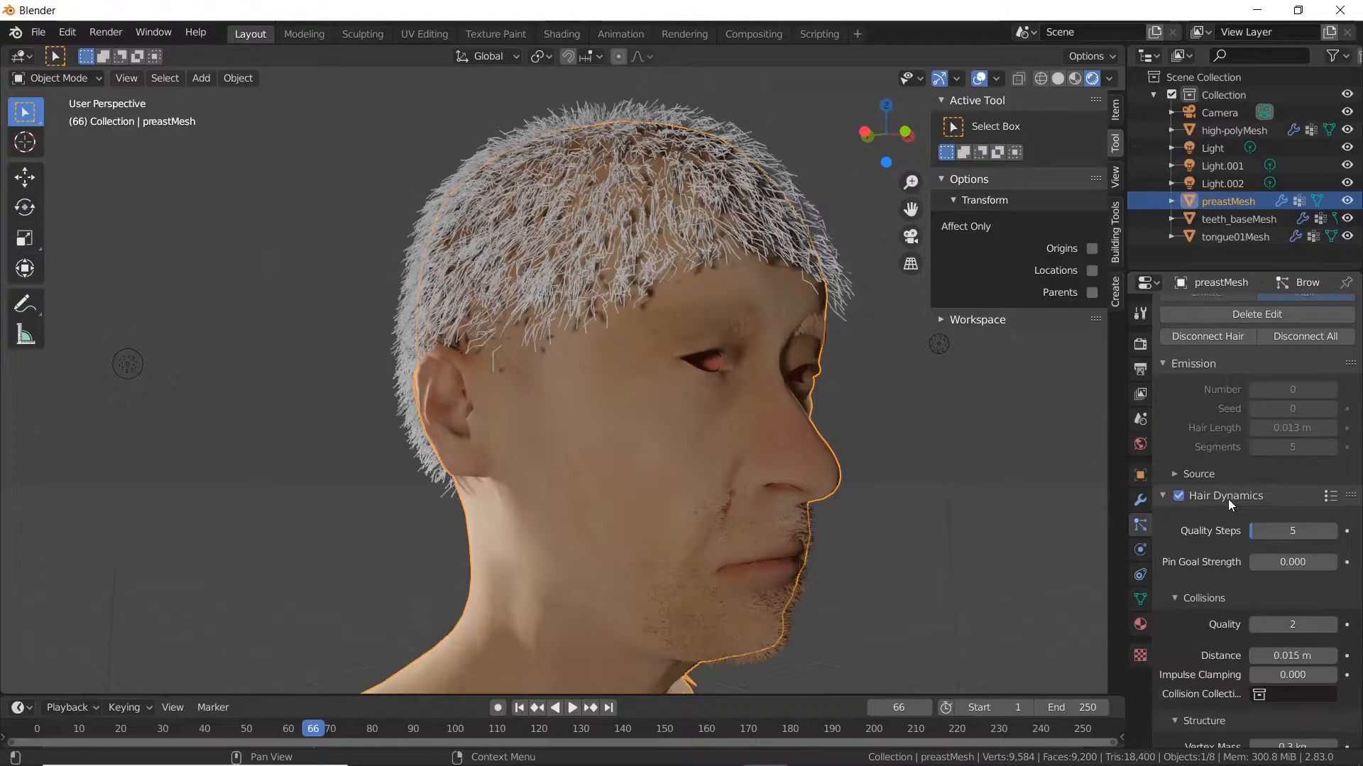
scroll(1228, 499, down, 9)
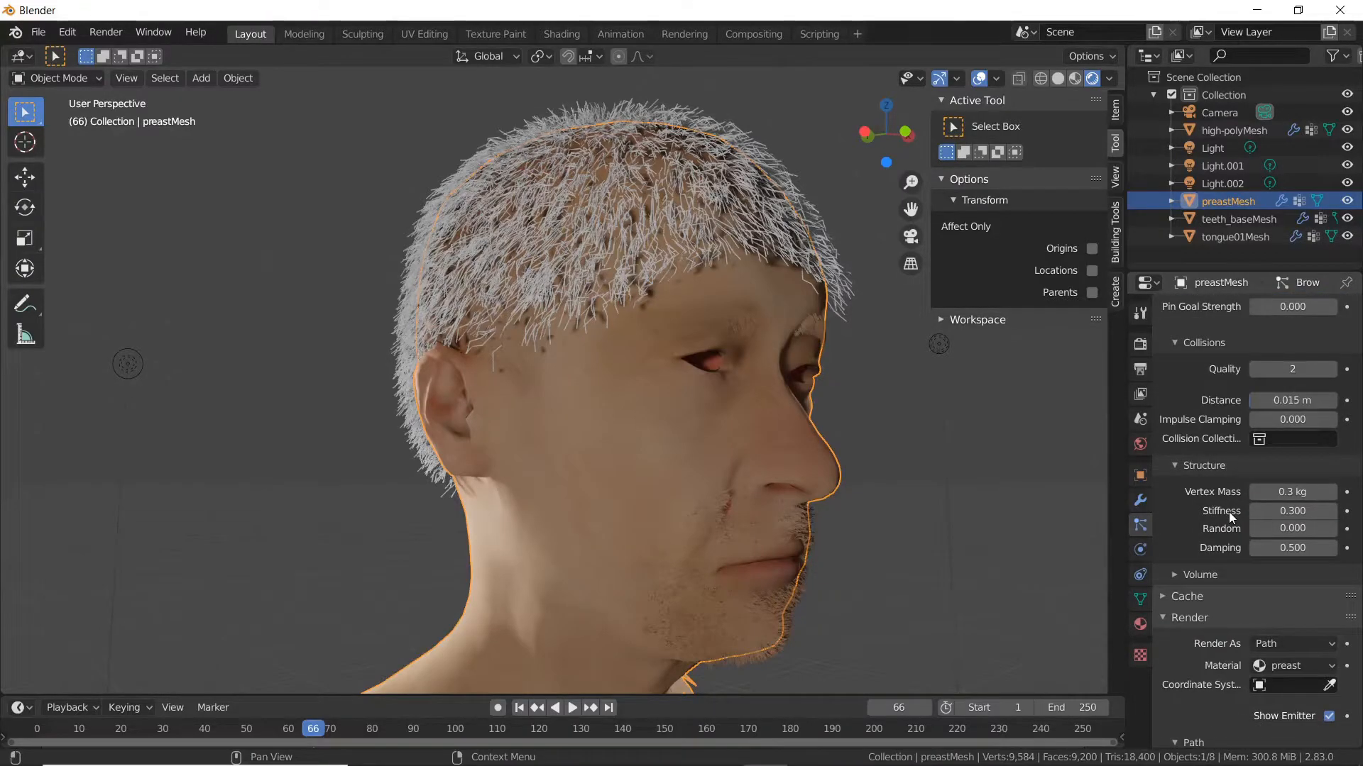
scroll(1228, 512, down, 12)
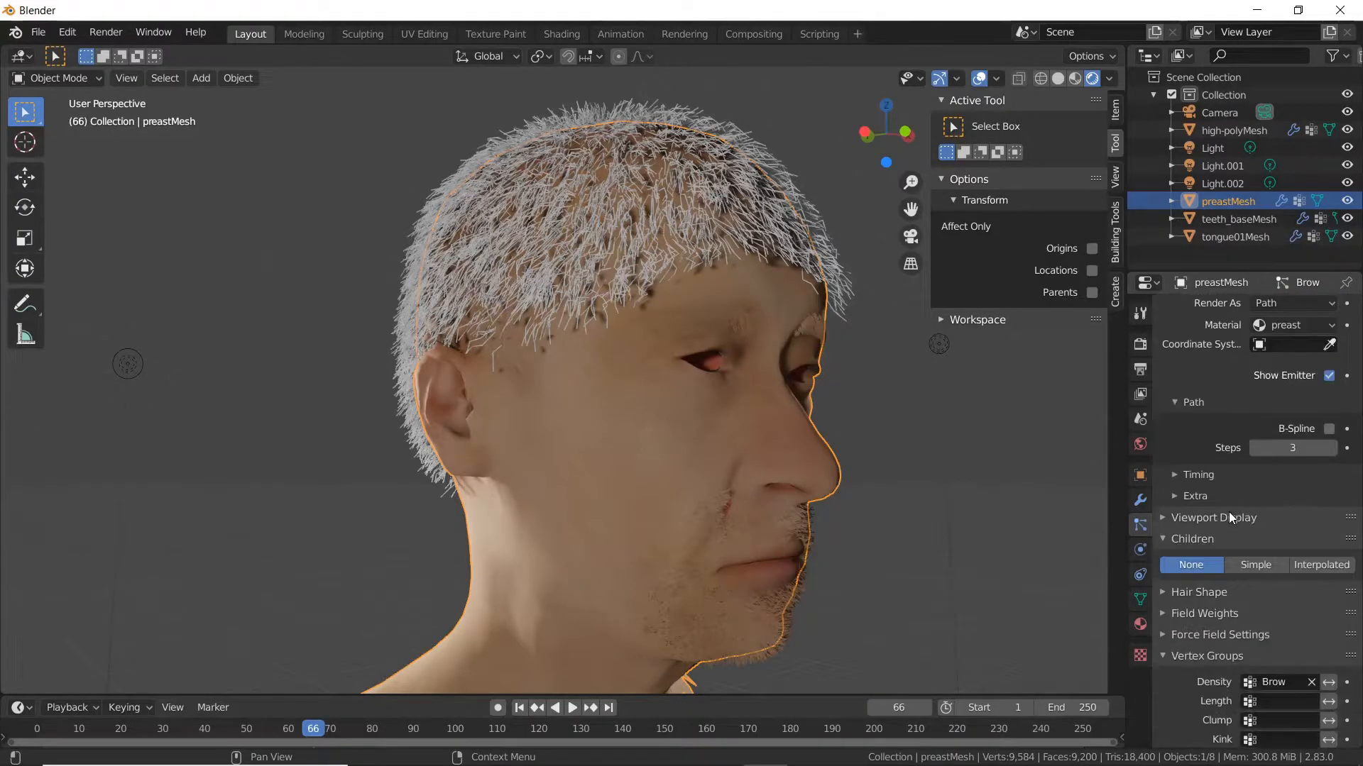
scroll(1229, 512, down, 3)
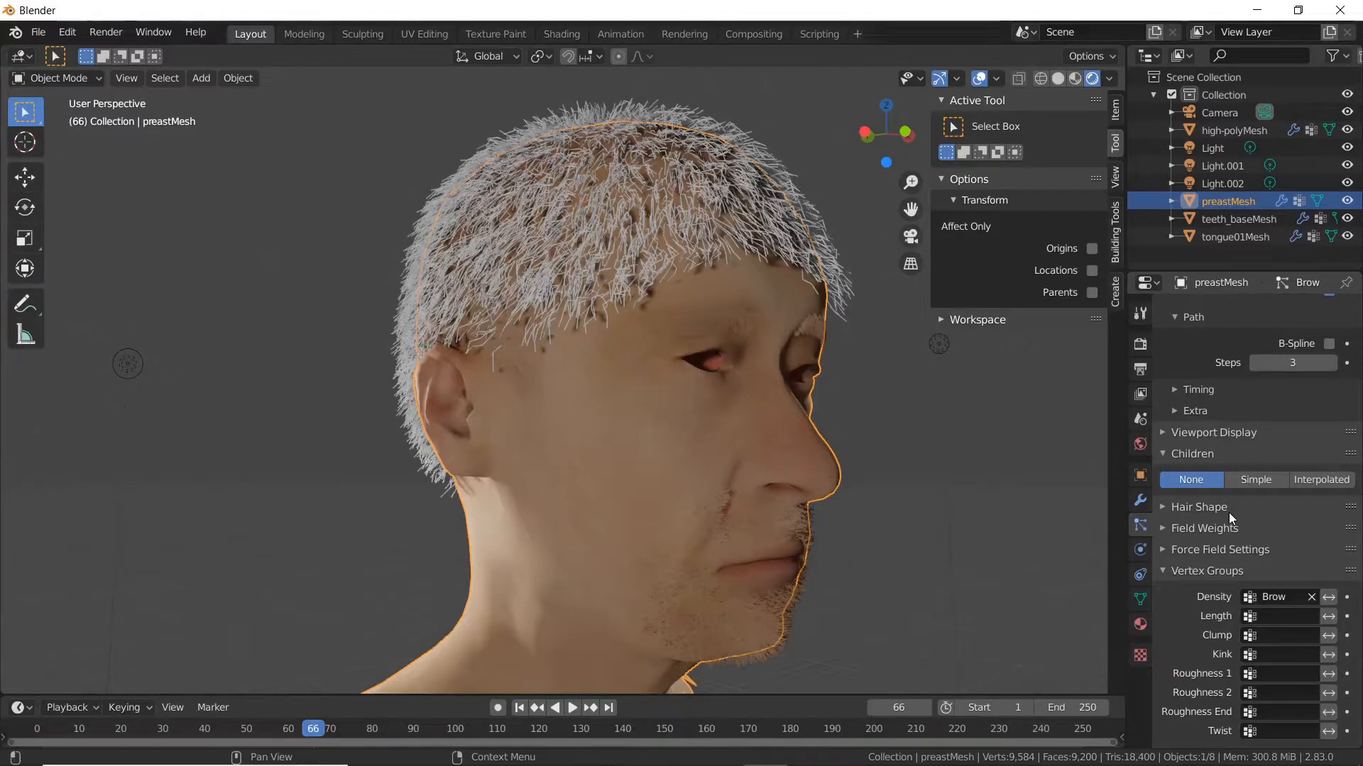
scroll(1230, 517, up, 6)
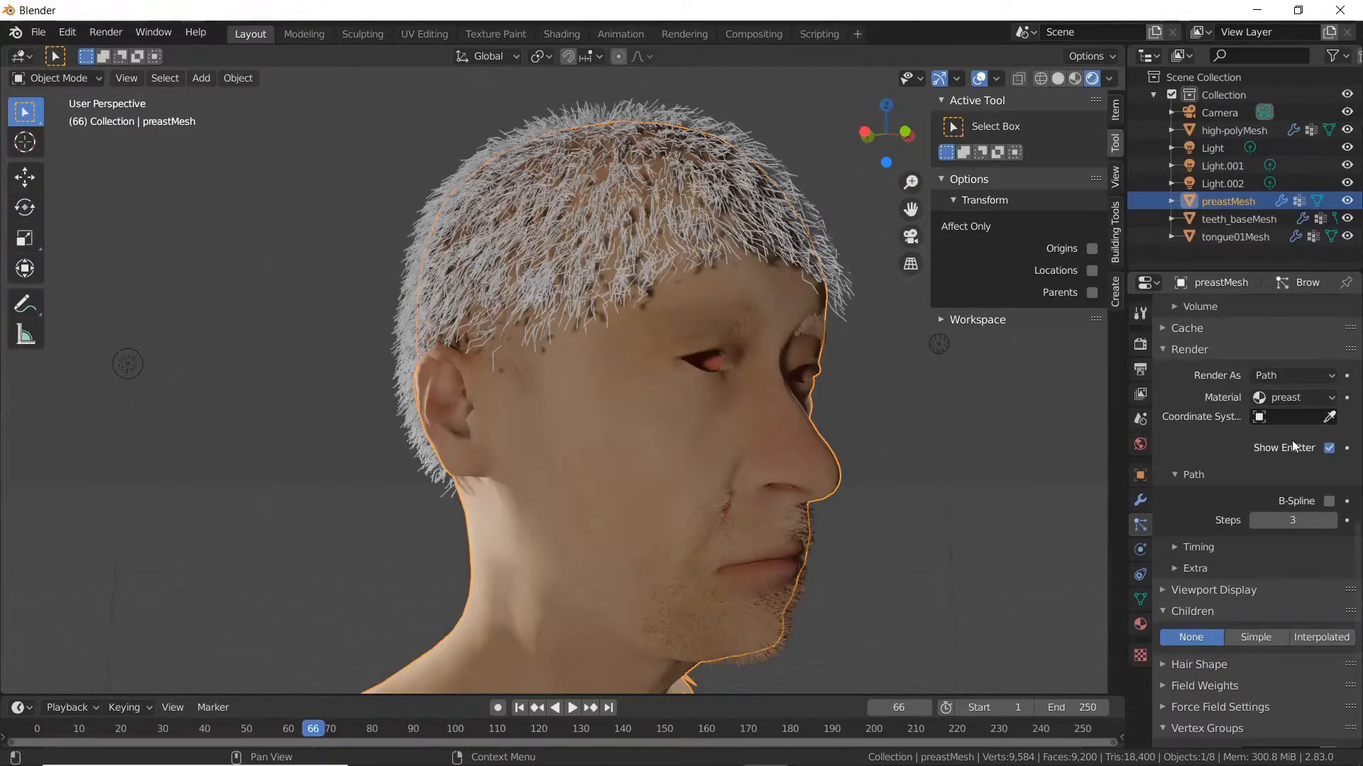
click(1288, 397)
click(1288, 441)
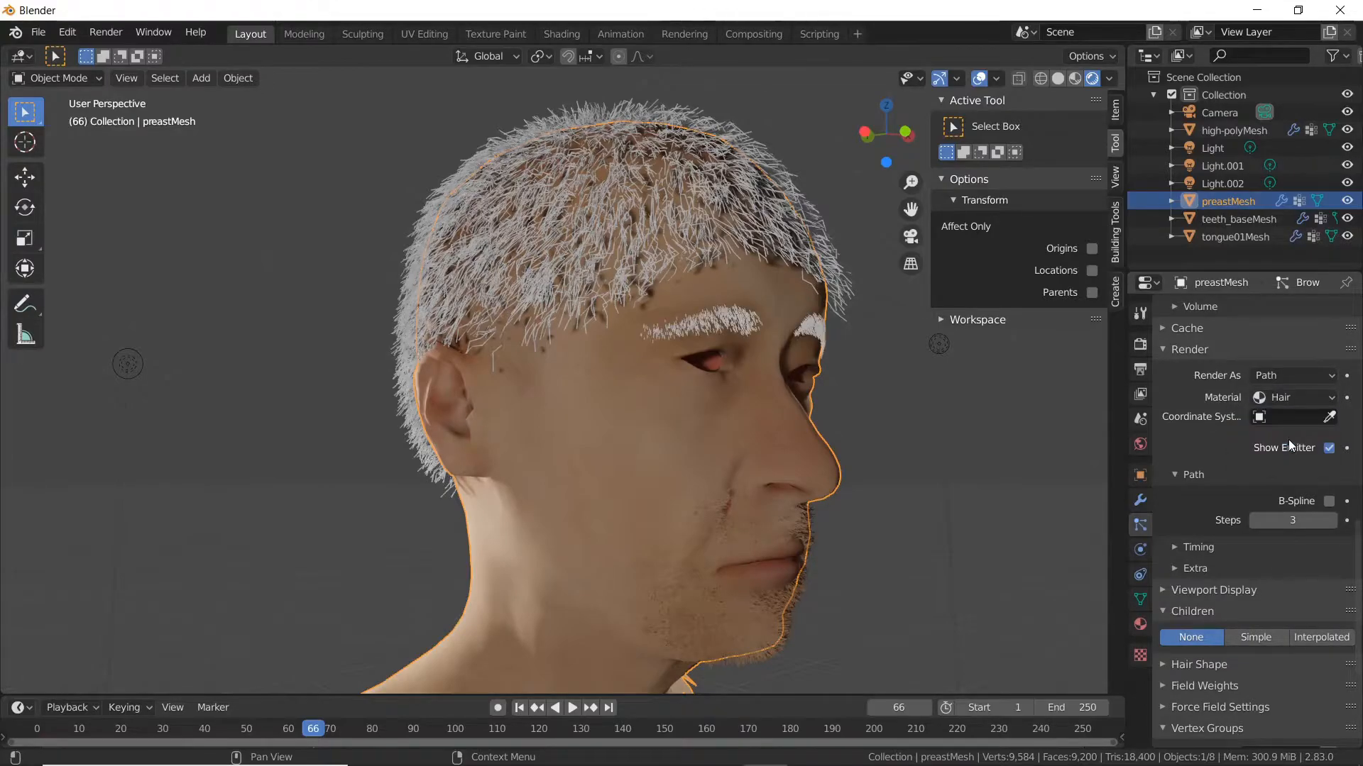
Step: Assign the Hair material to the Beard particle system in its render settings
scroll(1232, 402, up, 10)
scroll(1233, 403, up, 14)
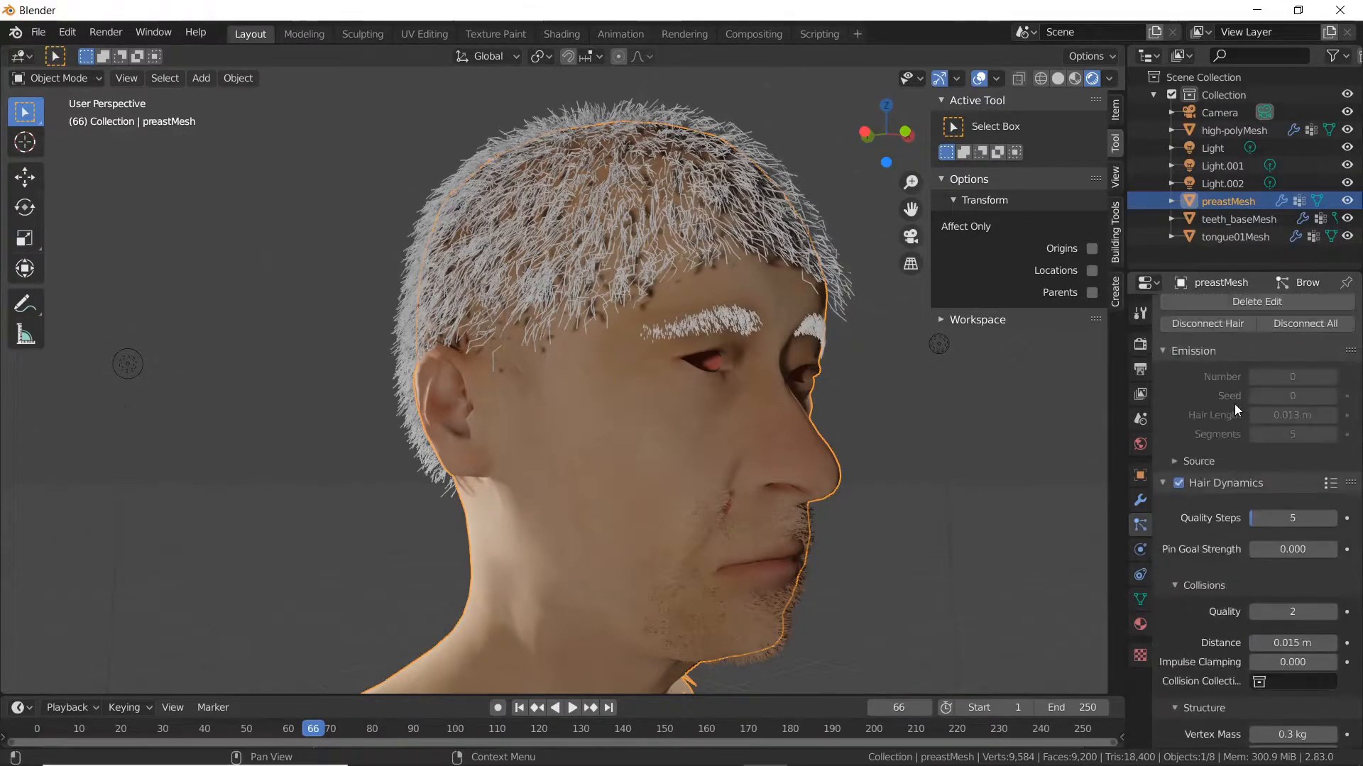
click(1204, 347)
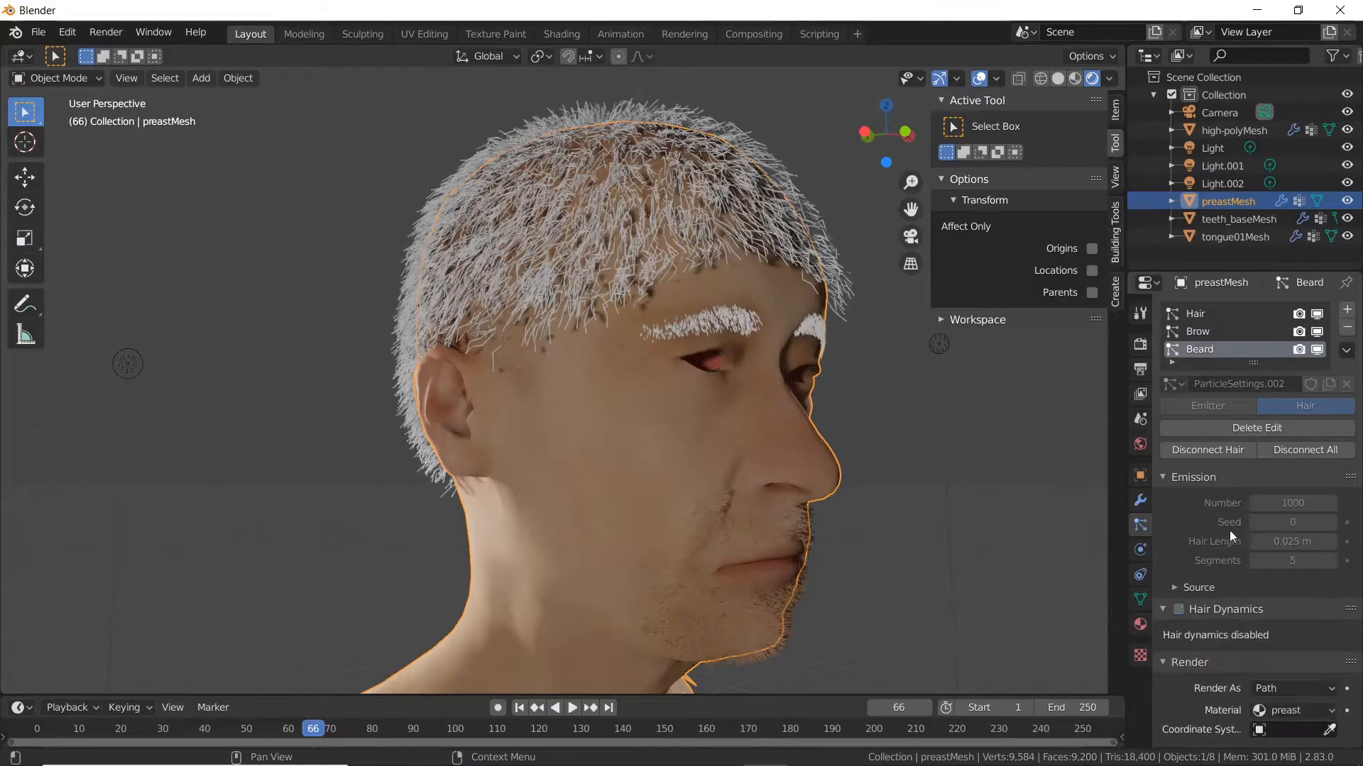
scroll(1232, 545, down, 15)
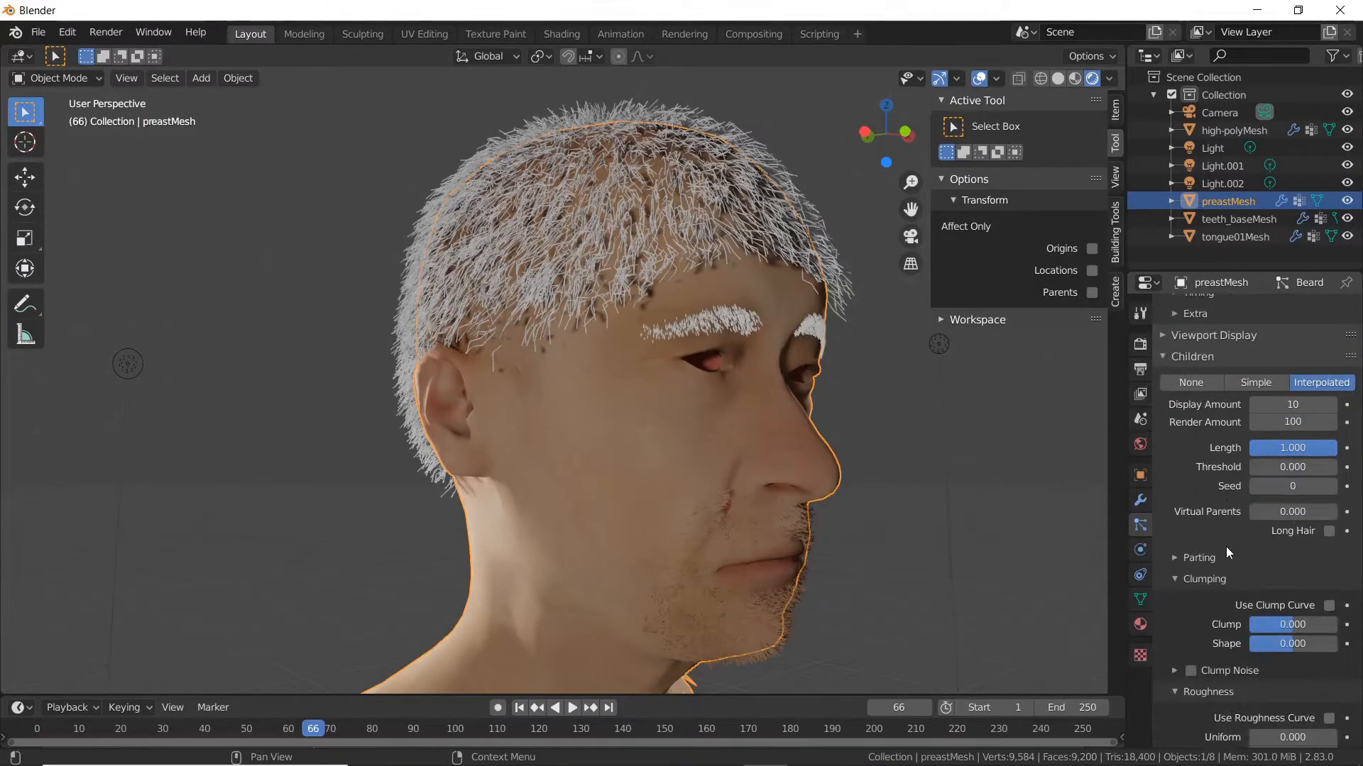
scroll(1238, 538, up, 3)
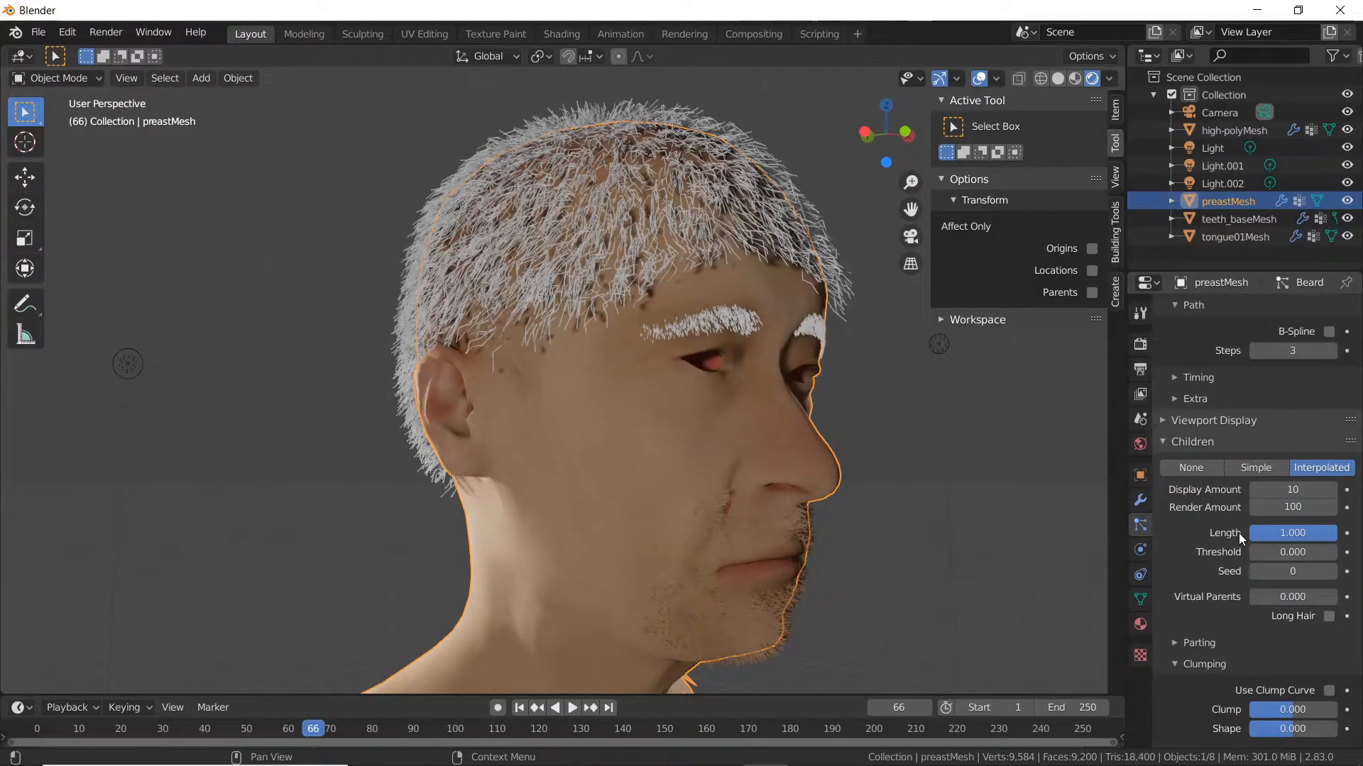
scroll(1238, 534, up, 4)
click(1308, 342)
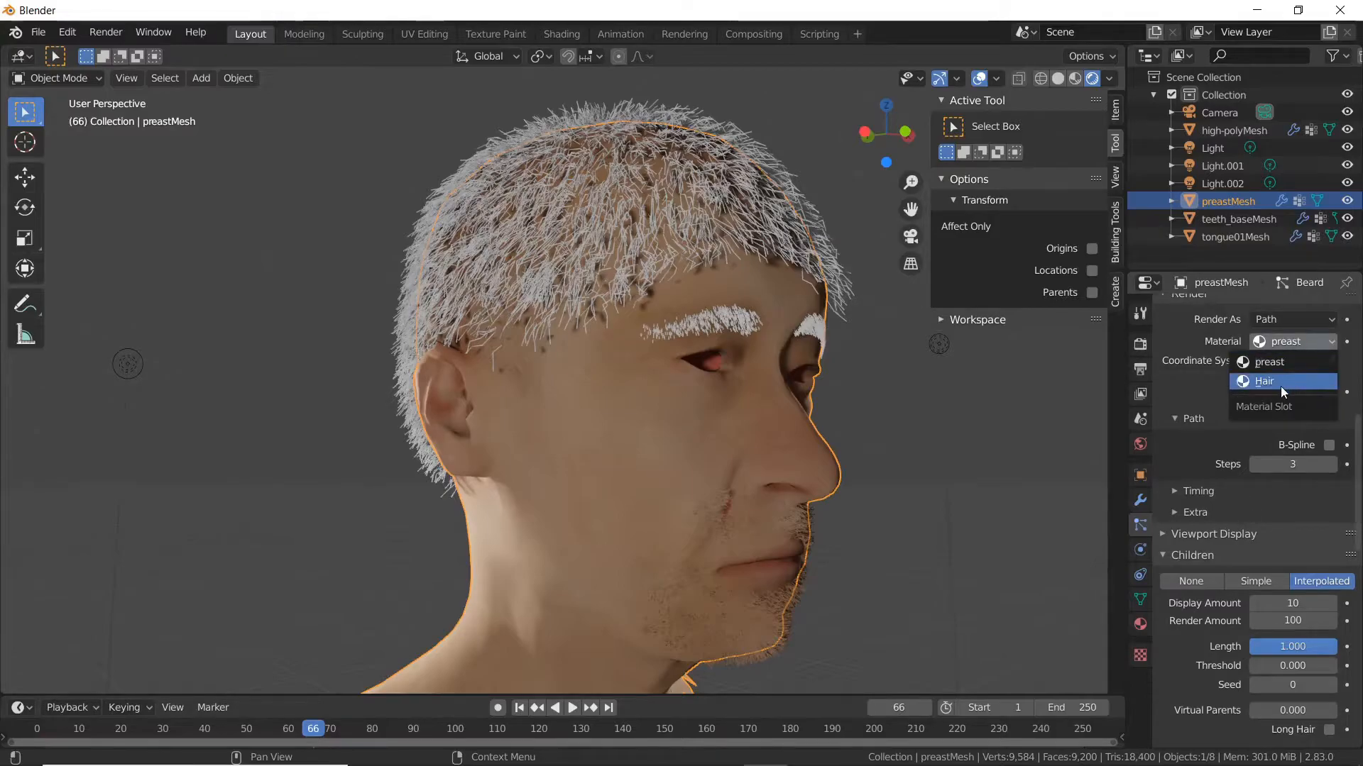
click(1280, 385)
Step: Switch to the Shading workspace and frame the bearded head alongside the Hair material's node tree
middle_drag(947, 492, 646, 315)
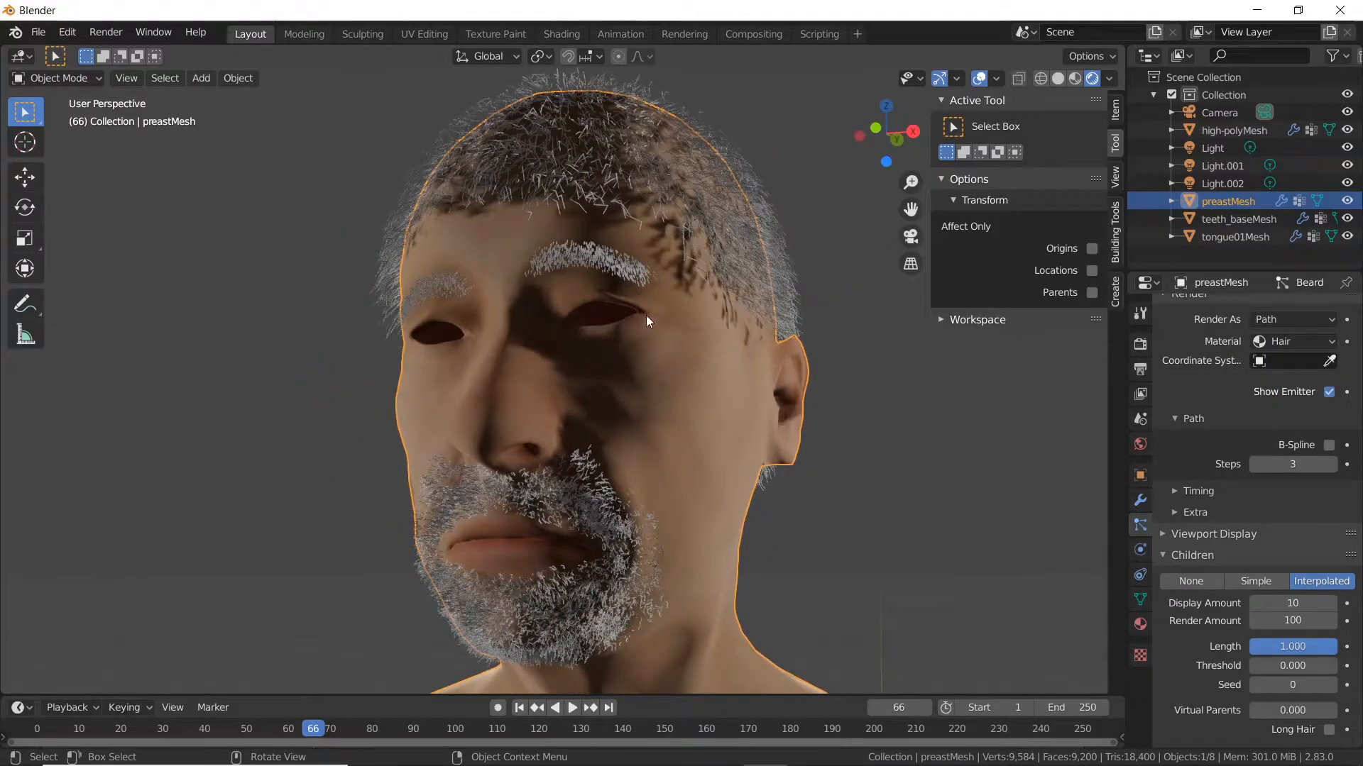
click(563, 33)
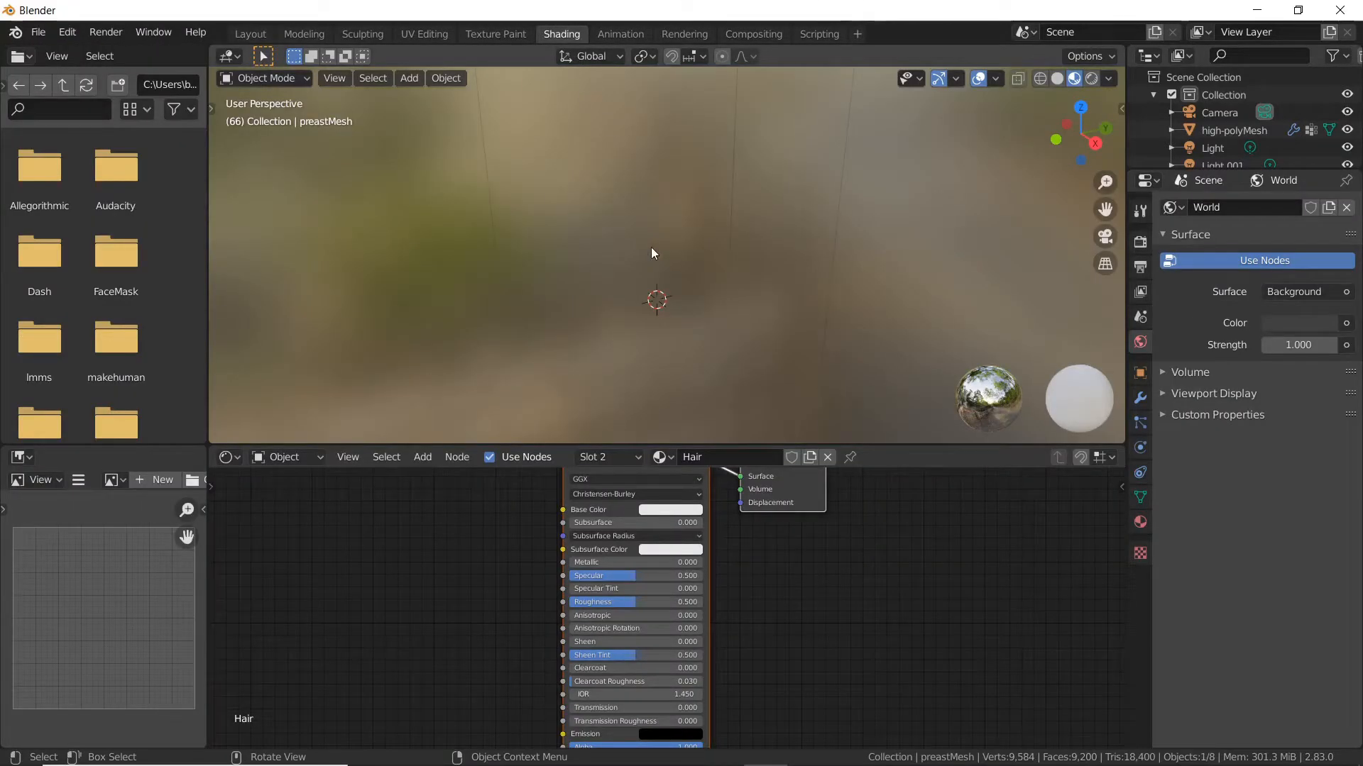
middle_drag(642, 240, 748, 232)
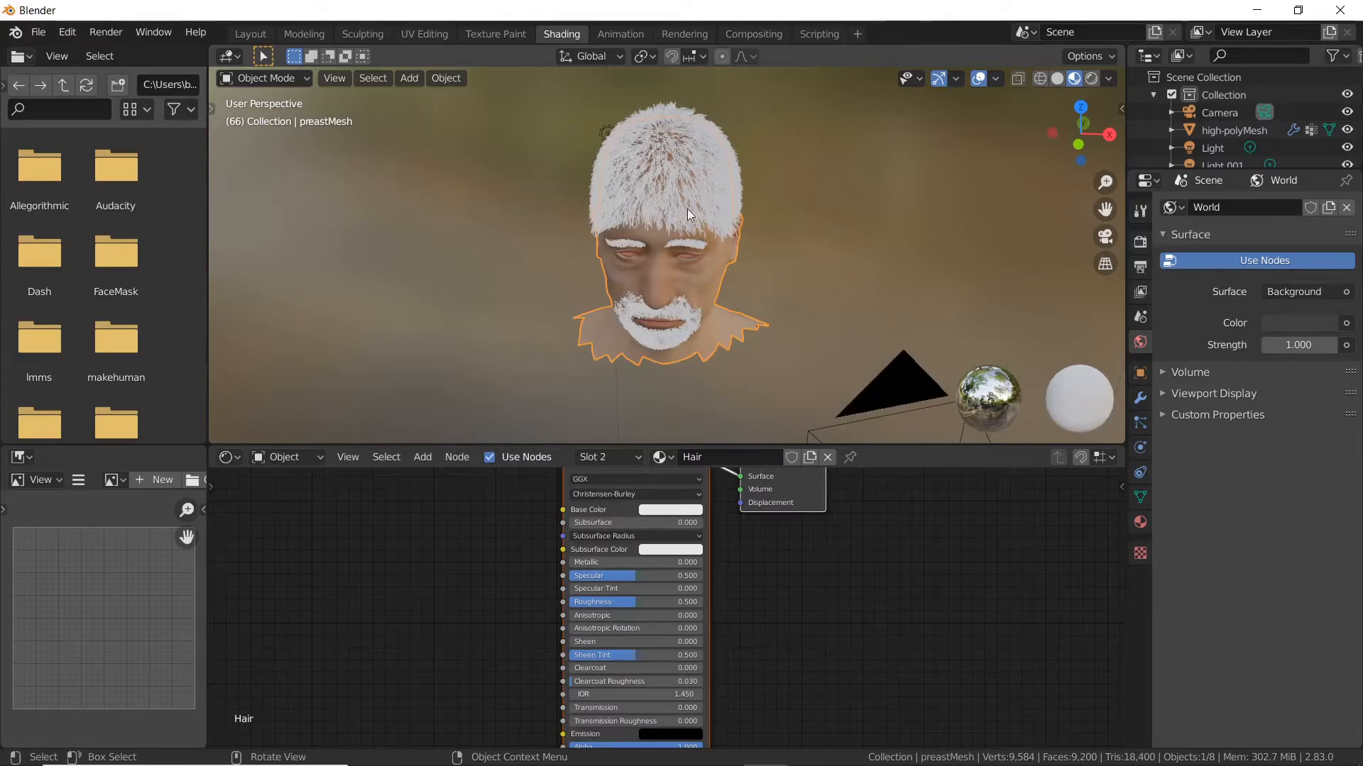
middle_drag(683, 261, 706, 287)
scroll(703, 291, up, 4)
scroll(703, 291, down, 2)
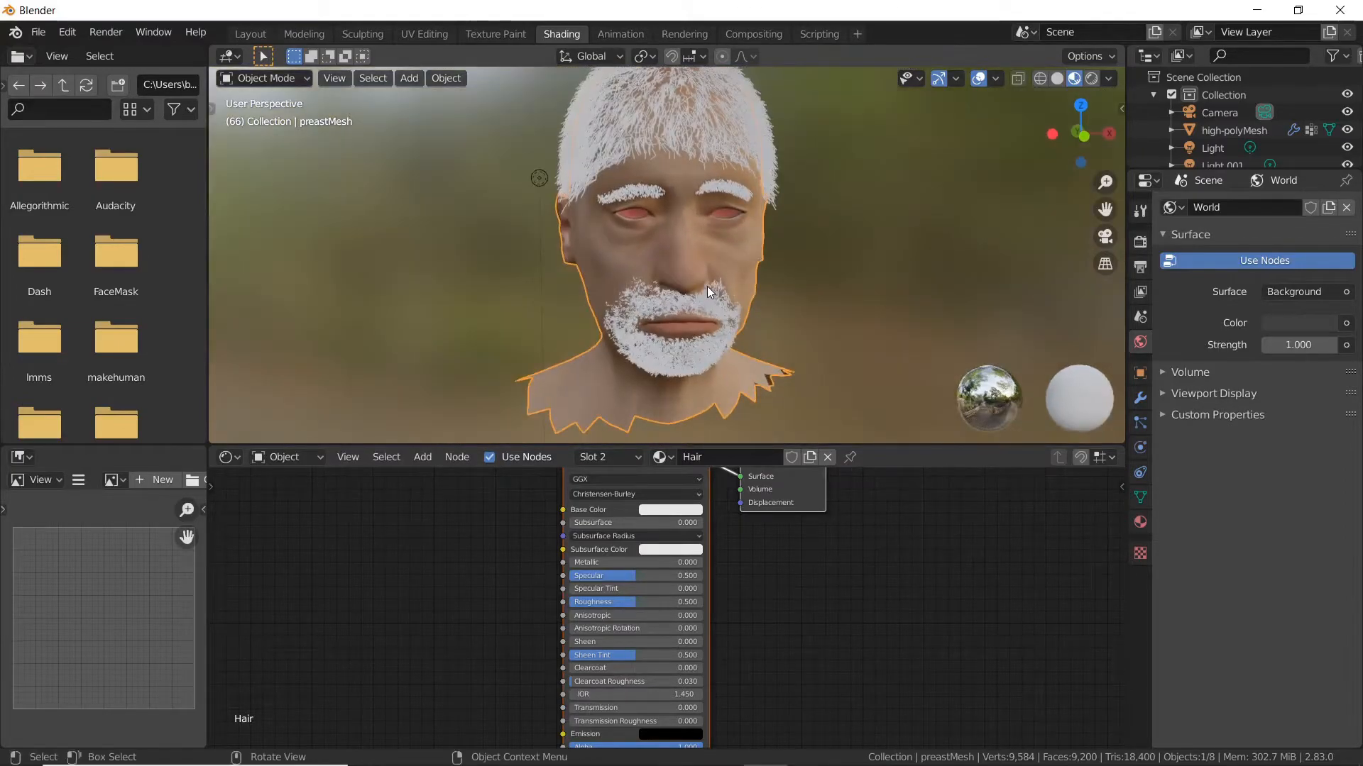
middle_drag(462, 574, 432, 623)
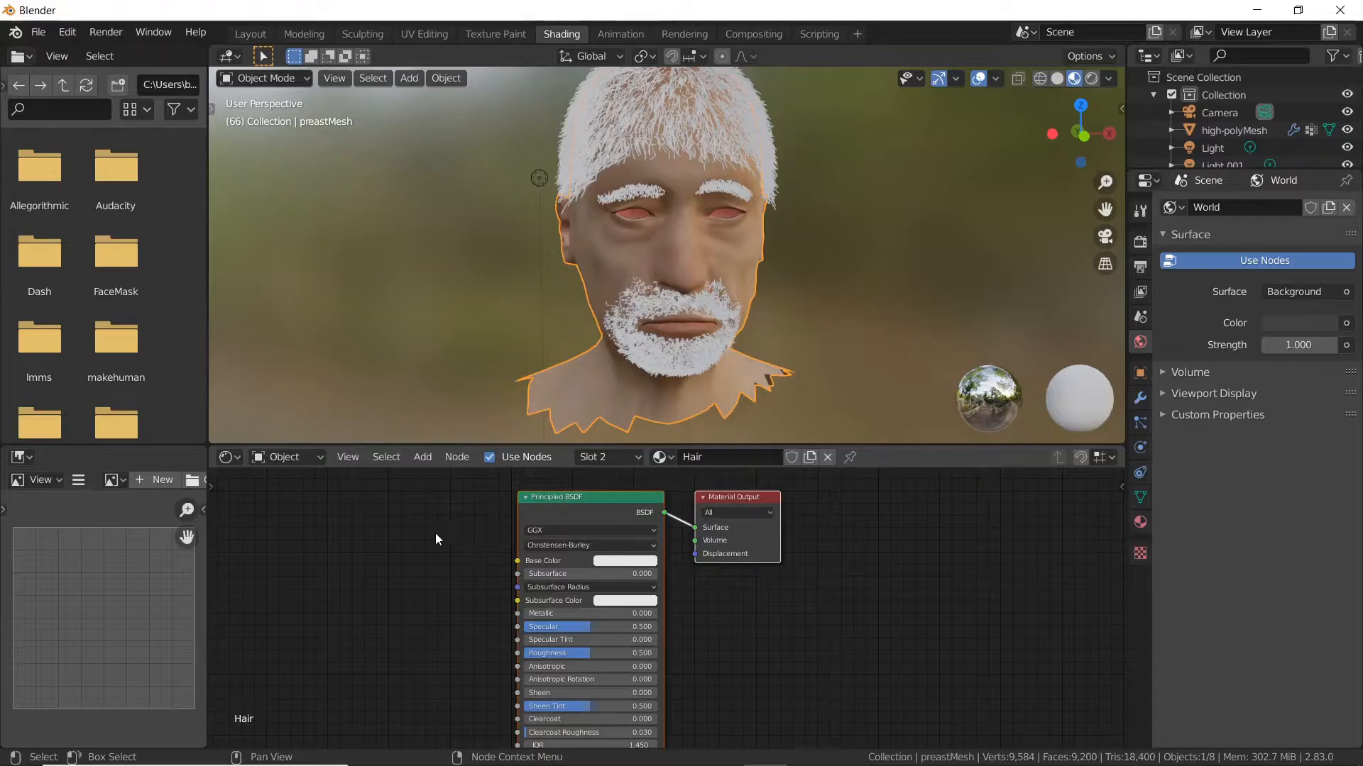
middle_drag(433, 561, 624, 562)
scroll(650, 554, down, 3)
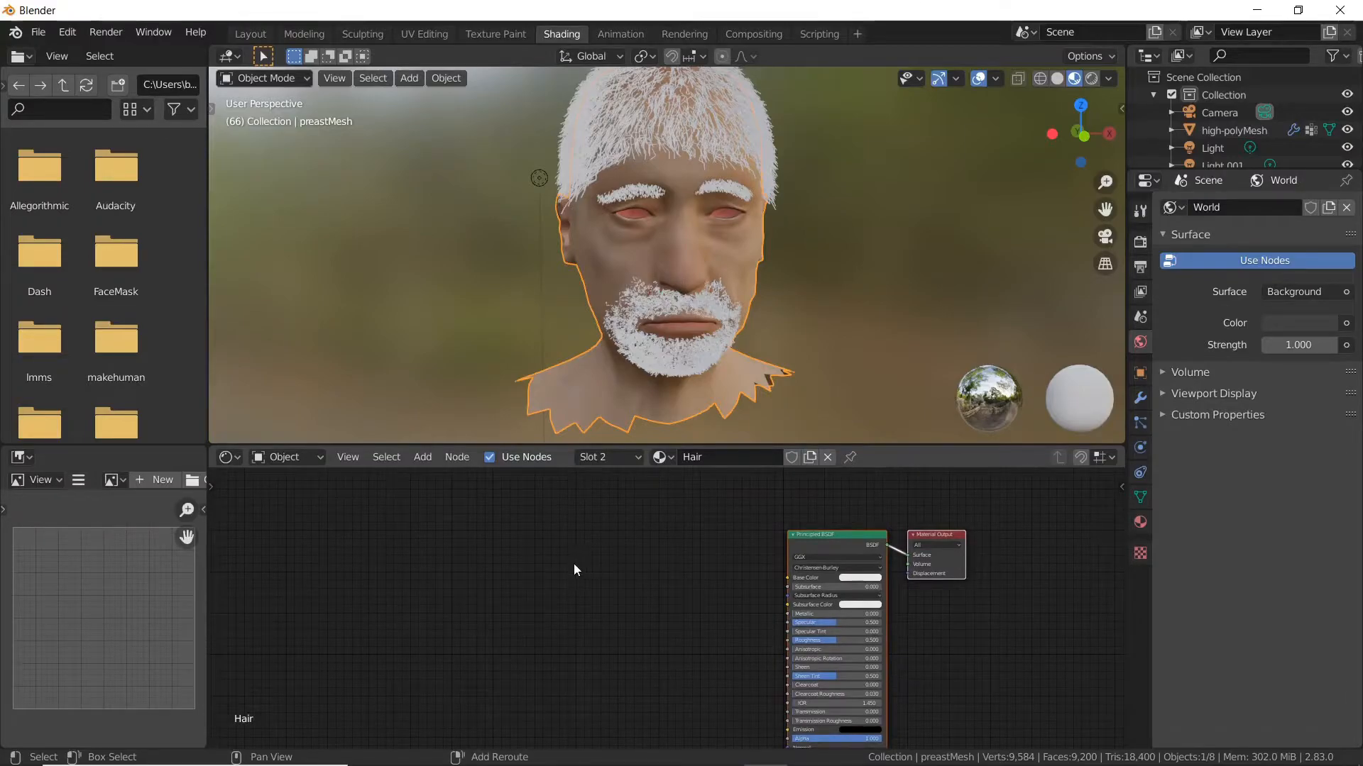
middle_drag(582, 277, 546, 253)
Step: Add a MixRGB node to the Hair material, placed ahead of the Principled BSDF node
key(shift+a)
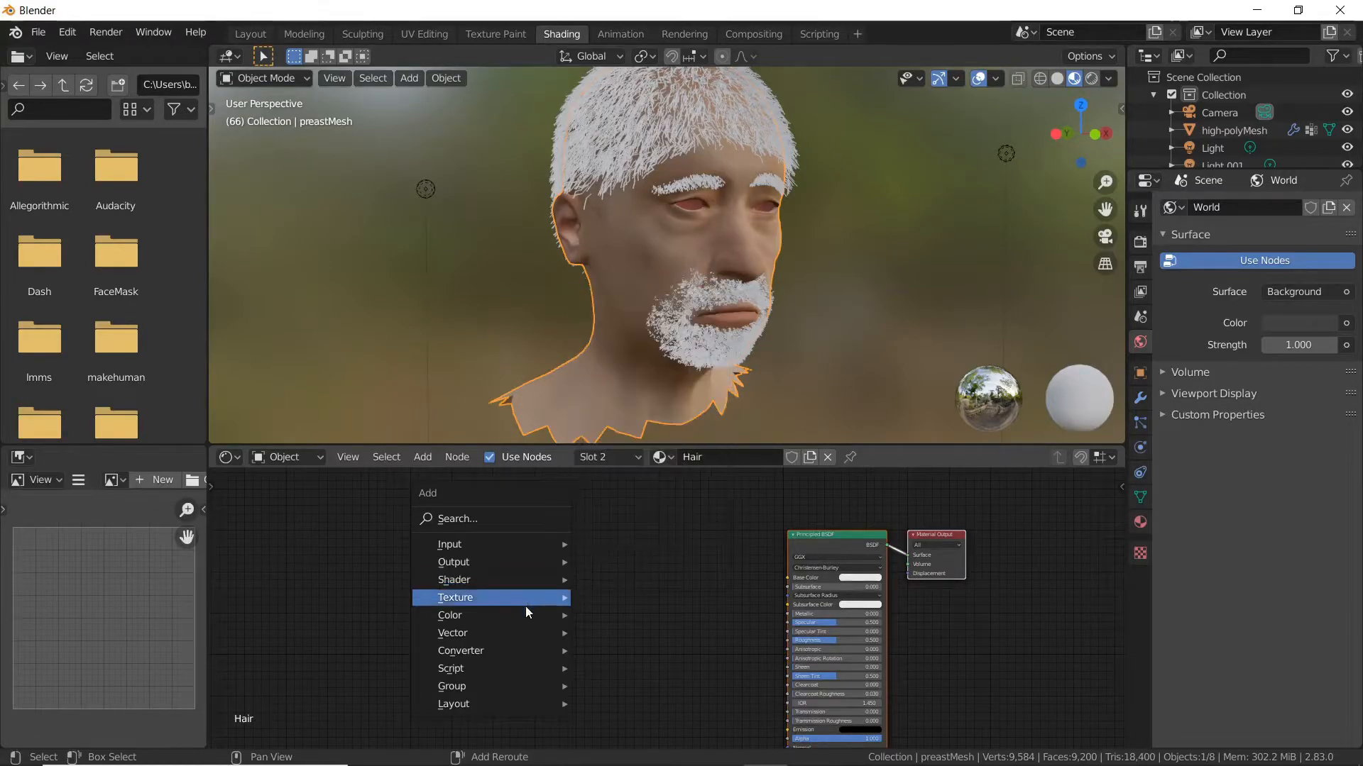
mouse_move(525, 615)
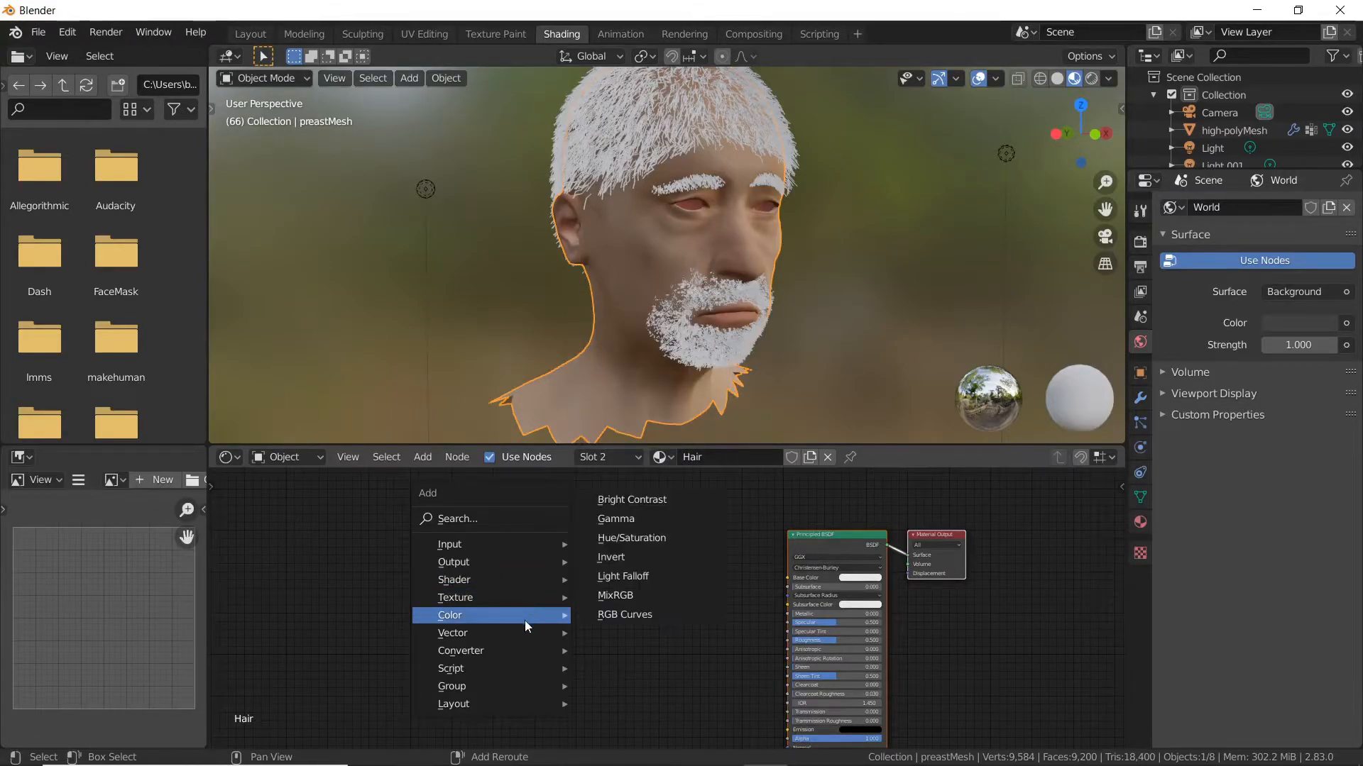
click(666, 598)
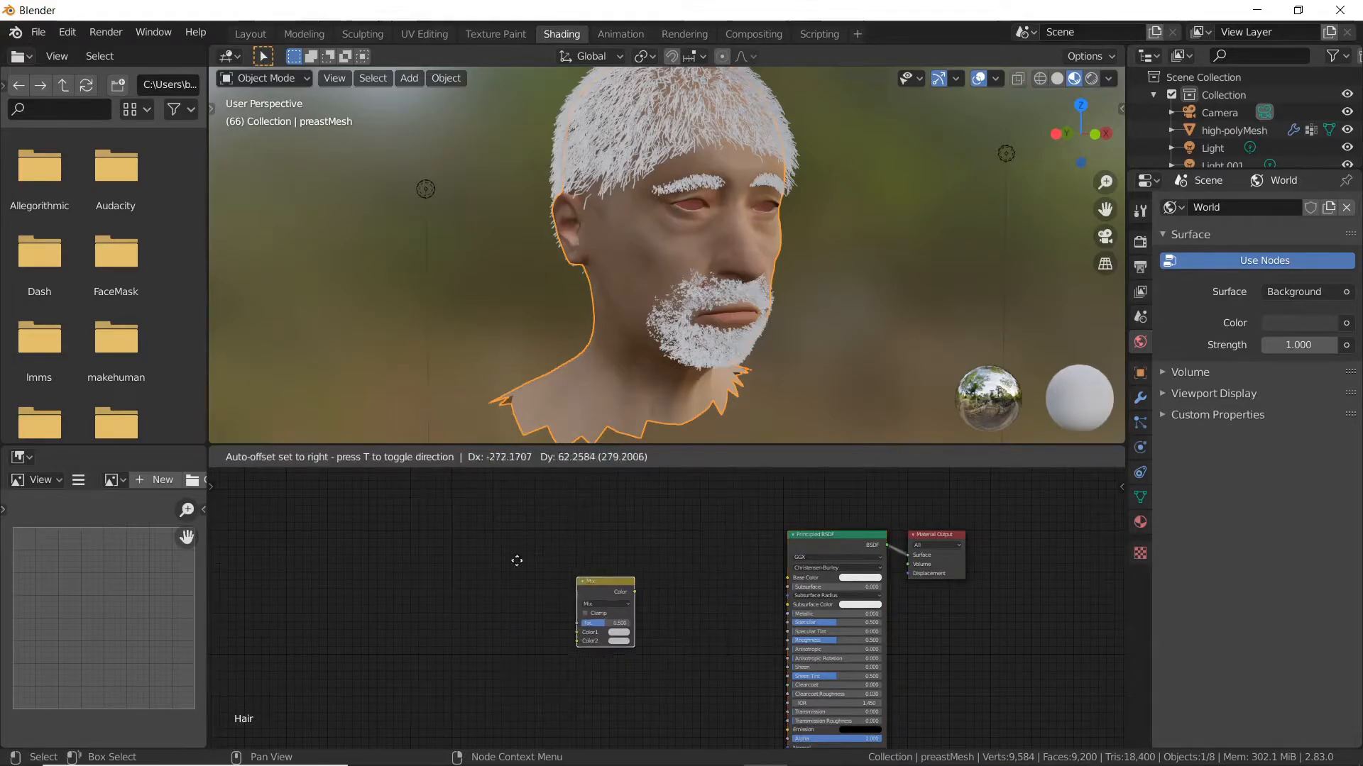
click(559, 602)
scroll(559, 601, up, 3)
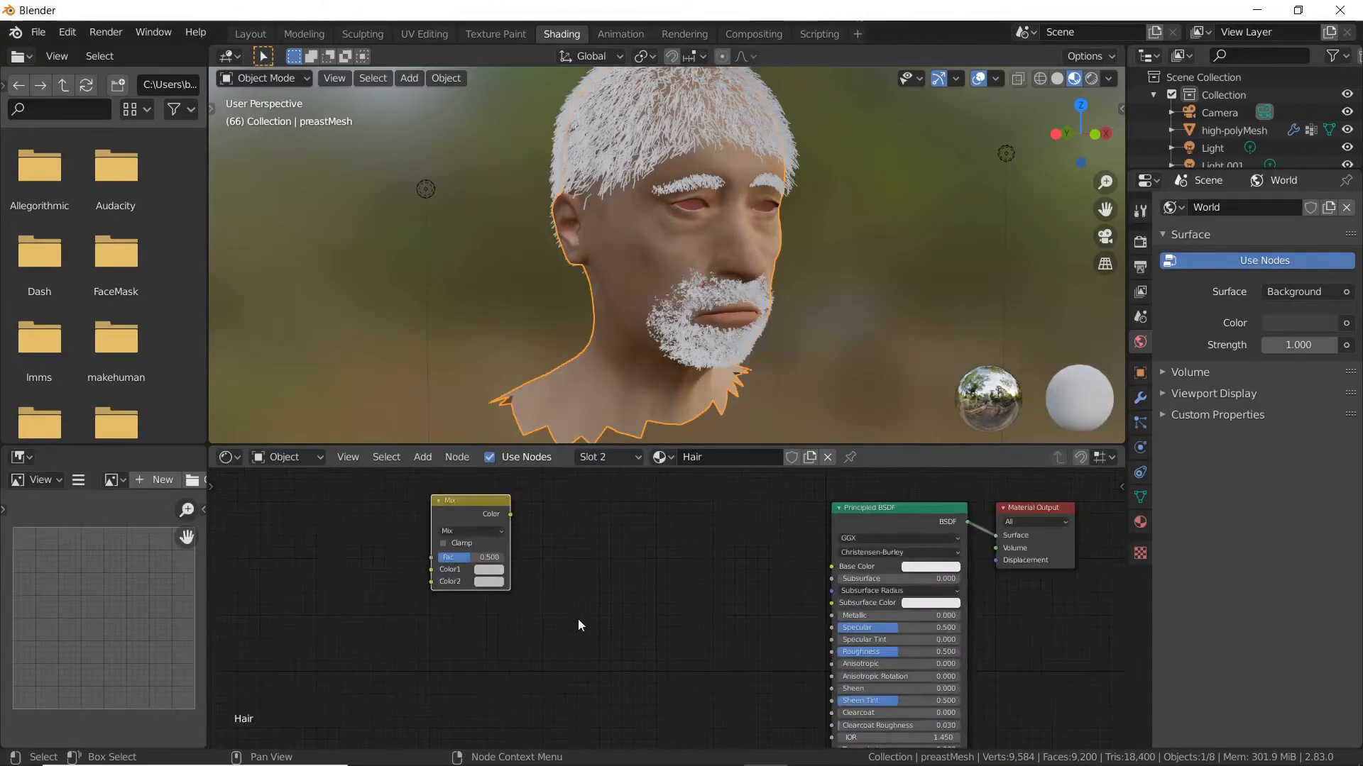
Step: Set the Mix node's Color1 to a dark reddish brown and sample that same colour for Color2
click(609, 591)
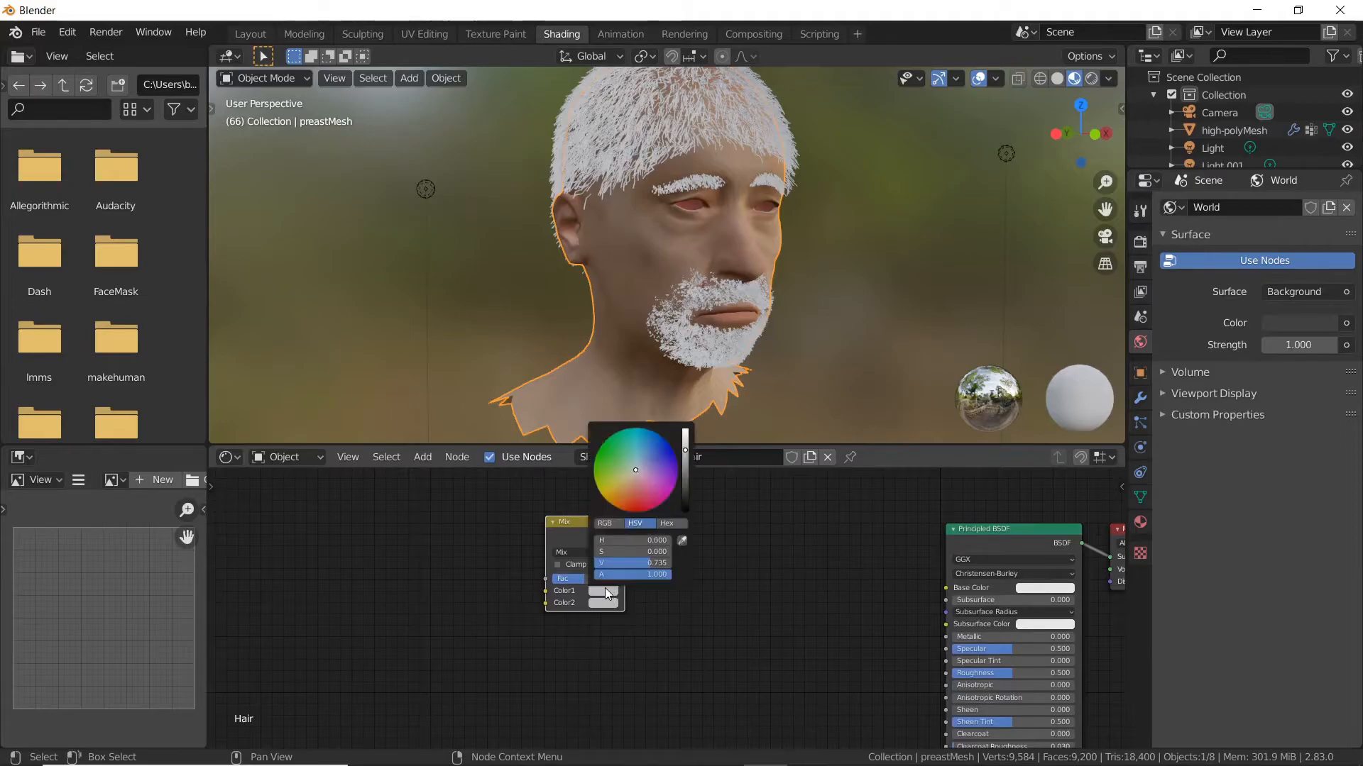
drag(643, 489, 628, 502)
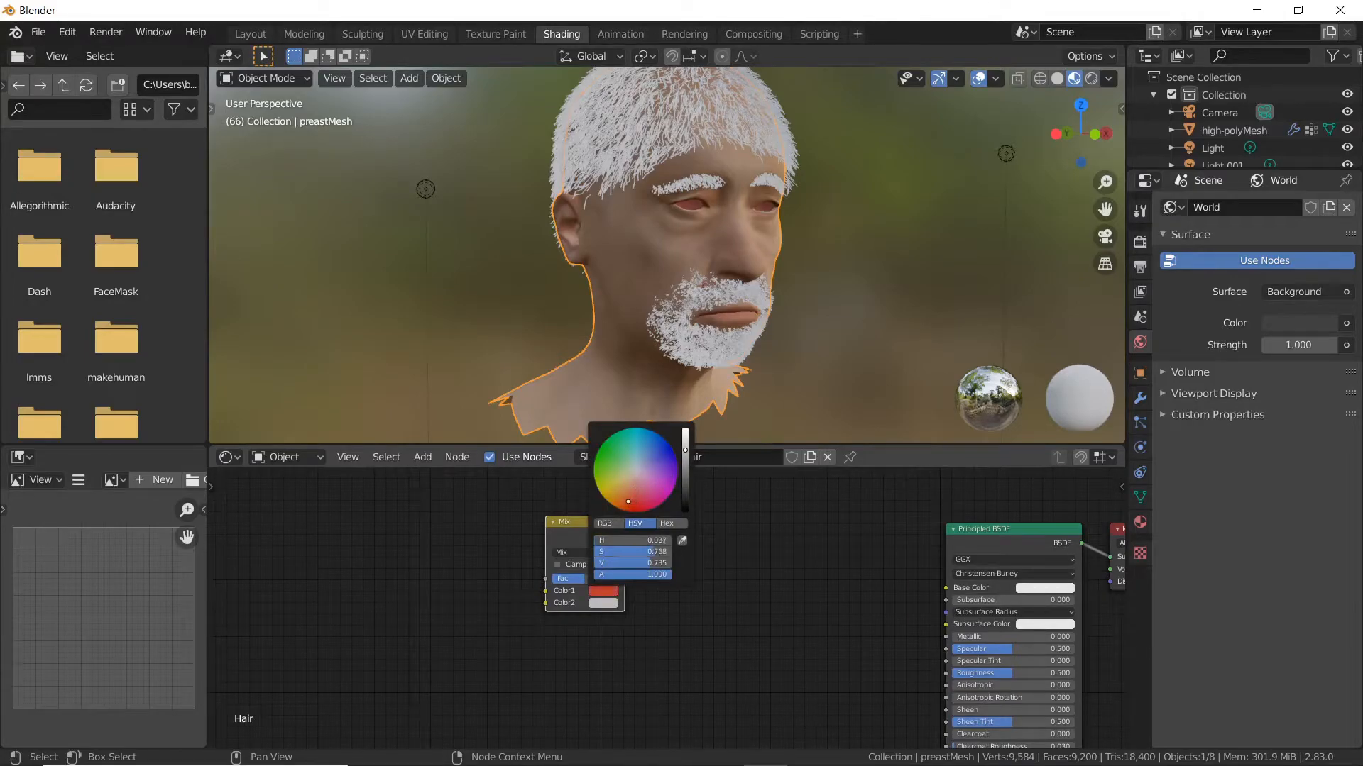
drag(689, 467, 626, 514)
click(602, 603)
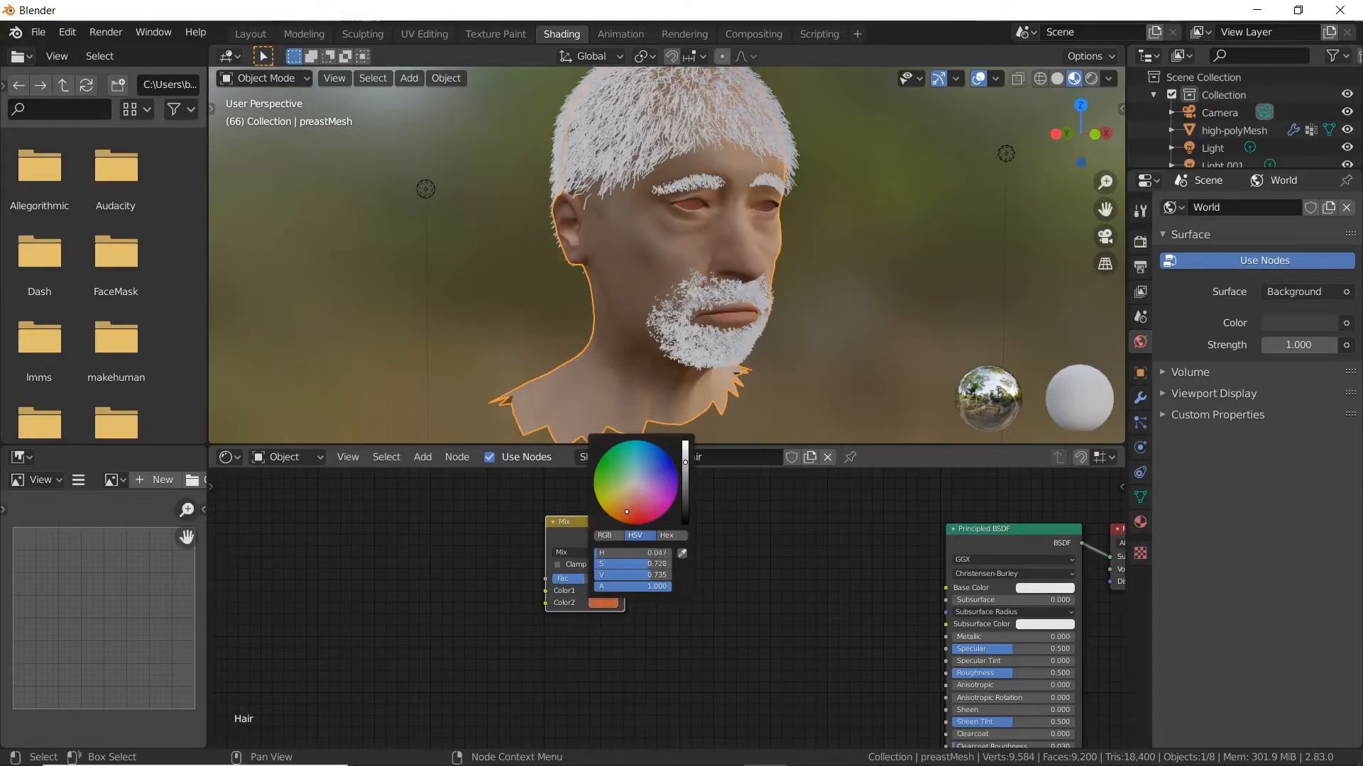
click(682, 554)
click(611, 590)
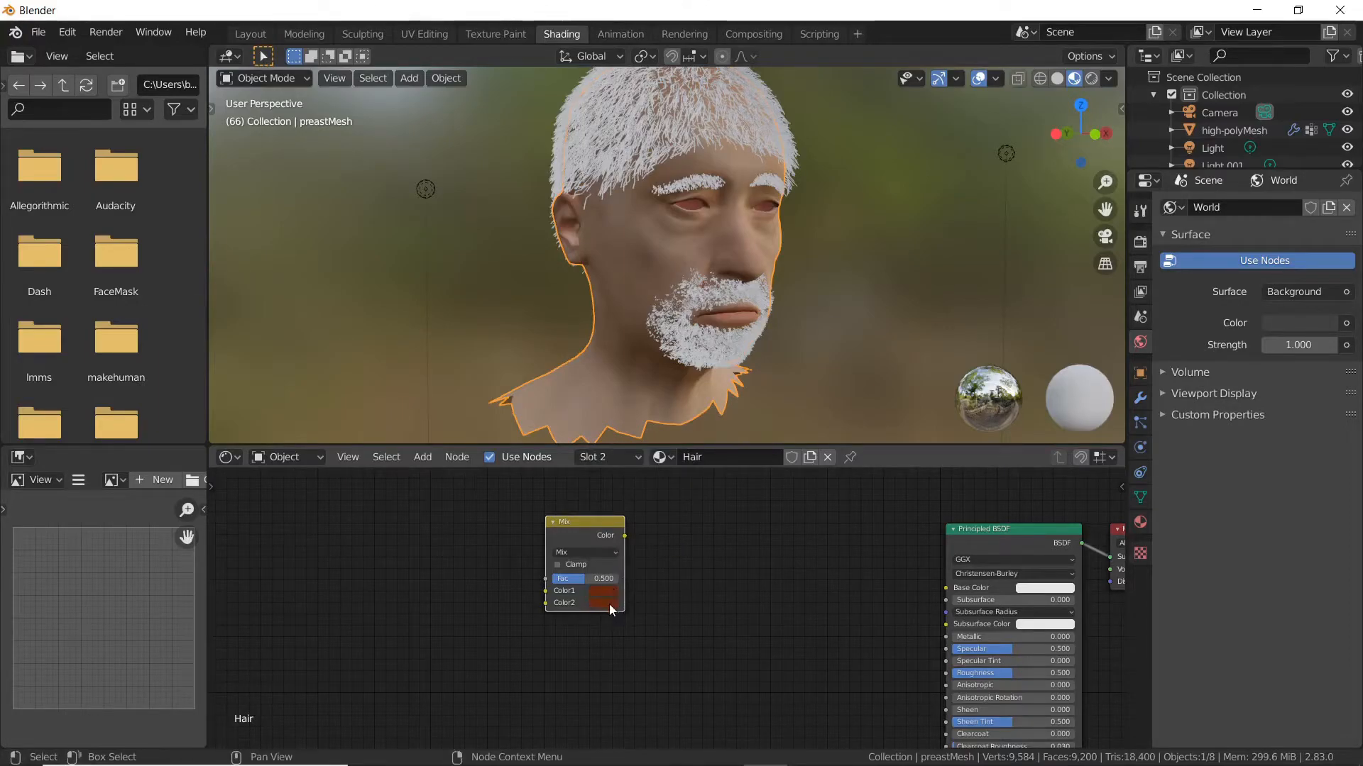
Step: Darken the Mix node's Color2 to a near-black brown
click(609, 604)
drag(685, 492, 685, 509)
scroll(739, 561, down, 1)
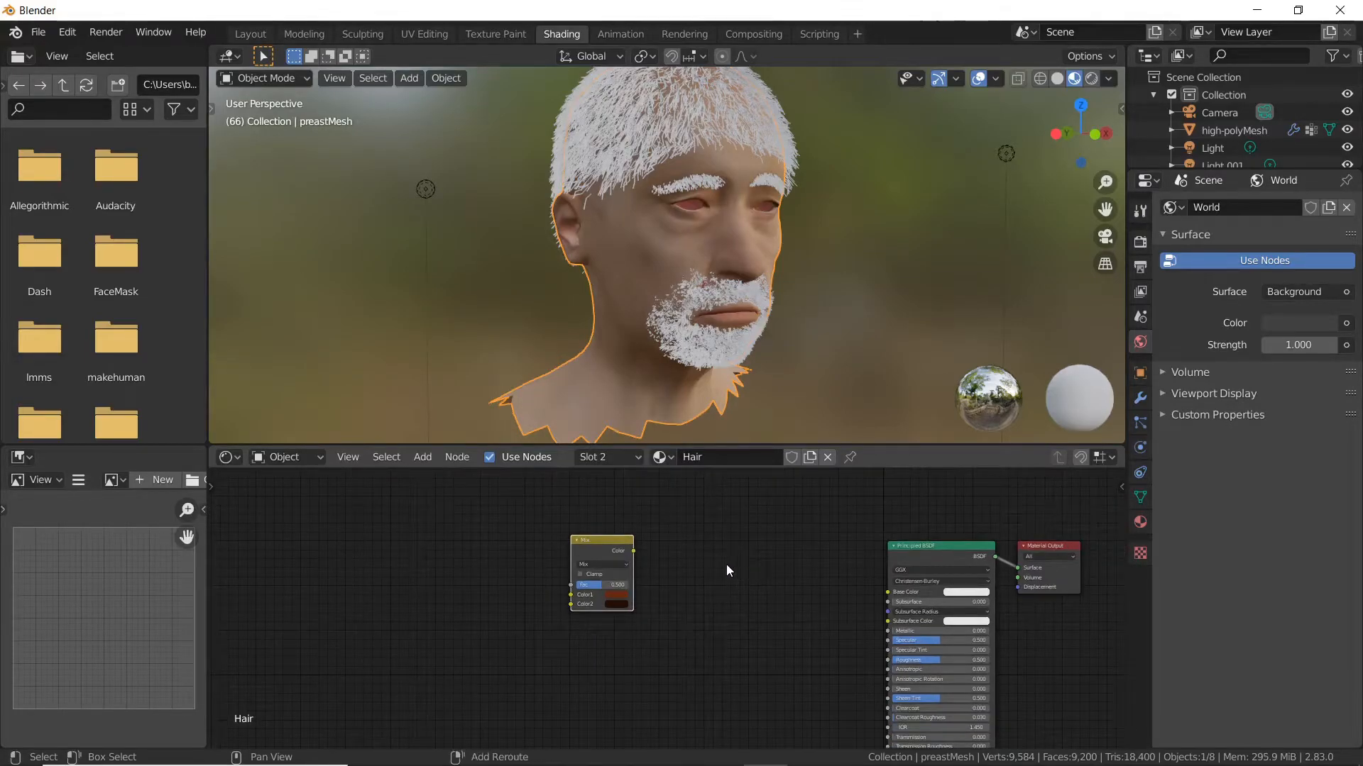
Step: Add a Hair Info node to the Hair material, placed ahead of the Mix node
key(shift+a)
mouse_move(702, 492)
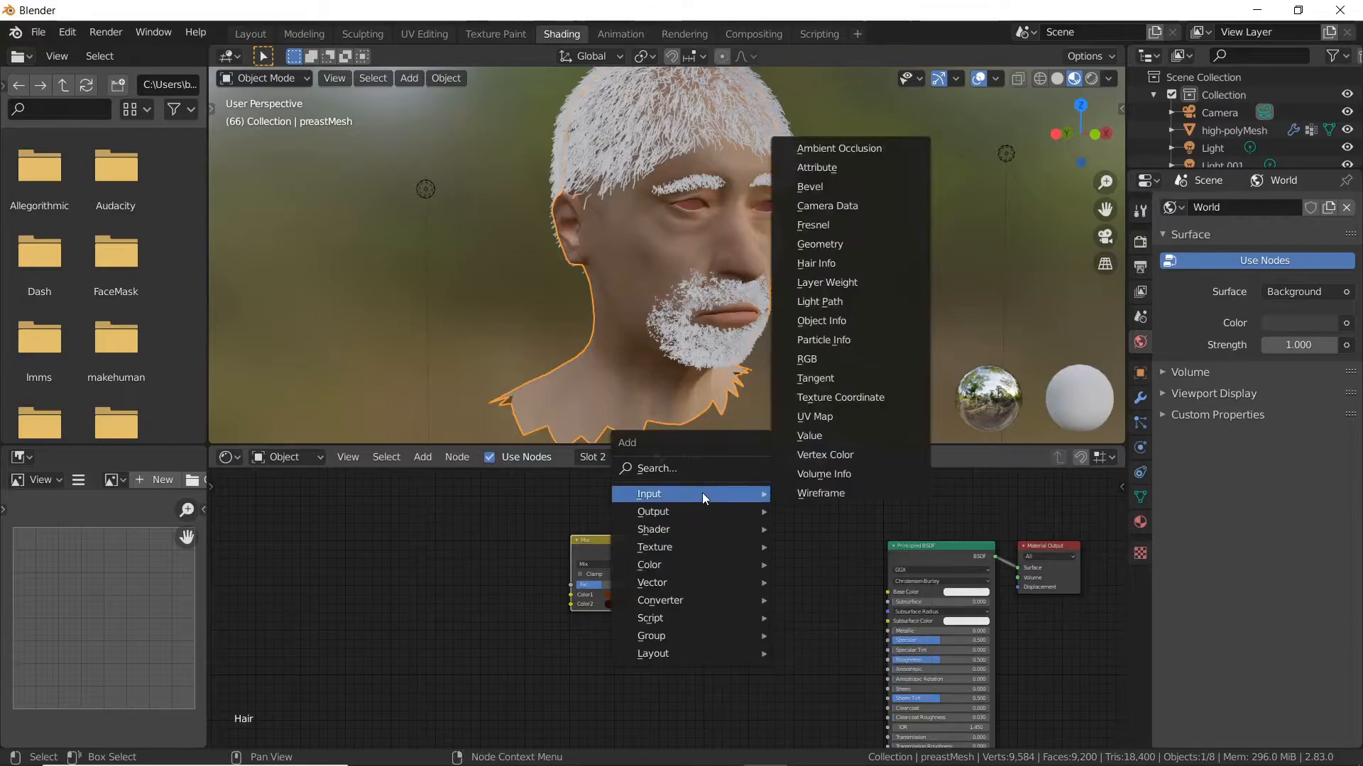
click(862, 263)
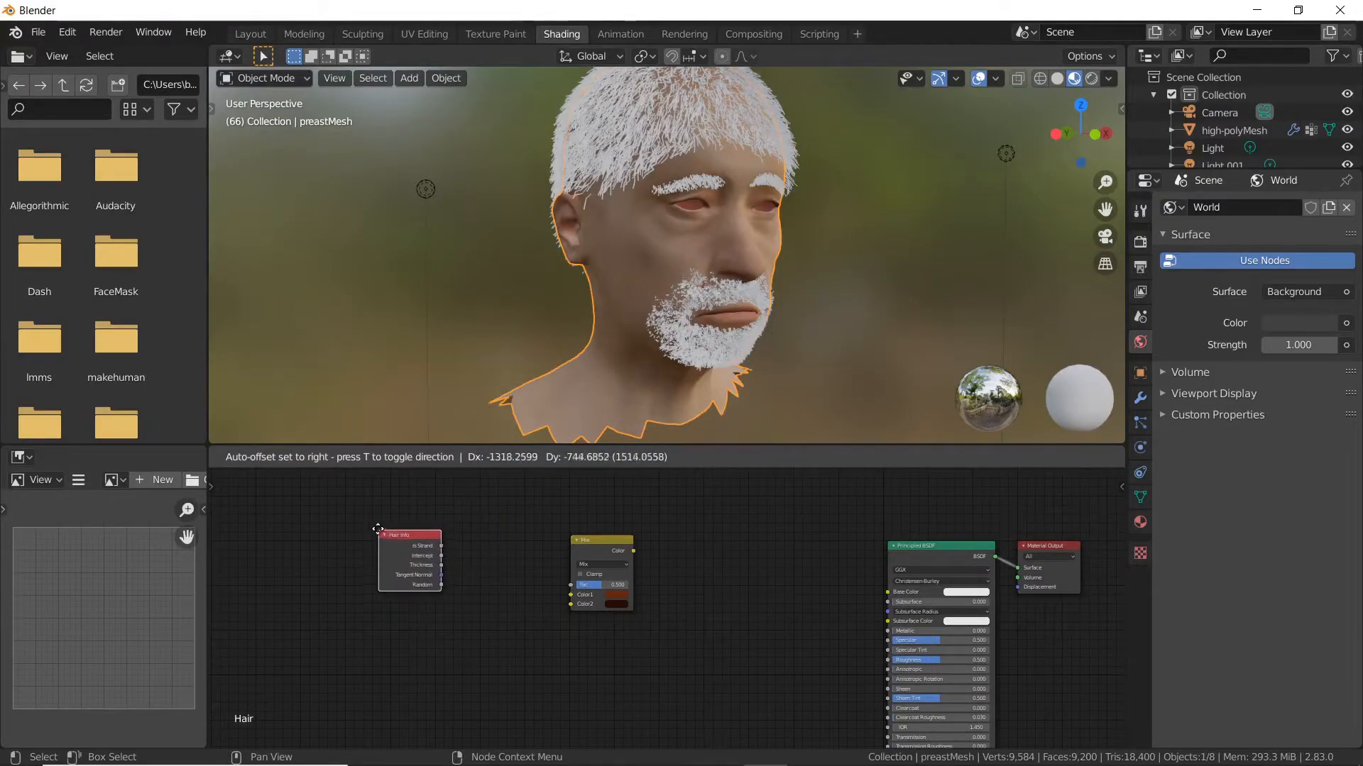
click(333, 524)
Step: Add a ColorRamp node between the Hair Info and Mix nodes
key(shift+a)
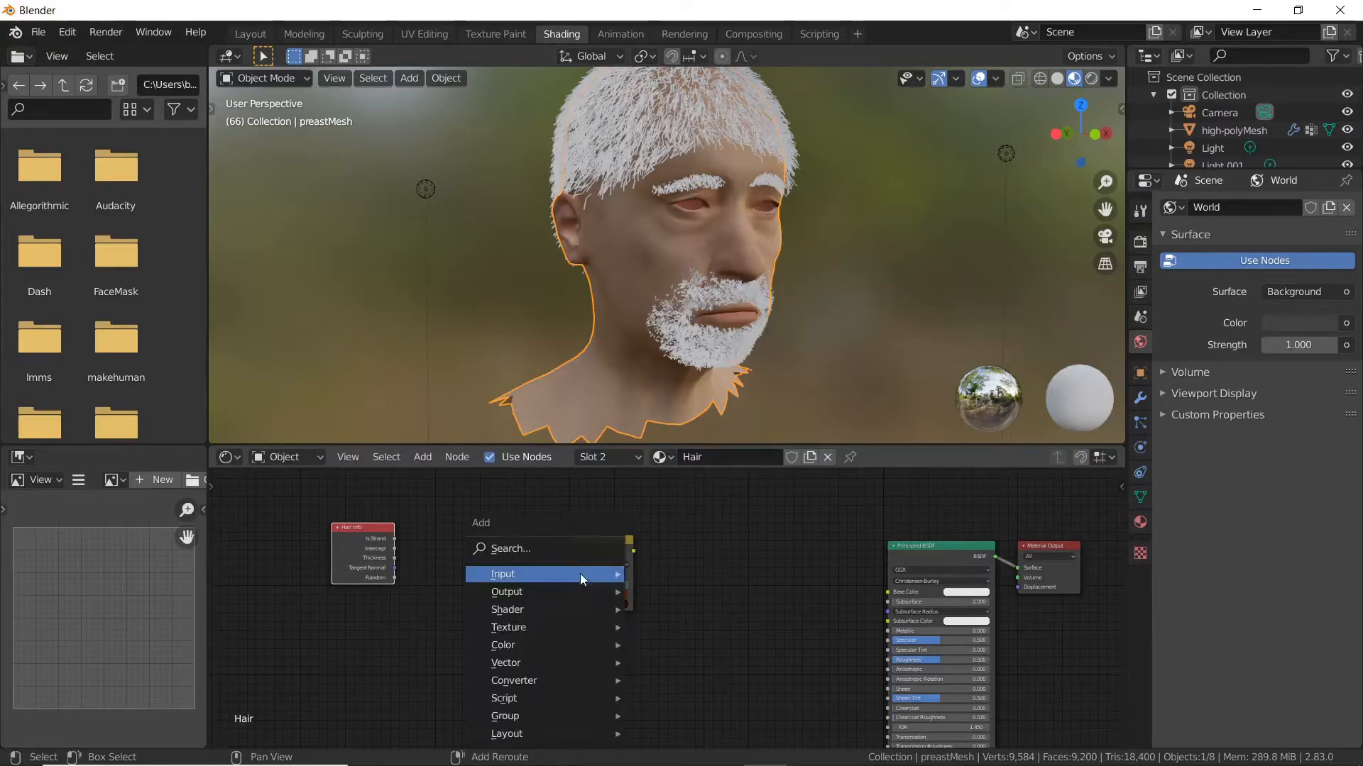
click(543, 549)
text(ram)
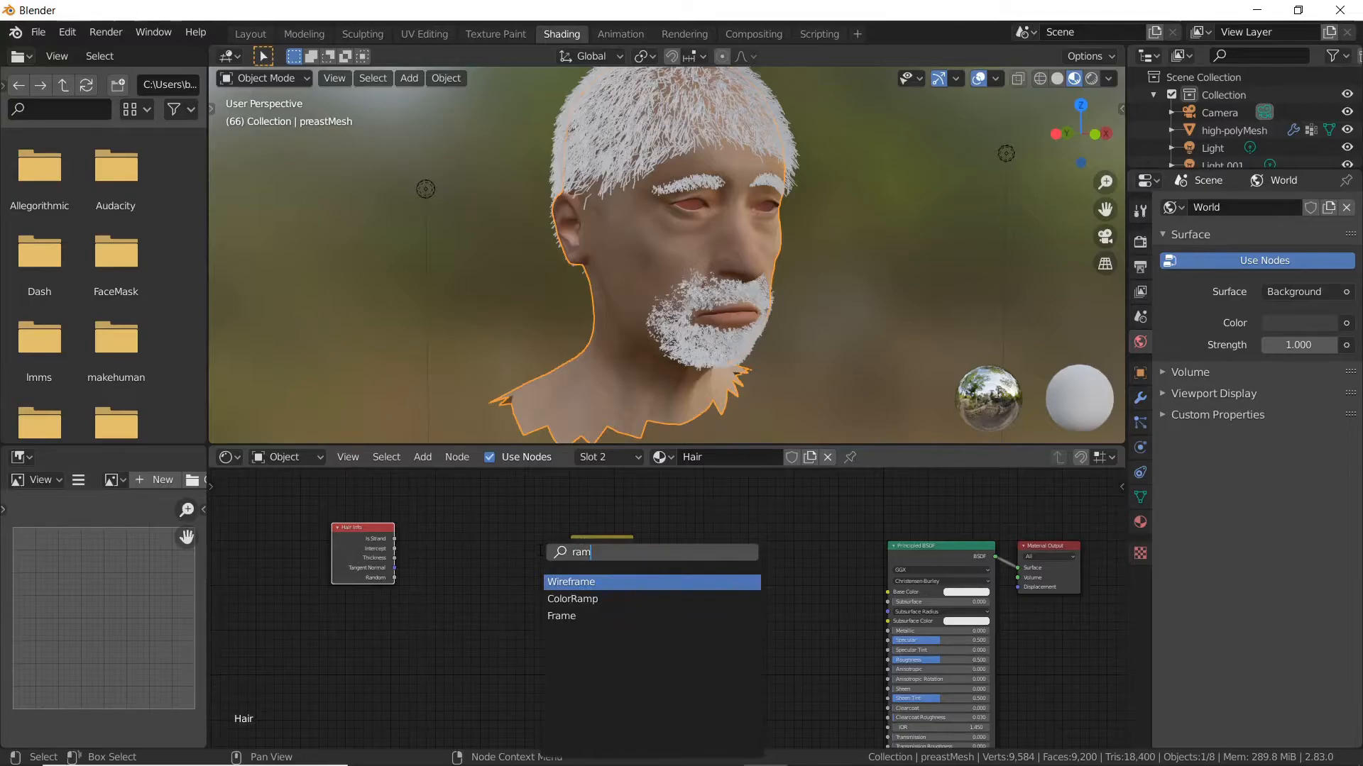
key(Down)
key(Return)
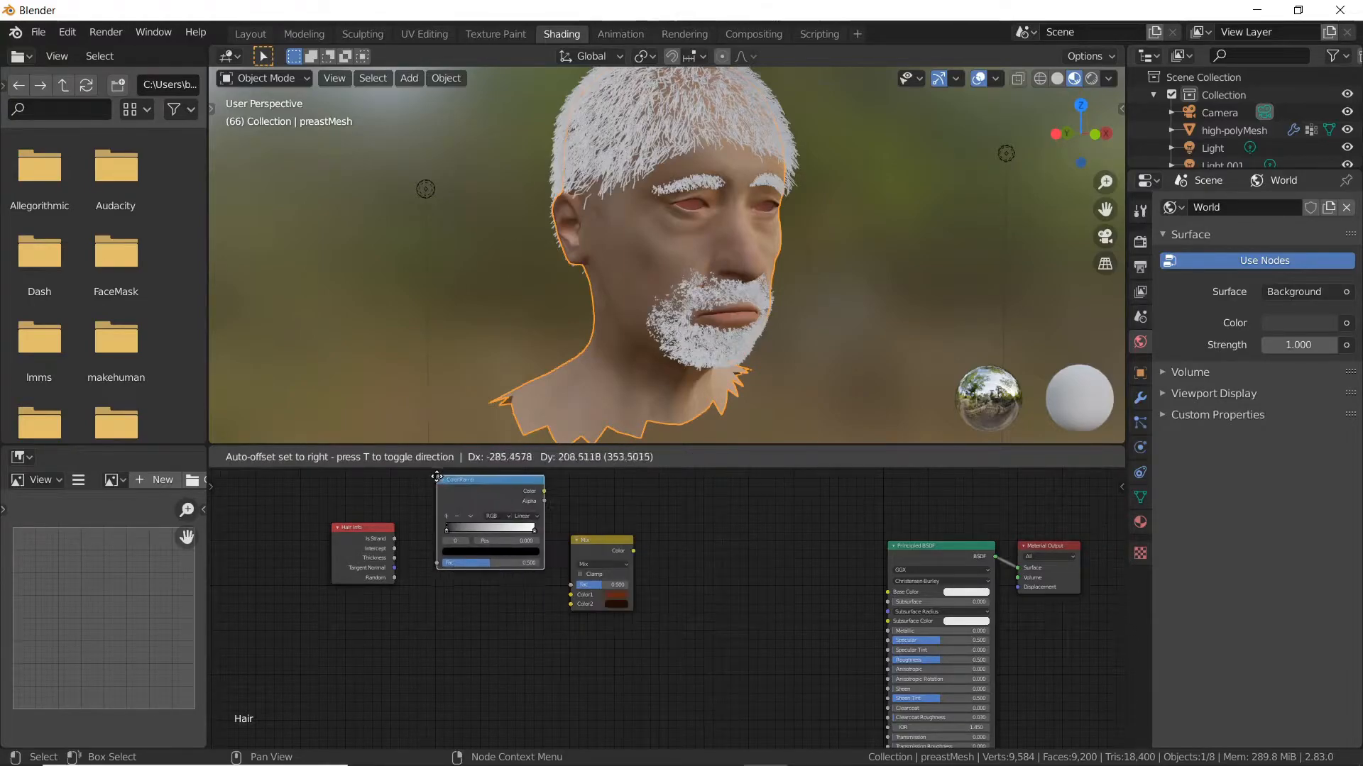
click(559, 552)
Step: Spread out the Hair Info, ColorRamp, Mix, Principled BSDF and Material Output nodes to make room for connections
drag(606, 545, 726, 575)
click(338, 534)
drag(338, 534, 323, 581)
drag(480, 492, 506, 482)
scroll(589, 598, down, 2)
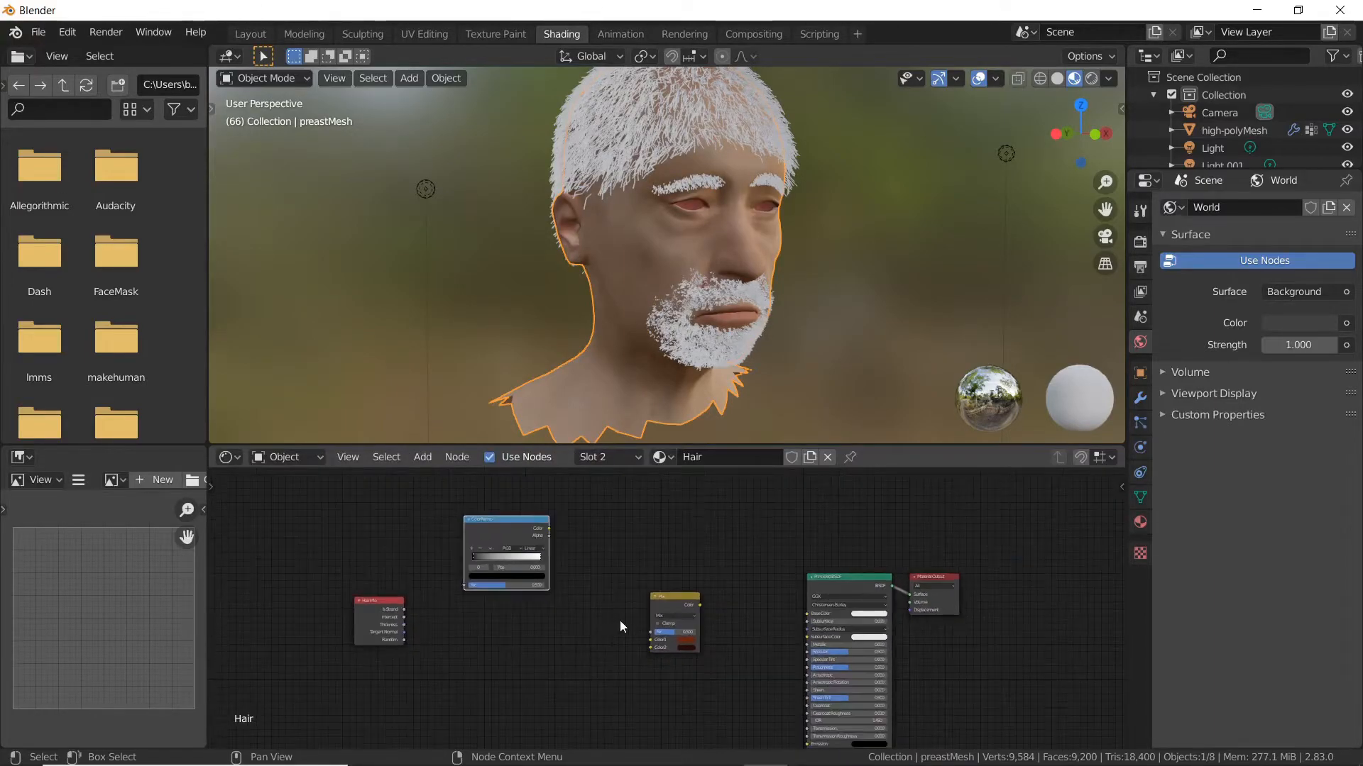
drag(879, 549, 1050, 535)
drag(793, 559, 831, 558)
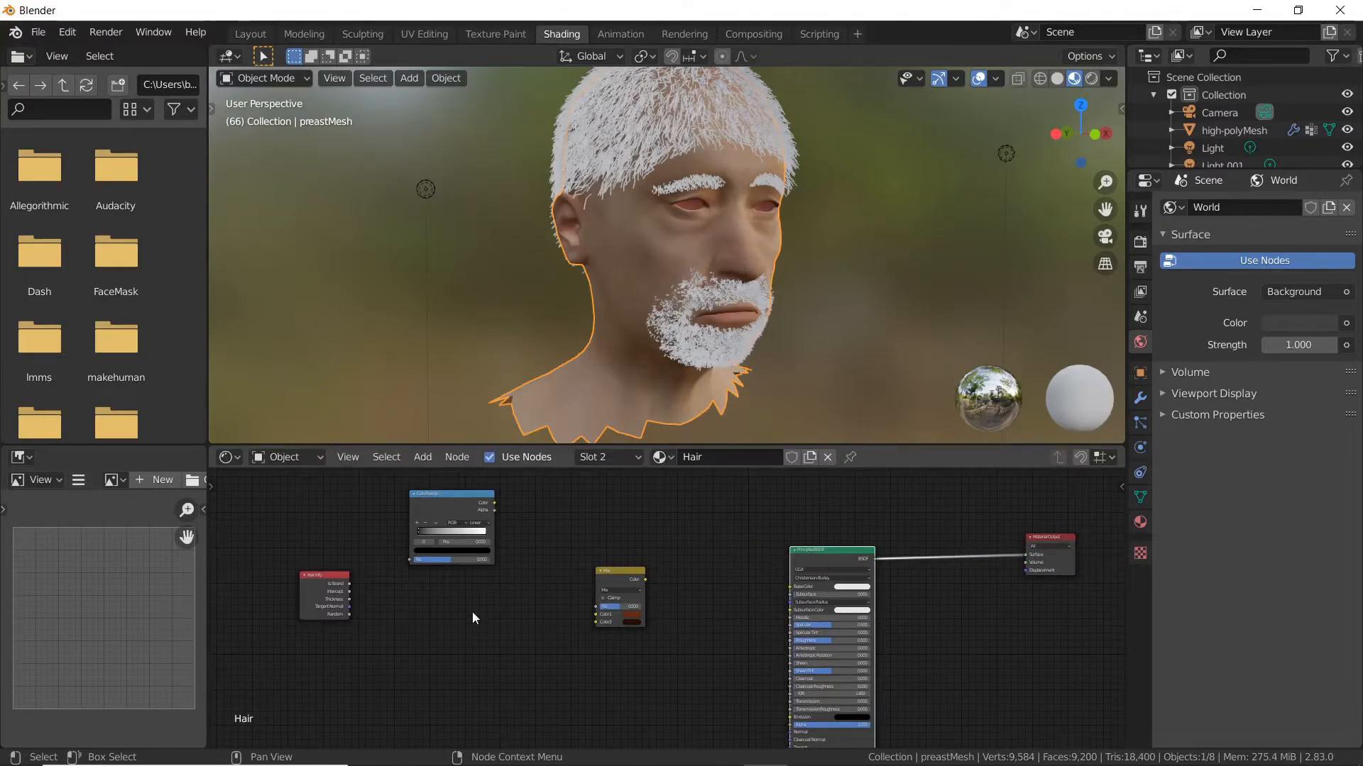
scroll(454, 609, up, 3)
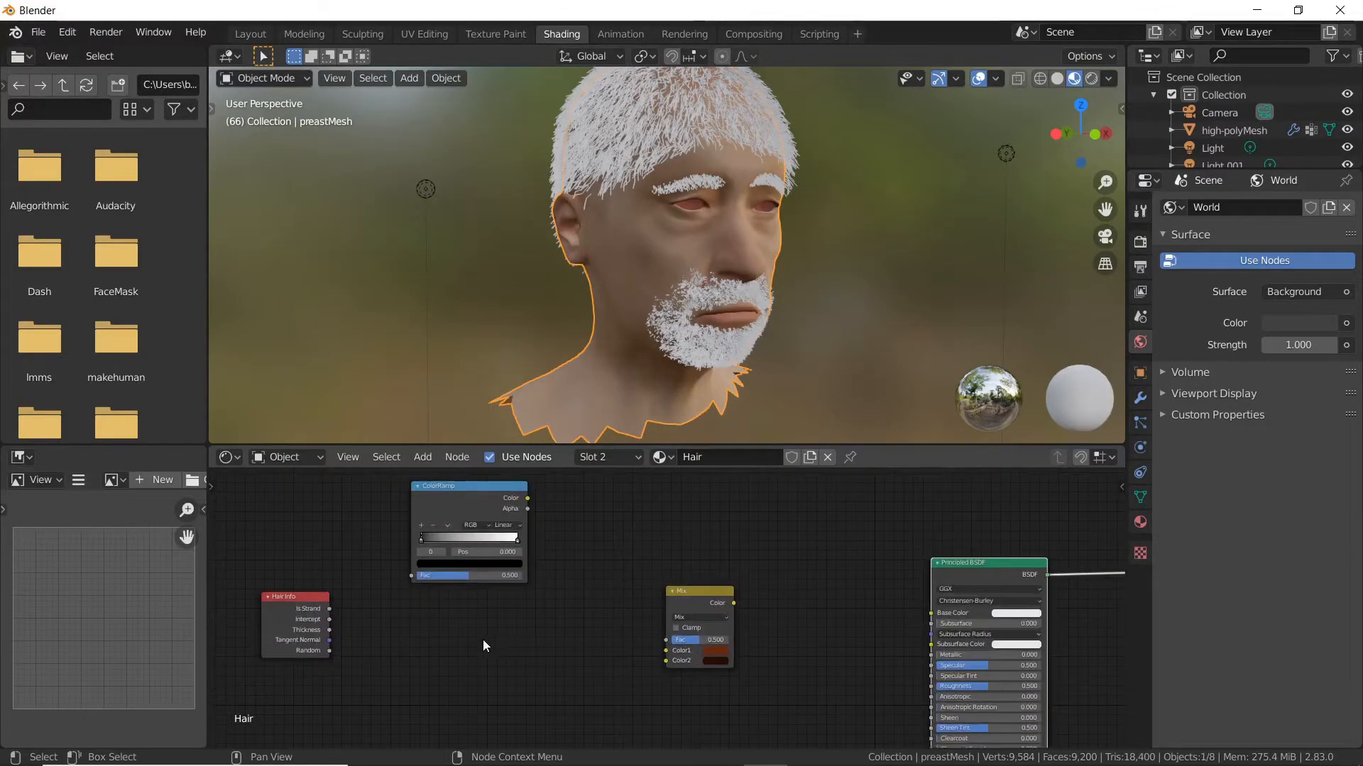
drag(461, 509, 461, 498)
middle_drag(526, 590, 518, 612)
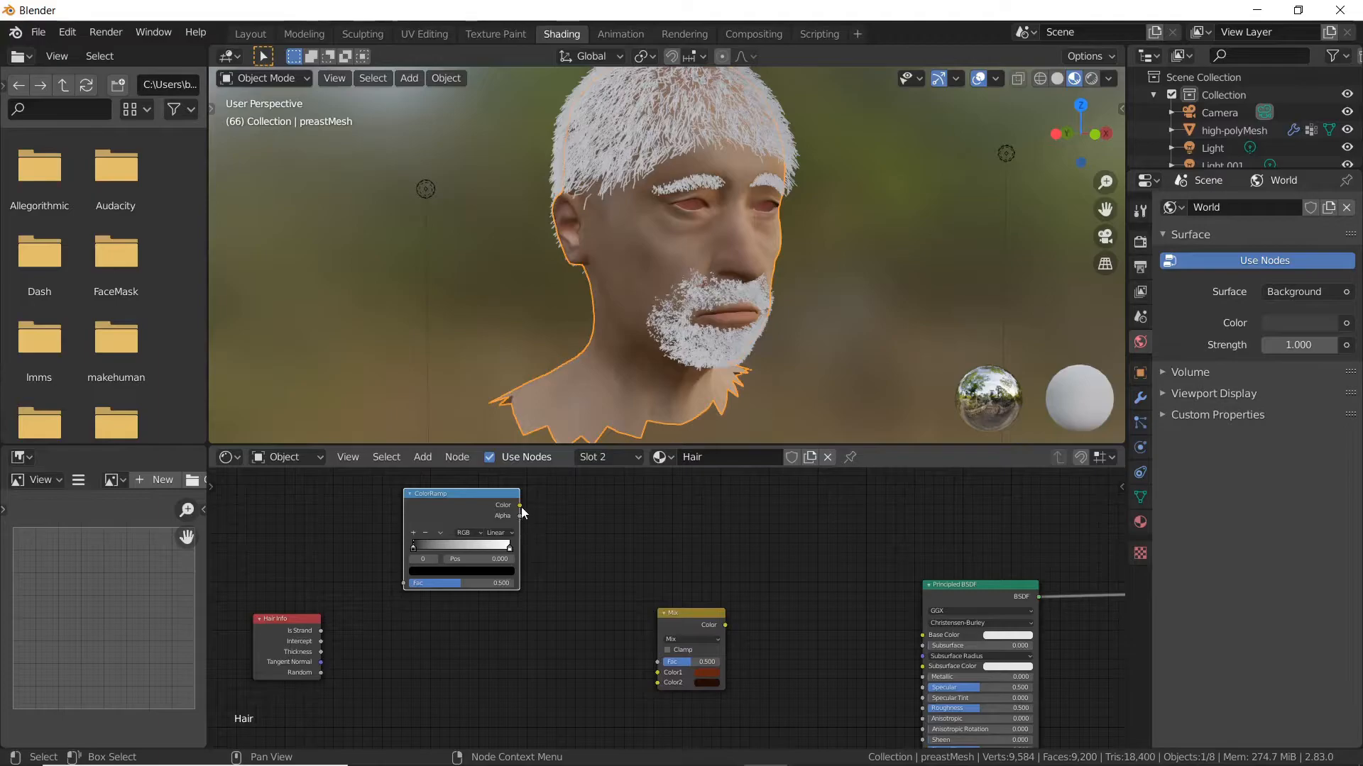
Step: Connect Hair Info's Random output through the ColorRamp to the Mix node's Fac, and align the ColorRamp between them
drag(519, 504, 658, 662)
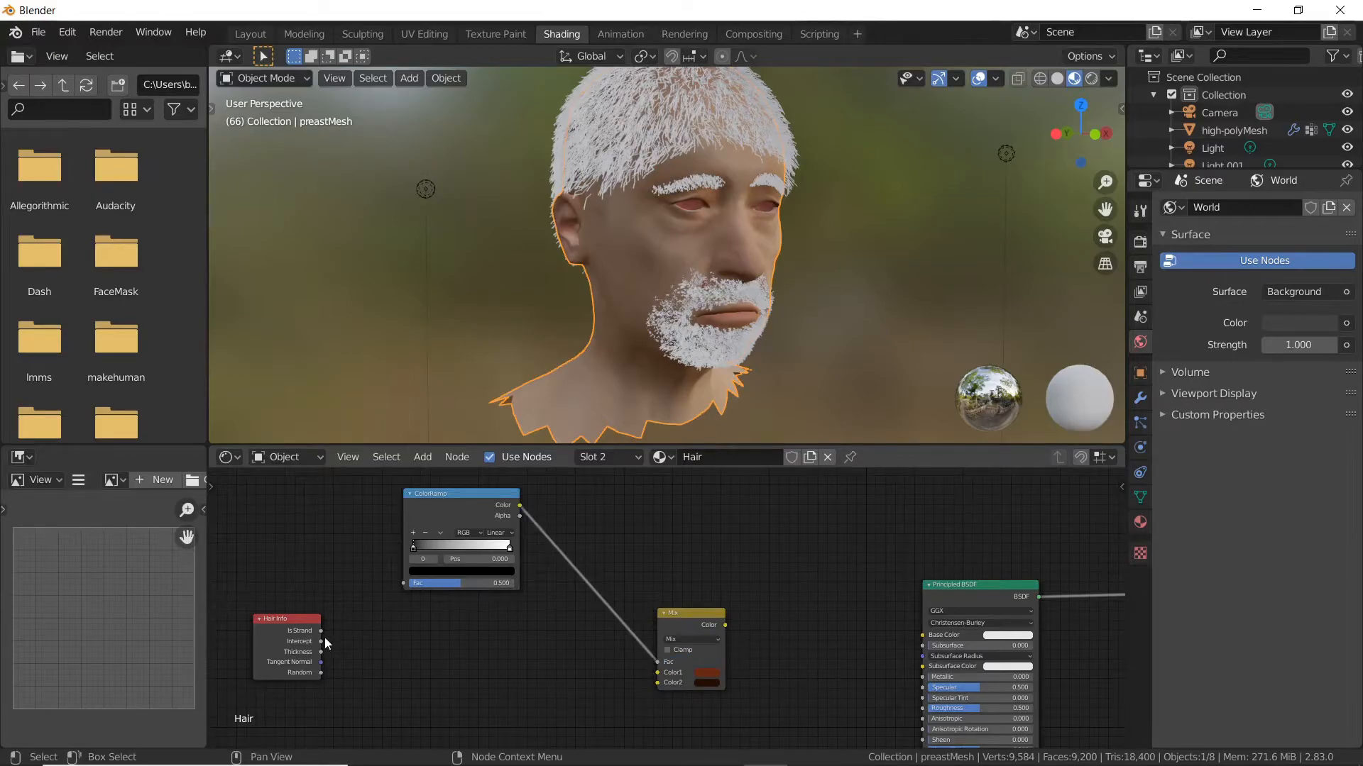
drag(321, 673, 407, 582)
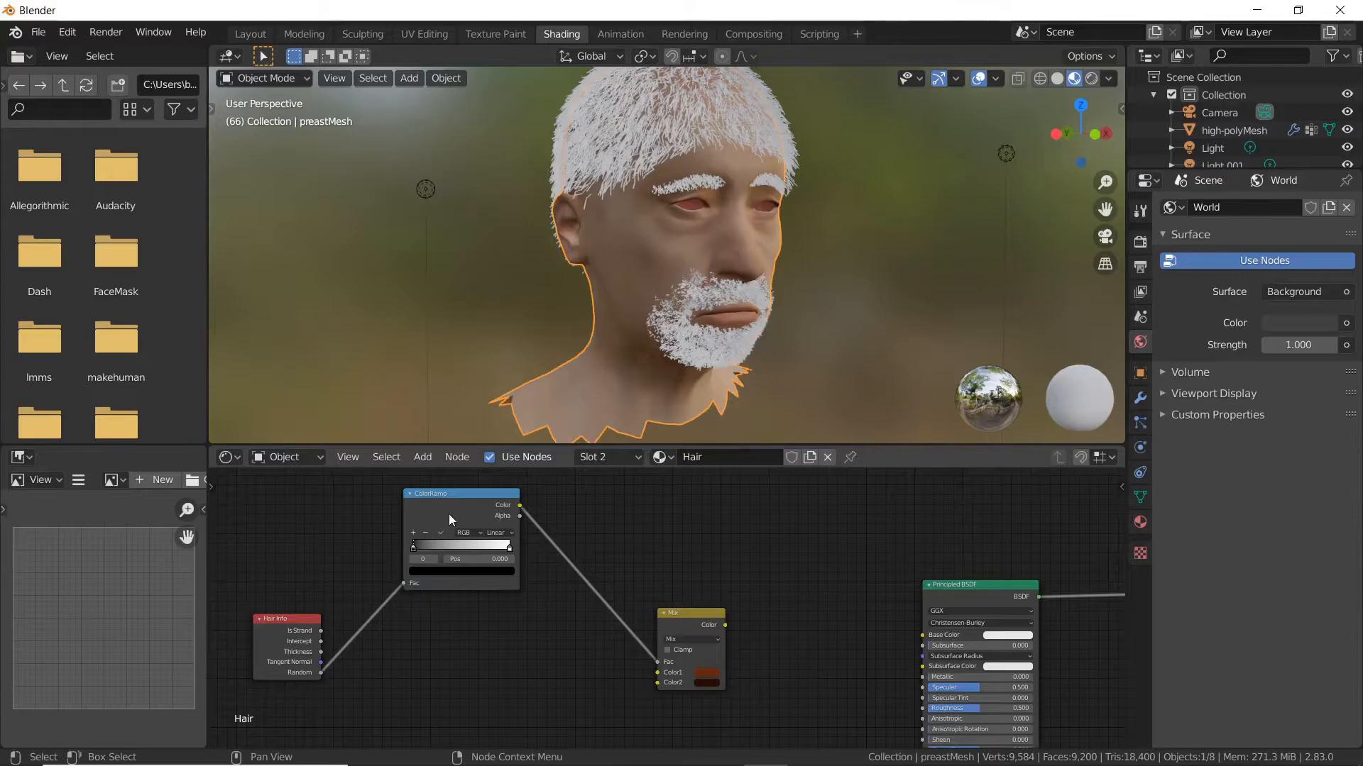
drag(449, 512, 449, 632)
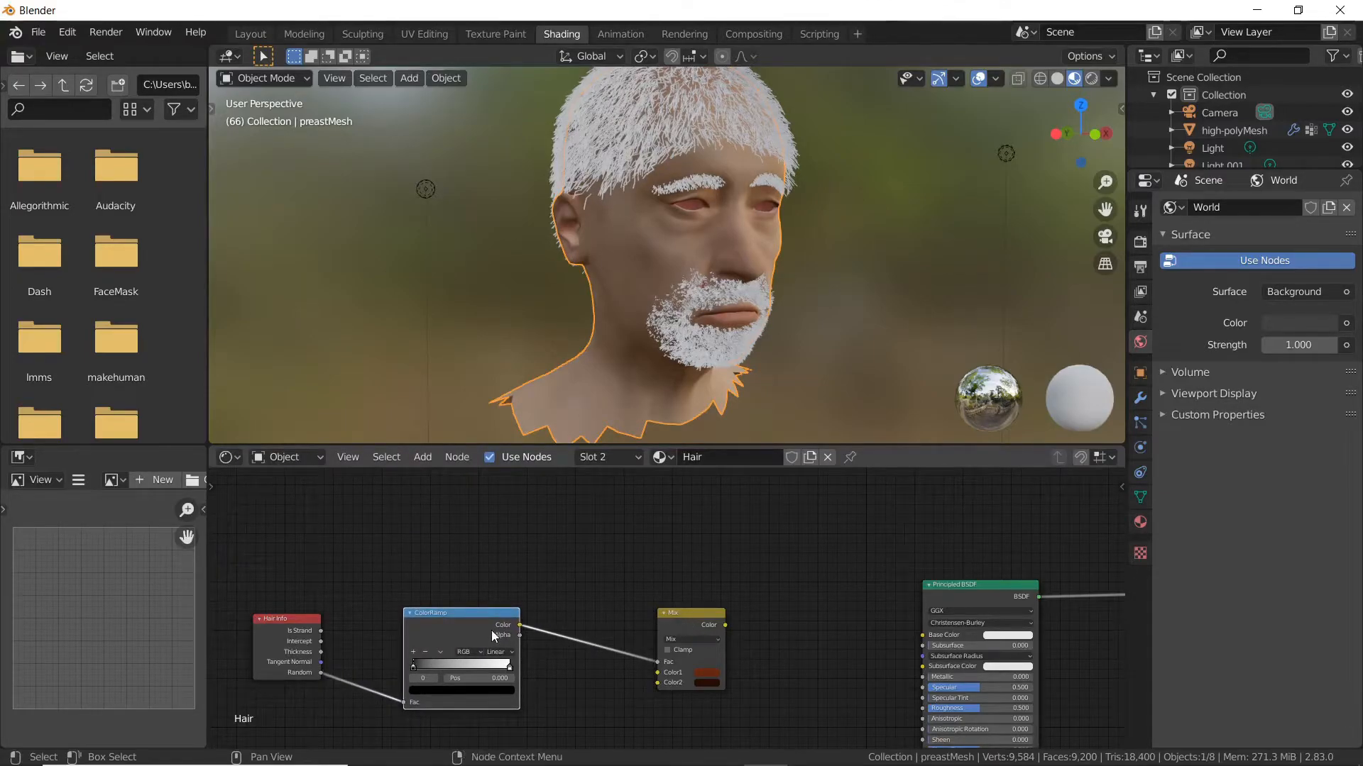
Step: Duplicate the ColorRamp and Mix pair above the originals, and set the copied Mix node to Multiply with Clamp enabled
shift+click(687, 622)
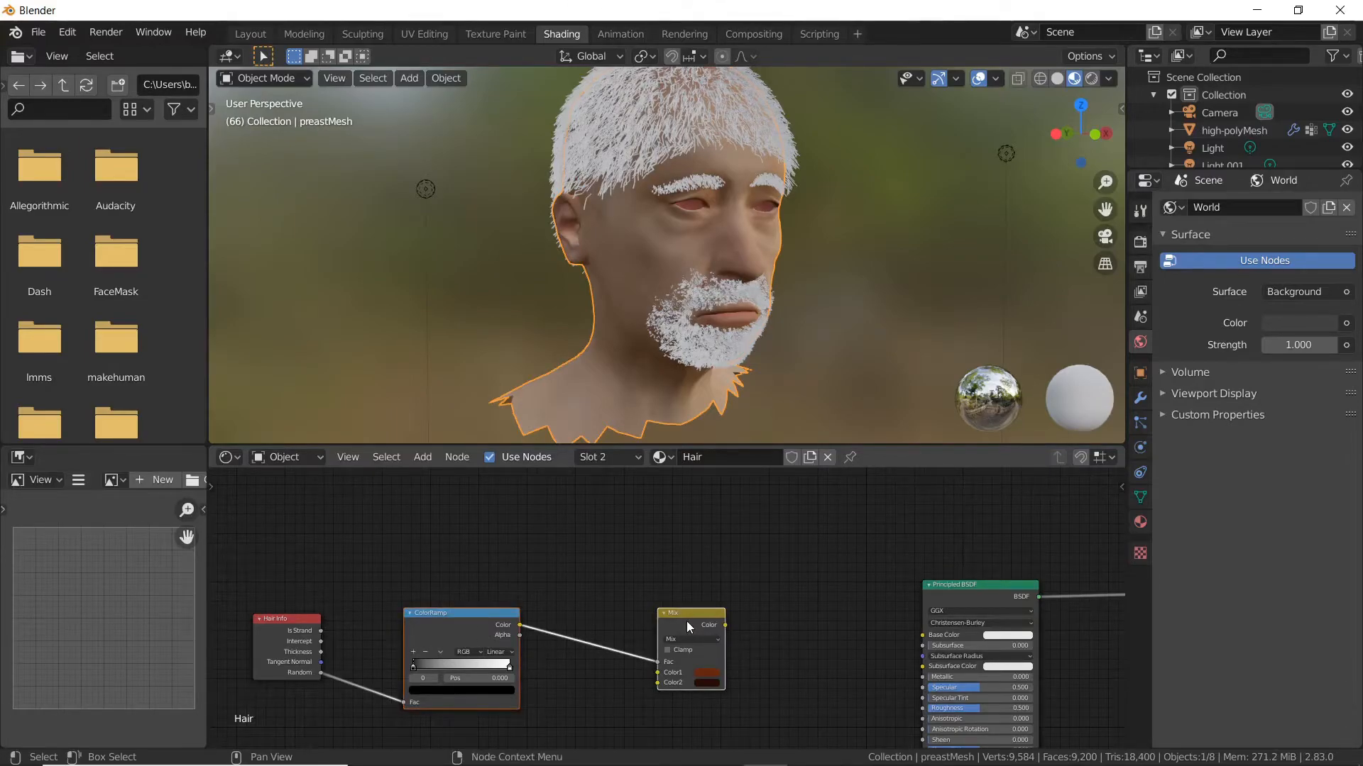
key(shift+d)
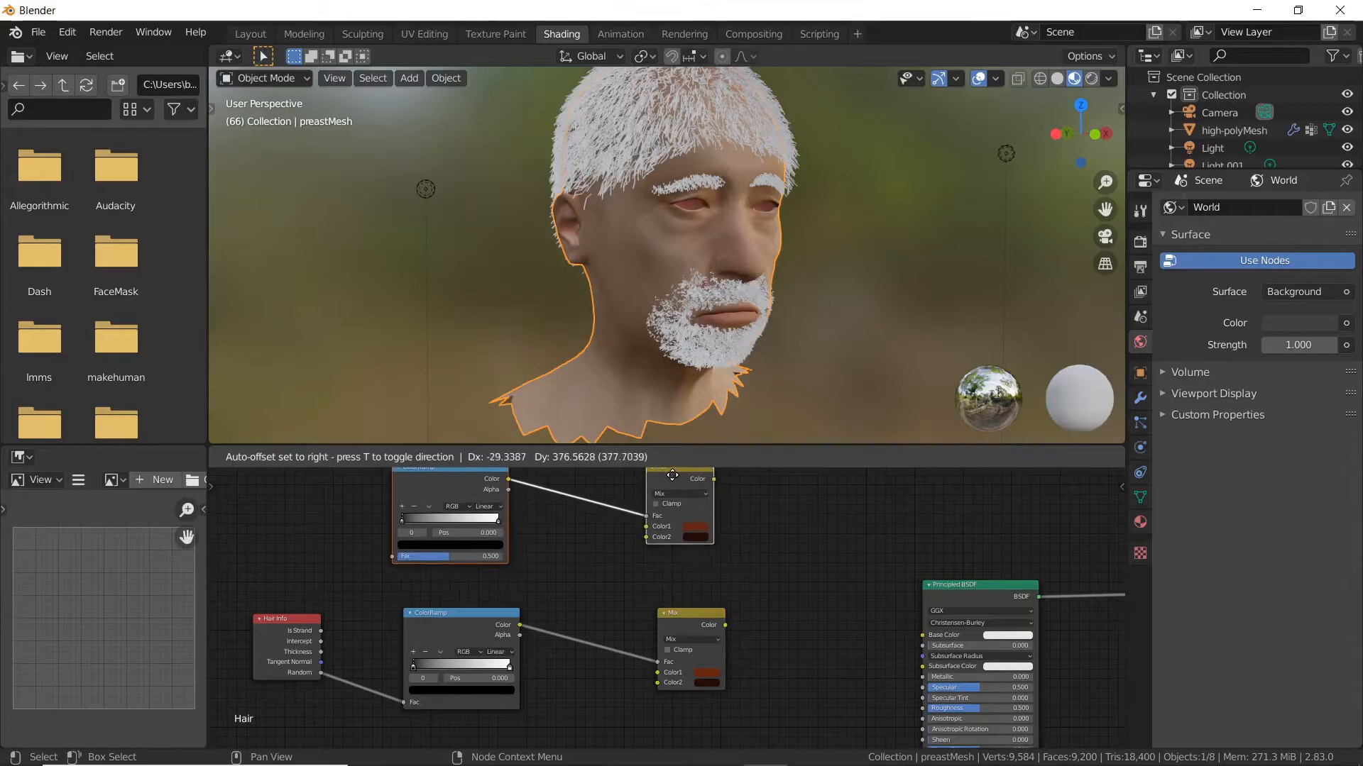
click(801, 479)
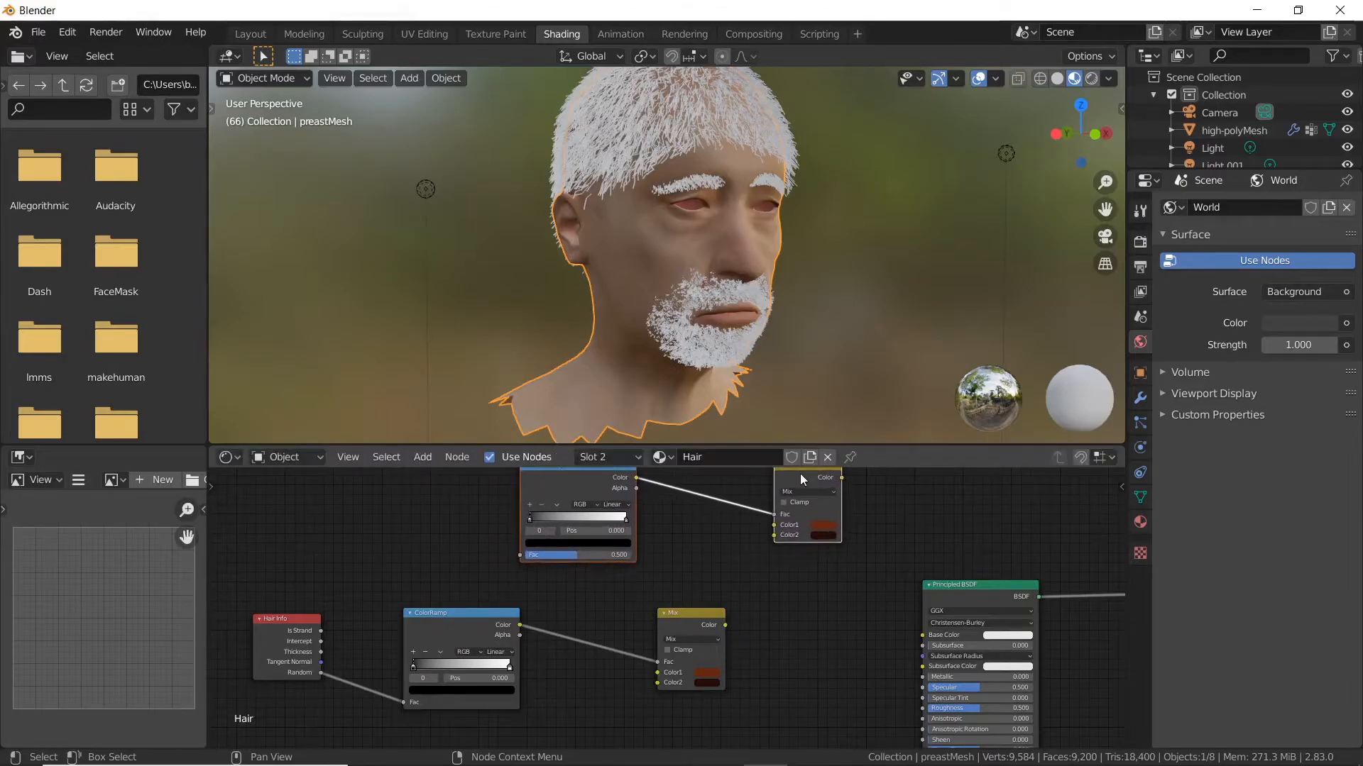
middle_drag(841, 515, 602, 538)
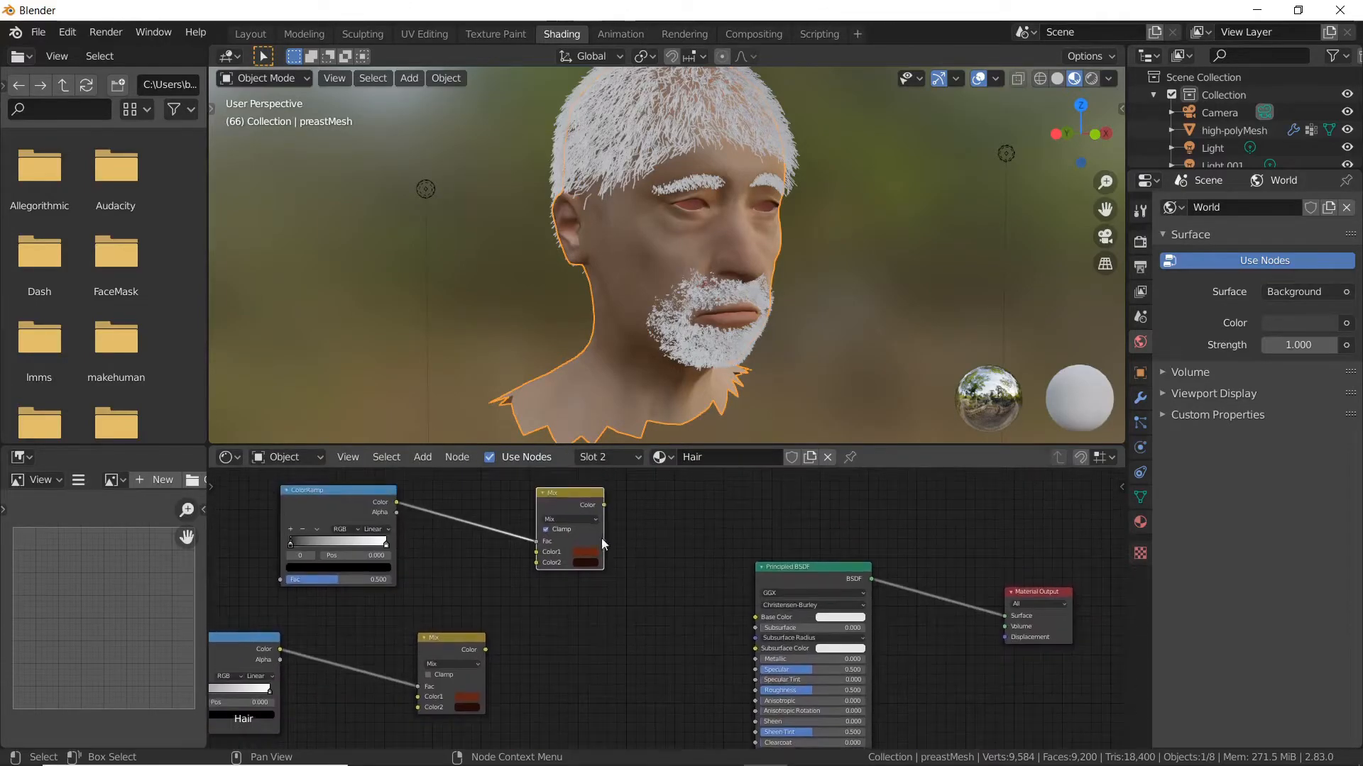
click(581, 517)
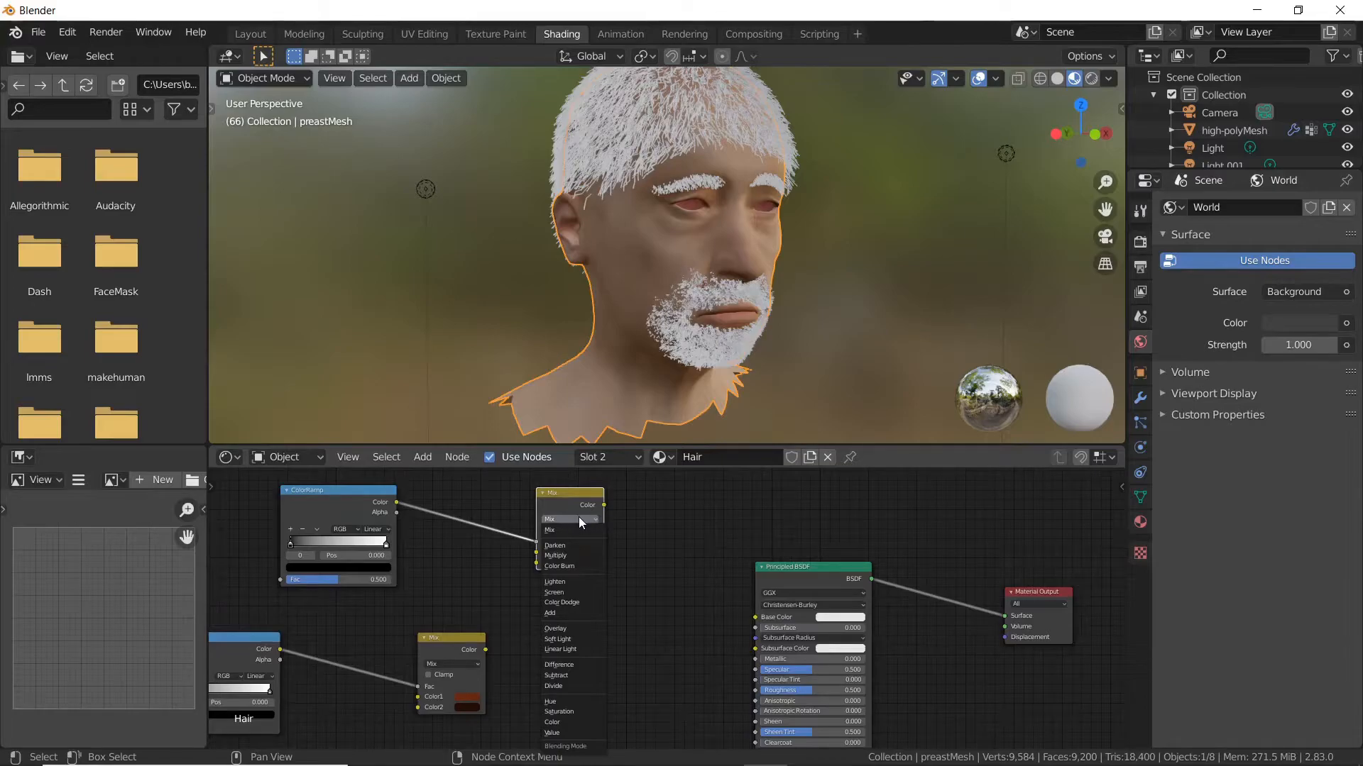
click(581, 555)
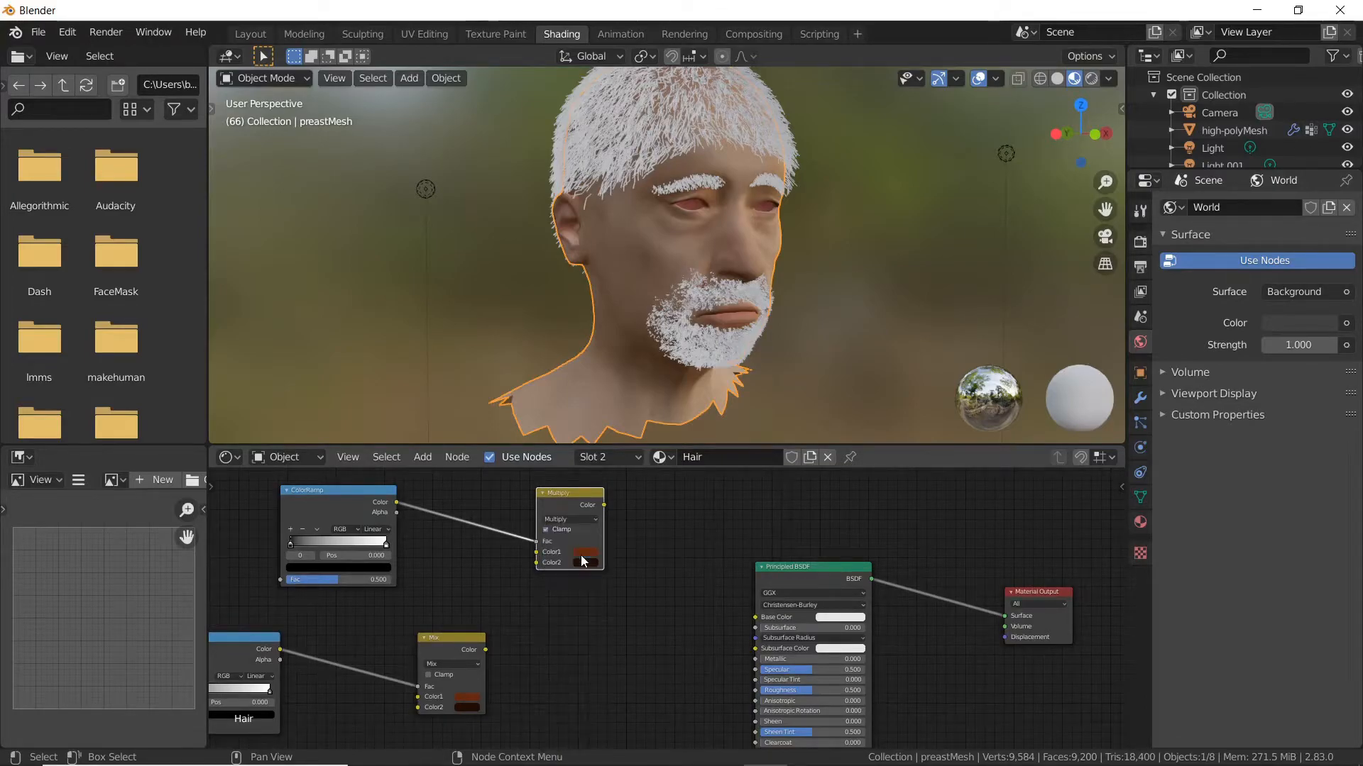
Step: Duplicate the original Mix node and place the copy just ahead of the Principled BSDF
click(435, 651)
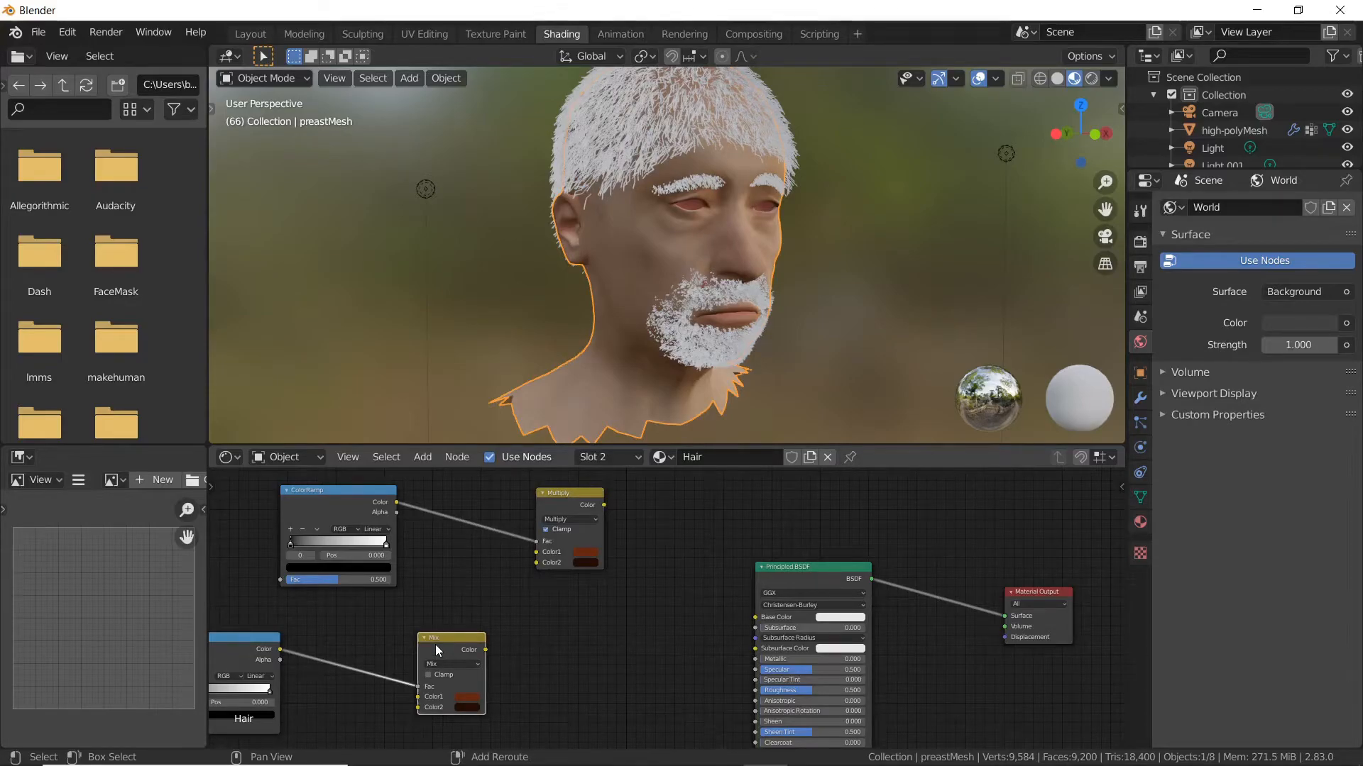
key(shift+d)
click(640, 603)
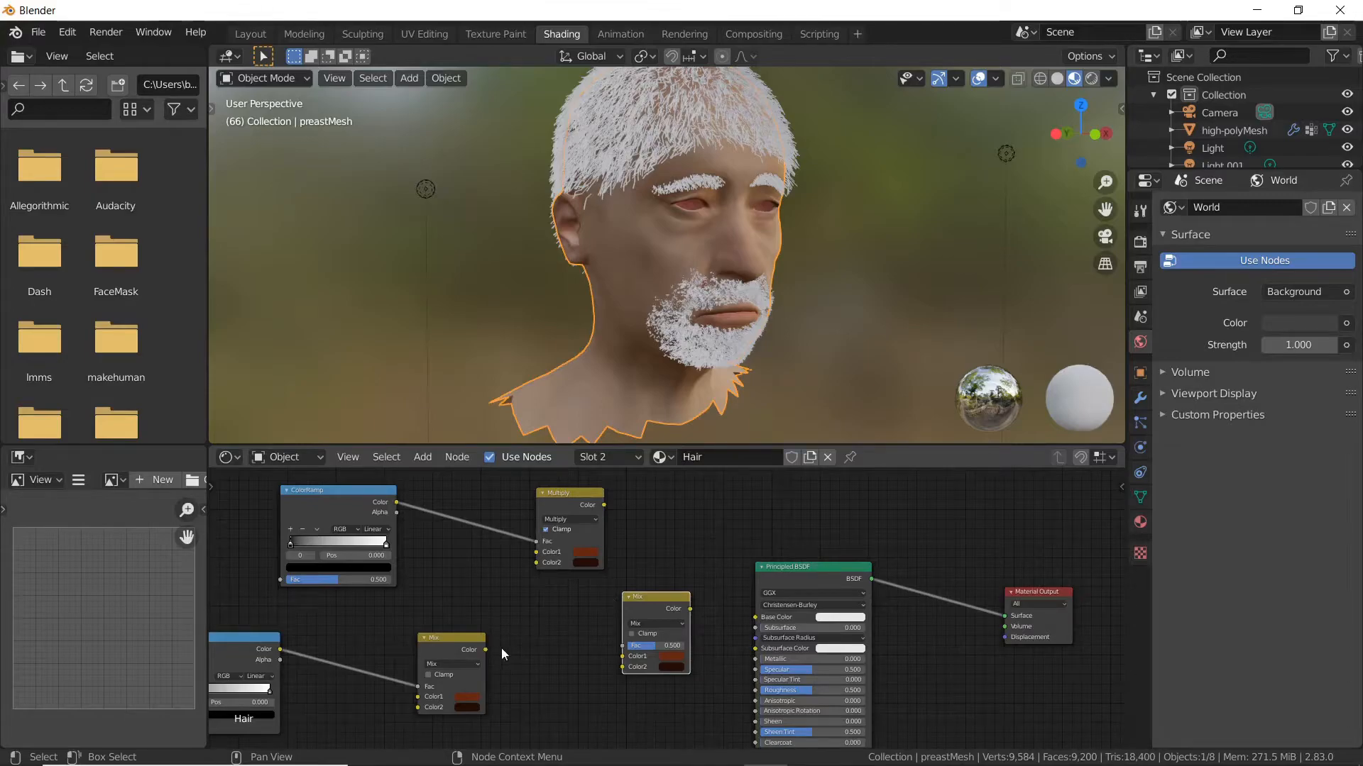
Step: Connect Hair Info's Intercept output to the duplicated ColorRamp's Fac input
middle_drag(467, 614, 702, 620)
drag(343, 680, 539, 597)
middle_drag(650, 598, 438, 615)
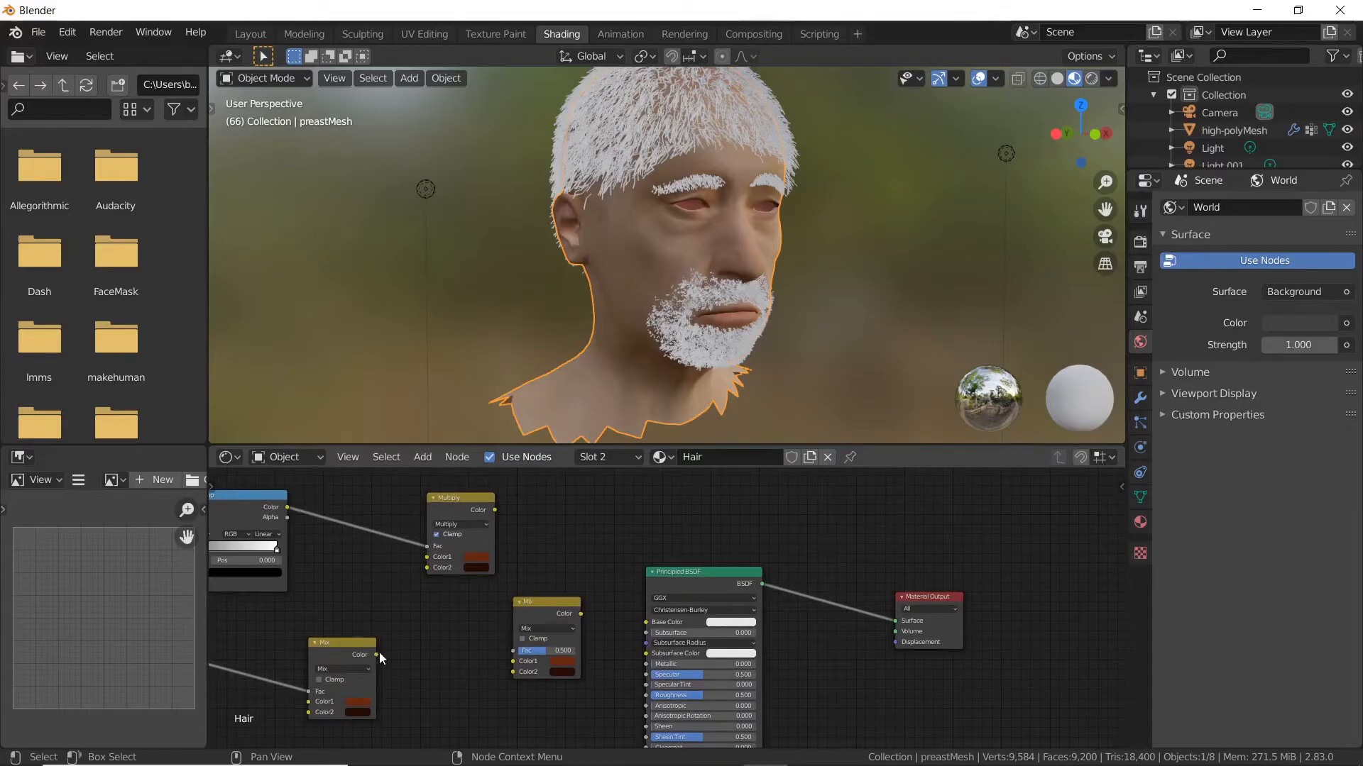
Step: Feed the lower Mix into the final Mix node's Color1 and Multiply into Color2, and link its output to Base Color
drag(377, 655, 511, 660)
drag(495, 510, 513, 650)
drag(580, 613, 650, 625)
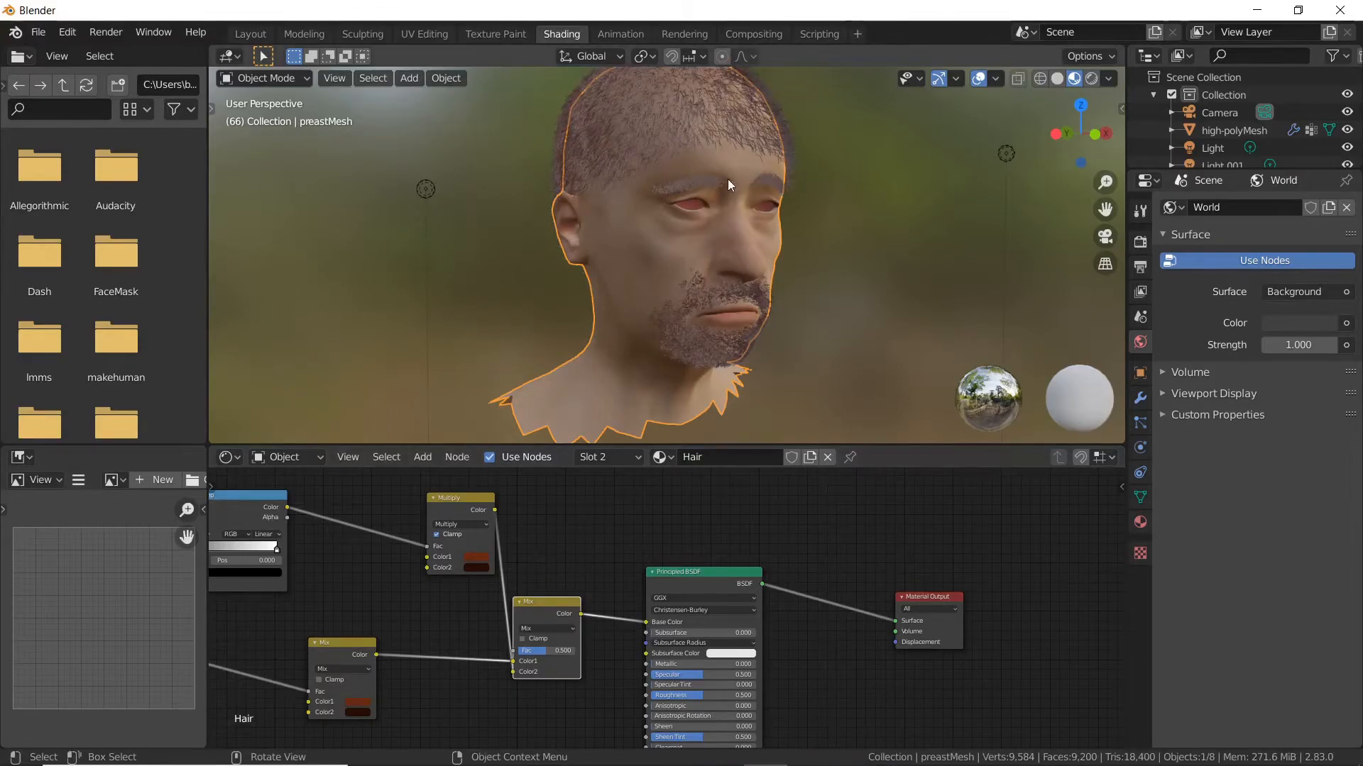
Step: Brighten the Multiply node's Color1 to orange and darken the lower Mix node's Color1 to a deep red
scroll(727, 187, up, 4)
mouse_move(719, 187)
middle_down()
mouse_move(594, 236)
mouse_move(707, 202)
mouse_move(582, 424)
middle_up()
drag(454, 505, 413, 522)
middle_drag(439, 637, 576, 624)
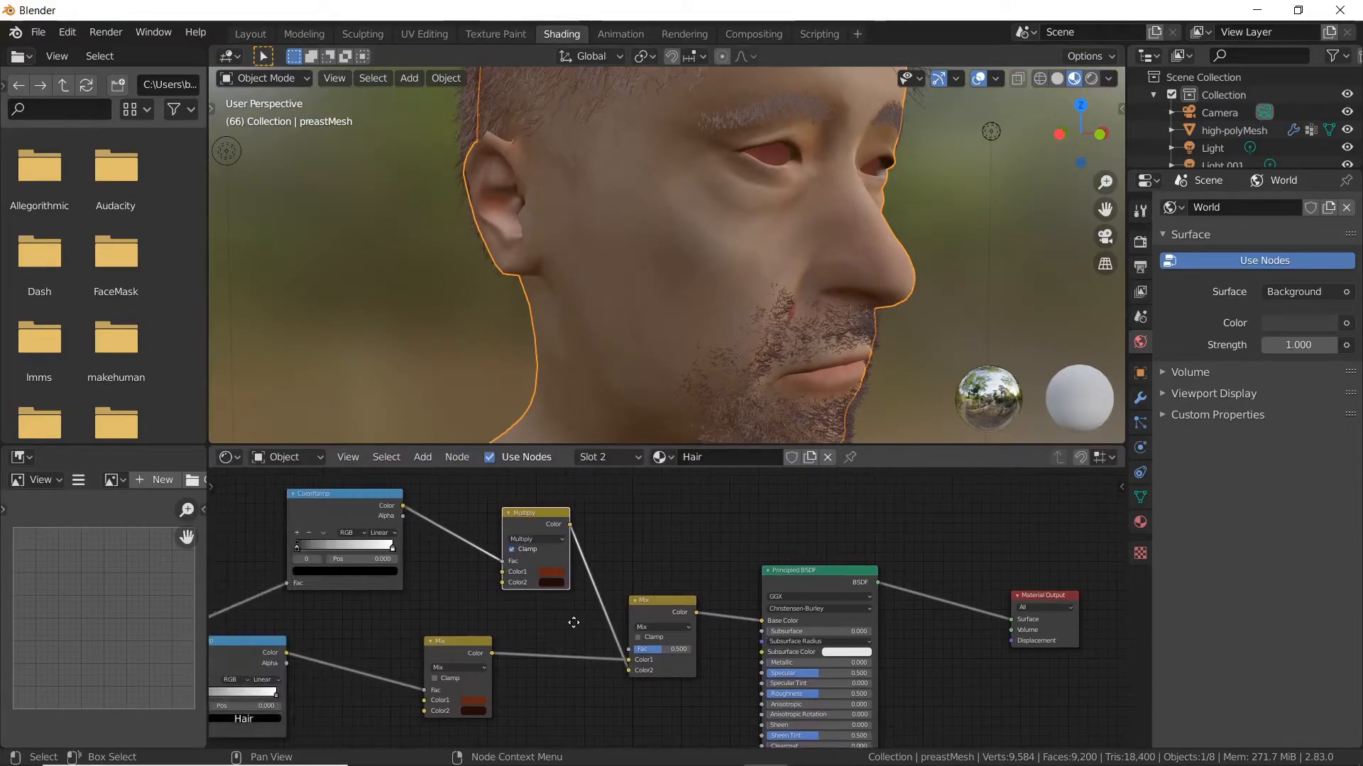
click(555, 574)
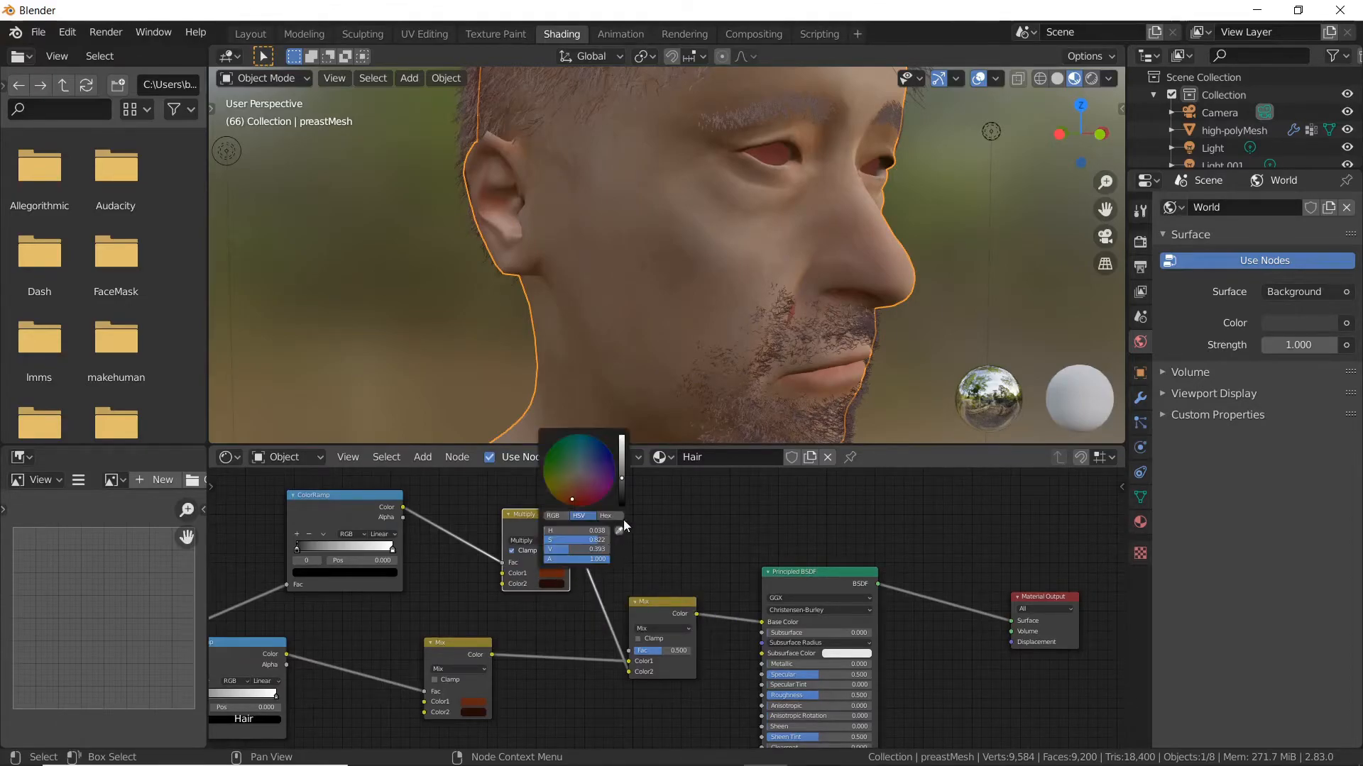
mouse_move(620, 472)
mouse_down()
mouse_move(621, 440)
mouse_move(621, 459)
mouse_up()
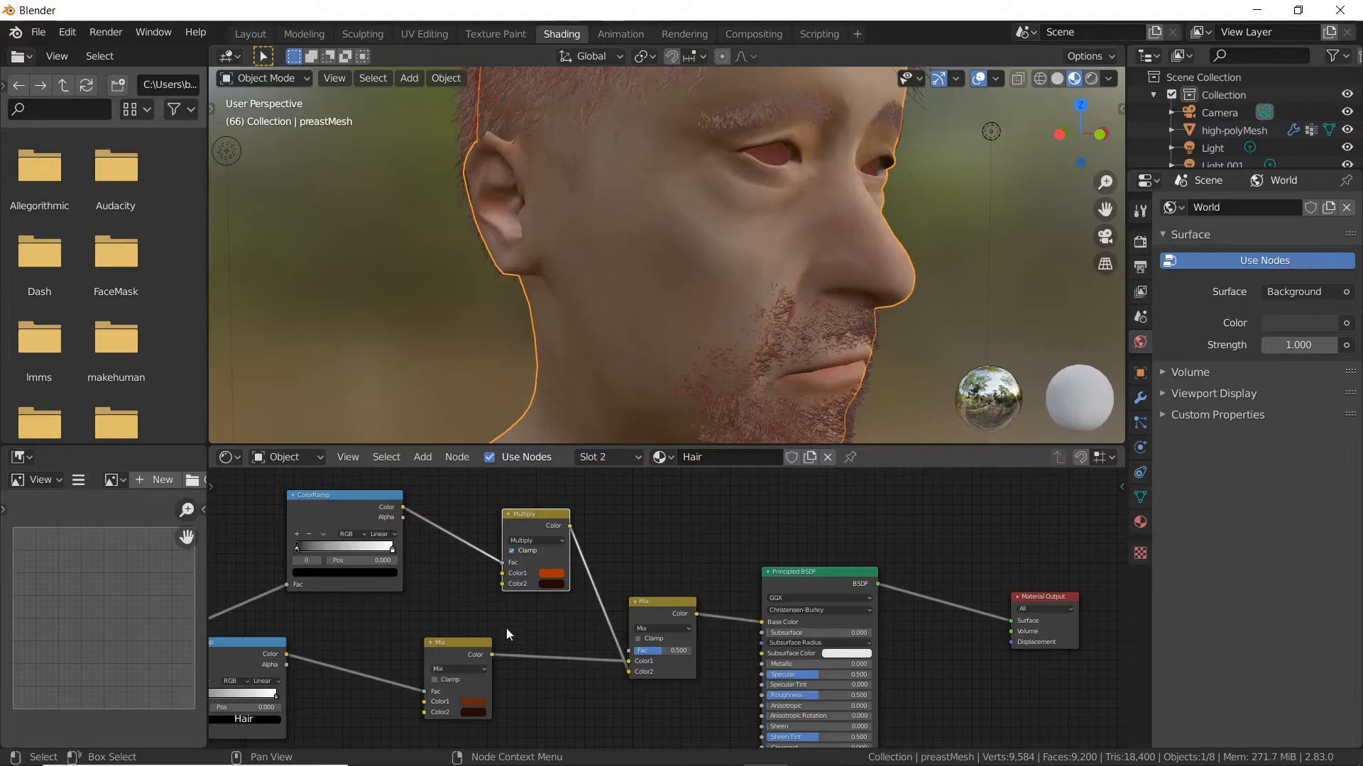
click(474, 699)
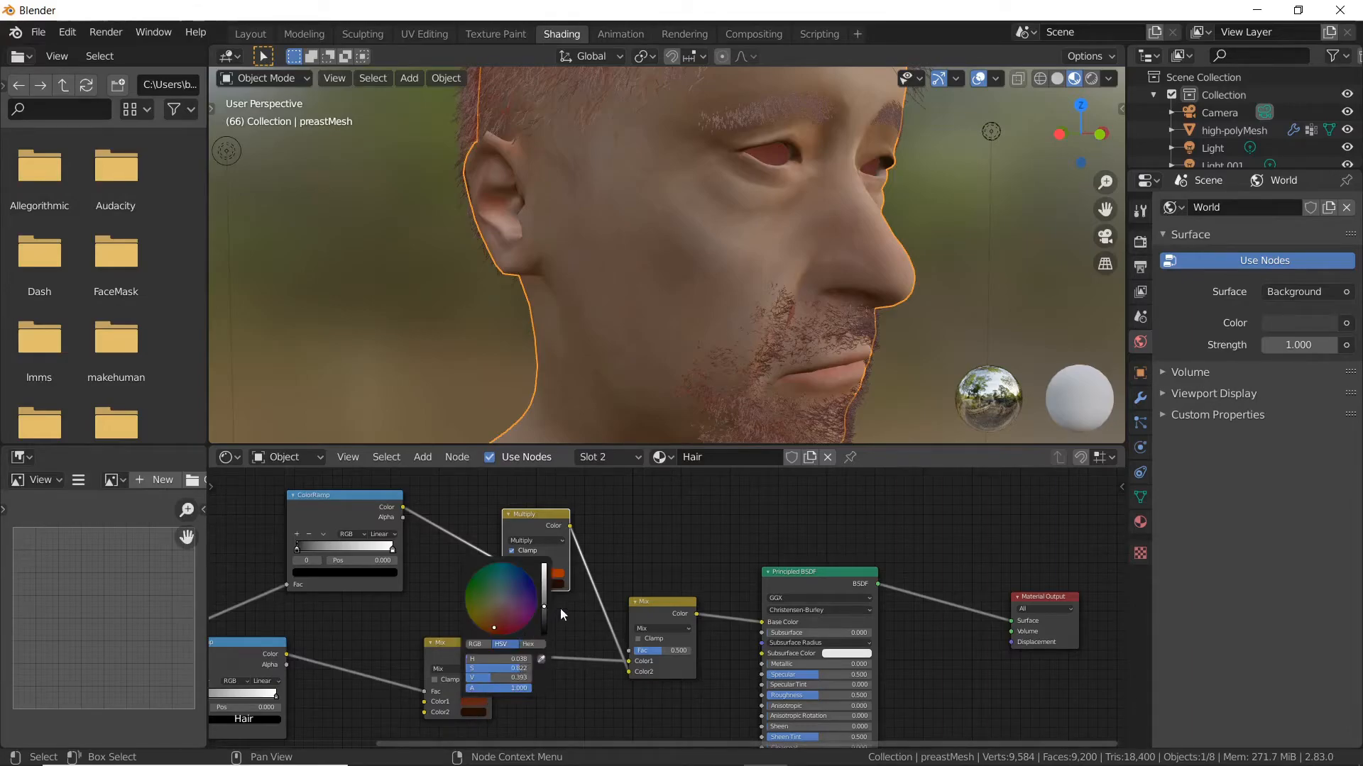
drag(544, 604, 544, 622)
Step: Check the hair colour on the head in Rendered shading, and return the viewport to Material Preview
key(z)
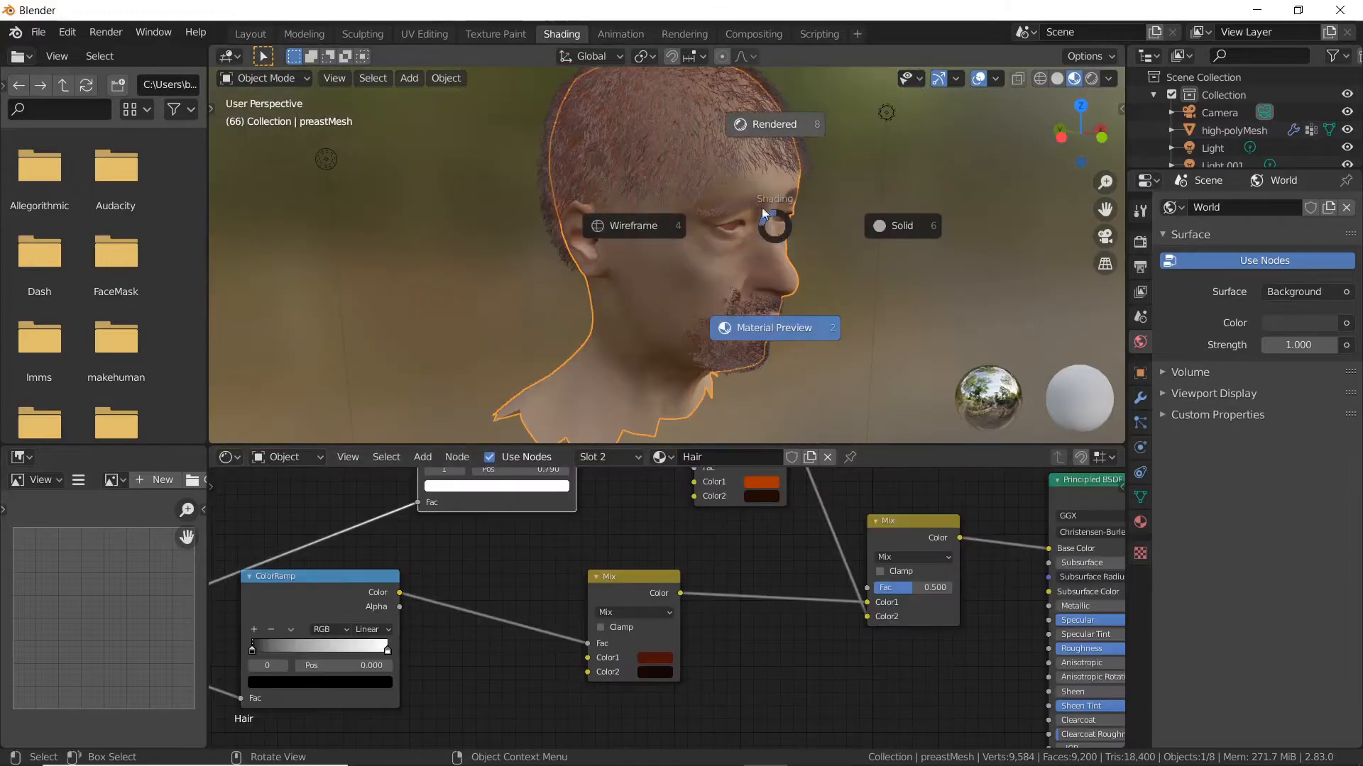
click(777, 127)
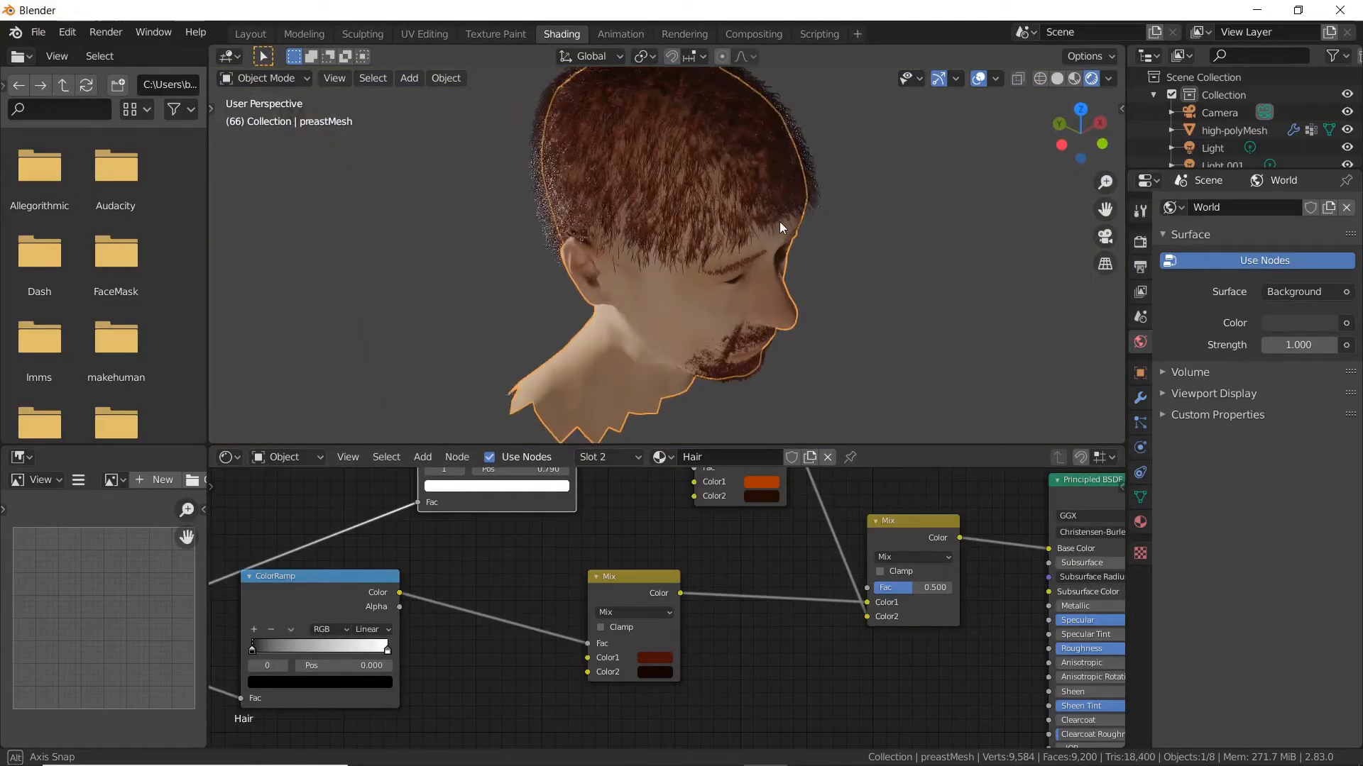
mouse_move(780, 222)
middle_down()
mouse_move(675, 176)
mouse_move(767, 226)
mouse_move(595, 236)
mouse_move(722, 258)
mouse_move(832, 207)
middle_up()
key(z)
click(803, 299)
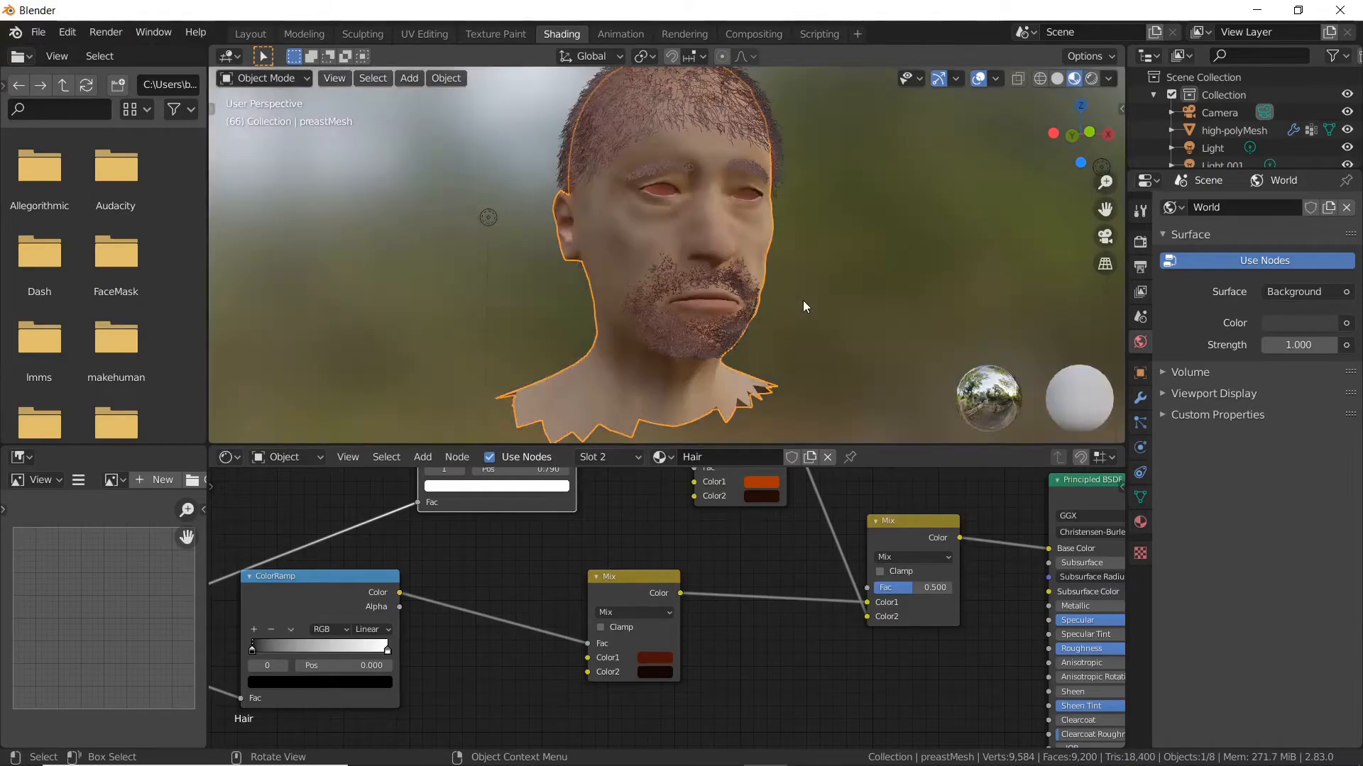
Step: Move the Material Output node farther from the Principled BSDF to make room for more shader nodes
middle_drag(785, 646, 590, 652)
scroll(632, 660, down, 2)
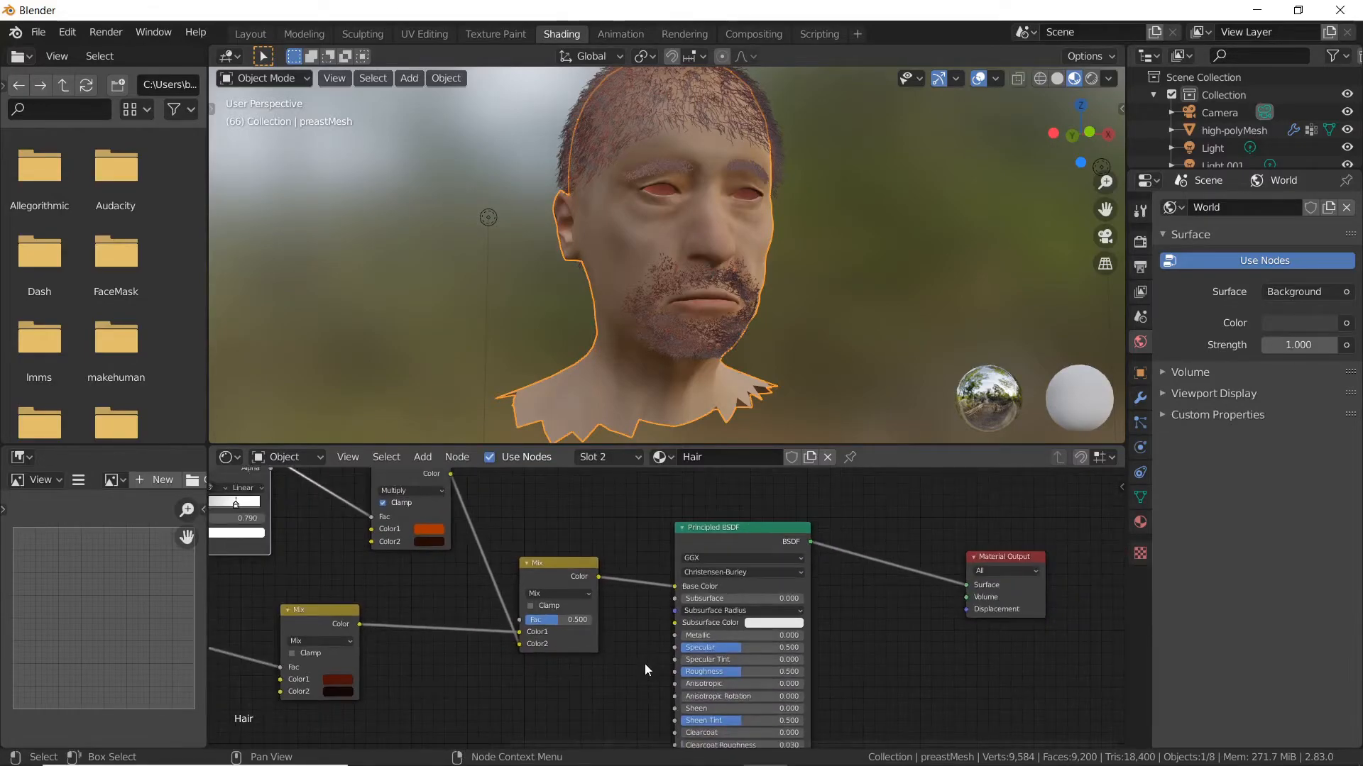
middle_drag(675, 661, 405, 605)
scroll(708, 616, down, 1)
middle_drag(708, 616, 651, 623)
click(671, 532)
drag(670, 531, 839, 508)
Step: Add a Glossy BSDF node between the Principled BSDF and Material Output nodes
key(shift+a)
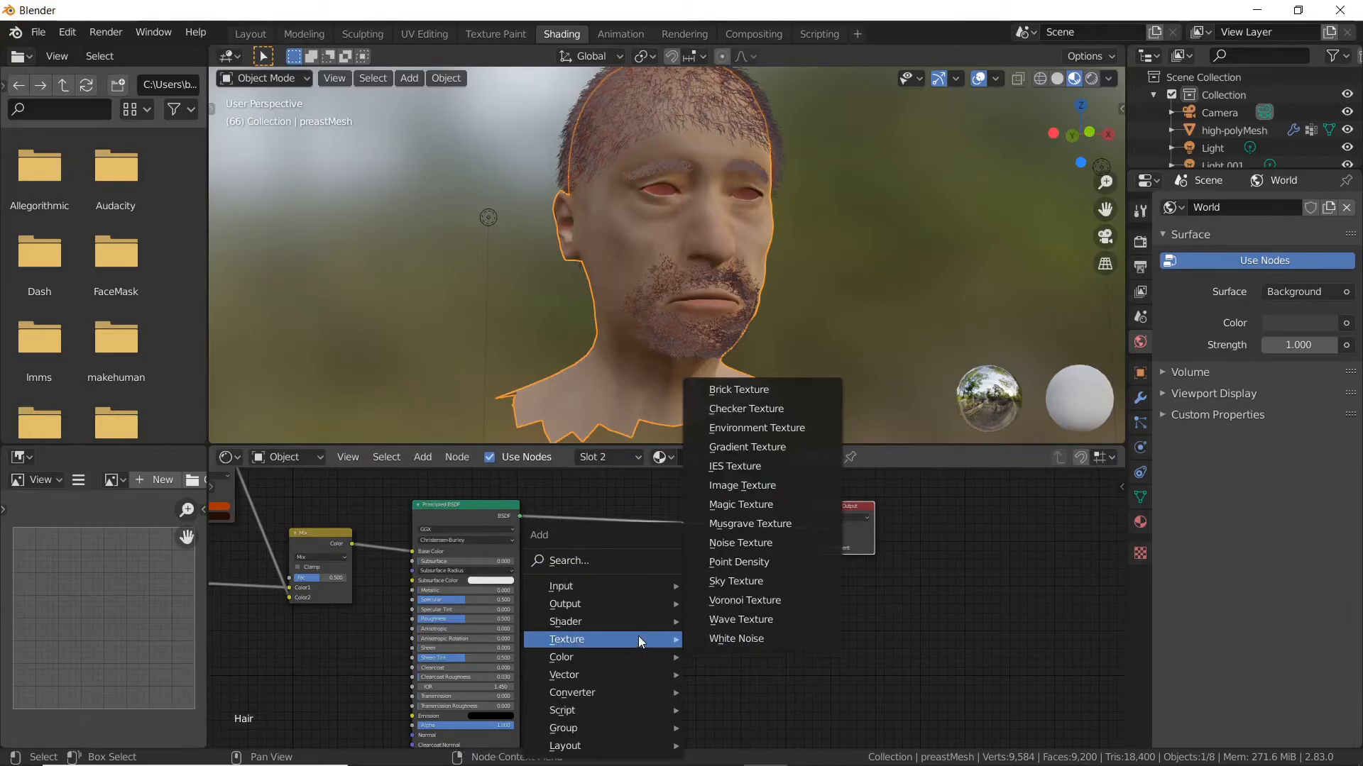
mouse_move(611, 617)
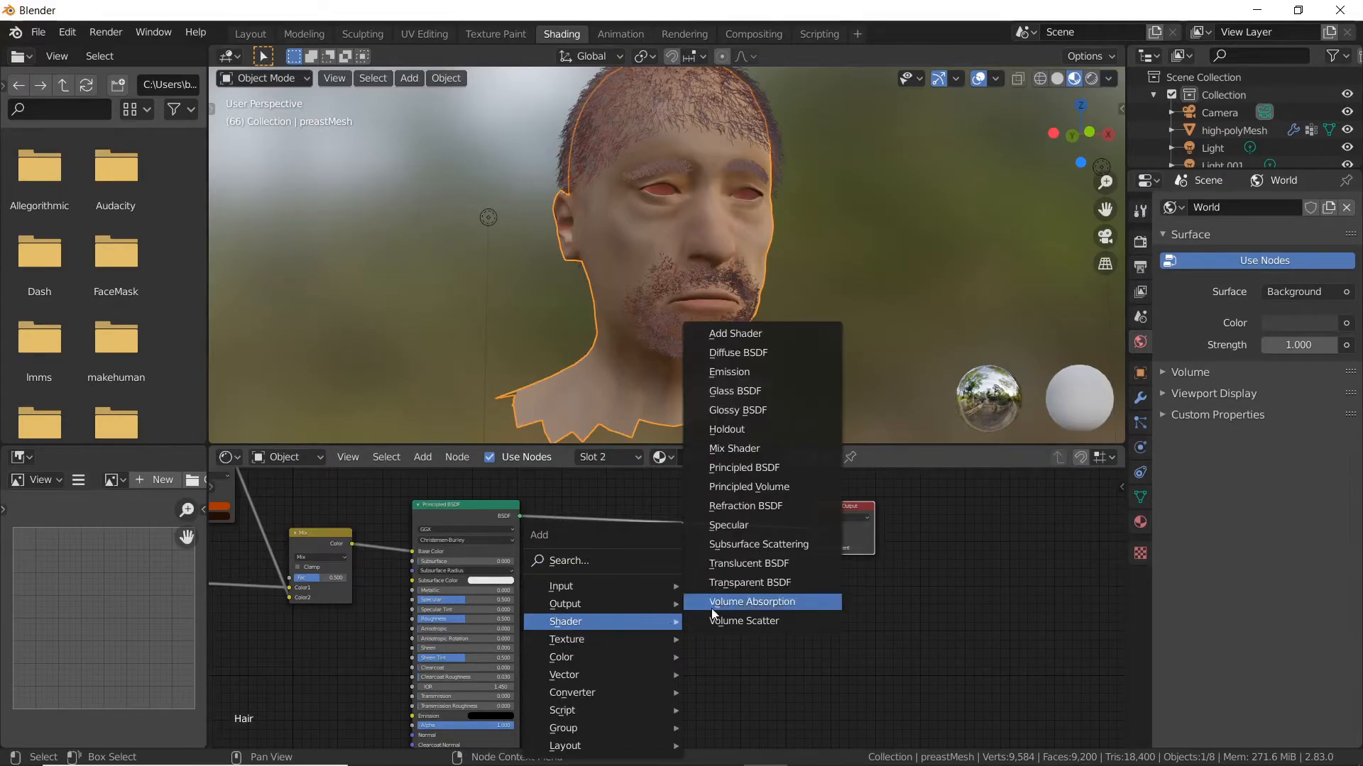
click(773, 409)
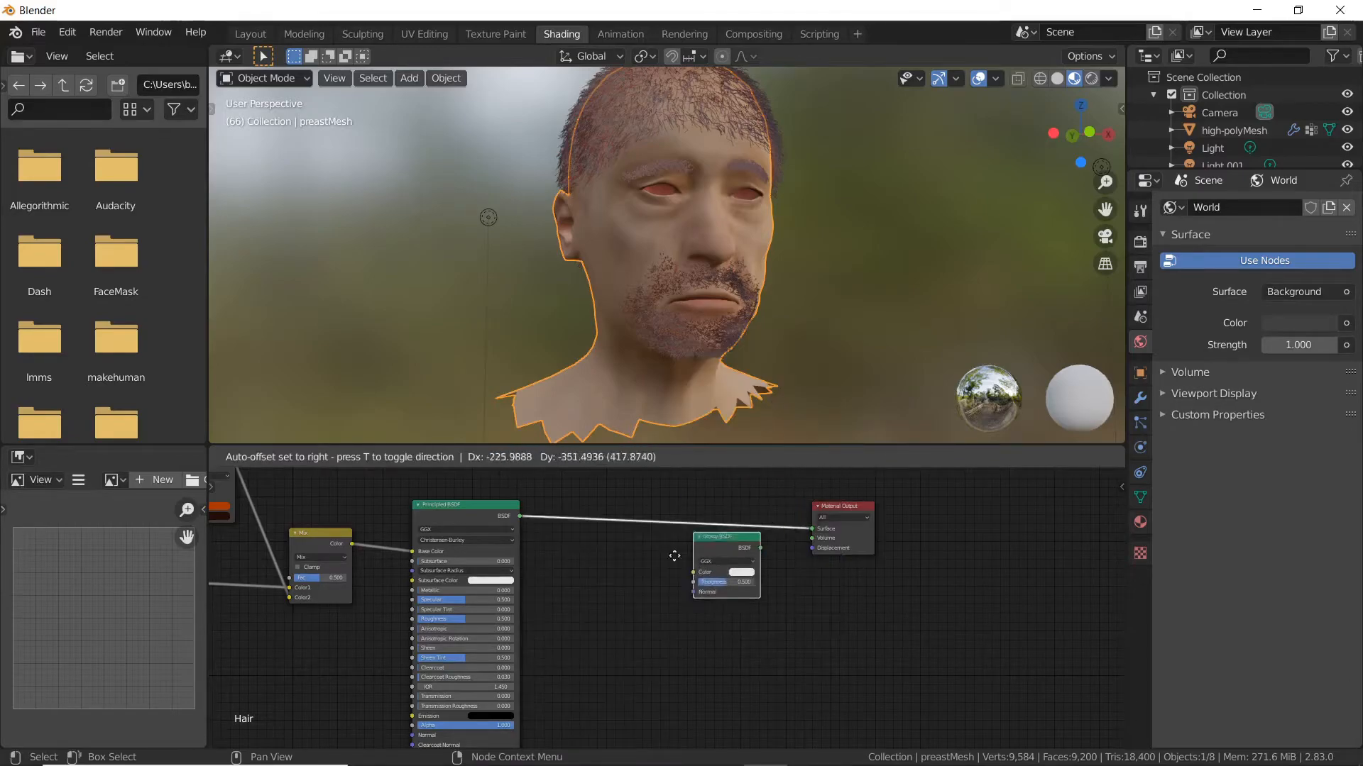
click(568, 614)
Step: Combine the Principled and Glossy BSDFs through an Add Shader node into the Material Output, and feed the Mix colour into the Glossy BSDF
key(shift+a)
mouse_move(653, 623)
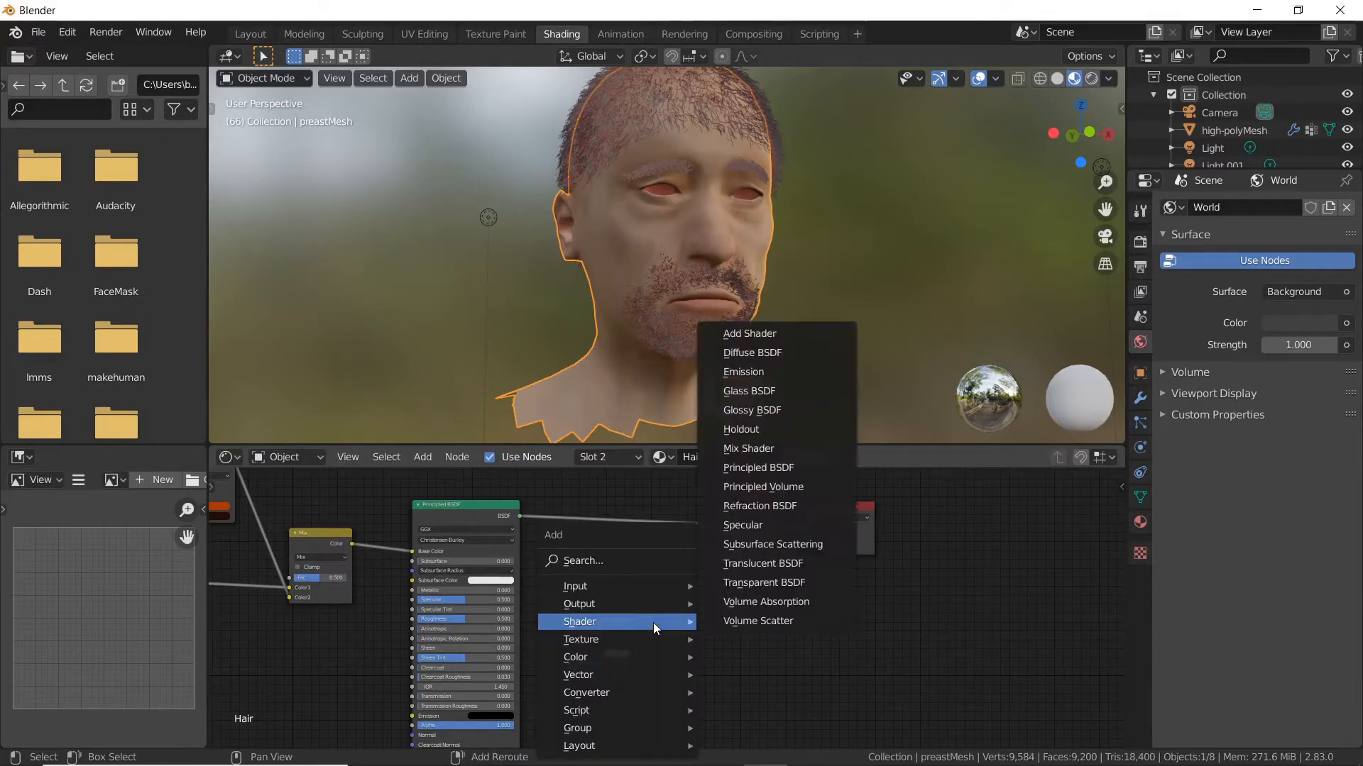
click(794, 335)
click(662, 550)
drag(636, 638, 659, 585)
drag(519, 517, 814, 528)
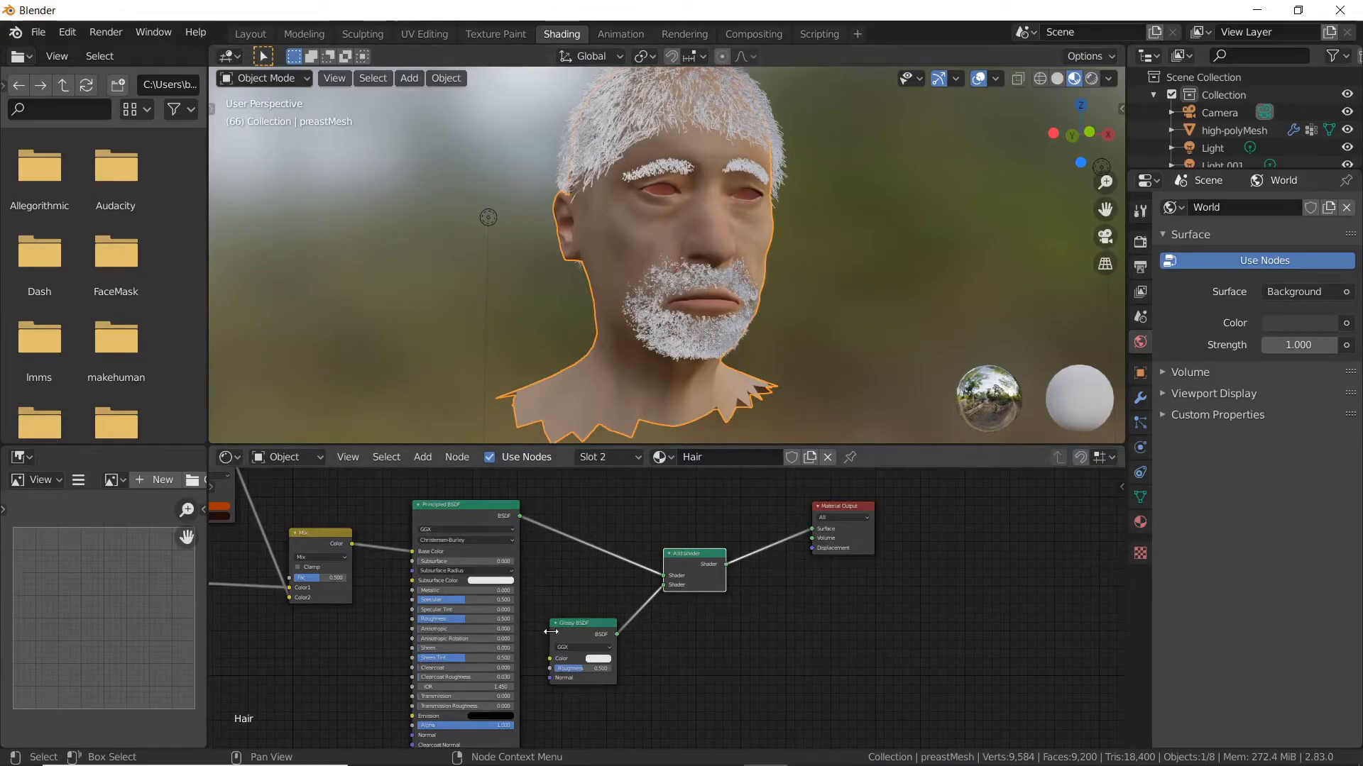
drag(352, 545, 551, 660)
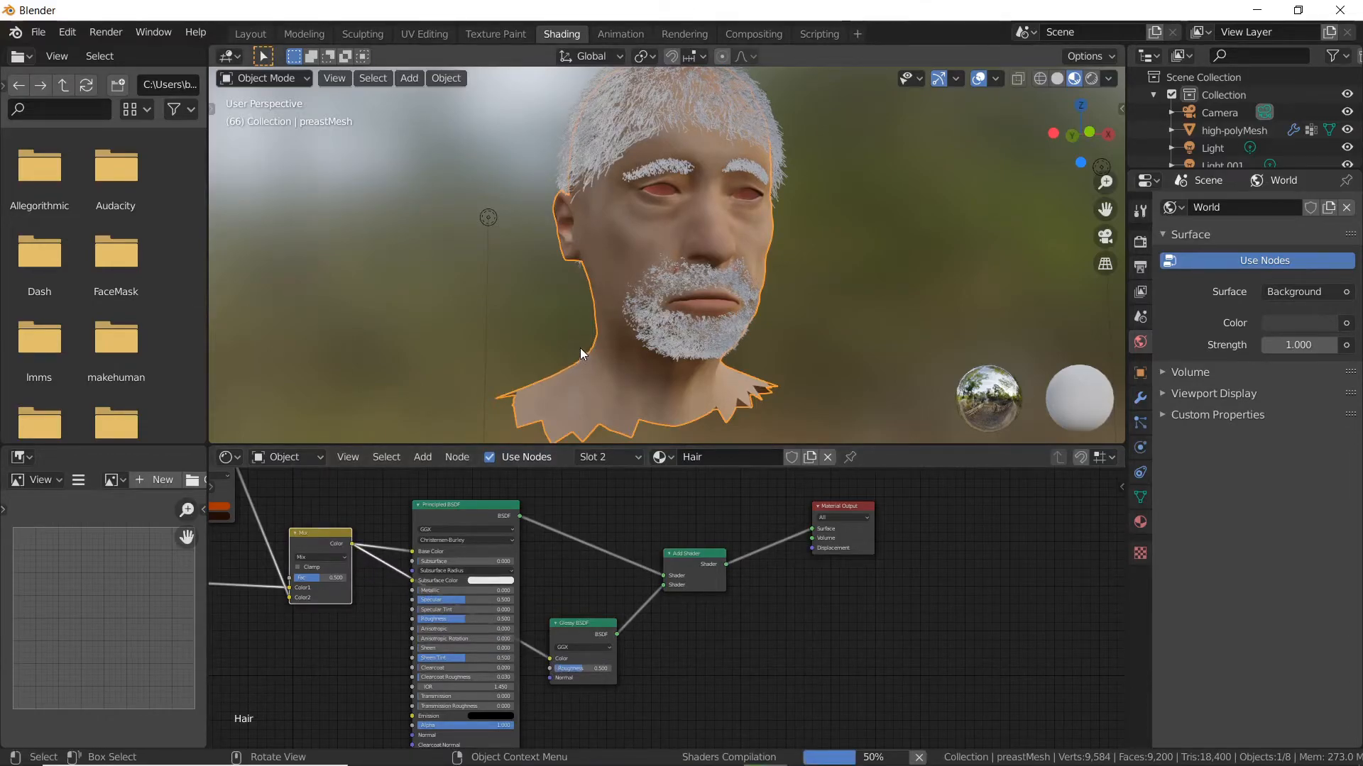
Step: Switch the viewport to Rendered shading and examine the hair's gloss from the side and back of the head
middle_drag(582, 219, 671, 257)
scroll(672, 257, up, 8)
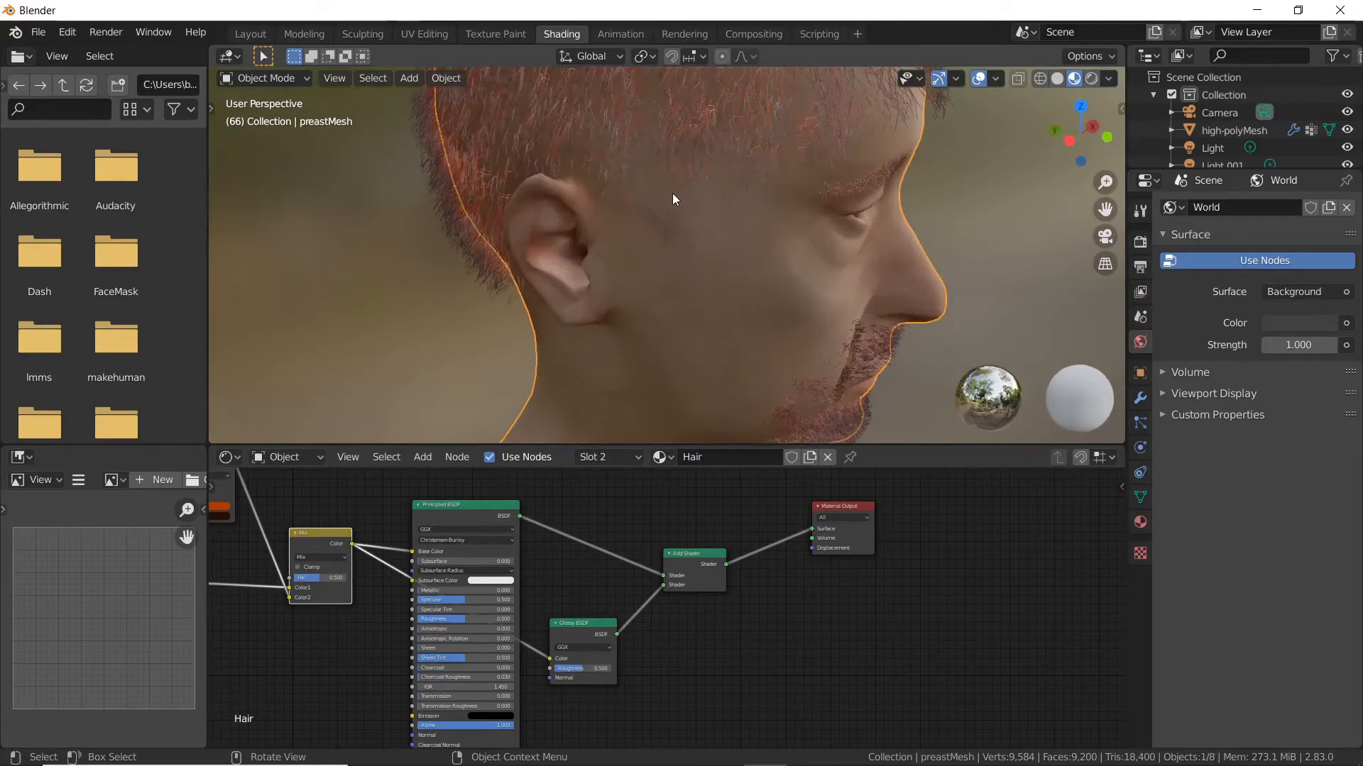
key(z)
click(679, 180)
mouse_move(508, 306)
middle_down()
mouse_move(551, 296)
mouse_move(403, 316)
mouse_move(654, 257)
mouse_move(538, 240)
mouse_move(684, 200)
mouse_move(663, 280)
mouse_move(624, 307)
mouse_move(676, 292)
mouse_move(780, 300)
mouse_move(764, 300)
mouse_move(837, 339)
middle_up()
key(Caps_Lock)
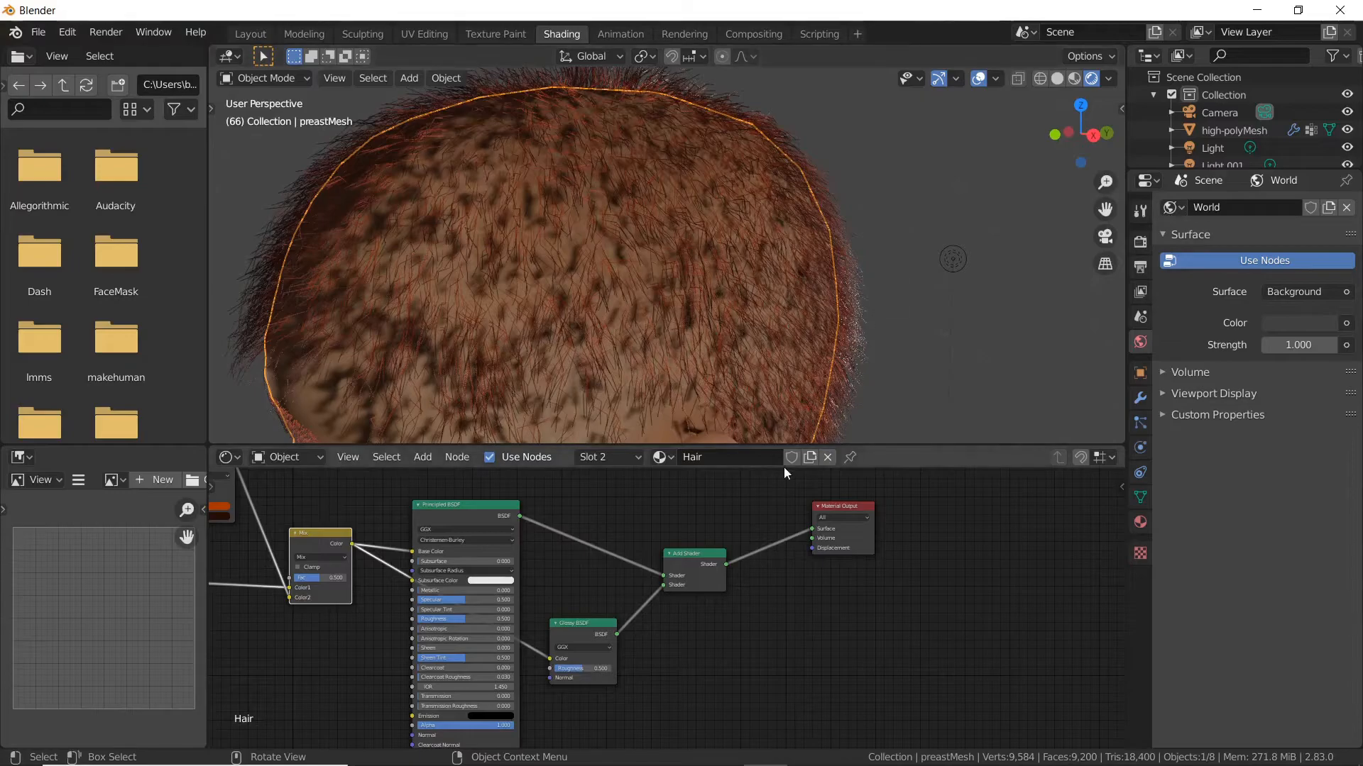
Step: Spread out the Material Output, Add Shader and Glossy BSDF nodes, set Glossy roughness to about 0.264, and check the hair up close
click(845, 506)
drag(849, 503, 945, 508)
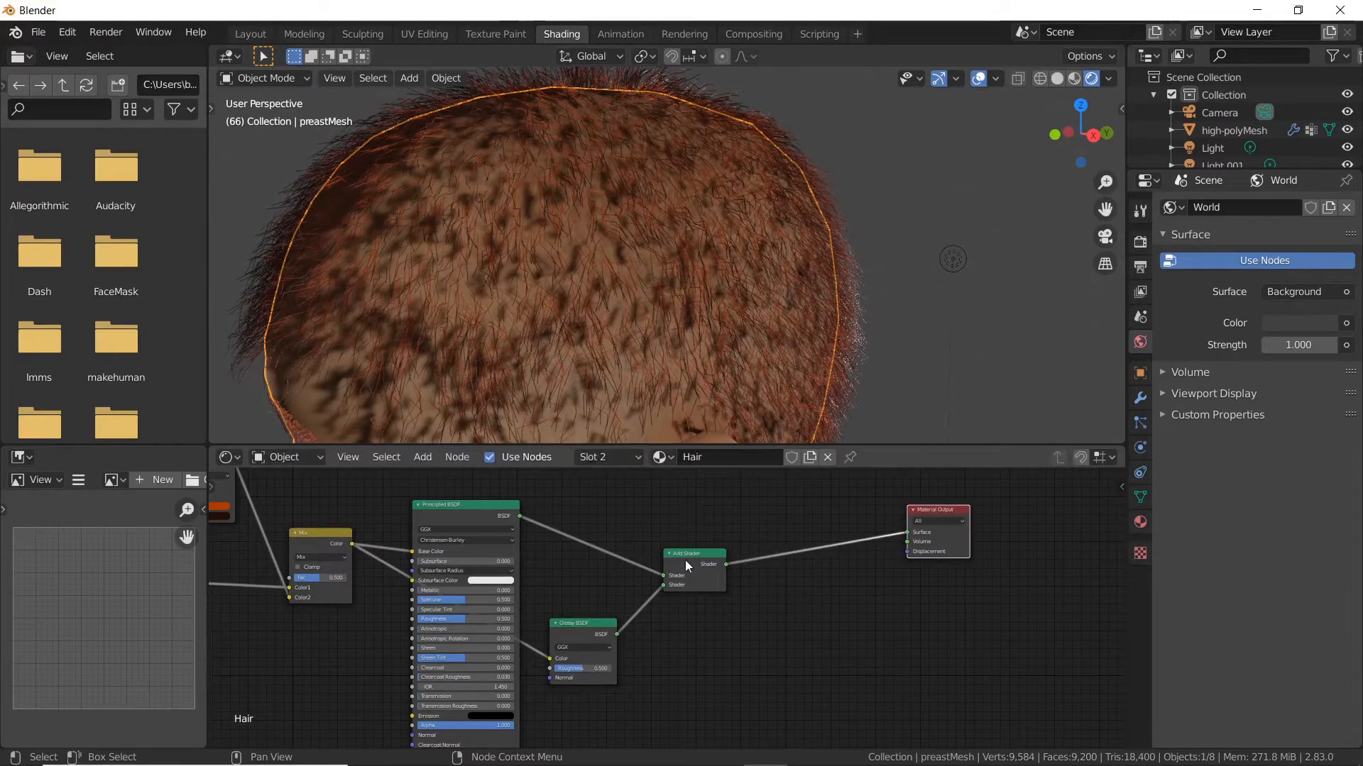
drag(687, 566, 738, 575)
drag(589, 623, 603, 662)
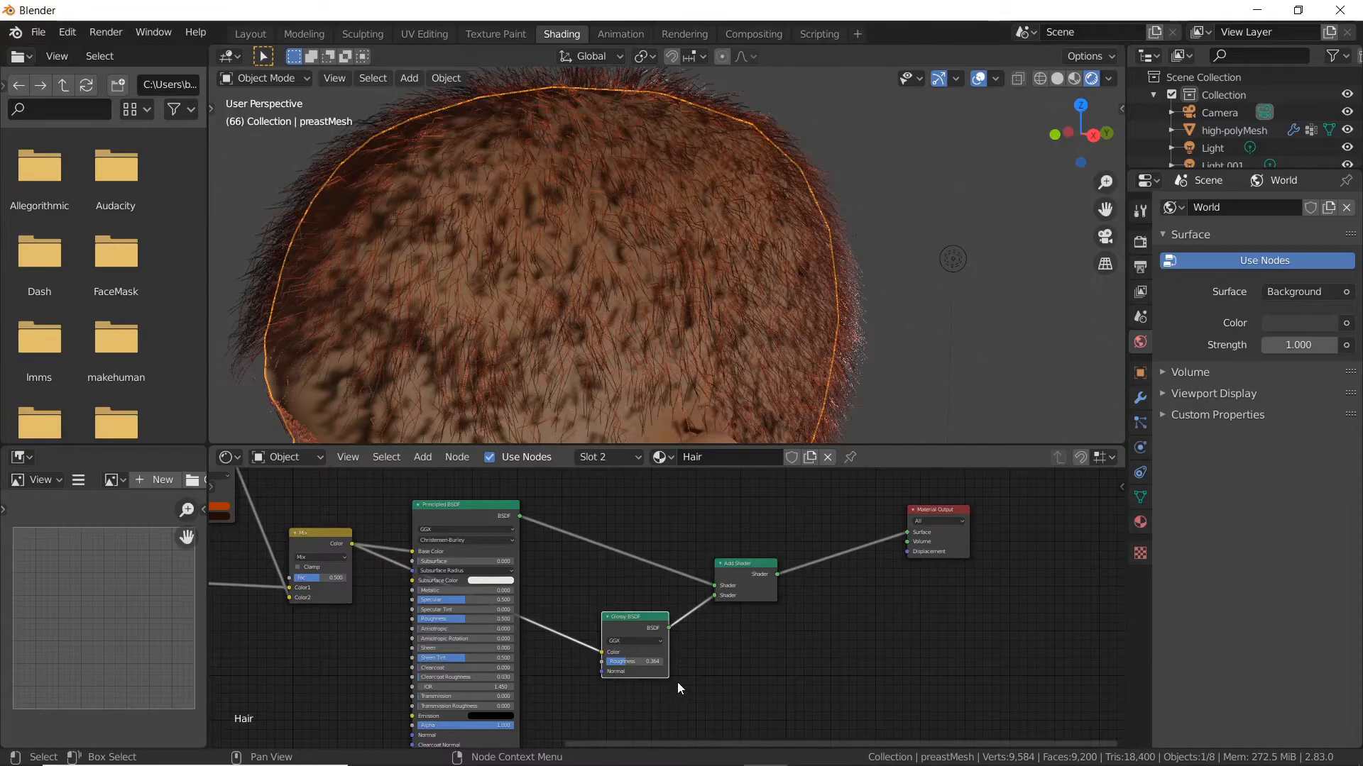
middle_drag(760, 433, 808, 364)
scroll(850, 359, up, 3)
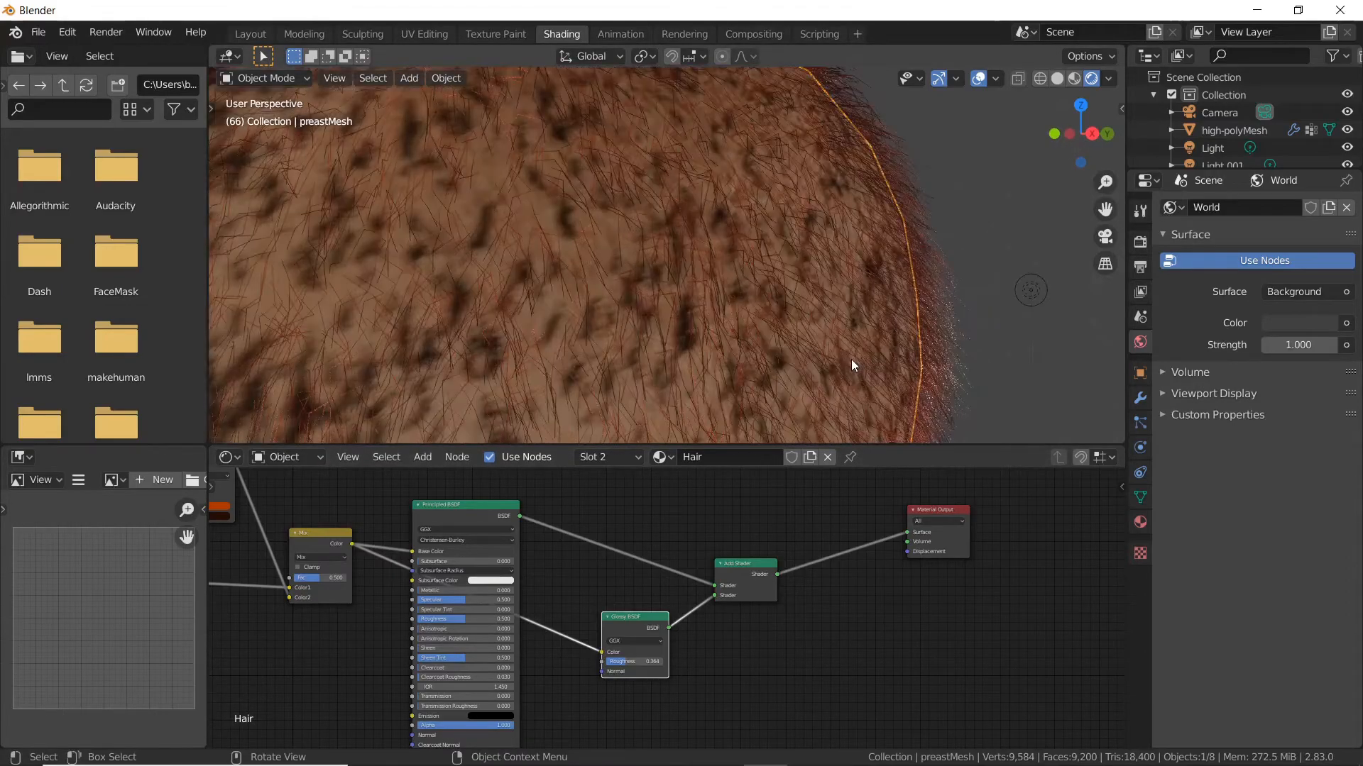
middle_drag(894, 348, 731, 305)
scroll(731, 306, down, 5)
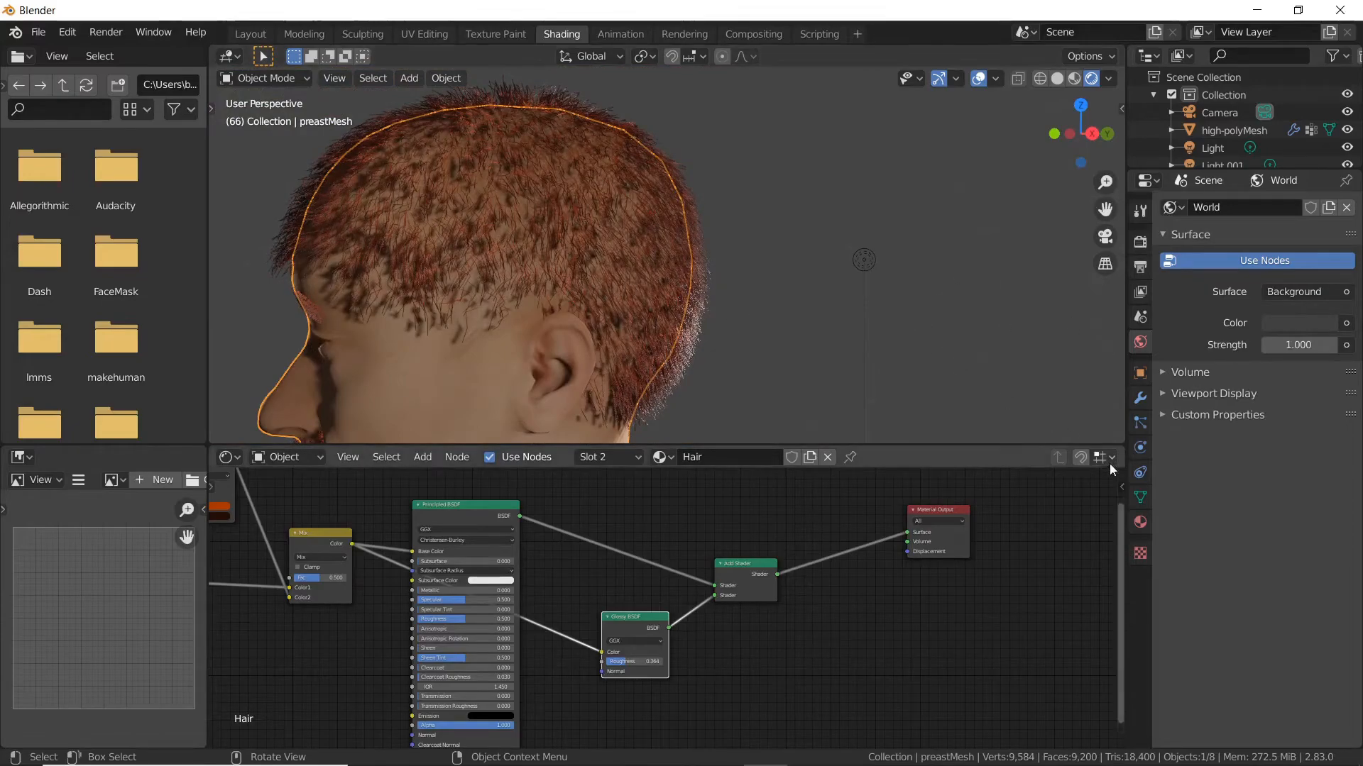
Step: Set the children Display Amount of the Hair particle system to 100
click(1139, 424)
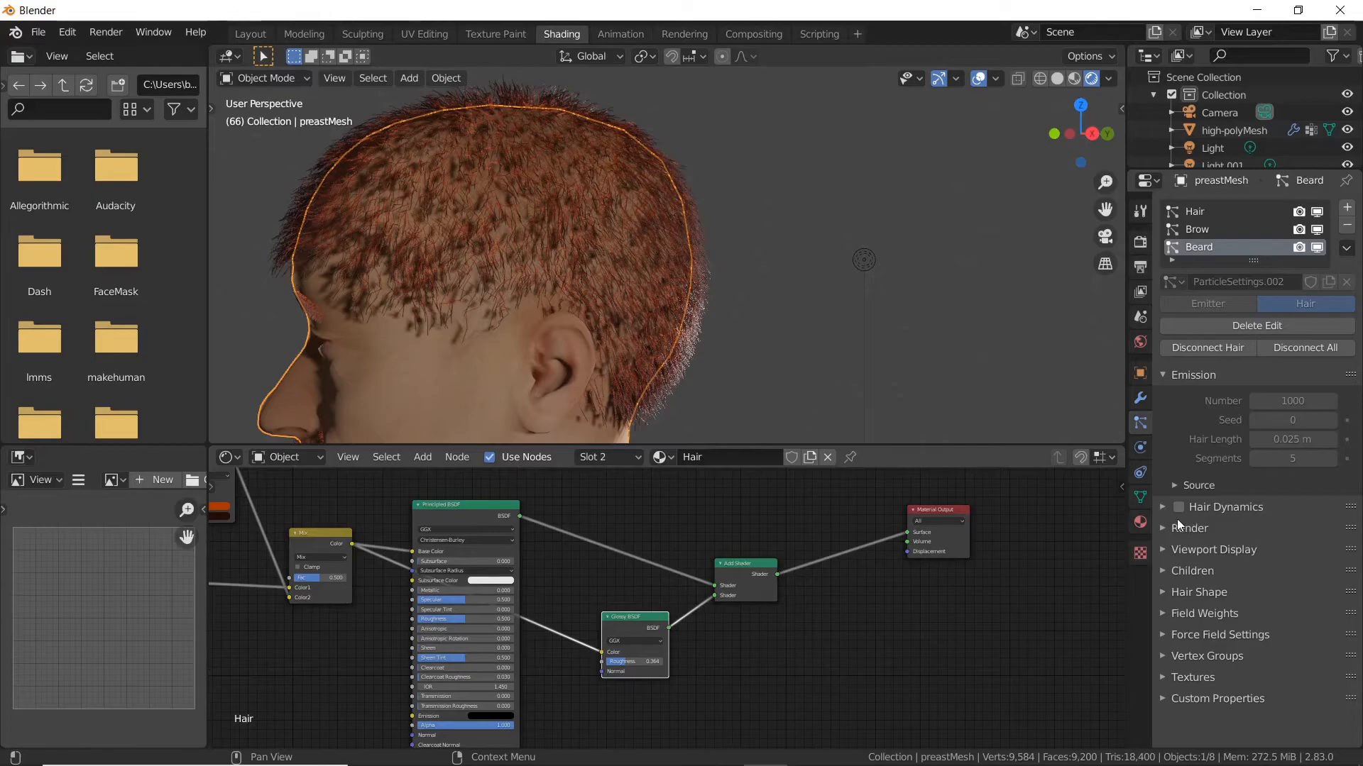
click(1204, 215)
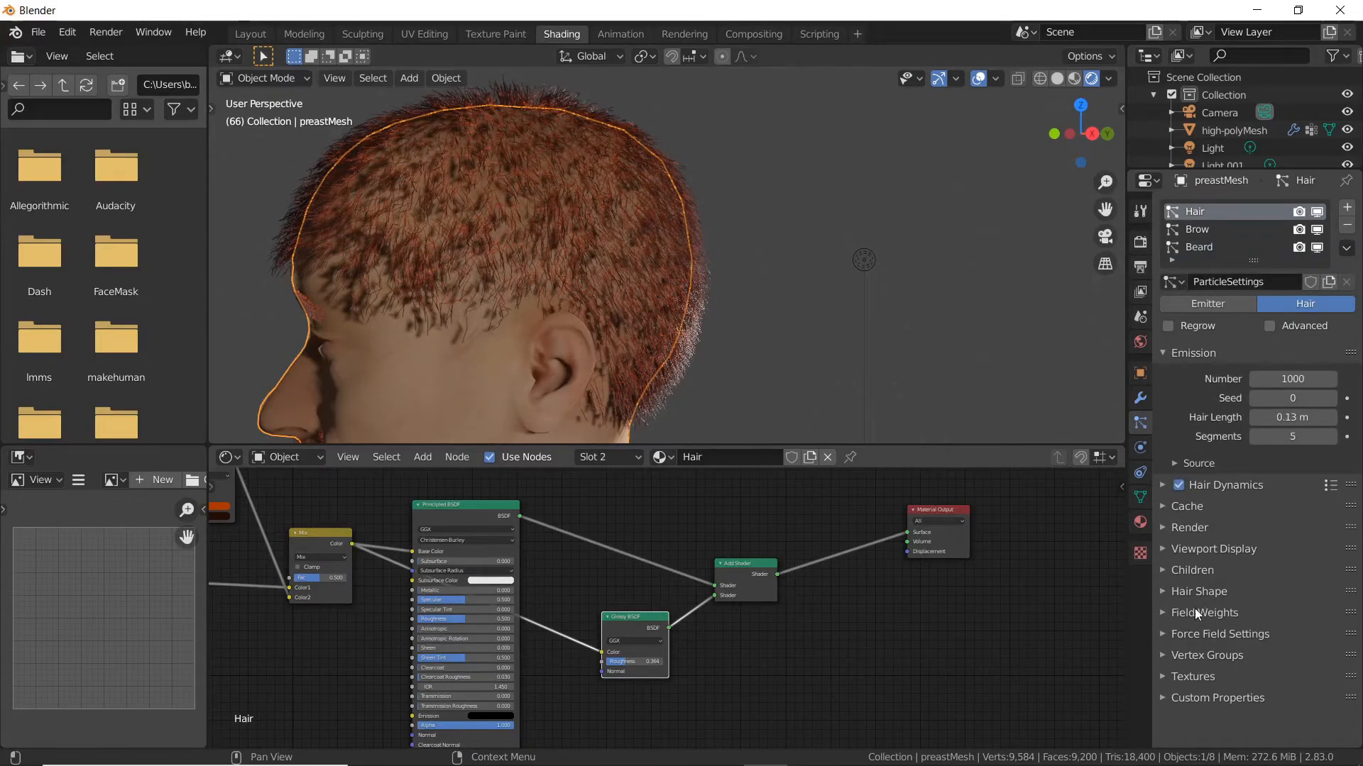
click(1168, 571)
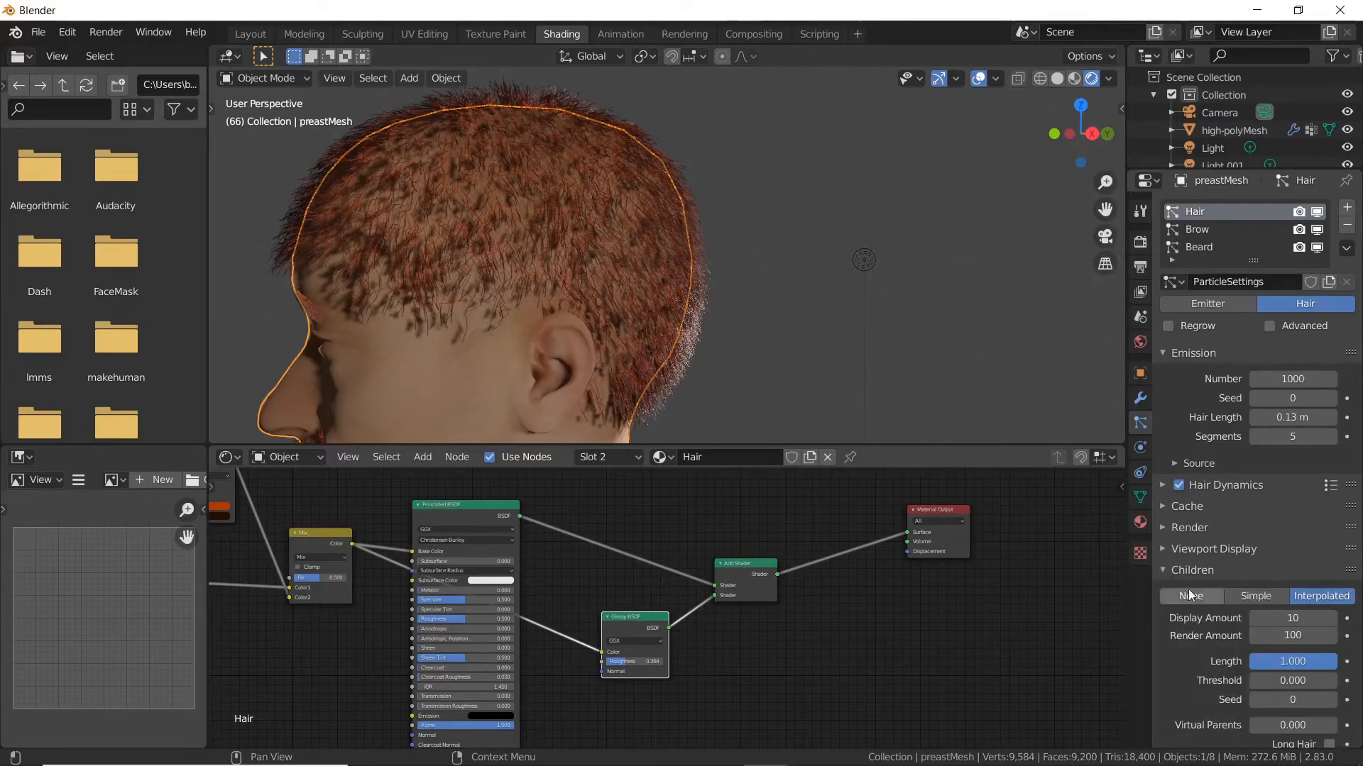
click(1283, 618)
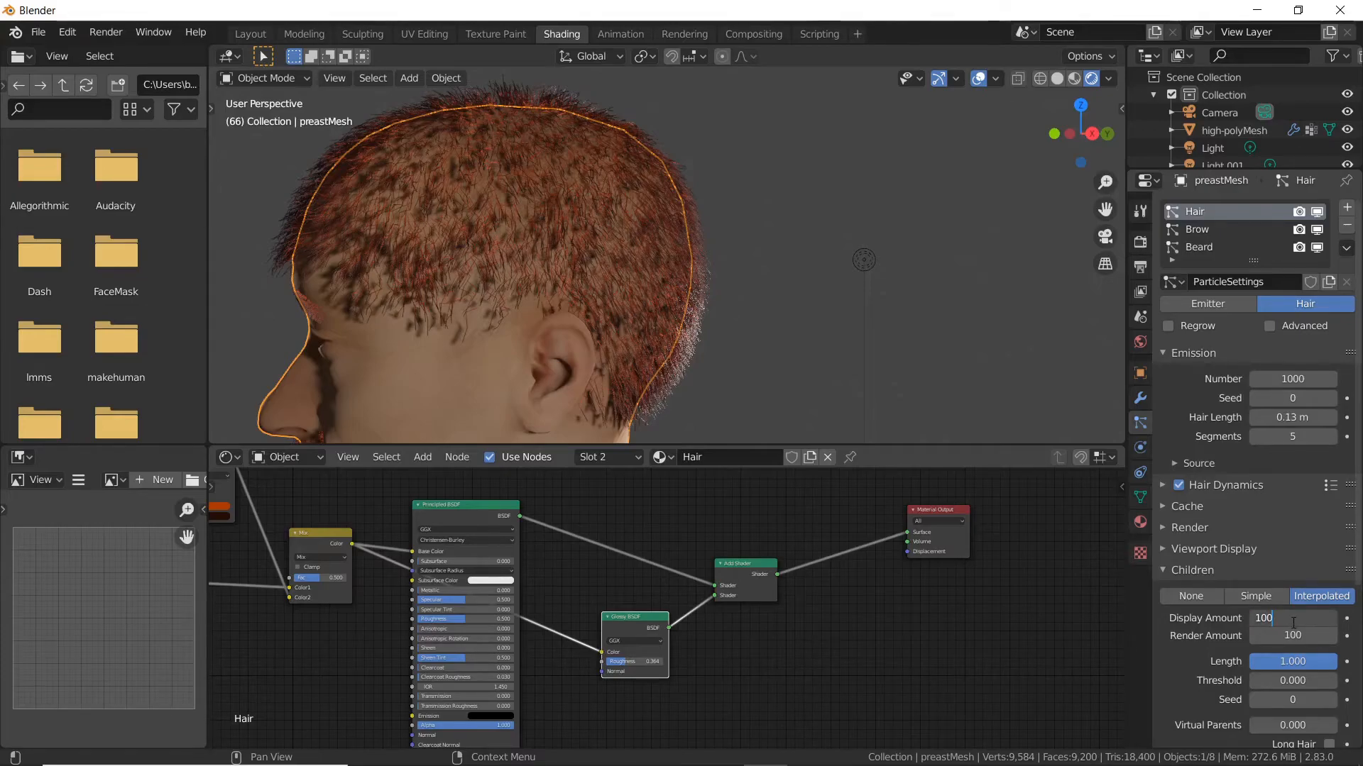
text(0)
key(Return)
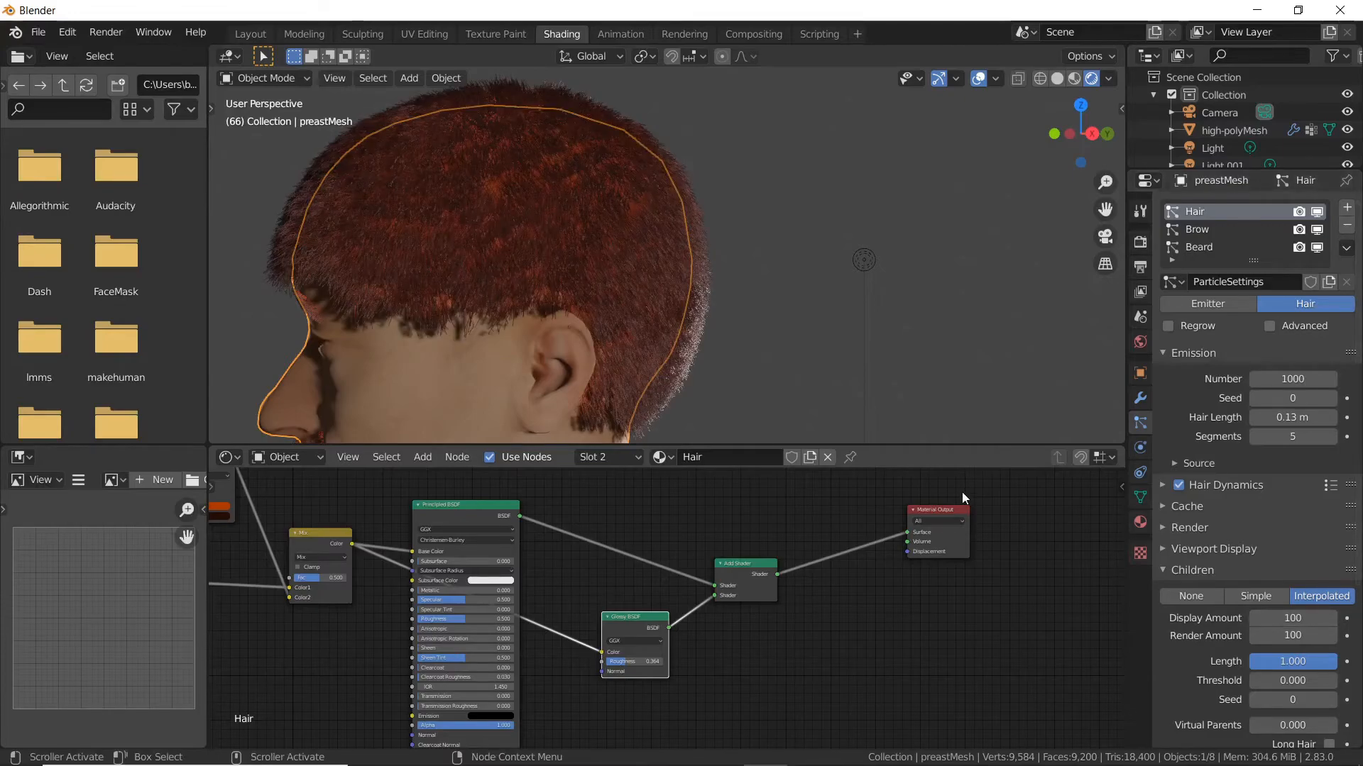
Step: Inspect the denser hair above the ear and set the Glossy BSDF's roughness to about 0.414, moving the node slightly upward
scroll(484, 273, up, 1)
middle_drag(483, 273, 588, 283)
scroll(591, 322, up, 5)
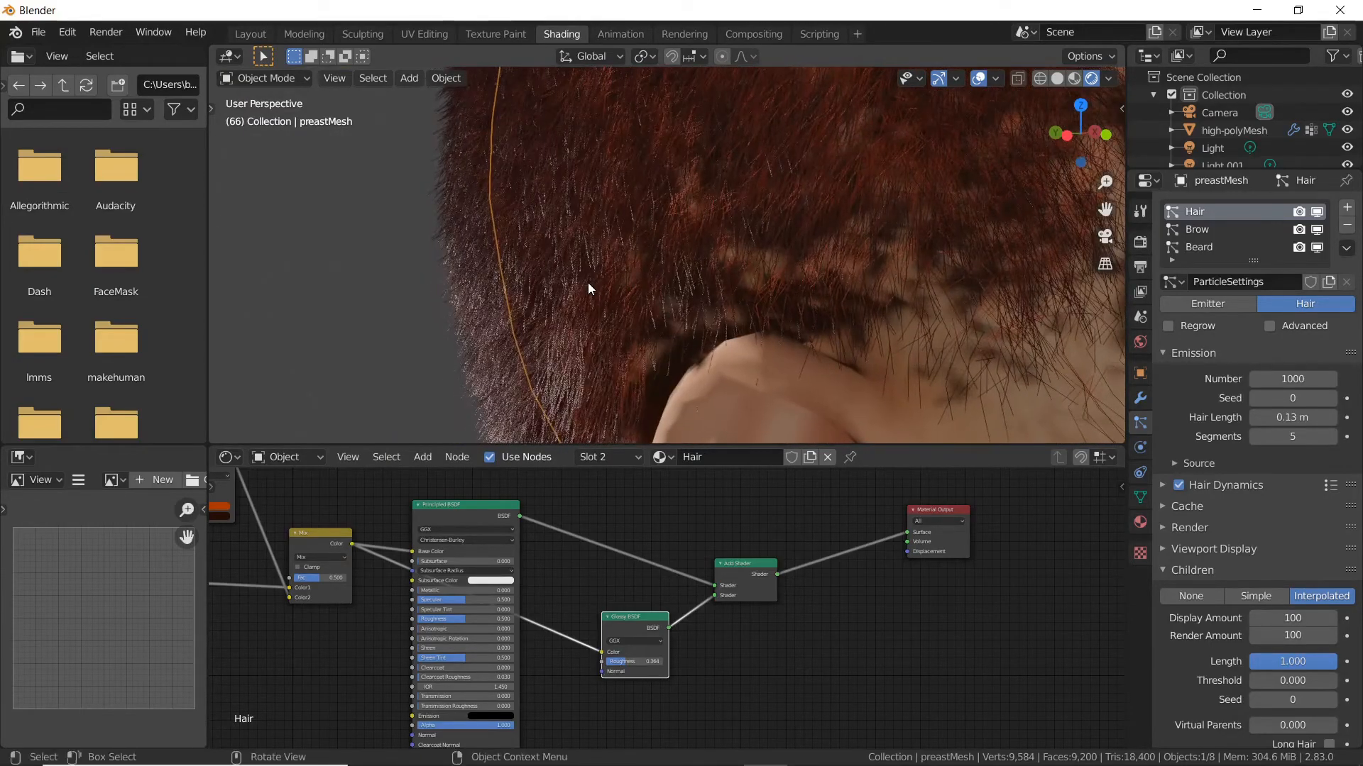
scroll(588, 277, up, 2)
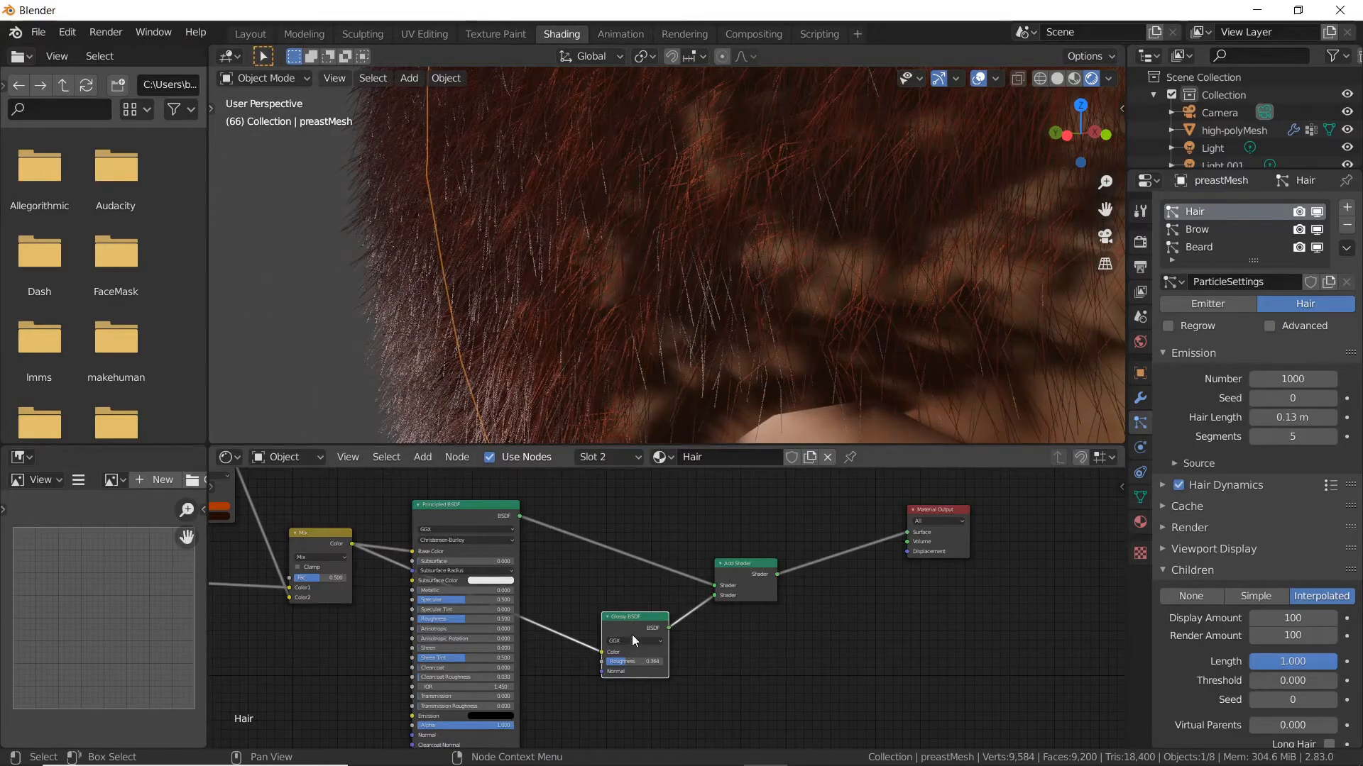
mouse_move(624, 665)
mouse_down()
mouse_move(640, 665)
mouse_move(628, 662)
mouse_move(632, 599)
mouse_up()
Step: Duplicate the Glossy BSDF and Add Shader nodes, and chain the copies between the first Add Shader and the Material Output's Surface
shift+click(744, 571)
key(shift+d)
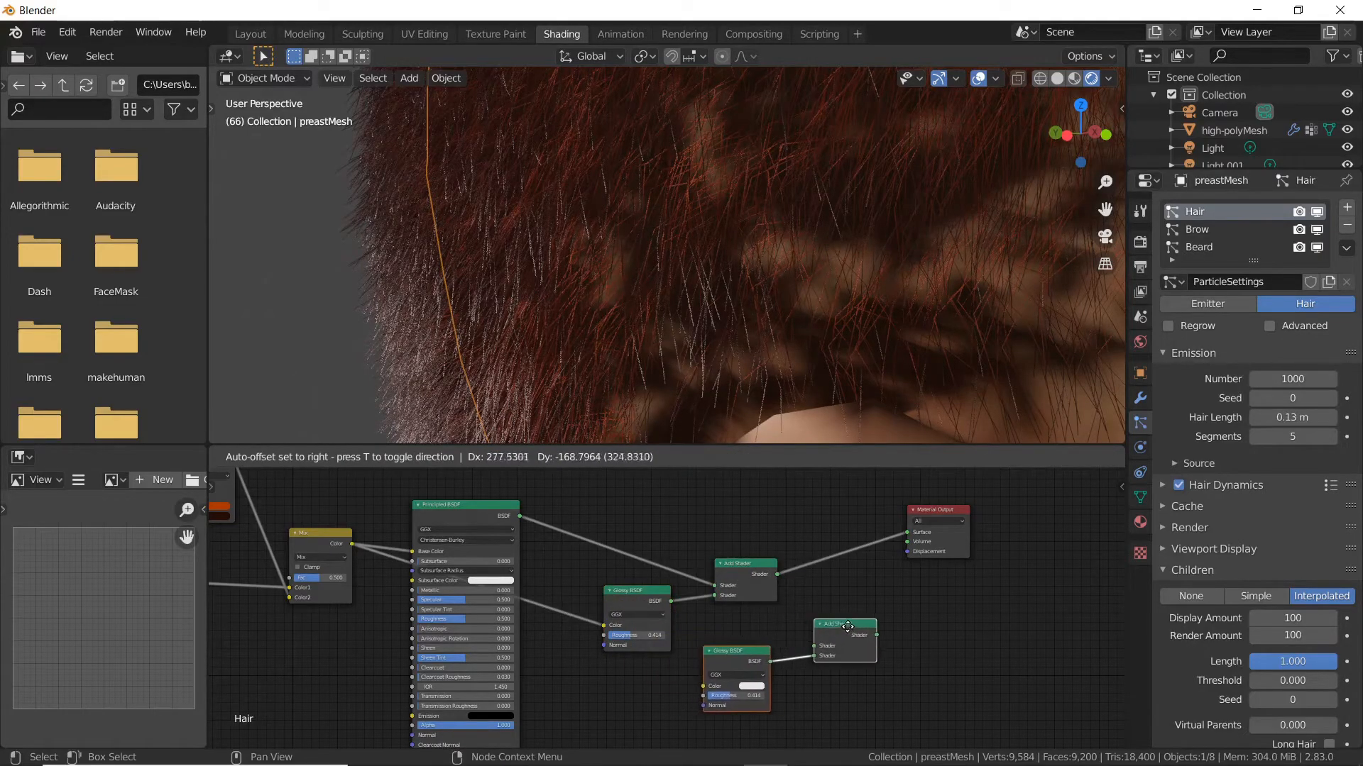
click(863, 622)
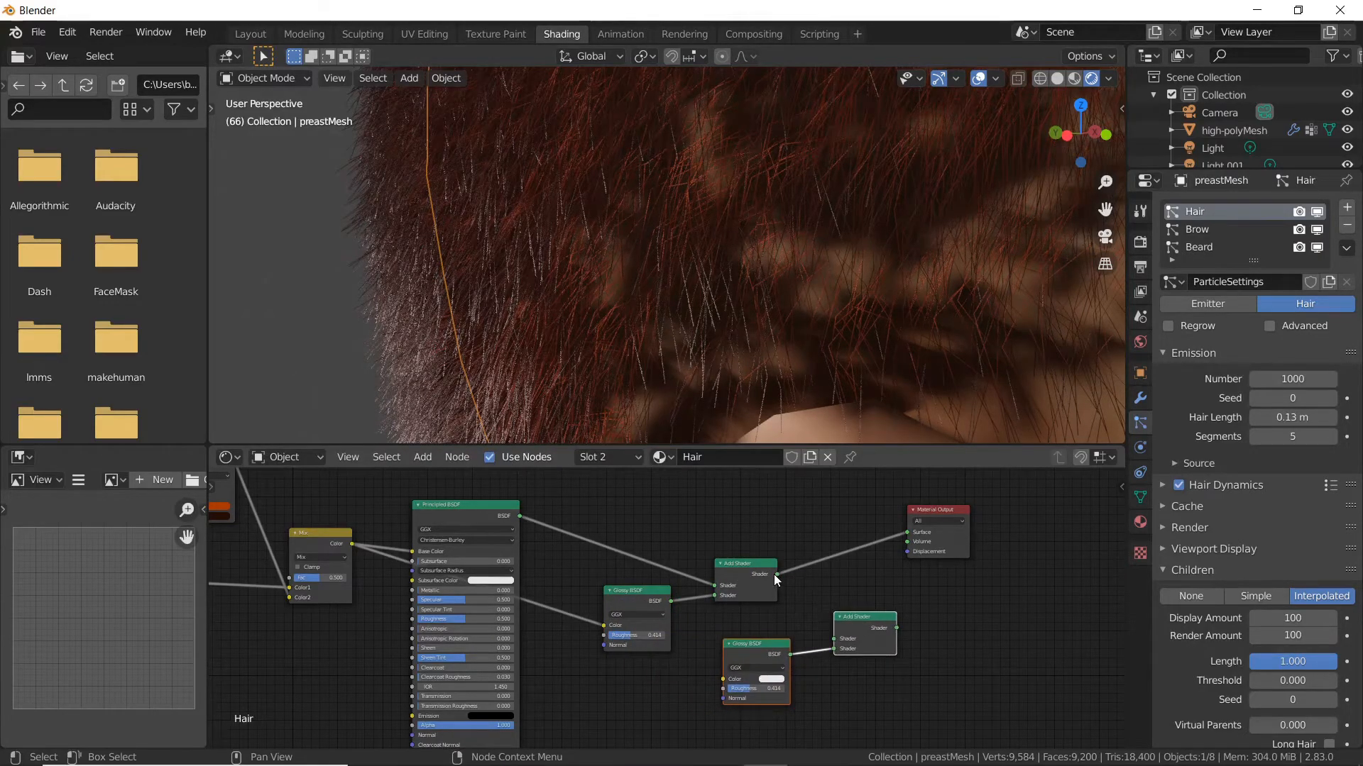
drag(775, 574, 780, 583)
drag(829, 635, 906, 532)
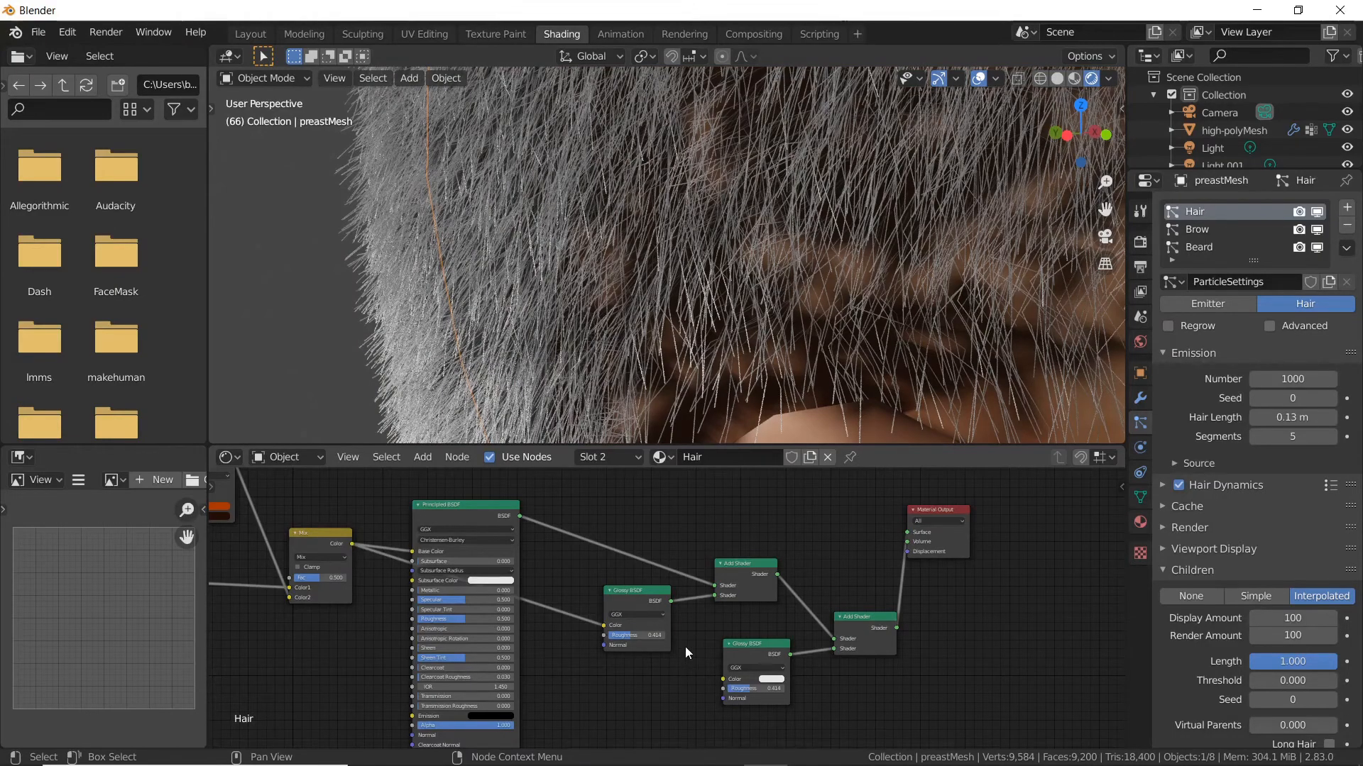
Step: Feed the Multiply node's colour into the second Glossy BSDF and set that node's roughness to about 0.117
middle_drag(613, 659, 636, 656)
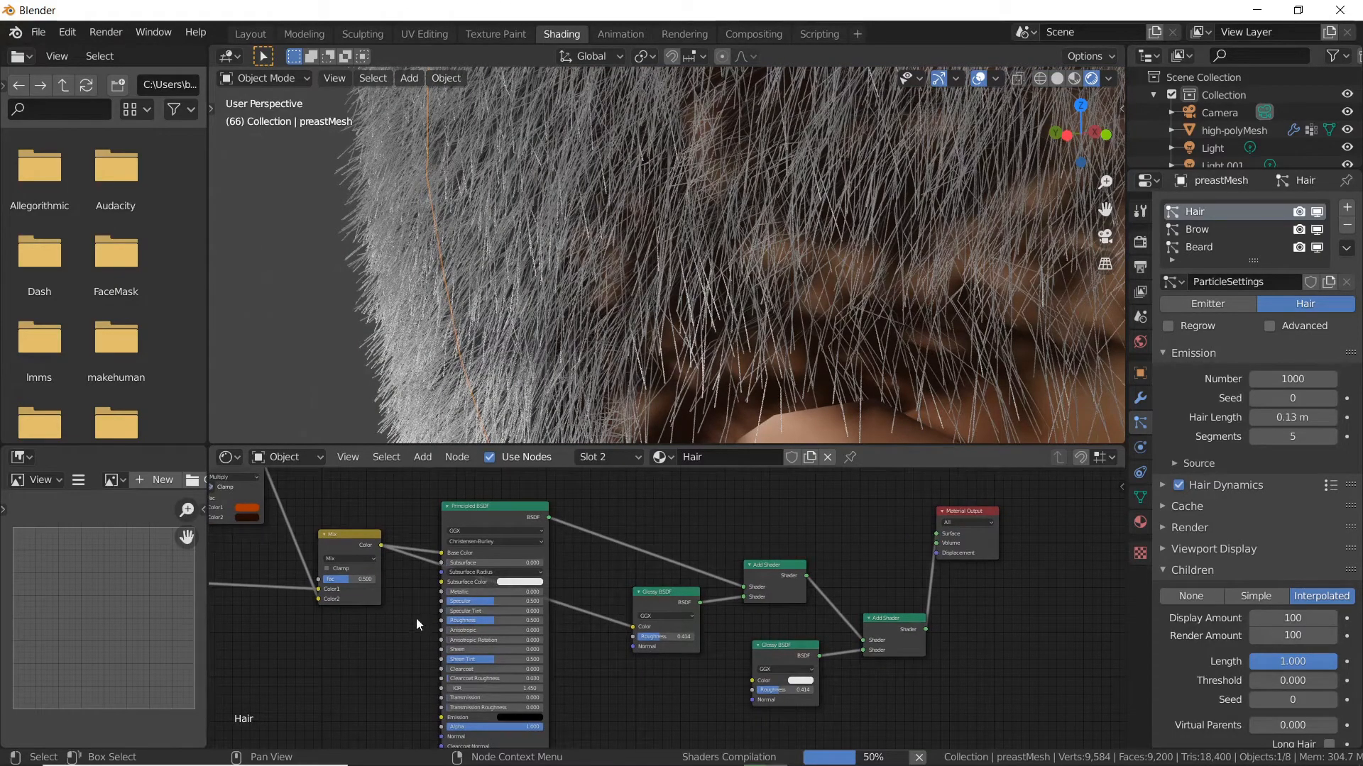
scroll(404, 600, down, 1)
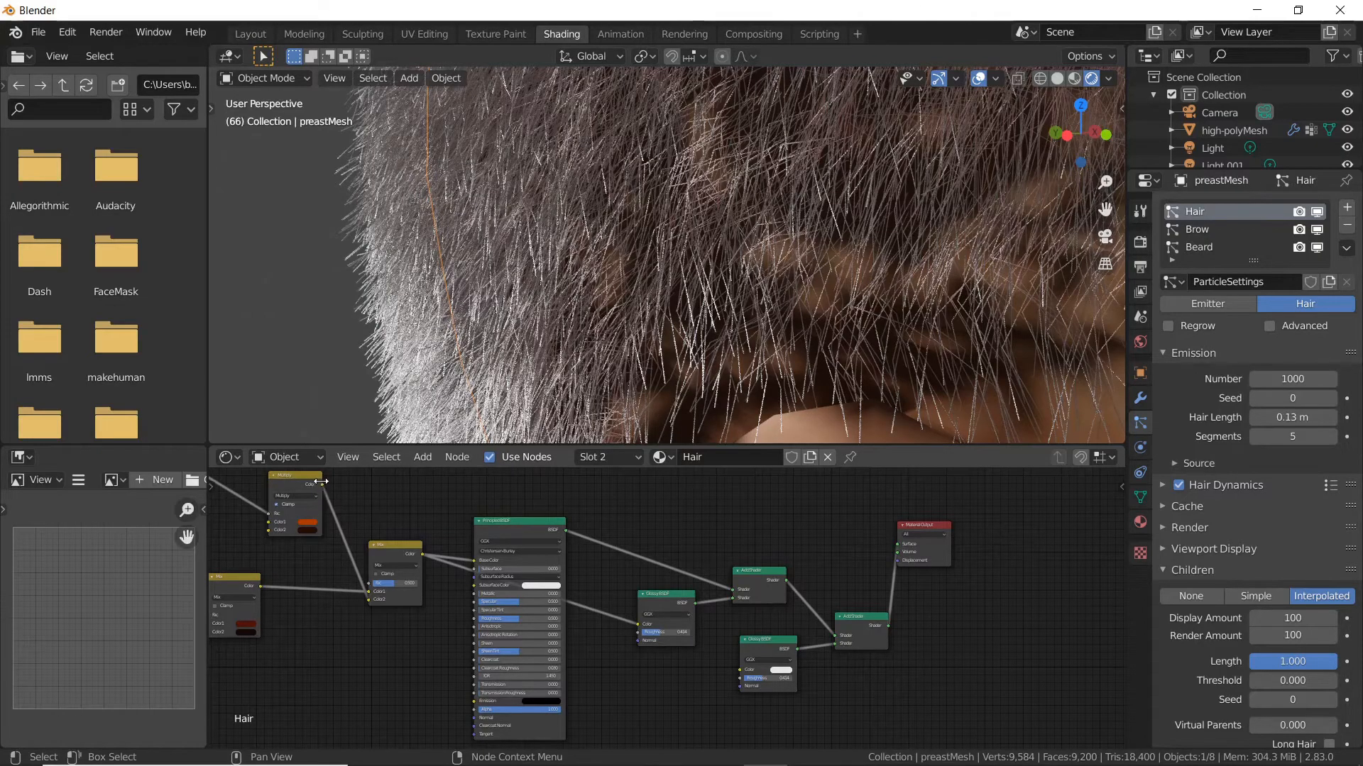
drag(322, 484, 741, 669)
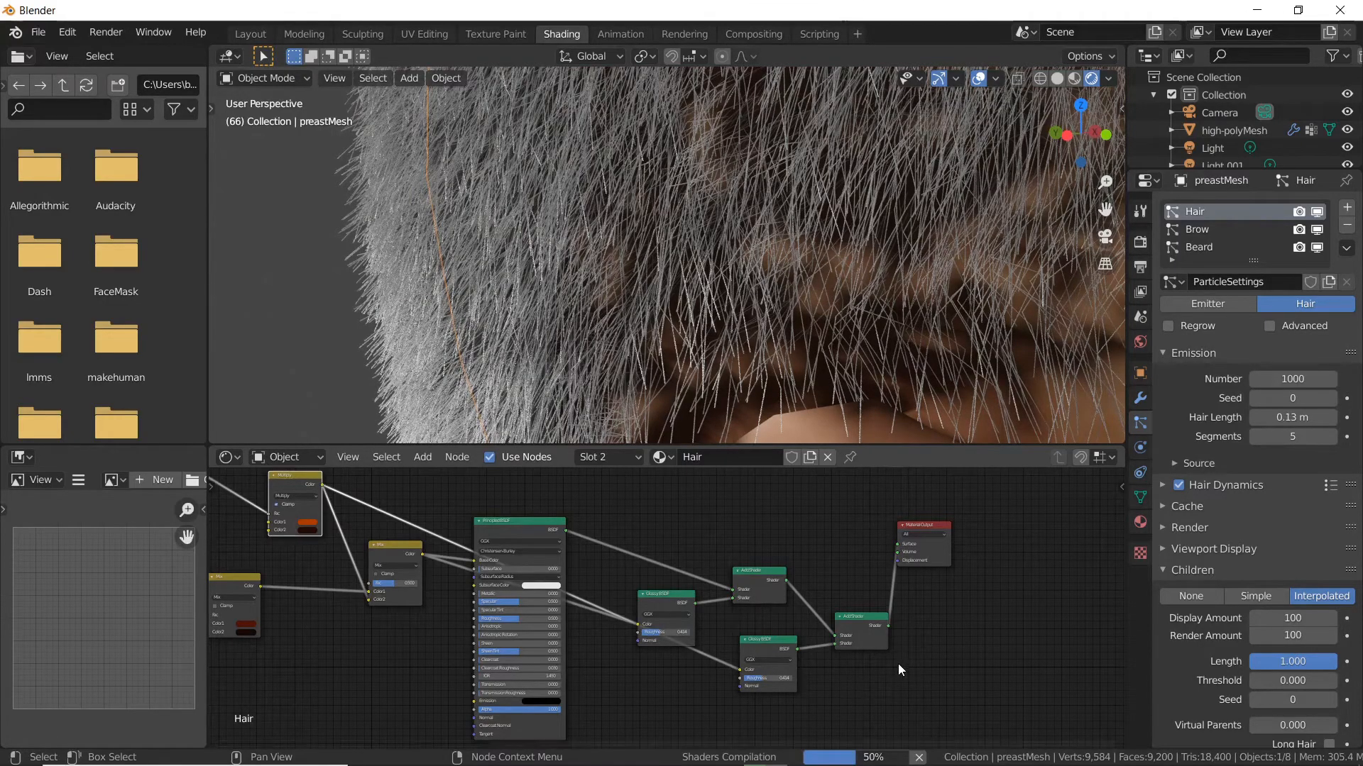
scroll(930, 669, up, 2)
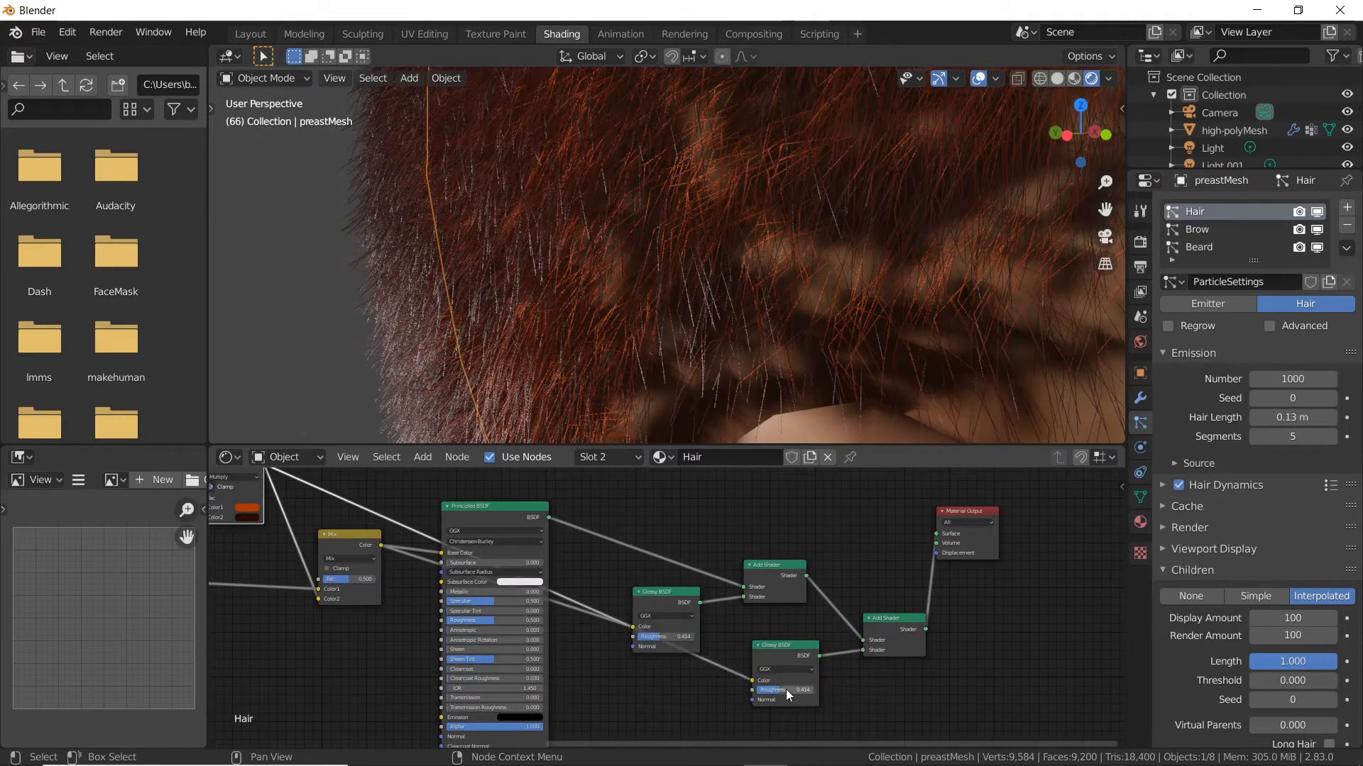
drag(785, 690, 775, 689)
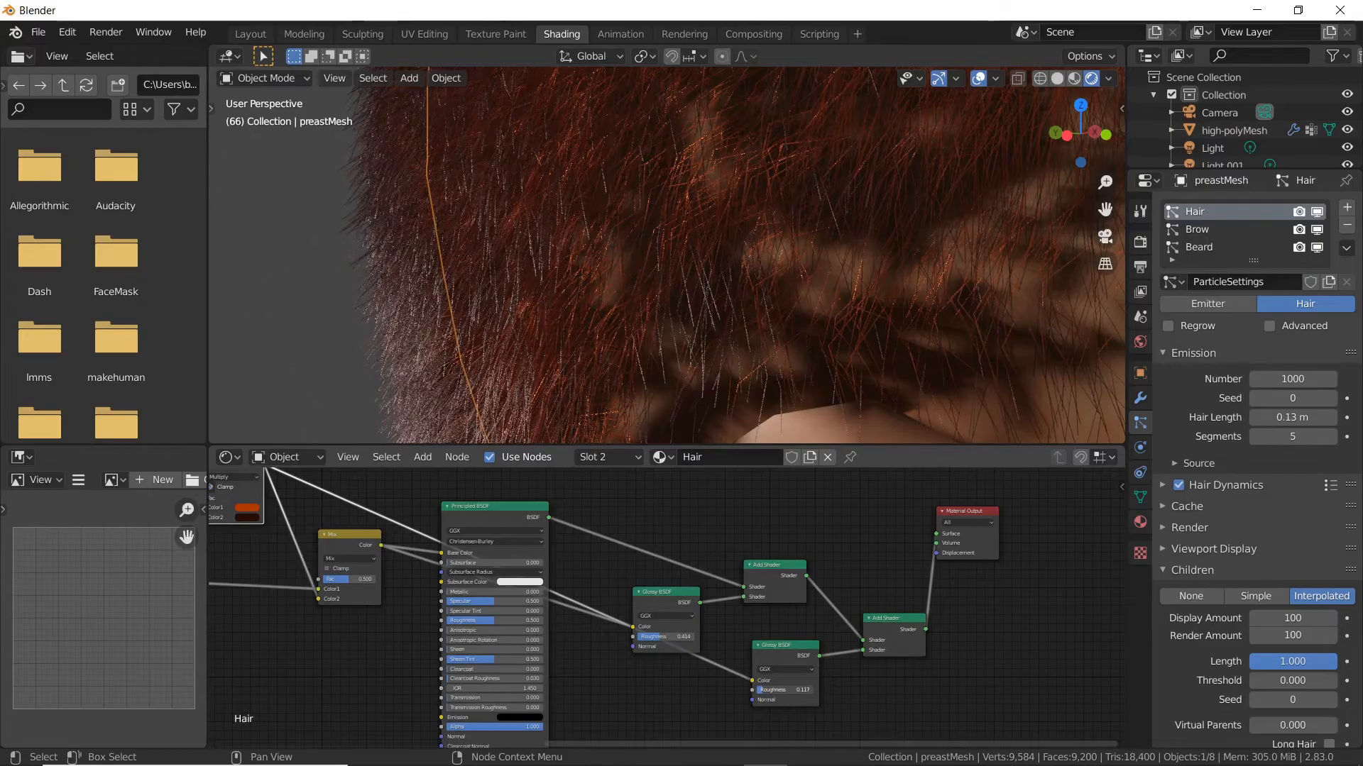
scroll(660, 255, down, 6)
scroll(770, 252, up, 2)
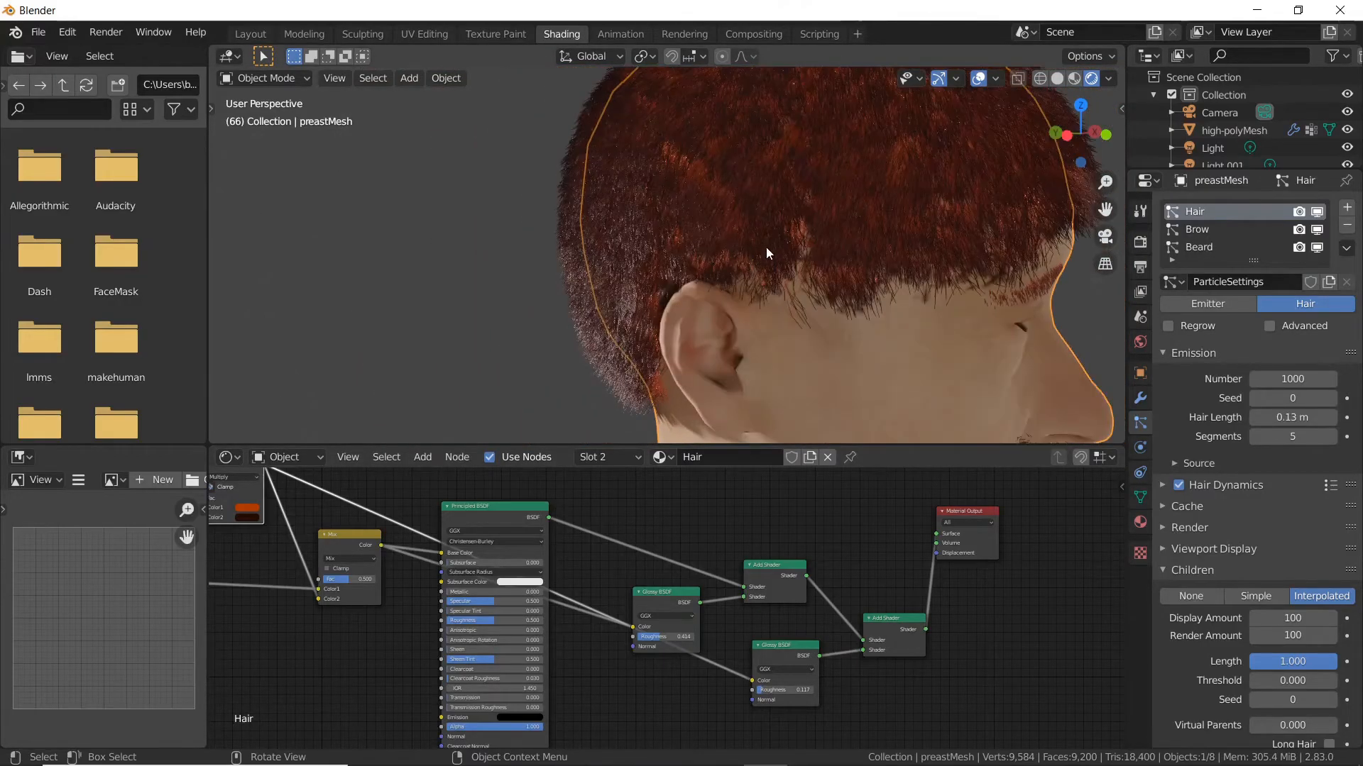
Step: Shift the Multiply node's Color1 from orange toward yellow and darken it to a golden brown
middle_drag(324, 652, 521, 660)
click(443, 515)
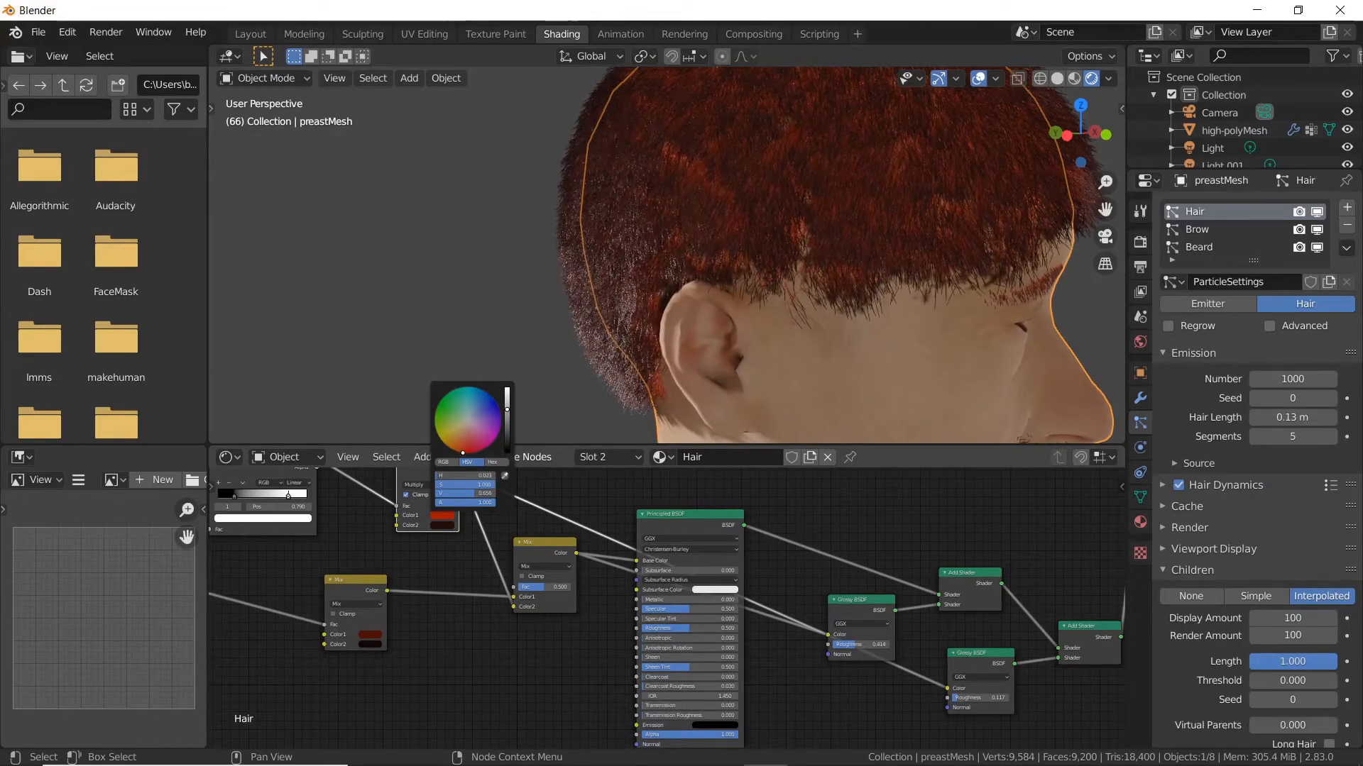
drag(463, 452, 449, 447)
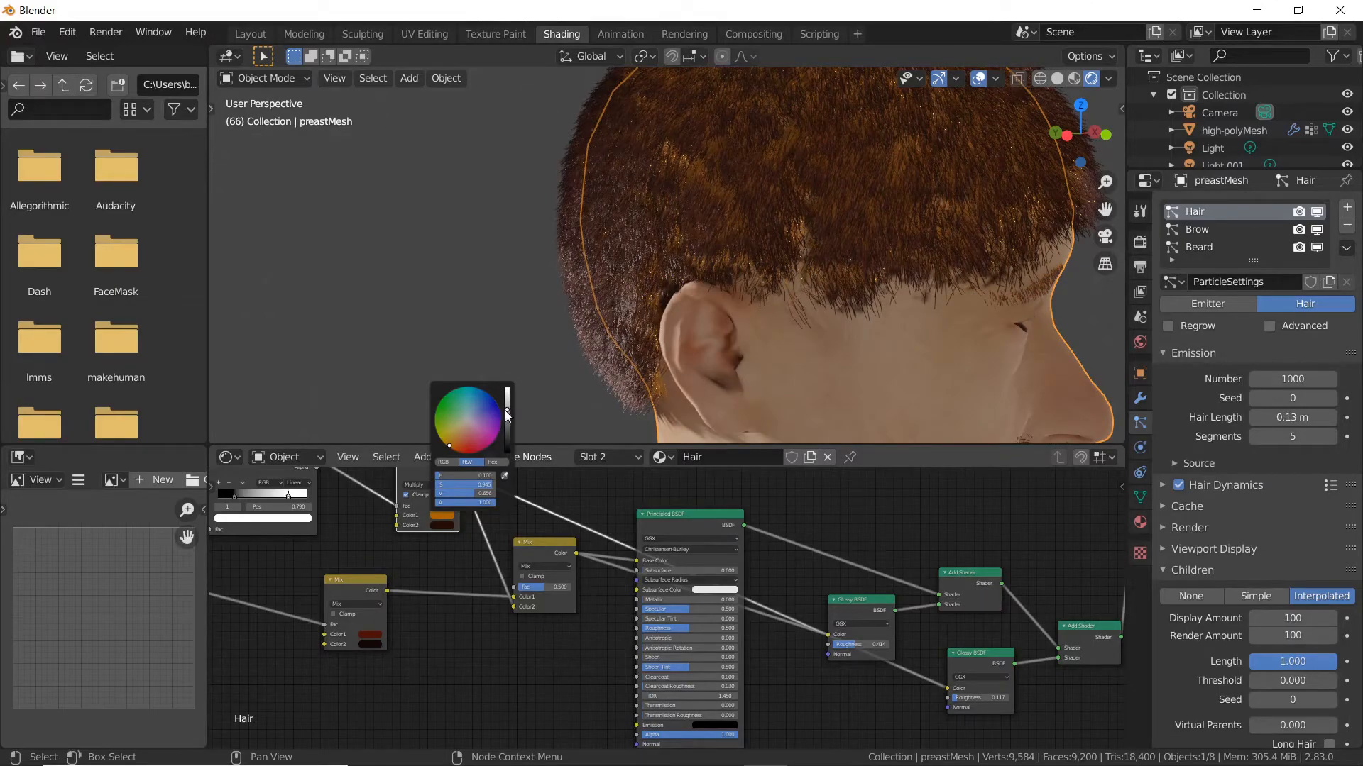
drag(507, 415, 507, 426)
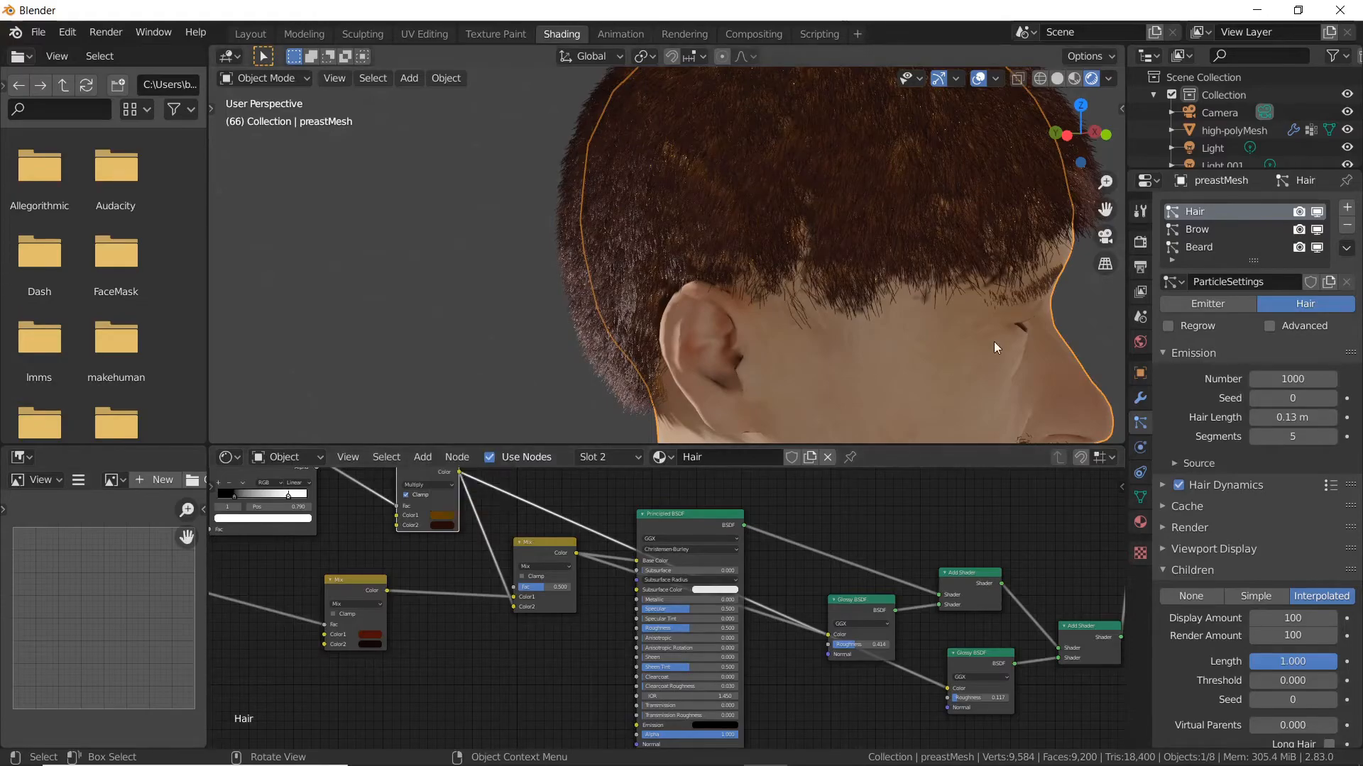
Step: Check the hair highlights near the ear and lower the second Glossy BSDF's roughness to about 0.105
mouse_move(836, 245)
middle_down()
mouse_move(779, 233)
mouse_move(824, 243)
middle_up()
scroll(716, 241, up, 3)
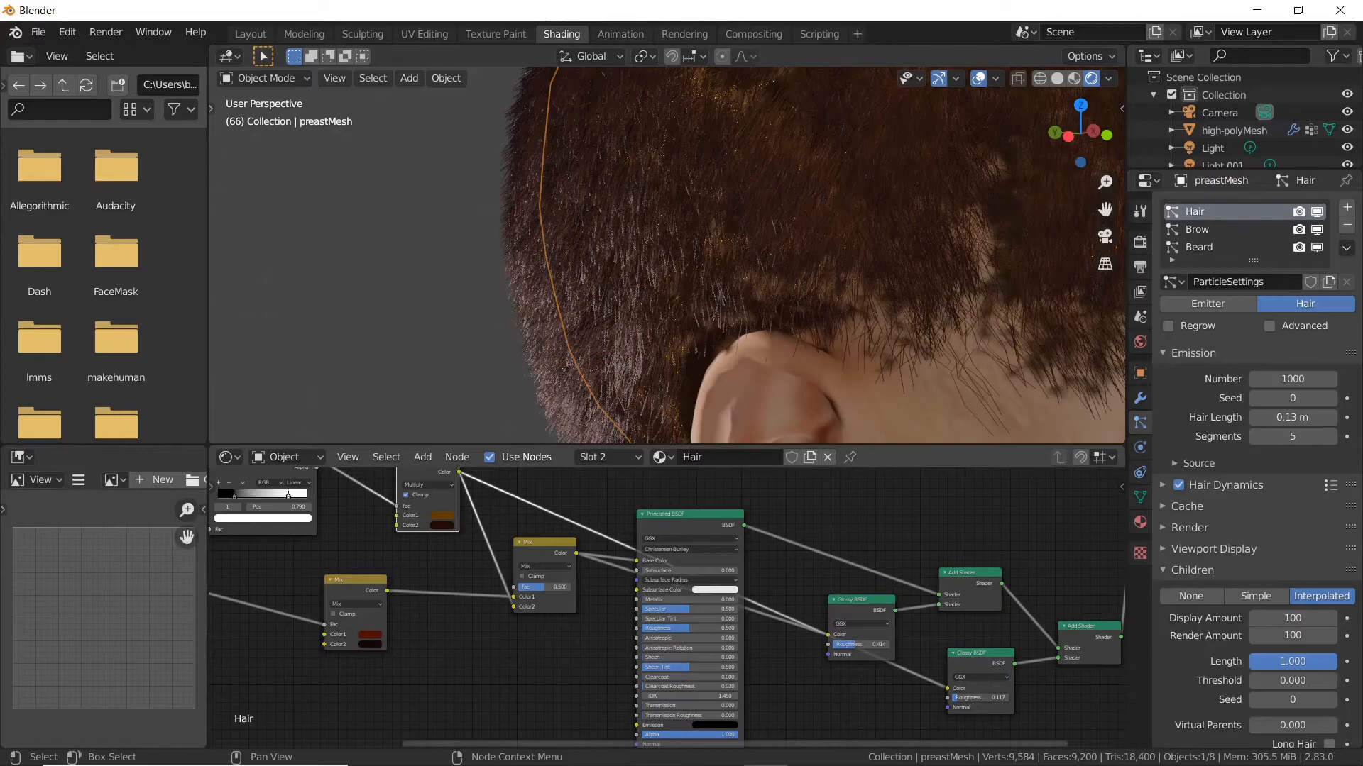
drag(980, 697, 958, 698)
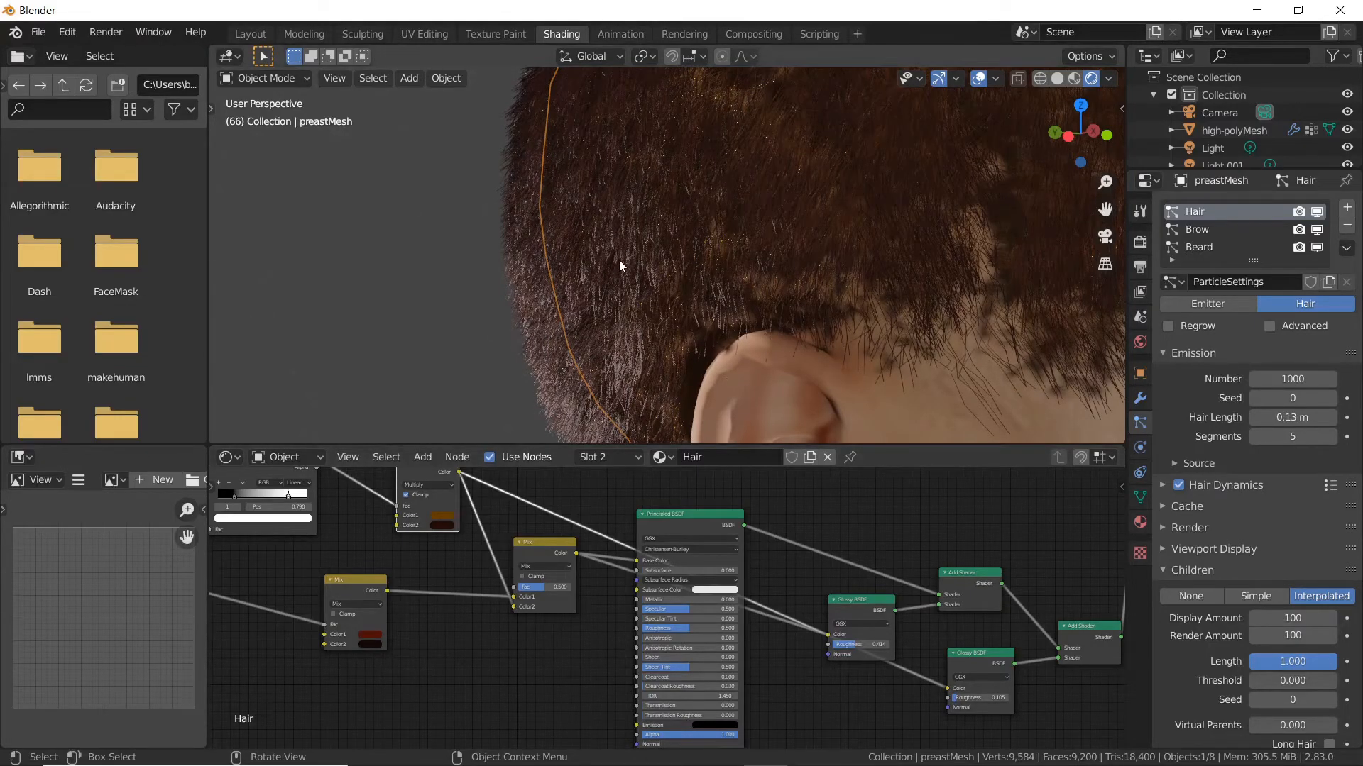
Step: Deselect everything, view the head from the front, and render the image to examine the hair, brows and beard
key(alt+a)
middle_drag(592, 274, 610, 295)
mouse_move(660, 240)
middle_down()
mouse_move(739, 243)
mouse_move(715, 268)
mouse_move(743, 300)
mouse_move(641, 291)
mouse_move(670, 281)
mouse_move(642, 246)
mouse_move(700, 241)
mouse_move(692, 257)
mouse_move(663, 252)
middle_up()
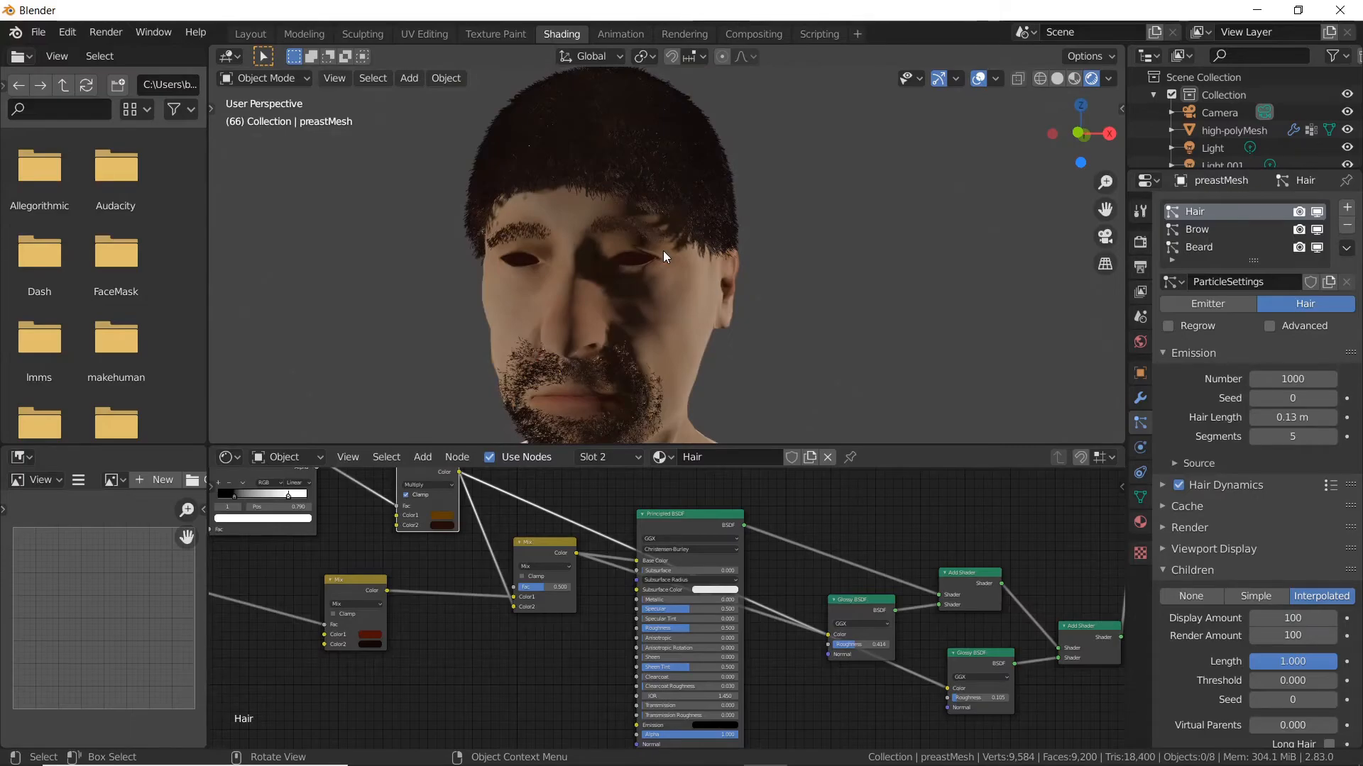
key(F12)
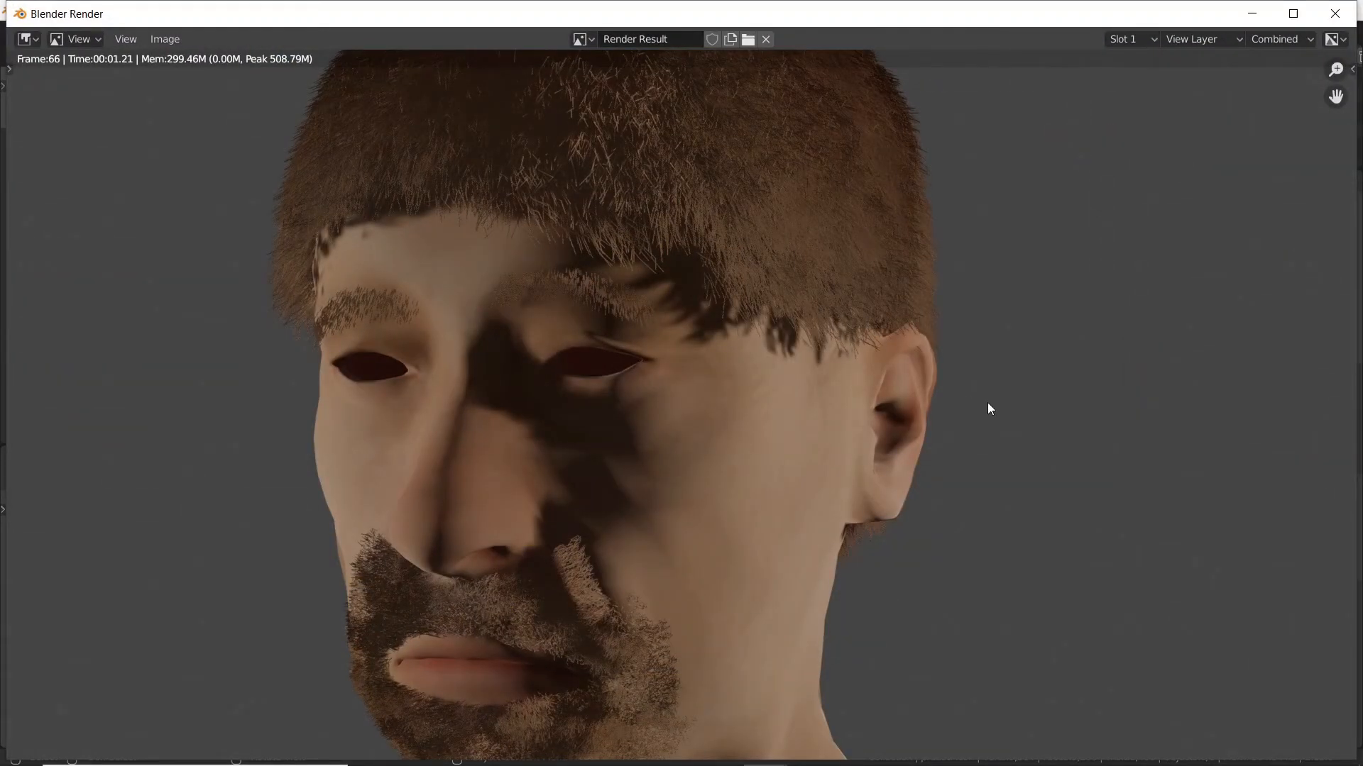
key(F12)
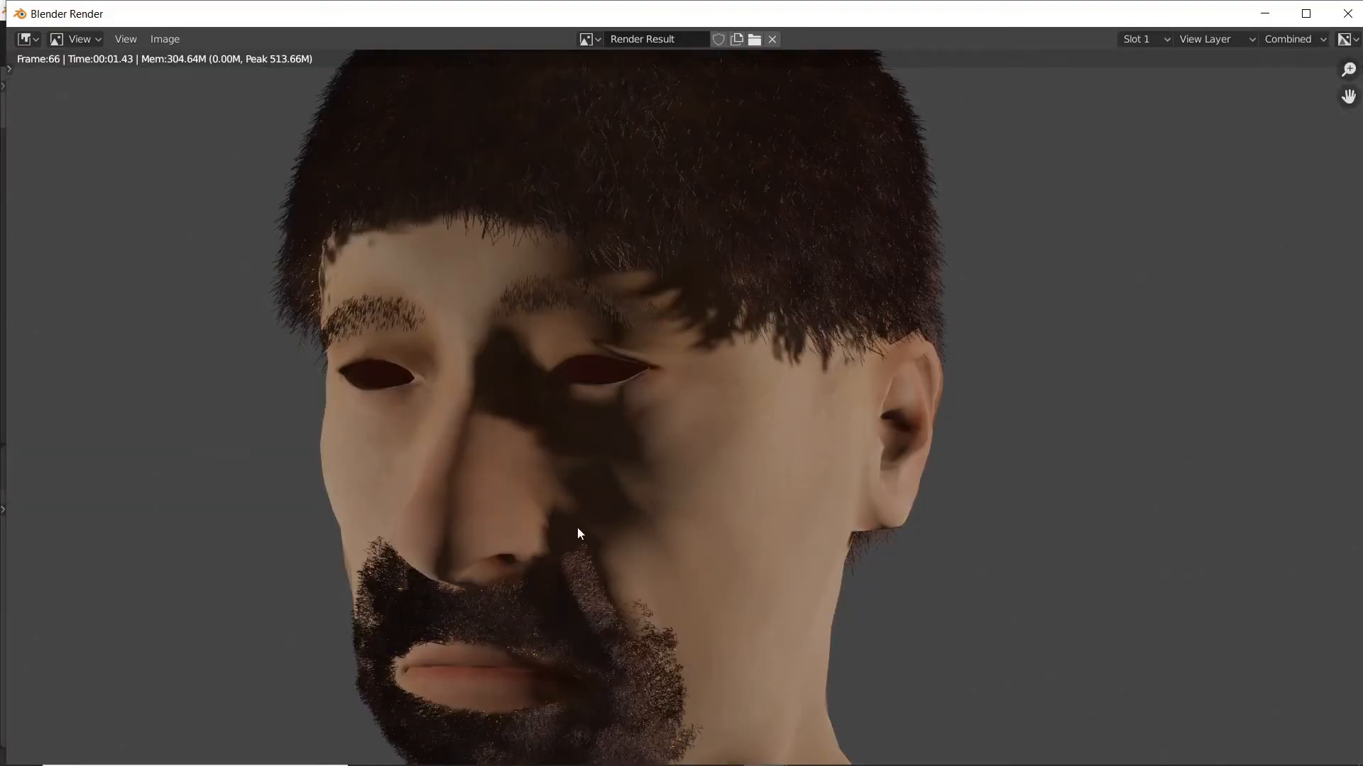
key(Escape)
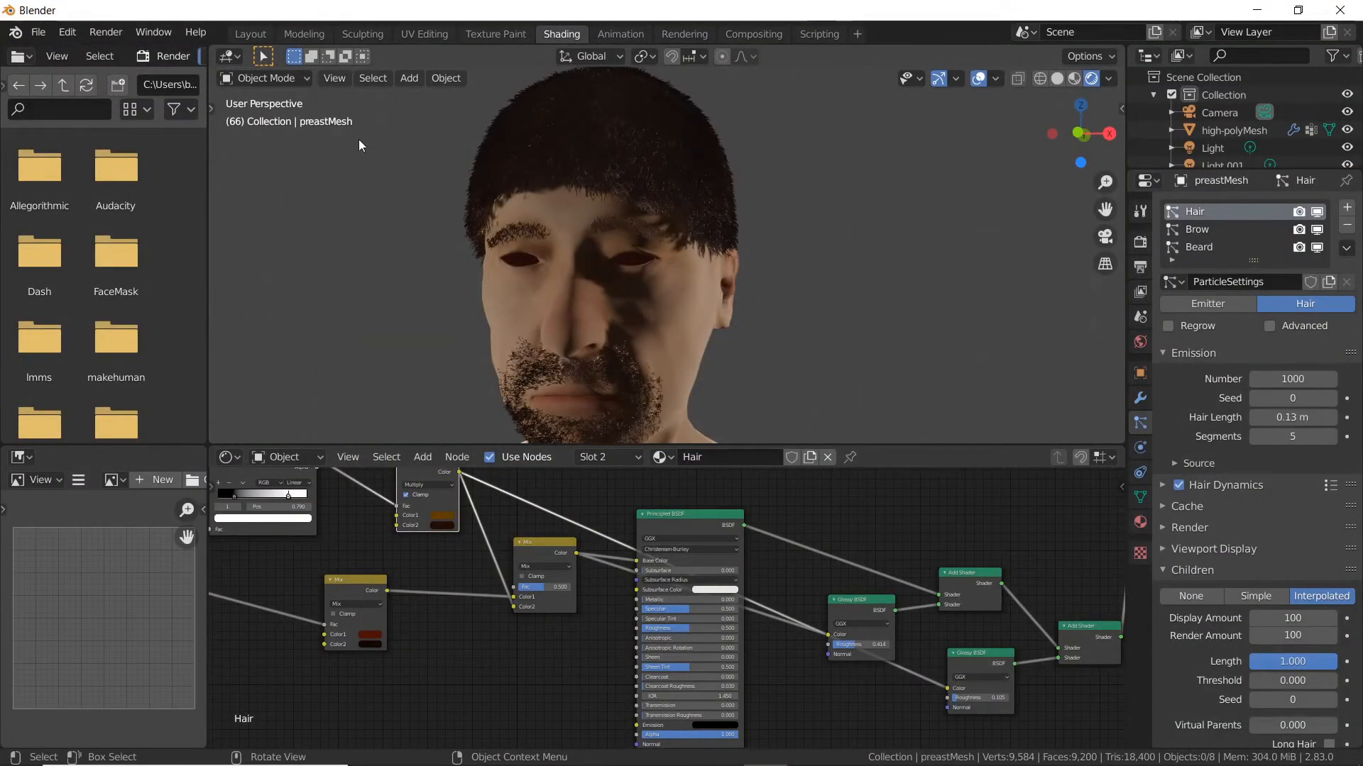
Step: Switch to the Layout workspace and play the hair dynamics from frame 1, stopping at frame 27 once the hair has settled
click(309, 35)
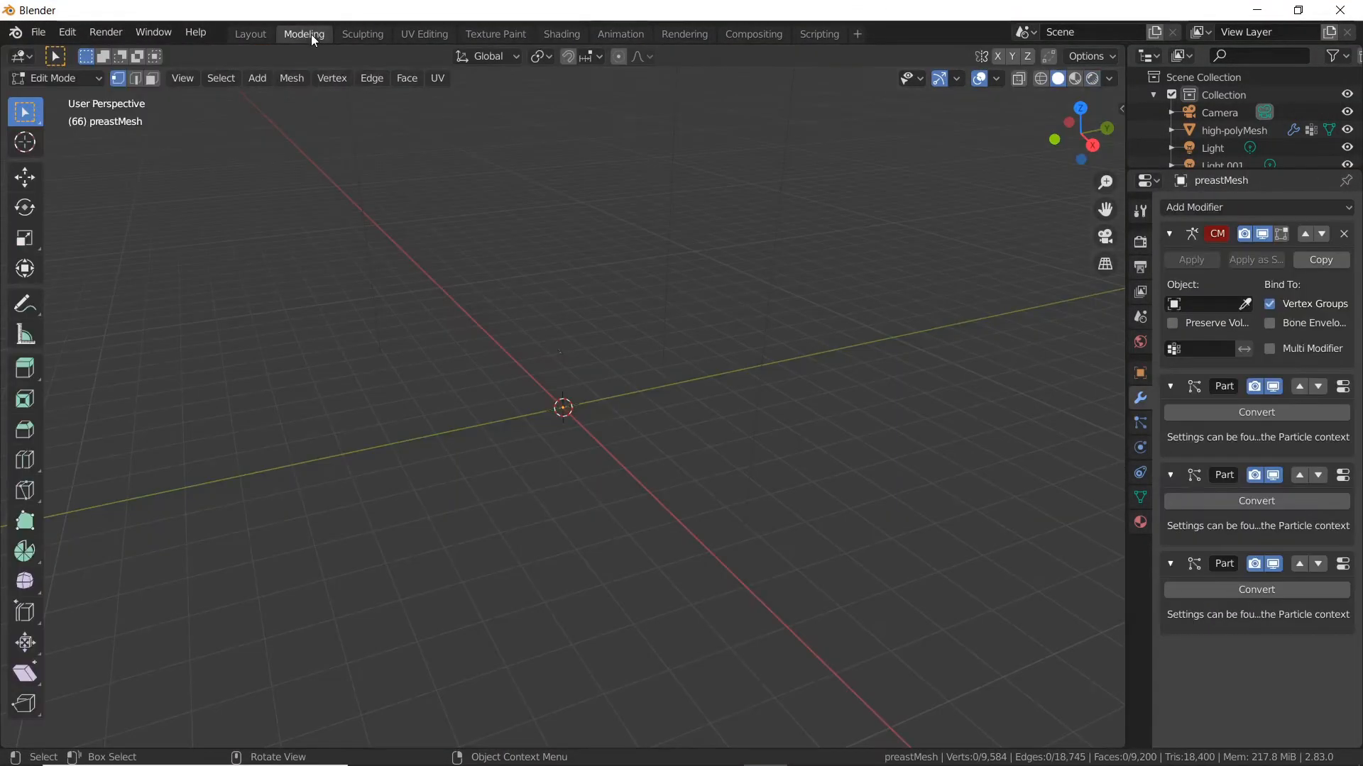
click(247, 35)
middle_drag(420, 361, 488, 383)
key(shift+Left)
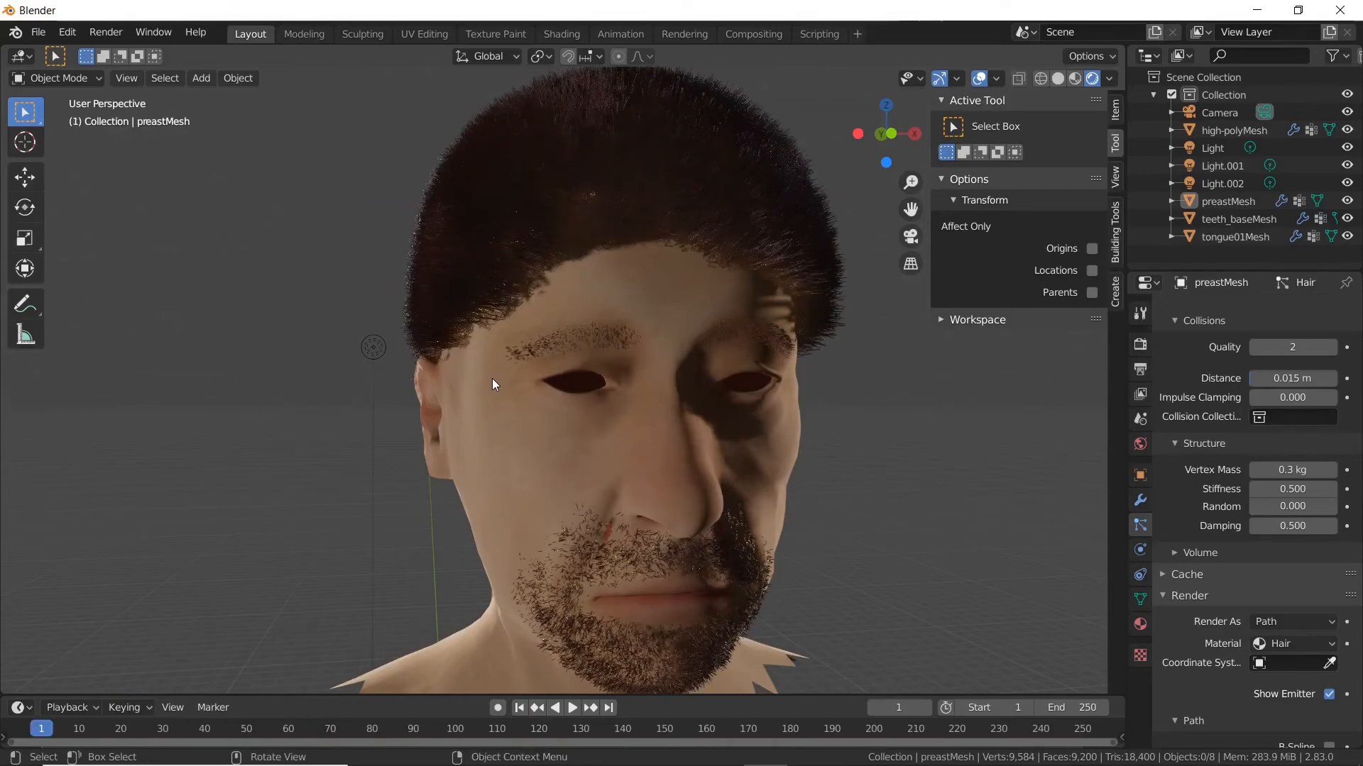
key(space)
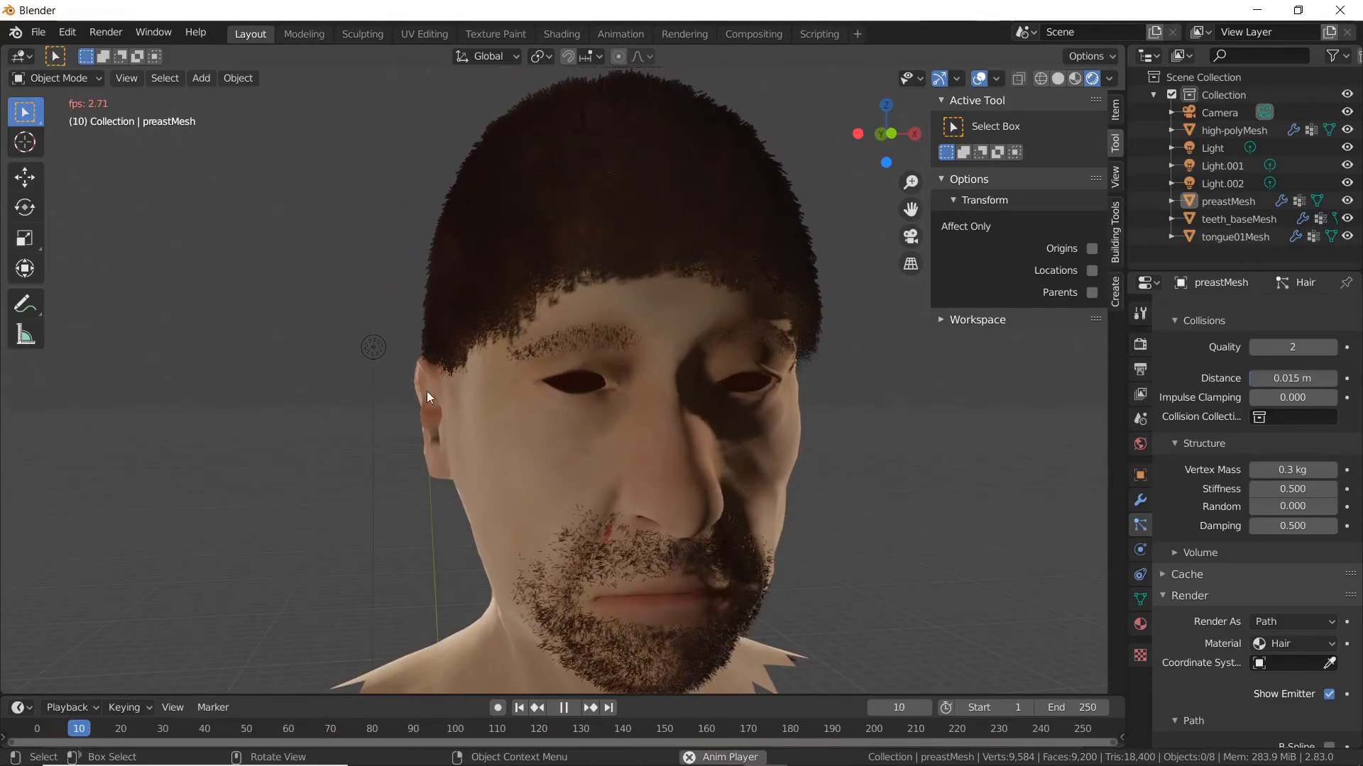
middle_drag(477, 404, 859, 483)
key(space)
Step: From the top view, move Light and Light.001 closer to the head, placing Light.001 at about X -2.29 m, Y -2.97 m, and check the camera view
key(KP_7)
scroll(849, 483, down, 8)
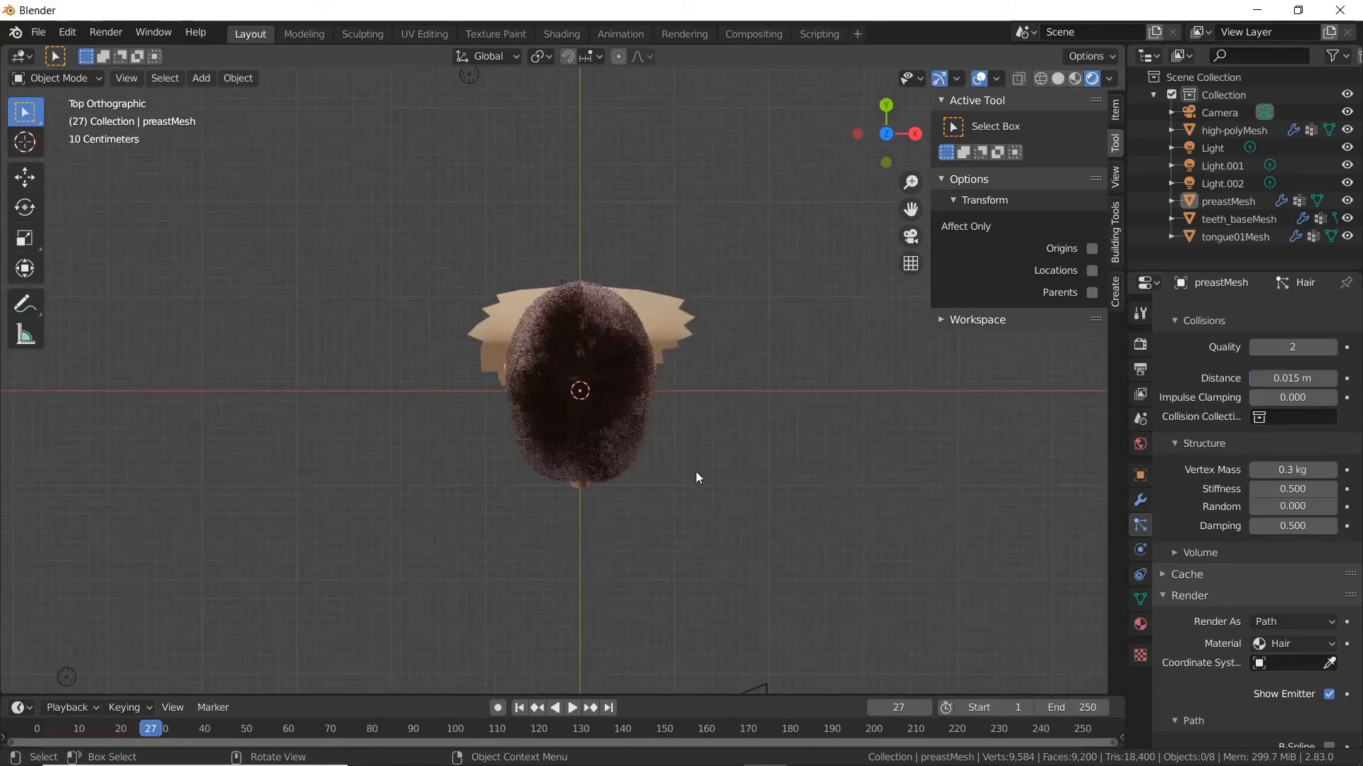
drag(369, 498, 504, 485)
drag(787, 348, 739, 380)
drag(505, 483, 484, 493)
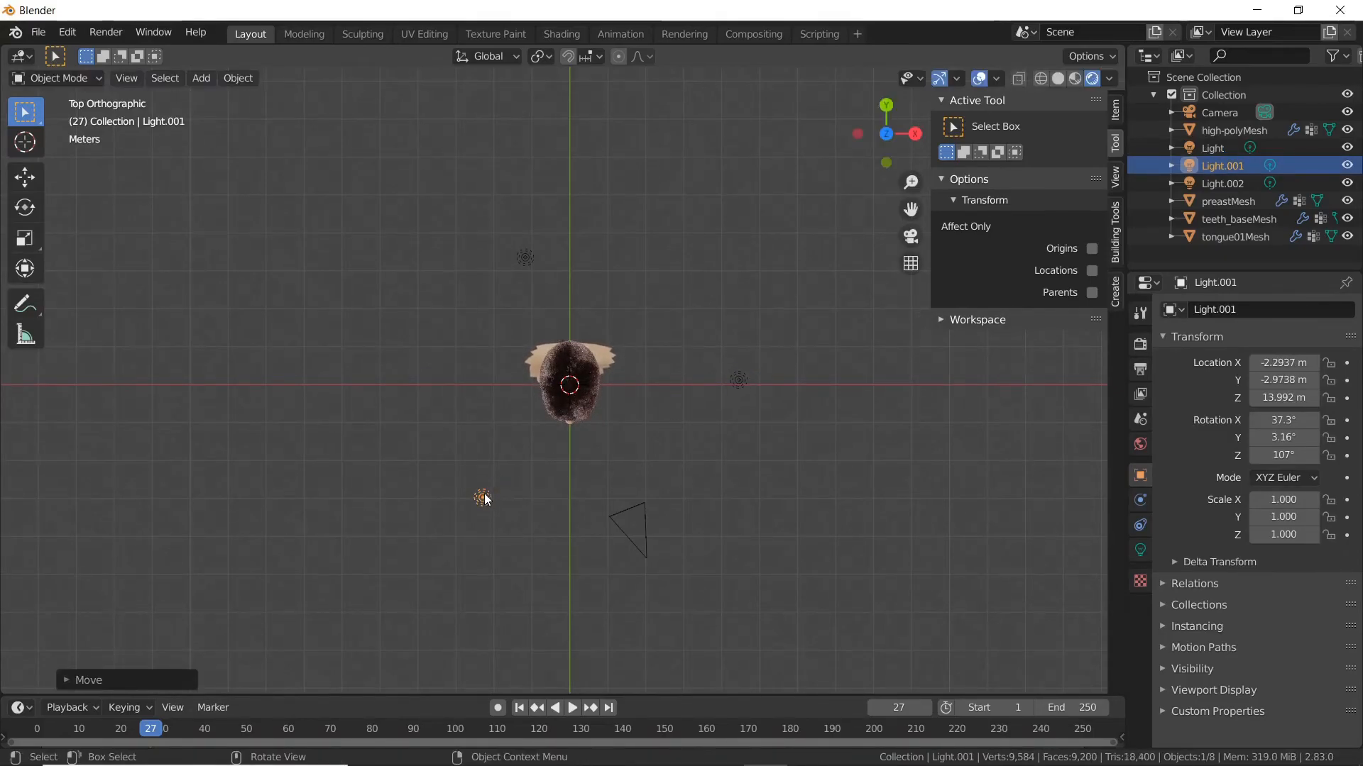
key(KP_0)
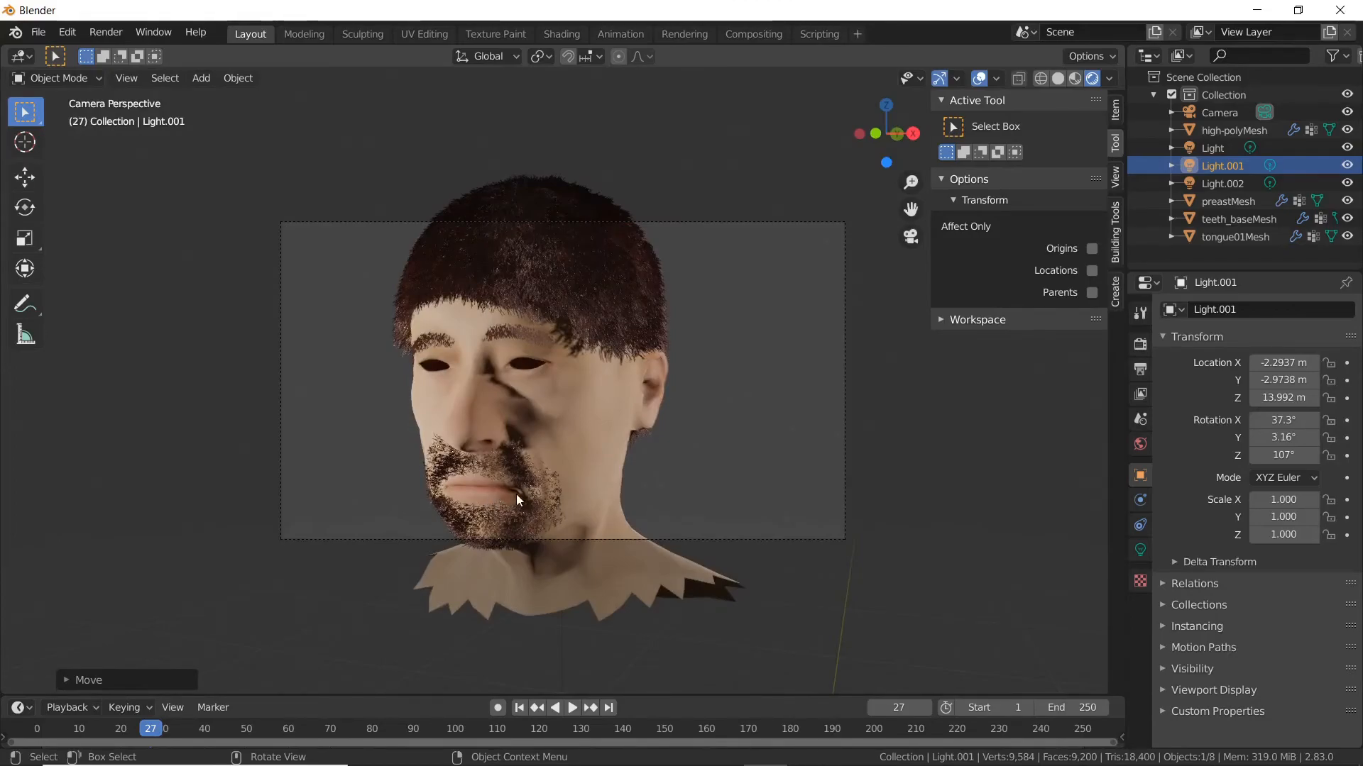
Step: Move Light nearer the head to about X 3.46 m, Y -0.42 m, and Light.001 to about X -1.66 m, Y -2.58 m
key(KP_7)
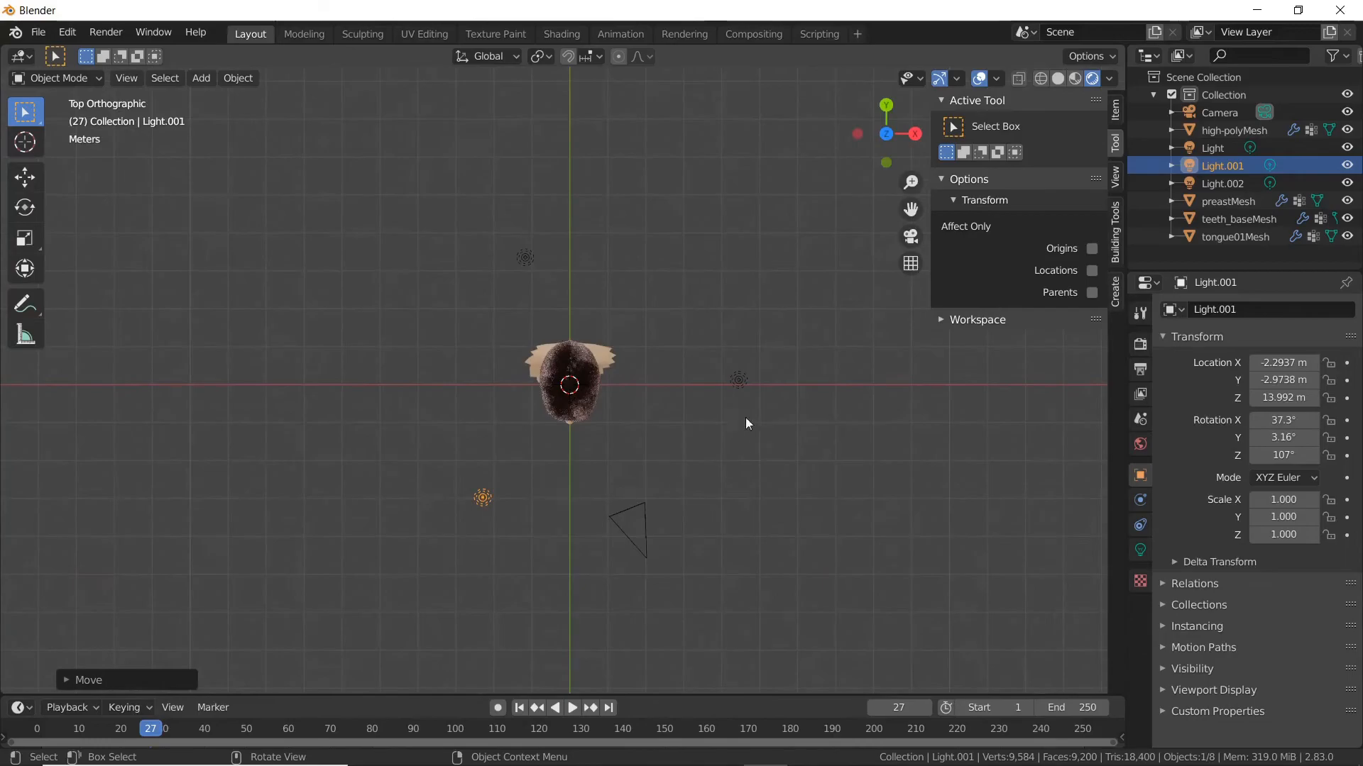
drag(745, 378, 708, 398)
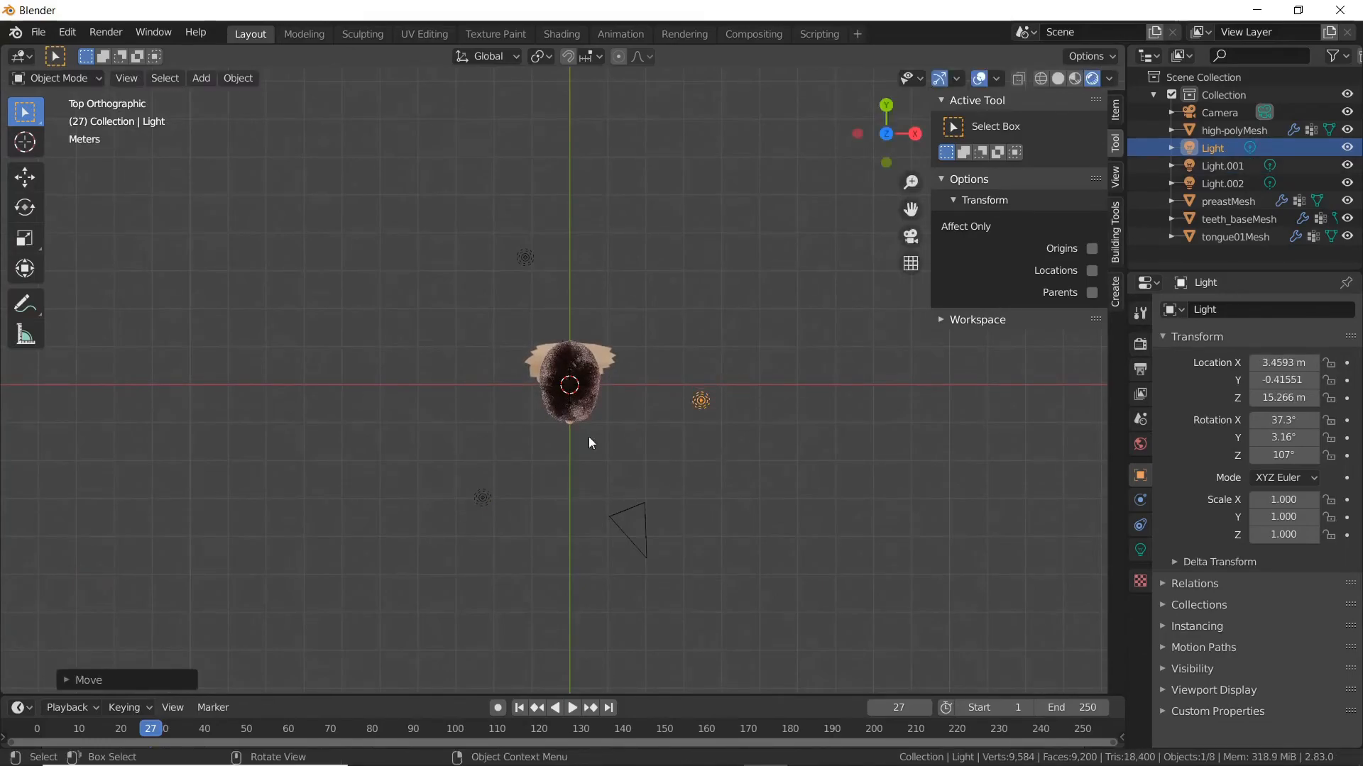
drag(487, 496, 511, 483)
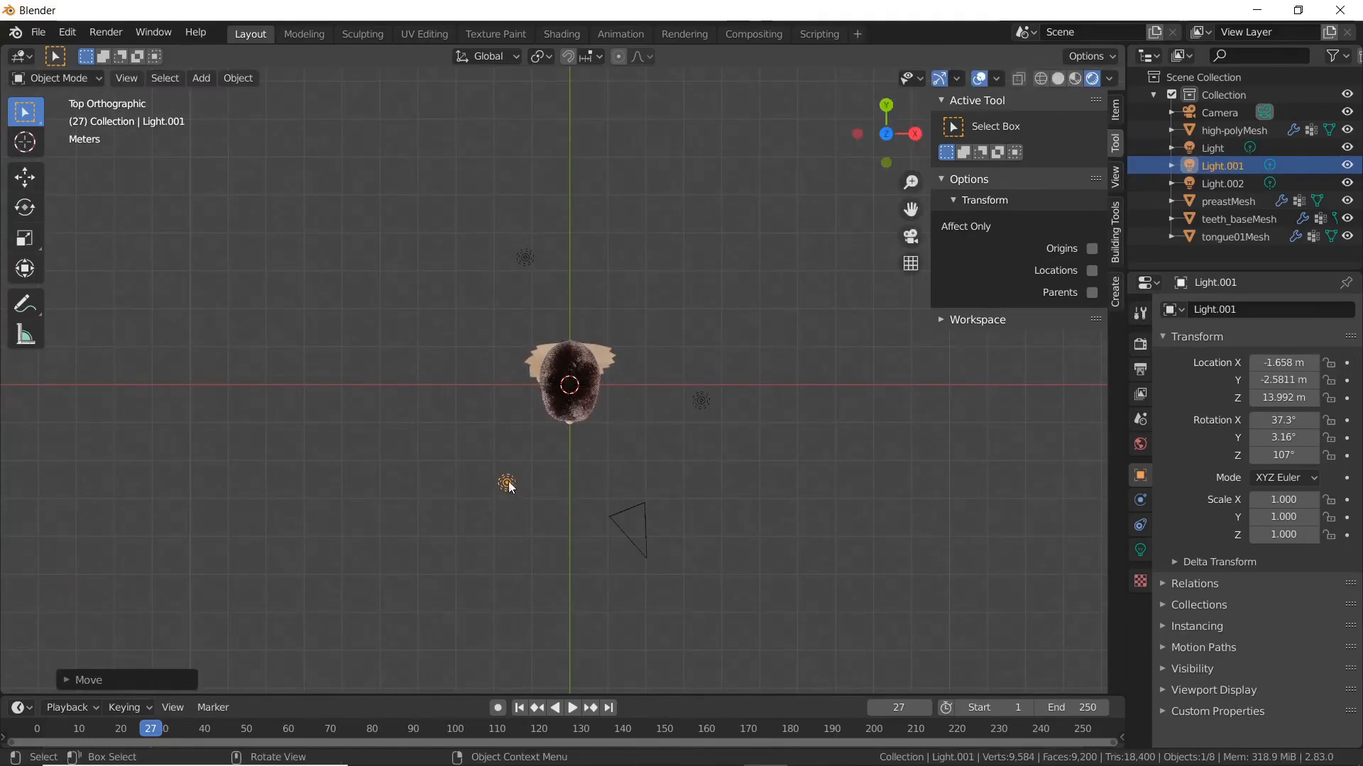
Step: Look at the relit head through the camera and render frame 27 to examine the hair, brows and beard
key(KP_1)
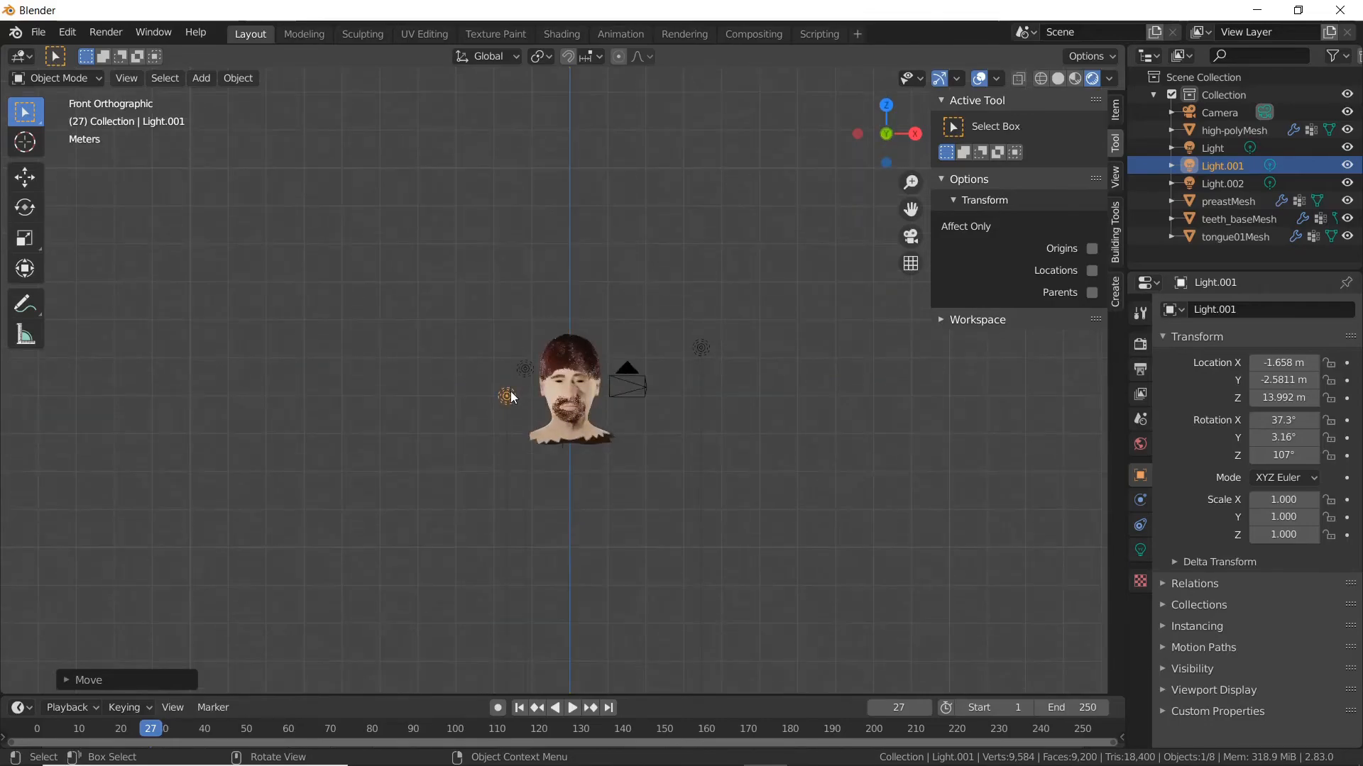
key(KP_6)
key(KP_0)
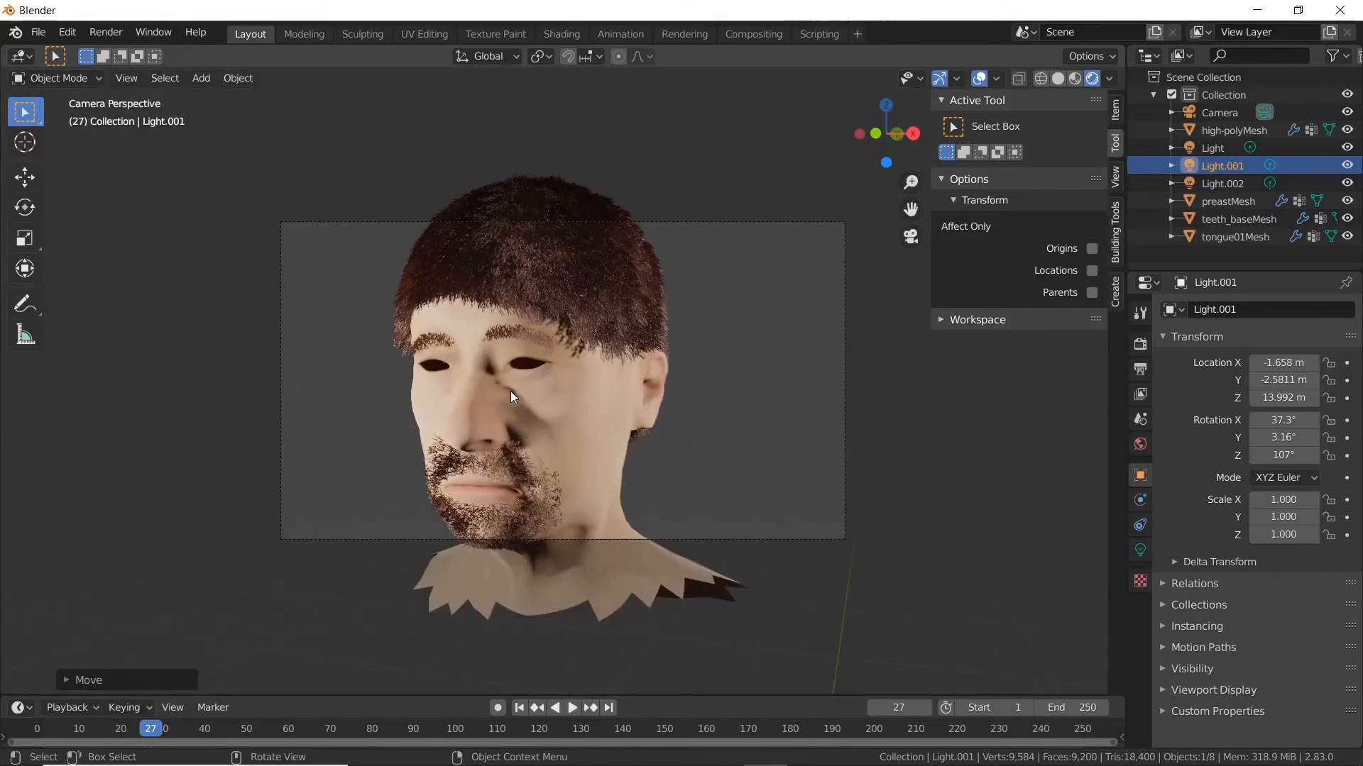
key(F12)
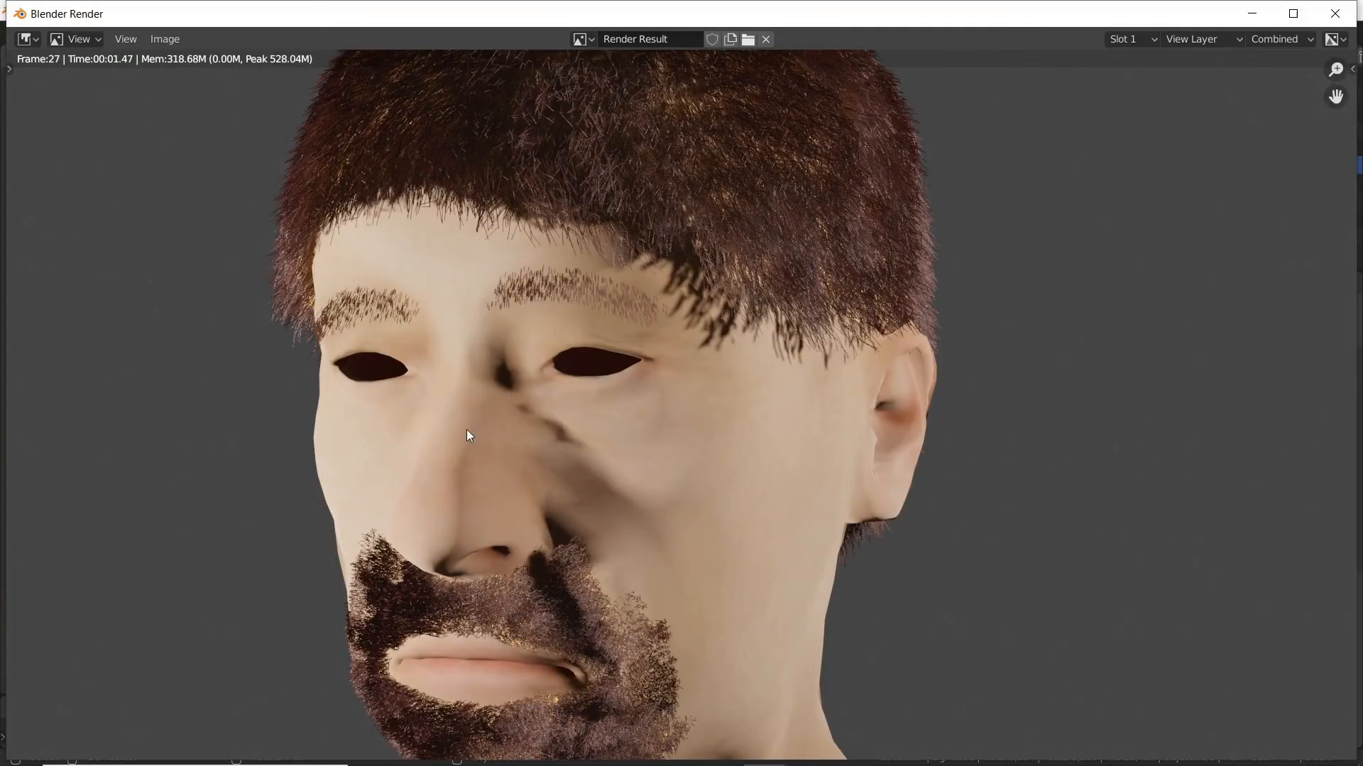
key(Escape)
Step: Examine the hair colour variation and highlights, brows and beard close up from both sides of the head
key(KP_0)
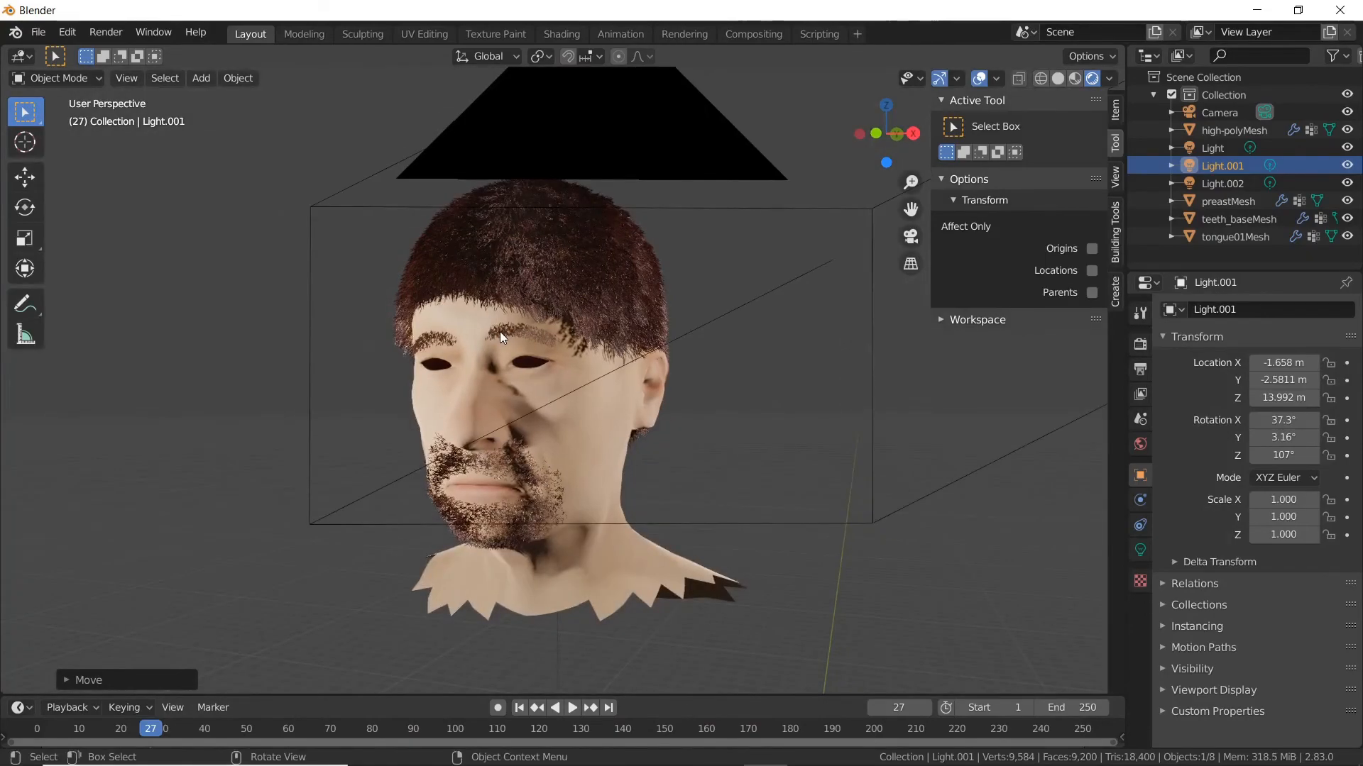
scroll(500, 333, up, 3)
middle_drag(521, 330, 607, 479)
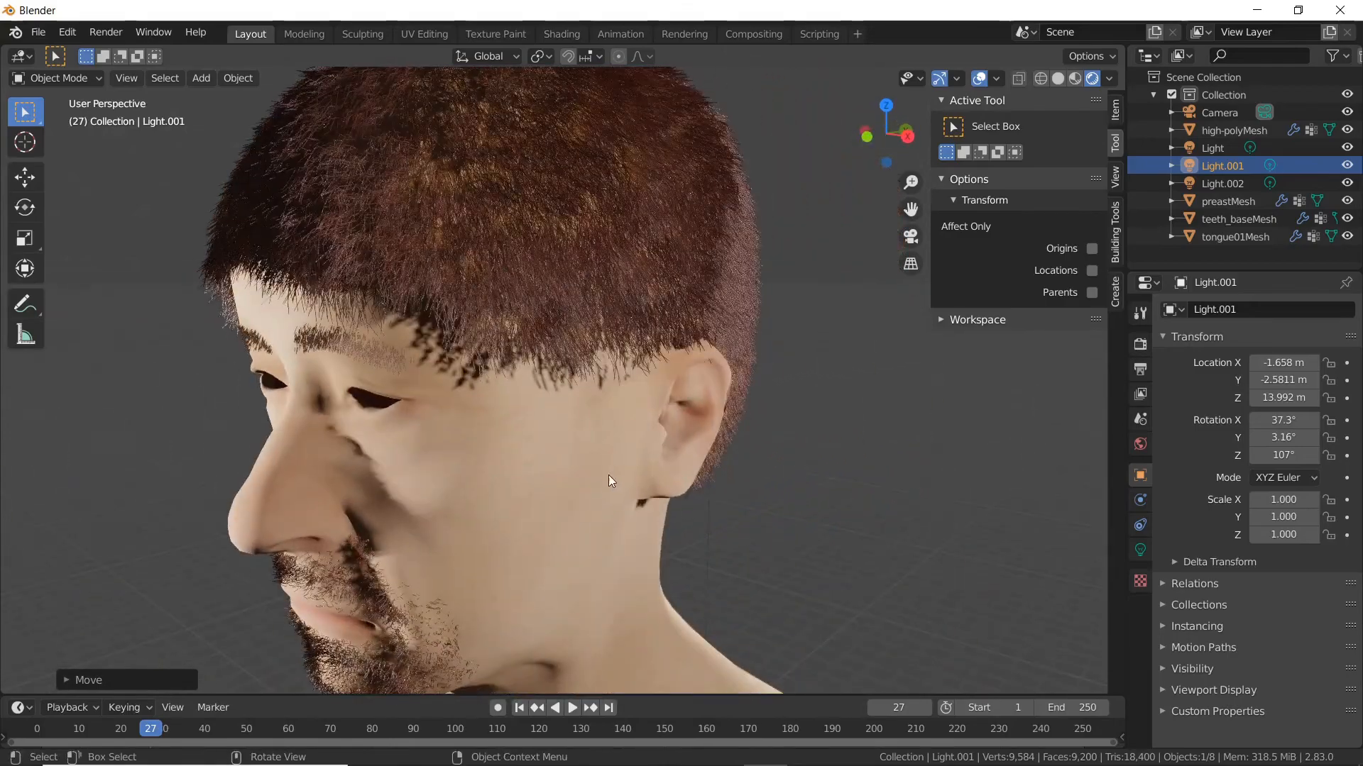
scroll(743, 436, down, 3)
middle_drag(842, 448, 526, 432)
scroll(716, 445, up, 3)
scroll(611, 445, down, 5)
scroll(528, 433, up, 3)
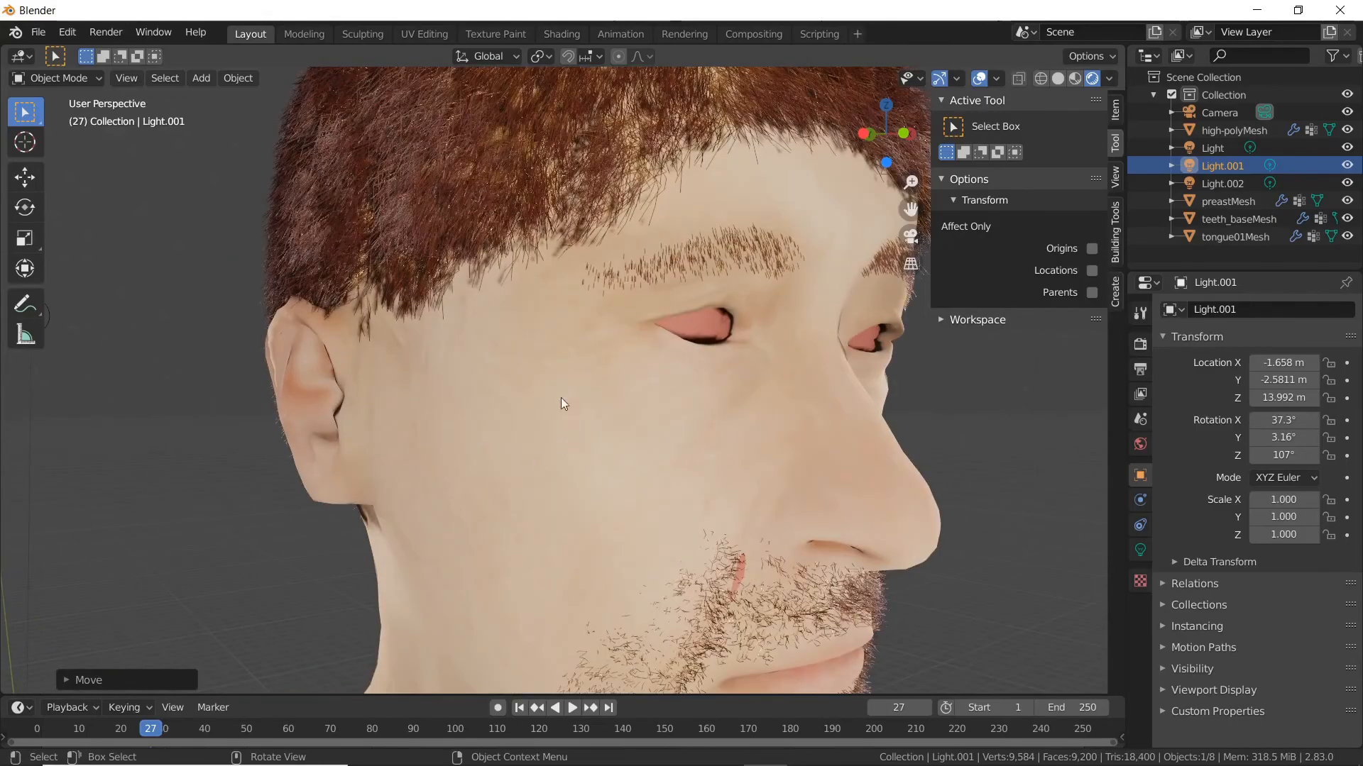
scroll(530, 425, down, 2)
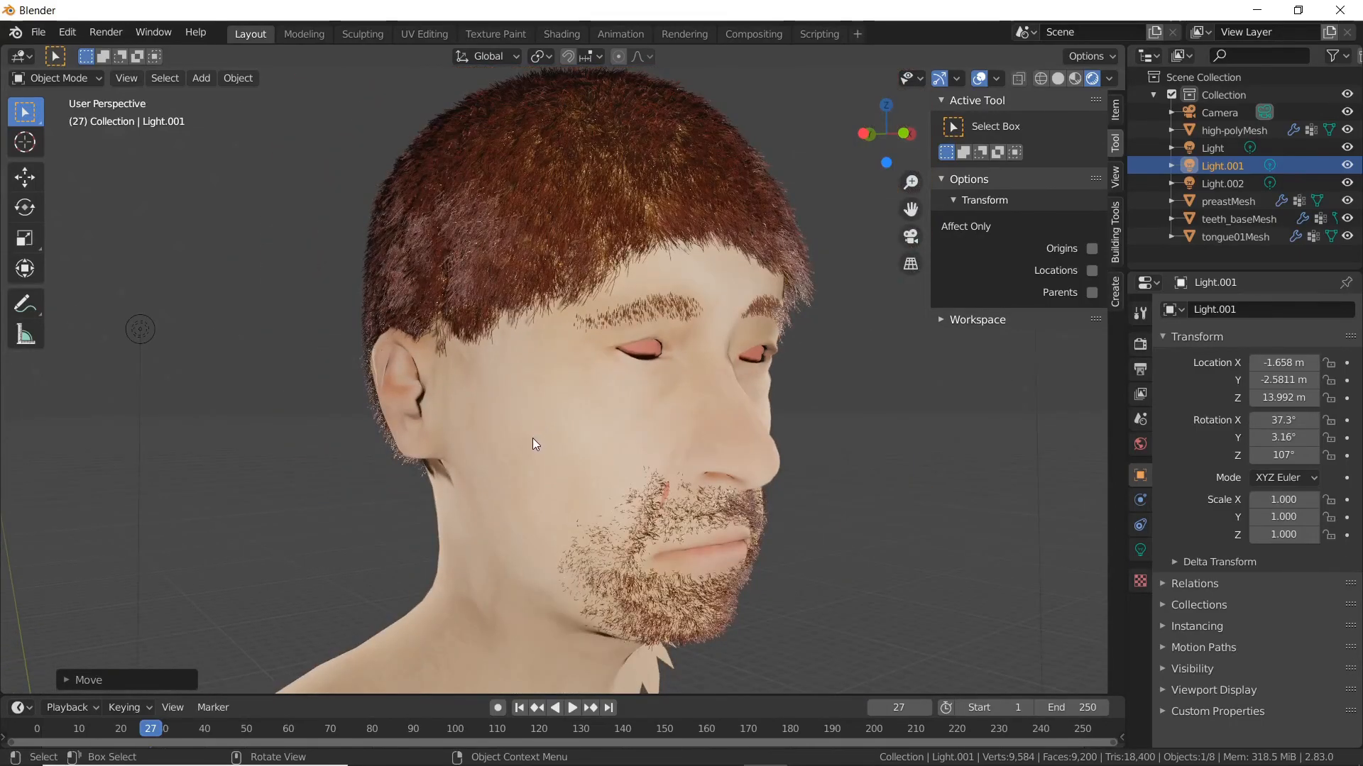
middle_drag(533, 437, 629, 424)
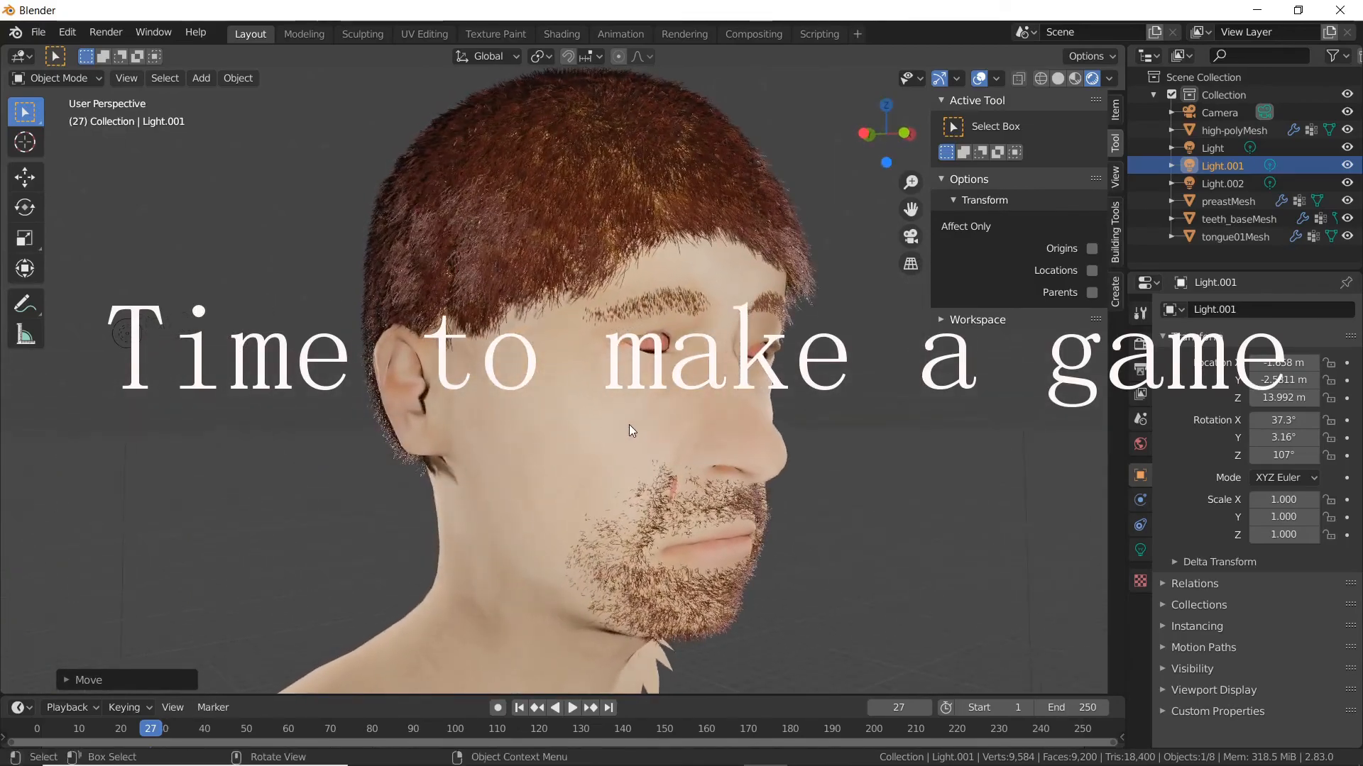